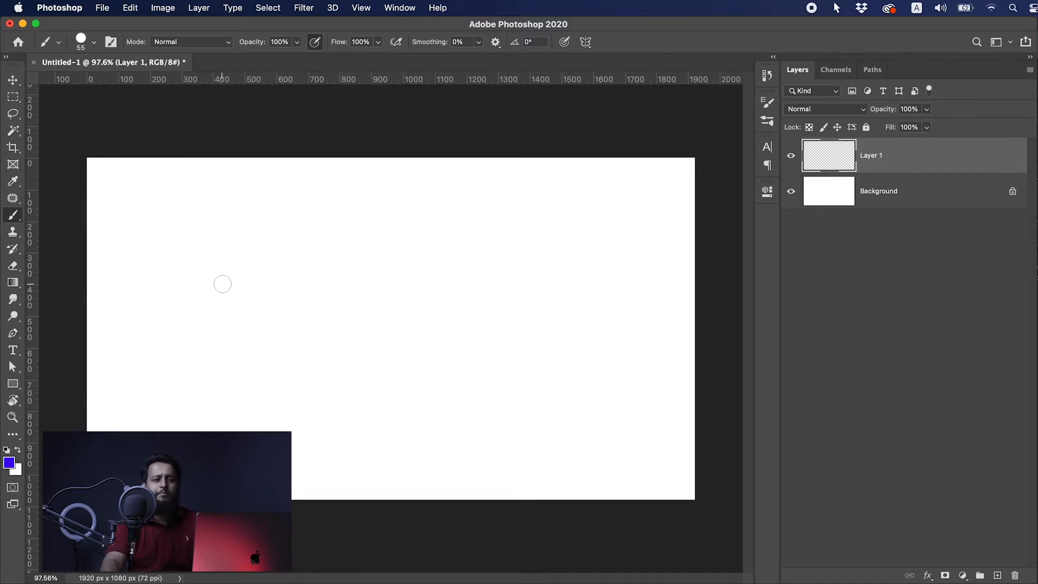
- Paint trial freehand strokes in blue across Layer 1 with the 55 px hard round brush, undoing each one
{"action": "mouse_move", "coordinate": [148, 274]}
{"action": "left_mouse_down"}
{"action": "mouse_move", "coordinate": [160, 254]}
{"action": "mouse_move", "coordinate": [205, 248]}
{"action": "mouse_move", "coordinate": [227, 308]}
{"action": "mouse_move", "coordinate": [275, 260]}
{"action": "mouse_move", "coordinate": [327, 248]}
{"action": "mouse_move", "coordinate": [317, 332]}
{"action": "mouse_move", "coordinate": [432, 240]}
{"action": "mouse_move", "coordinate": [438, 306]}
{"action": "mouse_move", "coordinate": [588, 362]}
{"action": "left_mouse_up"}
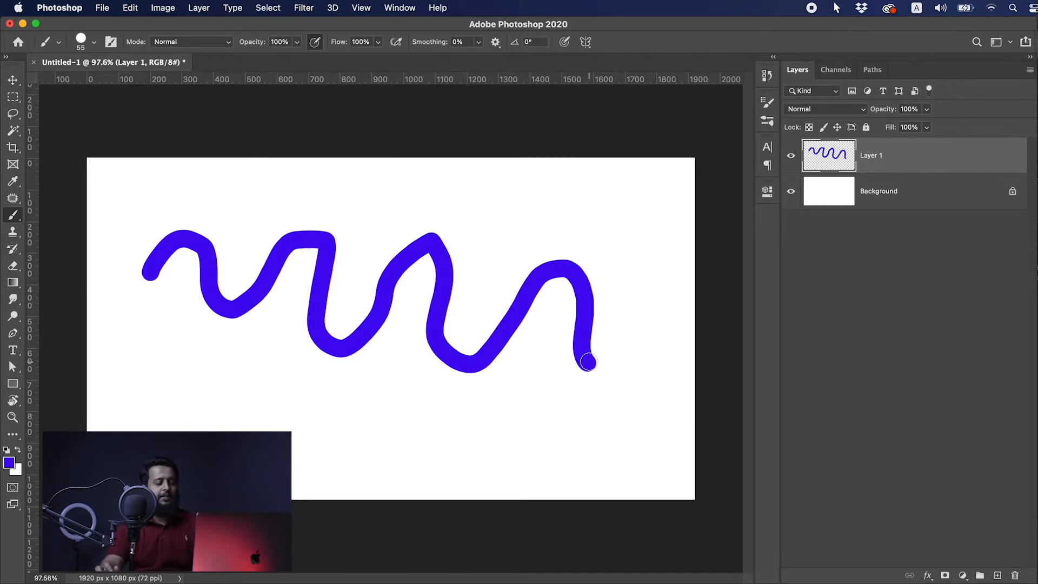
{"action": "key", "text": "super+z"}
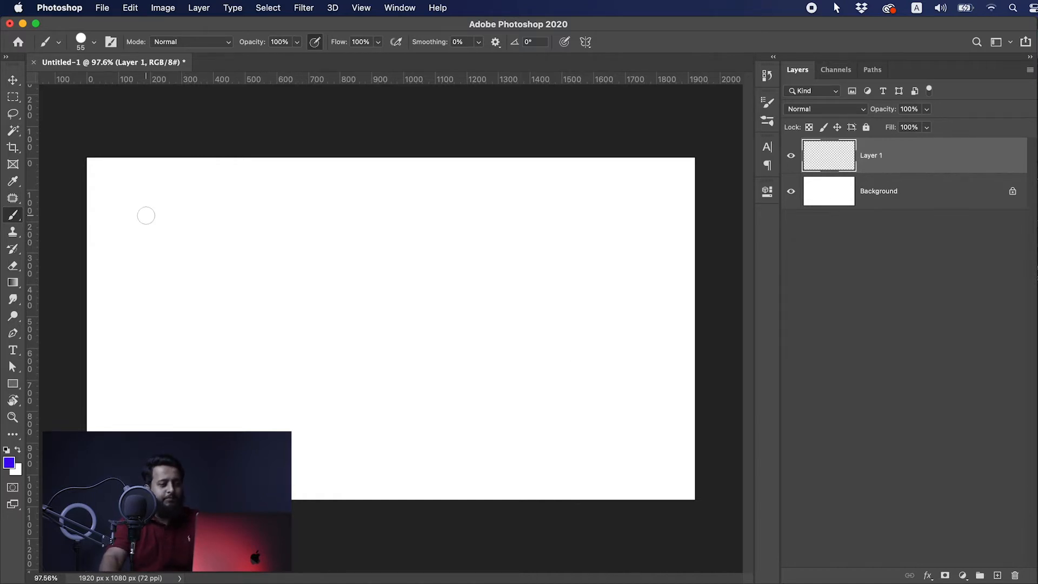
{"action": "mouse_move", "coordinate": [142, 220]}
{"action": "left_mouse_down"}
{"action": "mouse_move", "coordinate": [206, 211]}
{"action": "mouse_move", "coordinate": [203, 276]}
{"action": "mouse_move", "coordinate": [296, 231]}
{"action": "mouse_move", "coordinate": [301, 318]}
{"action": "mouse_move", "coordinate": [376, 260]}
{"action": "mouse_move", "coordinate": [531, 325]}
{"action": "left_mouse_up"}
{"action": "key", "text": "super+z"}
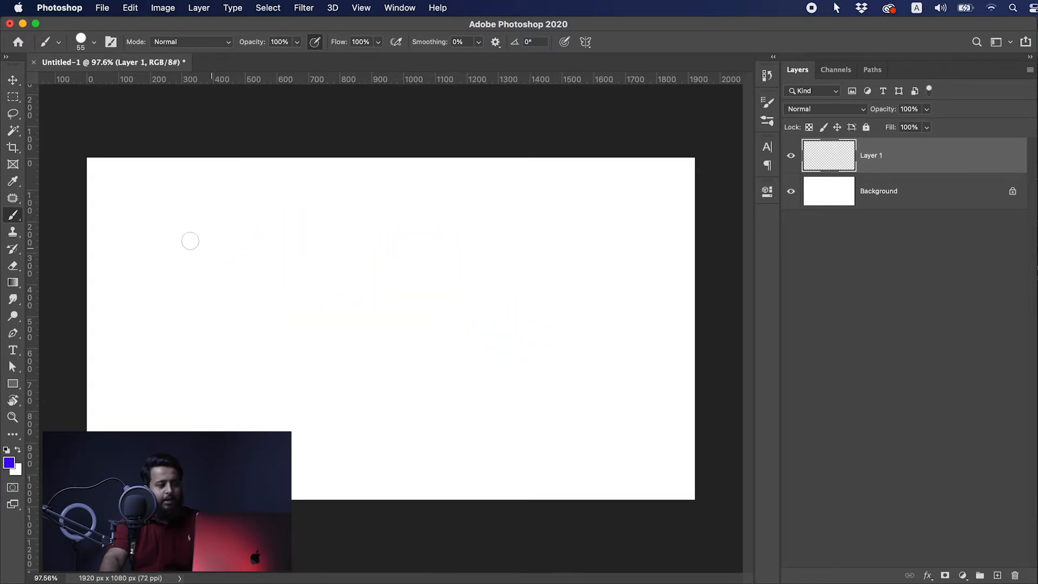
- Paint straight blue lines on Layer 1: a connected zigzag across the upper canvas and a separate horizontal line below it
{"action": "left_click", "coordinate": [134, 212]}
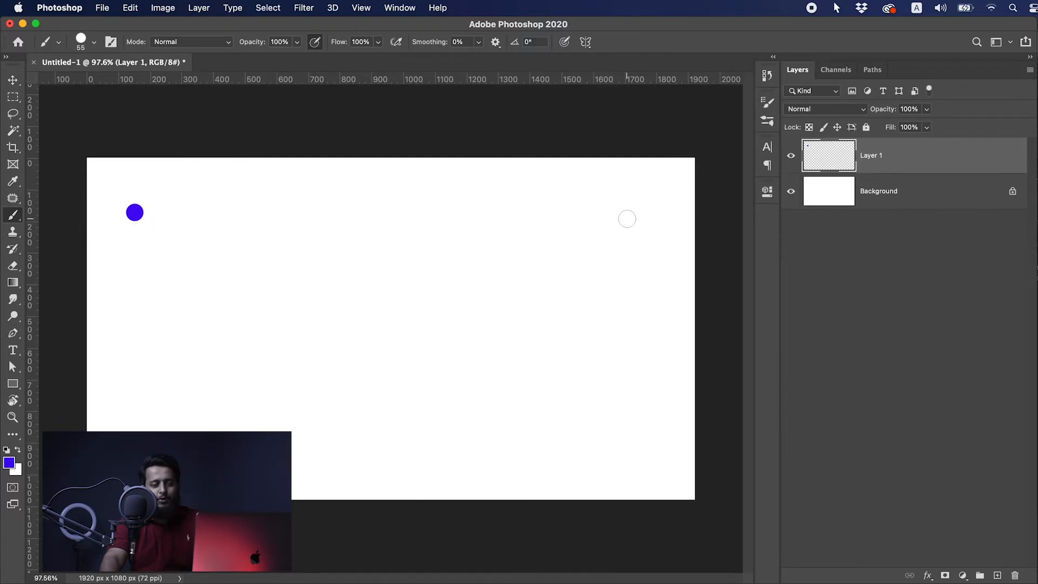
{"action": "key", "text": "shift"}
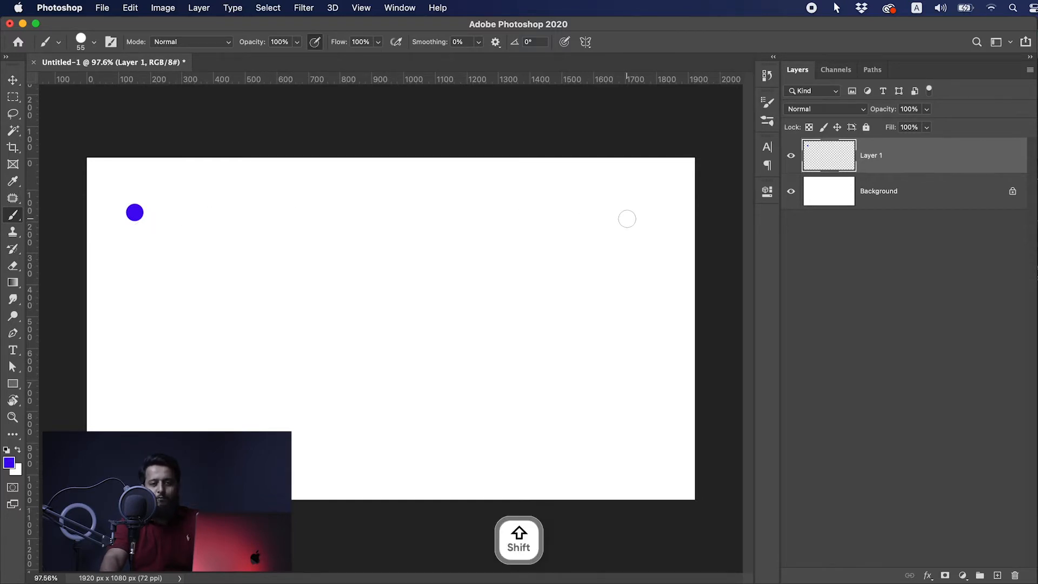
{"action": "left_click", "coordinate": [627, 219], "text": "shift"}
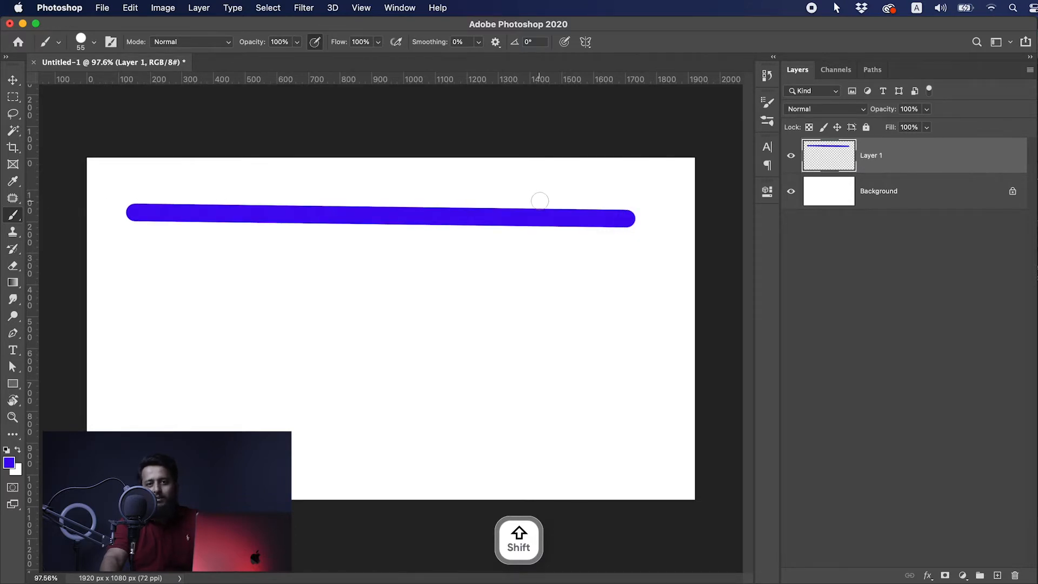
{"action": "left_click", "coordinate": [139, 329], "text": "shift"}
{"action": "left_click_drag", "start_coordinate": [140, 329], "coordinate": [222, 329]}
{"action": "mouse_move", "coordinate": [144, 406]}
{"action": "left_mouse_down"}
{"action": "mouse_move", "coordinate": [450, 408]}
{"action": "mouse_move", "coordinate": [520, 370]}
{"action": "mouse_move", "coordinate": [616, 367]}
{"action": "left_mouse_up"}
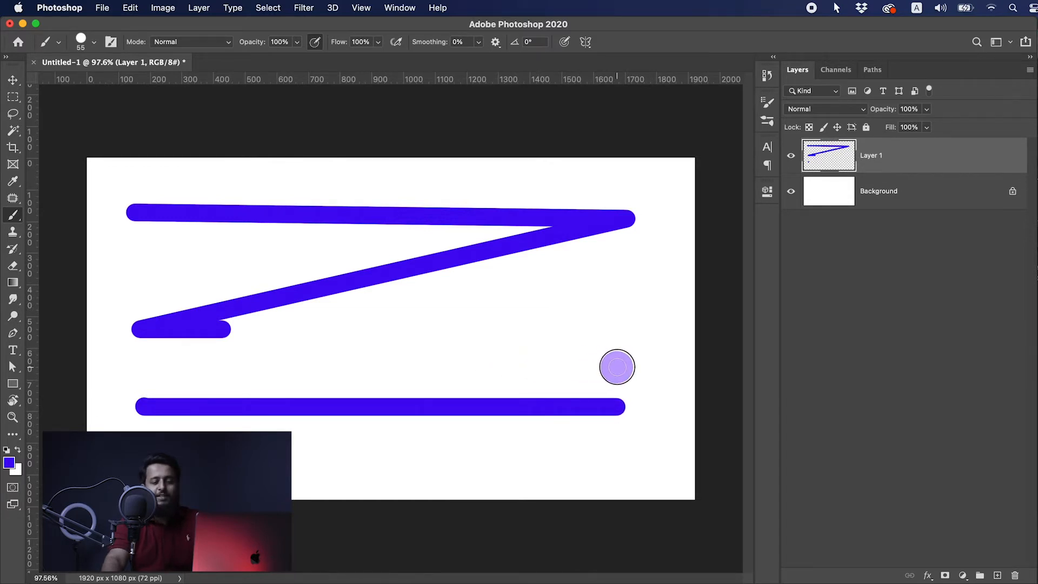
{"action": "left_click_drag", "start_coordinate": [617, 367], "coordinate": [573, 378]}
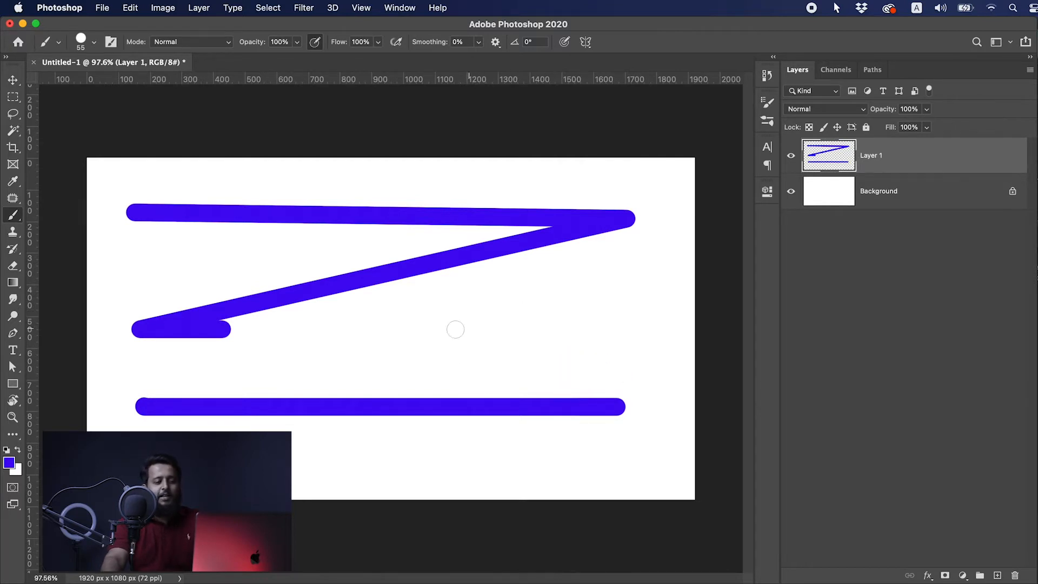
- Paint a chain of connected straight blue segments across the canvas and a straight-to-wavy stroke along its lower edge
{"action": "left_click", "coordinate": [307, 358]}
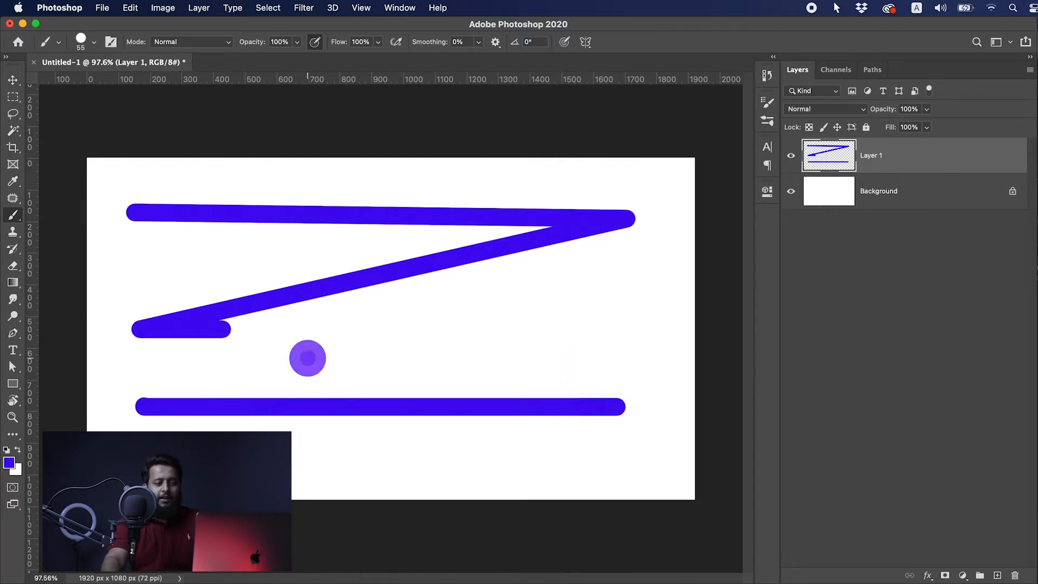
{"action": "left_click", "coordinate": [620, 263], "text": "shift"}
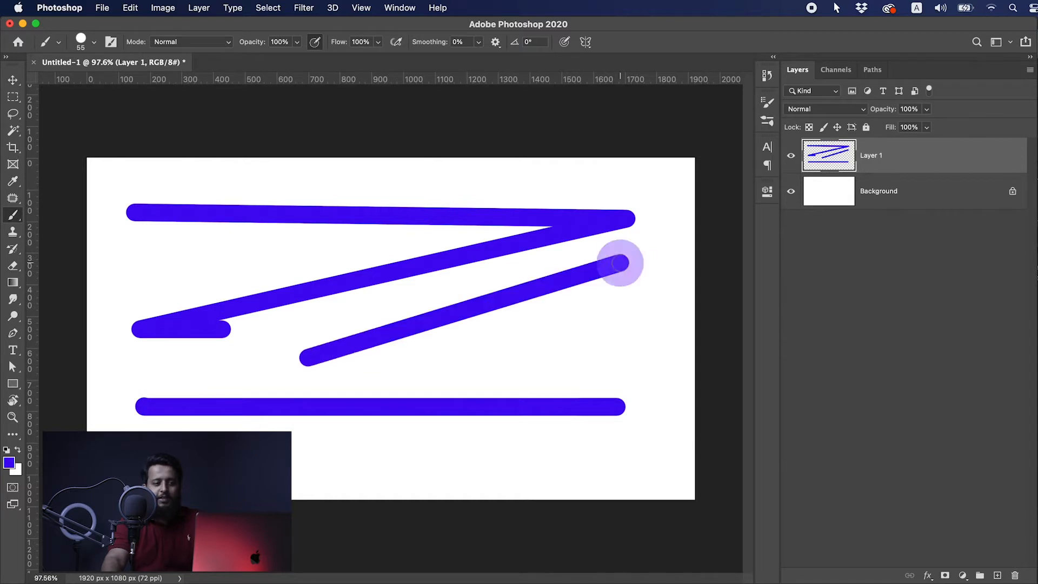
{"action": "left_click", "coordinate": [634, 405], "text": "shift"}
{"action": "left_click", "coordinate": [348, 201], "text": "shift"}
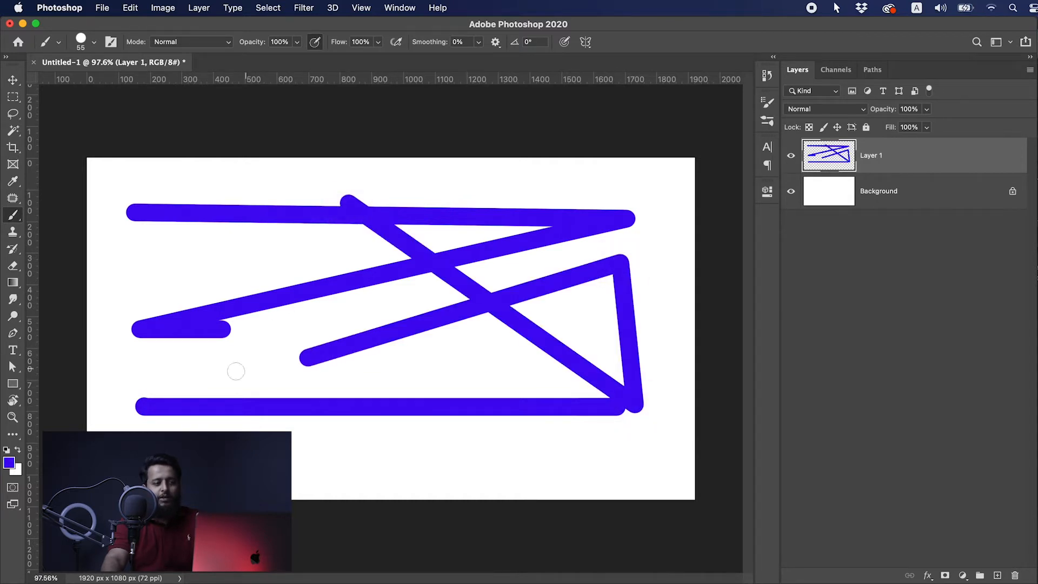
{"action": "left_click", "coordinate": [227, 383], "text": "shift"}
{"action": "left_click", "coordinate": [193, 249], "text": "shift"}
{"action": "left_click", "coordinate": [402, 389], "text": "shift"}
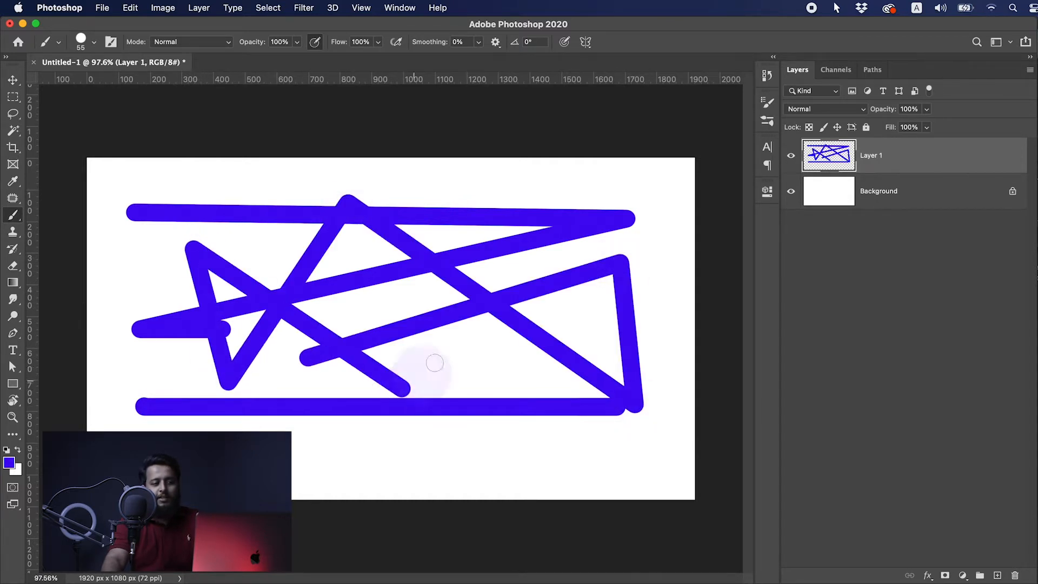
{"action": "left_click", "coordinate": [590, 228], "text": "shift"}
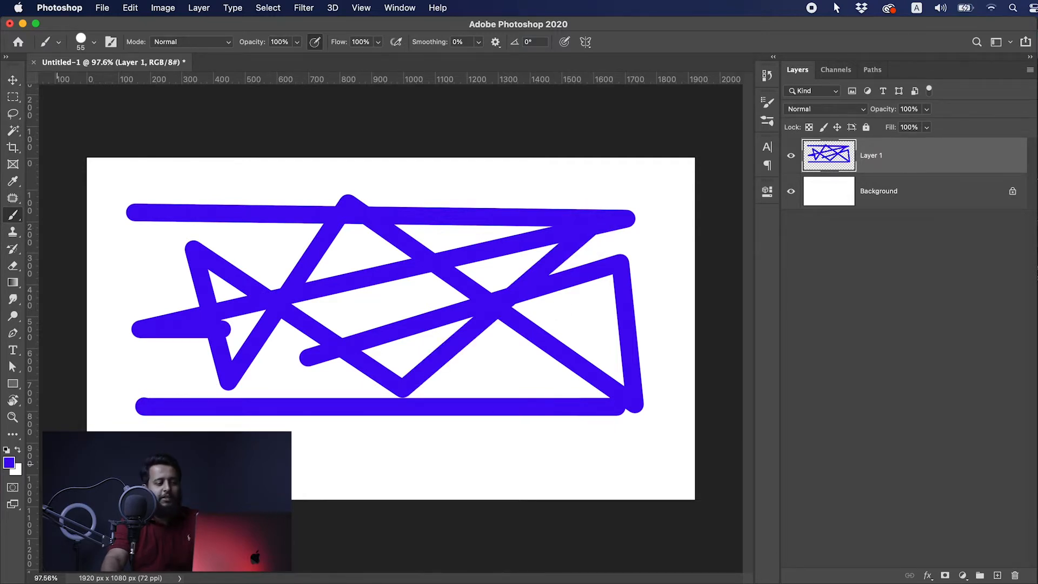
{"action": "mouse_move", "coordinate": [292, 462]}
{"action": "left_mouse_down"}
{"action": "mouse_move", "coordinate": [387, 462]}
{"action": "mouse_move", "coordinate": [469, 447]}
{"action": "mouse_move", "coordinate": [495, 465]}
{"action": "mouse_move", "coordinate": [531, 445]}
{"action": "mouse_move", "coordinate": [637, 459]}
{"action": "left_mouse_up"}
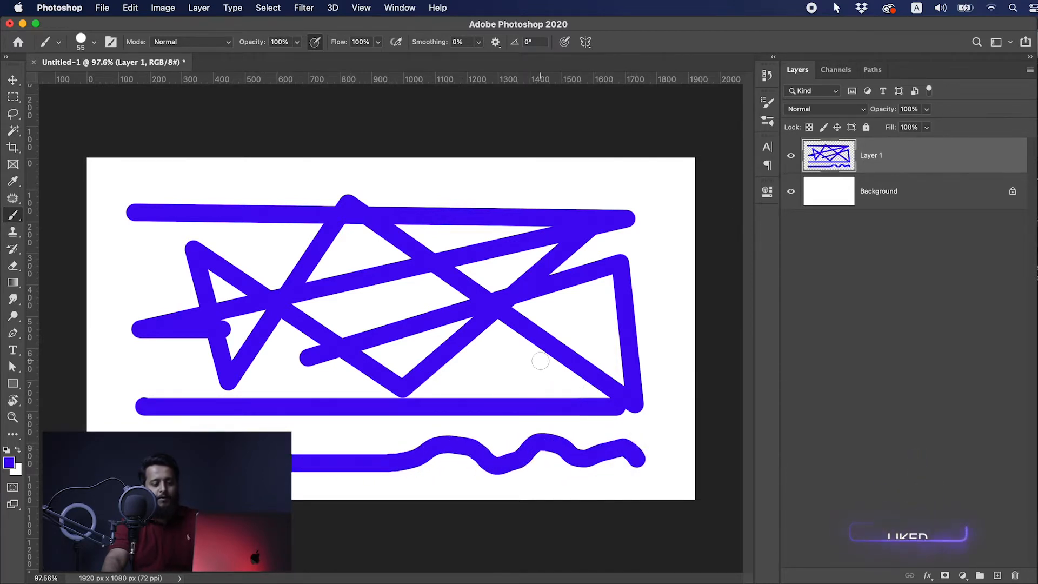
- Clear all the painted strokes from Layer 1 and remove the selection
{"action": "key", "text": "super+a"}
{"action": "key", "text": "BackSpace"}
{"action": "key", "text": "super+d"}
- Try a blue stroke that turns from wavy to straight across the upper canvas, and undo the test painting
{"action": "mouse_move", "coordinate": [139, 251]}
{"action": "left_mouse_down"}
{"action": "mouse_move", "coordinate": [163, 233]}
{"action": "mouse_move", "coordinate": [199, 256]}
{"action": "mouse_move", "coordinate": [228, 229]}
{"action": "mouse_move", "coordinate": [251, 231]}
{"action": "mouse_move", "coordinate": [257, 257]}
{"action": "mouse_move", "coordinate": [293, 264]}
{"action": "mouse_move", "coordinate": [317, 236]}
{"action": "mouse_move", "coordinate": [335, 242]}
{"action": "mouse_move", "coordinate": [341, 267]}
{"action": "mouse_move", "coordinate": [385, 263]}
{"action": "mouse_move", "coordinate": [427, 241]}
{"action": "mouse_move", "coordinate": [481, 250]}
{"action": "mouse_move", "coordinate": [529, 228]}
{"action": "mouse_move", "coordinate": [592, 265]}
{"action": "mouse_move", "coordinate": [628, 241]}
{"action": "mouse_move", "coordinate": [639, 285]}
{"action": "left_mouse_up"}
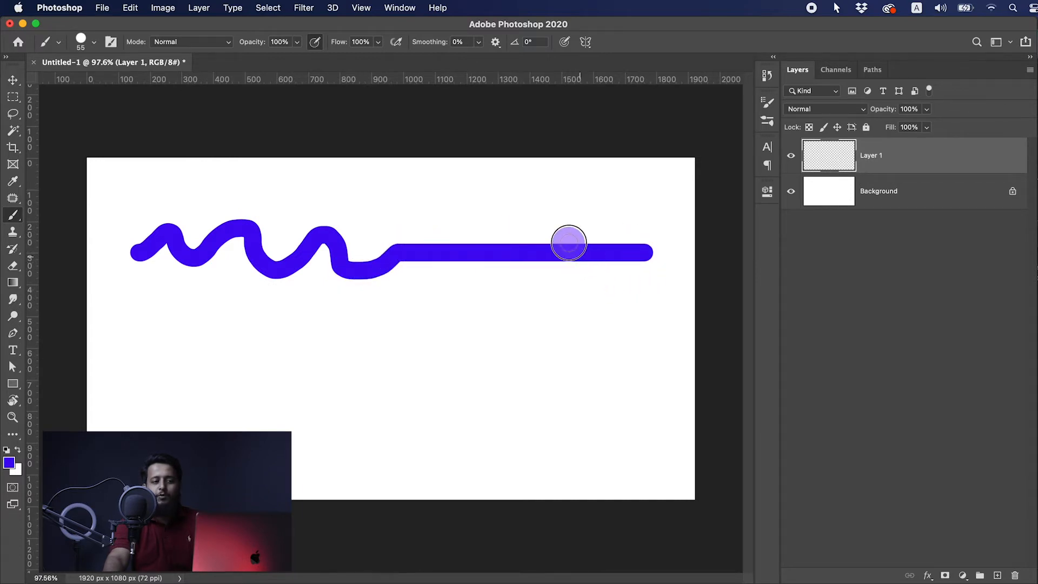
{"action": "mouse_move", "coordinate": [600, 238]}
{"action": "left_mouse_down"}
{"action": "mouse_move", "coordinate": [641, 260]}
{"action": "mouse_move", "coordinate": [605, 328]}
{"action": "mouse_move", "coordinate": [554, 338]}
{"action": "mouse_move", "coordinate": [303, 364]}
{"action": "mouse_move", "coordinate": [234, 347]}
{"action": "mouse_move", "coordinate": [171, 311]}
{"action": "mouse_move", "coordinate": [115, 313]}
{"action": "mouse_move", "coordinate": [102, 296]}
{"action": "left_mouse_up"}
{"action": "key", "text": "super+z"}
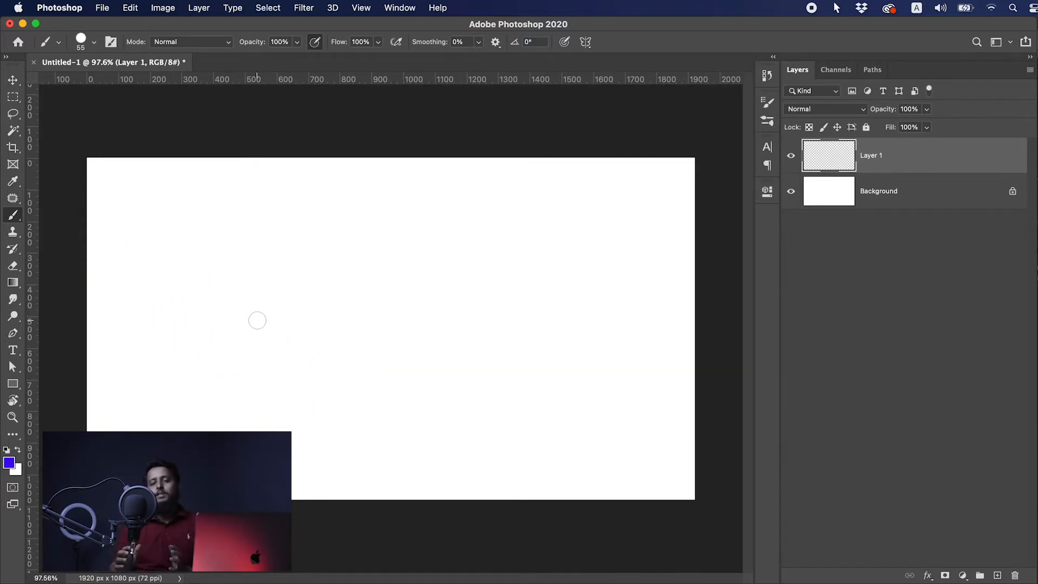
- Look over the Brush Settings and browse the General and Wet Media brush groups among the brush presets
{"action": "left_click", "coordinate": [110, 42]}
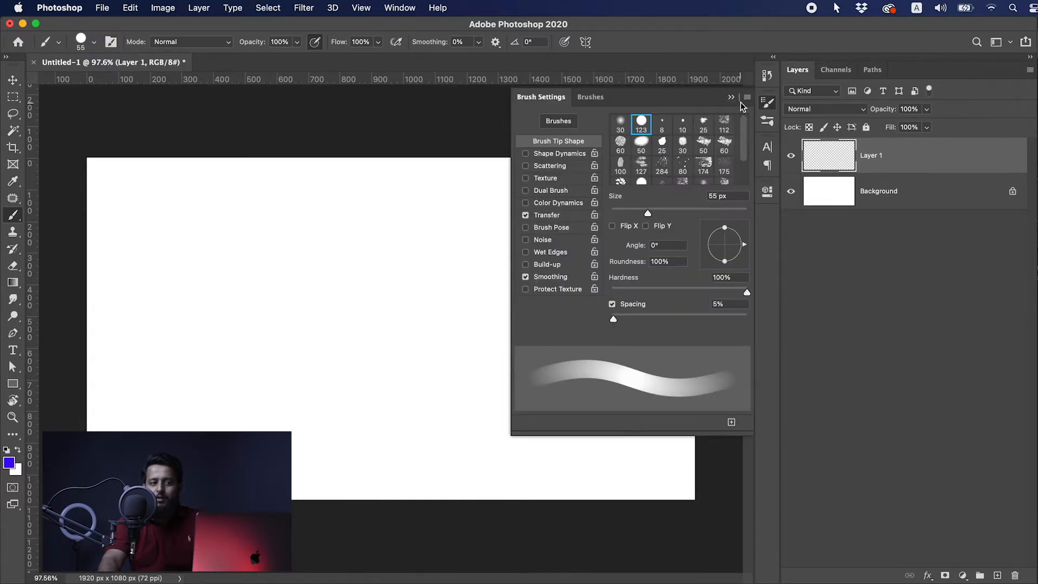
{"action": "left_click", "coordinate": [768, 104]}
{"action": "right_click", "coordinate": [343, 211]}
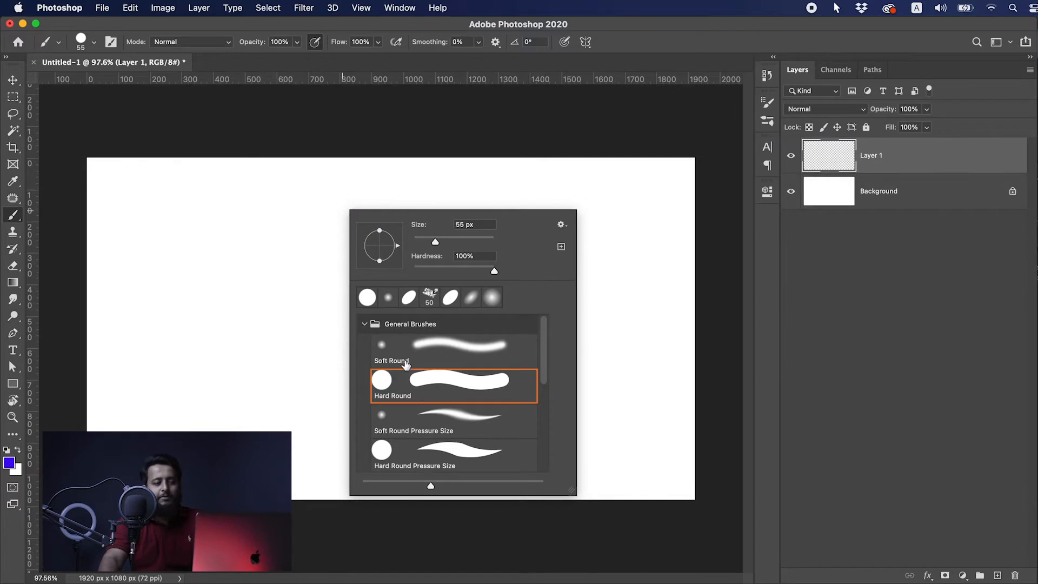
{"action": "left_click", "coordinate": [363, 324]}
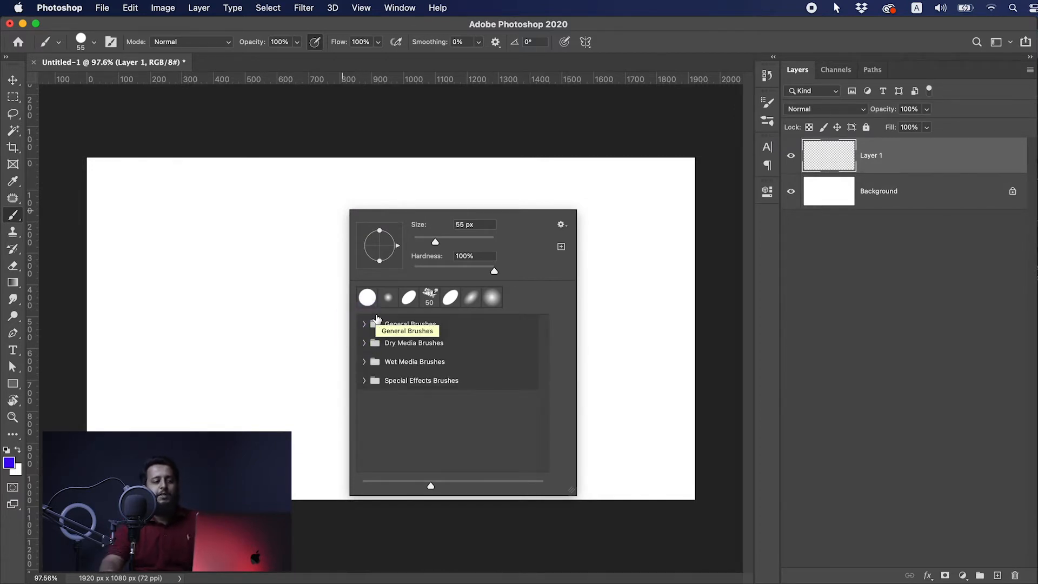
{"action": "left_click", "coordinate": [364, 362]}
{"action": "left_click", "coordinate": [368, 325]}
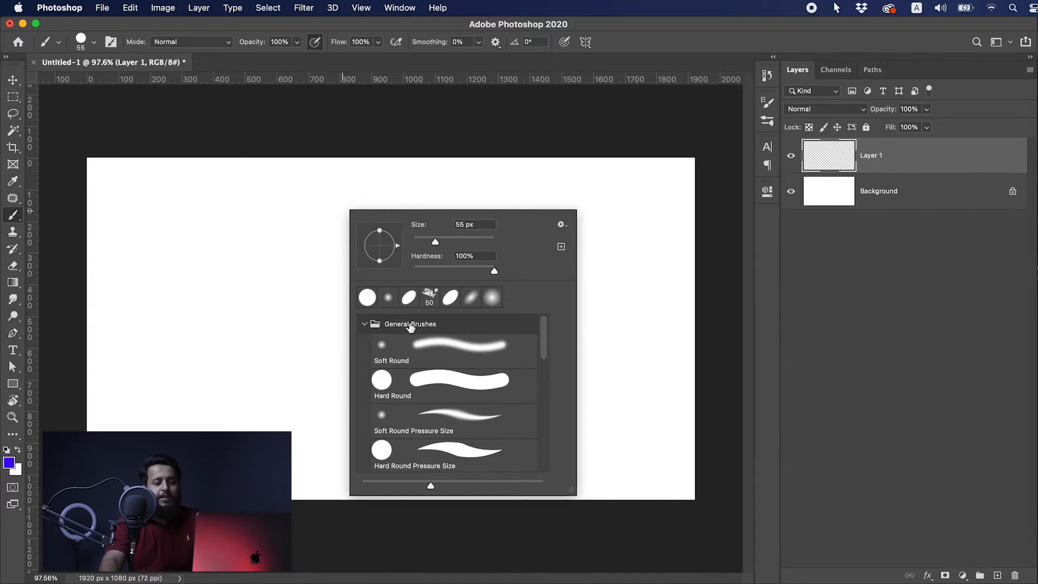
- Hide the brush tip and brush stroke previews in the preset list, and show both again
{"action": "left_click", "coordinate": [560, 224]}
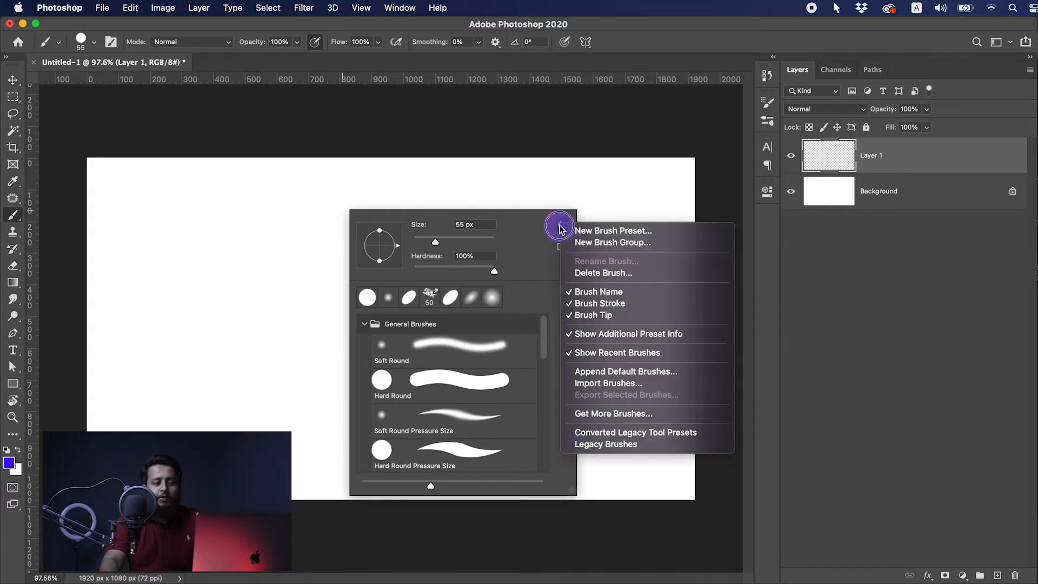
{"action": "left_click", "coordinate": [590, 317]}
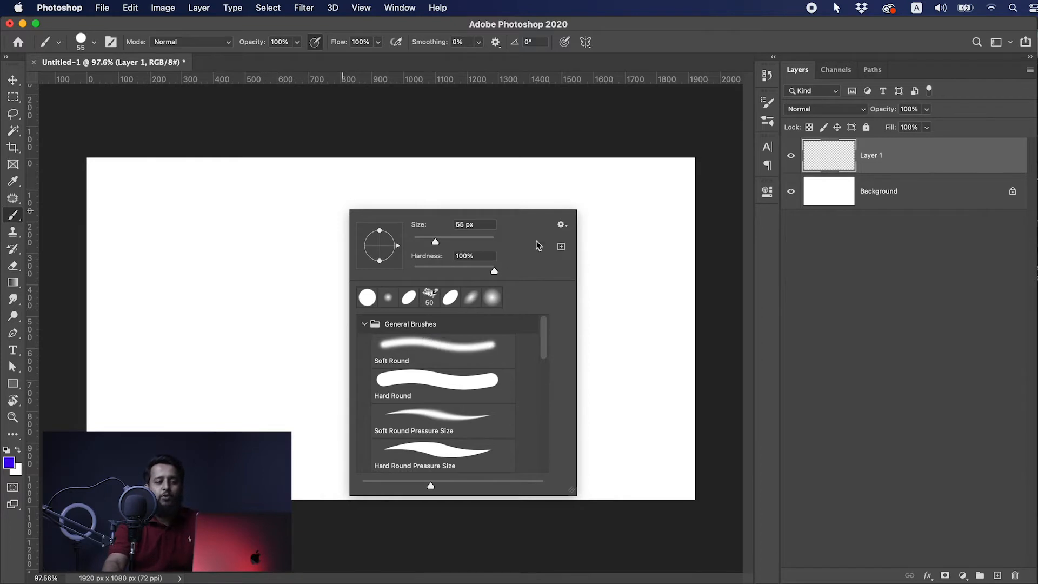
{"action": "left_click", "coordinate": [560, 223]}
{"action": "left_click", "coordinate": [598, 306]}
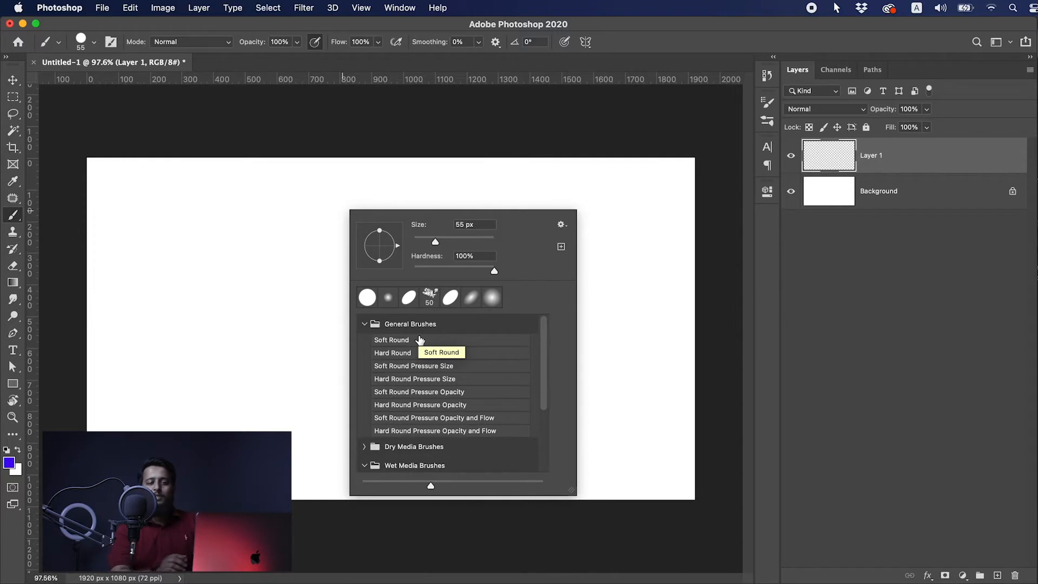
{"action": "left_click", "coordinate": [561, 224]}
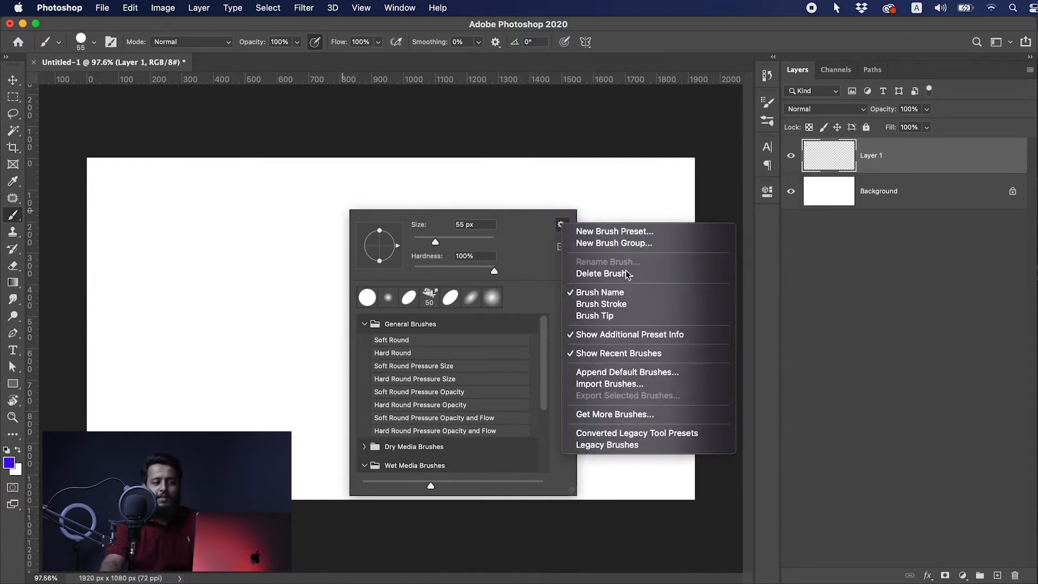
{"action": "left_click", "coordinate": [614, 306]}
{"action": "left_click", "coordinate": [560, 224]}
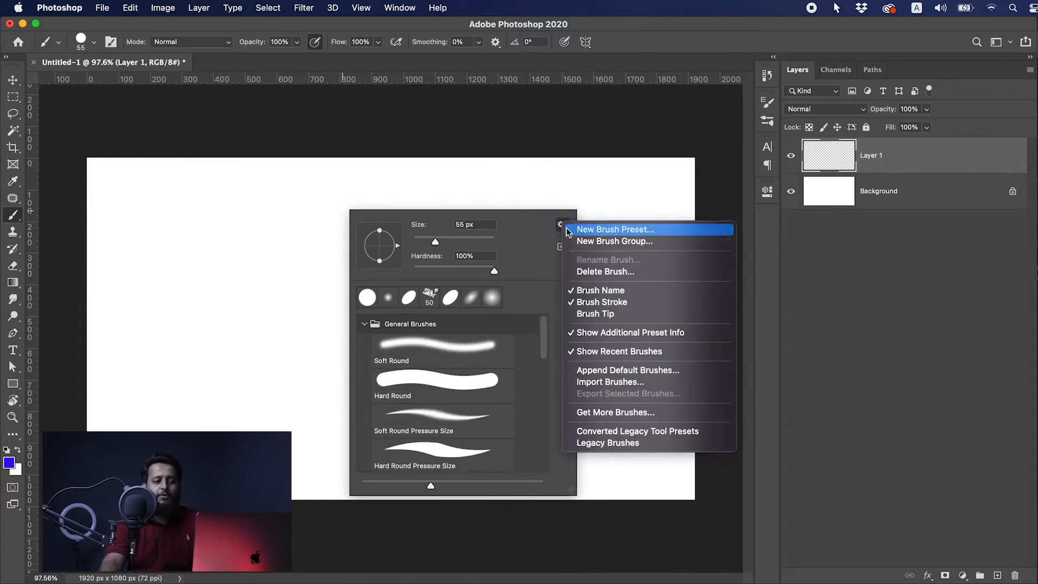
{"action": "left_click", "coordinate": [616, 314]}
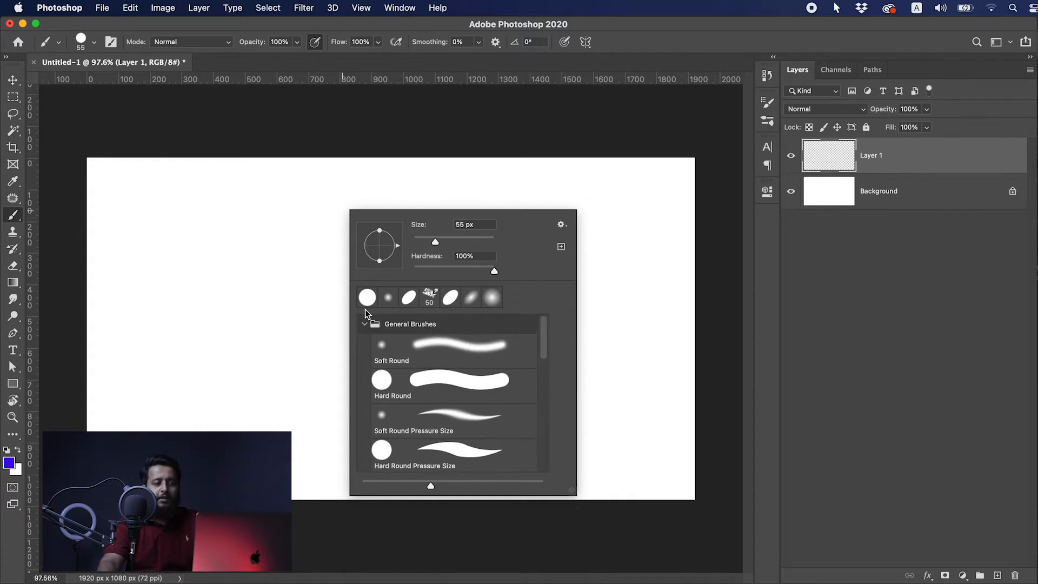
- Choose the Kyle's Spatter Brushes - Spatter Bot Tilt preset from the Special Effects Brushes group
{"action": "left_click", "coordinate": [364, 325]}
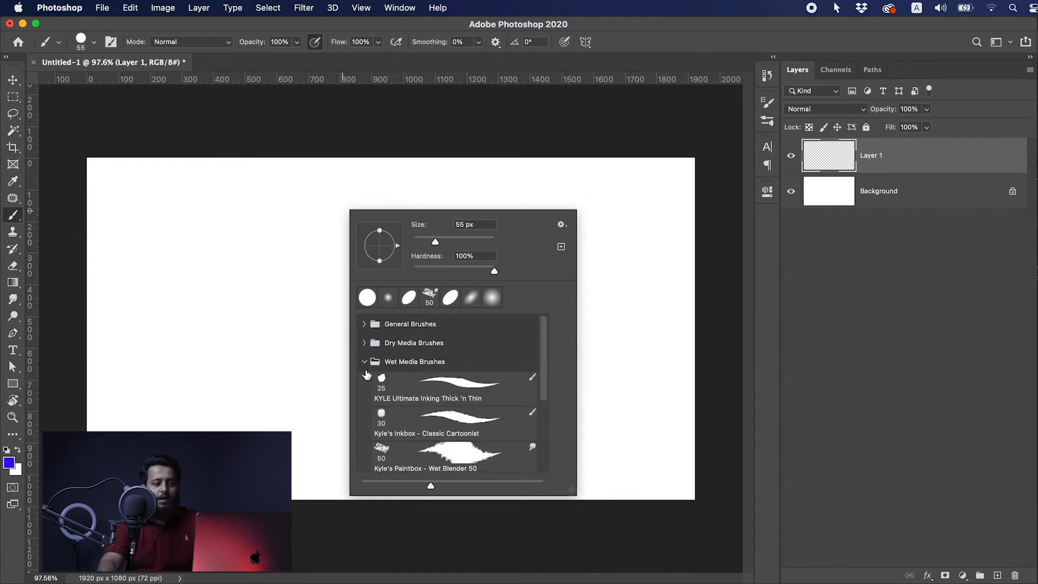
{"action": "left_click", "coordinate": [366, 363]}
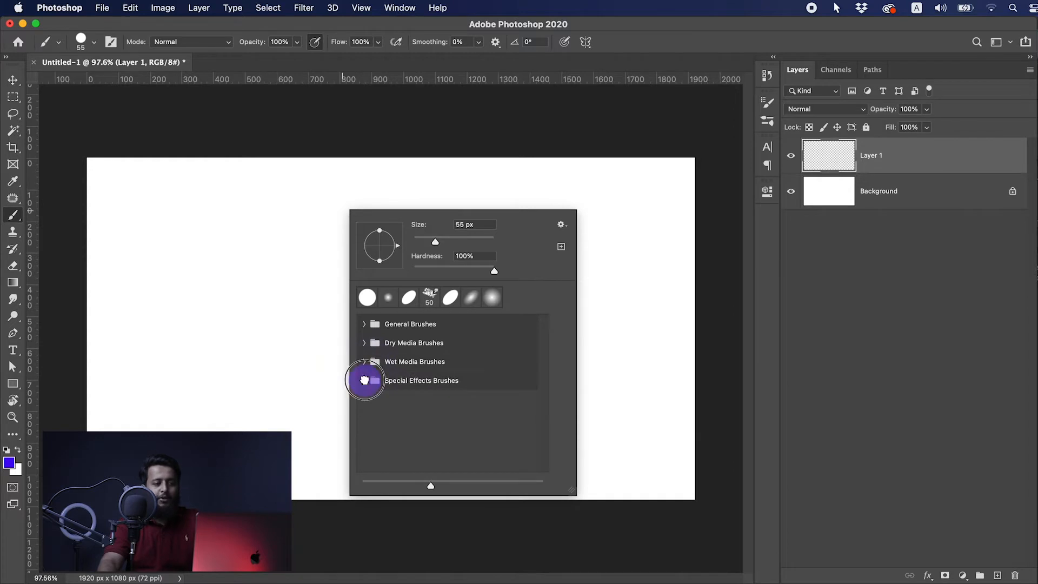
{"action": "left_click", "coordinate": [364, 380]}
{"action": "left_click", "coordinate": [448, 406]}
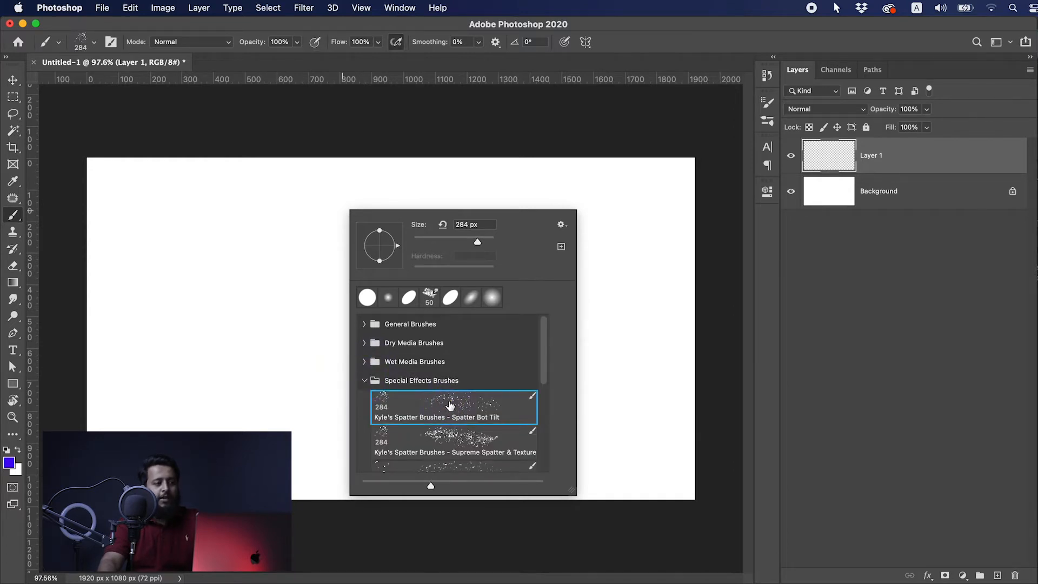
- Paint trial blue spatter across Layer 1 with the 284 px brush, clearing the layer after each test
{"action": "mouse_move", "coordinate": [283, 223]}
{"action": "left_mouse_down"}
{"action": "mouse_move", "coordinate": [255, 241]}
{"action": "mouse_move", "coordinate": [337, 239]}
{"action": "mouse_move", "coordinate": [339, 277]}
{"action": "mouse_move", "coordinate": [379, 305]}
{"action": "mouse_move", "coordinate": [461, 272]}
{"action": "mouse_move", "coordinate": [488, 291]}
{"action": "mouse_move", "coordinate": [457, 342]}
{"action": "mouse_move", "coordinate": [507, 339]}
{"action": "mouse_move", "coordinate": [583, 305]}
{"action": "mouse_move", "coordinate": [555, 372]}
{"action": "mouse_move", "coordinate": [409, 385]}
{"action": "mouse_move", "coordinate": [270, 370]}
{"action": "mouse_move", "coordinate": [245, 385]}
{"action": "left_mouse_up"}
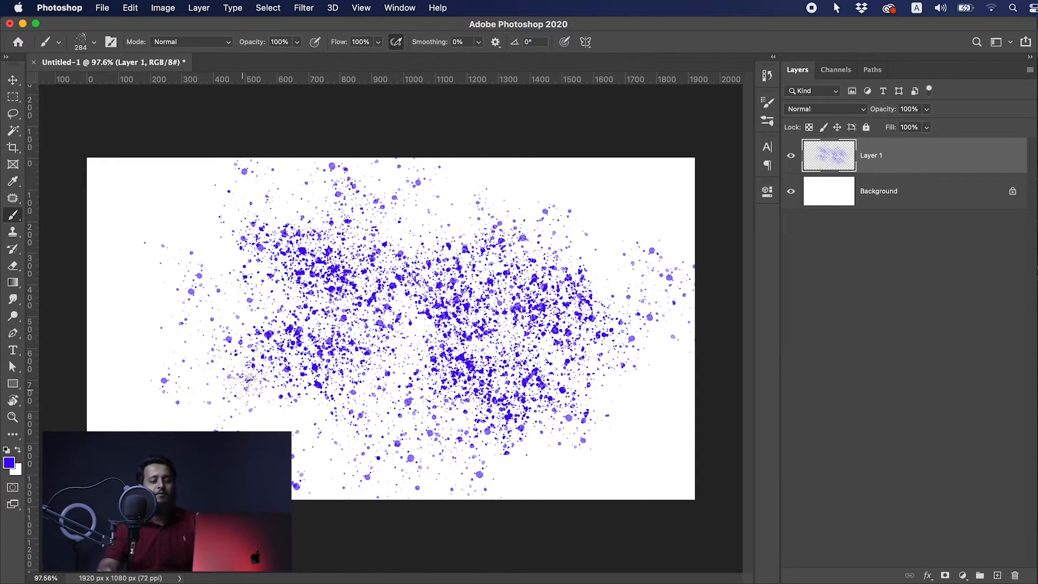
{"action": "mouse_move", "coordinate": [250, 313]}
{"action": "left_mouse_down"}
{"action": "mouse_move", "coordinate": [186, 314]}
{"action": "mouse_move", "coordinate": [309, 333]}
{"action": "mouse_move", "coordinate": [425, 314]}
{"action": "mouse_move", "coordinate": [486, 380]}
{"action": "mouse_move", "coordinate": [605, 320]}
{"action": "left_mouse_up"}
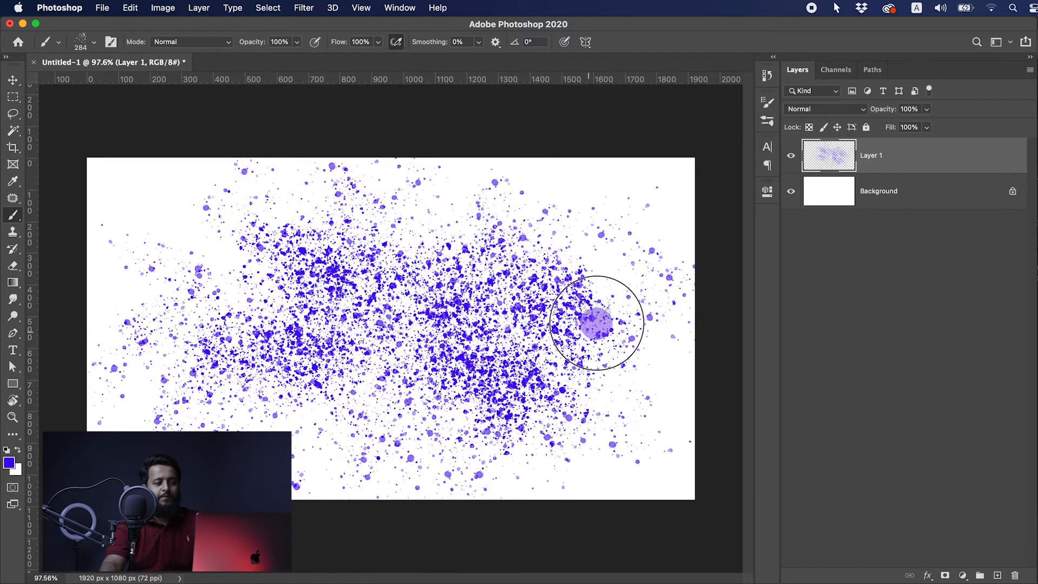
{"action": "key", "text": "Delete"}
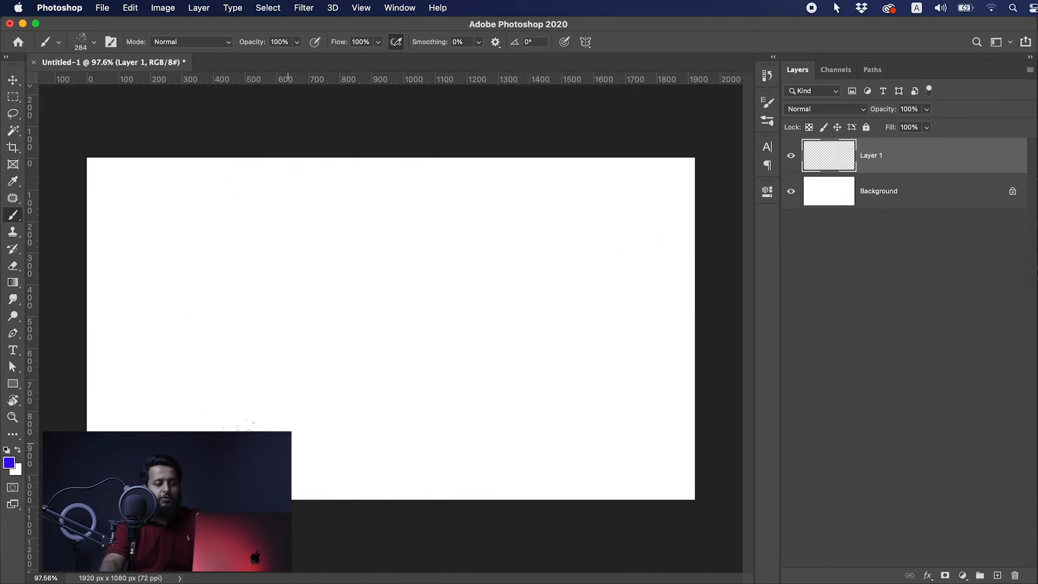
{"action": "mouse_move", "coordinate": [266, 324]}
{"action": "left_mouse_down"}
{"action": "mouse_move", "coordinate": [318, 299]}
{"action": "mouse_move", "coordinate": [410, 308]}
{"action": "left_mouse_up"}
{"action": "key", "text": "Delete"}
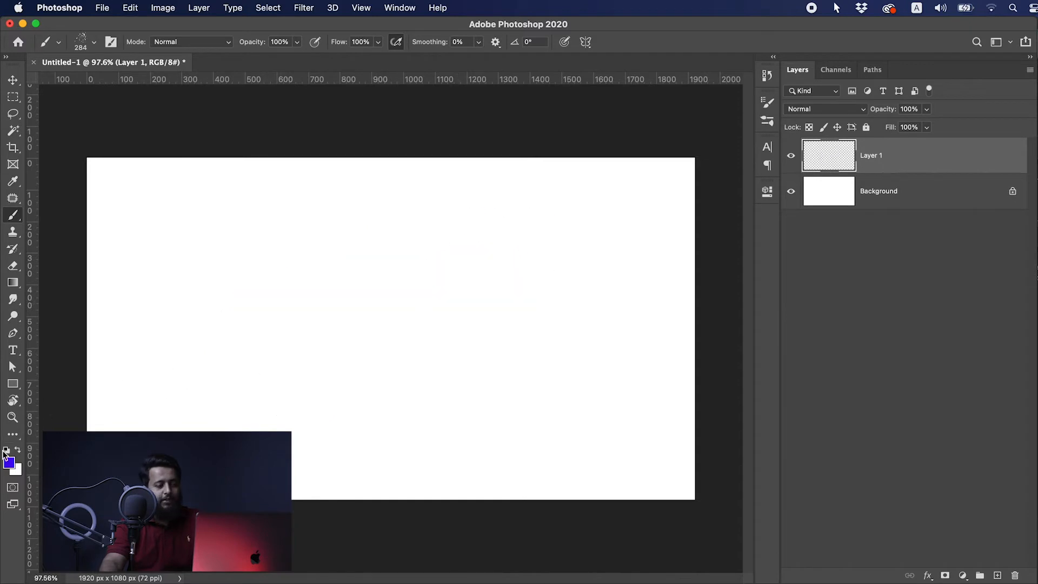
- Set the foreground color to a vivid pinkish red and try it with a spatter stroke, undoing the stroke
{"action": "left_click", "coordinate": [9, 464]}
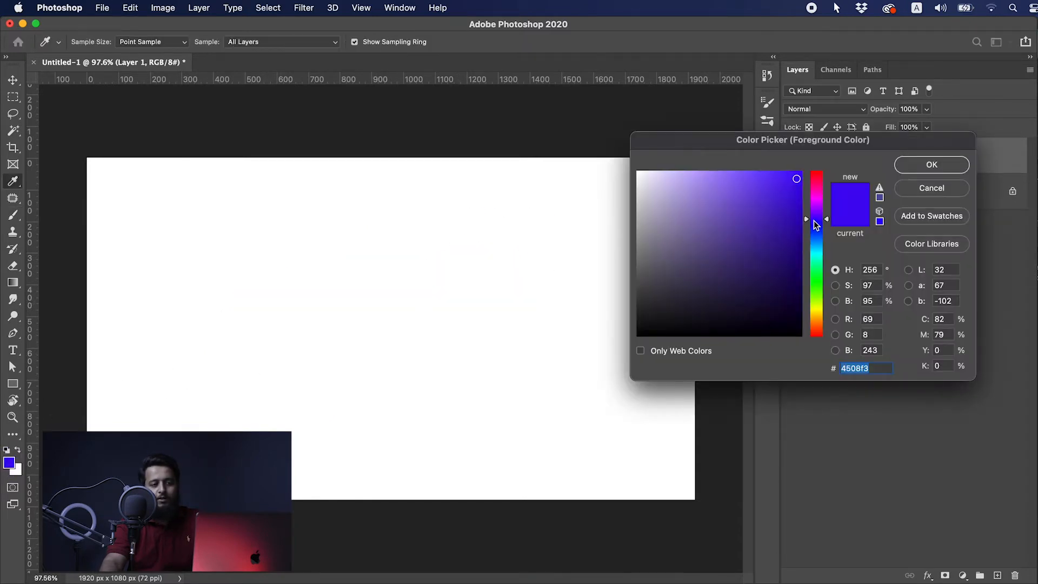
{"action": "left_click", "coordinate": [815, 184]}
{"action": "left_click", "coordinate": [919, 167]}
{"action": "key", "text": "b"}
{"action": "mouse_move", "coordinate": [303, 324]}
{"action": "left_mouse_down"}
{"action": "mouse_move", "coordinate": [301, 290]}
{"action": "mouse_move", "coordinate": [329, 267]}
{"action": "mouse_move", "coordinate": [380, 326]}
{"action": "mouse_move", "coordinate": [540, 251]}
{"action": "mouse_move", "coordinate": [524, 361]}
{"action": "mouse_move", "coordinate": [630, 285]}
{"action": "mouse_move", "coordinate": [544, 398]}
{"action": "mouse_move", "coordinate": [387, 308]}
{"action": "mouse_move", "coordinate": [174, 368]}
{"action": "mouse_move", "coordinate": [319, 347]}
{"action": "mouse_move", "coordinate": [272, 357]}
{"action": "left_mouse_up"}
{"action": "key", "text": "ctrl+z"}
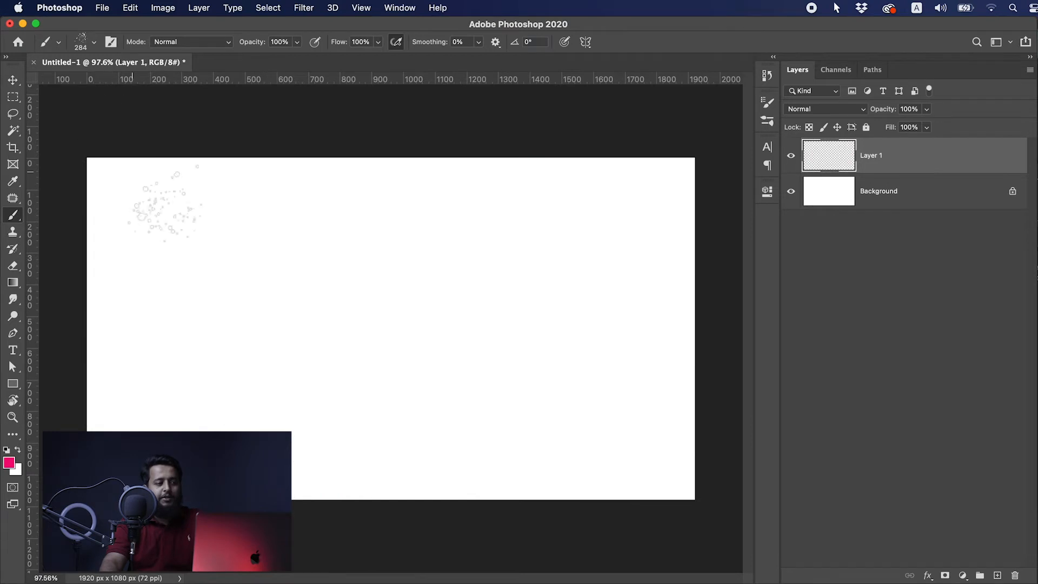
- Try the Kyle's Spatter Brushes - Pressure Control 02 preset with spatter strokes across Layer 1, undoing the paint
{"action": "right_click", "coordinate": [336, 247]}
{"action": "scroll", "coordinate": [432, 458], "scroll_direction": "down", "scroll_amount": 3}
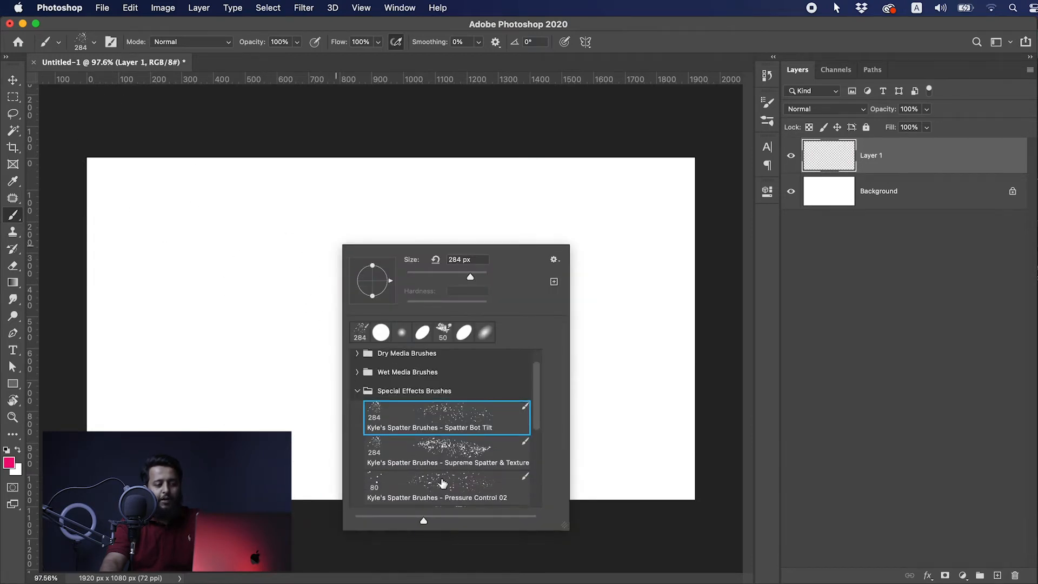
{"action": "left_click", "coordinate": [427, 455]}
{"action": "key", "text": "Return"}
{"action": "mouse_move", "coordinate": [270, 305]}
{"action": "left_mouse_down"}
{"action": "mouse_move", "coordinate": [400, 359]}
{"action": "mouse_move", "coordinate": [472, 277]}
{"action": "mouse_move", "coordinate": [528, 310]}
{"action": "mouse_move", "coordinate": [502, 376]}
{"action": "left_mouse_up"}
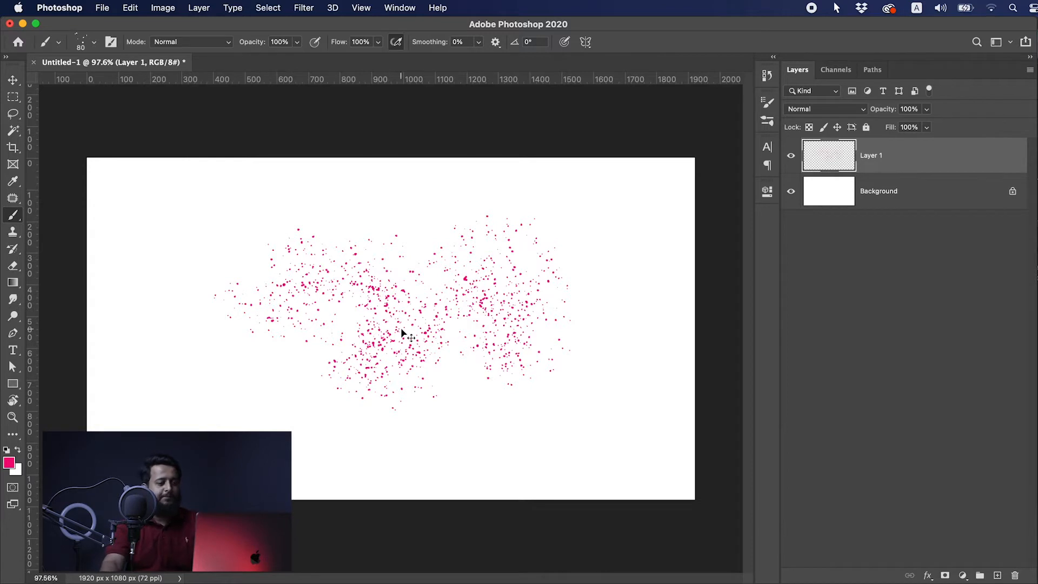
{"action": "key", "text": "super+z"}
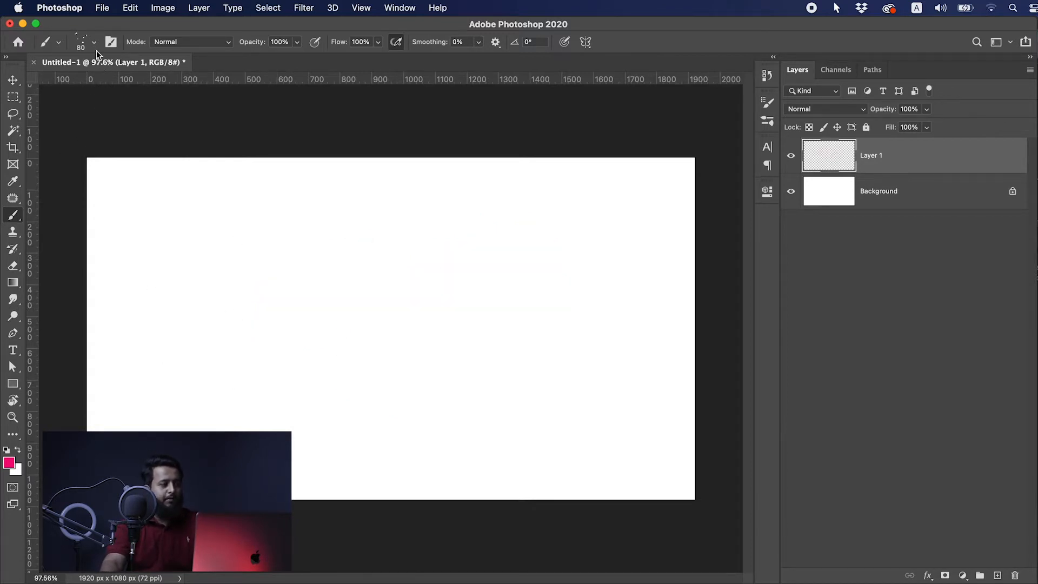
- Choose the Hard Round preset from the General Brushes group and try it with a stroke, undoing the stroke
{"action": "left_click", "coordinate": [95, 48]}
{"action": "scroll", "coordinate": [93, 213], "scroll_direction": "up", "scroll_amount": 3}
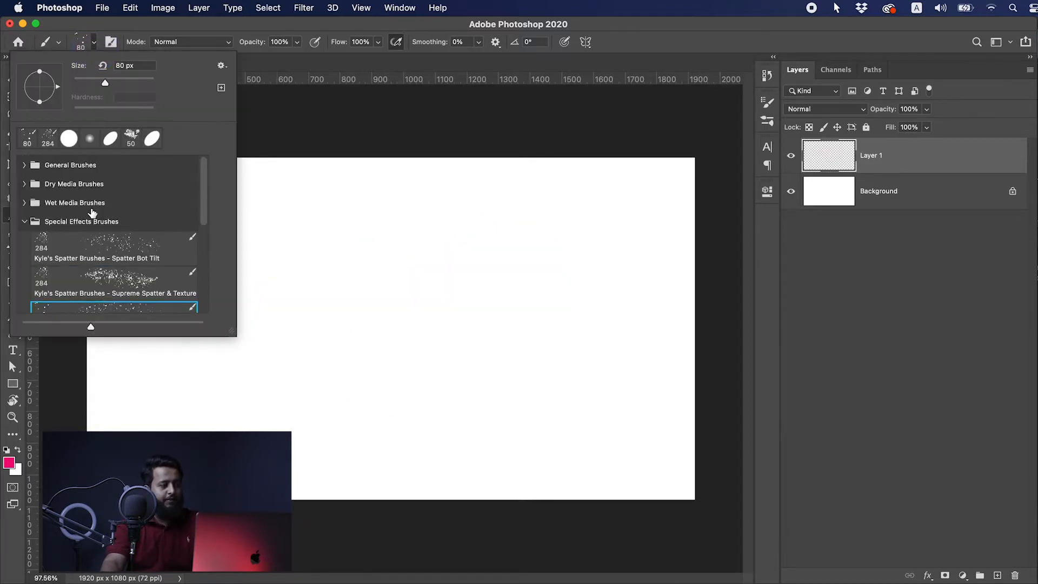
{"action": "left_click", "coordinate": [24, 165]}
{"action": "left_click", "coordinate": [84, 234]}
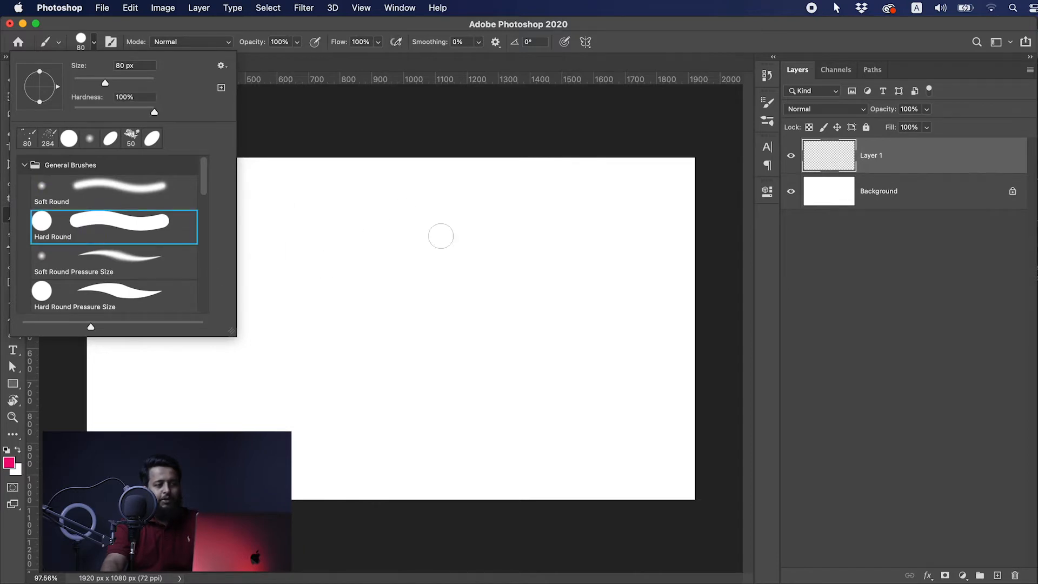
{"action": "left_click", "coordinate": [664, 44]}
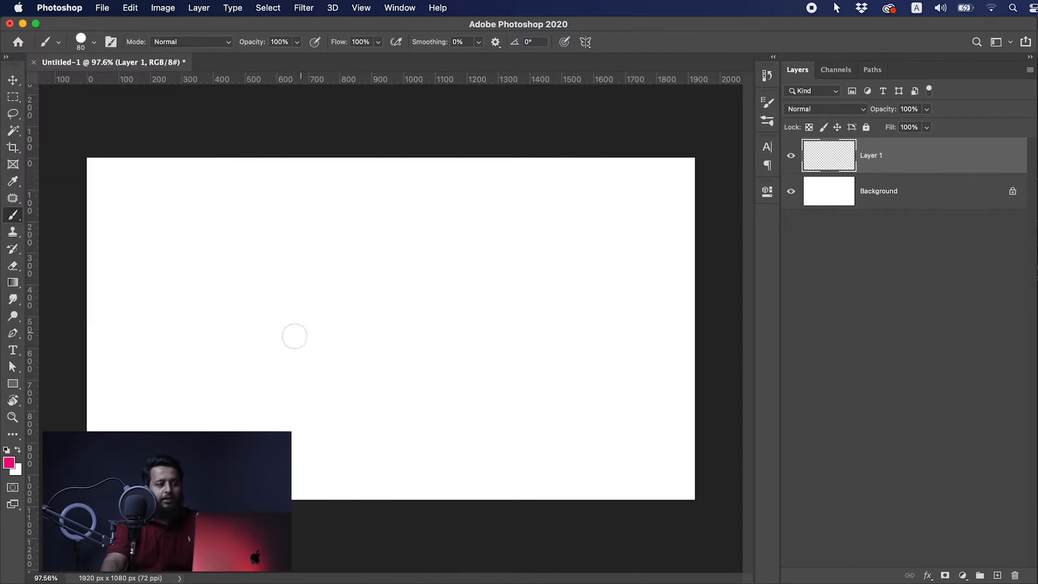
{"action": "mouse_move", "coordinate": [230, 273]}
{"action": "left_mouse_down"}
{"action": "mouse_move", "coordinate": [406, 268]}
{"action": "mouse_move", "coordinate": [423, 253]}
{"action": "mouse_move", "coordinate": [506, 328]}
{"action": "mouse_move", "coordinate": [543, 271]}
{"action": "mouse_move", "coordinate": [519, 382]}
{"action": "mouse_move", "coordinate": [407, 372]}
{"action": "mouse_move", "coordinate": [336, 385]}
{"action": "mouse_move", "coordinate": [210, 361]}
{"action": "left_mouse_up"}
{"action": "key", "text": "super+z"}
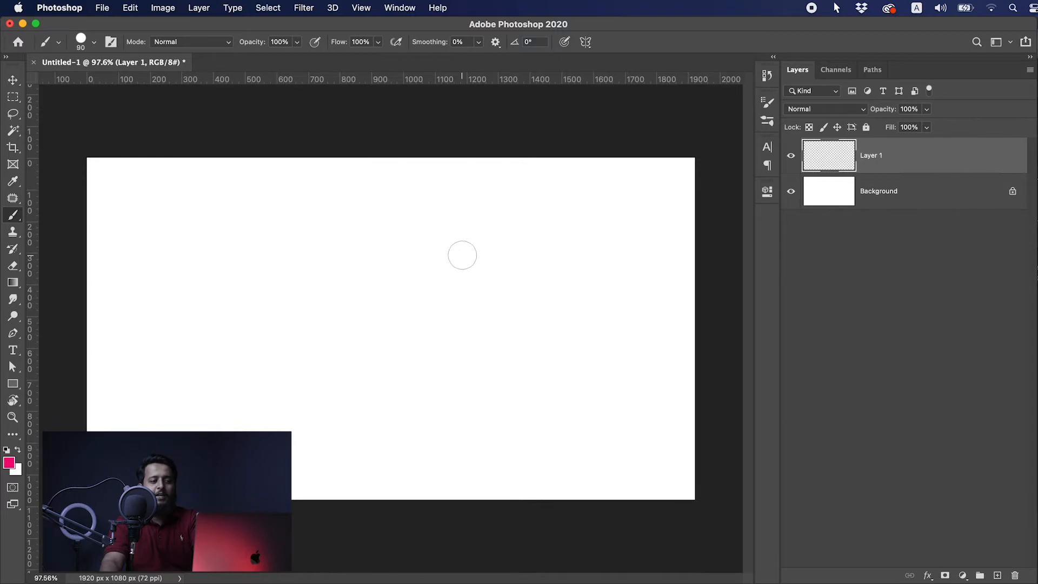
- Enlarge the Hard Round brush in increments to 500 px
{"action": "key", "text": "bracketright"}
{"action": "key", "text": "bracketright"}
{"action": "key", "text": "bracketright"}
{"action": "key", "text": "bracketright"}
{"action": "key", "text": "bracketright"}
{"action": "key", "text": "bracketright"}
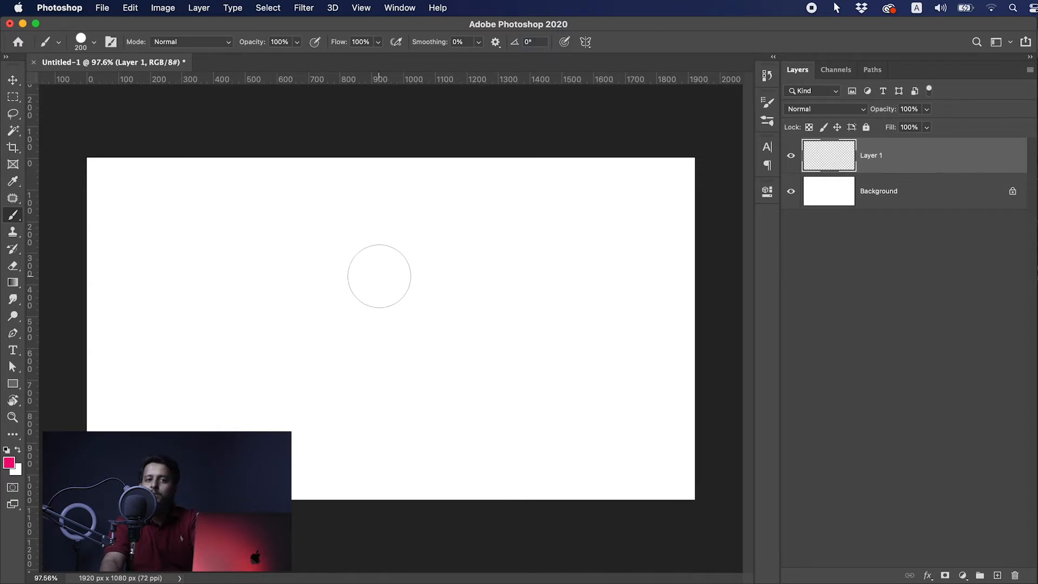
{"action": "key", "text": "bracketright"}
{"action": "key", "text": "bracketright"}
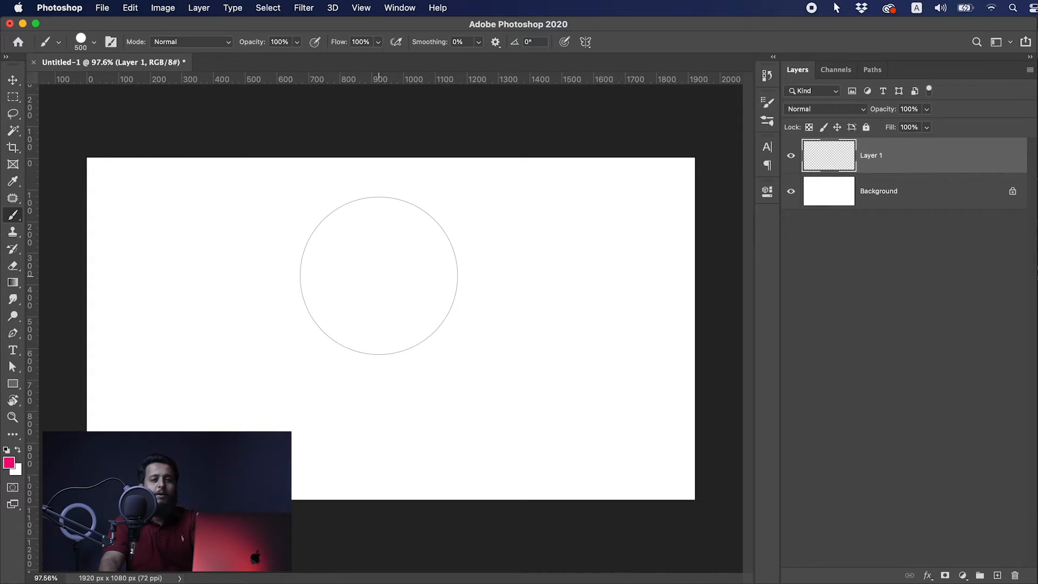
- Reduce the brush to 90 px and paint a short horizontal pink stroke near the canvas's upper-left corner
{"action": "key", "text": "bracketleft"}
{"action": "key", "text": "bracketleft"}
{"action": "key", "text": "bracketleft"}
{"action": "key", "text": "bracketleft"}
{"action": "key", "text": "bracketleft"}
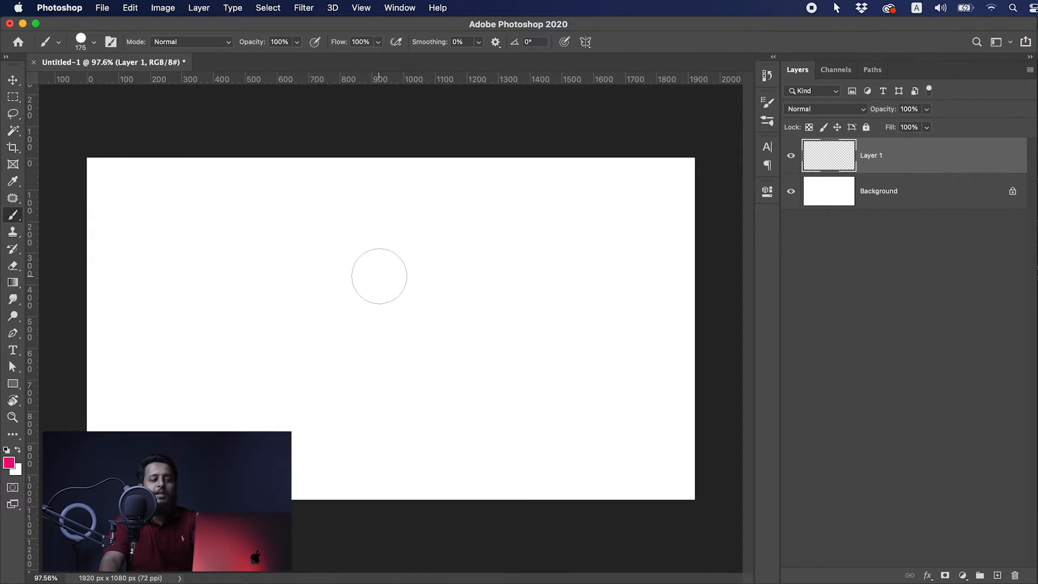
{"action": "left_click", "coordinate": [148, 191]}
{"action": "left_click_drag", "start_coordinate": [148, 192], "coordinate": [319, 193]}
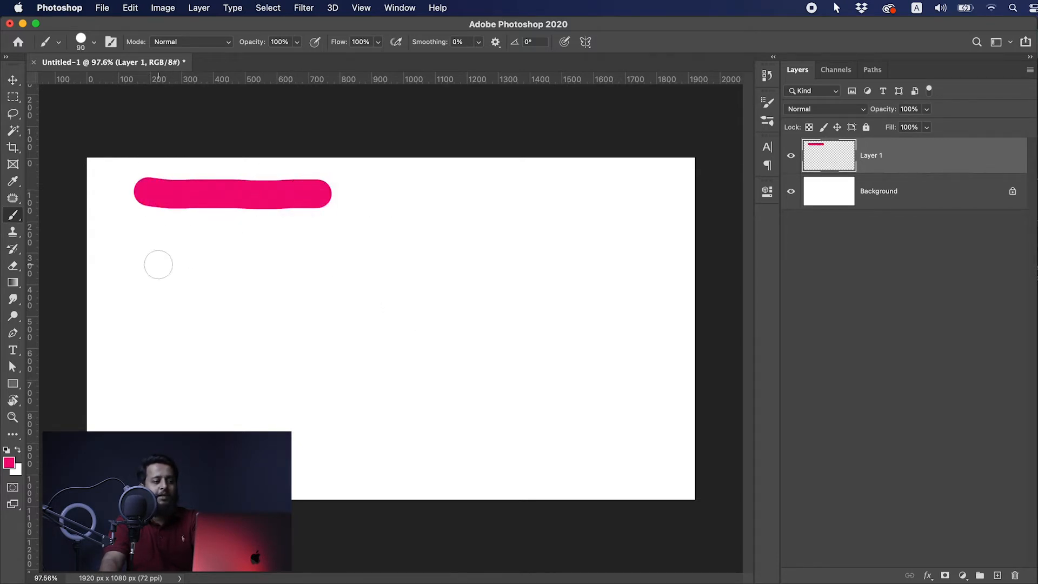
- Enlarge the brush to 250 px, paint a long horizontal stroke below the first, and undo both strokes
{"action": "key", "text": "bracketright"}
{"action": "key", "text": "bracketright"}
{"action": "key", "text": "bracketright"}
{"action": "key", "text": "bracketright"}
{"action": "key", "text": "bracketright"}
{"action": "key", "text": "bracketright"}
{"action": "left_click_drag", "start_coordinate": [160, 283], "coordinate": [547, 285]}
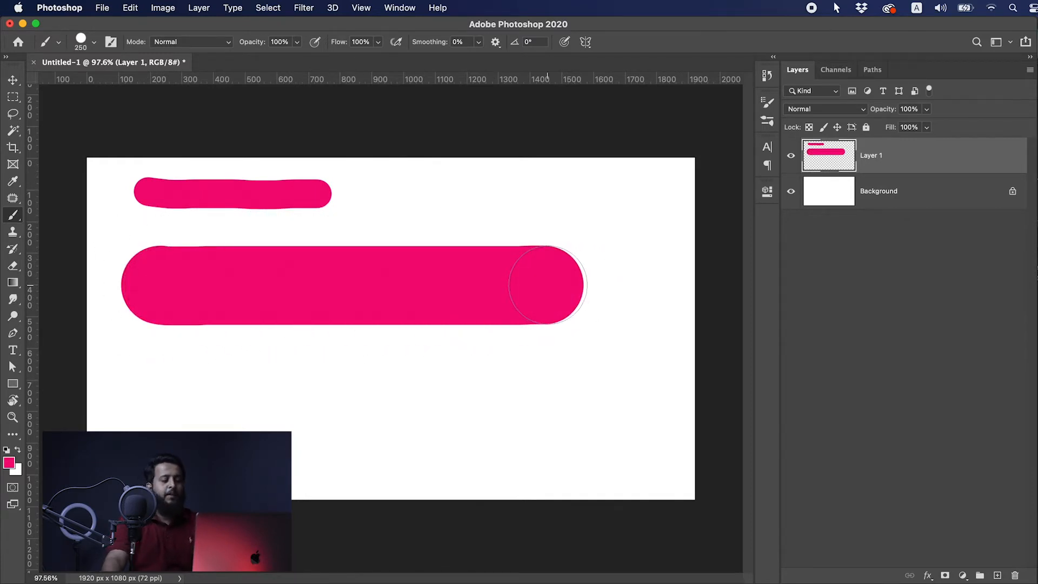
{"action": "key", "text": "super+z"}
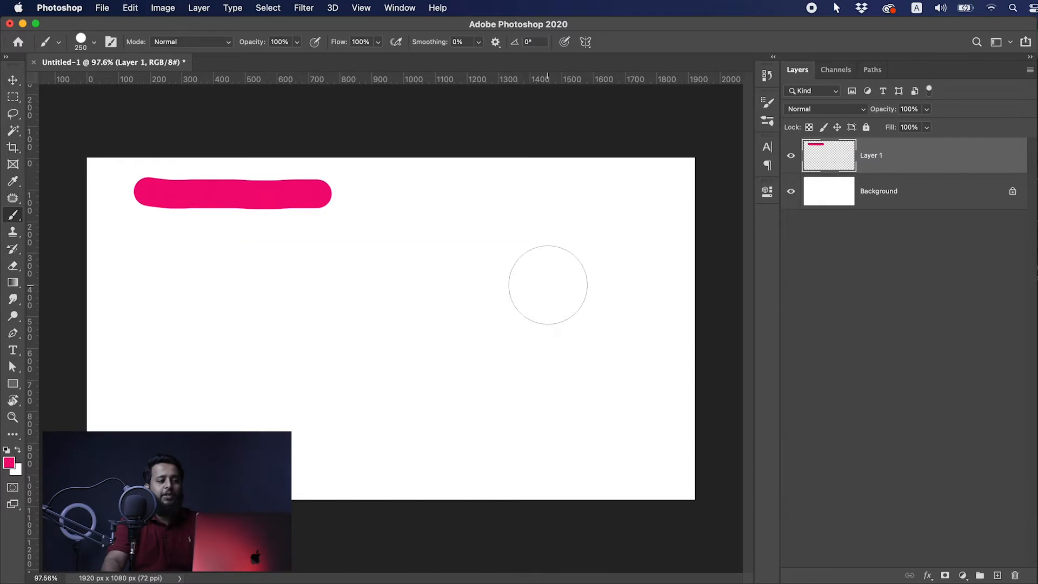
{"action": "key", "text": "super+z"}
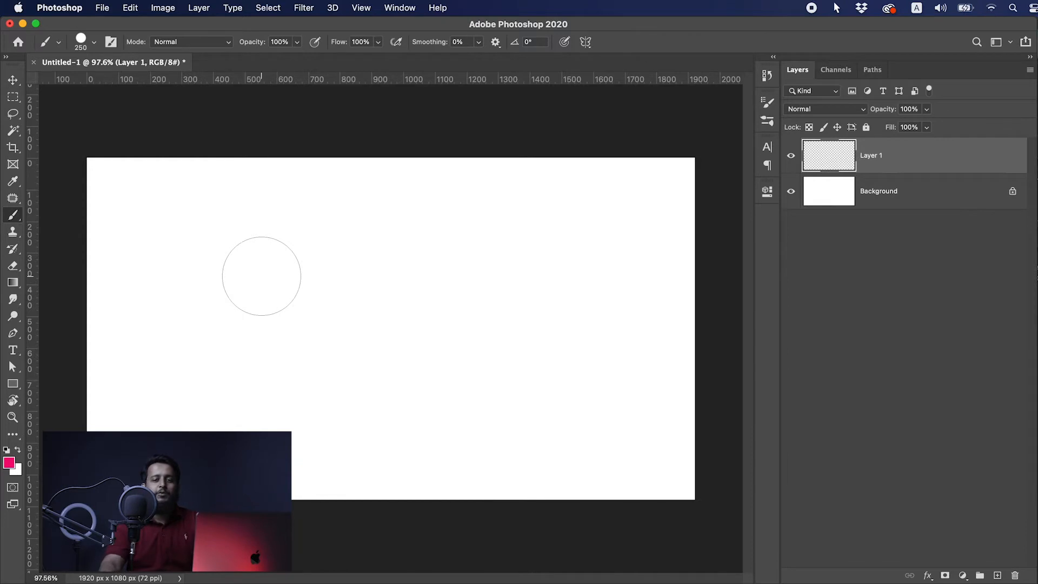
- Soften and reharden the brush edge directly on the canvas, and resize the brush to 112 px the same way
{"action": "mouse_move", "coordinate": [355, 244]}
{"action": "left_mouse_down"}
{"action": "mouse_move", "coordinate": [354, 290]}
{"action": "mouse_move", "coordinate": [373, 95]}
{"action": "mouse_move", "coordinate": [371, 120]}
{"action": "left_mouse_up"}
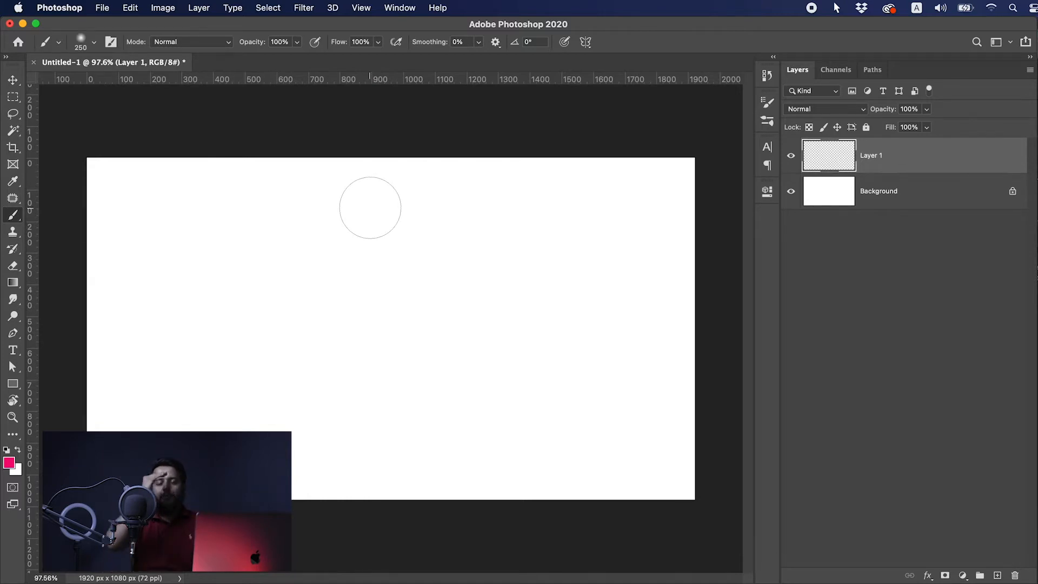
{"action": "left_click_drag", "start_coordinate": [372, 411], "coordinate": [385, 262]}
{"action": "left_click_drag", "start_coordinate": [392, 222], "coordinate": [397, 489]}
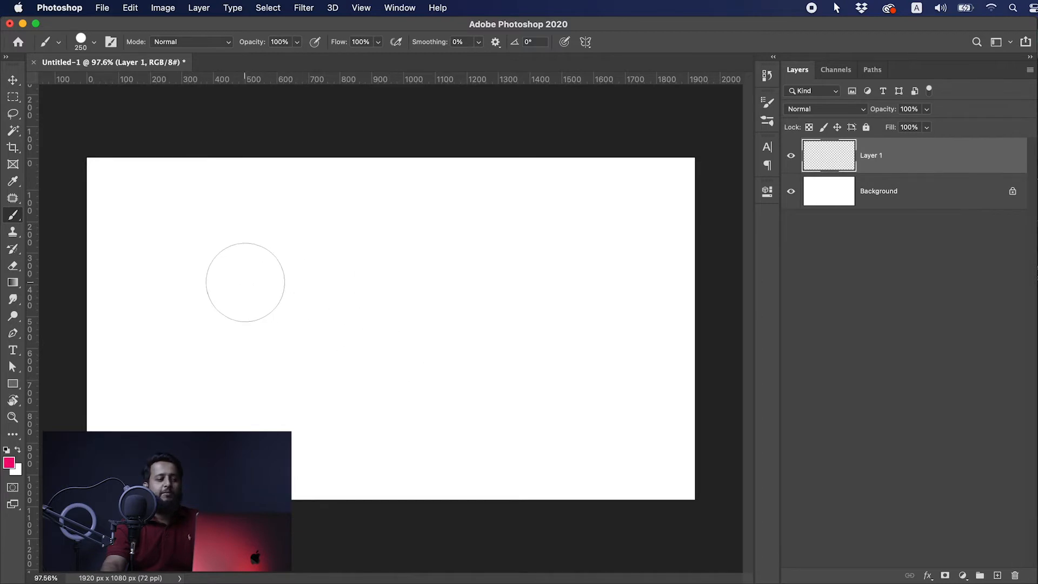
{"action": "left_click_drag", "start_coordinate": [265, 282], "coordinate": [403, 283]}
{"action": "mouse_move", "coordinate": [586, 287]}
{"action": "left_mouse_down"}
{"action": "mouse_move", "coordinate": [378, 289]}
{"action": "mouse_move", "coordinate": [404, 287]}
{"action": "left_mouse_up"}
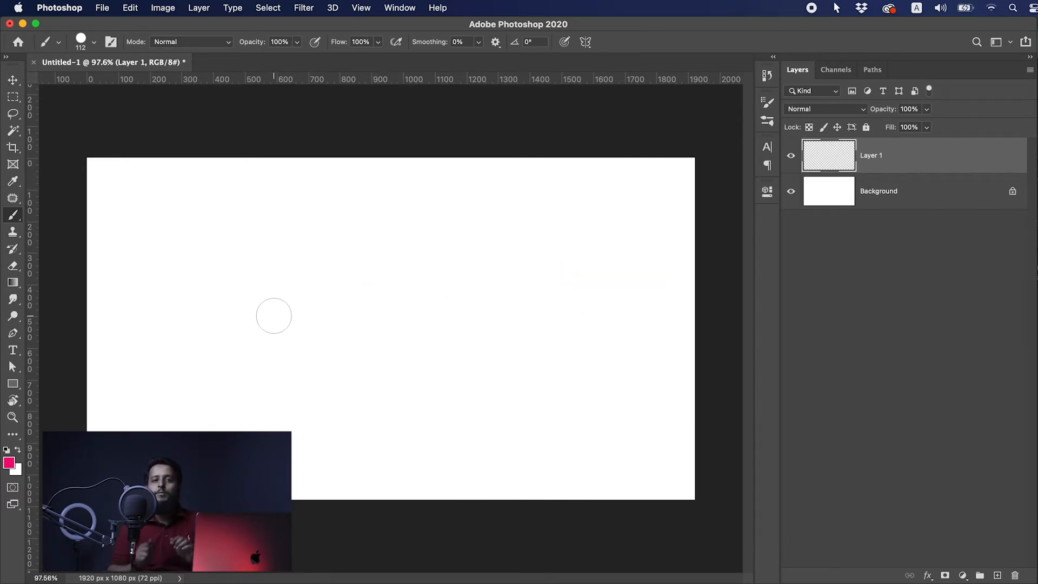
{"action": "key", "text": "alt"}
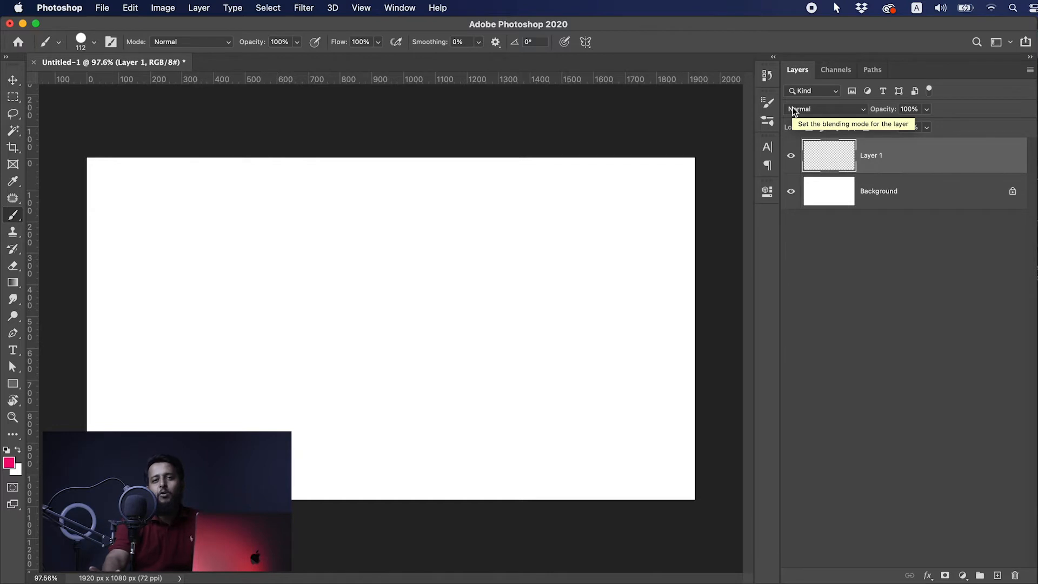
- Reduce the brush to 90 px and paint a large pink Z-shaped stroke across the middle of Layer 1
{"action": "left_click", "coordinate": [196, 42]}
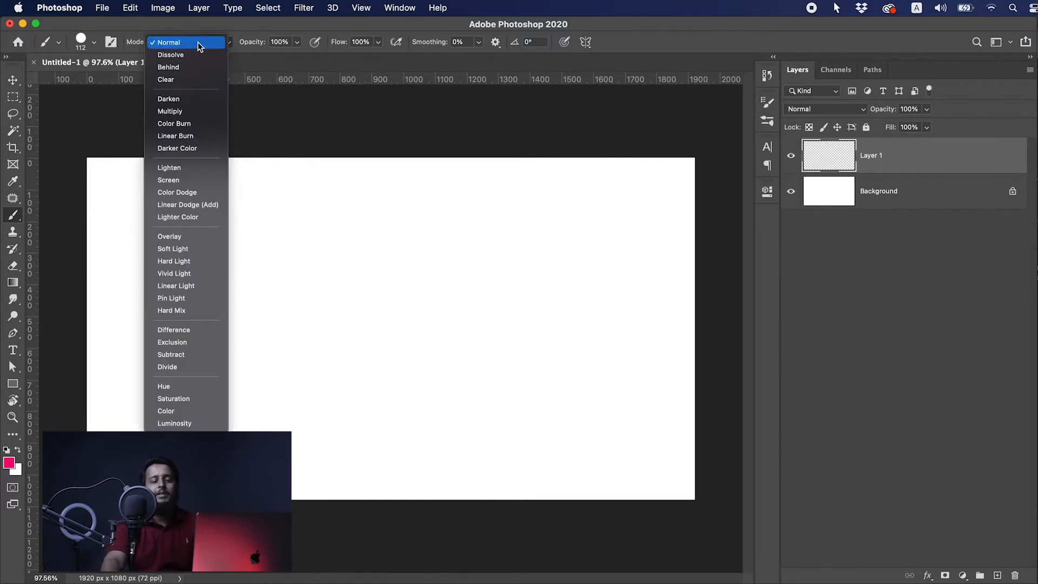
{"action": "left_click", "coordinate": [273, 22]}
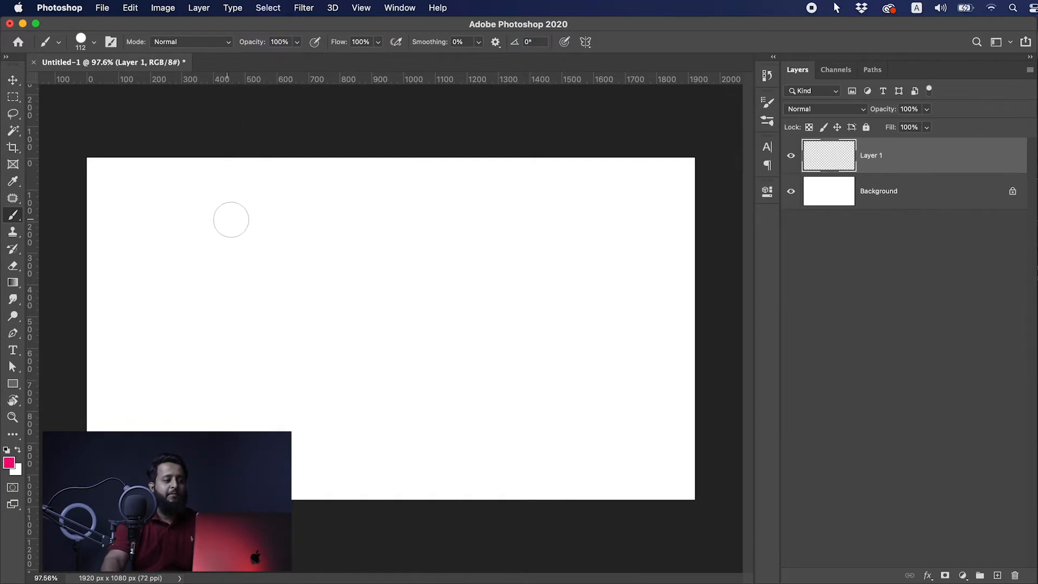
{"action": "key", "text": "bracketleft"}
{"action": "key", "text": "bracketleft"}
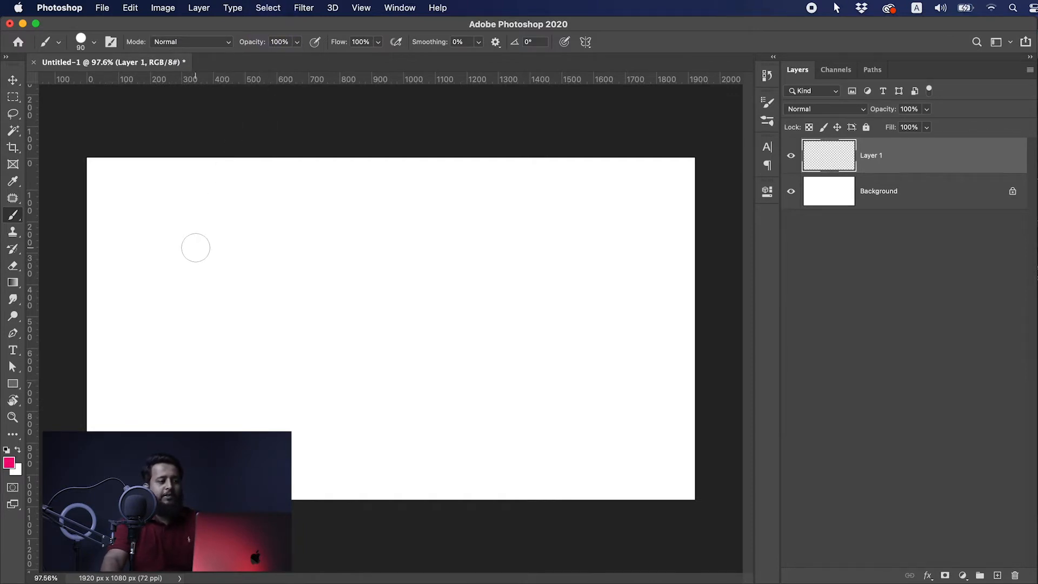
{"action": "mouse_move", "coordinate": [185, 270]}
{"action": "left_mouse_down"}
{"action": "mouse_move", "coordinate": [520, 257]}
{"action": "mouse_move", "coordinate": [214, 368]}
{"action": "mouse_move", "coordinate": [547, 365]}
{"action": "left_mouse_up"}
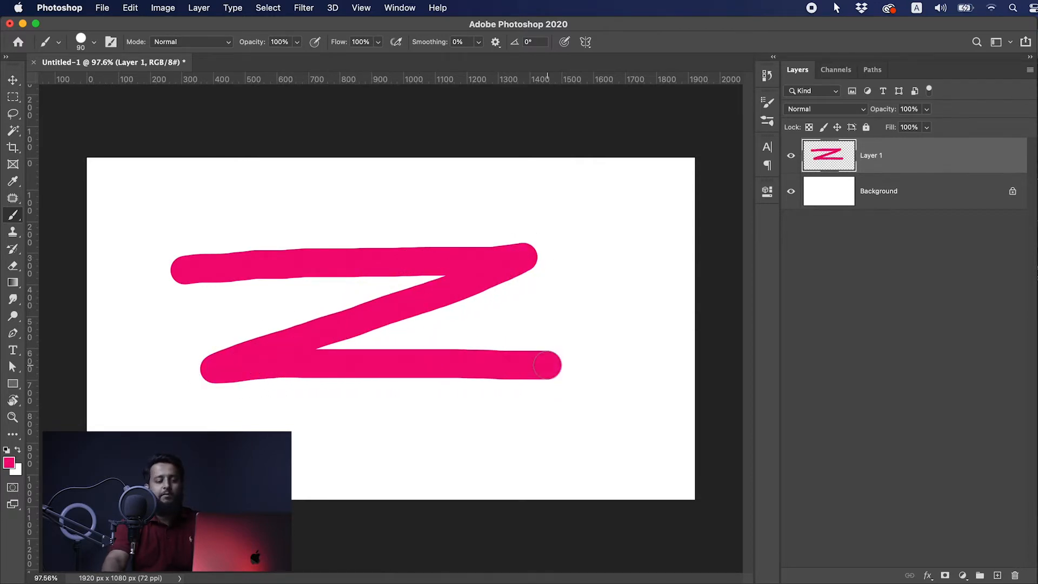
- Set the brush blending mode to Multiply and the foreground color to bright green 1ef308
{"action": "left_click", "coordinate": [206, 44]}
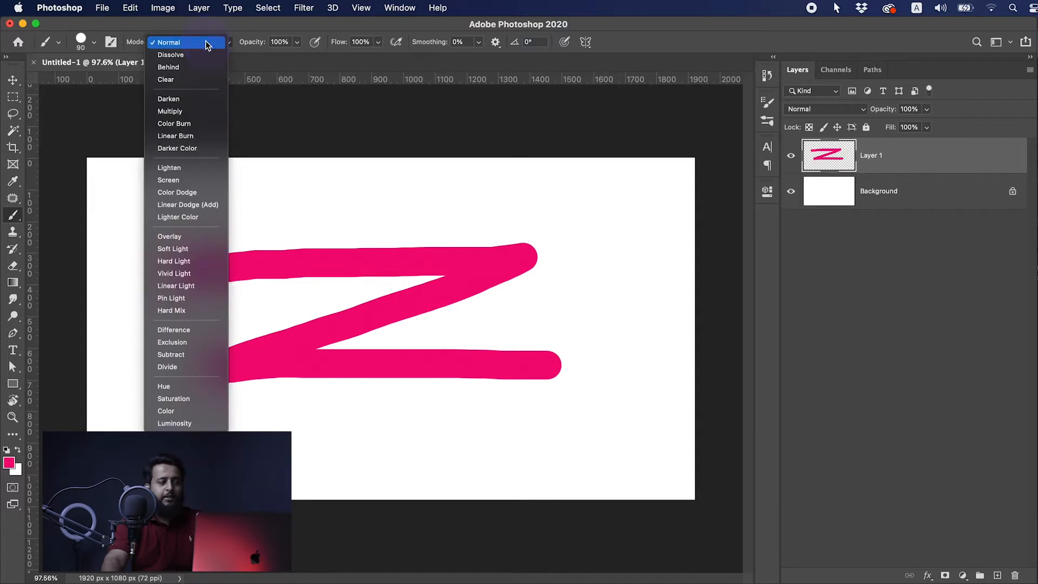
{"action": "left_click", "coordinate": [183, 112]}
{"action": "left_click", "coordinate": [9, 463]}
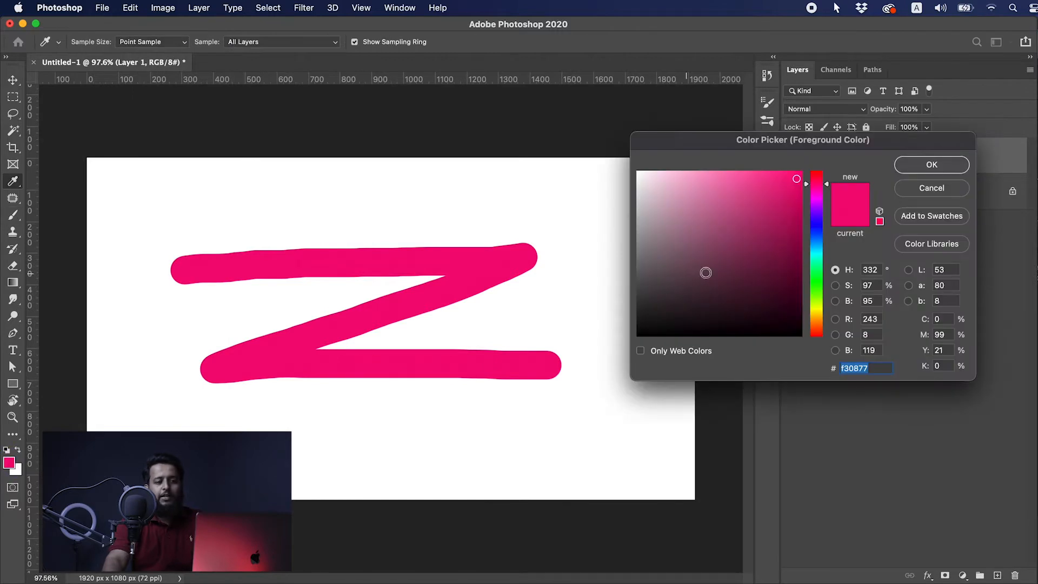
{"action": "left_click_drag", "start_coordinate": [814, 255], "coordinate": [814, 278]}
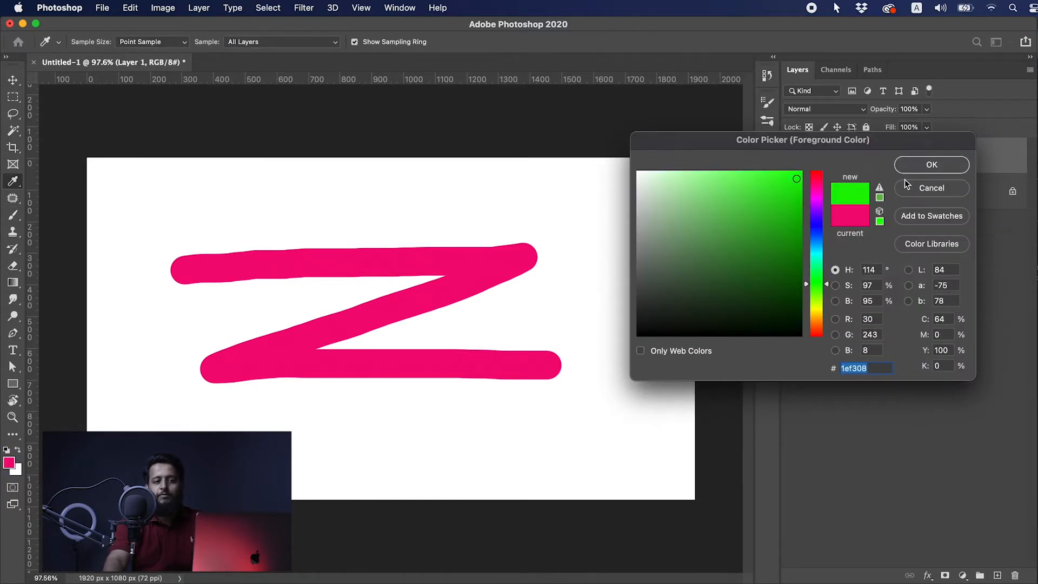
{"action": "left_click", "coordinate": [921, 167]}
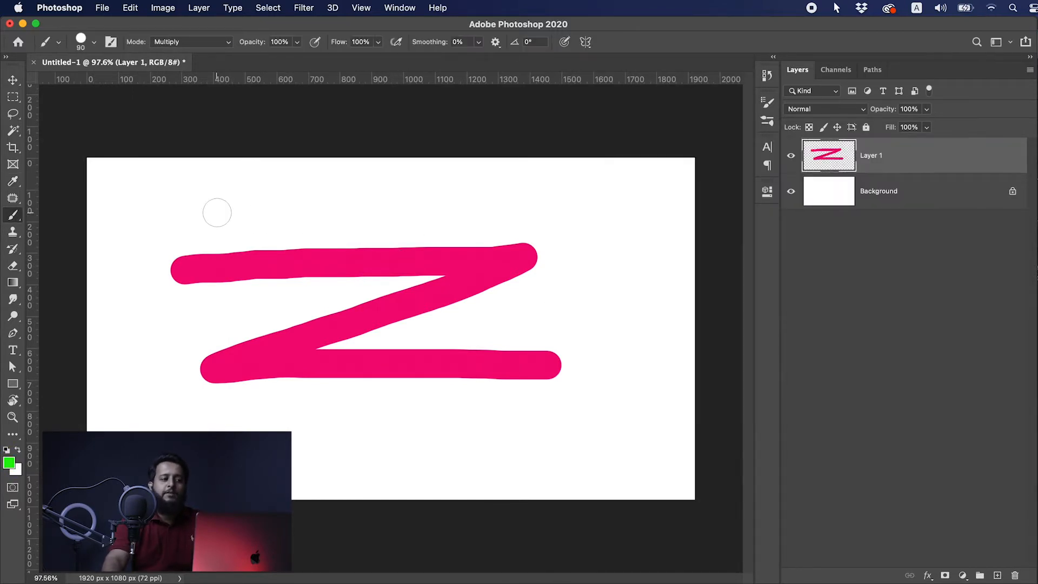
- Return the brush mode to Normal and paint a green diagonal stroke down across the left part of the Z
{"action": "left_click", "coordinate": [182, 43]}
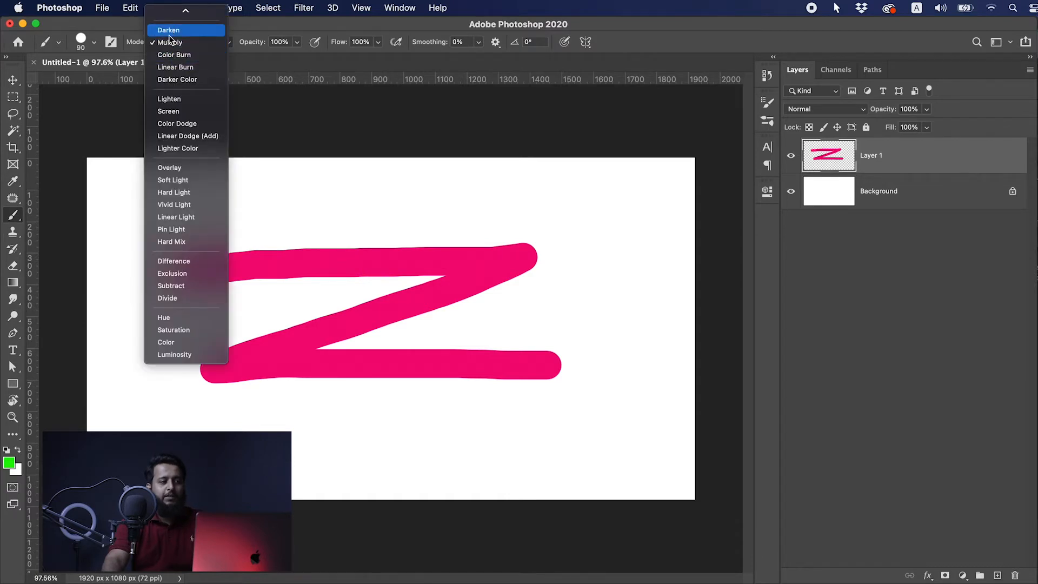
{"action": "left_click", "coordinate": [174, 15]}
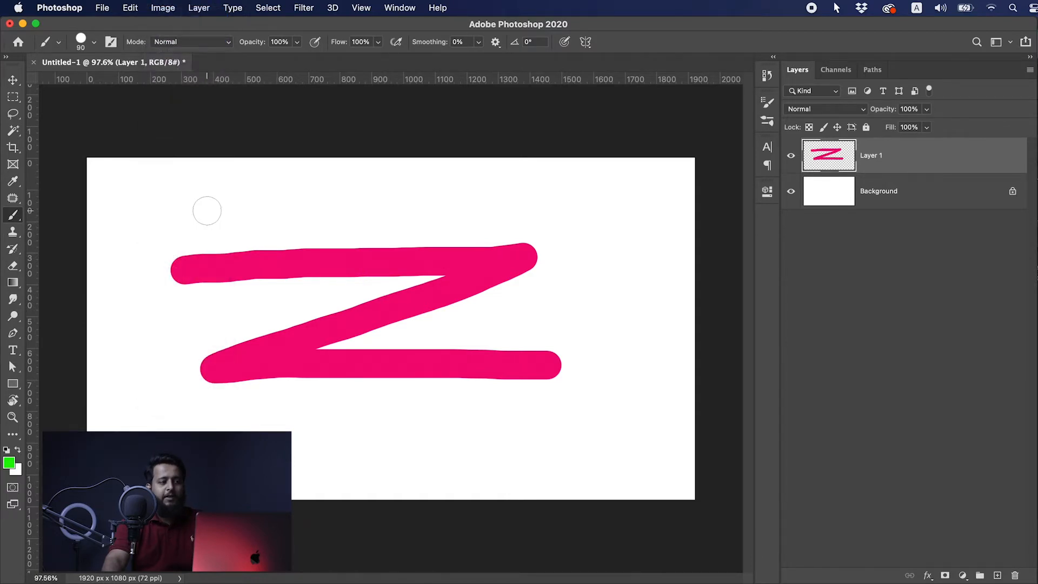
{"action": "mouse_move", "coordinate": [205, 207]}
{"action": "left_mouse_down"}
{"action": "mouse_move", "coordinate": [227, 284]}
{"action": "mouse_move", "coordinate": [297, 417]}
{"action": "left_mouse_up"}
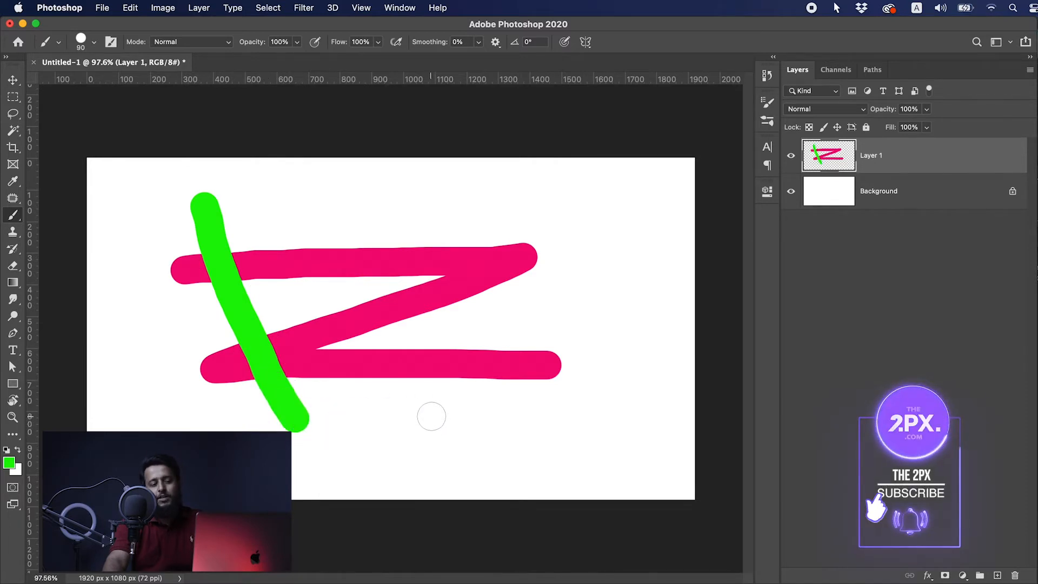
- Set the brush mode to Multiply and paint a second green diagonal stroke across the Z, beside the first
{"action": "left_click", "coordinate": [173, 44]}
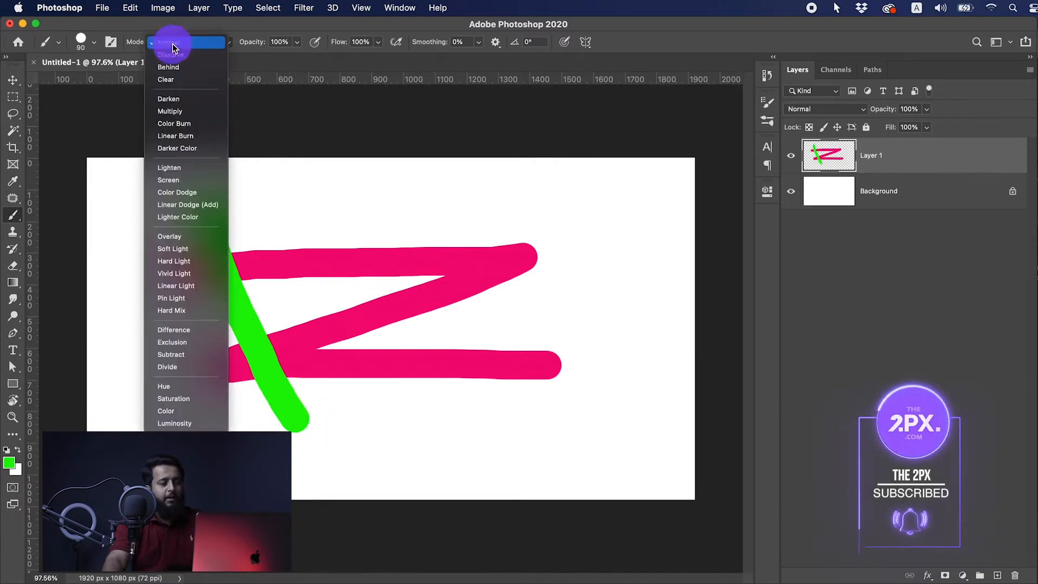
{"action": "left_click", "coordinate": [174, 112]}
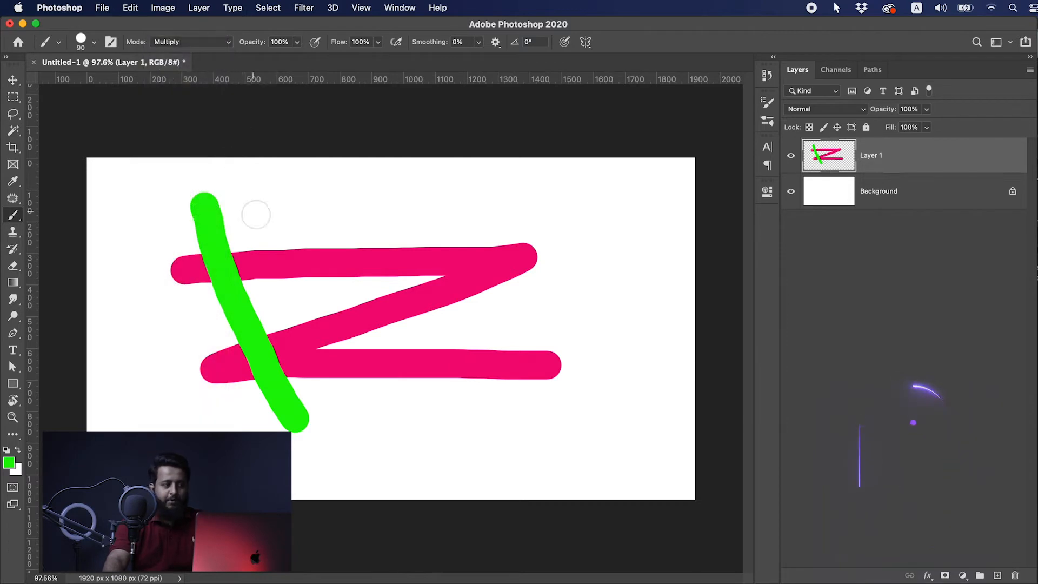
{"action": "left_click_drag", "start_coordinate": [266, 191], "coordinate": [373, 427]}
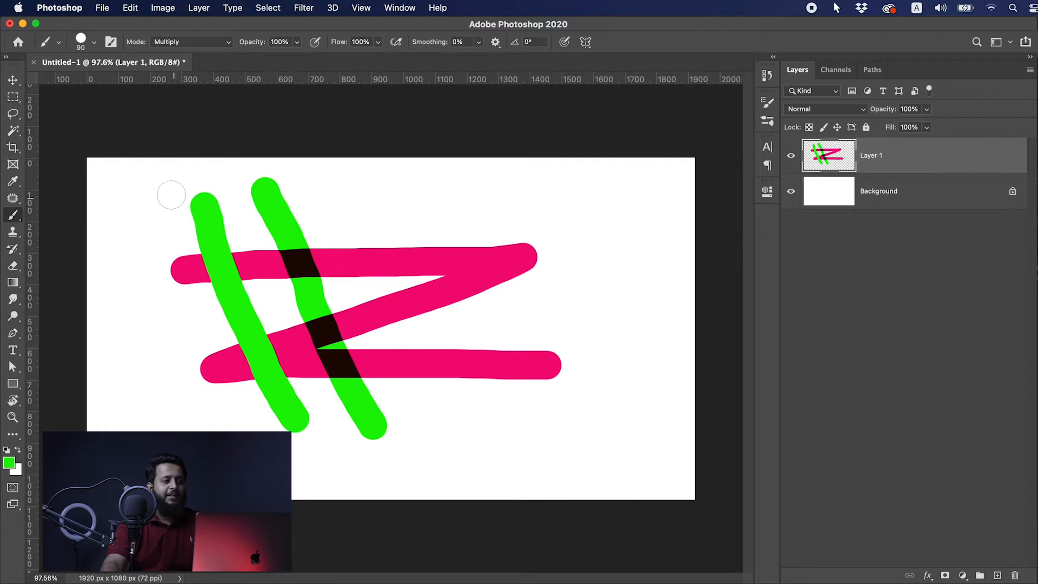
- Set the brush mode to Overlay and paint a third green diagonal stroke across the middle of the Z
{"action": "left_click", "coordinate": [217, 43]}
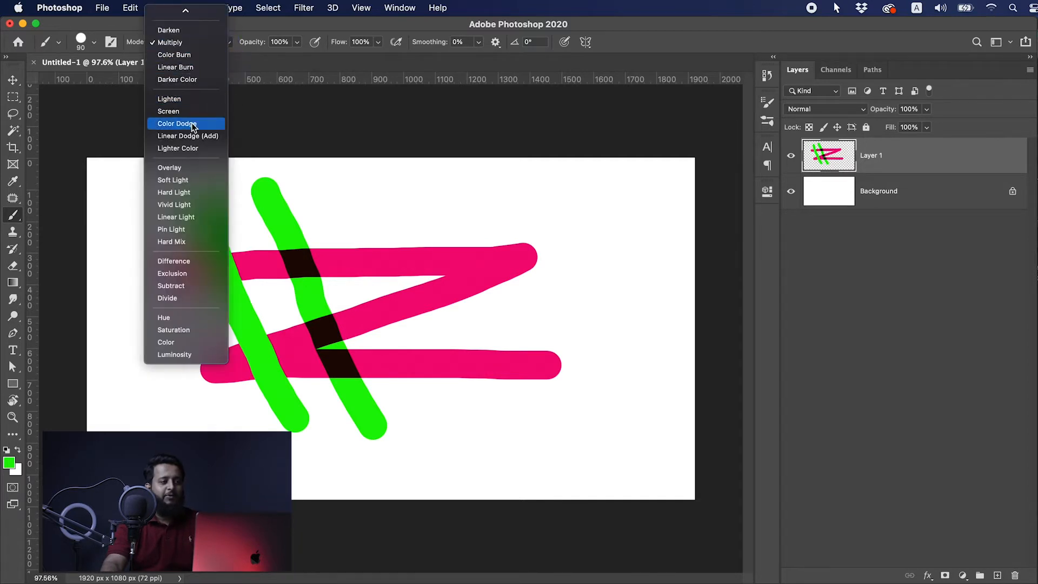
{"action": "left_click", "coordinate": [183, 167]}
{"action": "mouse_move", "coordinate": [356, 192]}
{"action": "left_mouse_down"}
{"action": "mouse_move", "coordinate": [382, 282]}
{"action": "mouse_move", "coordinate": [443, 408]}
{"action": "left_mouse_up"}
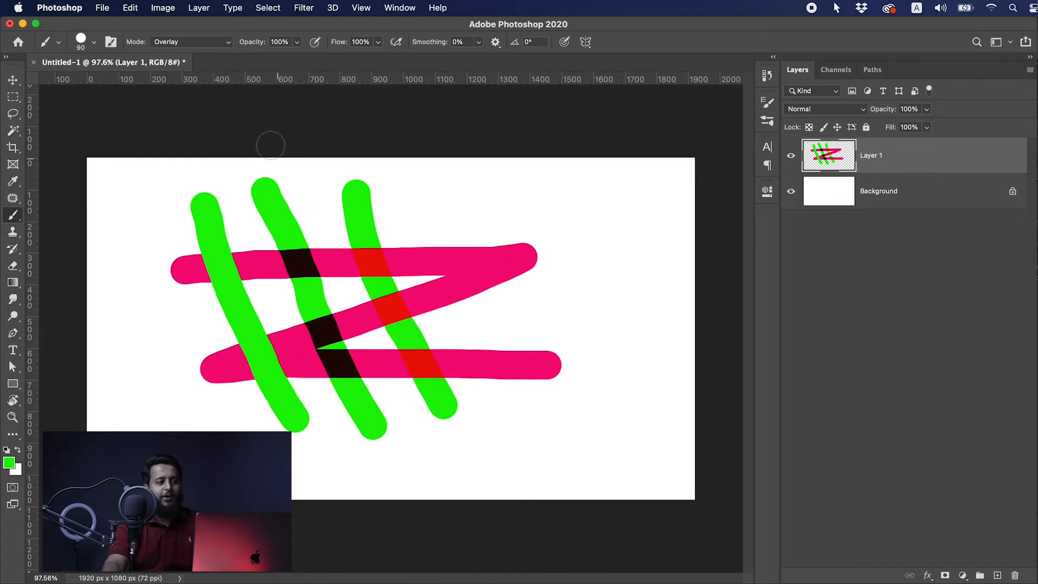
- Set the brush mode to Screen and paint a fourth green diagonal stroke across the right part of the Z
{"action": "left_click", "coordinate": [206, 42]}
{"action": "scroll", "coordinate": [195, 68], "scroll_direction": "up", "scroll_amount": 5}
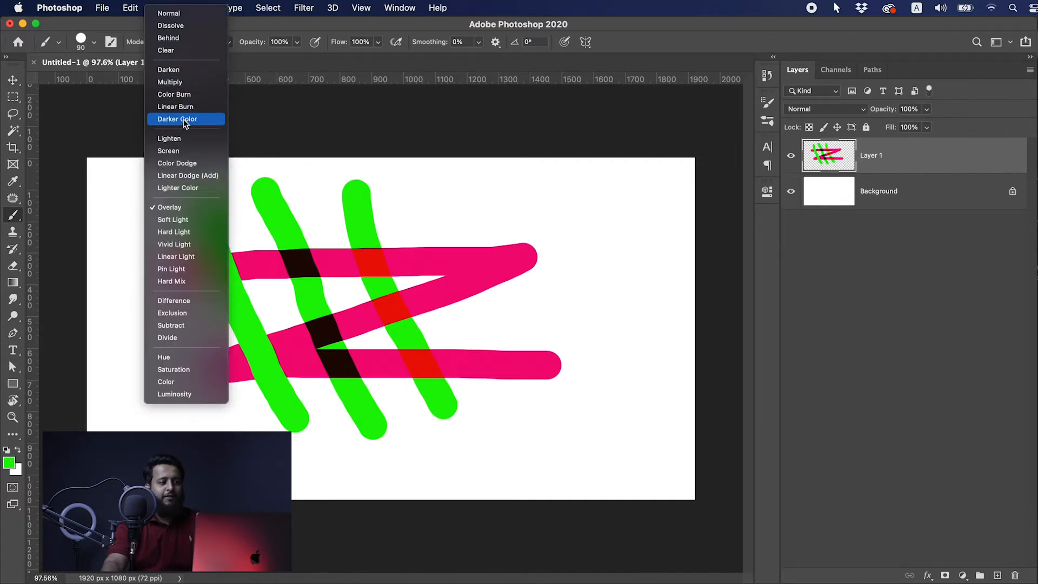
{"action": "left_click", "coordinate": [180, 154]}
{"action": "mouse_move", "coordinate": [426, 187]}
{"action": "left_mouse_down"}
{"action": "mouse_move", "coordinate": [436, 236]}
{"action": "mouse_move", "coordinate": [532, 429]}
{"action": "left_mouse_up"}
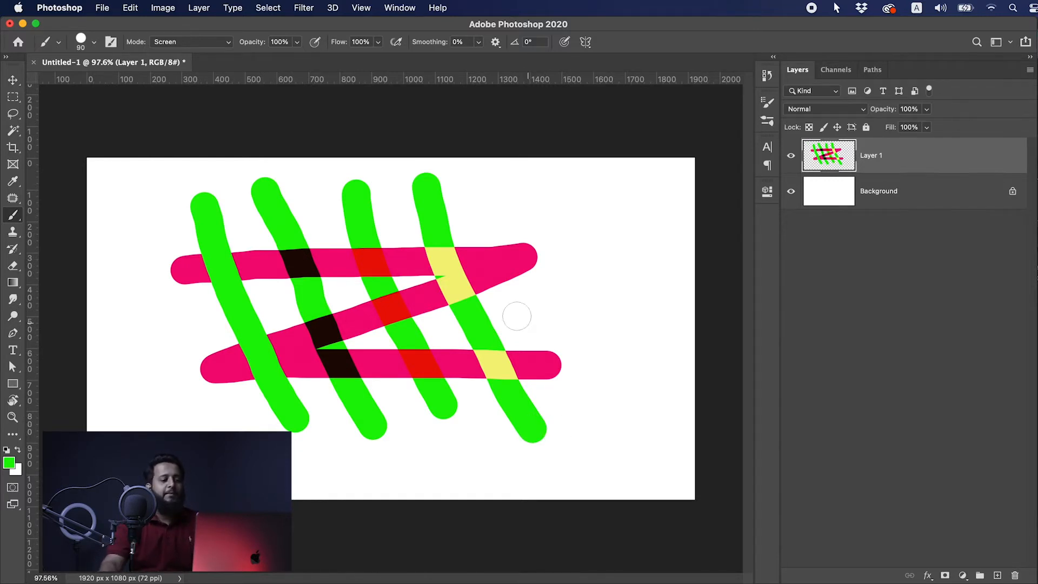
- Return the brush mode to Normal, clear all the paint from Layer 1 and remove the selection
{"action": "left_click", "coordinate": [228, 46]}
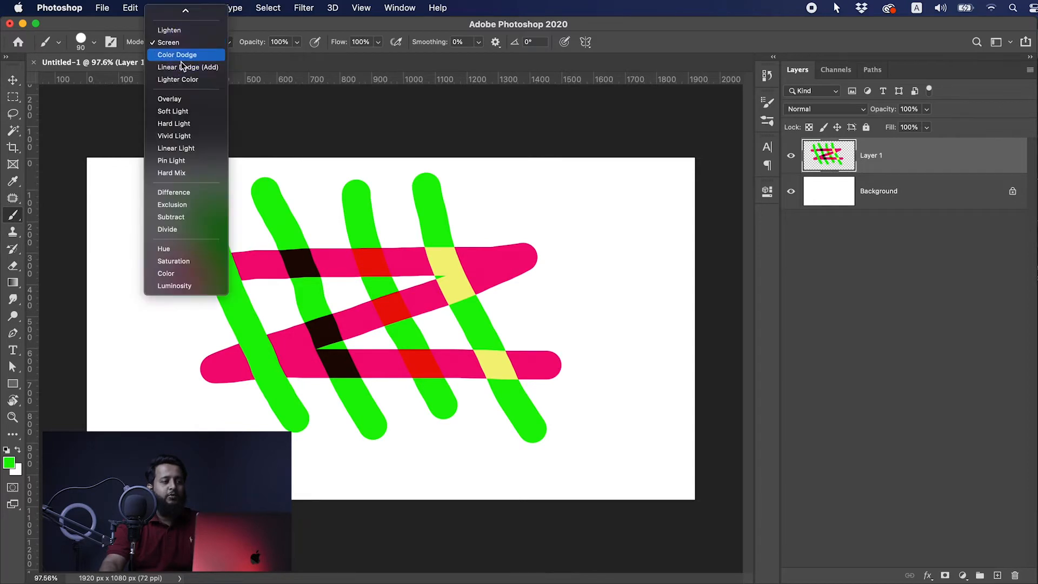
{"action": "left_click", "coordinate": [182, 16]}
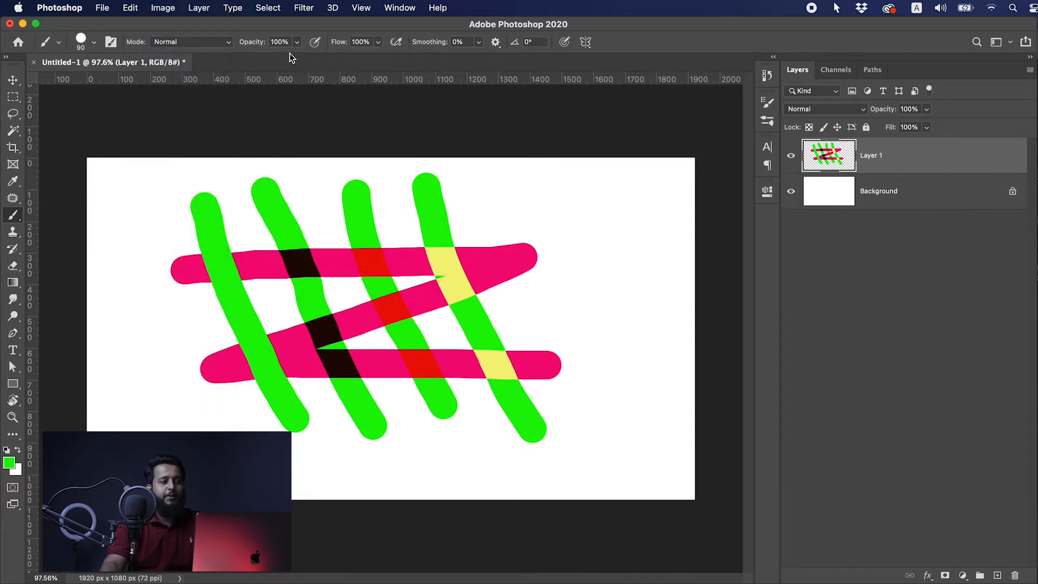
{"action": "key", "text": "super+a"}
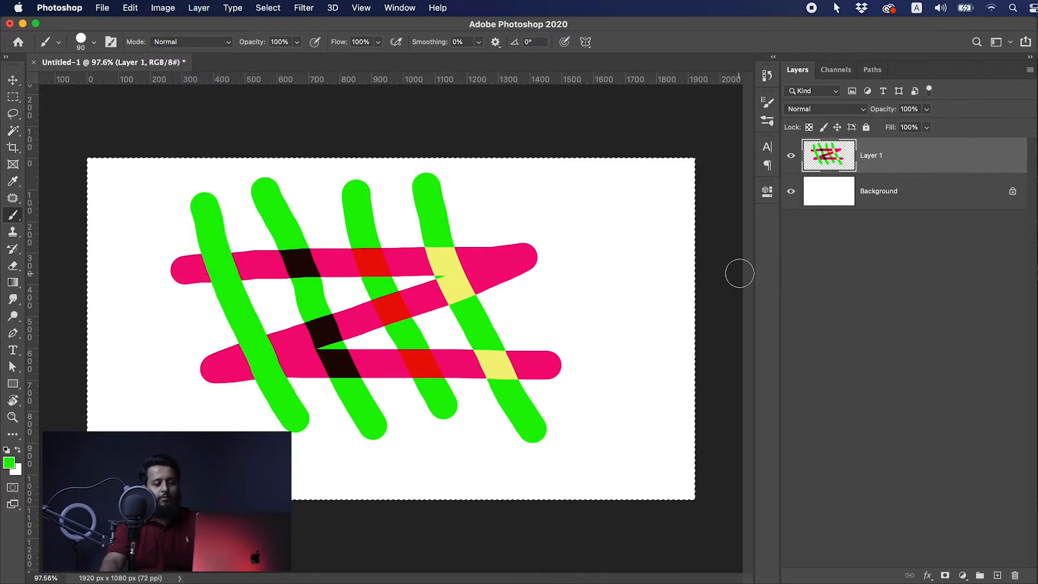
{"action": "key", "text": "Delete"}
{"action": "key", "text": "super+d"}
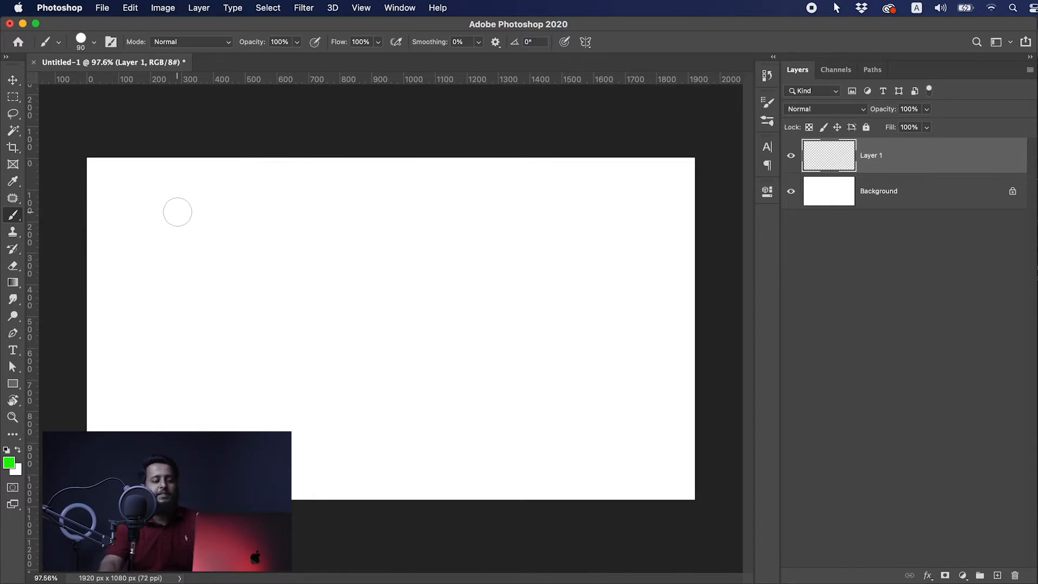
- Paint a horizontal green stroke at 100% opacity near the canvas top and a second one below it at 47% opacity
{"action": "left_click_drag", "start_coordinate": [177, 212], "coordinate": [582, 216]}
{"action": "left_click", "coordinate": [297, 42]}
{"action": "left_click_drag", "start_coordinate": [291, 58], "coordinate": [264, 58]}
{"action": "left_click_drag", "start_coordinate": [165, 279], "coordinate": [554, 279]}
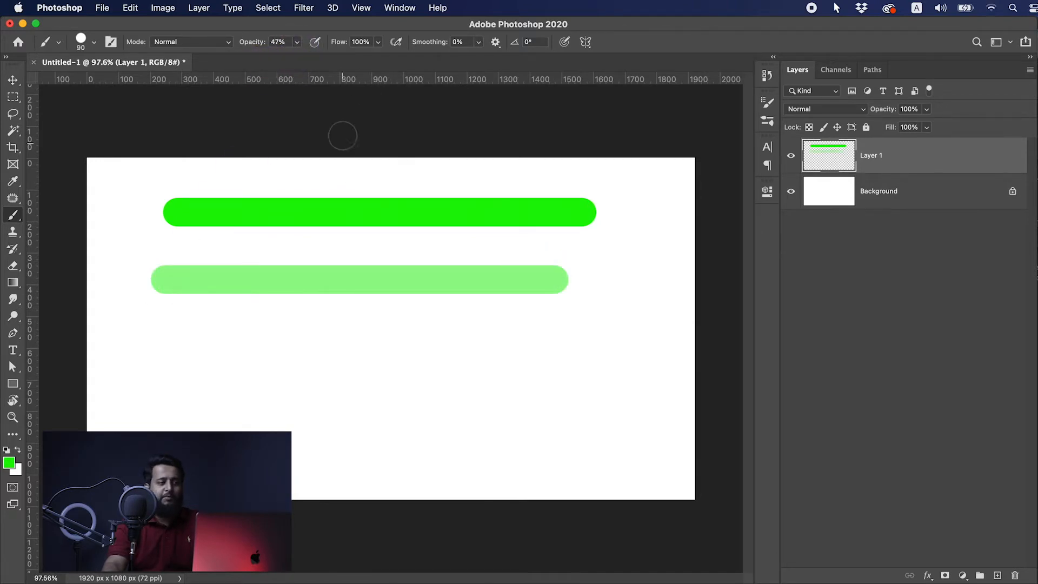
- Paint a third, much fainter horizontal stroke at reduced opacity and a diagonal stroke at 30% opacity crossing all three
{"action": "left_click", "coordinate": [297, 42]}
{"action": "left_click_drag", "start_coordinate": [297, 61], "coordinate": [277, 58]}
{"action": "left_click_drag", "start_coordinate": [167, 358], "coordinate": [598, 349]}
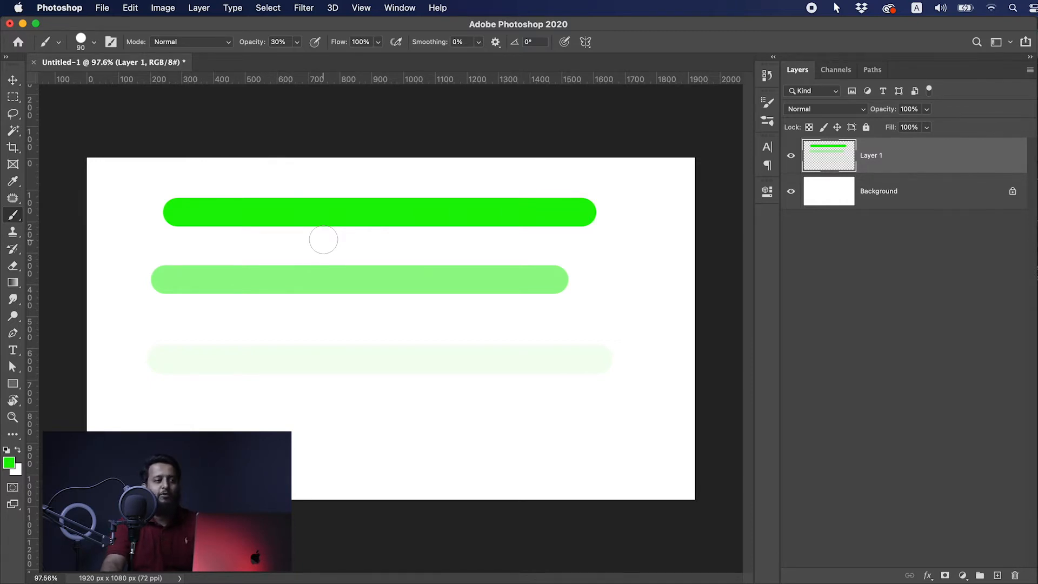
{"action": "left_click_drag", "start_coordinate": [232, 182], "coordinate": [358, 395]}
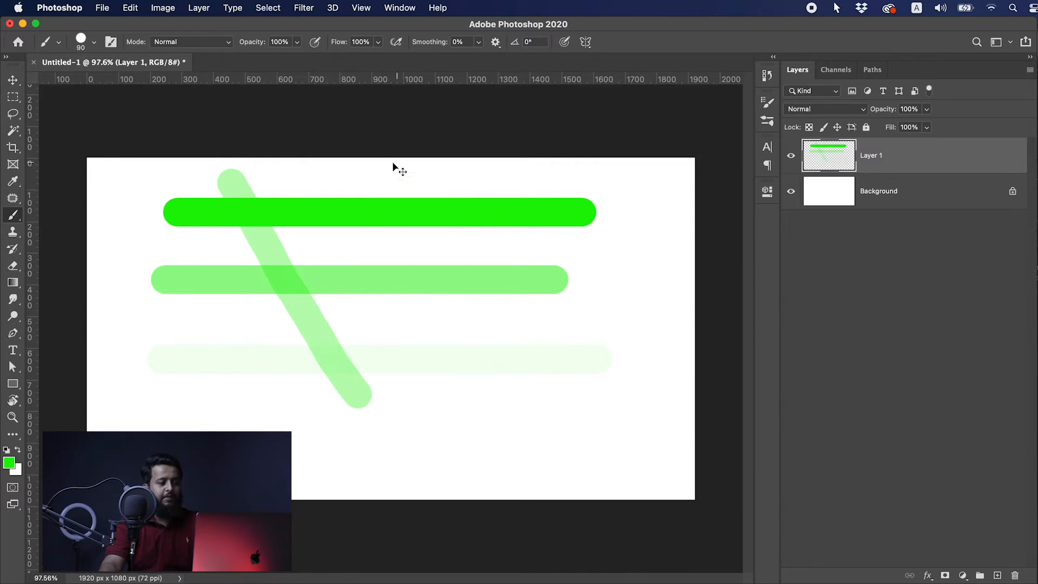
- Clear the strokes from Layer 1 and make a tall rectangular marquee selection in the middle of the canvas
{"action": "key", "text": "super+a"}
{"action": "key", "text": "BackSpace"}
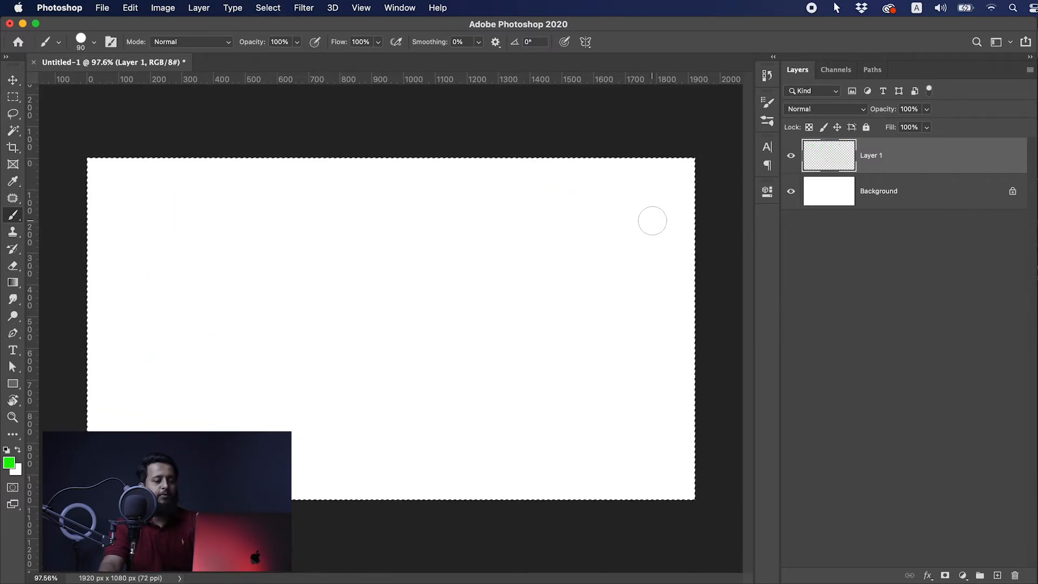
{"action": "left_click", "coordinate": [13, 97]}
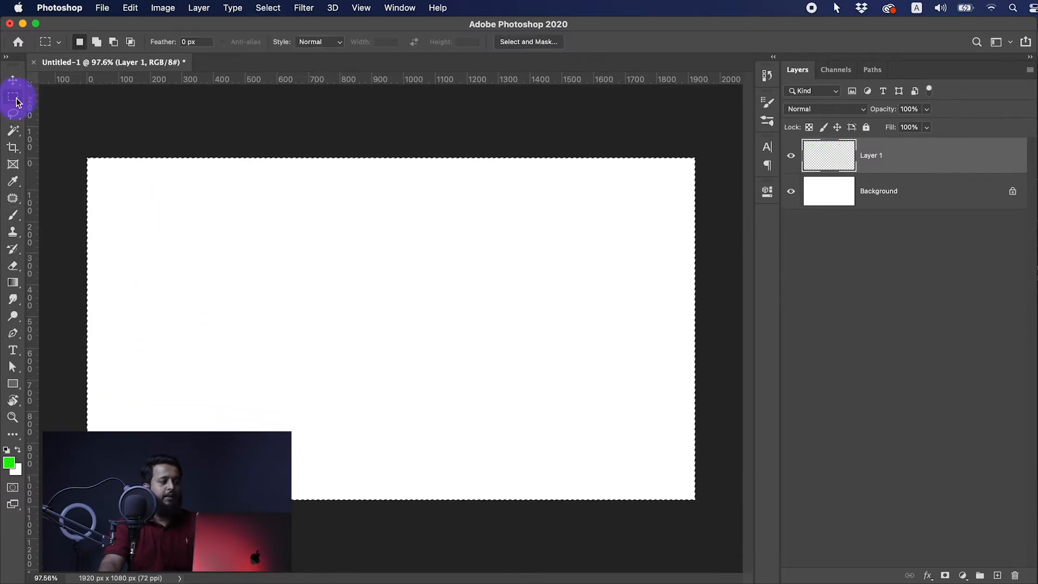
{"action": "left_click_drag", "start_coordinate": [240, 194], "coordinate": [450, 437]}
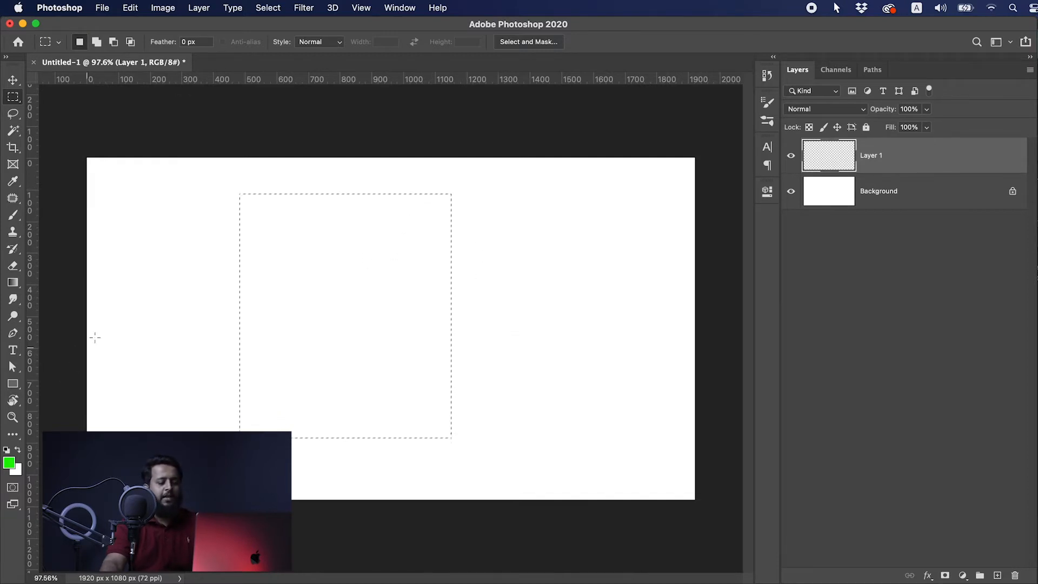
- Enlarge the brush to 300 px and lower its hardness to give it a soft edge
{"action": "key", "text": "b"}
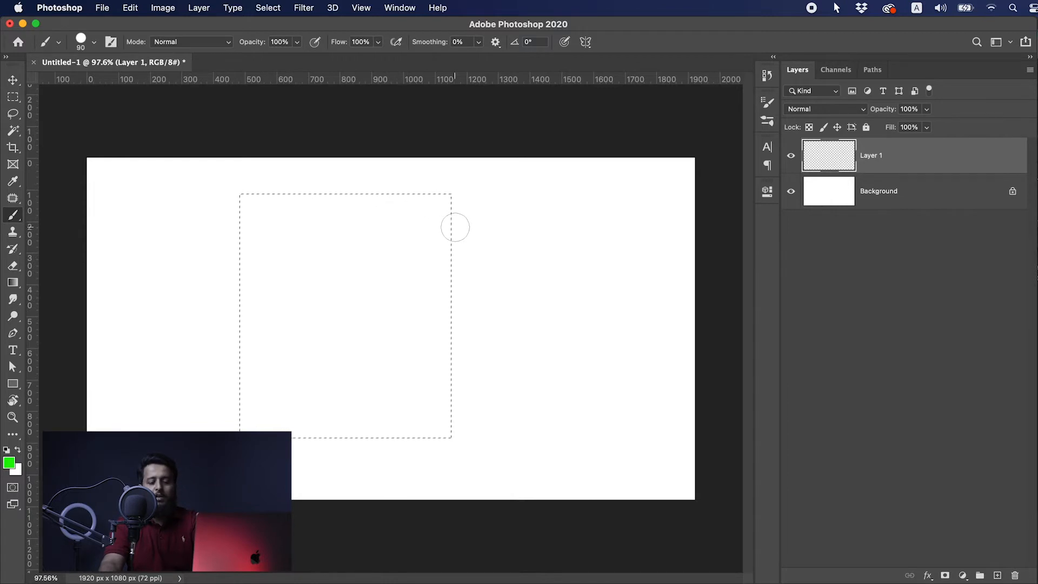
{"action": "key", "text": "bracketright"}
{"action": "key", "text": "bracketright"}
{"action": "key", "text": "bracketright"}
{"action": "key", "text": "bracketright"}
{"action": "key", "text": "bracketright"}
{"action": "key", "text": "bracketright"}
{"action": "key", "text": "bracketright"}
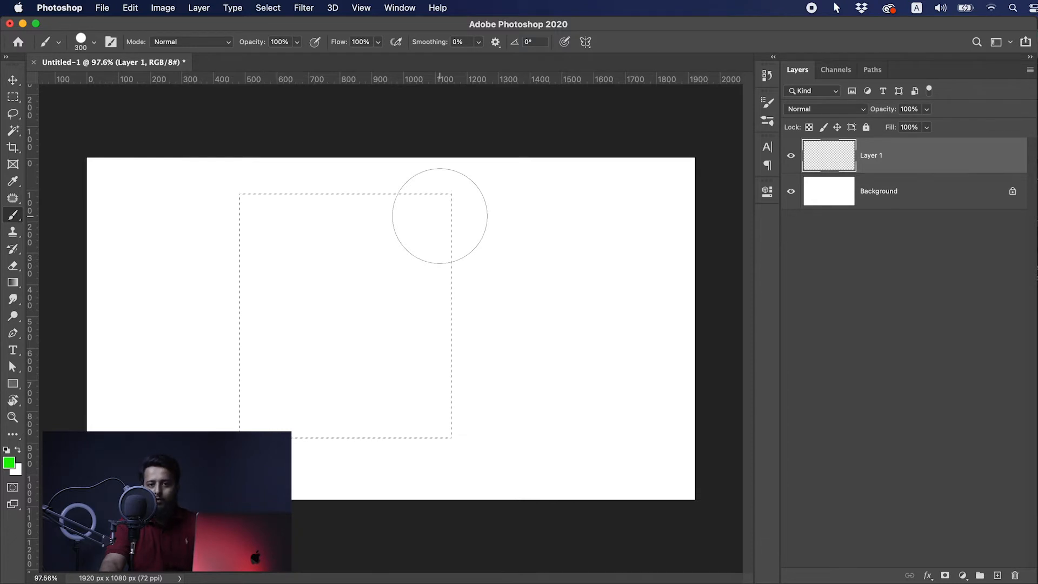
{"action": "mouse_move", "coordinate": [371, 277]}
{"action": "left_mouse_down", "text": "ctrl+alt"}
{"action": "mouse_move", "coordinate": [370, 335]}
{"action": "mouse_move", "coordinate": [371, 192]}
{"action": "mouse_move", "coordinate": [410, 49]}
{"action": "left_mouse_up", "text": "ctrl+alt"}
{"action": "left_click_drag", "start_coordinate": [398, 348], "coordinate": [398, 229], "text": "ctrl+alt"}
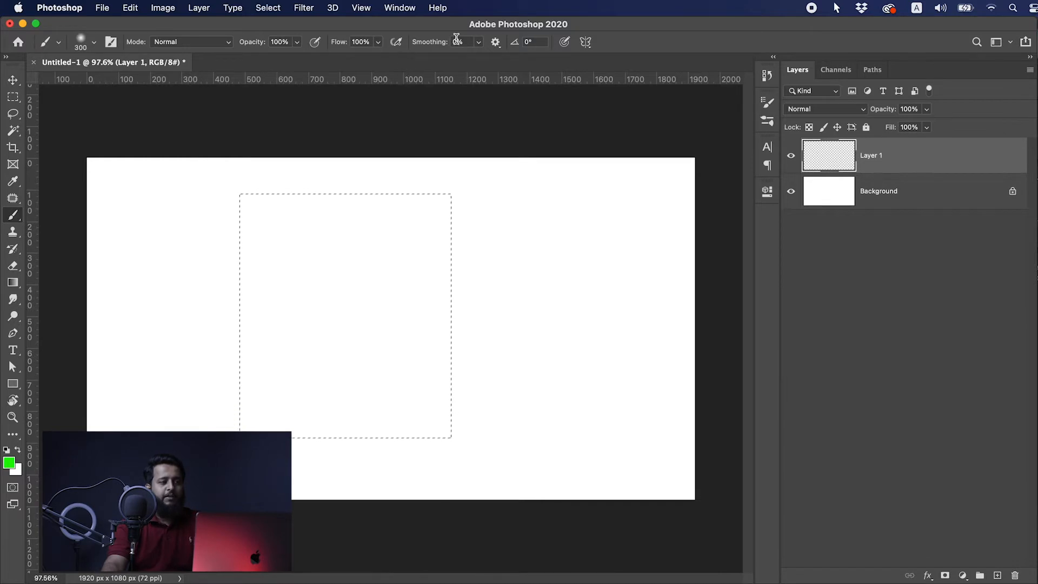
- Set the brush flow to 100% and paint a trial horizontal stroke across the upper part of the rectangular selection
{"action": "left_click", "coordinate": [379, 43]}
{"action": "left_click_drag", "start_coordinate": [367, 56], "coordinate": [407, 55]}
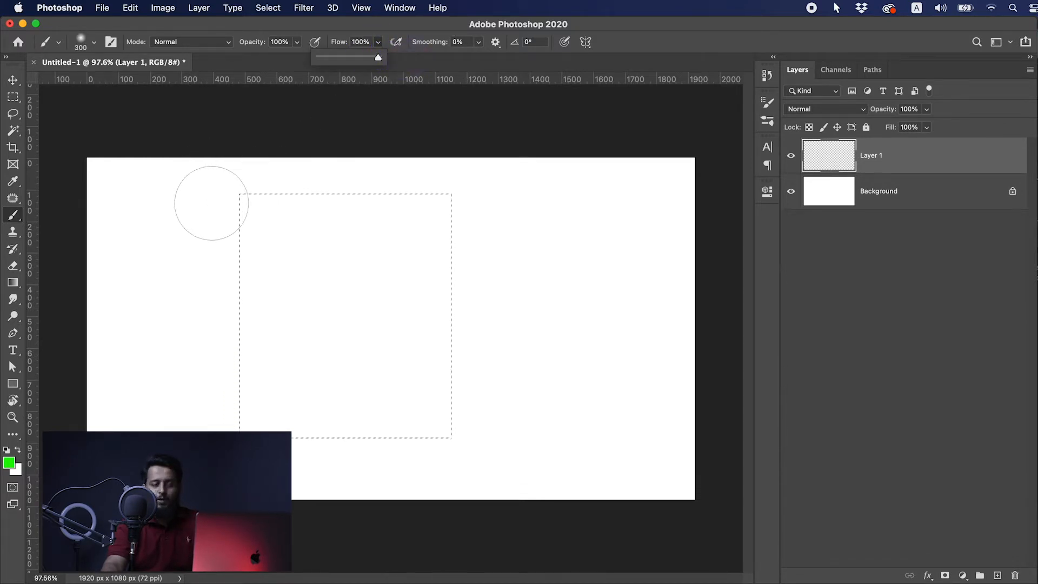
{"action": "left_click_drag", "start_coordinate": [170, 204], "coordinate": [555, 201]}
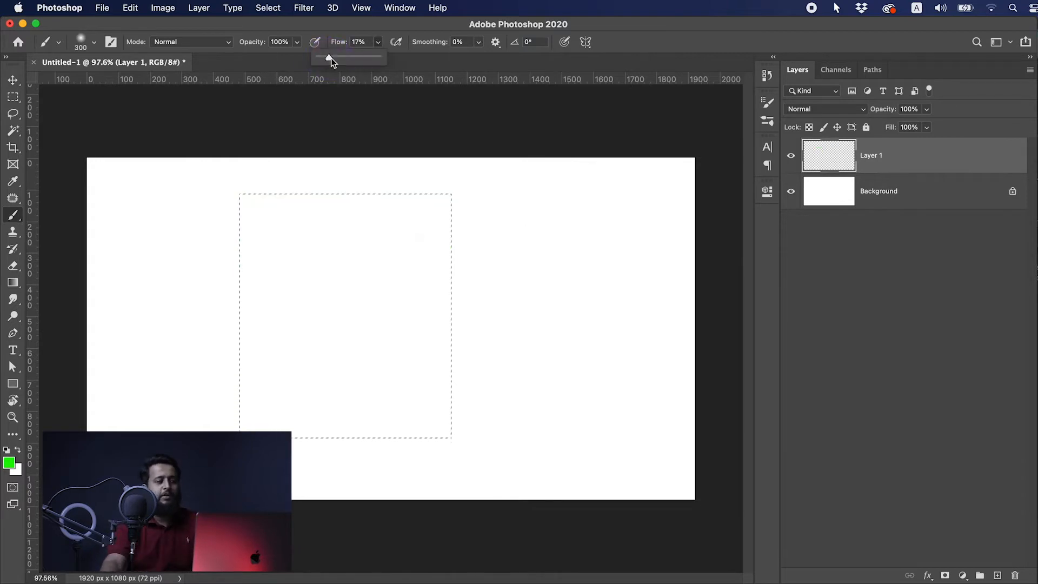
- Lower the brush flow to 4% and build up soft green shading along the right edge of the rectangular selection
{"action": "left_click_drag", "start_coordinate": [330, 59], "coordinate": [328, 60]}
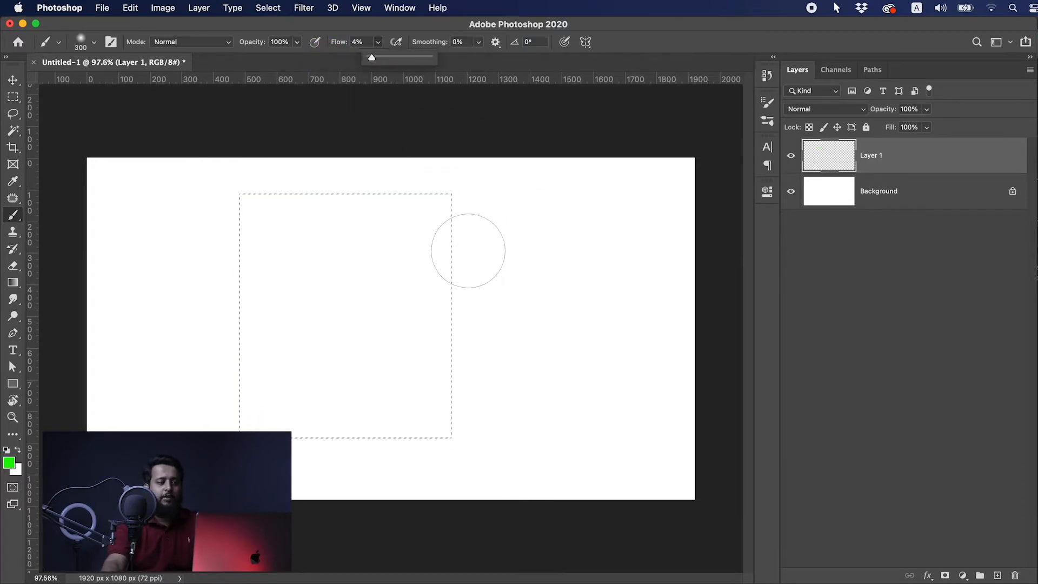
{"action": "mouse_move", "coordinate": [450, 183]}
{"action": "left_mouse_down"}
{"action": "mouse_move", "coordinate": [445, 234]}
{"action": "mouse_move", "coordinate": [484, 492]}
{"action": "mouse_move", "coordinate": [461, 466]}
{"action": "left_mouse_up"}
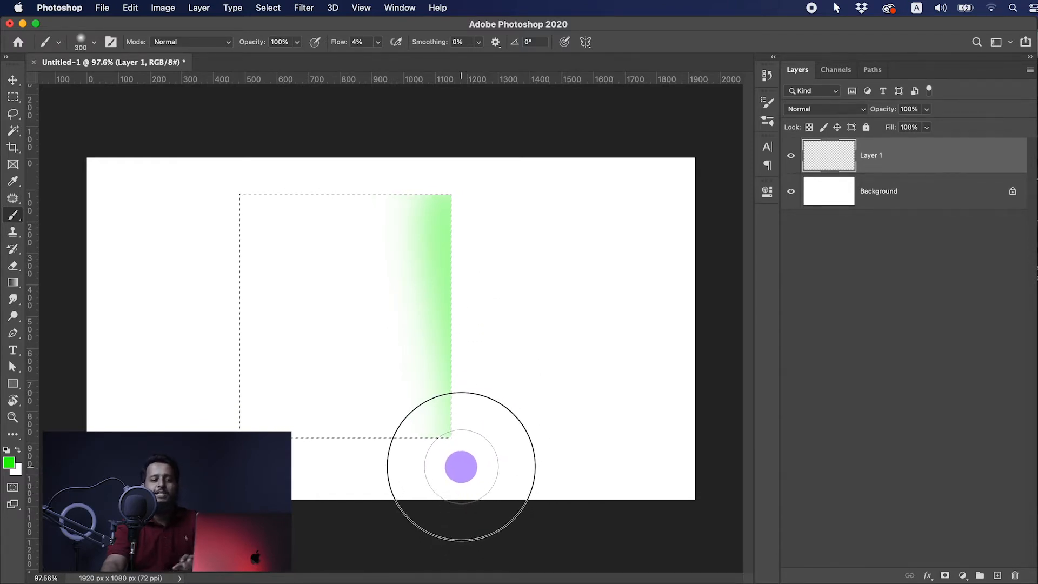
{"action": "mouse_move", "coordinate": [458, 464]}
{"action": "left_mouse_down"}
{"action": "mouse_move", "coordinate": [425, 114]}
{"action": "mouse_move", "coordinate": [423, 279]}
{"action": "mouse_move", "coordinate": [444, 494]}
{"action": "mouse_move", "coordinate": [447, 165]}
{"action": "left_mouse_up"}
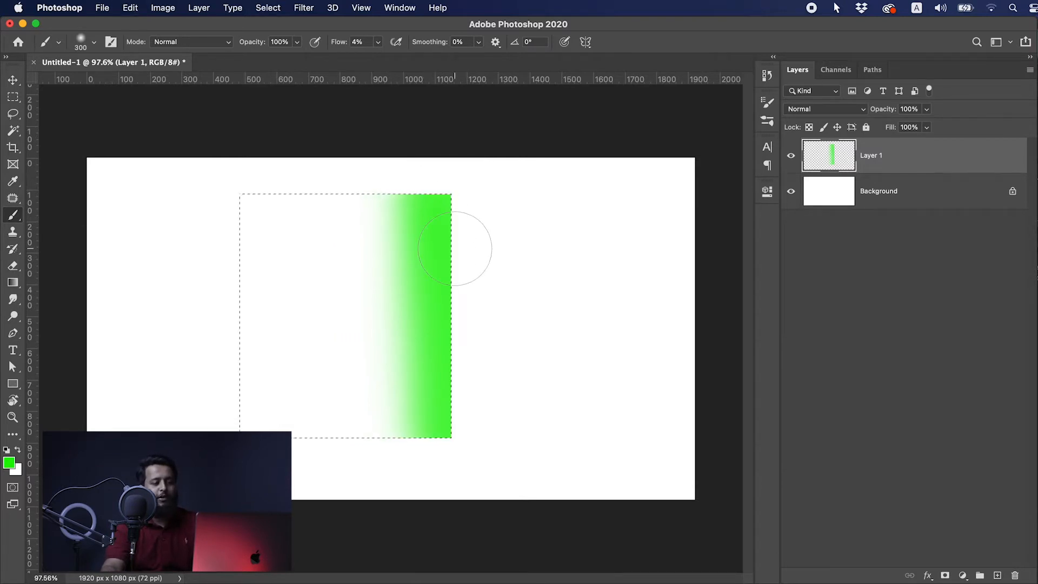
- Clear the green shading and rectangular selection, and make a large circular selection in the middle of the canvas with the Elliptical Marquee tool
{"action": "key", "text": "BackSpace"}
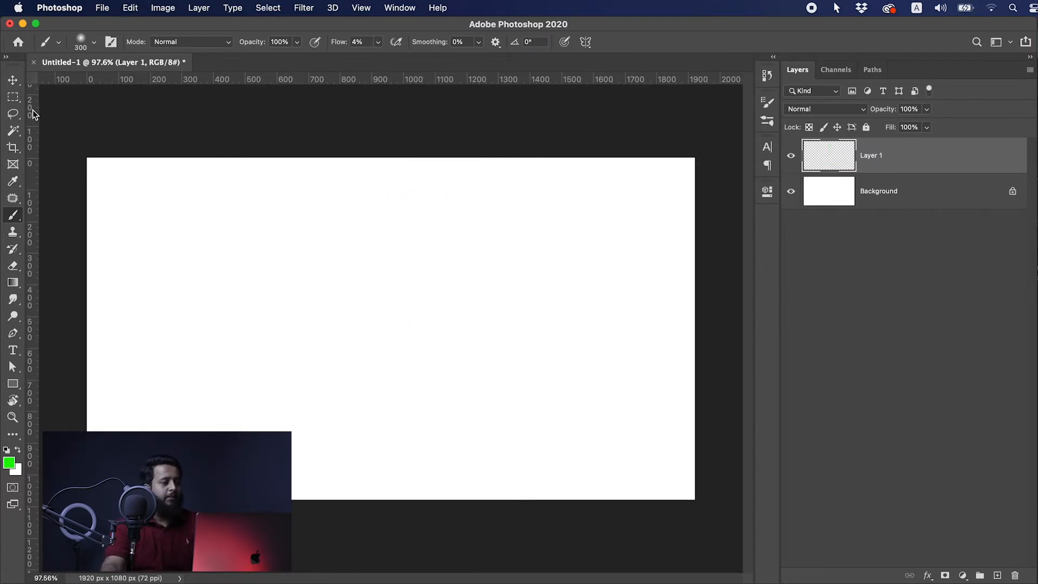
{"action": "right_click", "coordinate": [13, 97]}
{"action": "left_click", "coordinate": [74, 107]}
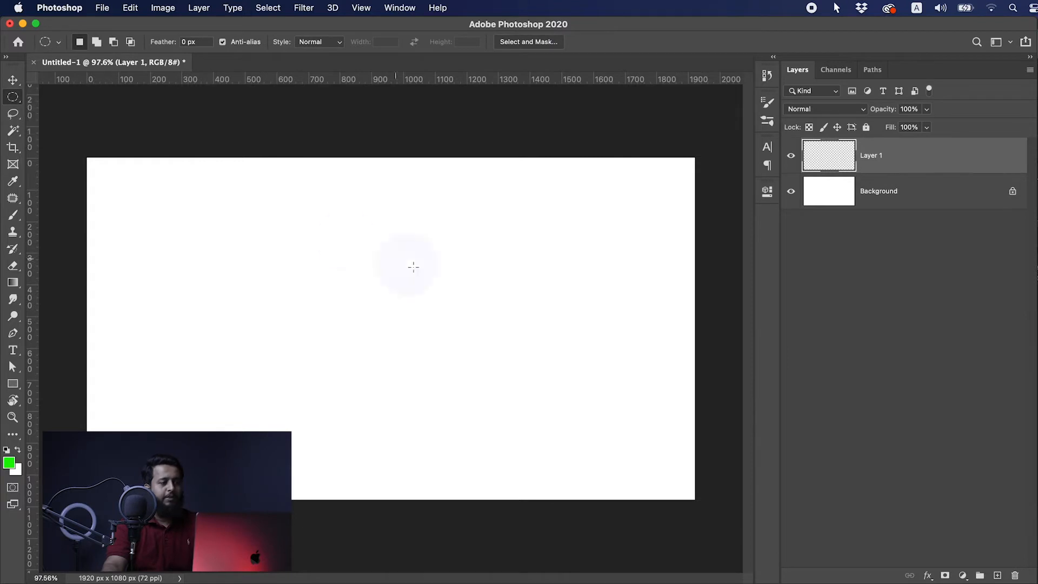
{"action": "mouse_move", "coordinate": [280, 219]}
{"action": "left_mouse_down"}
{"action": "mouse_move", "coordinate": [398, 347]}
{"action": "mouse_move", "coordinate": [568, 458]}
{"action": "left_mouse_up"}
- Change the foreground color to a vivid purple
{"action": "left_click", "coordinate": [8, 463]}
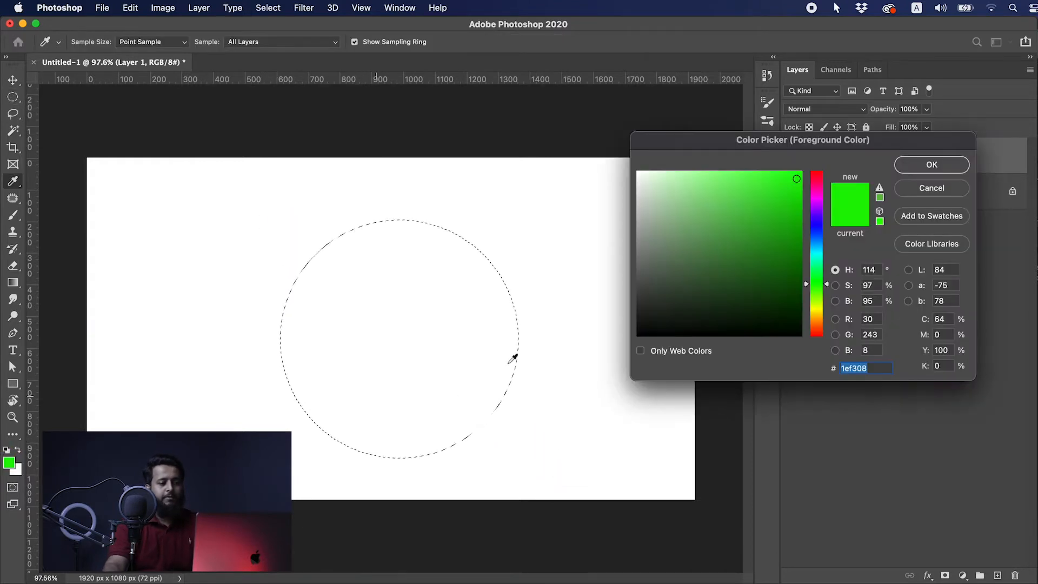
{"action": "left_click_drag", "start_coordinate": [813, 291], "coordinate": [816, 212]}
{"action": "left_click", "coordinate": [782, 210]}
{"action": "left_click", "coordinate": [781, 205]}
{"action": "left_click", "coordinate": [819, 214]}
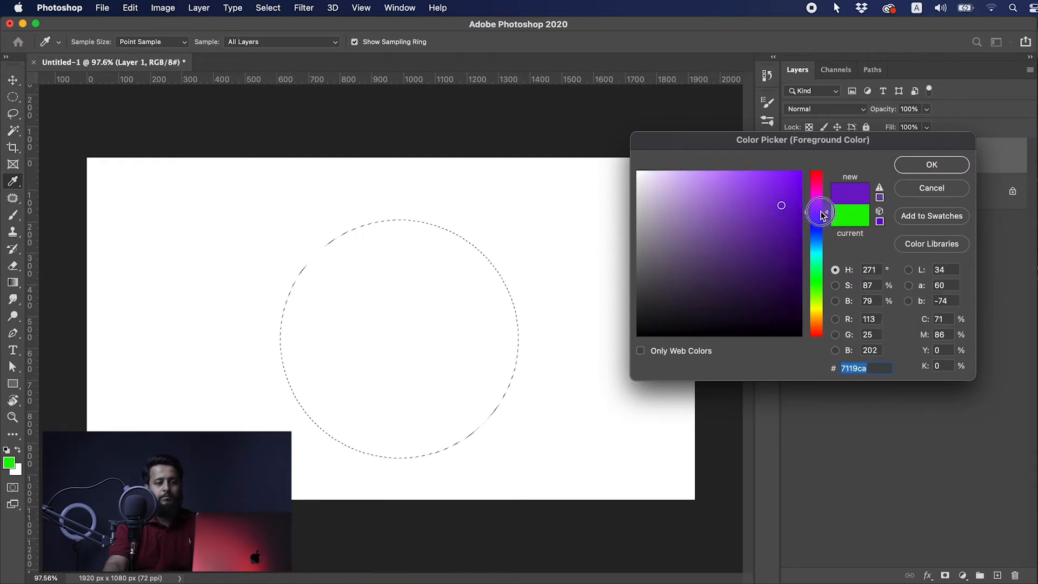
{"action": "left_click_drag", "start_coordinate": [819, 213], "coordinate": [819, 214]}
{"action": "left_click", "coordinate": [775, 198]}
{"action": "left_click", "coordinate": [930, 165]}
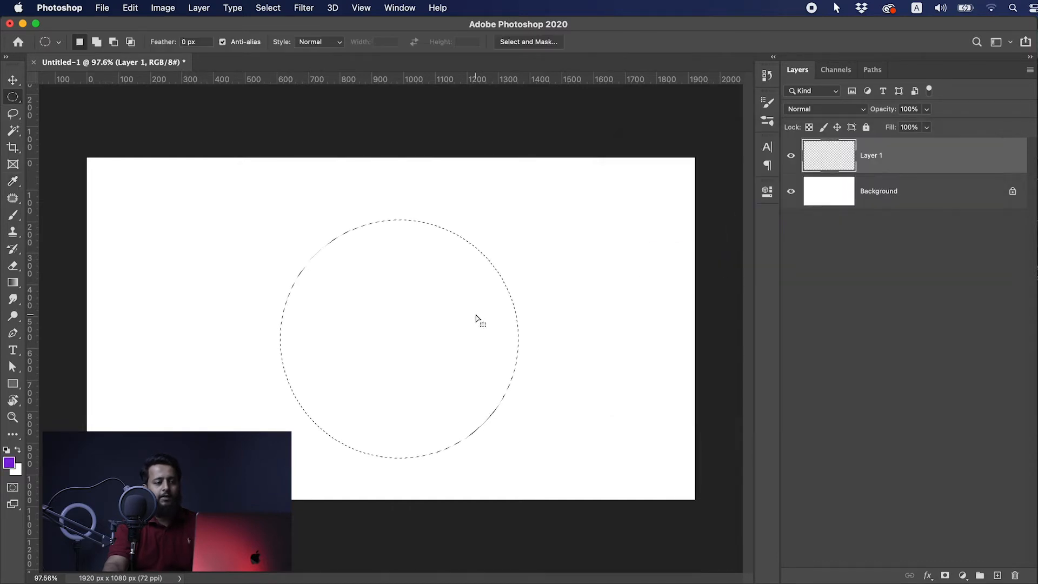
- Use a soft 500 px brush at 4% flow to shade the circle purple, strongest at its lower right, leaving an upper-left highlight
{"action": "key", "text": "b"}
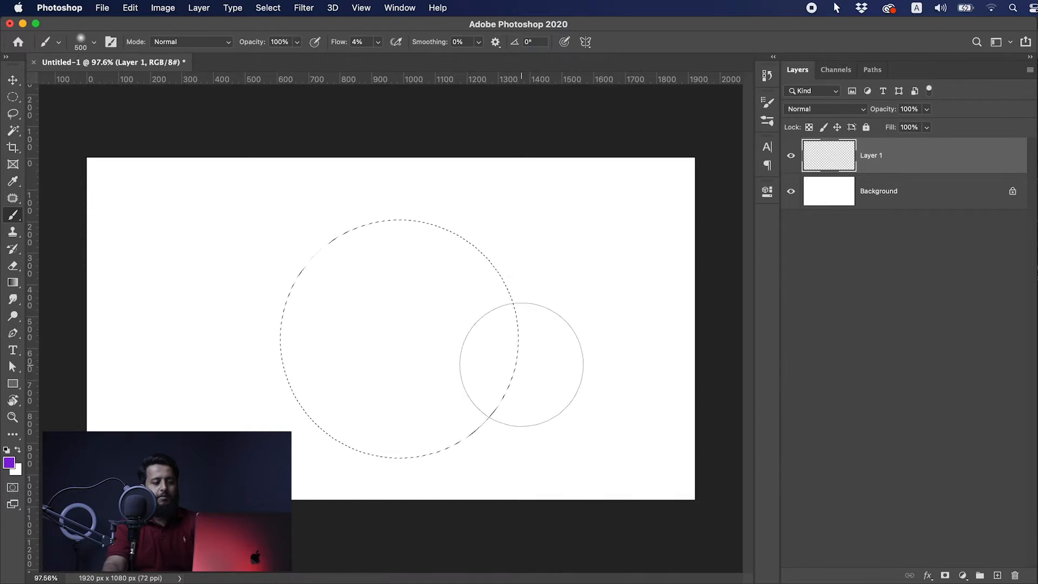
{"action": "key", "text": "bracketright"}
{"action": "key", "text": "bracketleft"}
{"action": "key", "text": "bracketleft"}
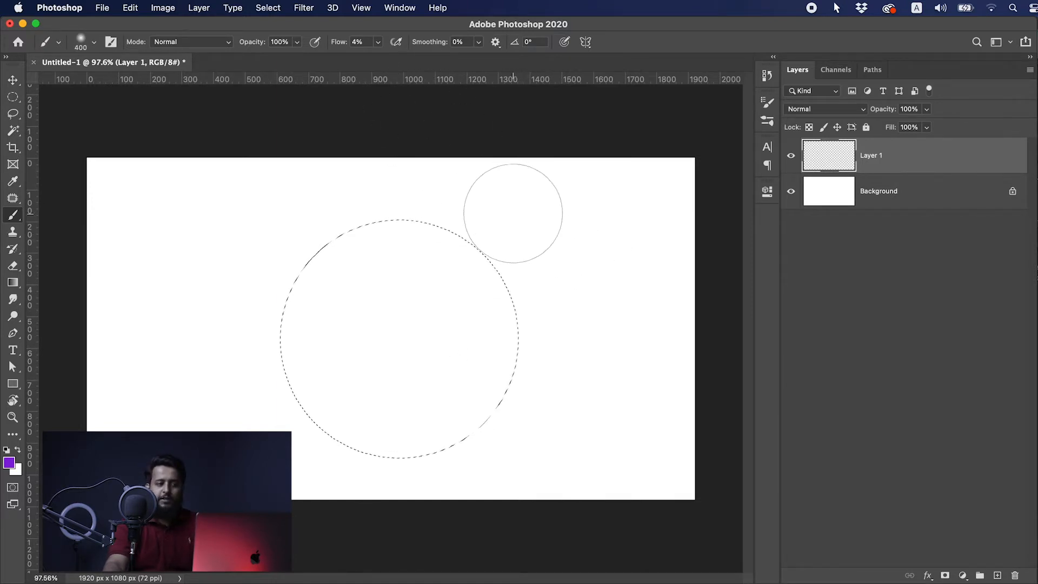
{"action": "key", "text": "bracketright"}
{"action": "mouse_move", "coordinate": [517, 225]}
{"action": "left_mouse_down"}
{"action": "mouse_move", "coordinate": [551, 315]}
{"action": "mouse_move", "coordinate": [542, 379]}
{"action": "mouse_move", "coordinate": [513, 434]}
{"action": "mouse_move", "coordinate": [462, 478]}
{"action": "mouse_move", "coordinate": [416, 492]}
{"action": "mouse_move", "coordinate": [328, 486]}
{"action": "mouse_move", "coordinate": [260, 460]}
{"action": "mouse_move", "coordinate": [218, 405]}
{"action": "mouse_move", "coordinate": [208, 360]}
{"action": "mouse_move", "coordinate": [216, 296]}
{"action": "mouse_move", "coordinate": [257, 226]}
{"action": "mouse_move", "coordinate": [346, 174]}
{"action": "mouse_move", "coordinate": [414, 163]}
{"action": "mouse_move", "coordinate": [508, 172]}
{"action": "mouse_move", "coordinate": [490, 167]}
{"action": "mouse_move", "coordinate": [531, 279]}
{"action": "mouse_move", "coordinate": [508, 395]}
{"action": "mouse_move", "coordinate": [467, 439]}
{"action": "mouse_move", "coordinate": [420, 463]}
{"action": "mouse_move", "coordinate": [354, 471]}
{"action": "mouse_move", "coordinate": [267, 452]}
{"action": "left_mouse_up"}
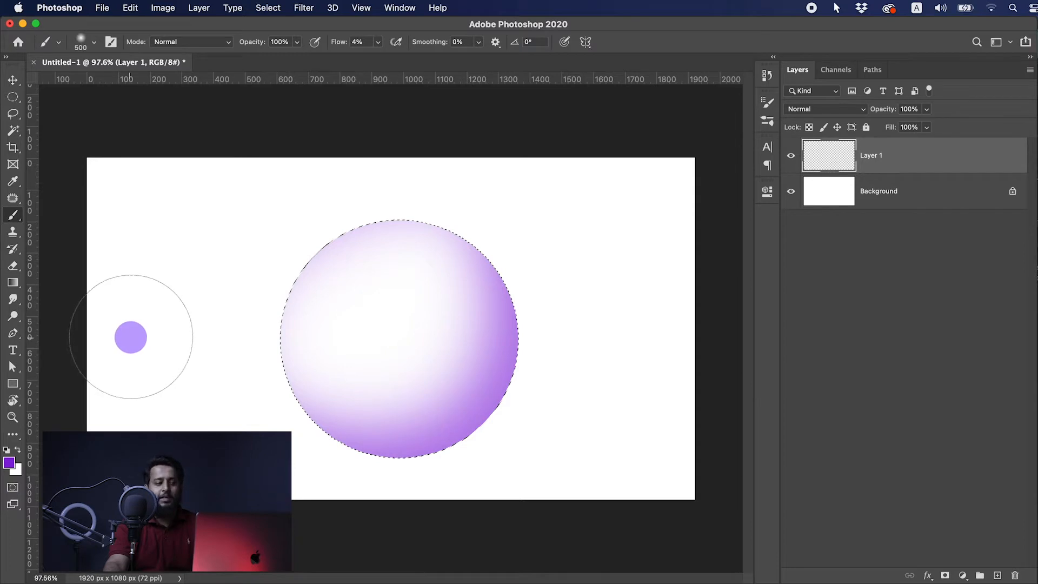
{"action": "mouse_move", "coordinate": [232, 380]}
{"action": "left_mouse_down"}
{"action": "mouse_move", "coordinate": [316, 415]}
{"action": "mouse_move", "coordinate": [376, 419]}
{"action": "mouse_move", "coordinate": [416, 408]}
{"action": "mouse_move", "coordinate": [469, 371]}
{"action": "mouse_move", "coordinate": [507, 320]}
{"action": "mouse_move", "coordinate": [539, 256]}
{"action": "mouse_move", "coordinate": [544, 211]}
{"action": "left_mouse_up"}
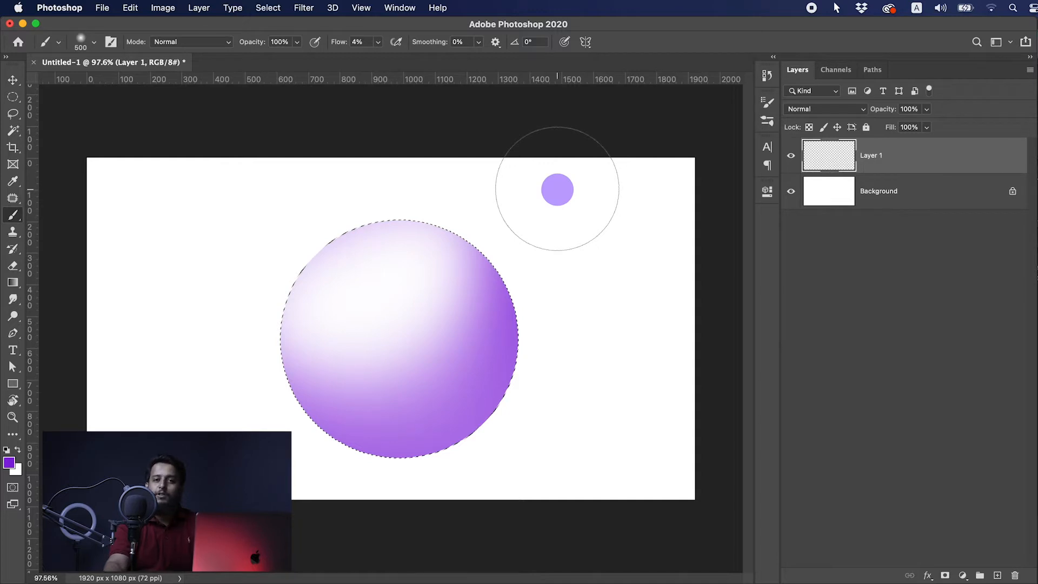
{"action": "mouse_move", "coordinate": [556, 206]}
{"action": "left_mouse_down"}
{"action": "mouse_move", "coordinate": [523, 389]}
{"action": "mouse_move", "coordinate": [502, 446]}
{"action": "mouse_move", "coordinate": [473, 476]}
{"action": "mouse_move", "coordinate": [407, 492]}
{"action": "mouse_move", "coordinate": [313, 486]}
{"action": "mouse_move", "coordinate": [180, 415]}
{"action": "mouse_move", "coordinate": [160, 387]}
{"action": "mouse_move", "coordinate": [193, 418]}
{"action": "mouse_move", "coordinate": [329, 459]}
{"action": "mouse_move", "coordinate": [483, 431]}
{"action": "mouse_move", "coordinate": [556, 330]}
{"action": "mouse_move", "coordinate": [537, 367]}
{"action": "mouse_move", "coordinate": [429, 467]}
{"action": "mouse_move", "coordinate": [248, 469]}
{"action": "mouse_move", "coordinate": [144, 412]}
{"action": "mouse_move", "coordinate": [165, 433]}
{"action": "mouse_move", "coordinate": [331, 459]}
{"action": "mouse_move", "coordinate": [511, 357]}
{"action": "mouse_move", "coordinate": [558, 288]}
{"action": "mouse_move", "coordinate": [544, 343]}
{"action": "mouse_move", "coordinate": [438, 460]}
{"action": "mouse_move", "coordinate": [234, 465]}
{"action": "mouse_move", "coordinate": [162, 422]}
{"action": "mouse_move", "coordinate": [239, 455]}
{"action": "mouse_move", "coordinate": [441, 432]}
{"action": "mouse_move", "coordinate": [576, 321]}
{"action": "mouse_move", "coordinate": [586, 301]}
{"action": "mouse_move", "coordinate": [509, 420]}
{"action": "mouse_move", "coordinate": [389, 474]}
{"action": "mouse_move", "coordinate": [247, 428]}
{"action": "mouse_move", "coordinate": [239, 298]}
{"action": "mouse_move", "coordinate": [263, 229]}
{"action": "mouse_move", "coordinate": [312, 171]}
{"action": "mouse_move", "coordinate": [378, 141]}
{"action": "mouse_move", "coordinate": [458, 163]}
{"action": "mouse_move", "coordinate": [559, 214]}
{"action": "mouse_move", "coordinate": [626, 316]}
{"action": "mouse_move", "coordinate": [634, 359]}
{"action": "left_mouse_up"}
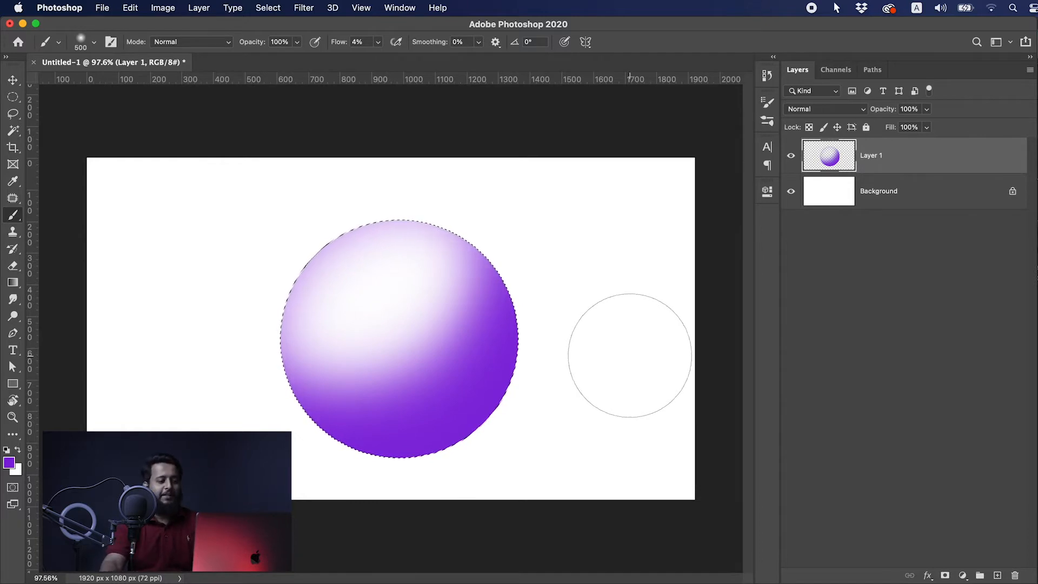
- Set the foreground color to the darker purple 5f1aa0 and deepen the shadow along the sphere's lower right edge
{"action": "left_click", "coordinate": [9, 464]}
{"action": "left_click", "coordinate": [776, 233]}
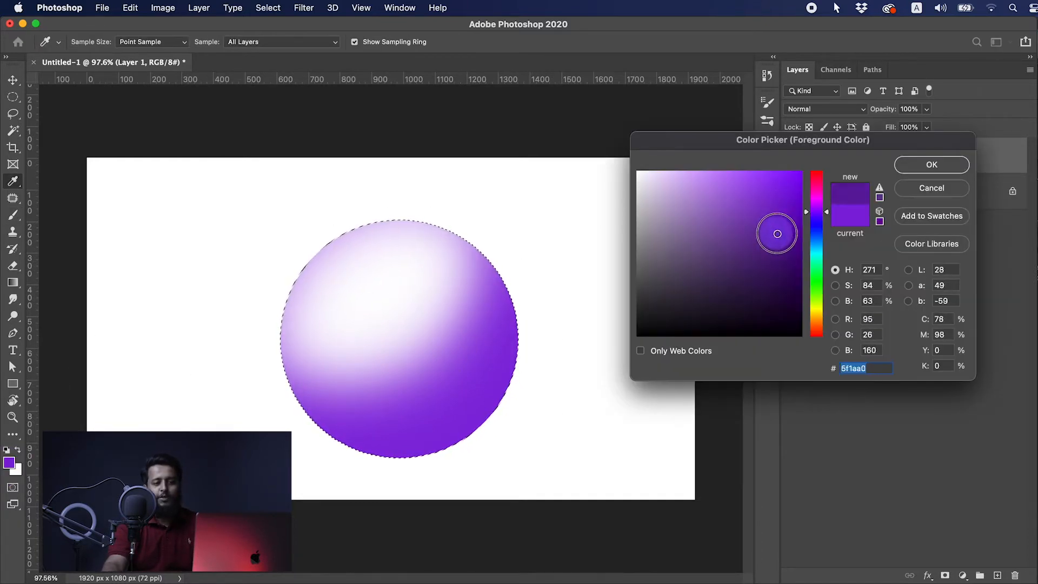
{"action": "left_click", "coordinate": [931, 165]}
{"action": "mouse_move", "coordinate": [583, 254]}
{"action": "left_mouse_down"}
{"action": "mouse_move", "coordinate": [572, 350]}
{"action": "mouse_move", "coordinate": [515, 447]}
{"action": "mouse_move", "coordinate": [433, 479]}
{"action": "mouse_move", "coordinate": [287, 481]}
{"action": "mouse_move", "coordinate": [255, 463]}
{"action": "left_mouse_up"}
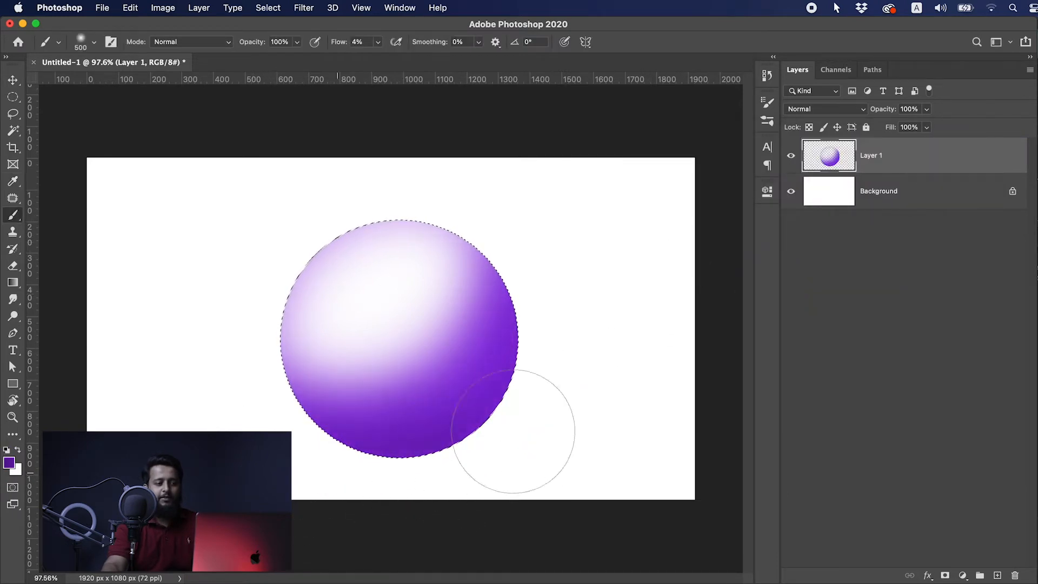
{"action": "mouse_move", "coordinate": [585, 341]}
{"action": "left_mouse_down"}
{"action": "mouse_move", "coordinate": [486, 468]}
{"action": "mouse_move", "coordinate": [263, 382]}
{"action": "left_mouse_up"}
- Remove the circular selection and delete the layer holding the shaded sphere
{"action": "key", "text": "super+d"}
{"action": "mouse_move", "coordinate": [470, 363]}
{"action": "left_mouse_down"}
{"action": "mouse_move", "coordinate": [416, 356]}
{"action": "mouse_move", "coordinate": [419, 367]}
{"action": "left_mouse_up"}
{"action": "key", "text": "v"}
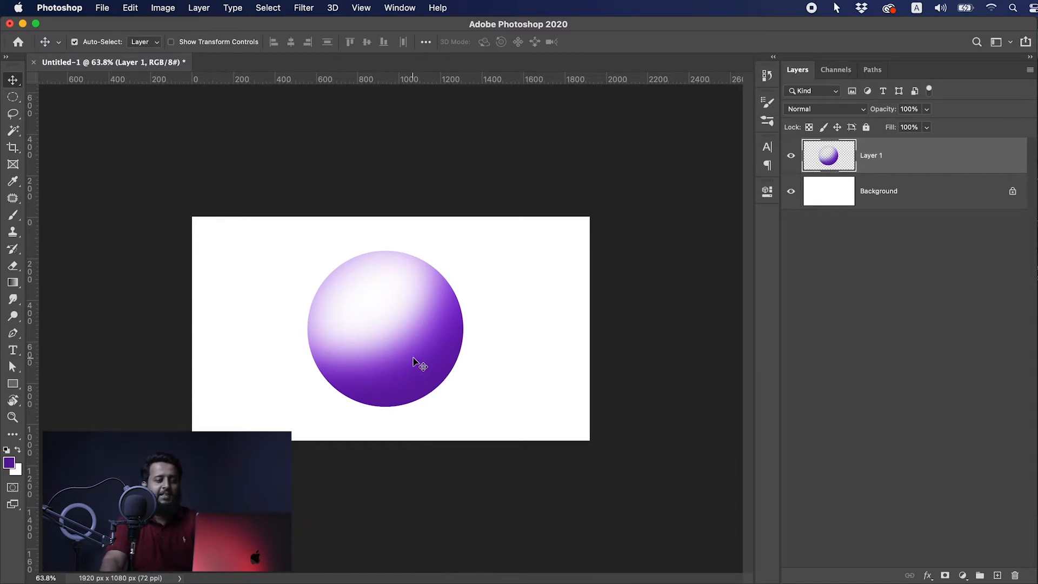
{"action": "key", "text": "Delete"}
- Reduce the brush size to 175 px
{"action": "key", "text": "b"}
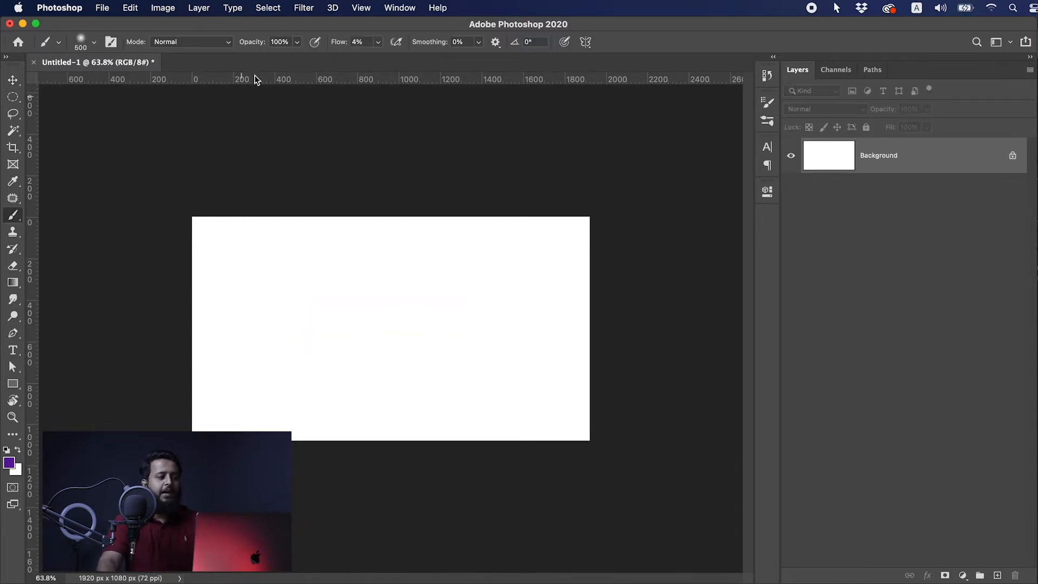
{"action": "key", "text": "bracketleft"}
{"action": "key", "text": "bracketleft"}
{"action": "key", "text": "bracketleft"}
{"action": "key", "text": "bracketleft"}
{"action": "key", "text": "bracketleft"}
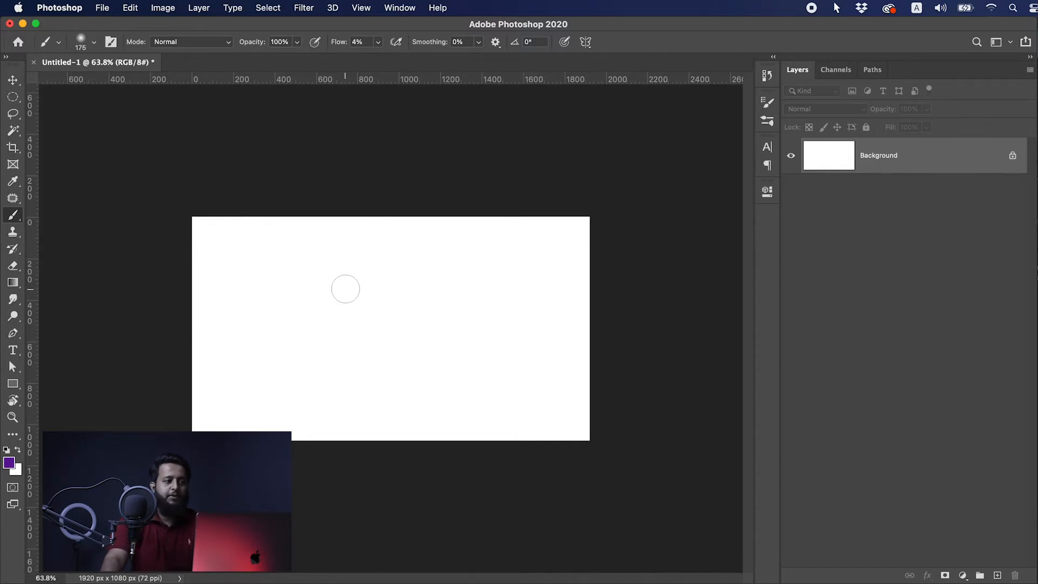
- Flatten the 150 px brush tip into a narrow ellipse and rotate it to an angle of -143°
{"action": "right_click", "coordinate": [320, 261]}
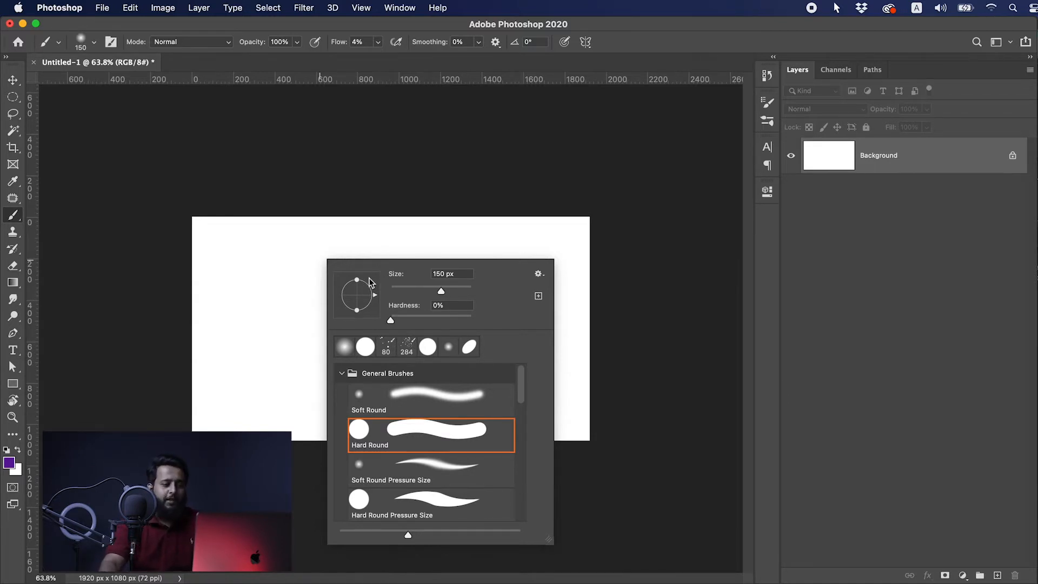
{"action": "left_click_drag", "start_coordinate": [359, 284], "coordinate": [364, 292]}
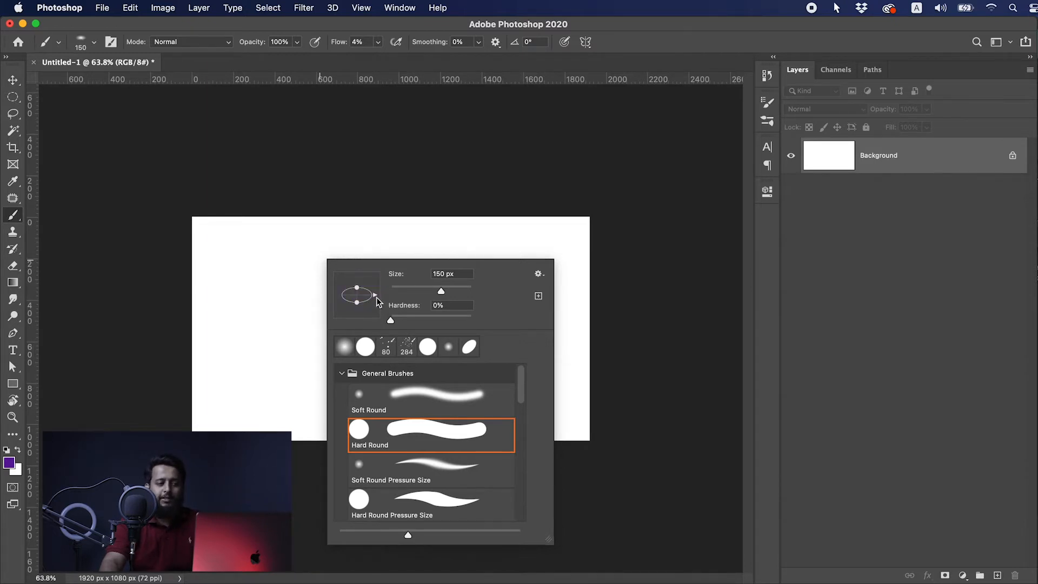
{"action": "left_click_drag", "start_coordinate": [377, 299], "coordinate": [344, 308]}
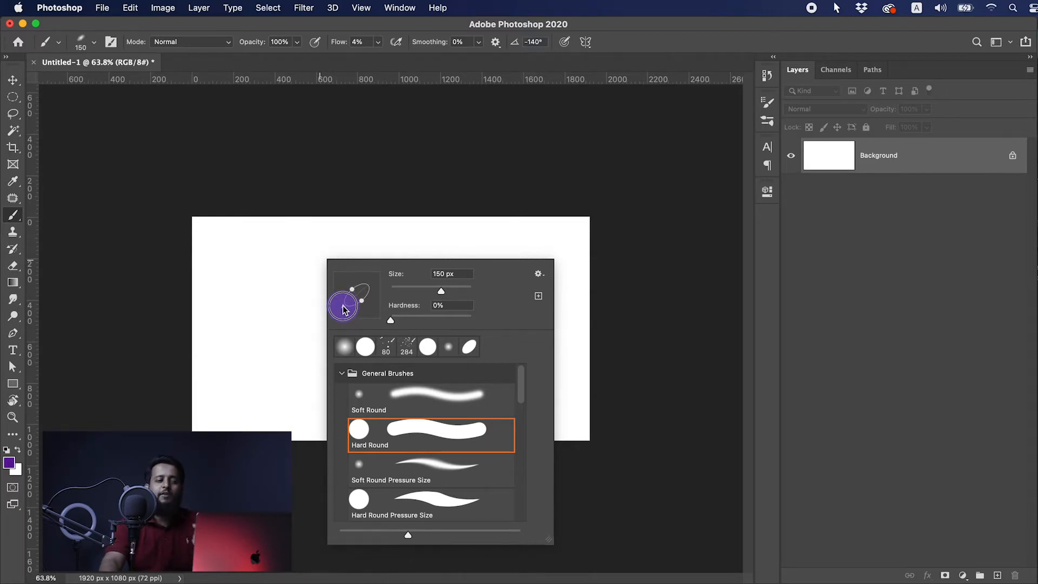
{"action": "left_click_drag", "start_coordinate": [361, 301], "coordinate": [361, 300]}
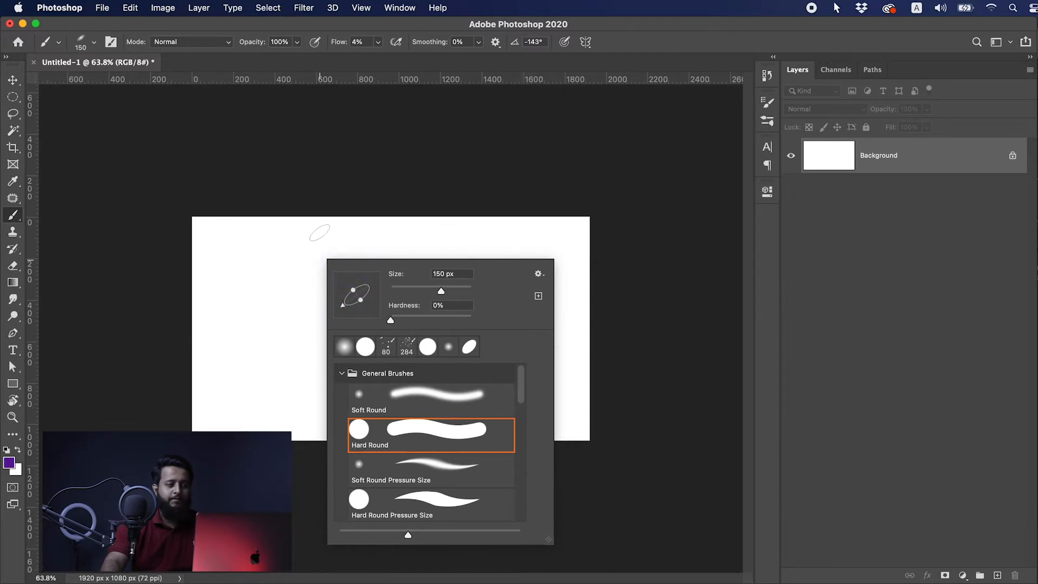
- Try a curved calligraphic stroke with the angled soft tip at 4% flow and undo it
{"action": "left_click", "coordinate": [319, 233]}
{"action": "mouse_move", "coordinate": [432, 307]}
{"action": "left_mouse_down"}
{"action": "mouse_move", "coordinate": [508, 271]}
{"action": "mouse_move", "coordinate": [469, 309]}
{"action": "mouse_move", "coordinate": [373, 355]}
{"action": "left_mouse_up"}
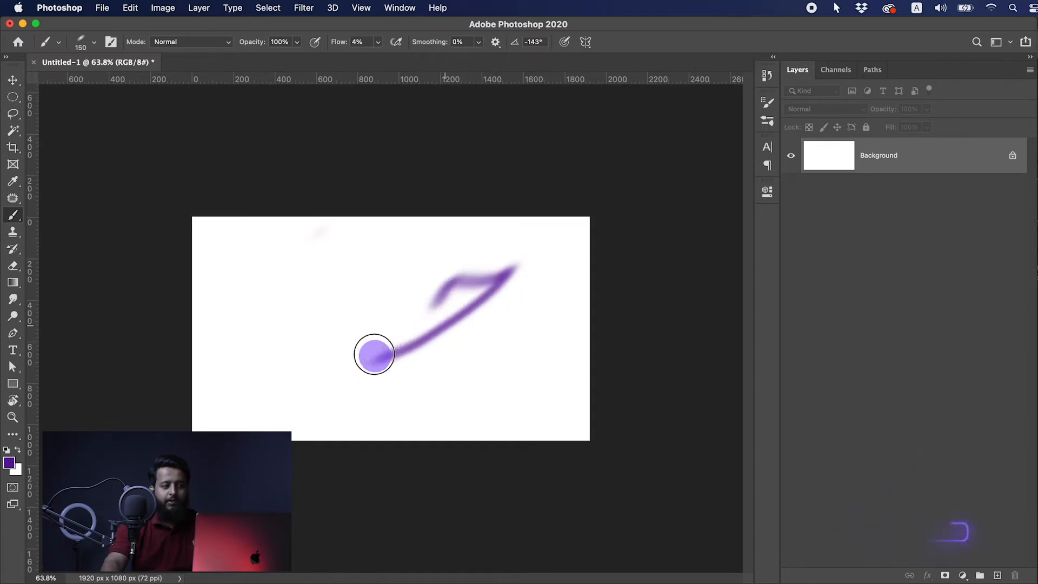
{"action": "key", "text": "super+z"}
- Set the brush flow to 100% and its hardness to 100%
{"action": "left_click", "coordinate": [378, 41]}
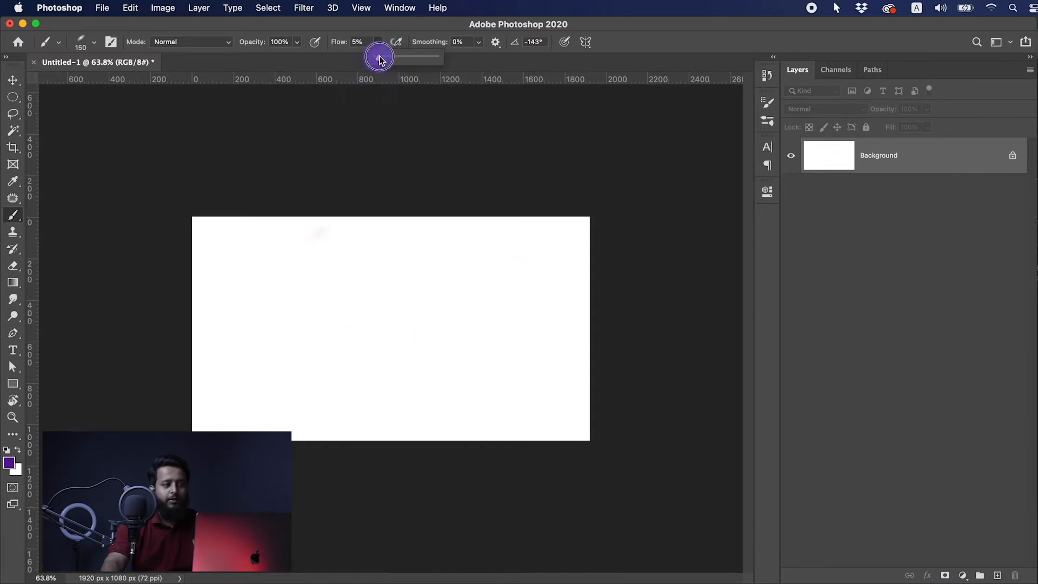
{"action": "left_click_drag", "start_coordinate": [379, 59], "coordinate": [537, 63]}
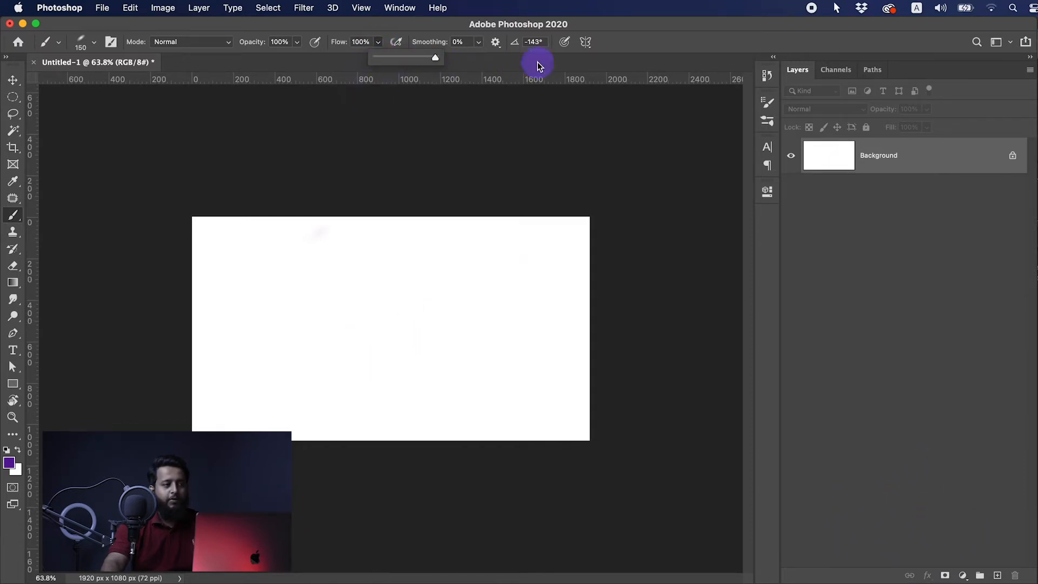
{"action": "left_click", "coordinate": [87, 49]}
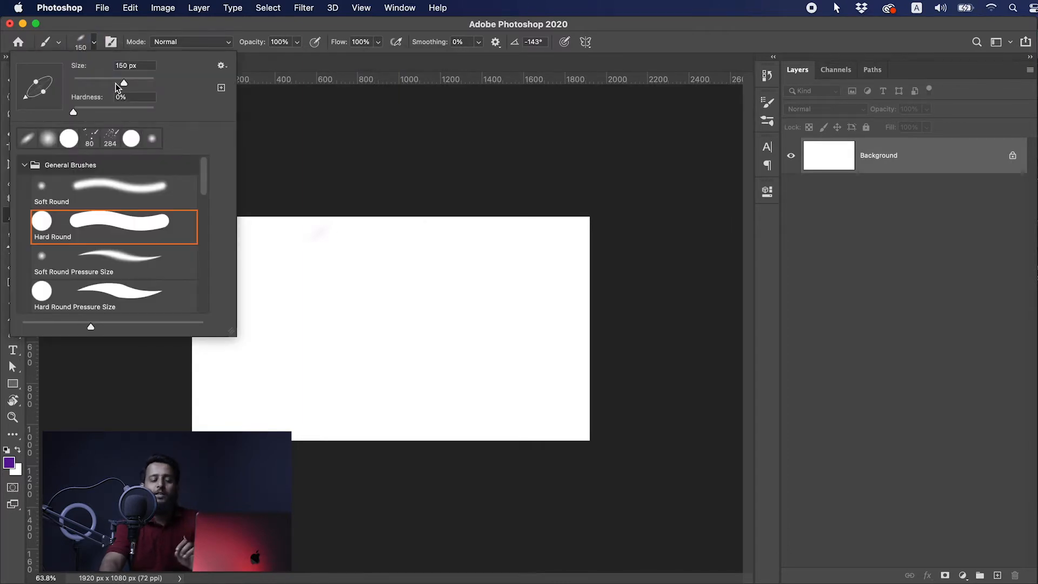
{"action": "left_click", "coordinate": [76, 115]}
{"action": "left_click_drag", "start_coordinate": [76, 116], "coordinate": [198, 115]}
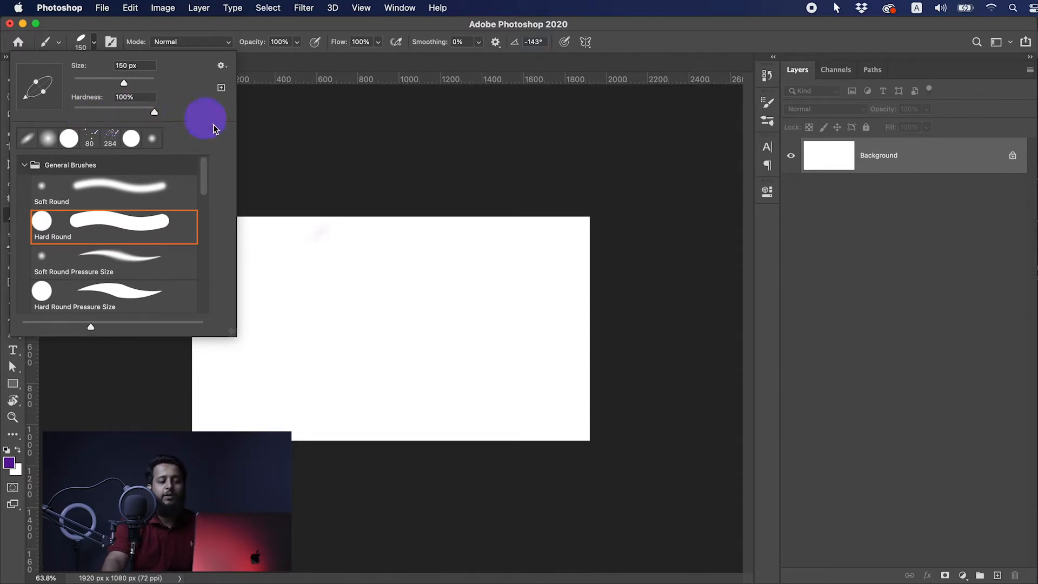
{"action": "left_click", "coordinate": [639, 60]}
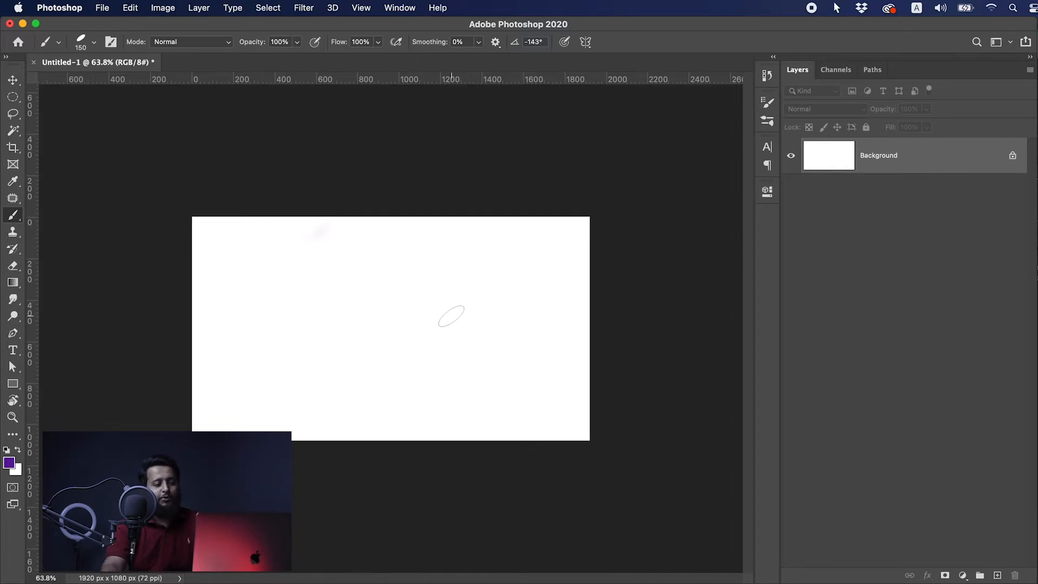
- Reduce the brush to 90 px and paint purple Arabic-style calligraphy across the canvas, with a long stroke along its top
{"action": "key", "text": "bracketleft"}
{"action": "key", "text": "bracketleft"}
{"action": "key", "text": "bracketleft"}
{"action": "mouse_move", "coordinate": [457, 308]}
{"action": "left_mouse_down"}
{"action": "mouse_move", "coordinate": [473, 276]}
{"action": "mouse_move", "coordinate": [508, 265]}
{"action": "mouse_move", "coordinate": [453, 339]}
{"action": "mouse_move", "coordinate": [426, 342]}
{"action": "mouse_move", "coordinate": [418, 327]}
{"action": "mouse_move", "coordinate": [388, 355]}
{"action": "mouse_move", "coordinate": [371, 342]}
{"action": "mouse_move", "coordinate": [364, 378]}
{"action": "mouse_move", "coordinate": [342, 397]}
{"action": "mouse_move", "coordinate": [300, 384]}
{"action": "mouse_move", "coordinate": [300, 309]}
{"action": "mouse_move", "coordinate": [320, 286]}
{"action": "mouse_move", "coordinate": [334, 320]}
{"action": "mouse_move", "coordinate": [311, 387]}
{"action": "mouse_move", "coordinate": [344, 409]}
{"action": "left_mouse_up"}
{"action": "left_click_drag", "start_coordinate": [359, 292], "coordinate": [365, 297]}
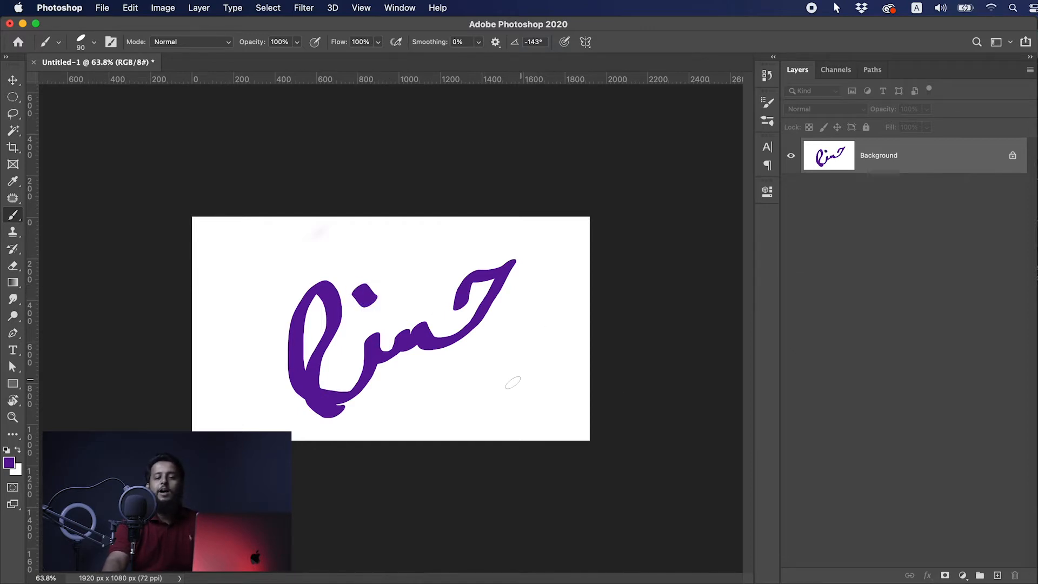
{"action": "mouse_move", "coordinate": [539, 288]}
{"action": "left_mouse_down"}
{"action": "mouse_move", "coordinate": [535, 324]}
{"action": "mouse_move", "coordinate": [549, 301]}
{"action": "mouse_move", "coordinate": [516, 356]}
{"action": "mouse_move", "coordinate": [498, 352]}
{"action": "mouse_move", "coordinate": [503, 224]}
{"action": "left_mouse_up"}
{"action": "mouse_move", "coordinate": [486, 353]}
{"action": "left_mouse_down"}
{"action": "mouse_move", "coordinate": [486, 394]}
{"action": "mouse_move", "coordinate": [449, 417]}
{"action": "mouse_move", "coordinate": [410, 414]}
{"action": "mouse_move", "coordinate": [427, 364]}
{"action": "mouse_move", "coordinate": [420, 392]}
{"action": "mouse_move", "coordinate": [366, 416]}
{"action": "left_mouse_up"}
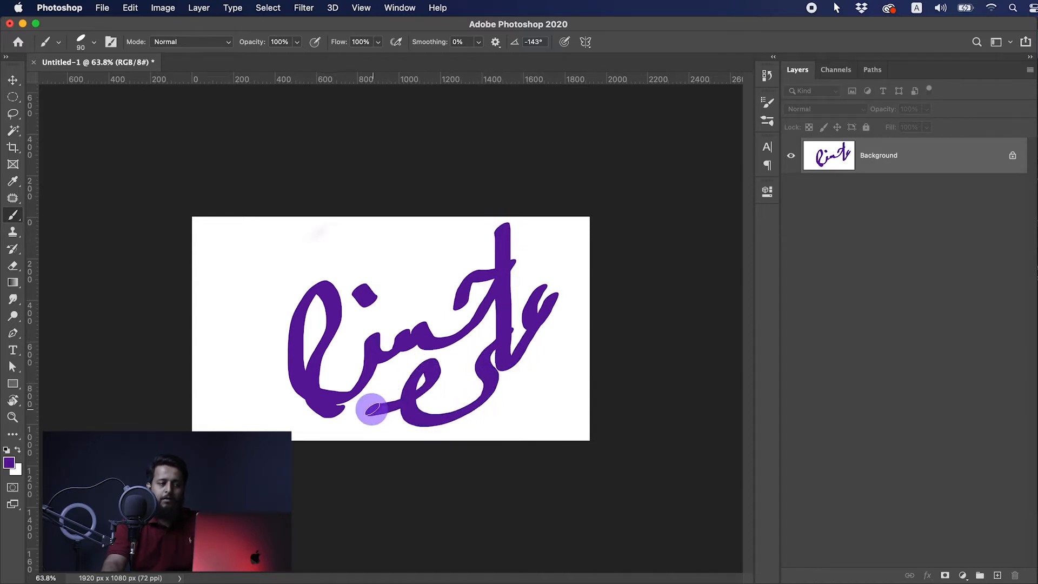
{"action": "mouse_move", "coordinate": [434, 237]}
{"action": "left_mouse_down"}
{"action": "mouse_move", "coordinate": [393, 234]}
{"action": "mouse_move", "coordinate": [282, 262]}
{"action": "left_mouse_up"}
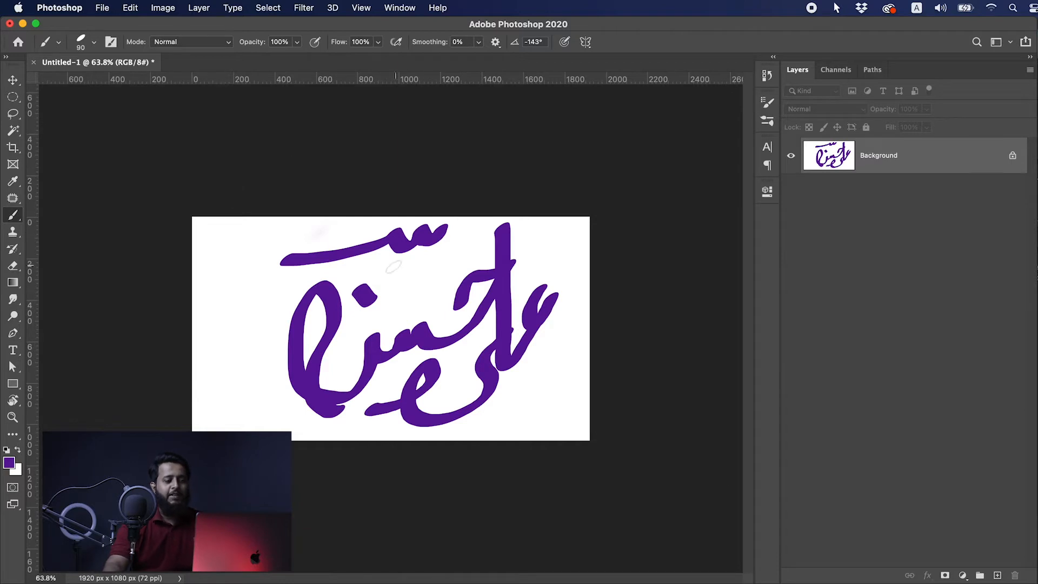
- Reduce the brush size to 31 px, try thin lettering at the canvas's upper left, and undo that stroke
{"action": "right_click", "coordinate": [410, 272]}
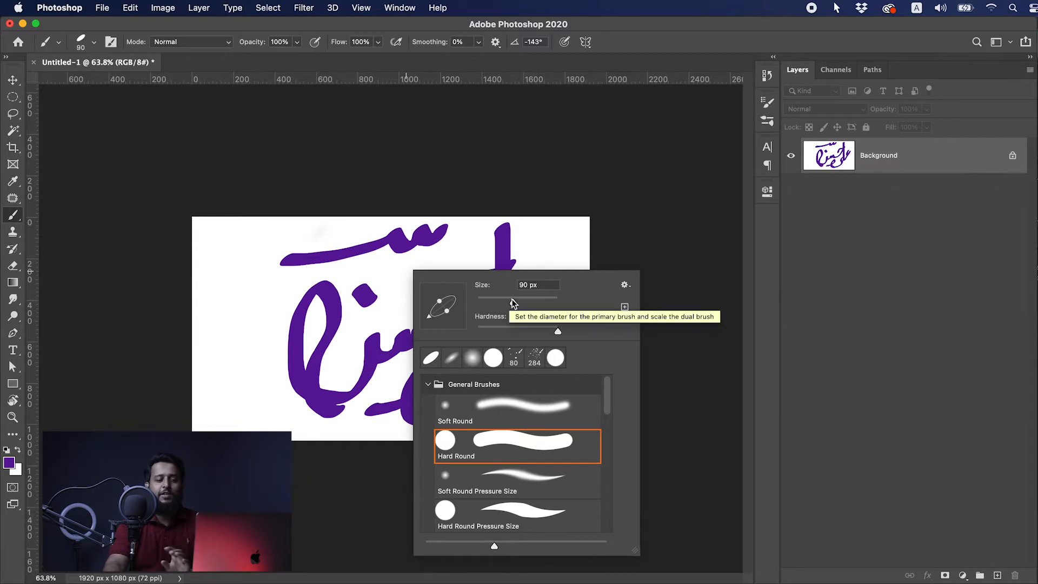
{"action": "left_click_drag", "start_coordinate": [511, 302], "coordinate": [489, 303]}
{"action": "mouse_move", "coordinate": [247, 300]}
{"action": "left_mouse_down"}
{"action": "mouse_move", "coordinate": [282, 262]}
{"action": "mouse_move", "coordinate": [243, 308]}
{"action": "mouse_move", "coordinate": [223, 294]}
{"action": "mouse_move", "coordinate": [218, 363]}
{"action": "mouse_move", "coordinate": [226, 272]}
{"action": "left_mouse_up"}
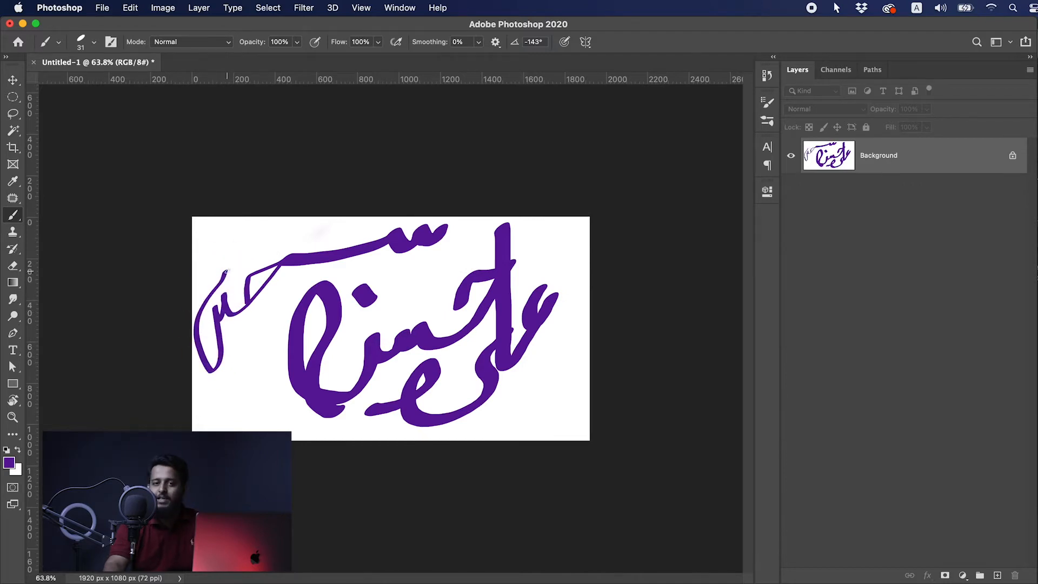
{"action": "key", "text": "super+z"}
- Collapse the General Brushes group and examine the brush preset groups and the detailed Brush Settings options
{"action": "right_click", "coordinate": [427, 265]}
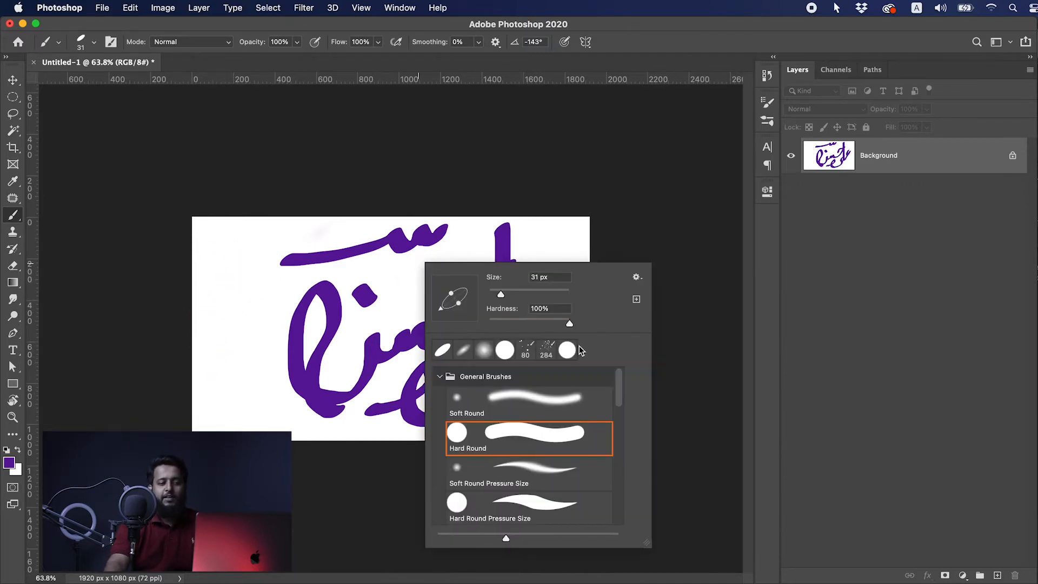
{"action": "left_click_drag", "start_coordinate": [562, 330], "coordinate": [590, 330]}
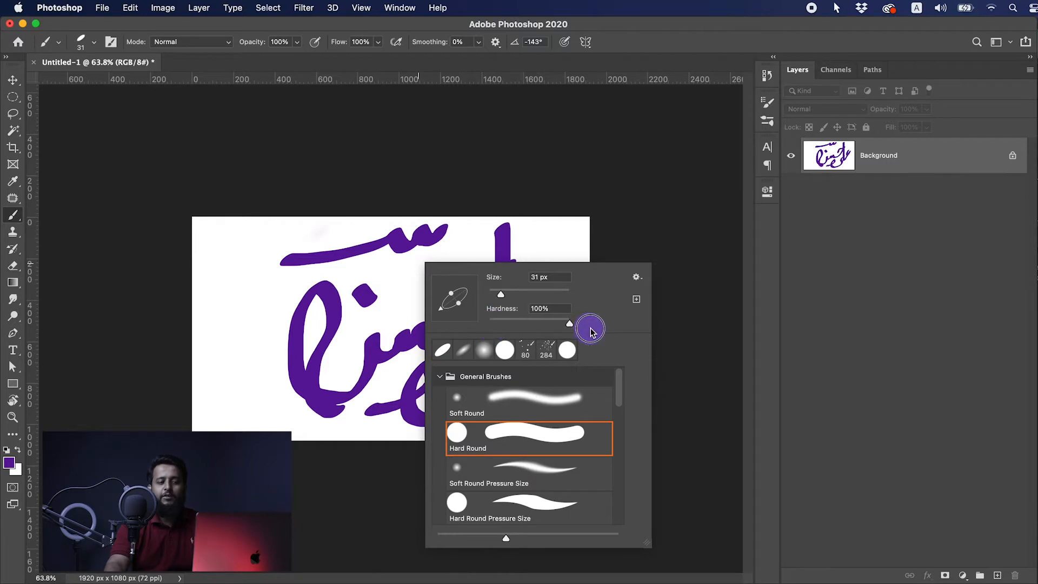
{"action": "left_click", "coordinate": [440, 378]}
{"action": "left_click", "coordinate": [440, 434]}
{"action": "left_click", "coordinate": [415, 266]}
{"action": "right_click", "coordinate": [471, 276]}
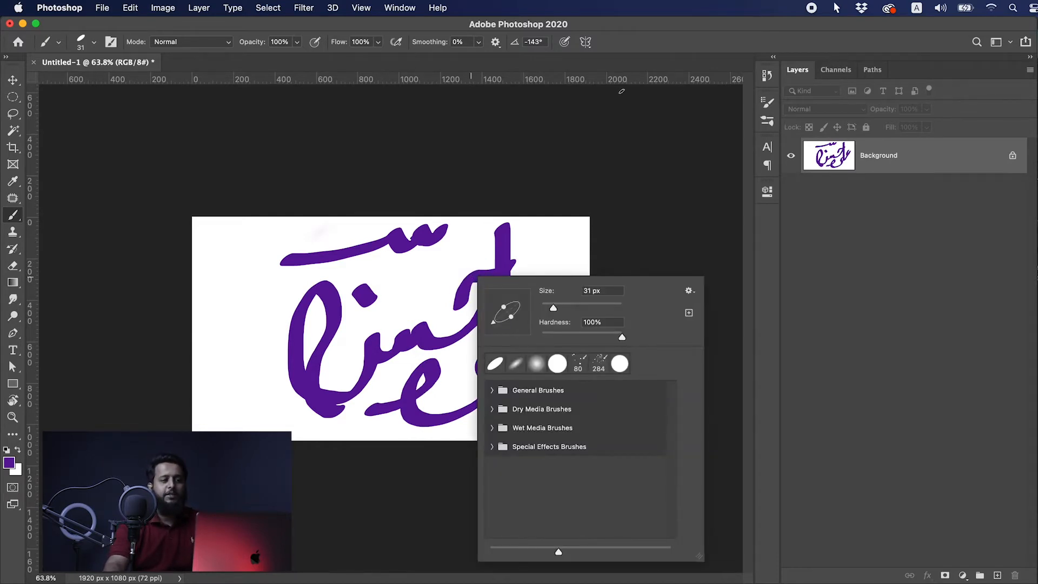
{"action": "left_click", "coordinate": [111, 44]}
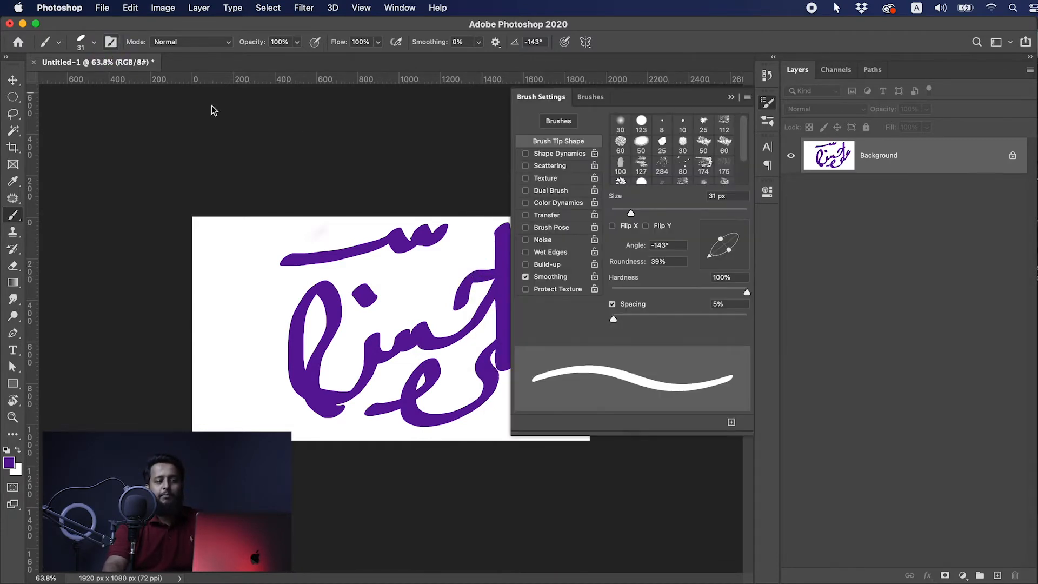
{"action": "left_click", "coordinate": [767, 102]}
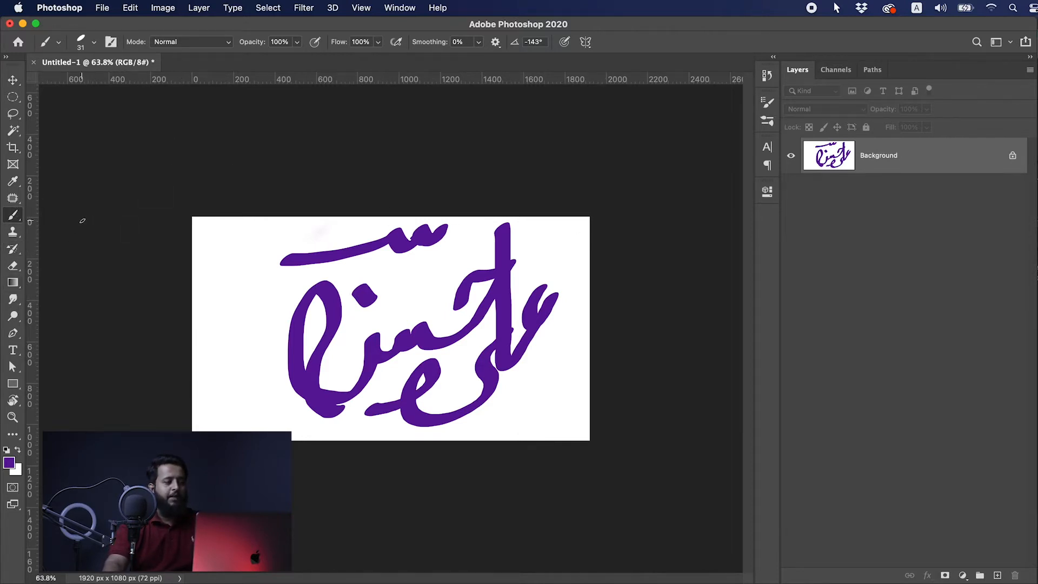
- Switch to the Eraser with a 90 px Hard Round tip, try erasing across the lettering, and undo the erasure
{"action": "key", "text": "e"}
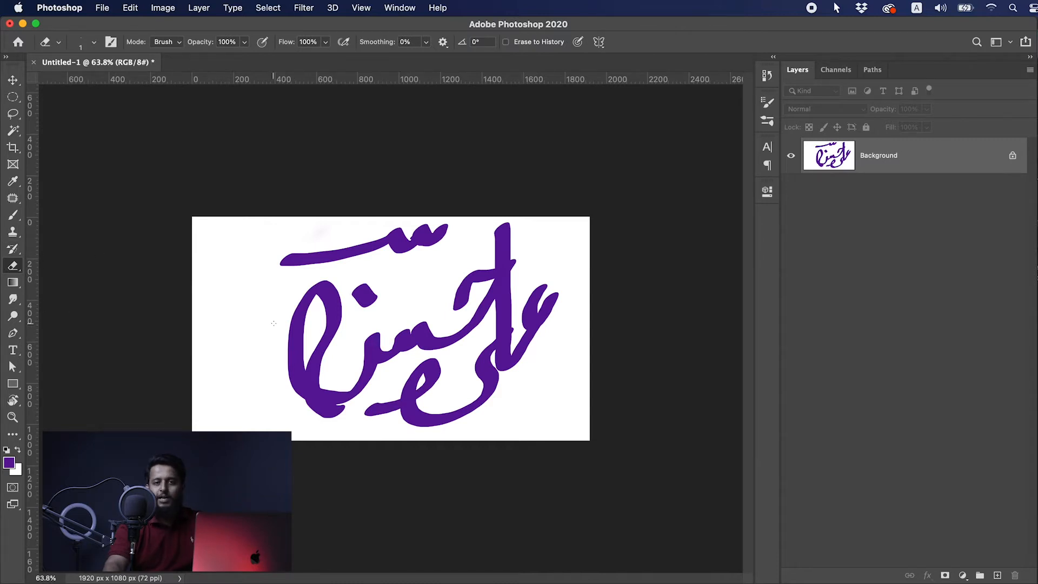
{"action": "left_click", "coordinate": [95, 43]}
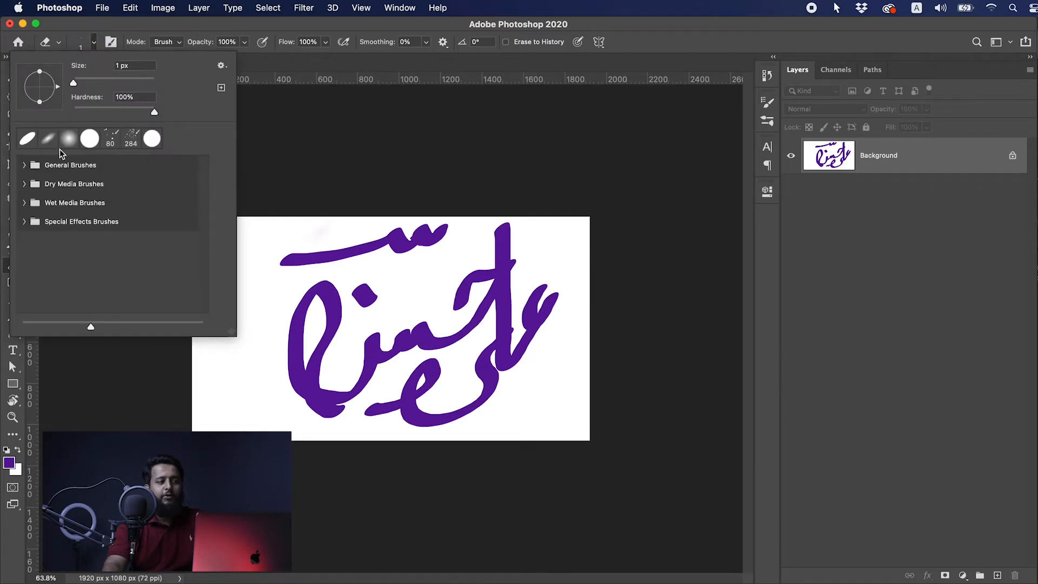
{"action": "left_click", "coordinate": [24, 167]}
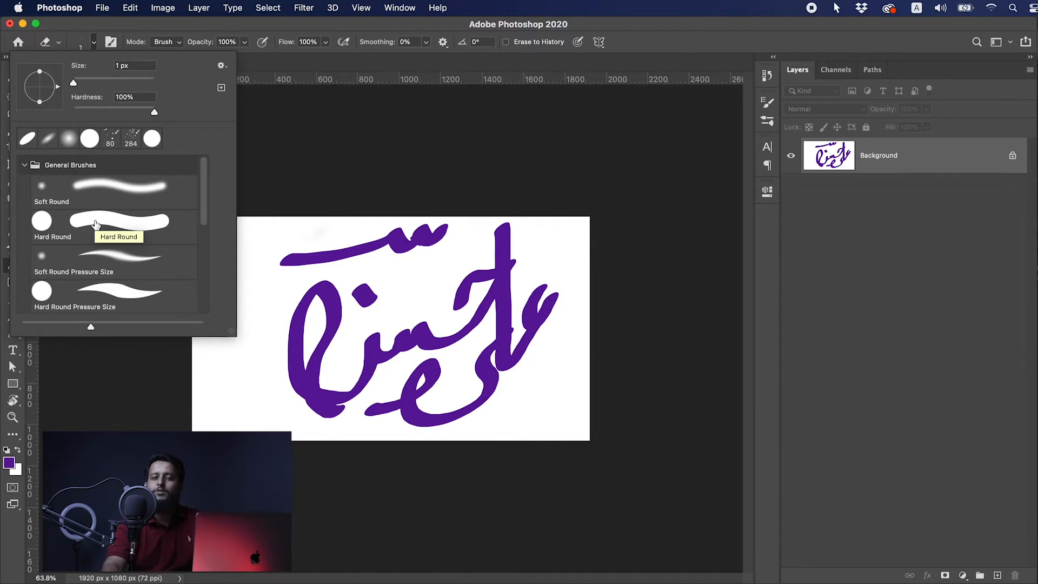
{"action": "left_click", "coordinate": [96, 225]}
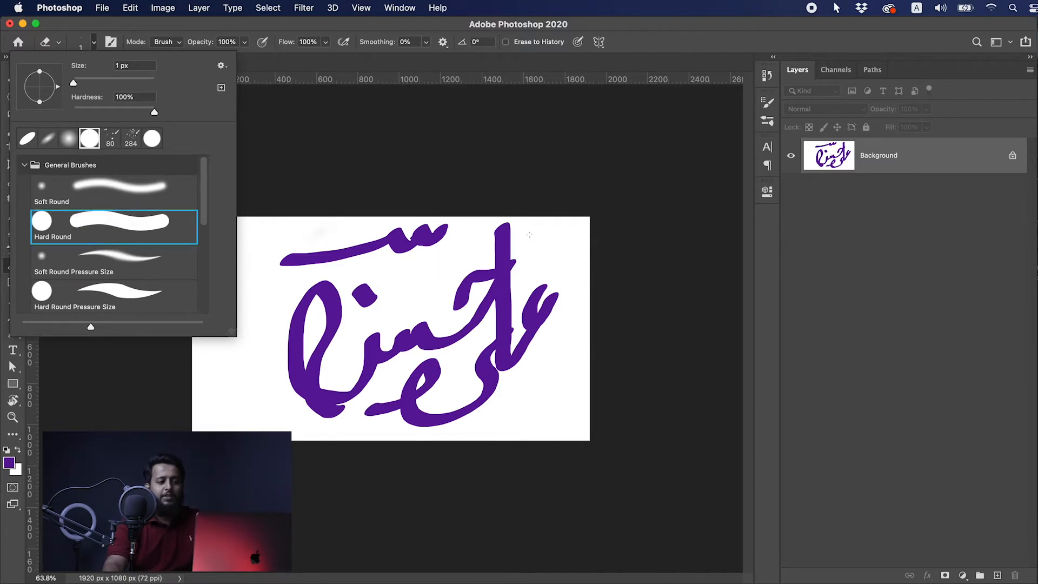
{"action": "left_click", "coordinate": [529, 235]}
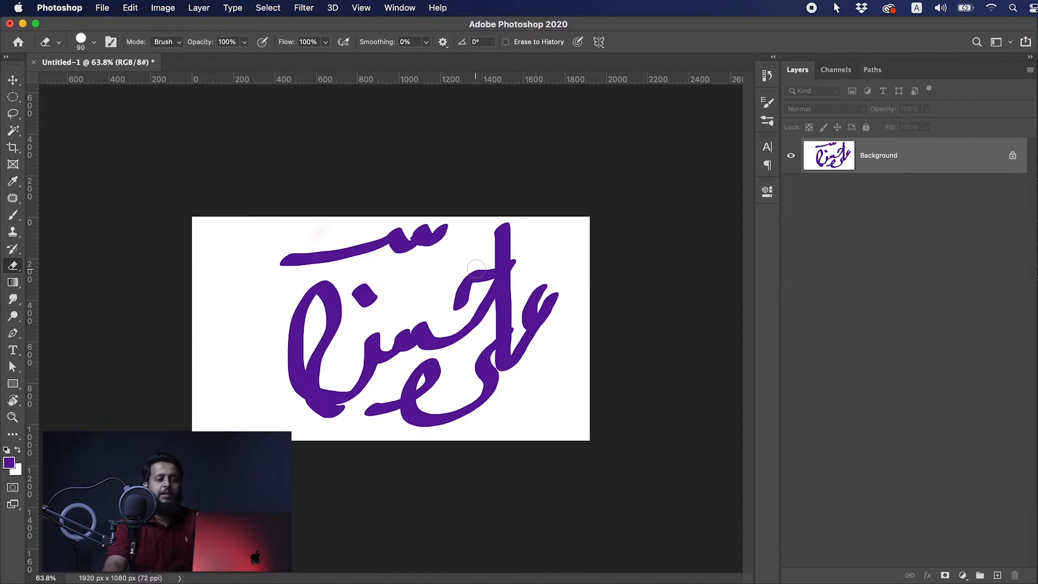
{"action": "mouse_move", "coordinate": [436, 298]}
{"action": "left_mouse_down"}
{"action": "mouse_move", "coordinate": [475, 266]}
{"action": "mouse_move", "coordinate": [532, 249]}
{"action": "mouse_move", "coordinate": [423, 292]}
{"action": "mouse_move", "coordinate": [525, 295]}
{"action": "mouse_move", "coordinate": [540, 276]}
{"action": "left_mouse_up"}
{"action": "key", "text": "super+z"}
- Reduce the eraser to 20 px and cut a slanted gap through the tall vertical letter below the crossing stroke
{"action": "key", "text": "bracketleft"}
{"action": "key", "text": "bracketleft"}
{"action": "key", "text": "bracketleft"}
{"action": "key", "text": "bracketleft"}
{"action": "key", "text": "bracketleft"}
{"action": "key", "text": "bracketleft"}
{"action": "key", "text": "bracketleft"}
{"action": "key", "text": "bracketleft"}
{"action": "key", "text": "bracketleft"}
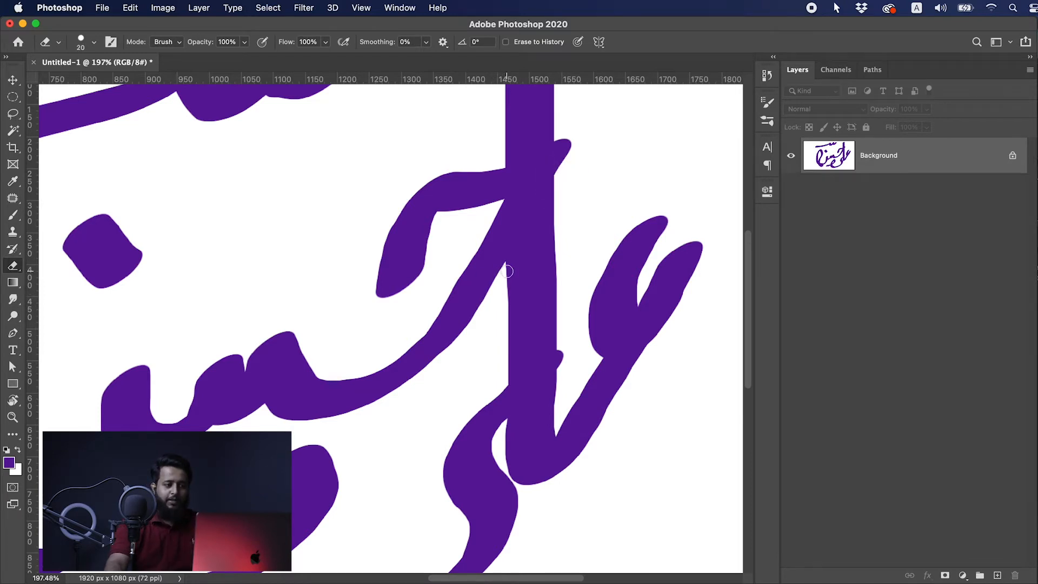
{"action": "left_click_drag", "start_coordinate": [507, 271], "coordinate": [500, 291]}
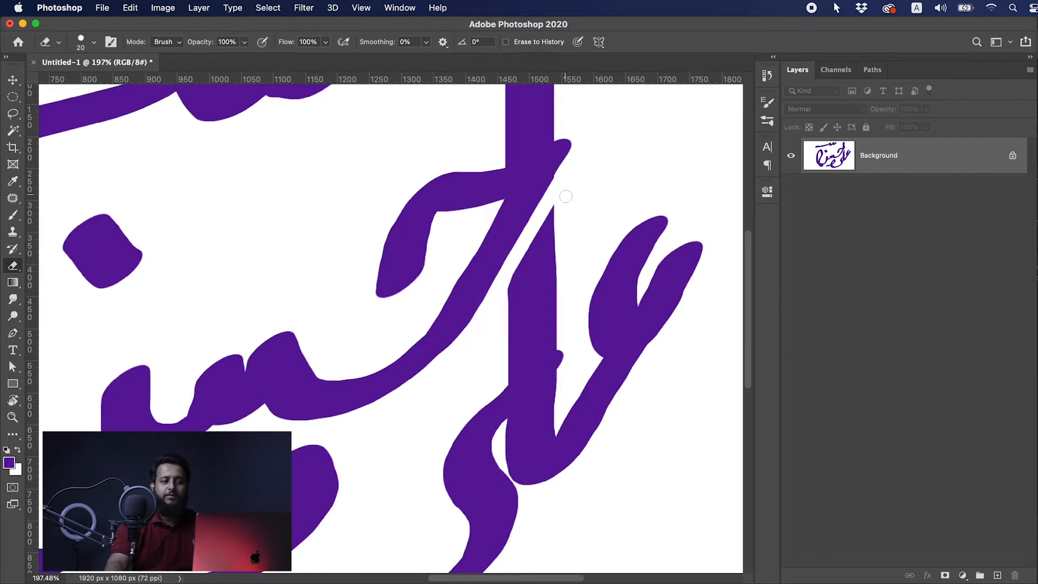
- Erase a second slanted gap through the tall vertical letter just above the crossing stroke
{"action": "scroll", "coordinate": [564, 193], "scroll_direction": "up", "scroll_amount": 5}
{"action": "left_click_drag", "start_coordinate": [494, 281], "coordinate": [569, 238]}
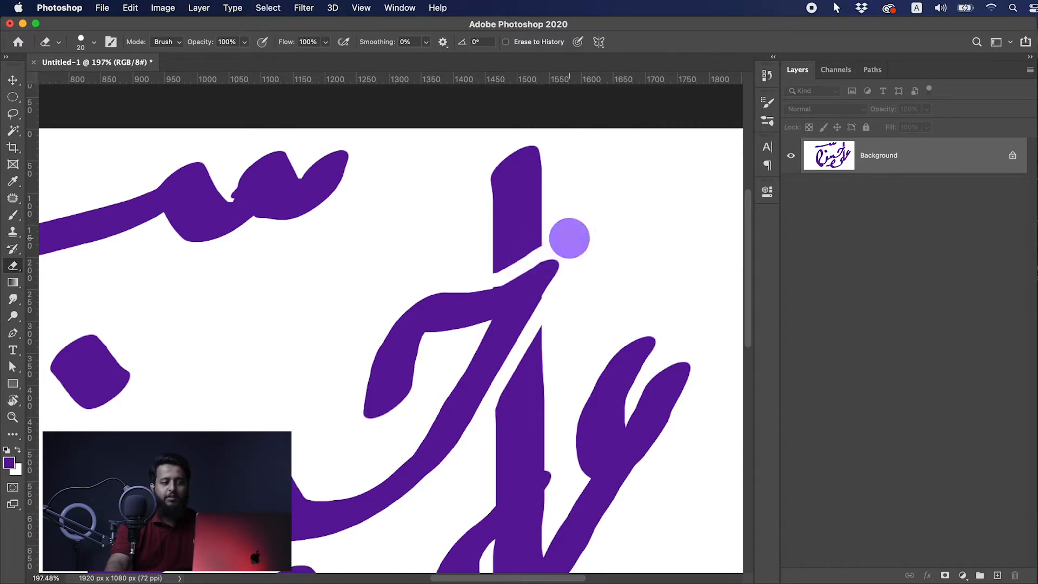
{"action": "left_click_drag", "start_coordinate": [486, 274], "coordinate": [498, 279]}
- Erase the bump on the right edge of the vertical letter's lower piece and trim that edge straight
{"action": "mouse_move", "coordinate": [566, 344]}
{"action": "left_mouse_down"}
{"action": "mouse_move", "coordinate": [542, 227]}
{"action": "mouse_move", "coordinate": [498, 282]}
{"action": "mouse_move", "coordinate": [533, 287]}
{"action": "left_mouse_up"}
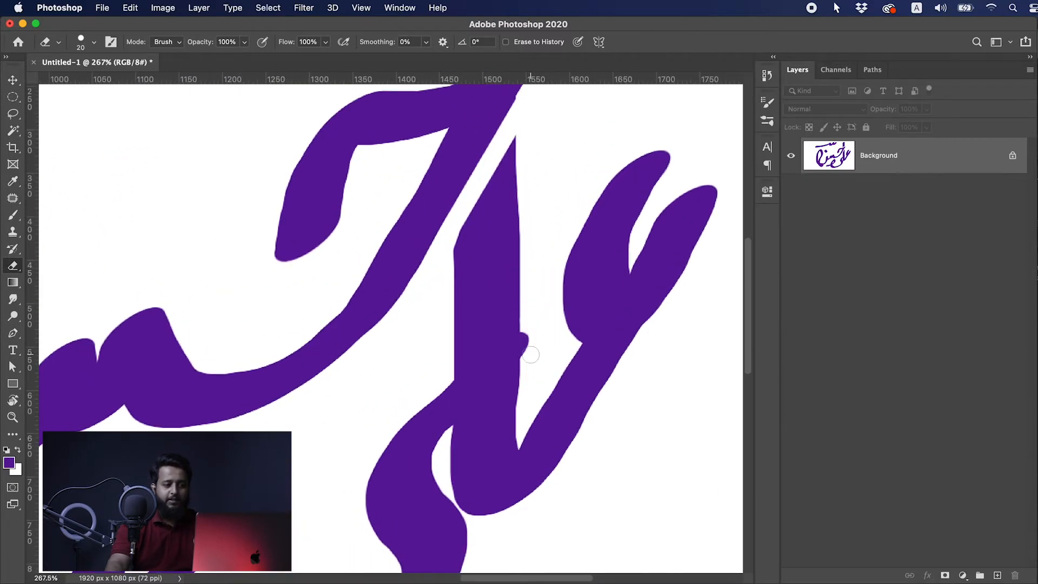
{"action": "mouse_move", "coordinate": [525, 390]}
{"action": "left_mouse_down"}
{"action": "mouse_move", "coordinate": [528, 405]}
{"action": "mouse_move", "coordinate": [522, 232]}
{"action": "left_mouse_up"}
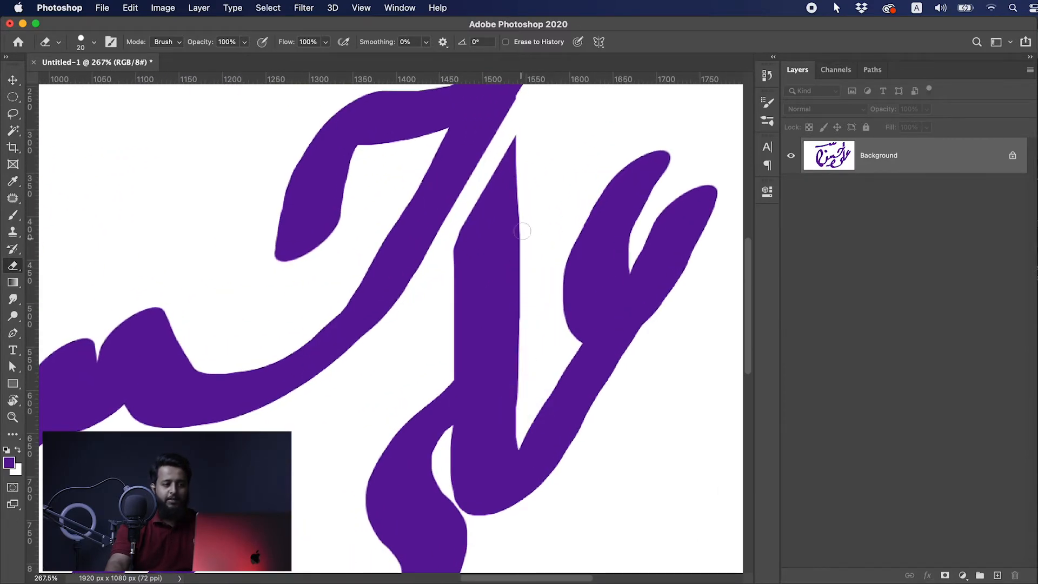
{"action": "left_click", "coordinate": [525, 130], "text": "shift"}
- Erase along the left edge of the vertical letter's upper piece in one straight line to even it out
{"action": "mouse_move", "coordinate": [535, 273]}
{"action": "left_mouse_down"}
{"action": "mouse_move", "coordinate": [470, 296]}
{"action": "mouse_move", "coordinate": [485, 297]}
{"action": "left_mouse_up"}
{"action": "scroll", "coordinate": [535, 130], "scroll_direction": "up", "scroll_amount": 8}
{"action": "scroll", "coordinate": [537, 213], "scroll_direction": "up", "scroll_amount": 2}
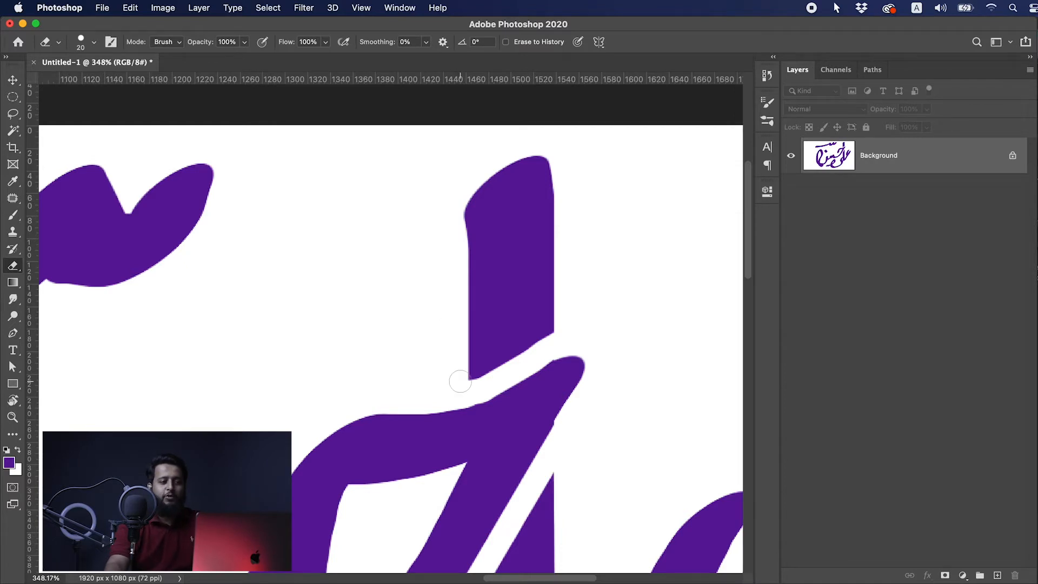
{"action": "left_click", "coordinate": [457, 168], "text": "shift"}
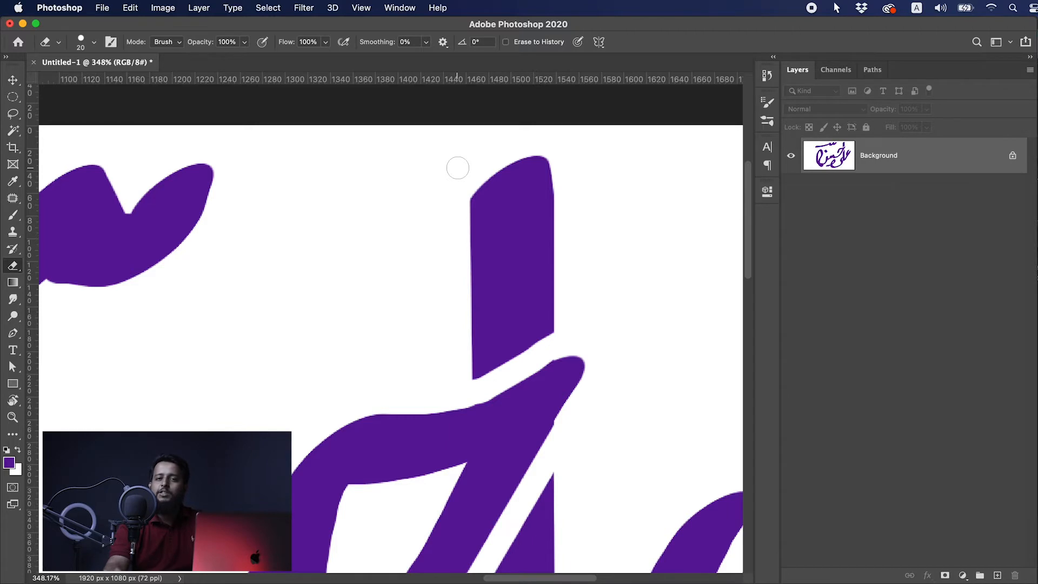
- Erase the rounded top of the vertical letter's upper piece along a straight slant, and erase straight down its right edge
{"action": "left_click_drag", "start_coordinate": [492, 263], "coordinate": [454, 273]}
{"action": "left_click_drag", "start_coordinate": [498, 222], "coordinate": [581, 208]}
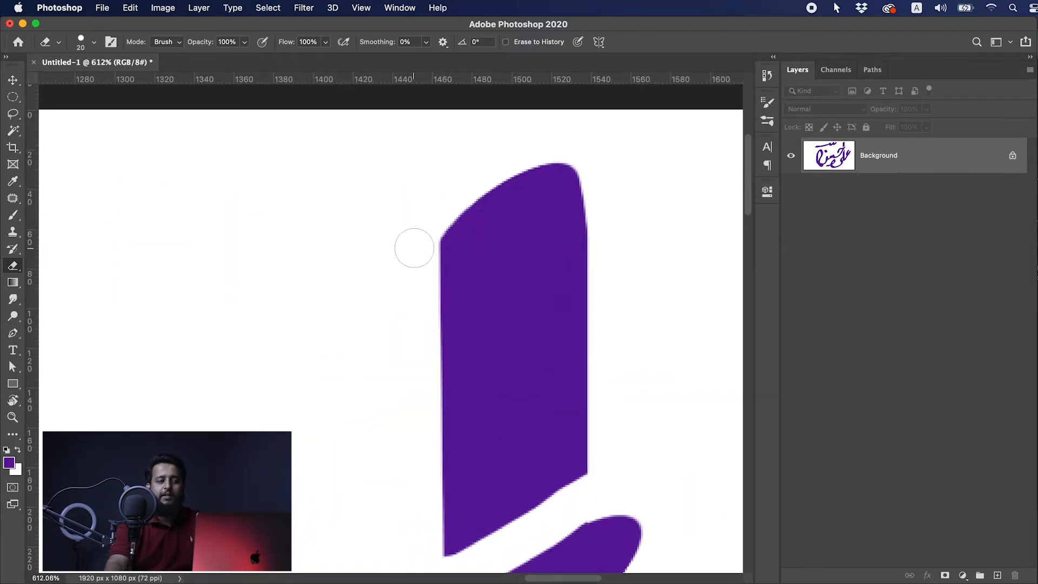
{"action": "left_click", "coordinate": [602, 145], "text": "shift"}
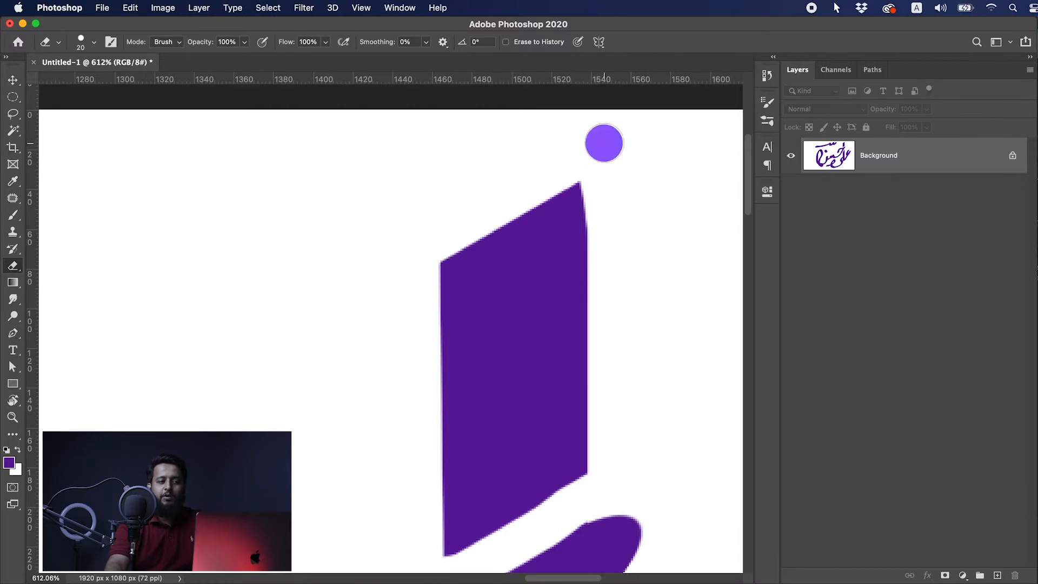
{"action": "left_click", "coordinate": [597, 171]}
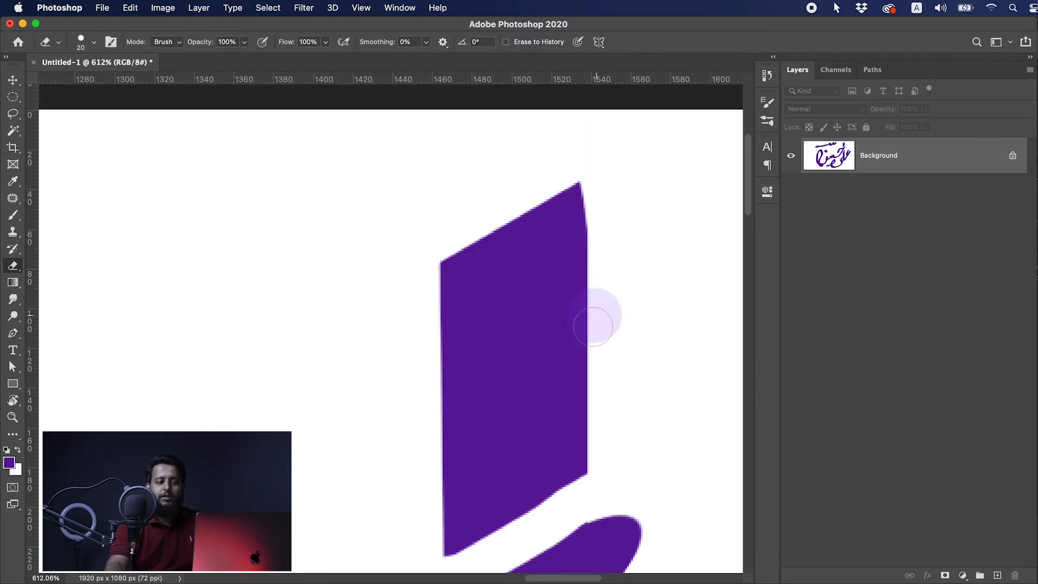
{"action": "left_click", "coordinate": [610, 476], "text": "shift"}
{"action": "left_click_drag", "start_coordinate": [635, 360], "coordinate": [509, 341]}
{"action": "key", "text": "v"}
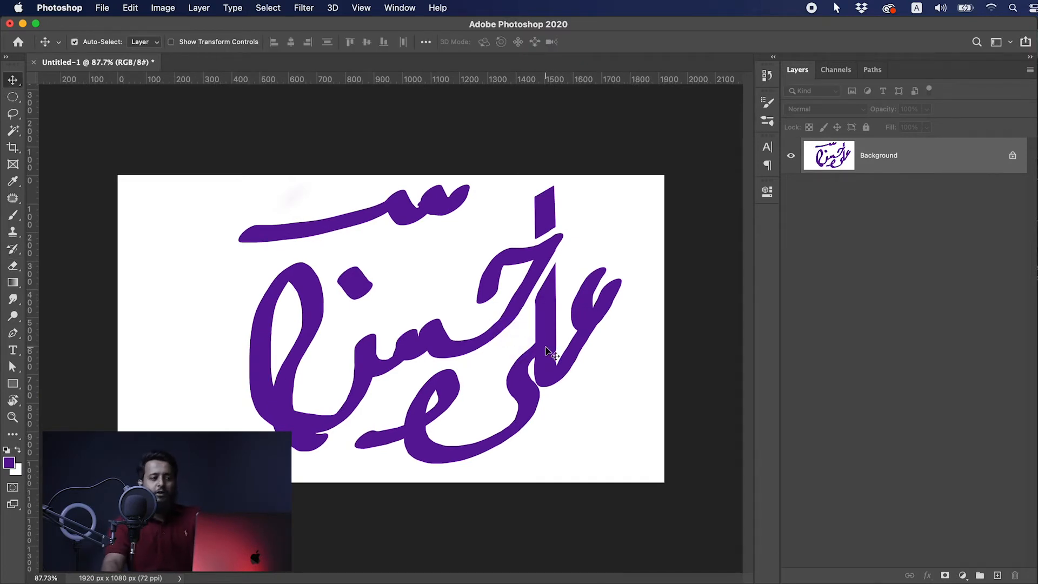
- Lower the Eraser flow to 37% and cut a slanted gap through the long horizontal stroke at the top of the lettering
{"action": "key", "text": "e"}
{"action": "left_click", "coordinate": [326, 41]}
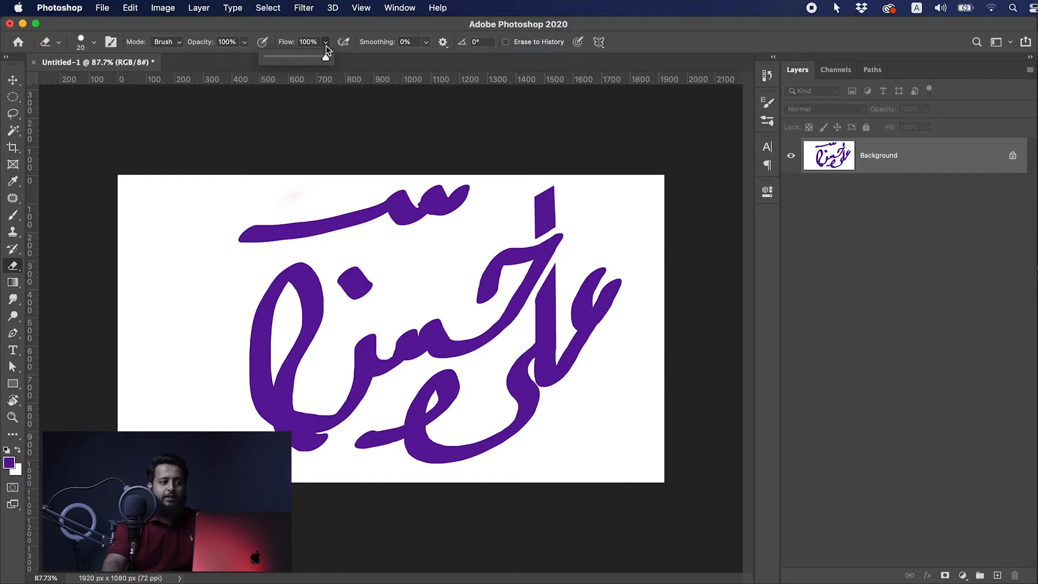
{"action": "left_click_drag", "start_coordinate": [301, 62], "coordinate": [287, 60]}
{"action": "left_click_drag", "start_coordinate": [278, 248], "coordinate": [367, 192]}
- Reduce the Eraser flow to 4% and brush faint slanted streaks across the long top stroke beside the gap
{"action": "scroll", "coordinate": [286, 227], "scroll_direction": "up", "scroll_amount": 5}
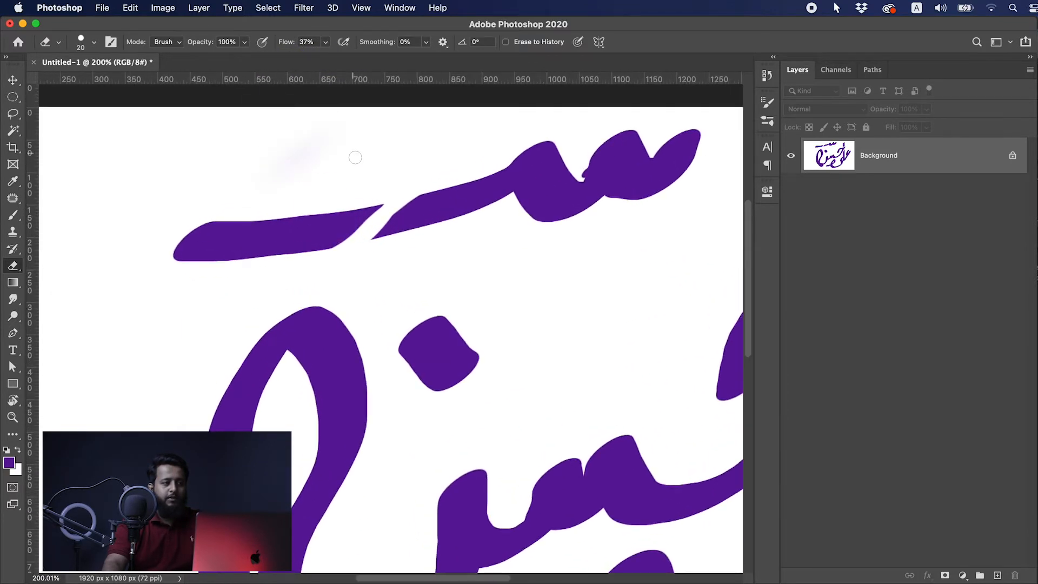
{"action": "left_click_drag", "start_coordinate": [307, 64], "coordinate": [306, 60]}
{"action": "mouse_move", "coordinate": [297, 213]}
{"action": "left_mouse_down"}
{"action": "mouse_move", "coordinate": [227, 267]}
{"action": "mouse_move", "coordinate": [324, 190]}
{"action": "mouse_move", "coordinate": [227, 266]}
{"action": "mouse_move", "coordinate": [352, 201]}
{"action": "mouse_move", "coordinate": [225, 266]}
{"action": "mouse_move", "coordinate": [345, 209]}
{"action": "left_mouse_up"}
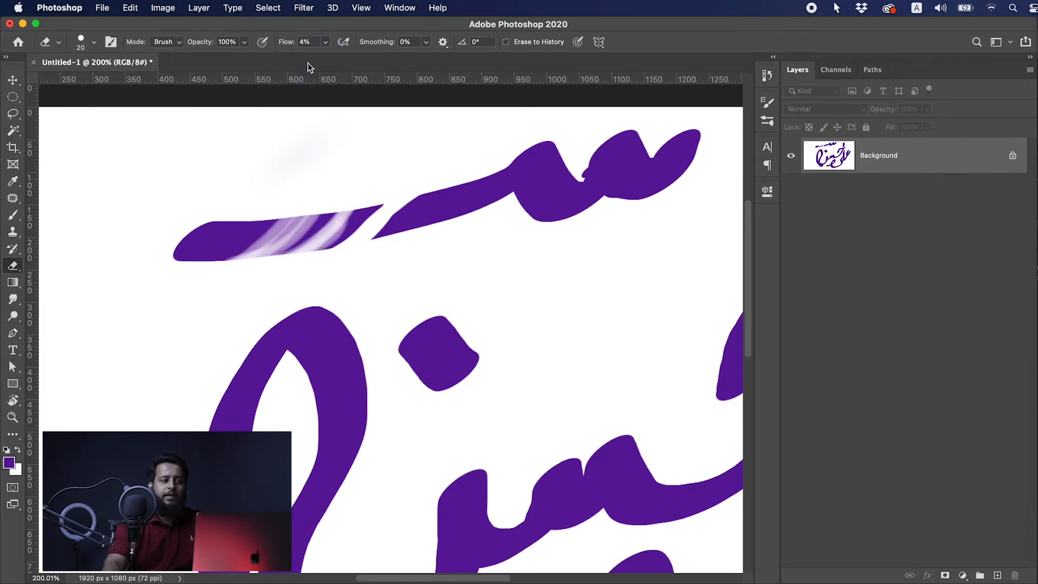
- Set the Eraser opacity to 36% and lightly erase several faint bands across the large loop letter
{"action": "left_click", "coordinate": [244, 42]}
{"action": "left_click_drag", "start_coordinate": [233, 60], "coordinate": [207, 60]}
{"action": "left_click_drag", "start_coordinate": [298, 318], "coordinate": [284, 351]}
{"action": "mouse_move", "coordinate": [280, 398]}
{"action": "left_mouse_down"}
{"action": "mouse_move", "coordinate": [294, 280]}
{"action": "mouse_move", "coordinate": [261, 391]}
{"action": "mouse_move", "coordinate": [341, 268]}
{"action": "mouse_move", "coordinate": [260, 406]}
{"action": "mouse_move", "coordinate": [384, 310]}
{"action": "mouse_move", "coordinate": [261, 394]}
{"action": "mouse_move", "coordinate": [398, 424]}
{"action": "mouse_move", "coordinate": [268, 406]}
{"action": "left_mouse_up"}
{"action": "left_click_drag", "start_coordinate": [394, 382], "coordinate": [382, 383]}
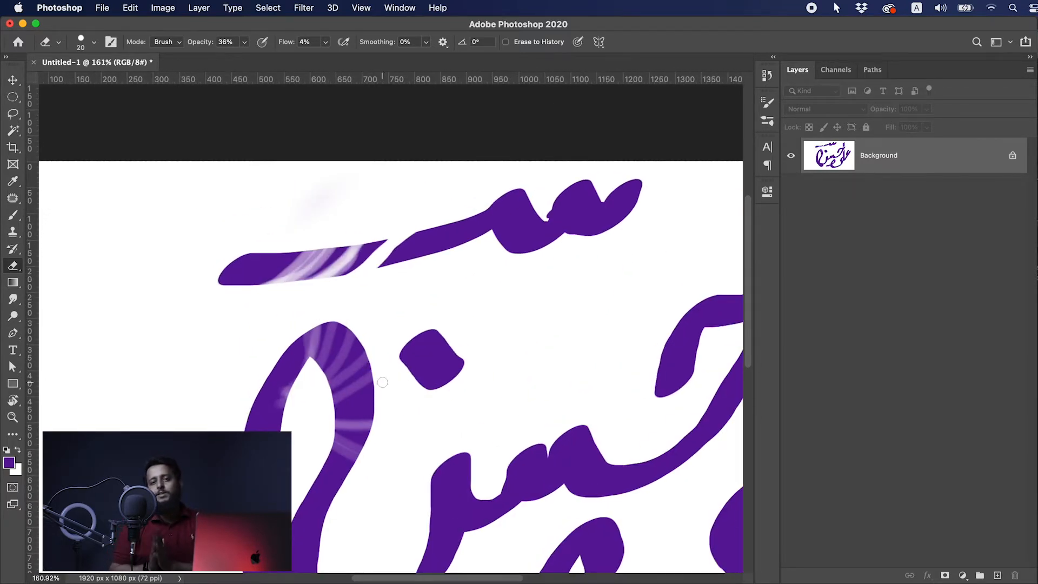
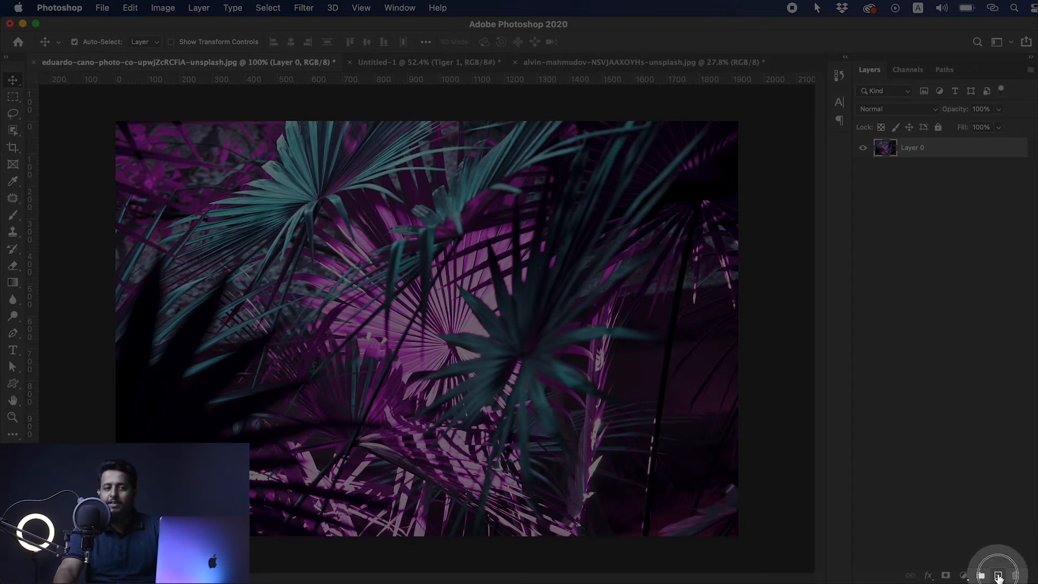
- Add an empty layer above the palm photo and delete it, doing this twice
{"action": "left_click", "coordinate": [998, 577]}
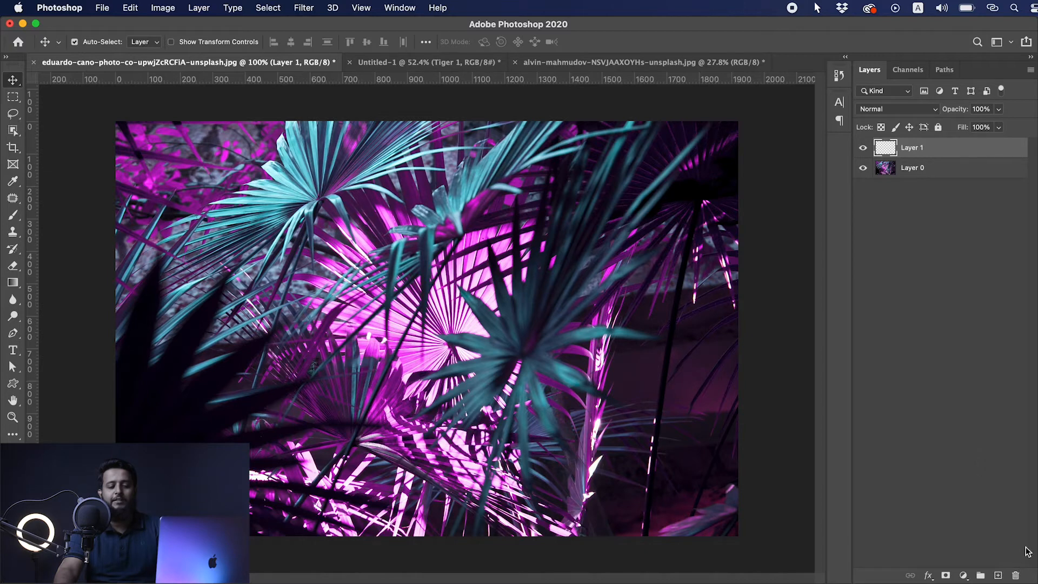
{"action": "left_click", "coordinate": [886, 147]}
{"action": "left_click_drag", "start_coordinate": [887, 149], "coordinate": [1014, 578]}
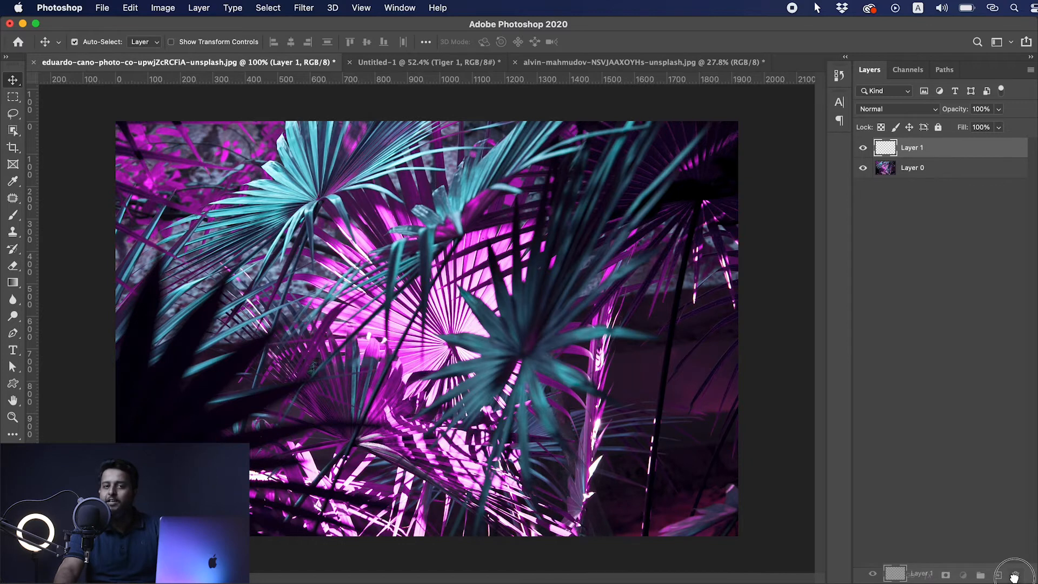
{"action": "left_click_drag", "start_coordinate": [1014, 577], "coordinate": [1014, 577]}
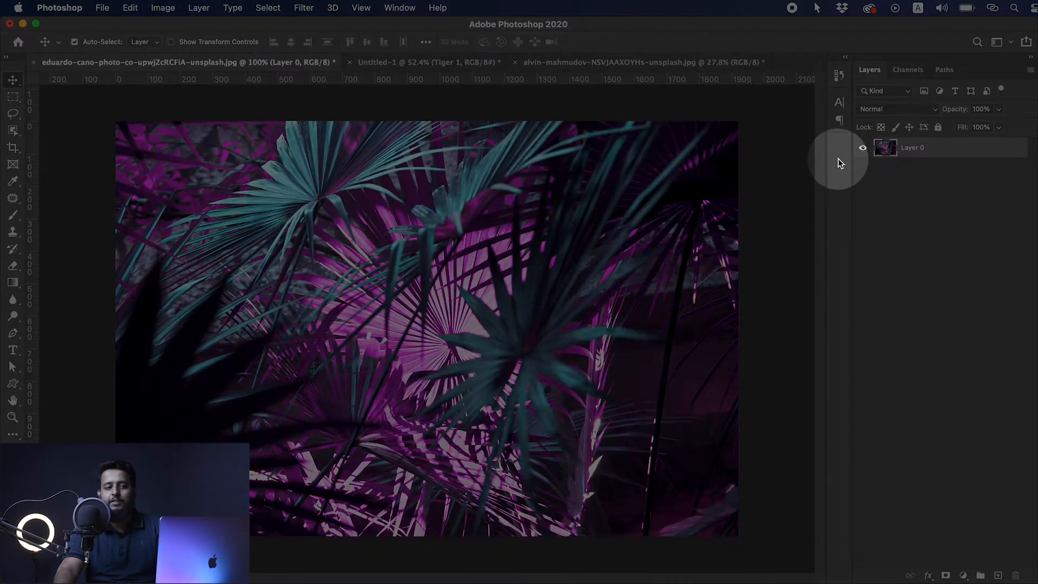
{"action": "key", "text": "alt+shift+super+n"}
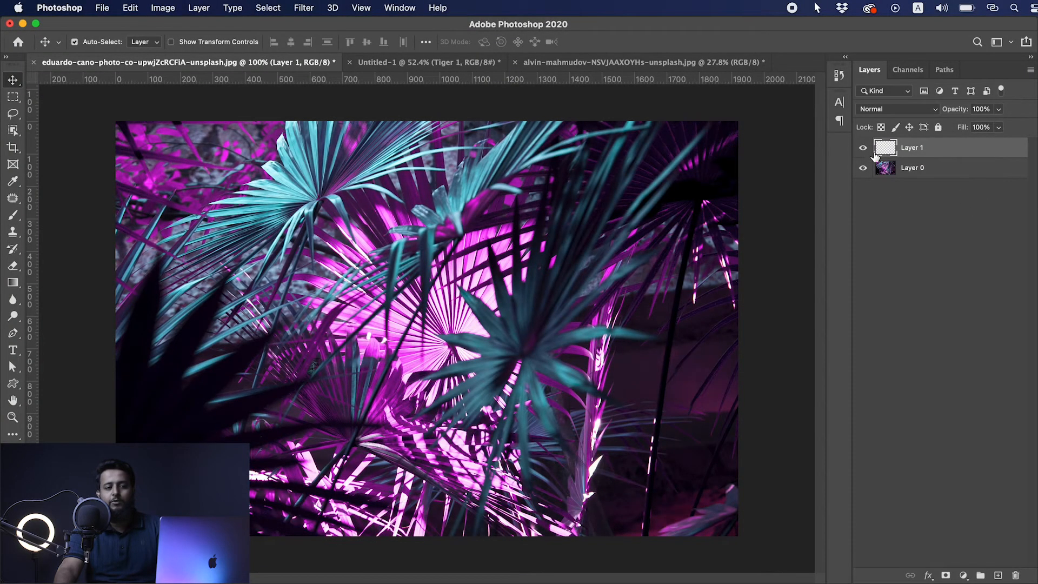
{"action": "left_click_drag", "start_coordinate": [884, 150], "coordinate": [1014, 577]}
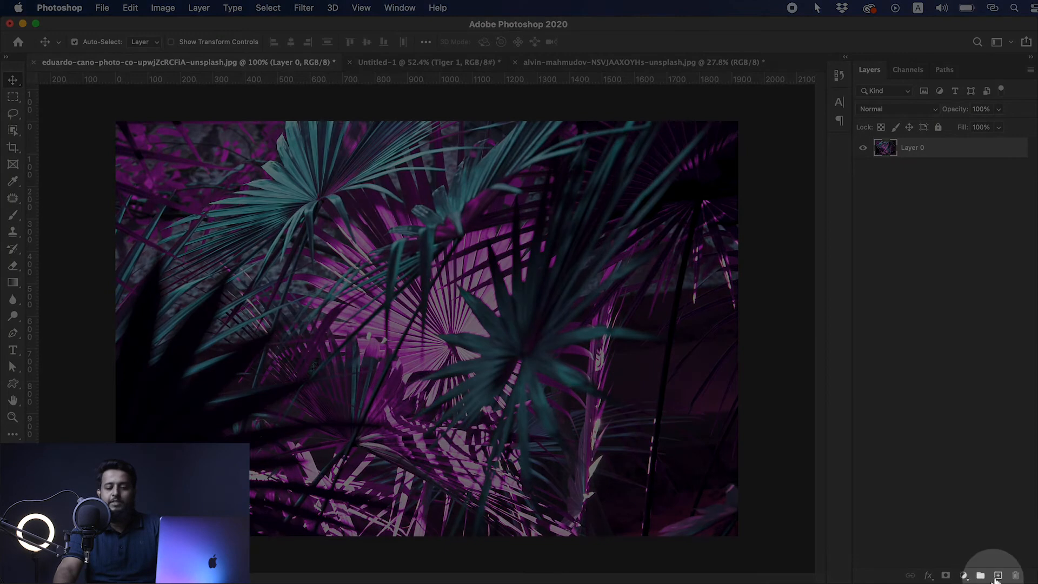
- Add a new empty layer above the palm photo layer
{"action": "left_click", "coordinate": [997, 575]}
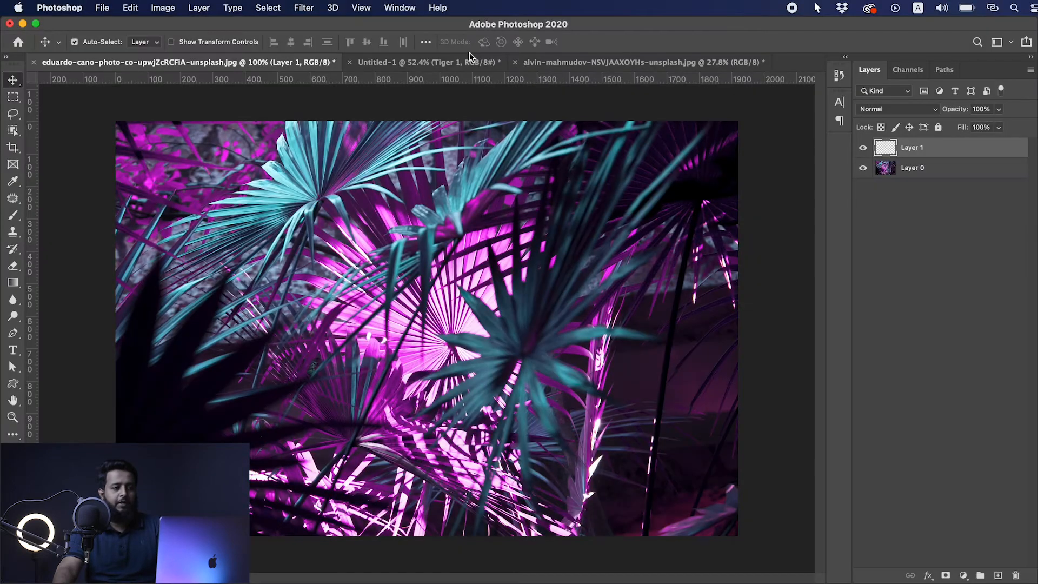
- Open the cherry photo t-q-lZ8onQ1wuY8-unsplash.jpg and copy it into the palm document as a layer above Layer 1
{"action": "left_click", "coordinate": [102, 8]}
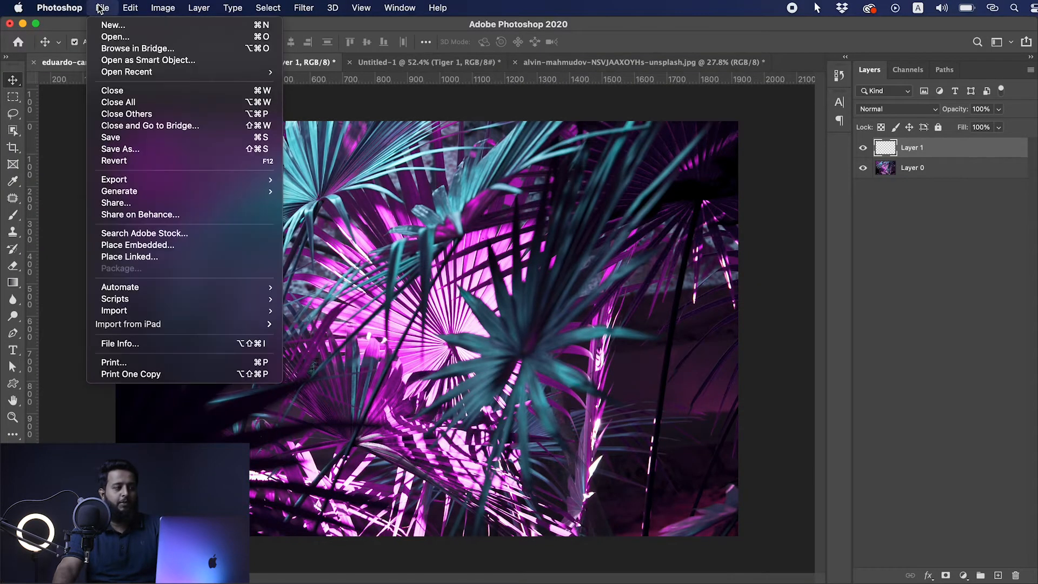
{"action": "left_click", "coordinate": [145, 36]}
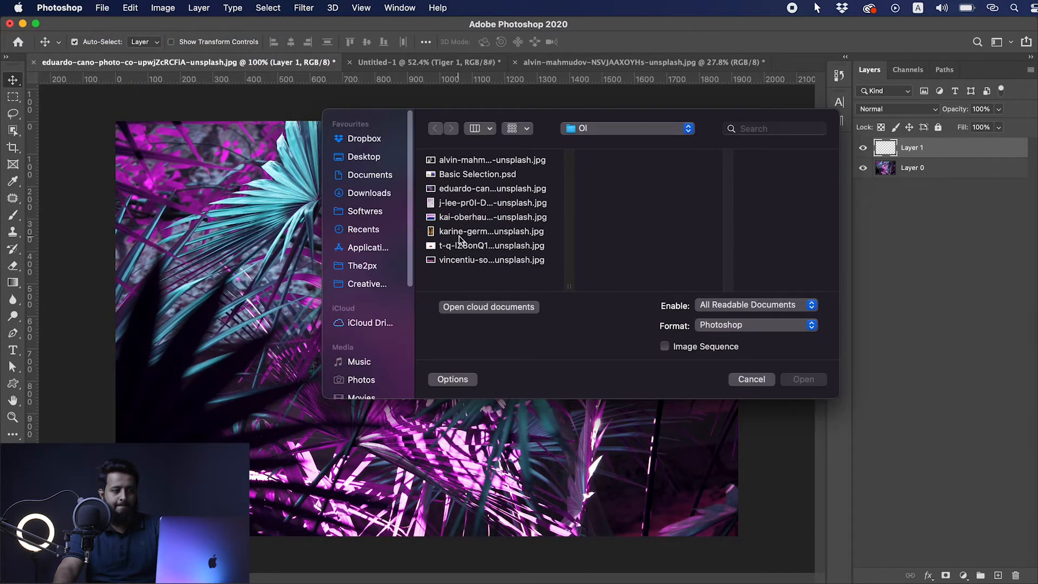
{"action": "double_click", "coordinate": [458, 246]}
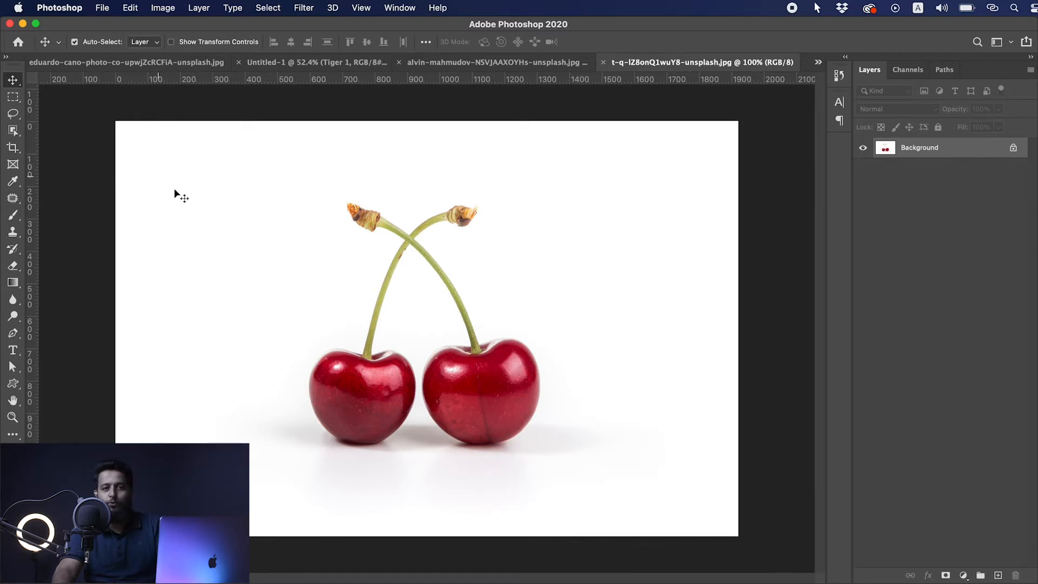
{"action": "left_click", "coordinate": [482, 218]}
{"action": "left_click_drag", "start_coordinate": [483, 218], "coordinate": [430, 330]}
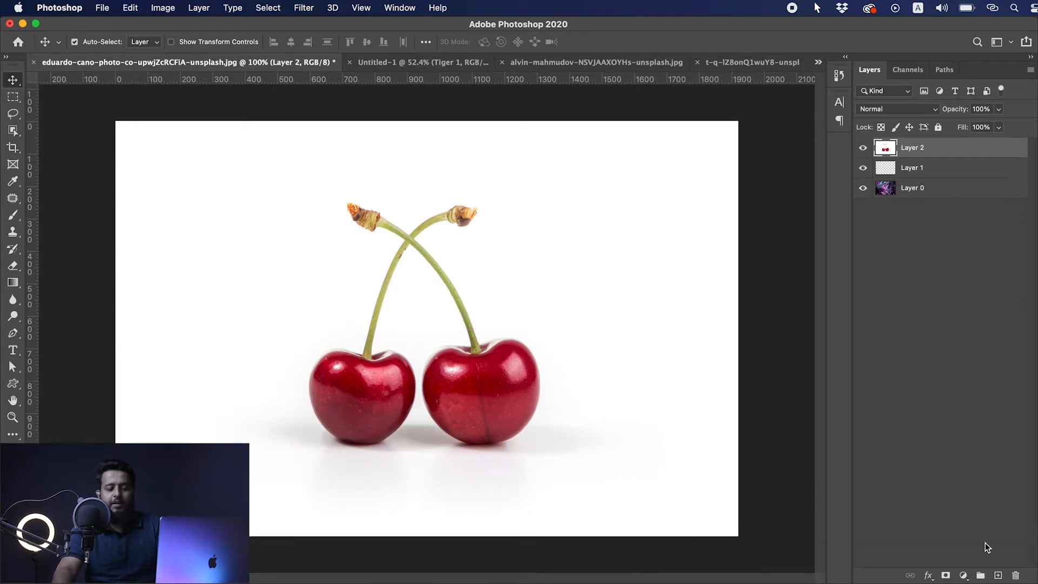
- Select the cherry, empty and palm layers, put them into one group, and expand the group
{"action": "left_click", "coordinate": [937, 169], "text": "super"}
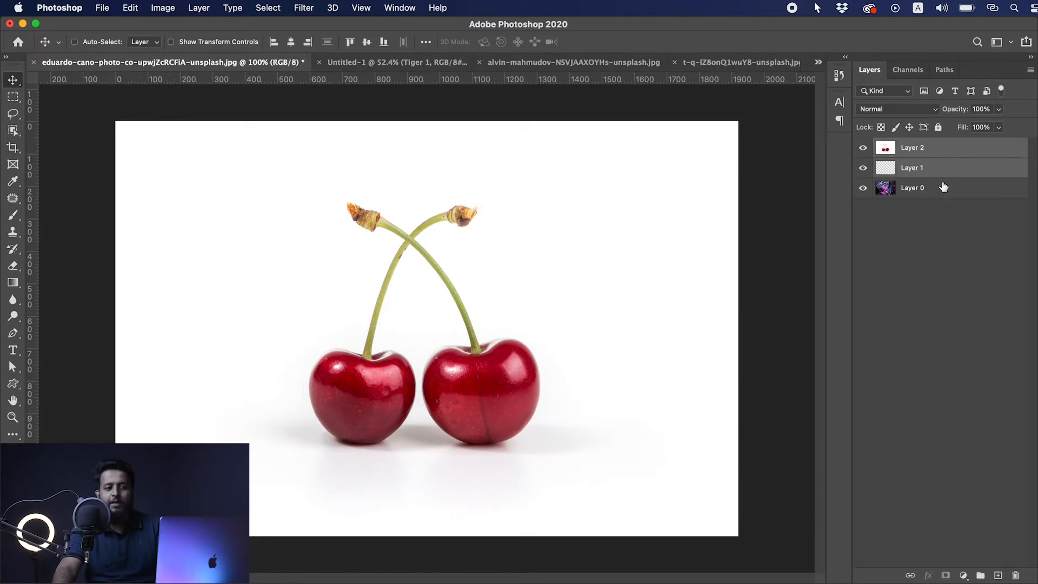
{"action": "left_click", "coordinate": [950, 202]}
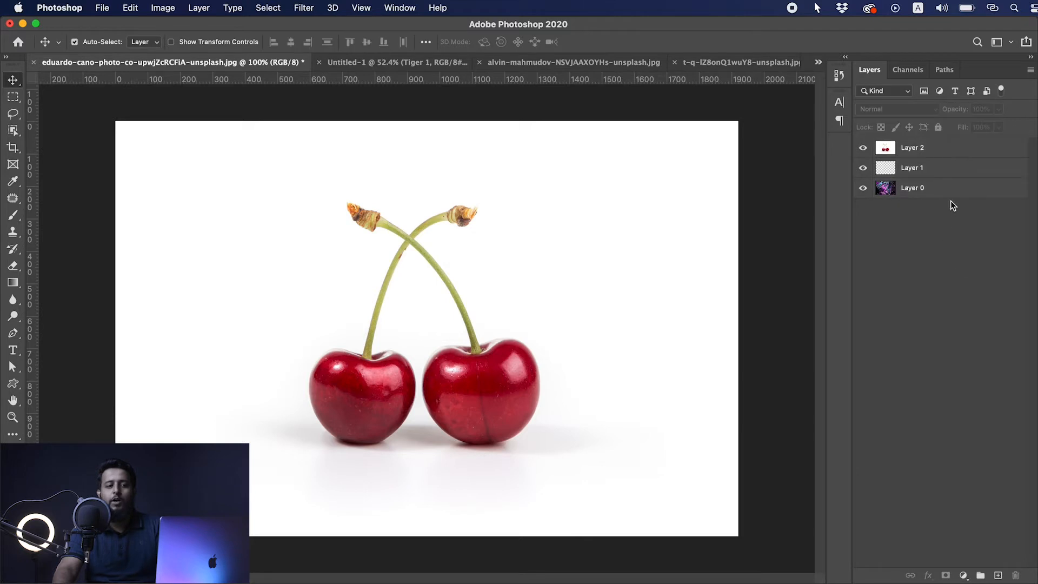
{"action": "left_click", "coordinate": [948, 152]}
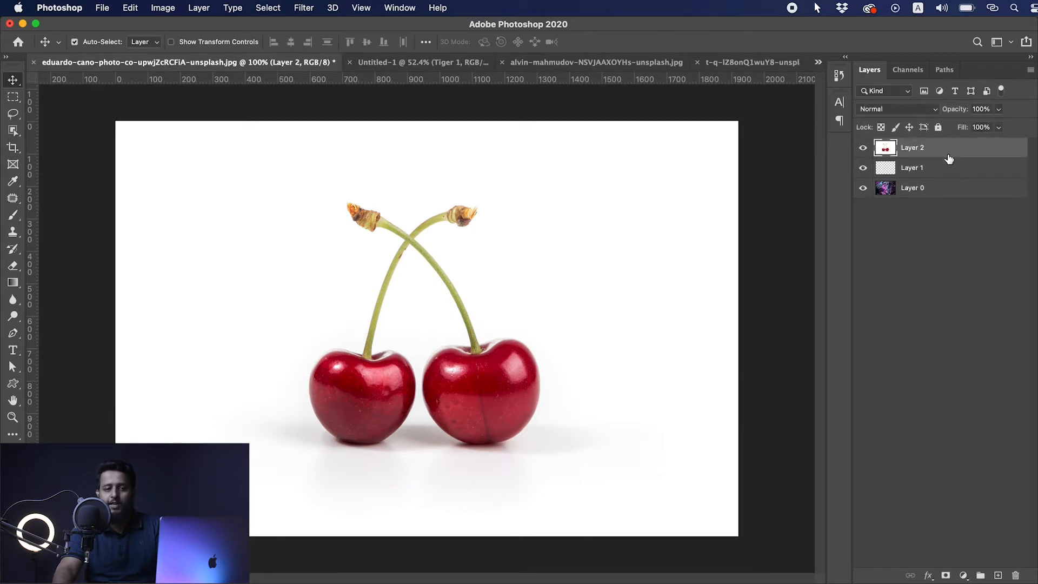
{"action": "left_click", "coordinate": [964, 197], "text": "shift"}
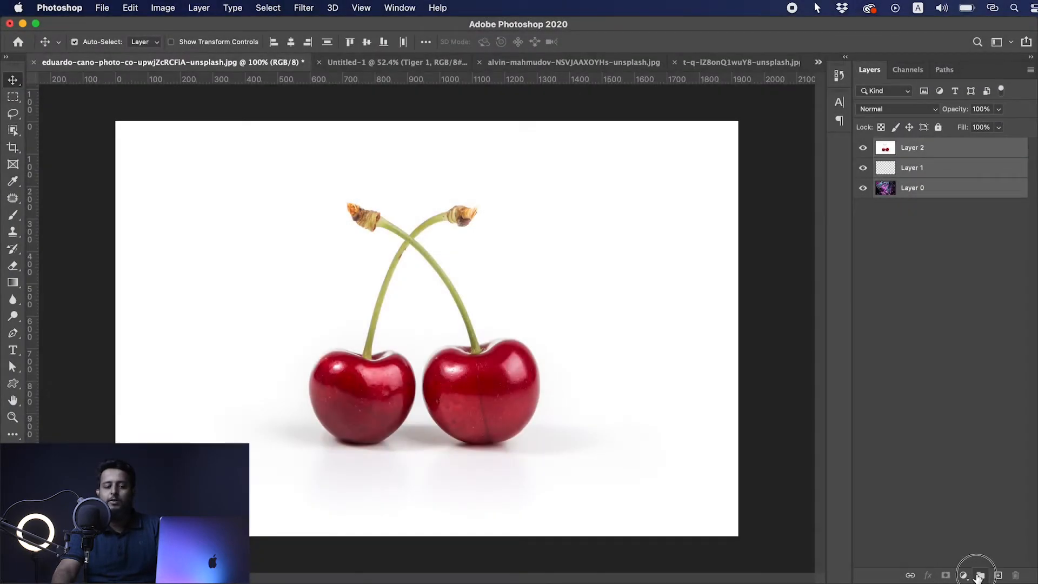
{"action": "left_click", "coordinate": [980, 576]}
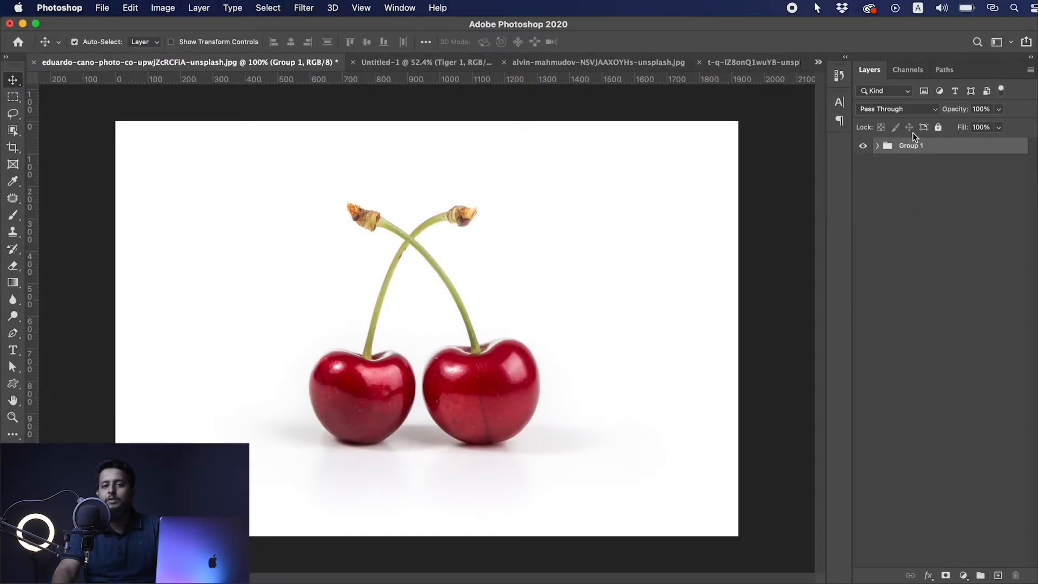
{"action": "left_click", "coordinate": [877, 147]}
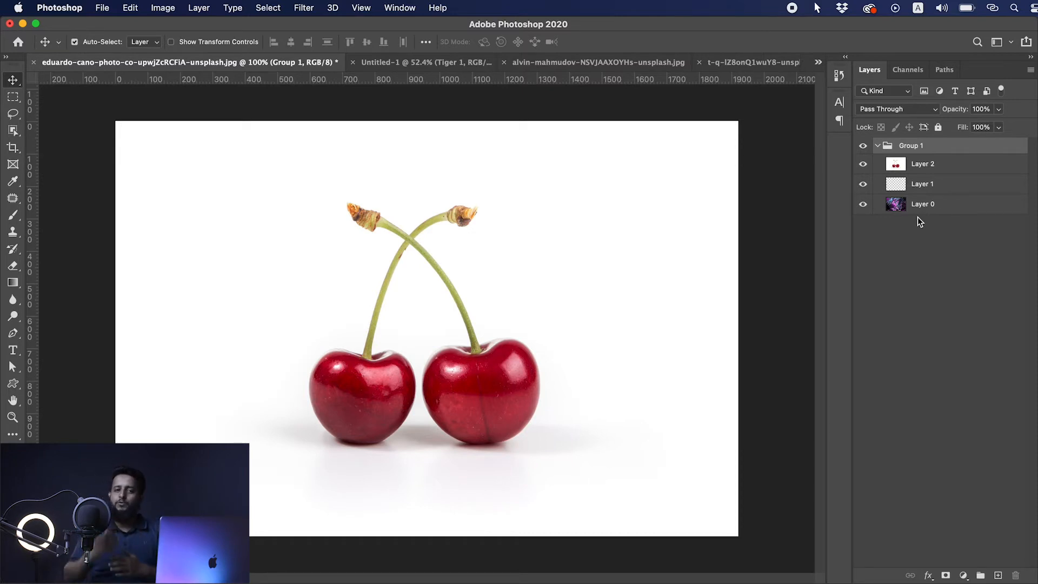
{"action": "left_click", "coordinate": [878, 146]}
{"action": "left_click", "coordinate": [878, 147]}
- Scale the cherry layer inside the group down to about 1455 by 901 px and move it toward the canvas's upper right
{"action": "left_click", "coordinate": [935, 165]}
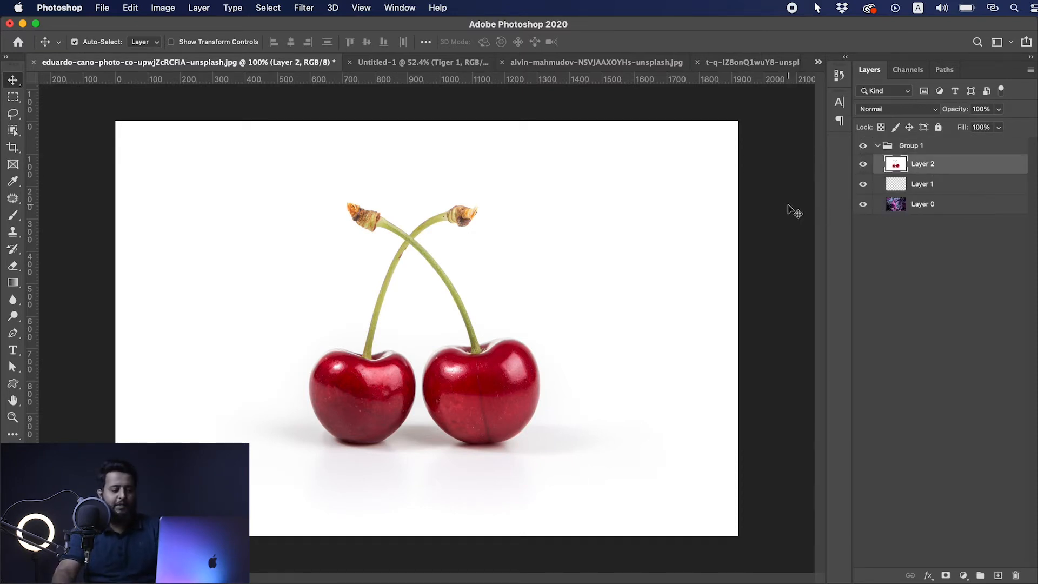
{"action": "key", "text": "super+t"}
{"action": "left_click_drag", "start_coordinate": [735, 113], "coordinate": [586, 244]}
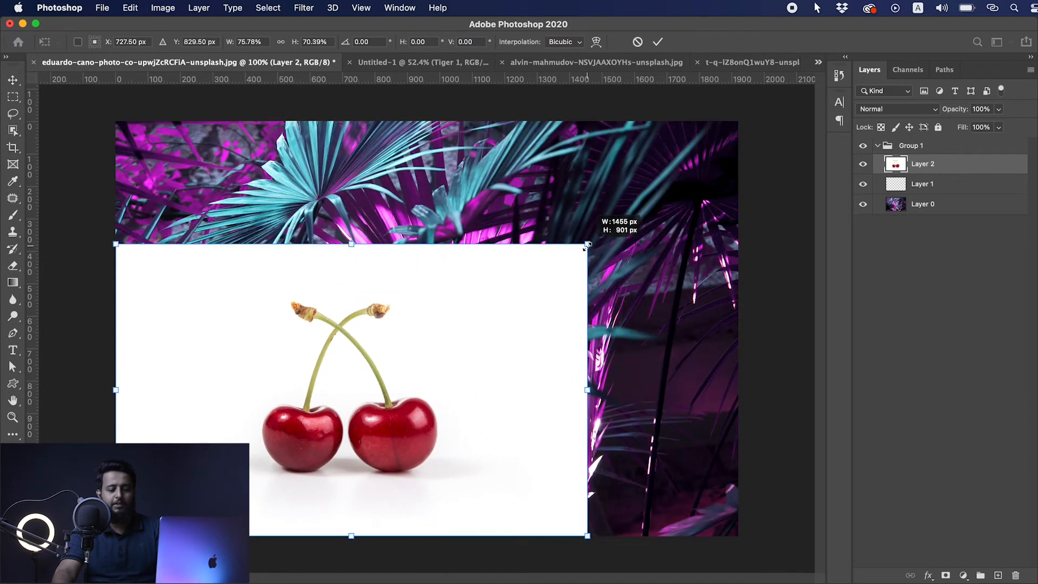
{"action": "key", "text": "Return"}
{"action": "left_click_drag", "start_coordinate": [440, 363], "coordinate": [565, 253]}
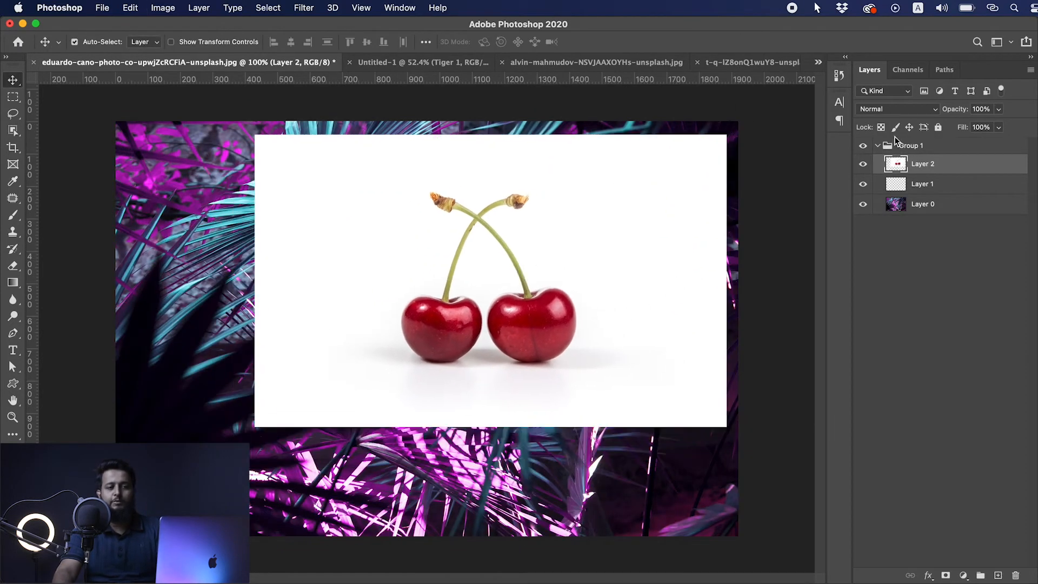
- Collapse and re-expand the group, and switch the cherry layer's visibility off and back on
{"action": "left_click", "coordinate": [876, 146]}
{"action": "left_click", "coordinate": [876, 146]}
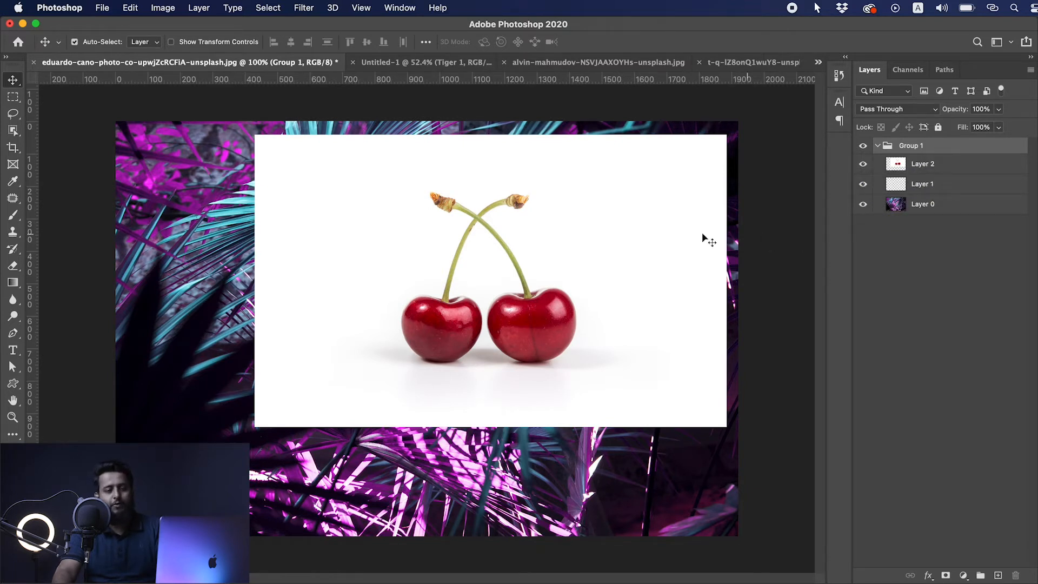
{"action": "left_click", "coordinate": [549, 300]}
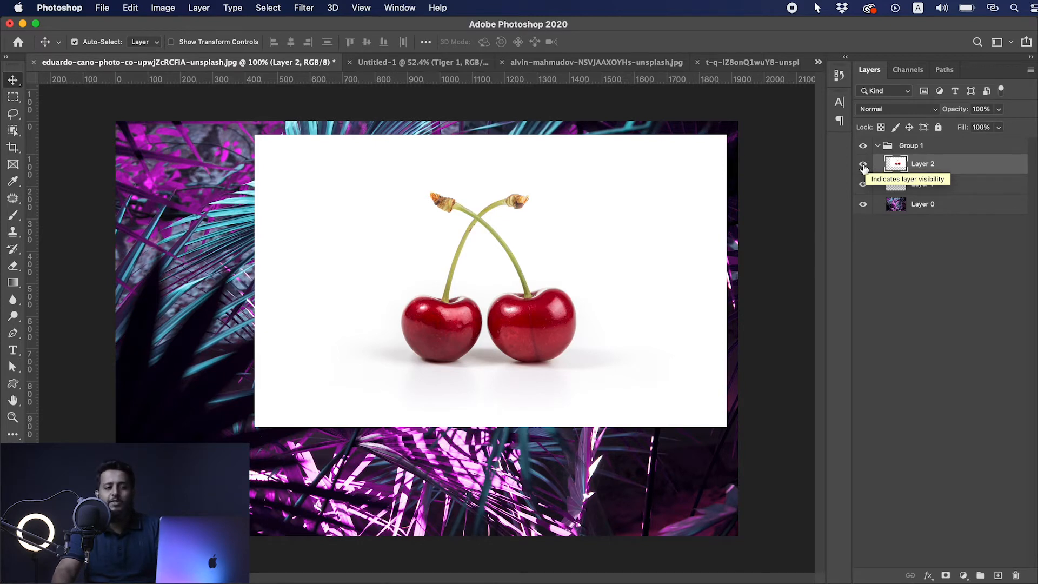
{"action": "left_click", "coordinate": [863, 167]}
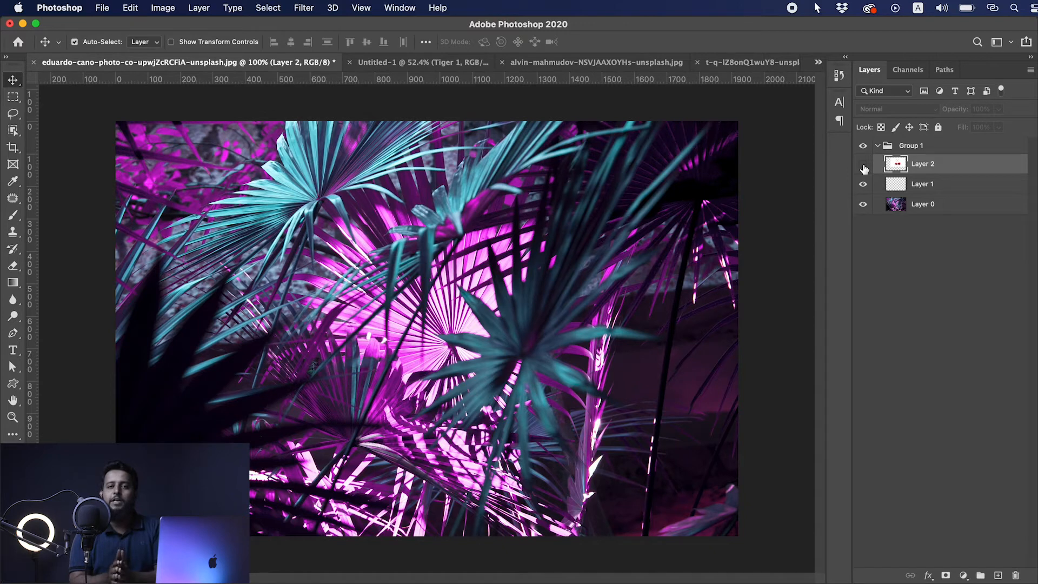
{"action": "left_click", "coordinate": [863, 165]}
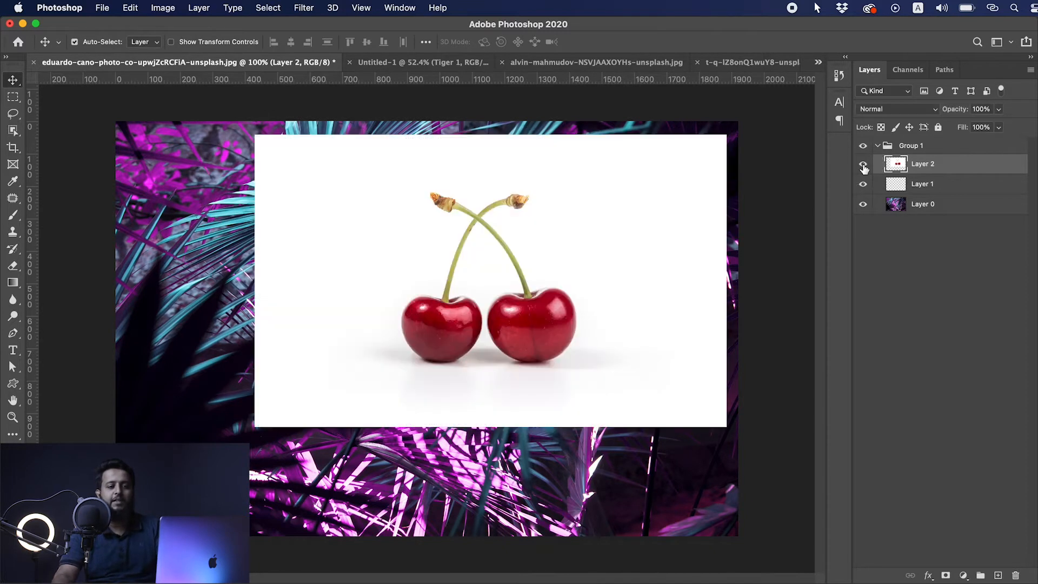
- Collapse Group 1, toggle the visibility of the whole group, and leave it hidden
{"action": "left_click", "coordinate": [877, 146]}
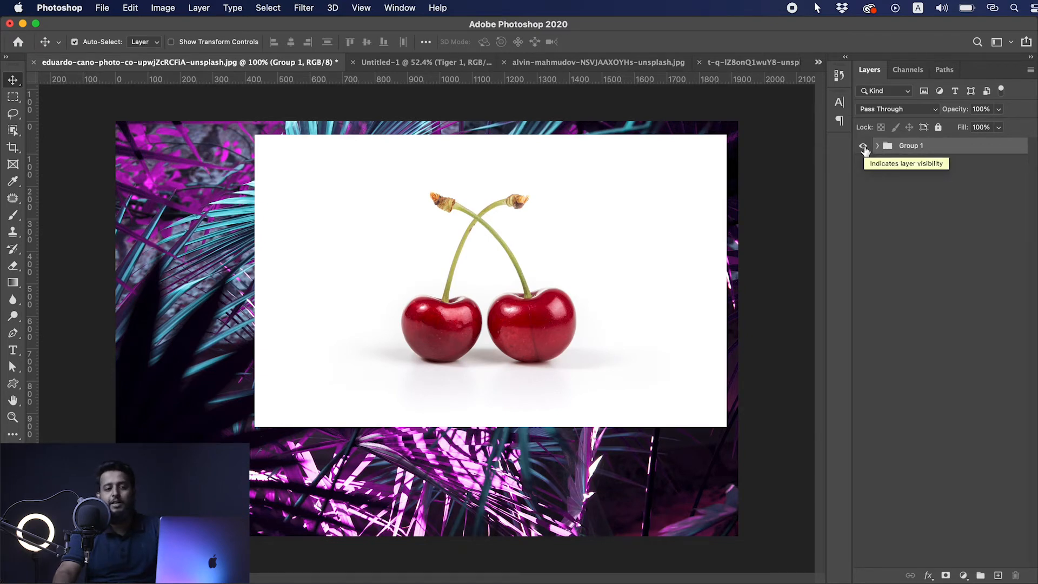
{"action": "left_click", "coordinate": [863, 147]}
{"action": "left_click", "coordinate": [863, 147]}
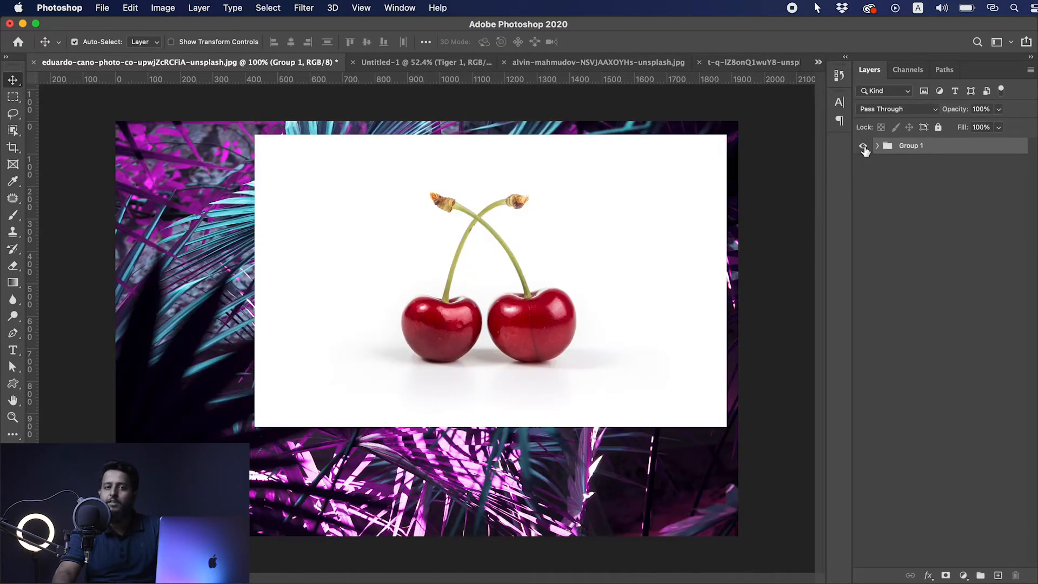
{"action": "left_click", "coordinate": [863, 146]}
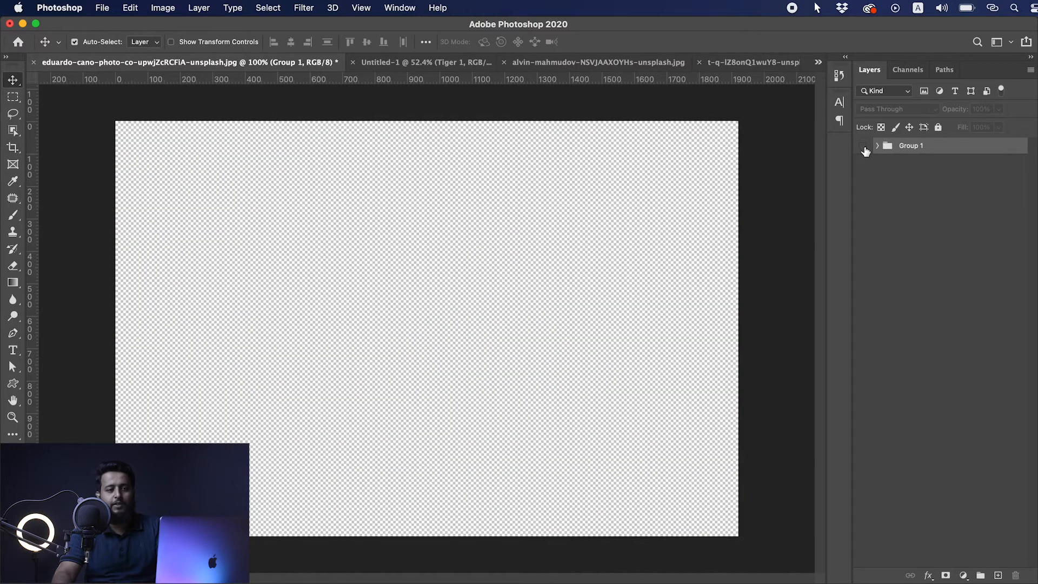
- Show Group 1 again, expand it, and select the cherry layer inside it
{"action": "left_click", "coordinate": [863, 147]}
{"action": "left_click", "coordinate": [877, 146]}
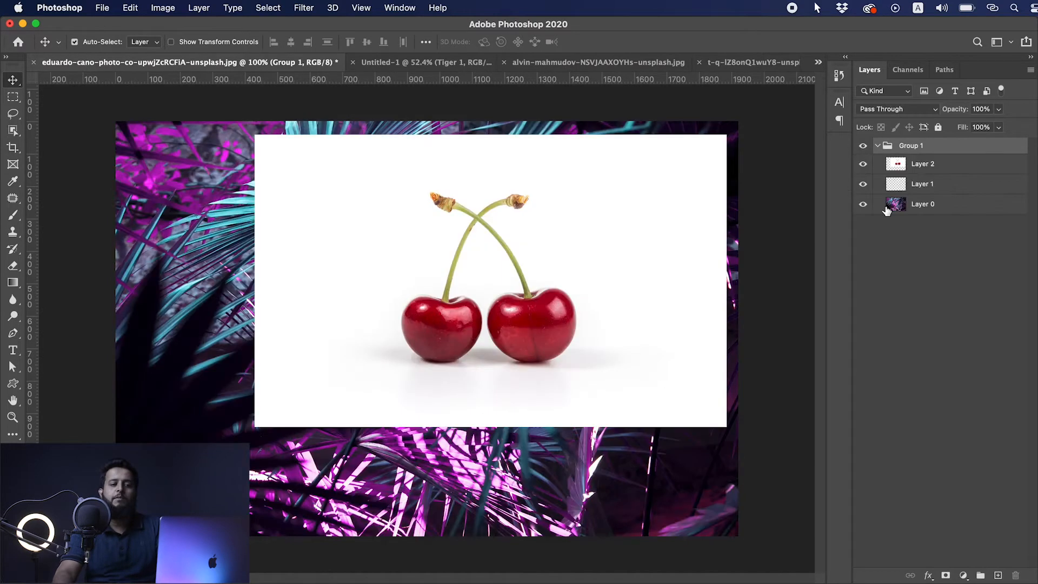
{"action": "left_click", "coordinate": [932, 171]}
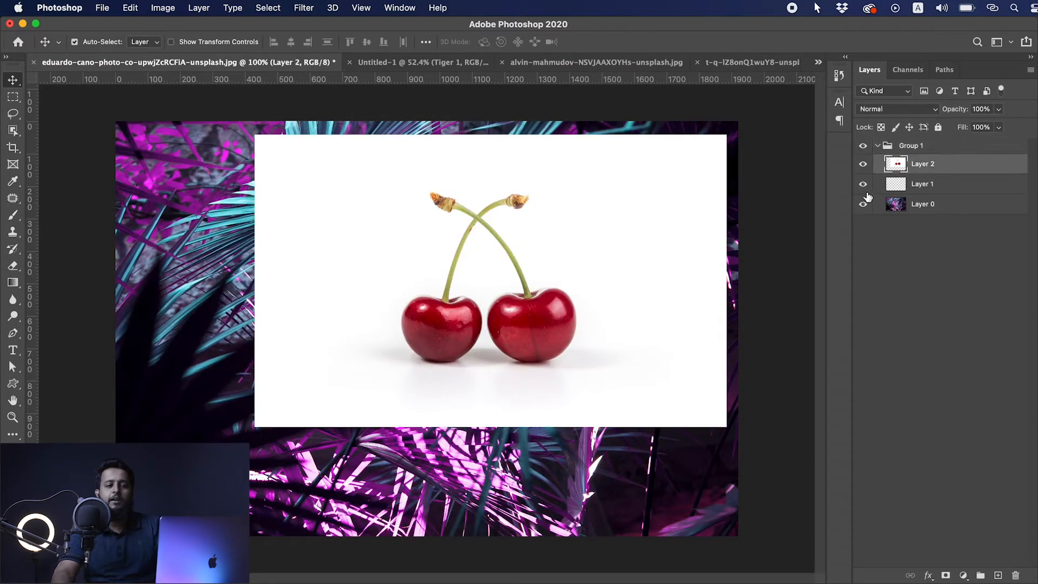
- Lower the cherry layer's opacity to 48% and vary it further to show the palm picture through it
{"action": "left_click", "coordinate": [999, 110]}
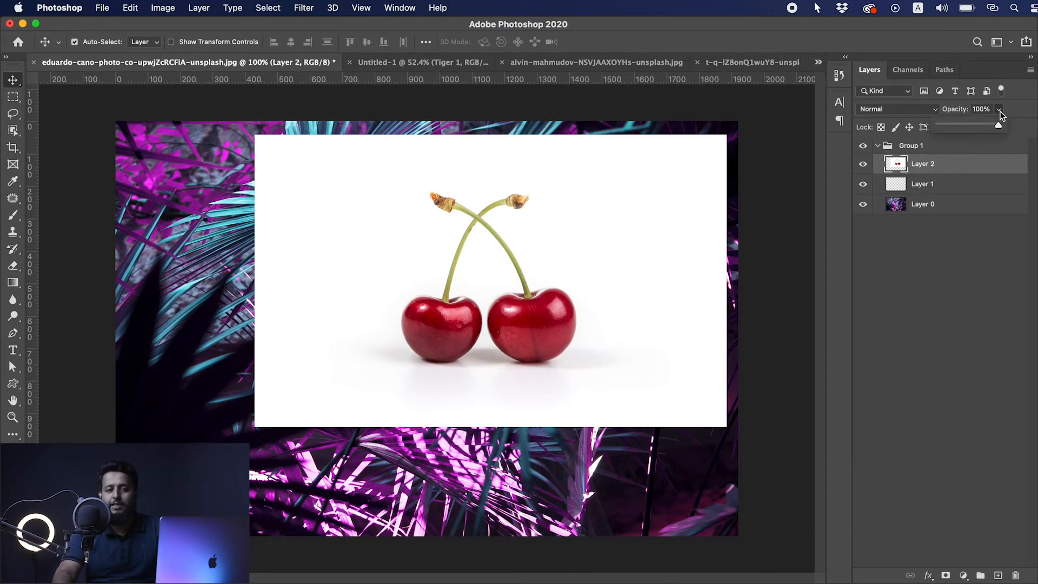
{"action": "left_click_drag", "start_coordinate": [997, 127], "coordinate": [971, 126]}
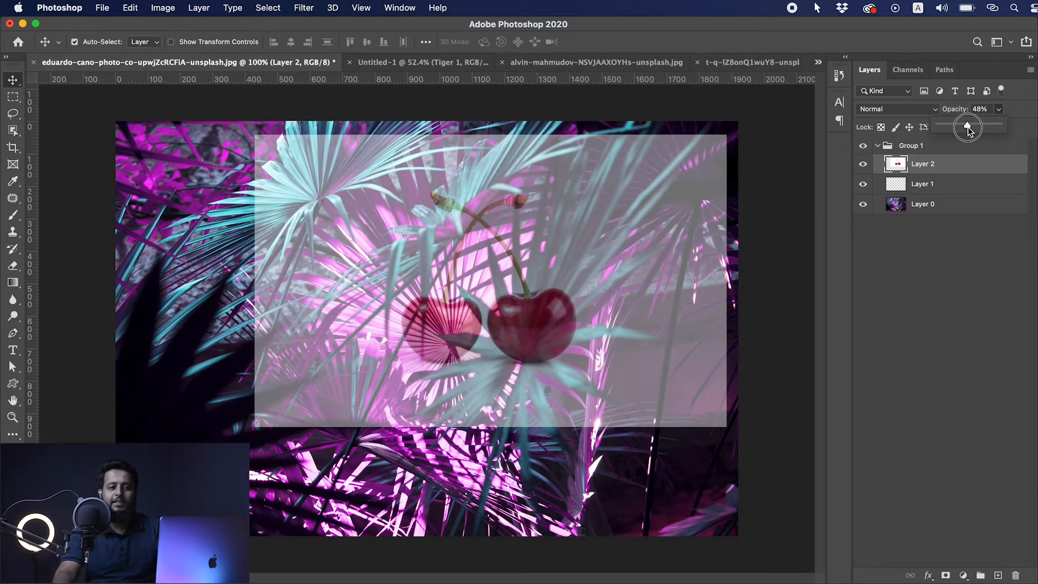
{"action": "left_click_drag", "start_coordinate": [978, 129], "coordinate": [944, 129]}
{"action": "key", "text": "Escape"}
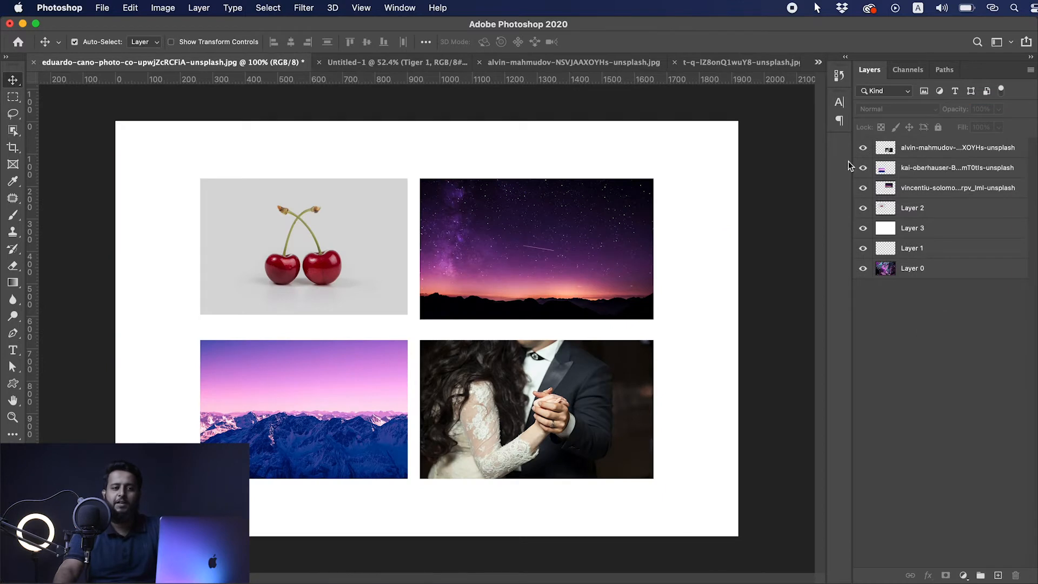
- Select the cherry layer, Layer 2, in the four-picture layout and lock its transparent pixels
{"action": "left_click", "coordinate": [941, 155]}
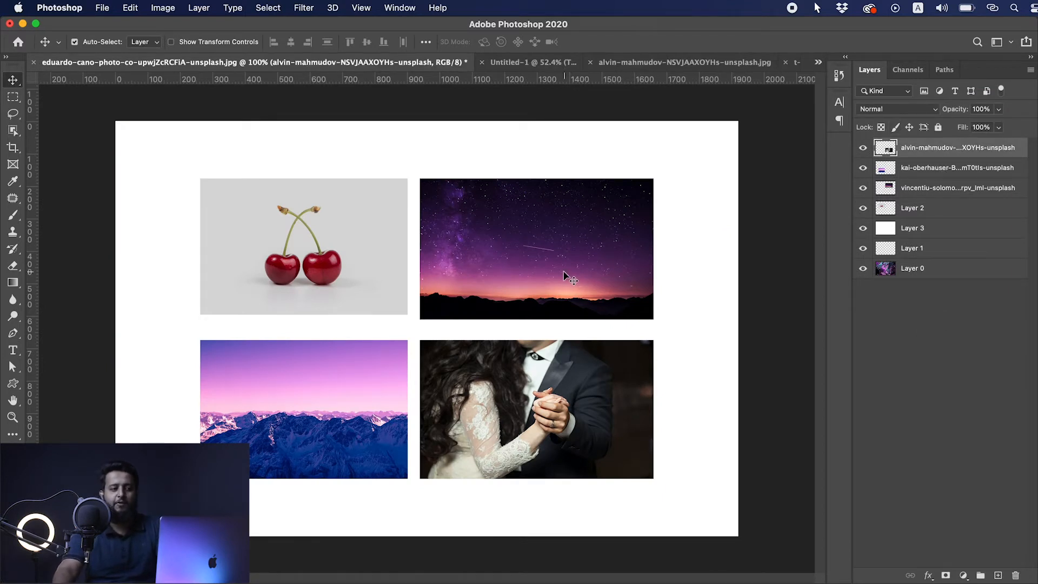
{"action": "left_click", "coordinate": [292, 270]}
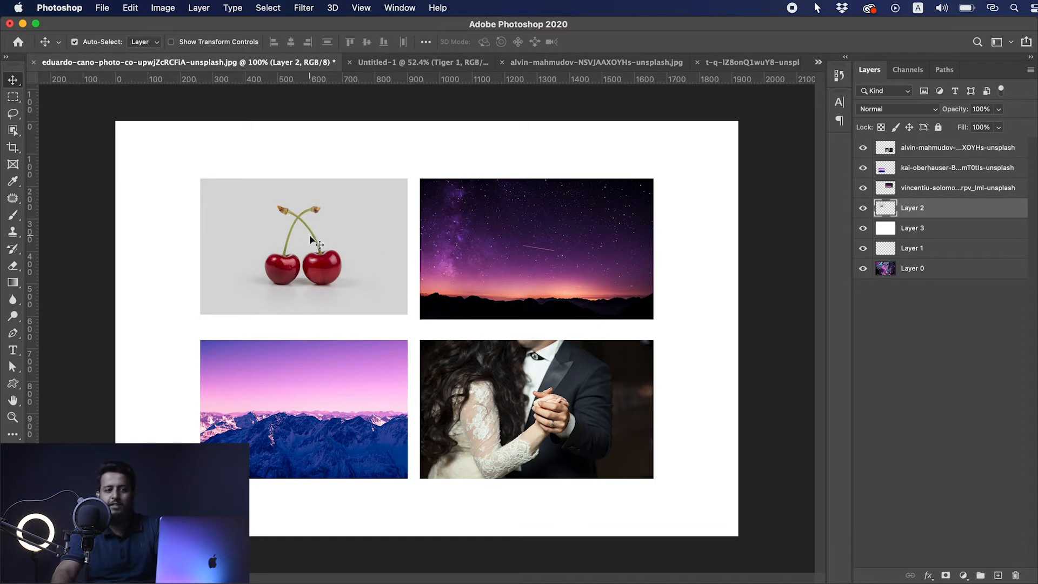
{"action": "left_click", "coordinate": [881, 128]}
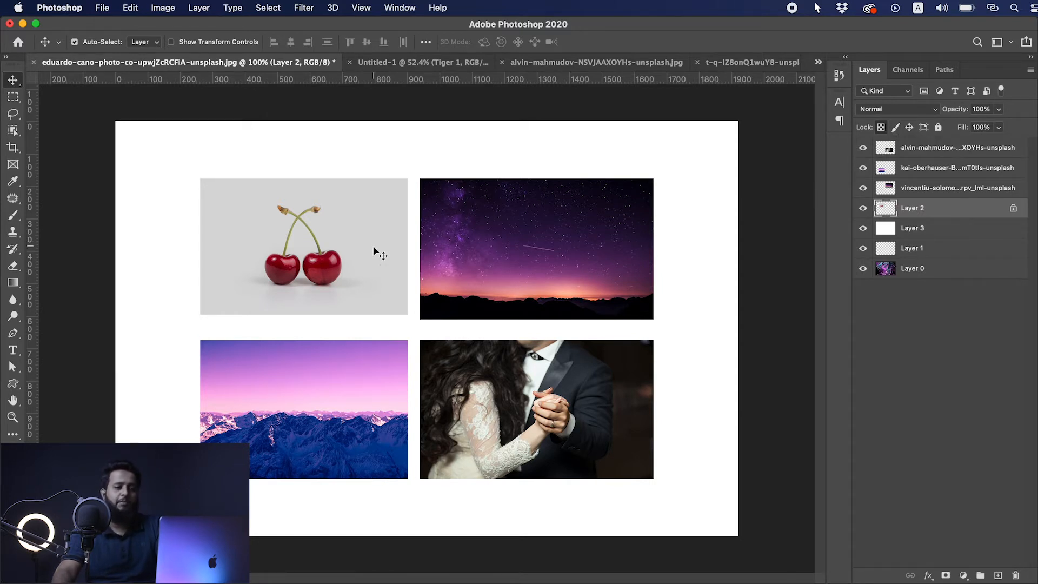
- Move the locked cherry picture about 15 px down, scale it to about 106%, and undo the scaling
{"action": "left_click_drag", "start_coordinate": [334, 249], "coordinate": [361, 270]}
{"action": "key", "text": "super+t"}
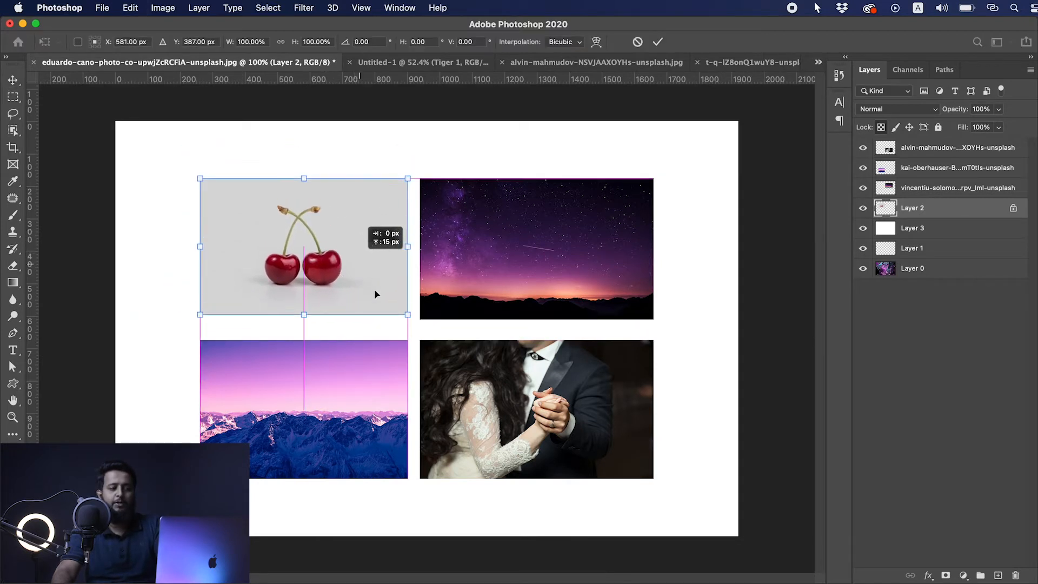
{"action": "mouse_move", "coordinate": [408, 314]}
{"action": "left_mouse_down"}
{"action": "mouse_move", "coordinate": [348, 278]}
{"action": "mouse_move", "coordinate": [410, 331]}
{"action": "left_mouse_up"}
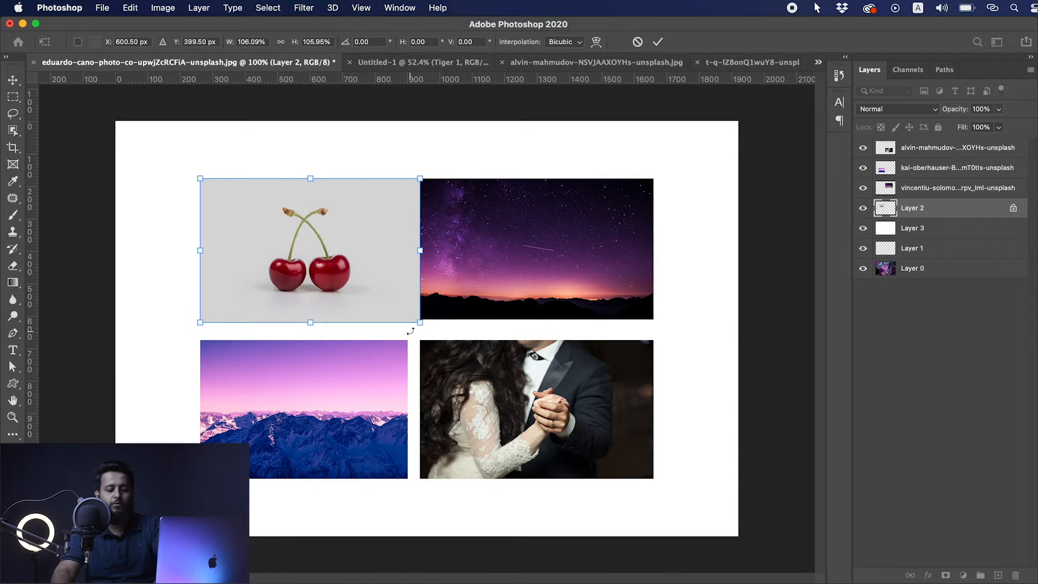
{"action": "key", "text": "Return"}
{"action": "left_click_drag", "start_coordinate": [379, 280], "coordinate": [351, 275]}
{"action": "key", "text": "super+z"}
{"action": "key", "text": "super+z"}
{"action": "key", "text": "super+z"}
{"action": "key", "text": "super+t"}
{"action": "left_click", "coordinate": [454, 261]}
- Activate the Brush tool and set its size to 100 px
{"action": "left_click", "coordinate": [13, 215]}
{"action": "left_click", "coordinate": [46, 215]}
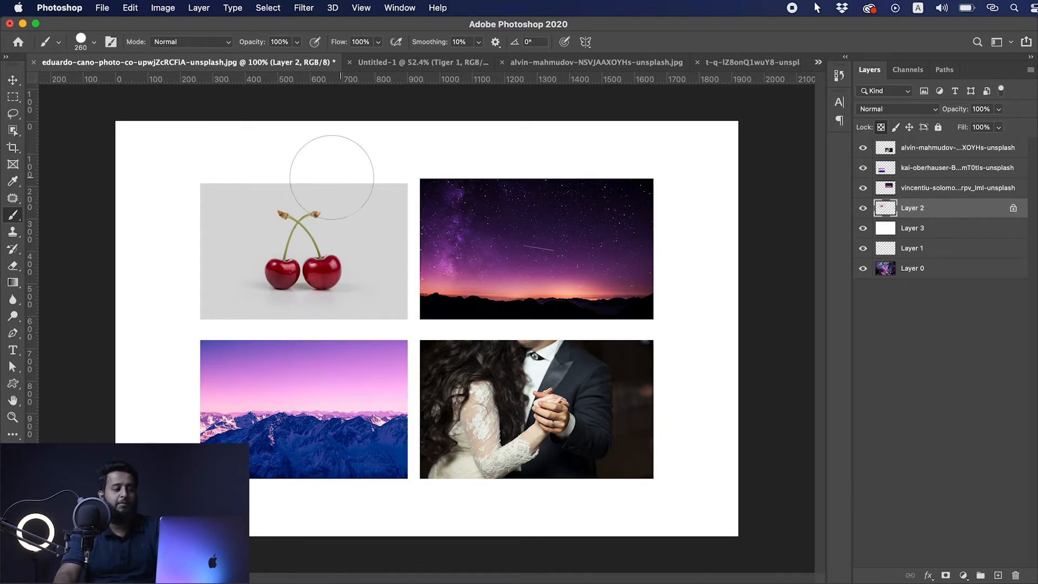
{"action": "key", "text": "bracketleft"}
{"action": "key", "text": "bracketleft"}
{"action": "key", "text": "bracketleft"}
{"action": "key", "text": "bracketleft"}
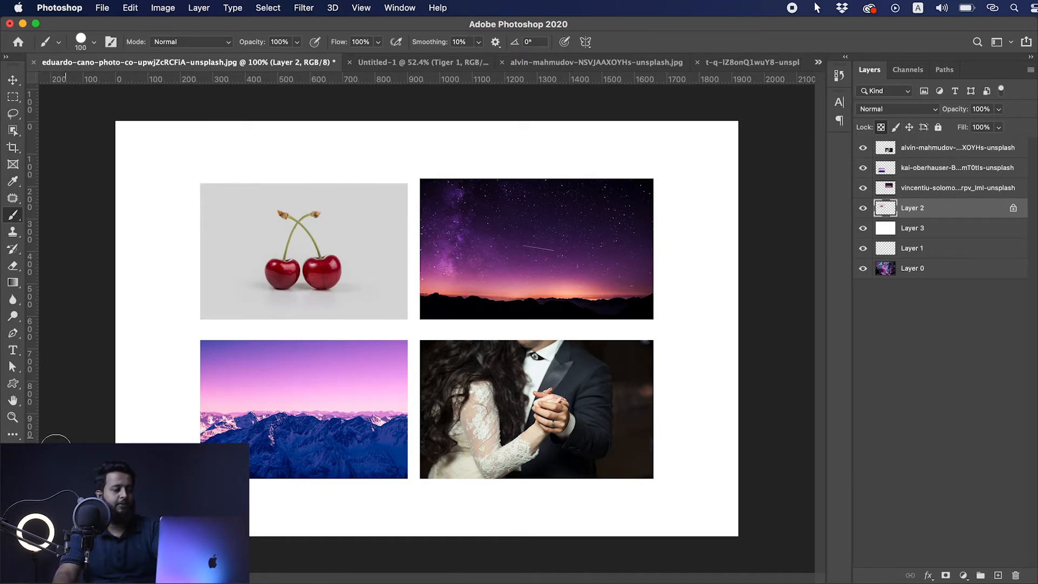
- Set the foreground color to red, paint across the upper-left part of the cherry picture, and undo the stroke
{"action": "left_click", "coordinate": [10, 459]}
{"action": "left_click_drag", "start_coordinate": [785, 184], "coordinate": [817, 171]}
{"action": "left_click", "coordinate": [909, 165]}
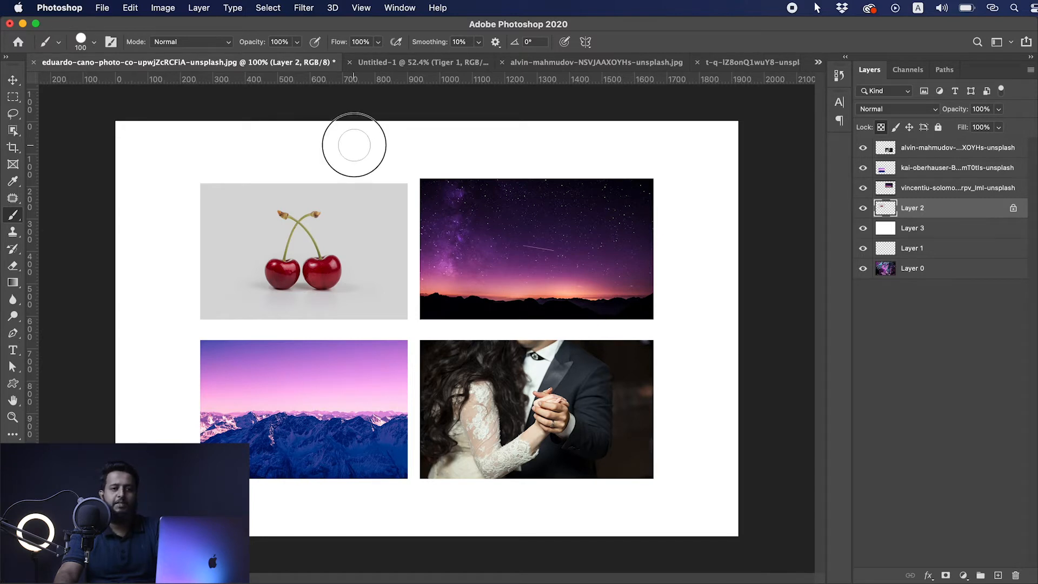
{"action": "mouse_move", "coordinate": [354, 144]}
{"action": "left_mouse_down"}
{"action": "mouse_move", "coordinate": [197, 288]}
{"action": "mouse_move", "coordinate": [310, 175]}
{"action": "mouse_move", "coordinate": [173, 265]}
{"action": "mouse_move", "coordinate": [260, 186]}
{"action": "mouse_move", "coordinate": [188, 202]}
{"action": "mouse_move", "coordinate": [238, 186]}
{"action": "mouse_move", "coordinate": [238, 267]}
{"action": "left_mouse_up"}
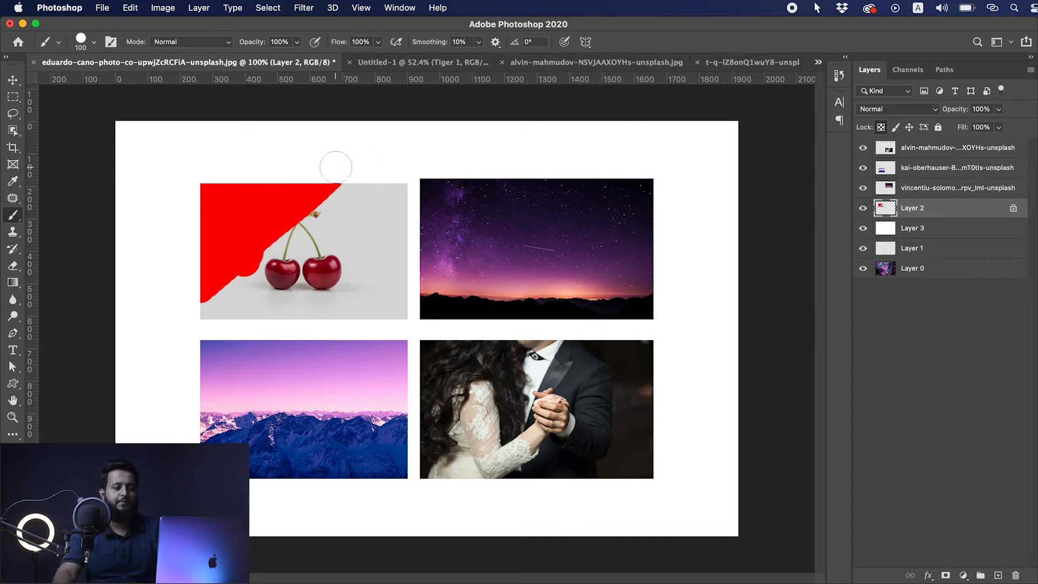
{"action": "key", "text": "super+z"}
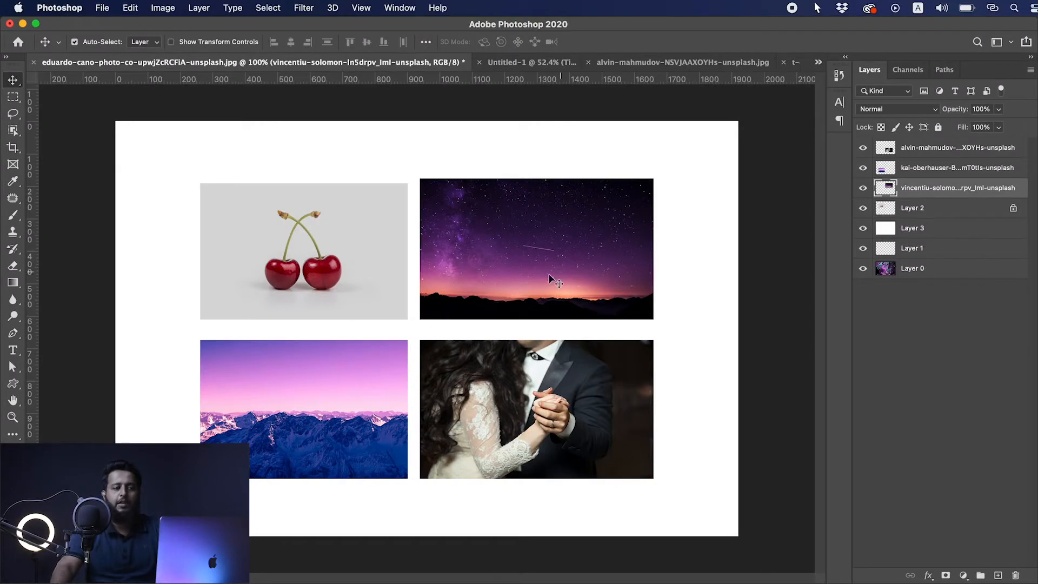
- Lock the starry-sky layer's image pixels, then test moving and scaling the picture and undo each change
{"action": "left_click", "coordinate": [896, 129]}
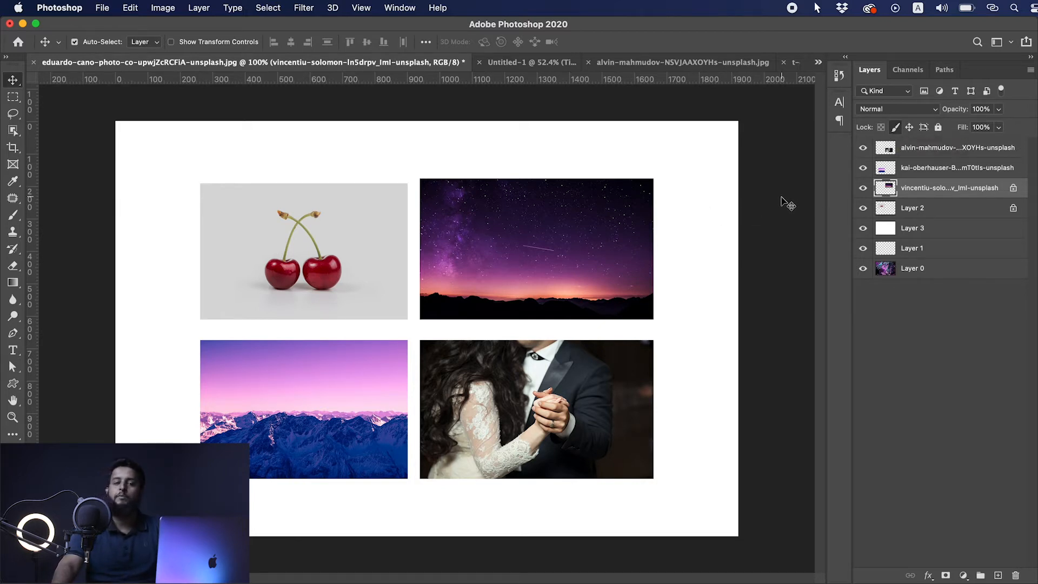
{"action": "left_click_drag", "start_coordinate": [611, 226], "coordinate": [699, 201]}
{"action": "key", "text": "super+z"}
{"action": "left_click_drag", "start_coordinate": [562, 273], "coordinate": [593, 226]}
{"action": "key", "text": "super+z"}
{"action": "key", "text": "super+t"}
{"action": "left_click_drag", "start_coordinate": [655, 182], "coordinate": [685, 170]}
{"action": "key", "text": "super+z"}
{"action": "key", "text": "Escape"}
{"action": "left_click_drag", "start_coordinate": [575, 258], "coordinate": [587, 255]}
{"action": "key", "text": "super+z"}
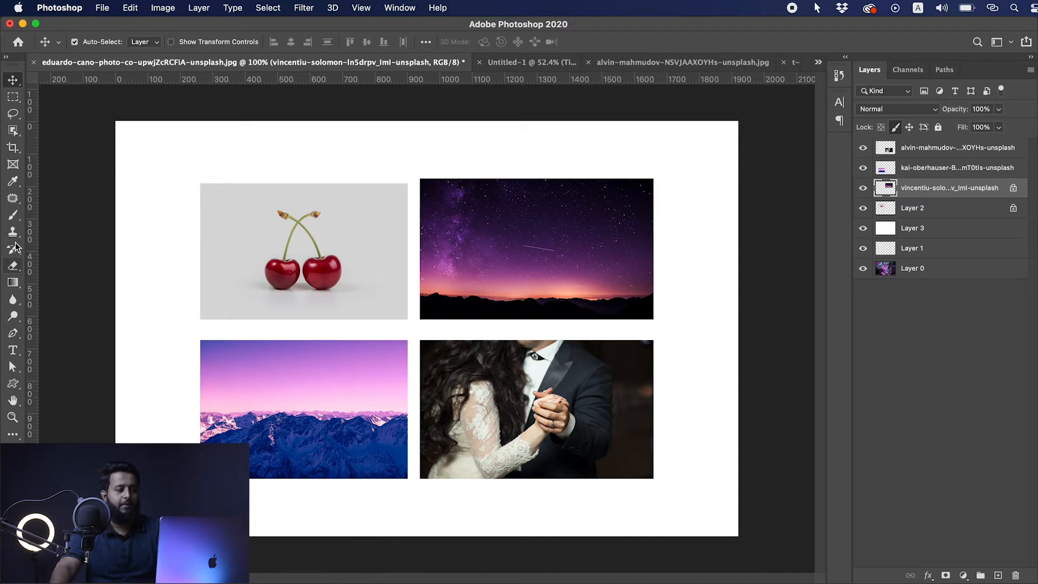
- Try to paint on the pixel-locked starry-sky picture with the Brush tool
{"action": "left_click", "coordinate": [12, 215]}
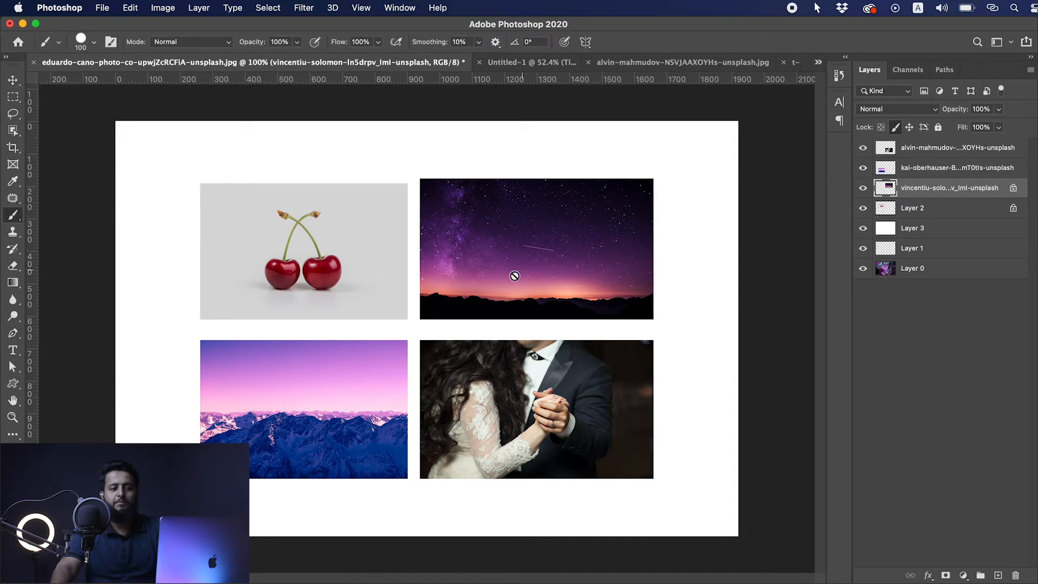
{"action": "left_click", "coordinate": [567, 217]}
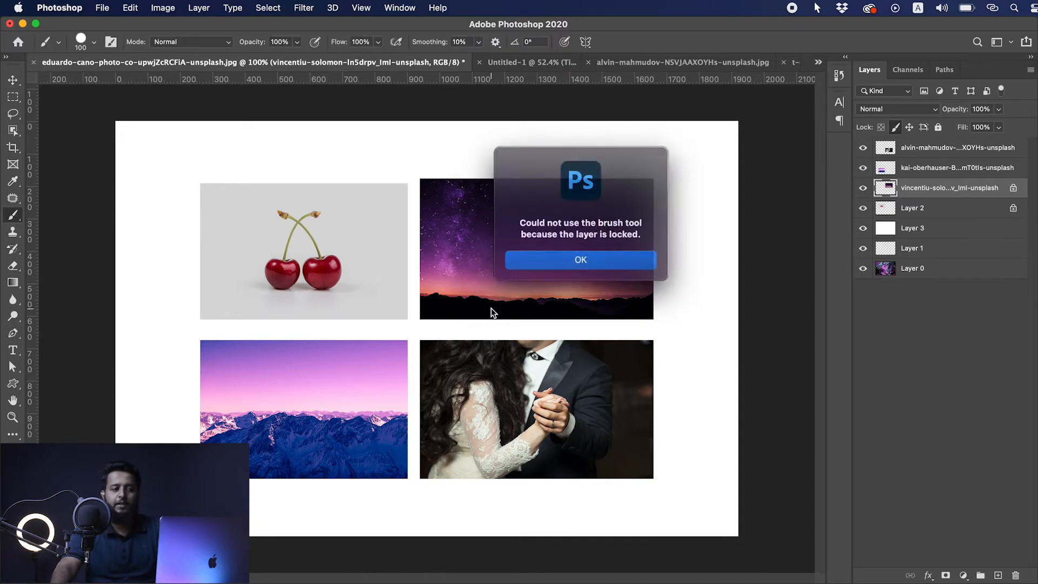
{"action": "left_click", "coordinate": [562, 259]}
{"action": "left_click", "coordinate": [542, 276]}
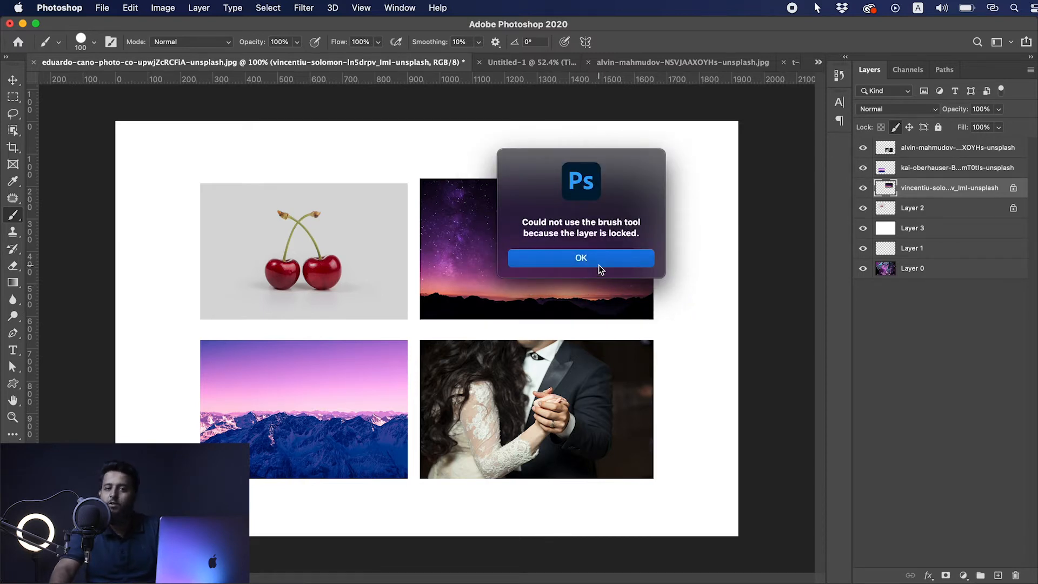
{"action": "left_click", "coordinate": [600, 264]}
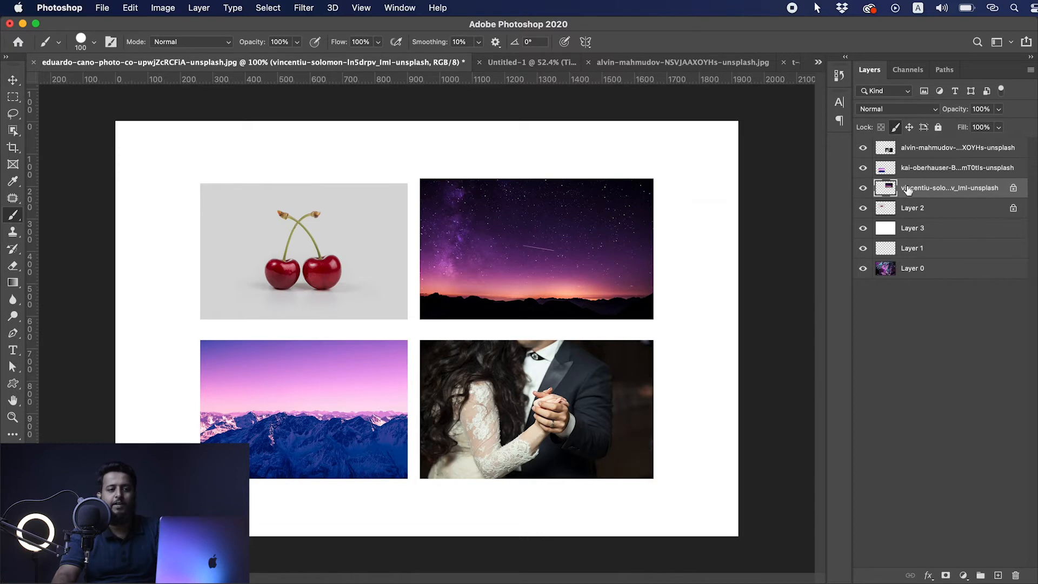
- Lock the purple mountain layer's position, try to move it, and shift the white background layer away and back
{"action": "key", "text": "v"}
{"action": "left_click", "coordinate": [335, 383]}
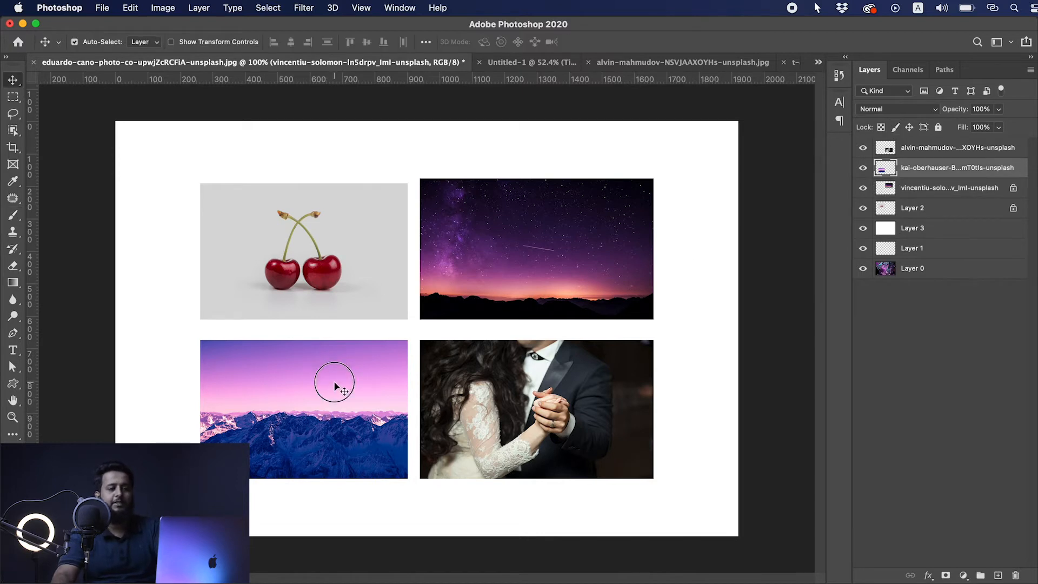
{"action": "left_click", "coordinate": [910, 128]}
{"action": "left_click_drag", "start_coordinate": [356, 398], "coordinate": [265, 414]}
{"action": "left_click_drag", "start_coordinate": [173, 361], "coordinate": [230, 320]}
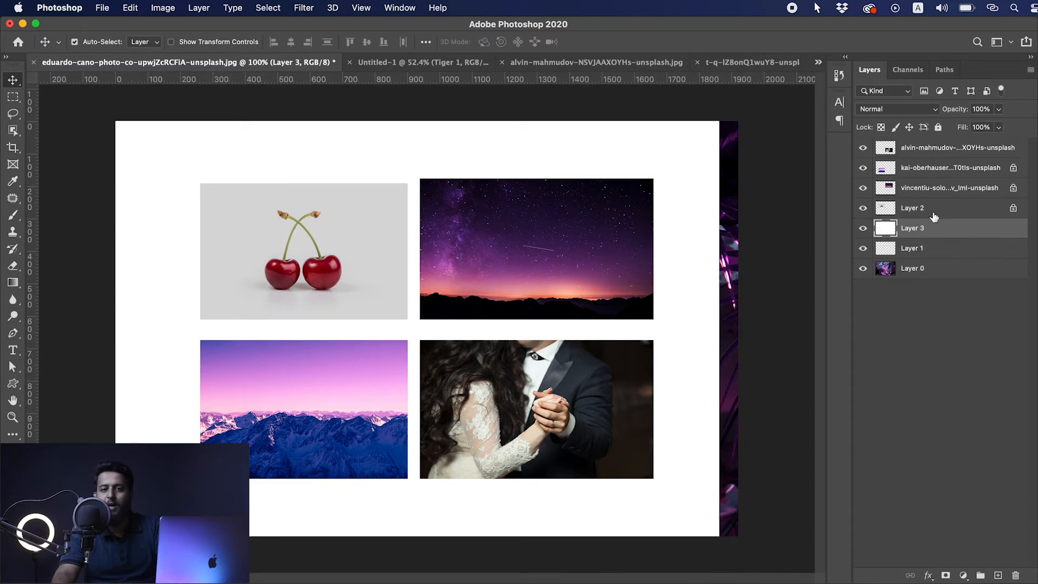
{"action": "left_click_drag", "start_coordinate": [693, 144], "coordinate": [716, 167]}
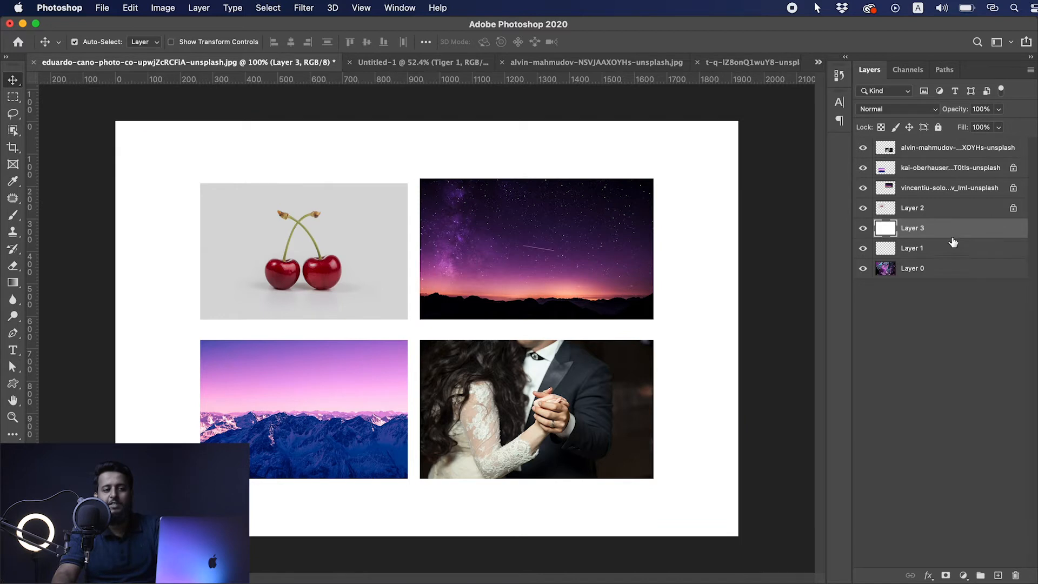
- Select the purple mountain layer and switch its position lock off and back on
{"action": "left_click", "coordinate": [922, 173]}
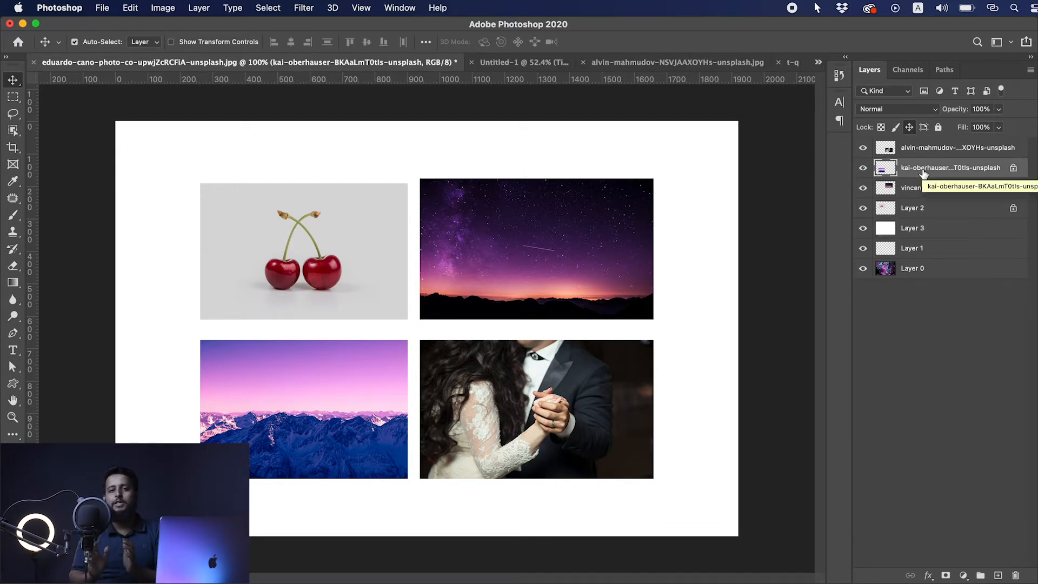
{"action": "left_click", "coordinate": [329, 396]}
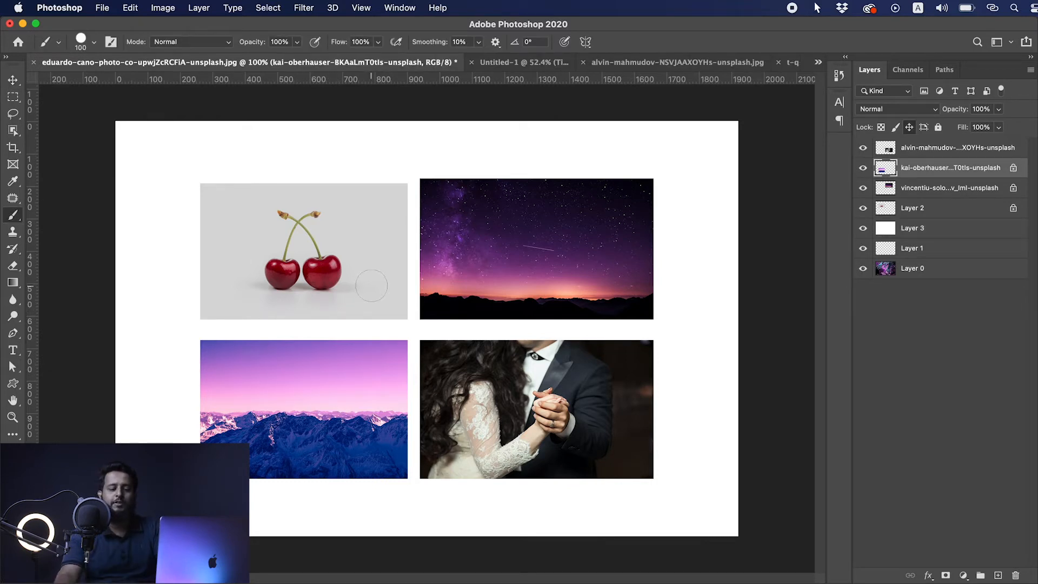
{"action": "key", "text": "v"}
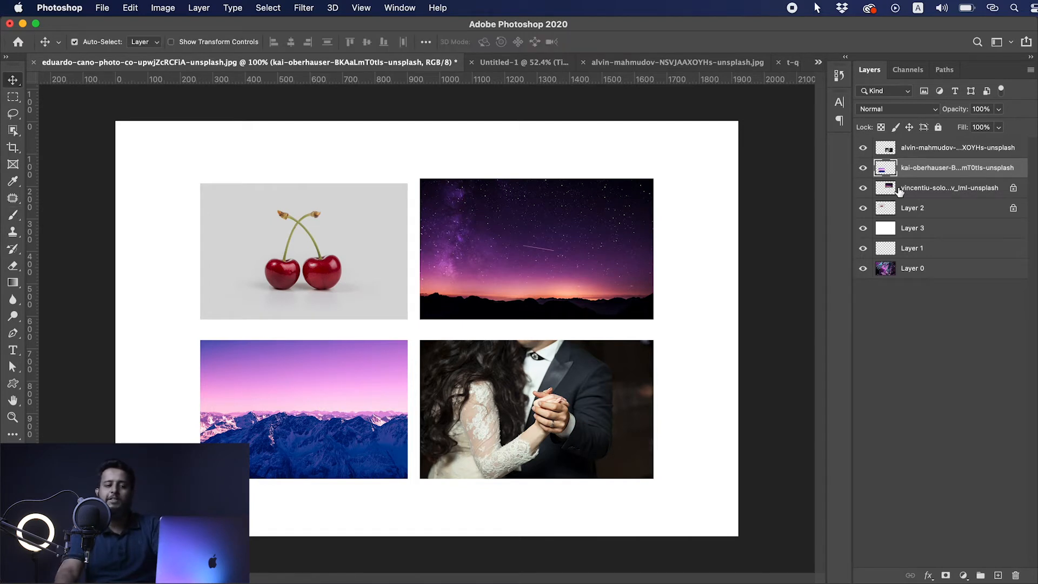
{"action": "key", "text": "slash"}
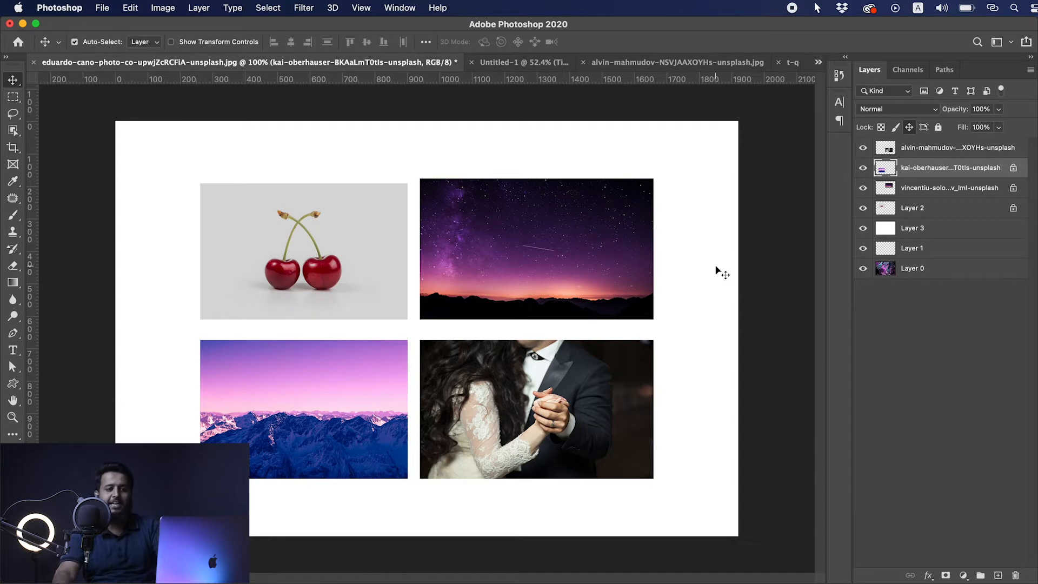
- Brush red over the position-locked mountain picture, undo it, and paint again with transparent pixels locked too
{"action": "key", "text": "b"}
{"action": "mouse_move", "coordinate": [335, 373]}
{"action": "left_mouse_down"}
{"action": "mouse_move", "coordinate": [223, 401]}
{"action": "mouse_move", "coordinate": [219, 366]}
{"action": "mouse_move", "coordinate": [266, 360]}
{"action": "mouse_move", "coordinate": [355, 376]}
{"action": "mouse_move", "coordinate": [362, 333]}
{"action": "mouse_move", "coordinate": [235, 399]}
{"action": "mouse_move", "coordinate": [222, 366]}
{"action": "mouse_move", "coordinate": [288, 366]}
{"action": "mouse_move", "coordinate": [365, 339]}
{"action": "mouse_move", "coordinate": [333, 339]}
{"action": "mouse_move", "coordinate": [206, 400]}
{"action": "mouse_move", "coordinate": [189, 368]}
{"action": "mouse_move", "coordinate": [322, 378]}
{"action": "left_mouse_up"}
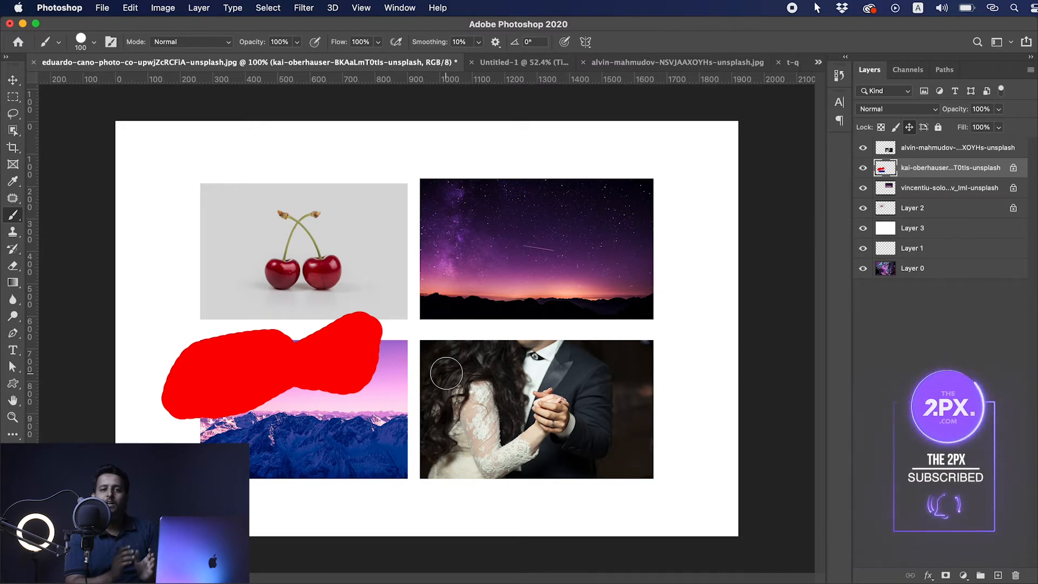
{"action": "key", "text": "super+z"}
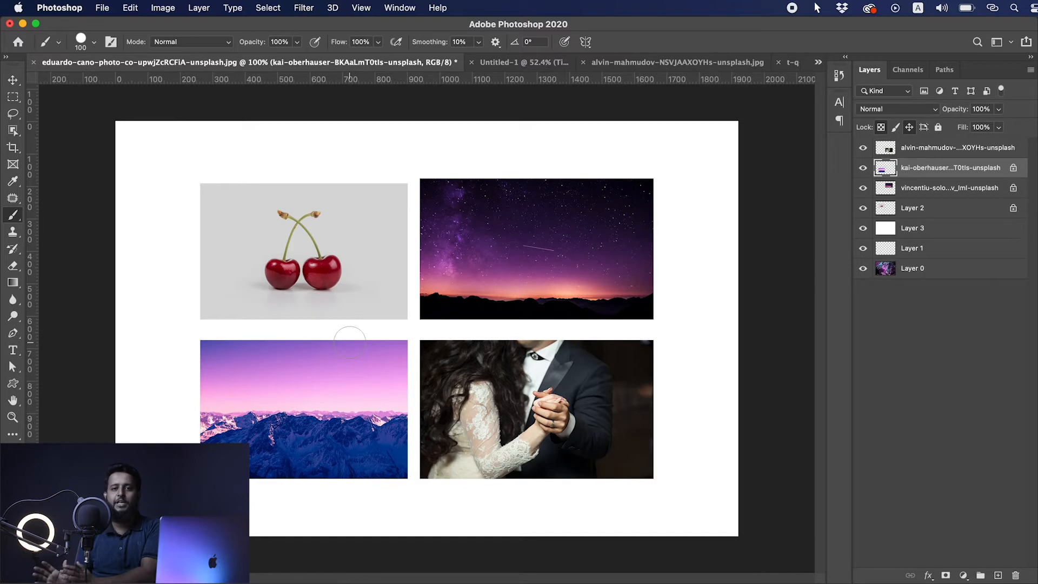
{"action": "mouse_move", "coordinate": [350, 342]}
{"action": "left_mouse_down"}
{"action": "mouse_move", "coordinate": [219, 345]}
{"action": "mouse_move", "coordinate": [195, 355]}
{"action": "mouse_move", "coordinate": [187, 426]}
{"action": "mouse_move", "coordinate": [292, 359]}
{"action": "mouse_move", "coordinate": [374, 327]}
{"action": "mouse_move", "coordinate": [177, 415]}
{"action": "mouse_move", "coordinate": [266, 341]}
{"action": "mouse_move", "coordinate": [232, 378]}
{"action": "mouse_move", "coordinate": [369, 334]}
{"action": "mouse_move", "coordinate": [419, 335]}
{"action": "mouse_move", "coordinate": [346, 349]}
{"action": "left_mouse_up"}
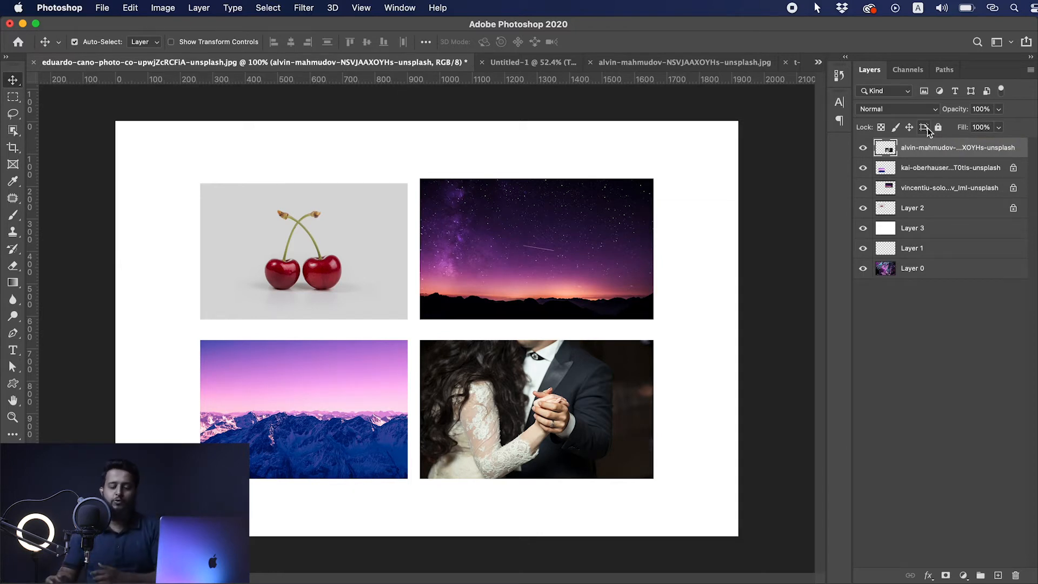
- View the Untitled-1 tiger document, then create a new 1920 × 1080 px document at 72 ppi with artboards enabled
{"action": "left_click", "coordinate": [510, 64]}
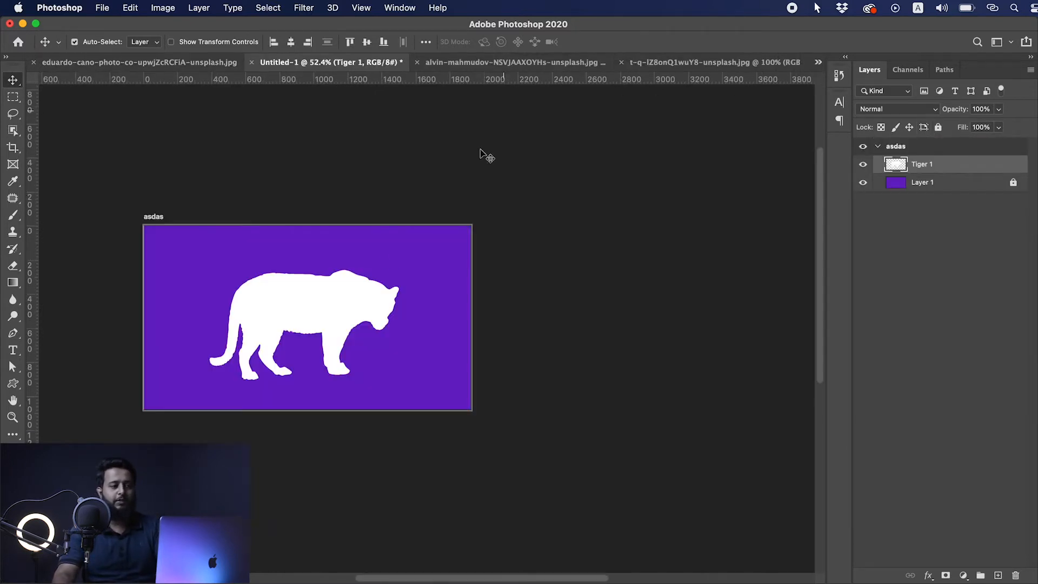
{"action": "scroll", "coordinate": [297, 371], "scroll_direction": "up", "scroll_amount": 2}
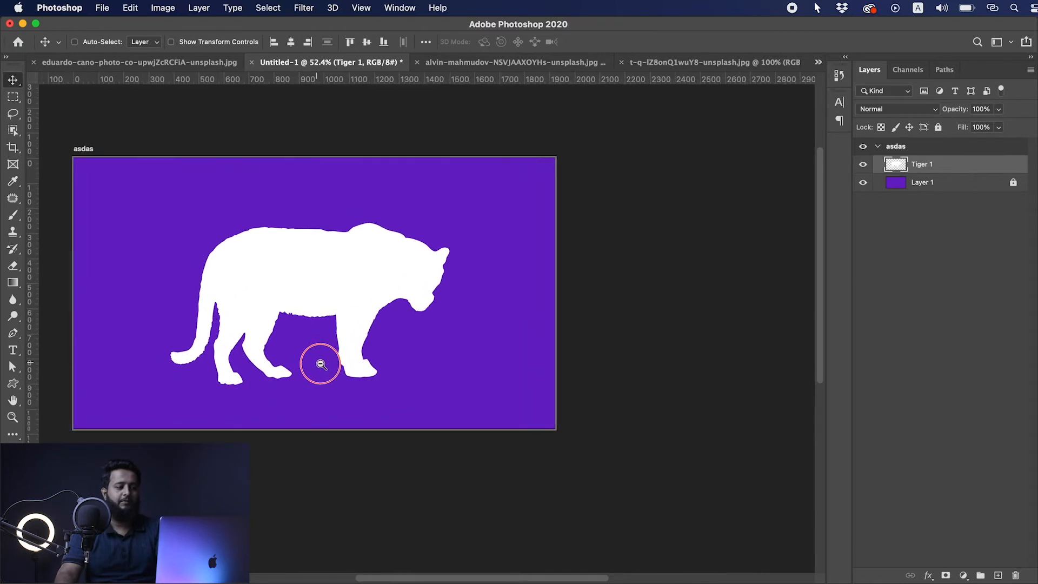
{"action": "key", "text": "super+n"}
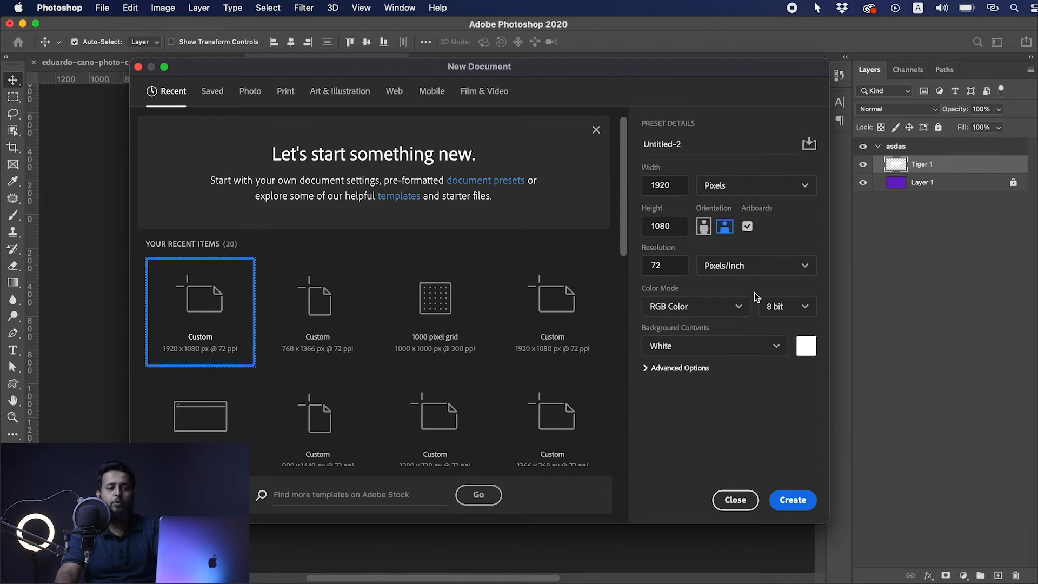
{"action": "left_click", "coordinate": [793, 499]}
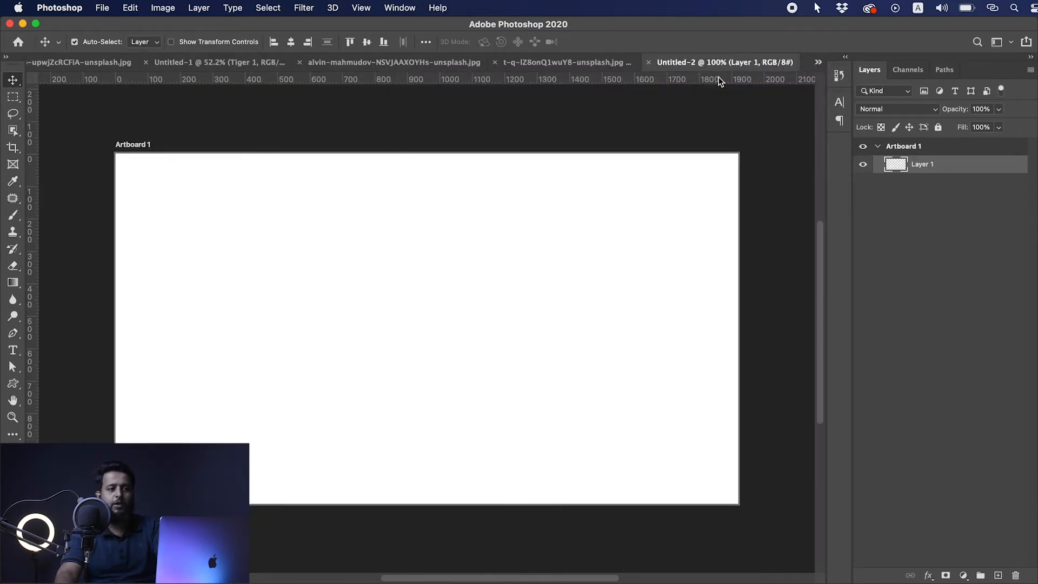
- Close the blank Untitled-2 document and return to the purple tiger artboard in Untitled-1
{"action": "left_click", "coordinate": [649, 62]}
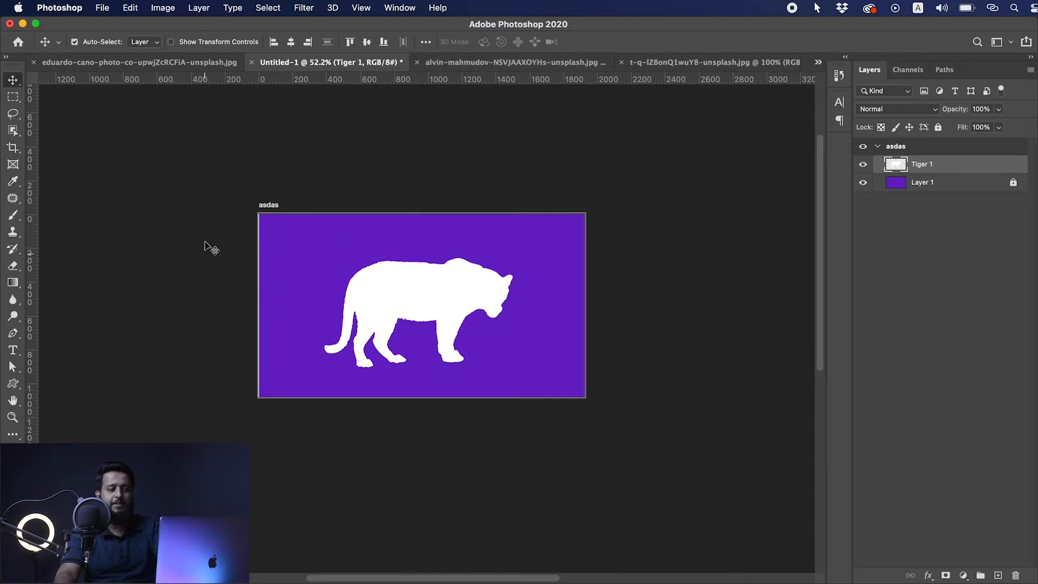
{"action": "scroll", "coordinate": [394, 373], "scroll_direction": "up", "scroll_amount": 3}
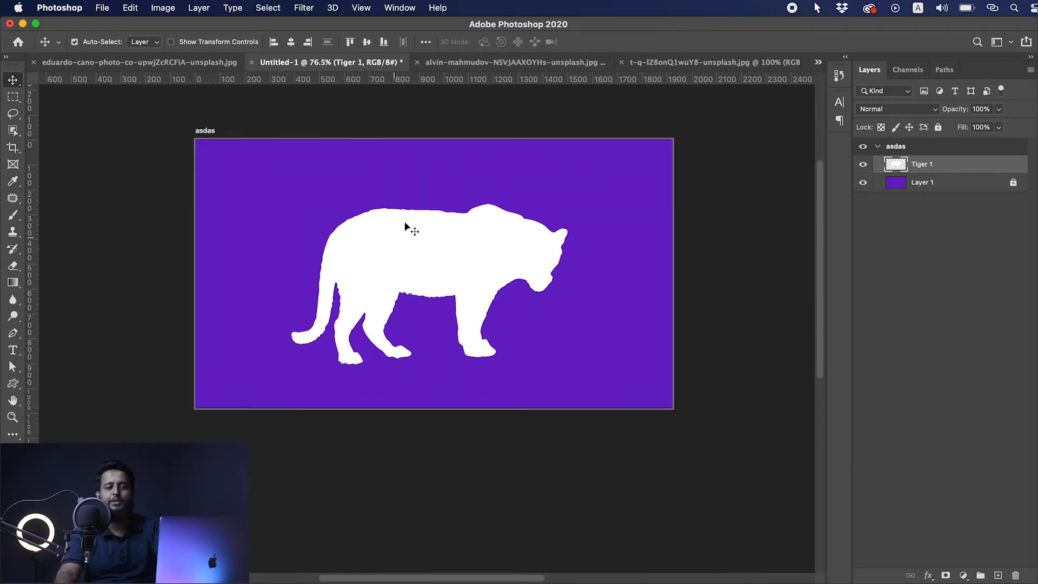
{"action": "left_click_drag", "start_coordinate": [470, 285], "coordinate": [394, 323]}
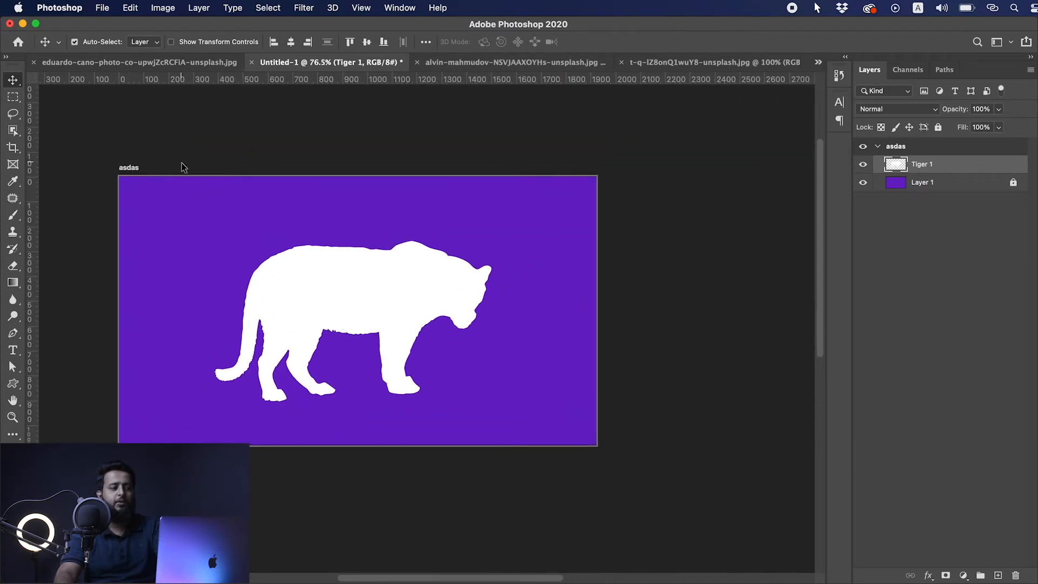
{"action": "scroll", "coordinate": [339, 179], "scroll_direction": "down", "scroll_amount": 3}
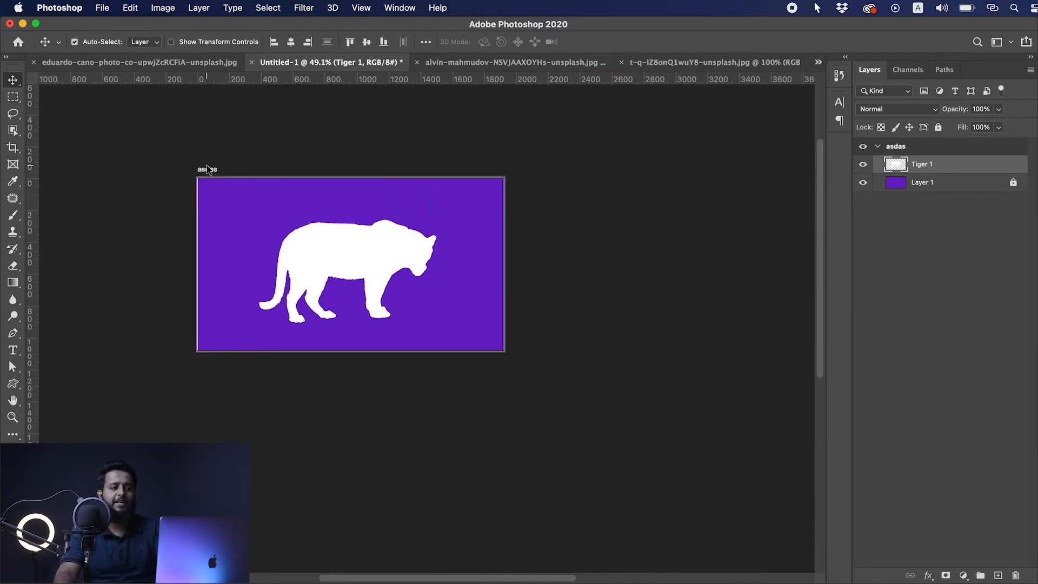
- Duplicate the asdas artboard beside the original, and undo the copy
{"action": "left_click_drag", "start_coordinate": [208, 171], "coordinate": [539, 171]}
{"action": "left_click_drag", "start_coordinate": [513, 291], "coordinate": [409, 296]}
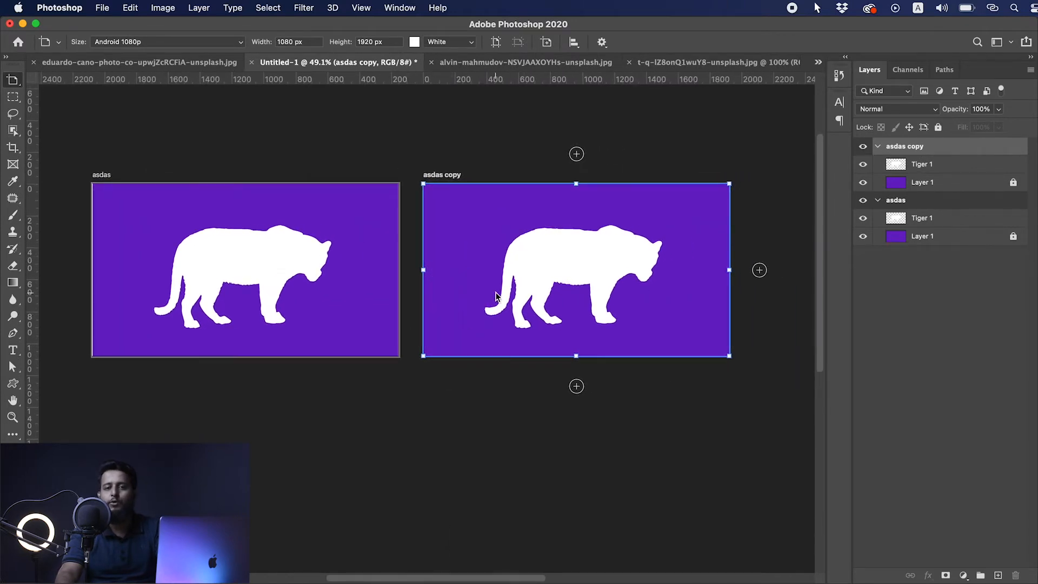
{"action": "key", "text": "super+z"}
{"action": "left_click_drag", "start_coordinate": [204, 359], "coordinate": [317, 353]}
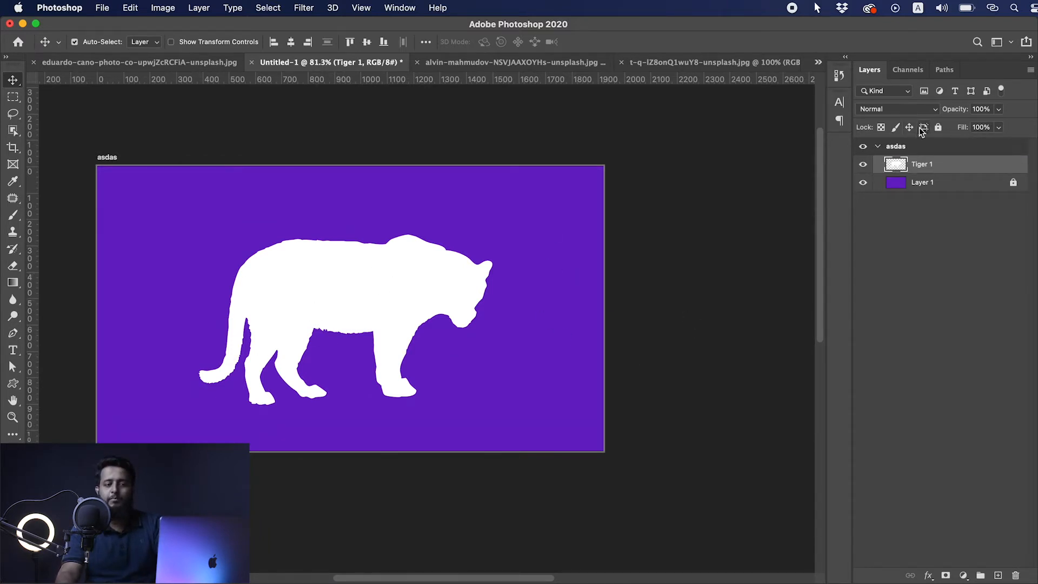
- Move the tiger out of the asdas artboard, select the artboard, and put the tiger back onto it
{"action": "left_click_drag", "start_coordinate": [324, 290], "coordinate": [747, 292]}
{"action": "scroll", "coordinate": [708, 301], "scroll_direction": "down", "scroll_amount": 5}
{"action": "left_click_drag", "start_coordinate": [621, 310], "coordinate": [486, 303]}
{"action": "left_click_drag", "start_coordinate": [550, 300], "coordinate": [604, 286]}
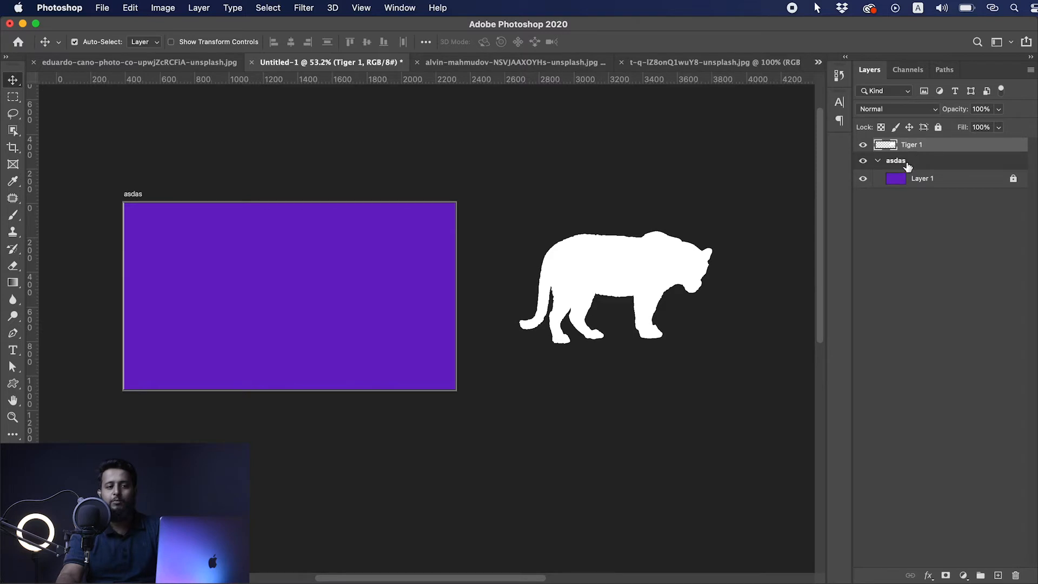
{"action": "left_click", "coordinate": [887, 164]}
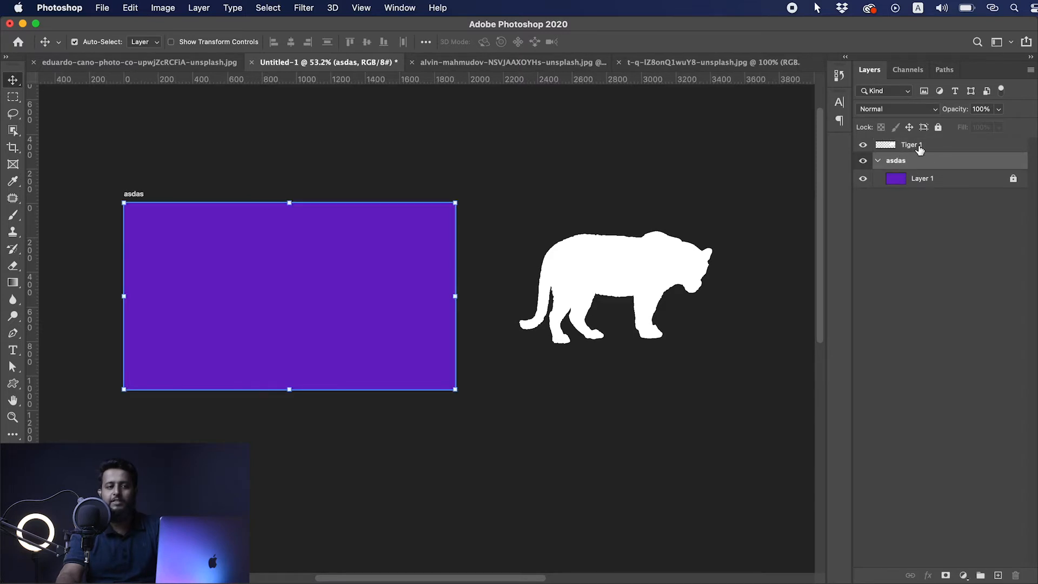
{"action": "left_click_drag", "start_coordinate": [545, 294], "coordinate": [487, 302]}
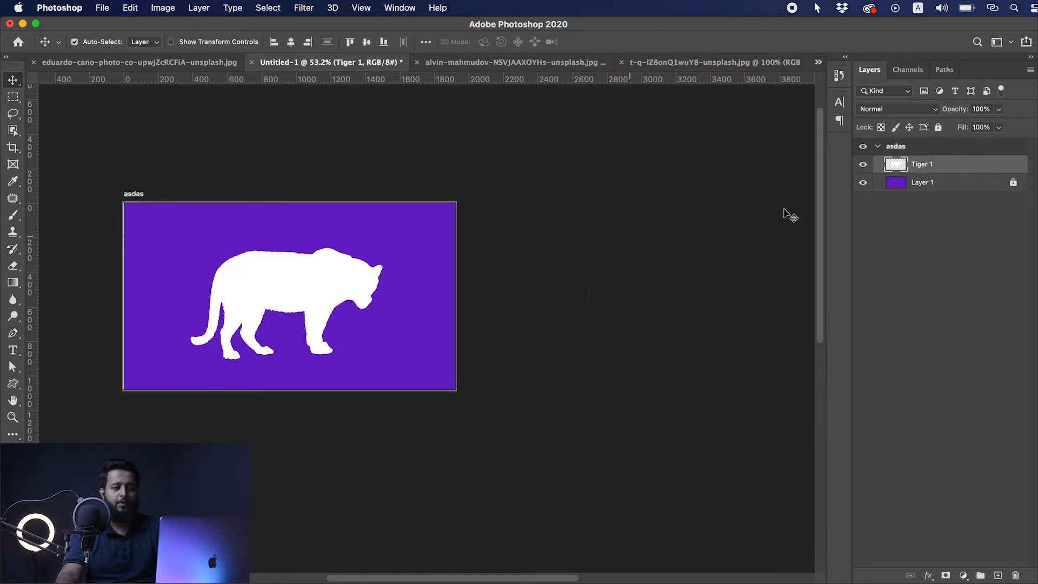
- Lock the Tiger 1 layer against artboard auto-nesting, and shift the tiger slightly down within the artboard
{"action": "left_click", "coordinate": [924, 128]}
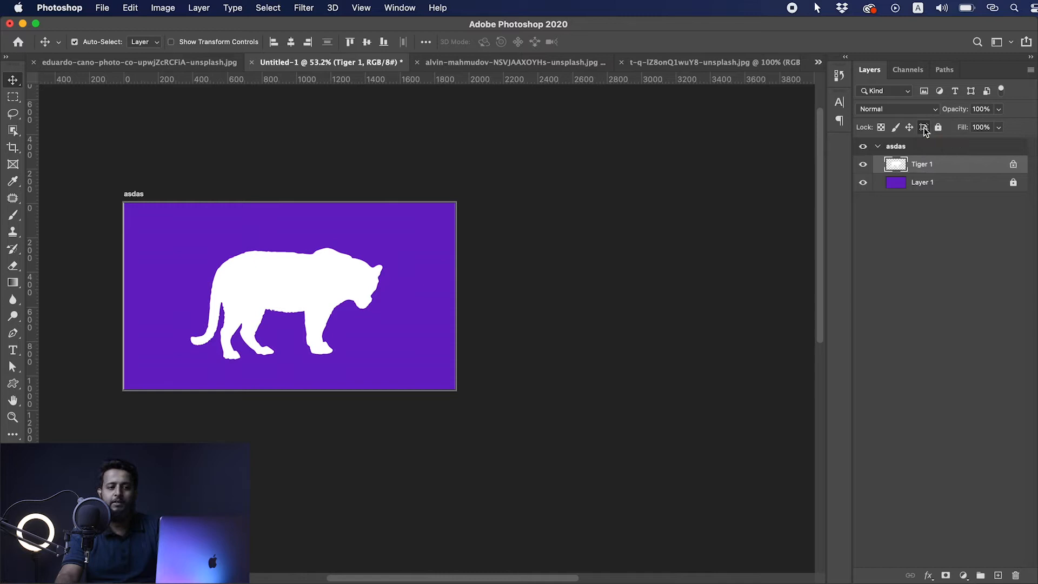
{"action": "mouse_move", "coordinate": [301, 288]}
{"action": "left_mouse_down"}
{"action": "mouse_move", "coordinate": [324, 281]}
{"action": "mouse_move", "coordinate": [291, 269]}
{"action": "mouse_move", "coordinate": [290, 303]}
{"action": "left_mouse_up"}
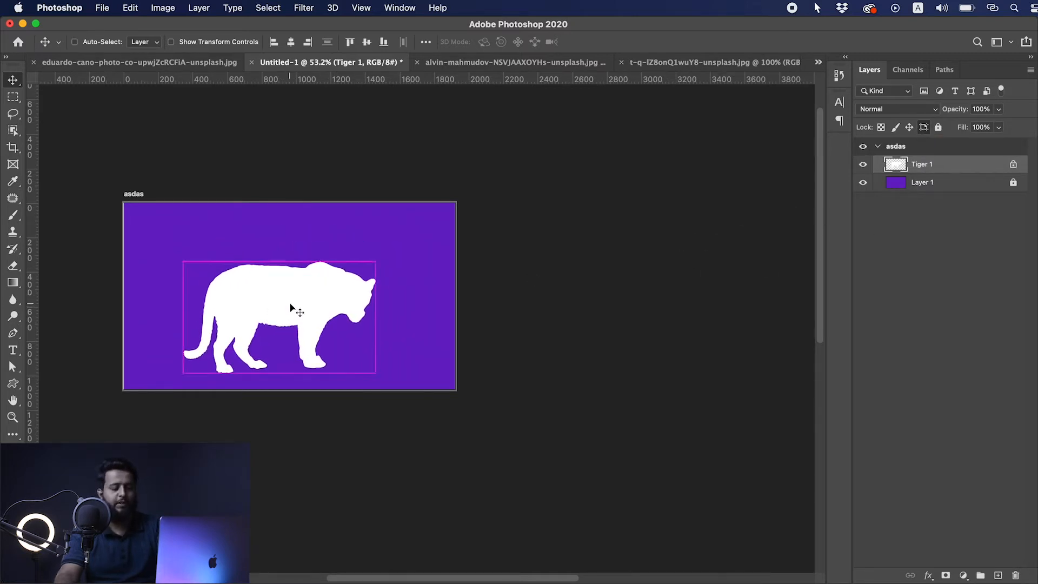
{"action": "key", "text": "ctrl+t"}
{"action": "left_click_drag", "start_coordinate": [393, 384], "coordinate": [421, 355]}
{"action": "key", "text": "Escape"}
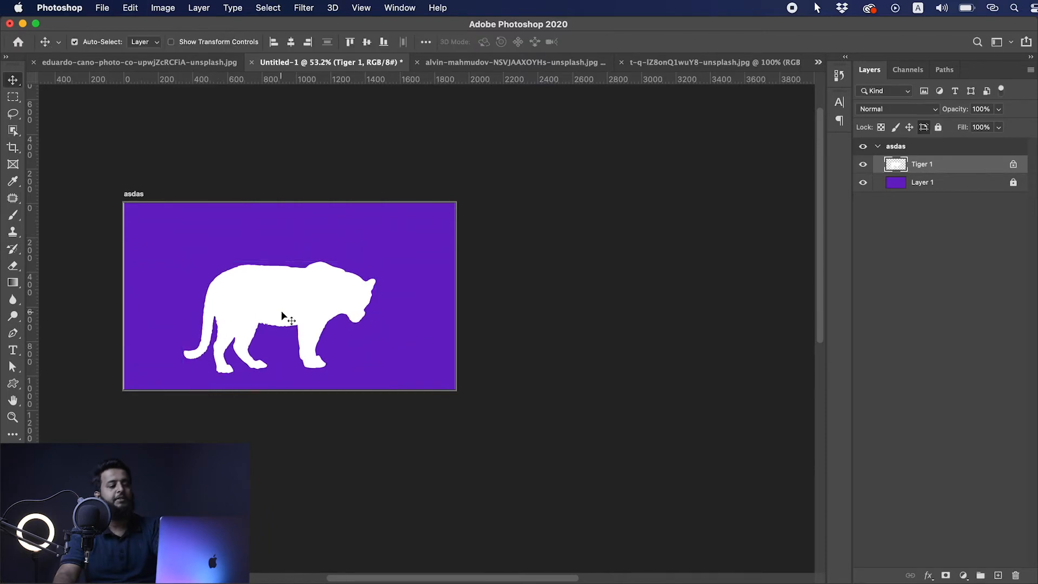
- Move the nesting-locked tiger off the artboard, undo that move, and shift the tiger slightly up inside it
{"action": "left_click_drag", "start_coordinate": [282, 314], "coordinate": [607, 290]}
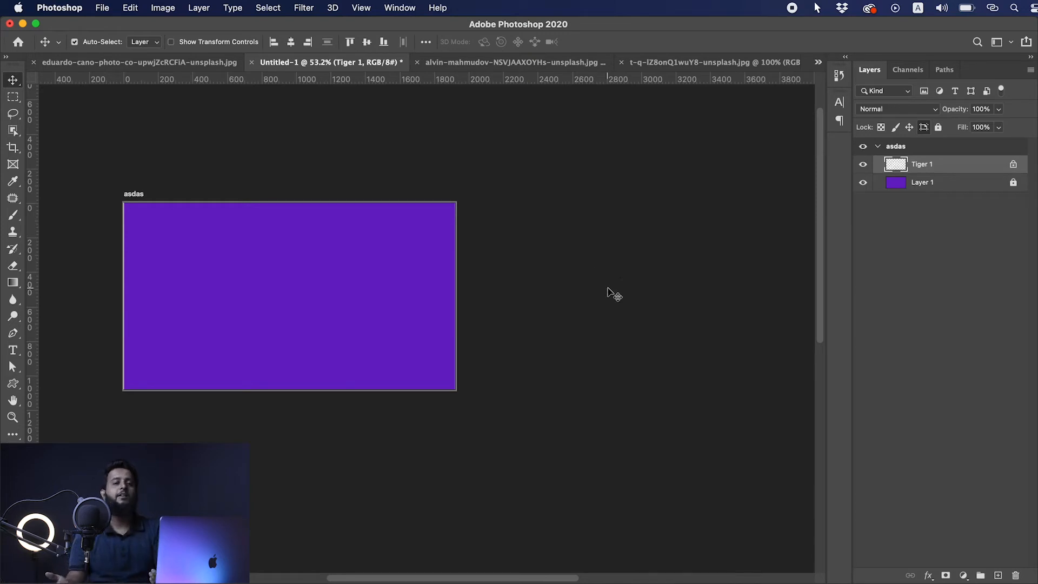
{"action": "key", "text": "super+z"}
{"action": "left_click_drag", "start_coordinate": [308, 319], "coordinate": [300, 297]}
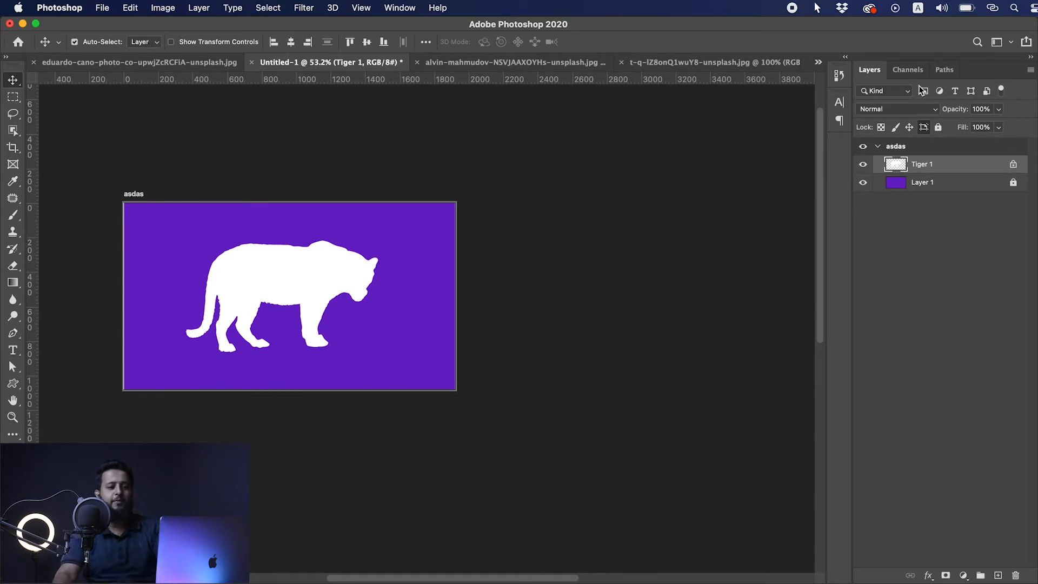
- Remove the auto-nesting lock from the Tiger 1 layer, move the tiger off the artboard, and undo the move
{"action": "left_click", "coordinate": [924, 128]}
{"action": "left_click_drag", "start_coordinate": [259, 278], "coordinate": [552, 276]}
{"action": "key", "text": "super+z"}
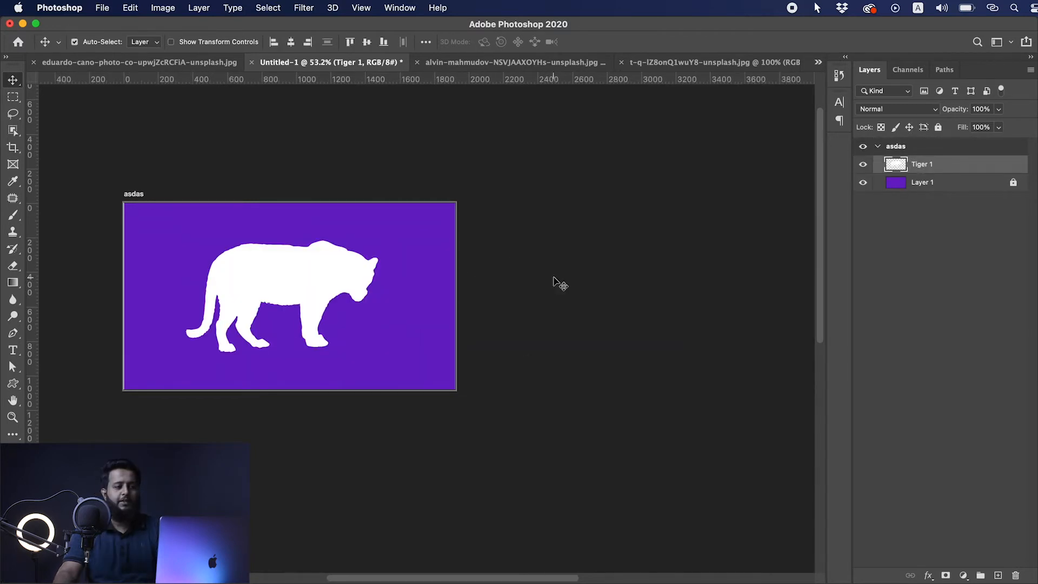
- Switch to the photo of the couple holding hands, and open the golden bokeh lights JPEG
{"action": "key", "text": "ctrl+Tab"}
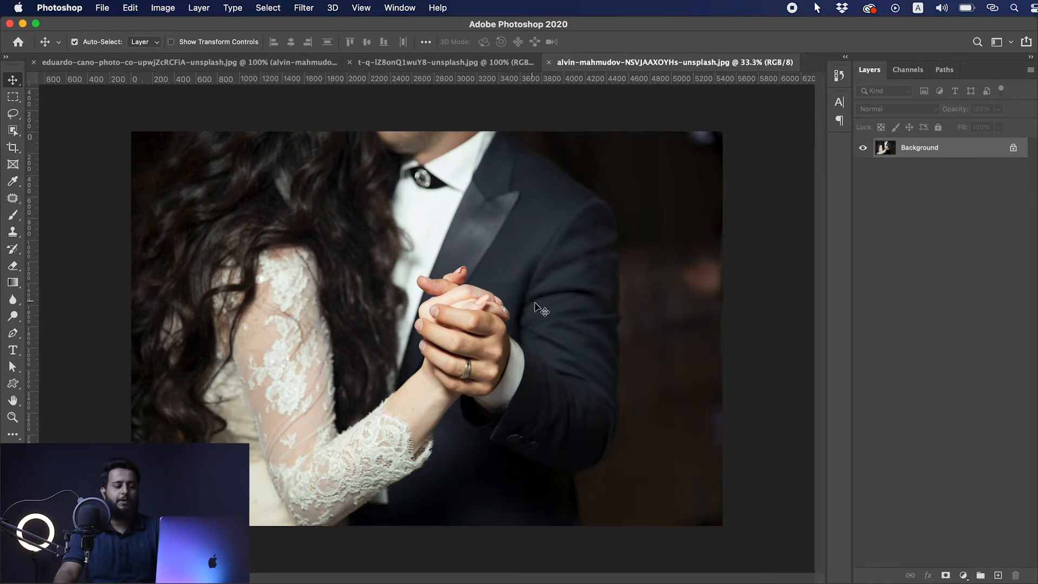
{"action": "left_click", "coordinate": [101, 9]}
{"action": "left_click", "coordinate": [122, 44]}
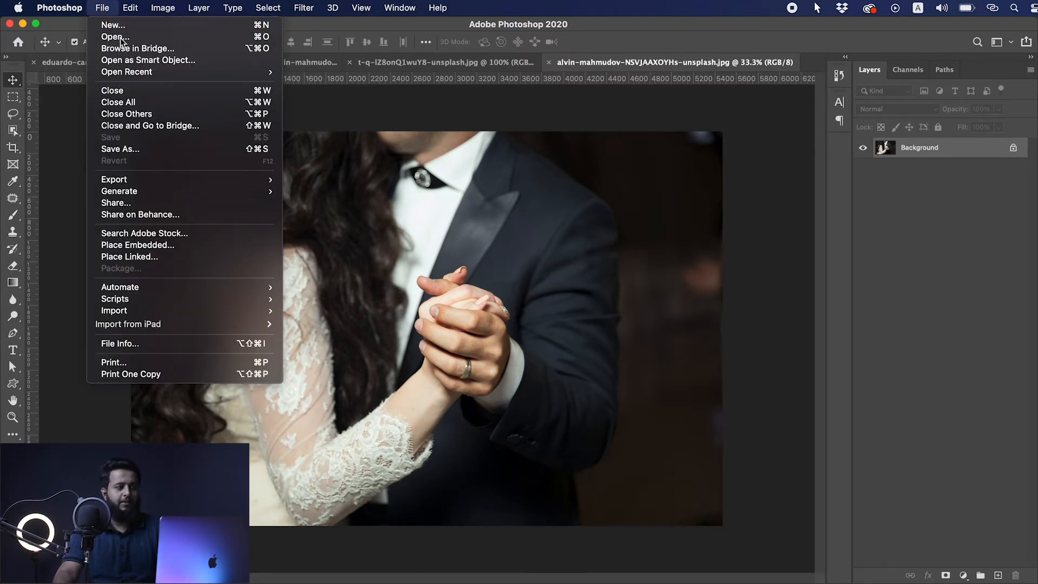
{"action": "left_click", "coordinate": [455, 191]}
{"action": "left_click", "coordinate": [468, 217]}
{"action": "left_click", "coordinate": [467, 245]}
{"action": "left_click", "coordinate": [493, 231]}
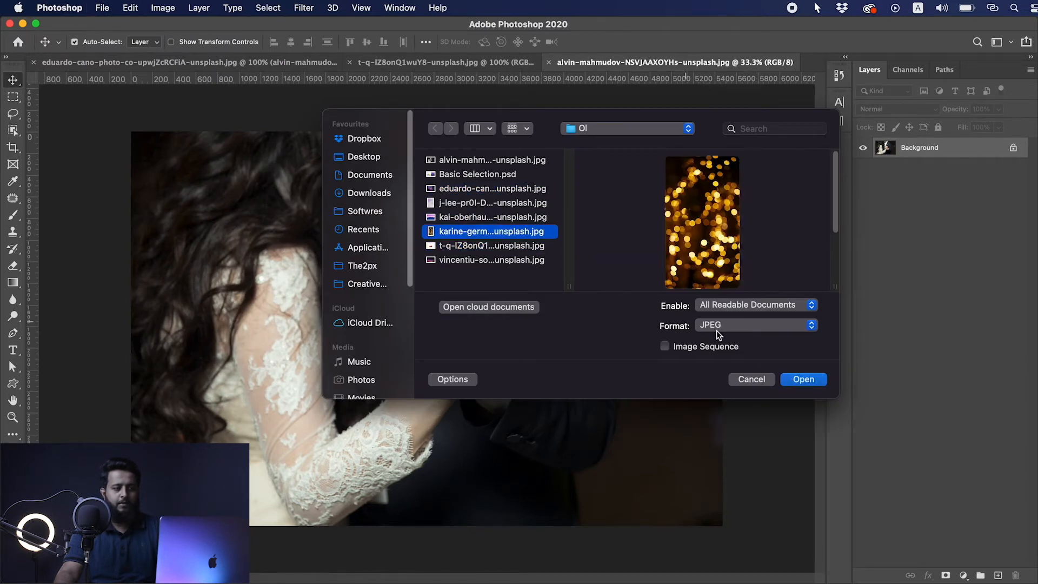
{"action": "left_click", "coordinate": [809, 381]}
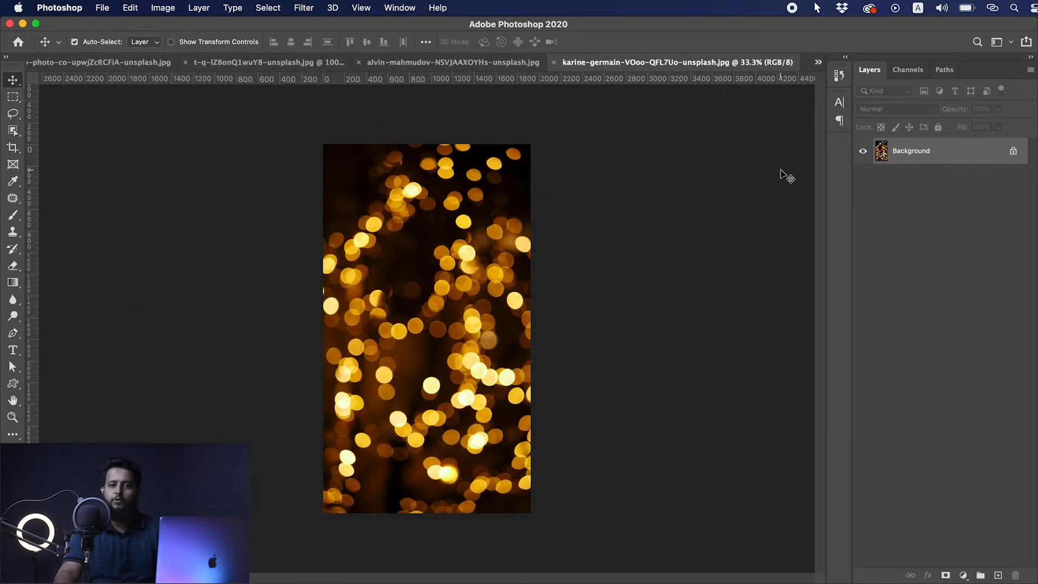
- Place the bokeh lights picture over the couple photo, and rotate it to landscape and enlarge it to cover the whole canvas
{"action": "left_click_drag", "start_coordinate": [468, 214], "coordinate": [178, 63]}
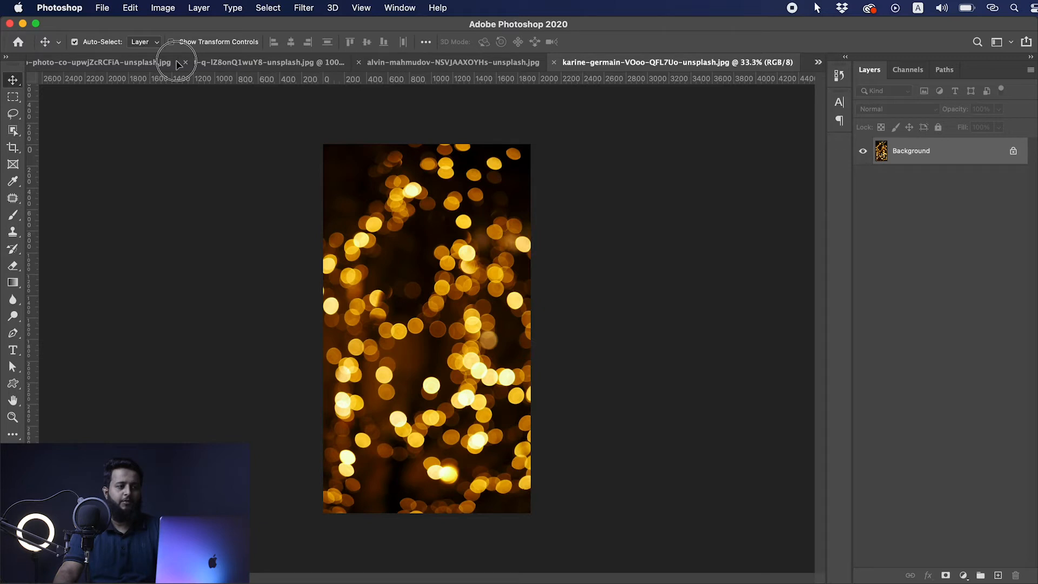
{"action": "left_click_drag", "start_coordinate": [178, 64], "coordinate": [413, 349]}
{"action": "key", "text": "ctrl+t"}
{"action": "left_click_drag", "start_coordinate": [506, 535], "coordinate": [664, 160]}
{"action": "left_click_drag", "start_coordinate": [571, 438], "coordinate": [743, 534]}
{"action": "left_click_drag", "start_coordinate": [496, 424], "coordinate": [429, 332]}
{"action": "left_click_drag", "start_coordinate": [671, 436], "coordinate": [734, 523]}
{"action": "key", "text": "Return"}
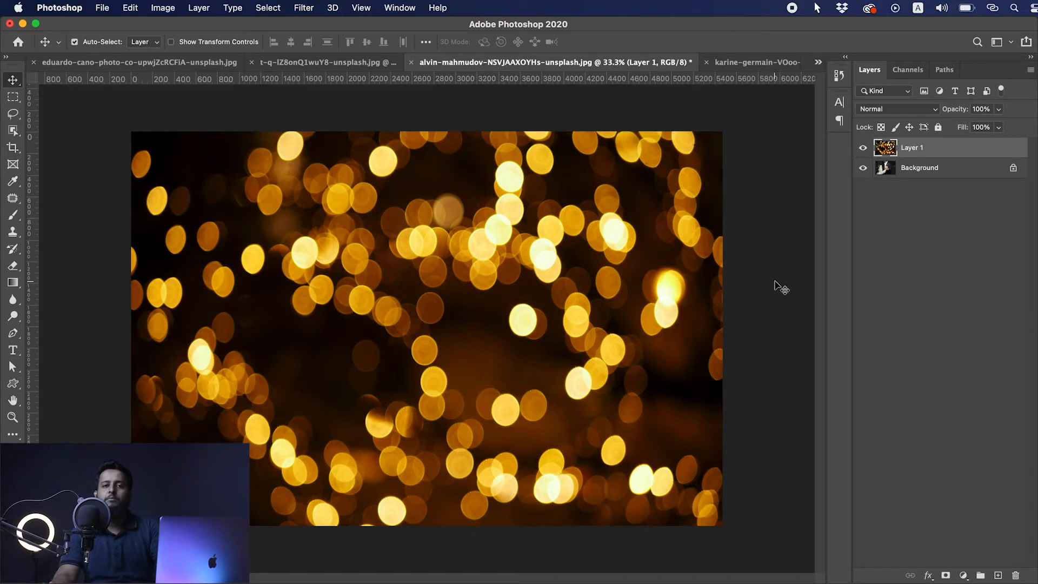
- Examine the bokeh layer, the Background layer beneath it, and the list of available blend modes
{"action": "key", "text": "super+space"}
{"action": "left_click_drag", "start_coordinate": [670, 244], "coordinate": [616, 247]}
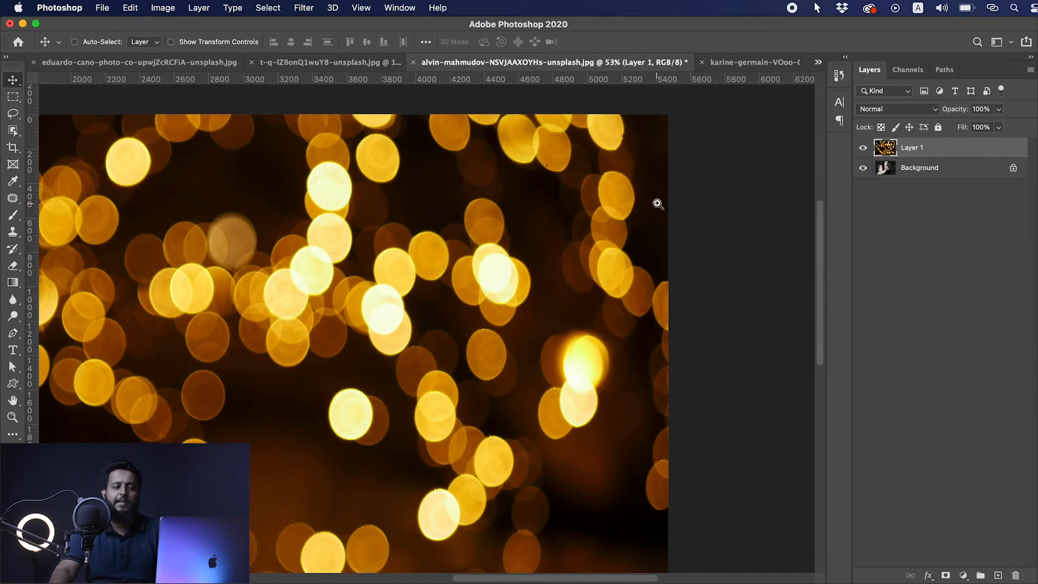
{"action": "left_click", "coordinate": [622, 204], "text": "alt+super"}
{"action": "left_click_drag", "start_coordinate": [622, 204], "coordinate": [643, 204]}
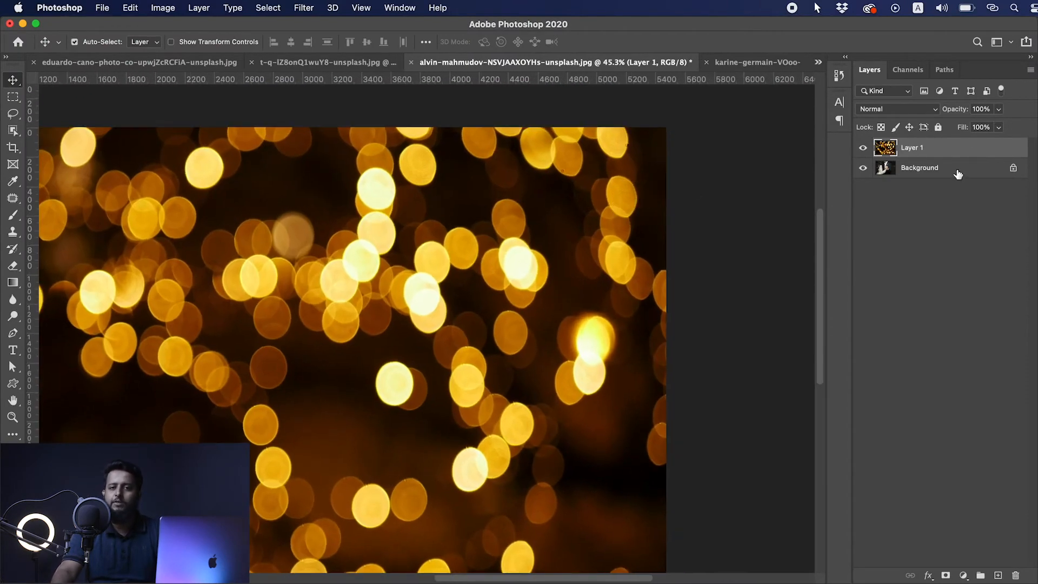
{"action": "left_click", "coordinate": [946, 168]}
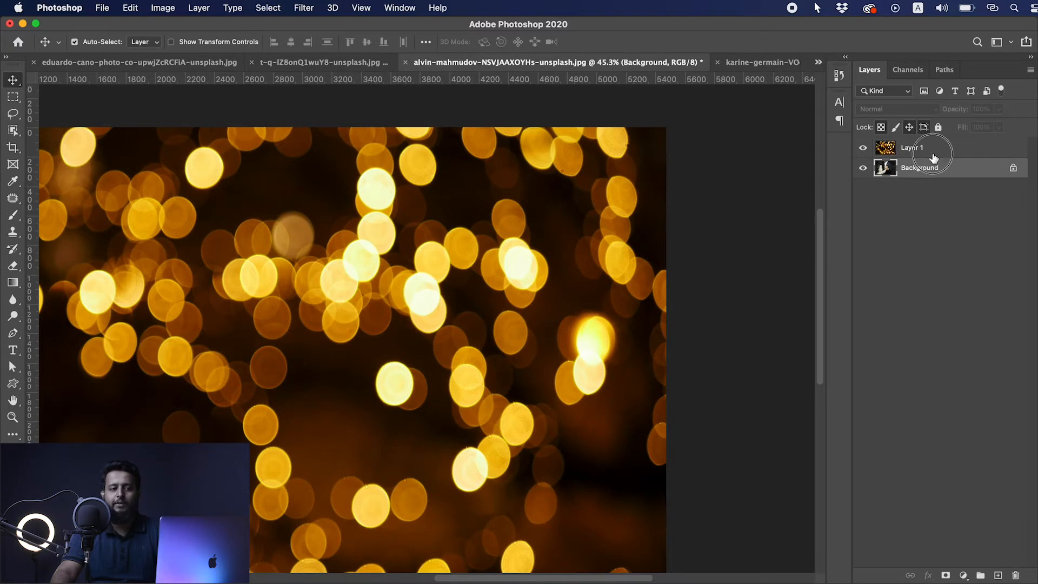
{"action": "left_click", "coordinate": [933, 153]}
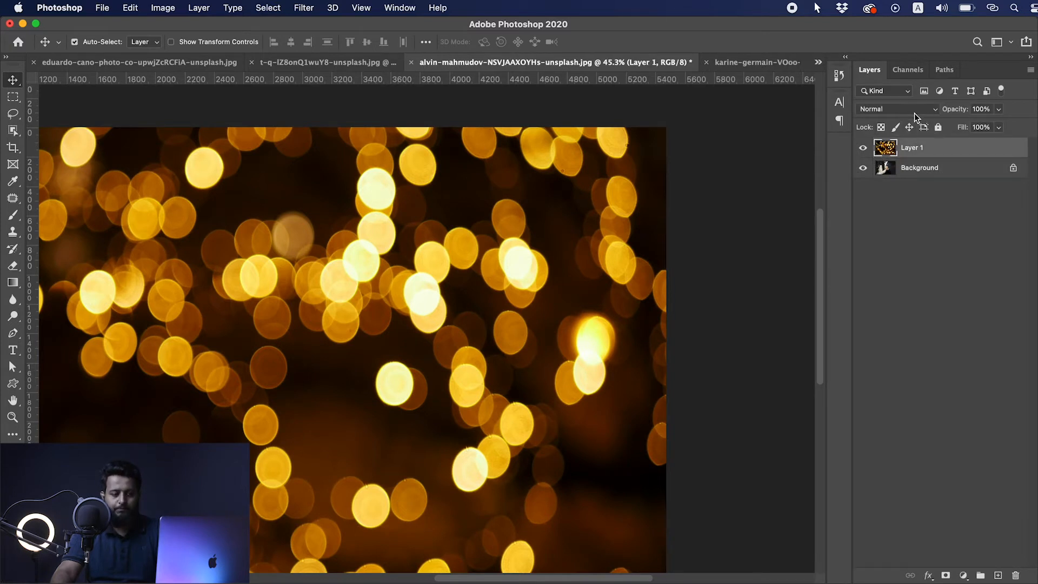
{"action": "left_click", "coordinate": [909, 110]}
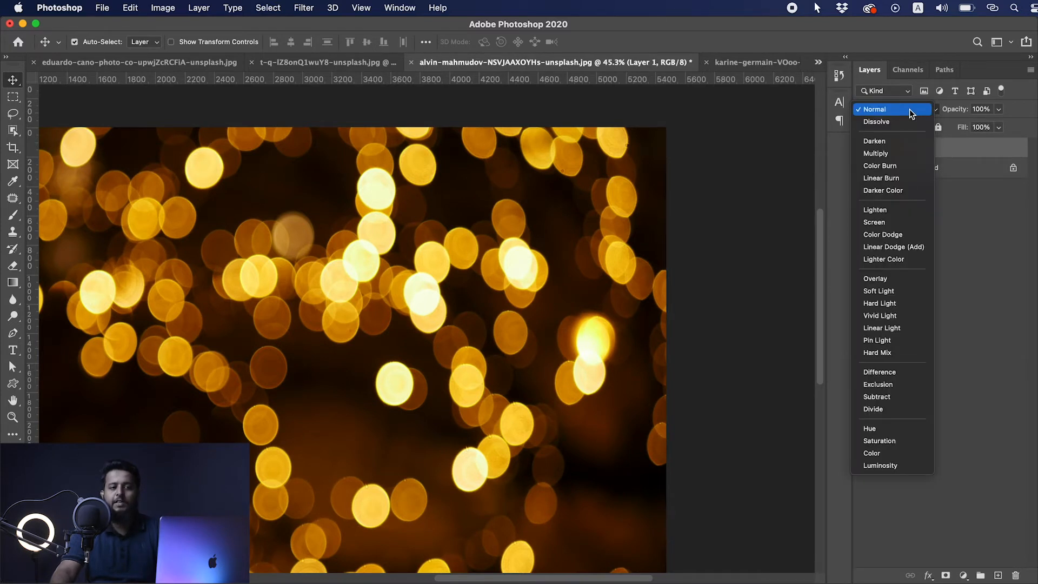
{"action": "left_click", "coordinate": [910, 111]}
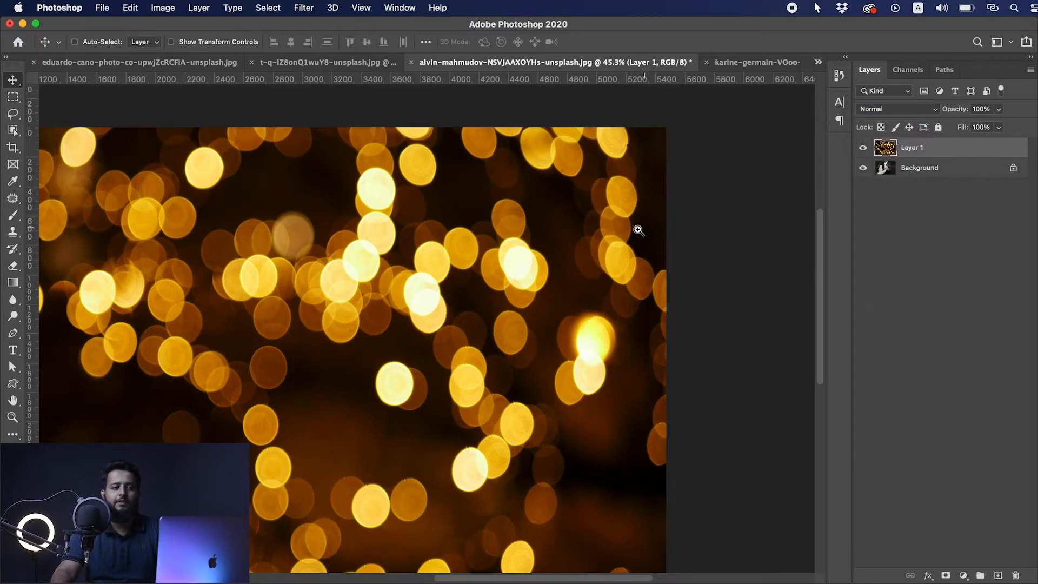
- Set the bokeh layer's blend mode to Screen, and nudge the layer slightly over the couple photo
{"action": "left_click_drag", "start_coordinate": [639, 229], "coordinate": [607, 235]}
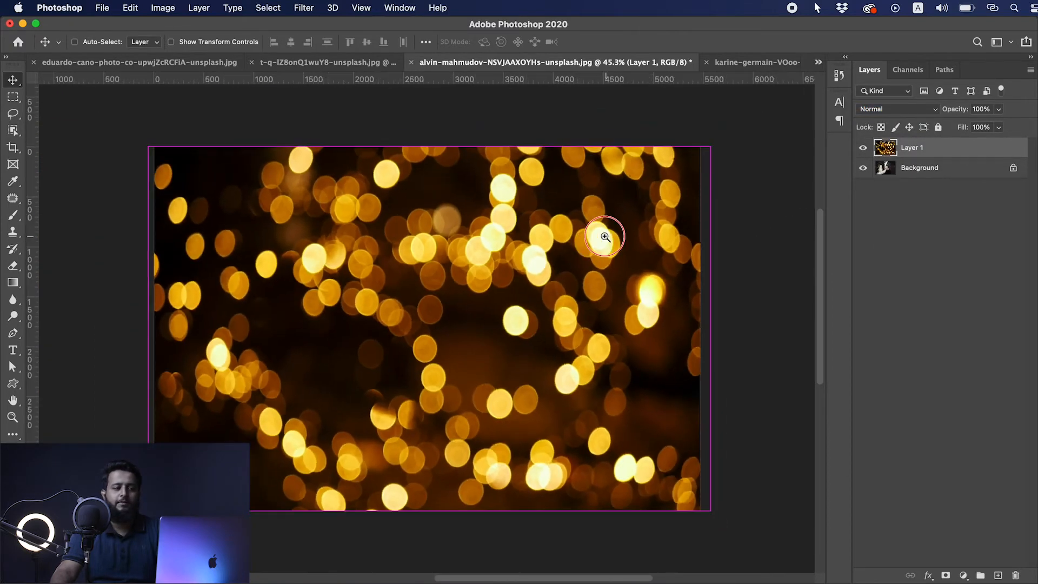
{"action": "left_click", "coordinate": [912, 112]}
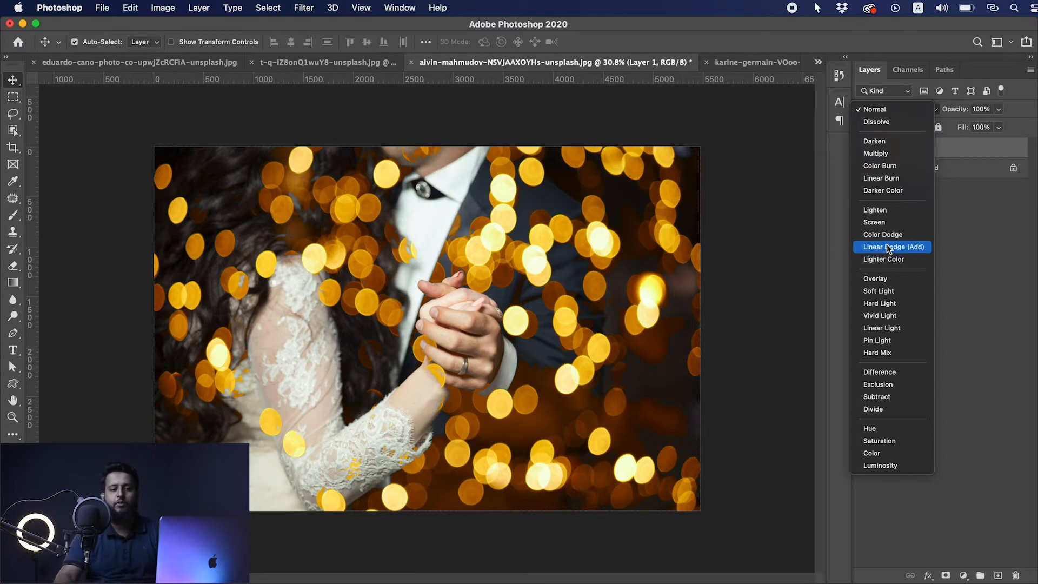
{"action": "left_click", "coordinate": [896, 227]}
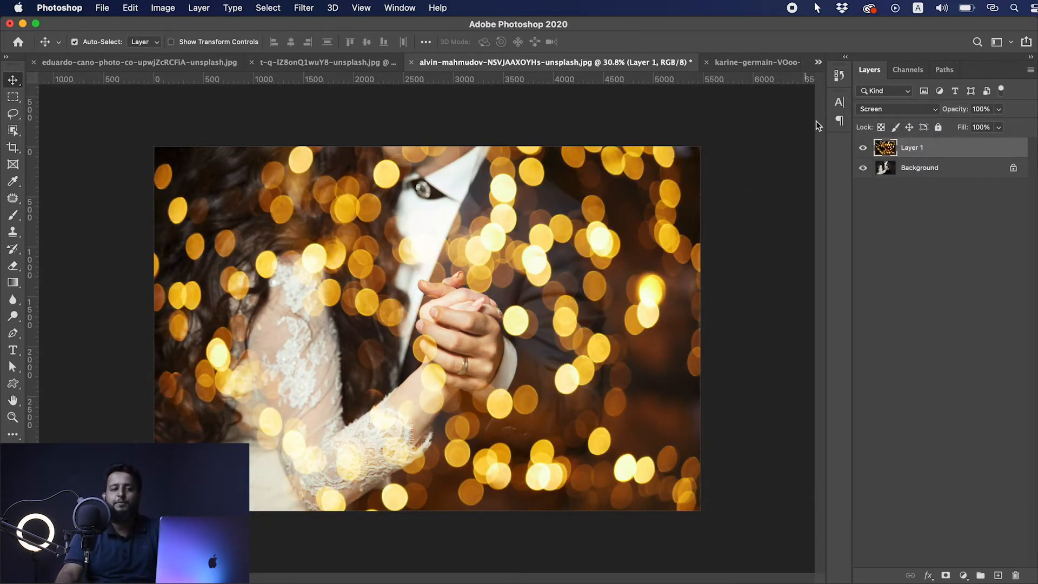
{"action": "mouse_move", "coordinate": [634, 250]}
{"action": "left_mouse_down"}
{"action": "mouse_move", "coordinate": [665, 241]}
{"action": "mouse_move", "coordinate": [632, 239]}
{"action": "left_mouse_up"}
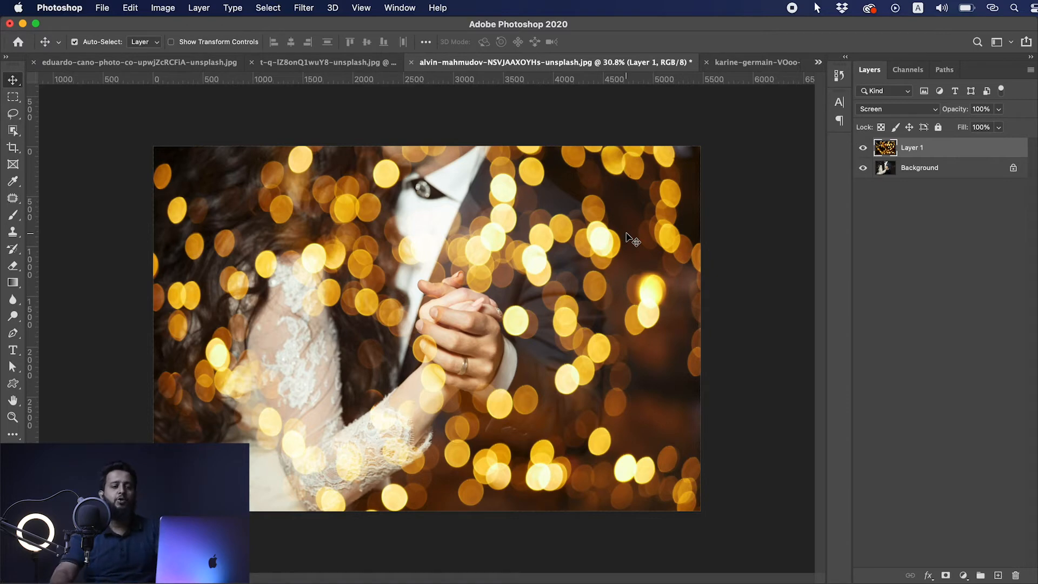
- Return the bokeh layer to Normal blending for comparison, and apply the Screen mode again
{"action": "left_click", "coordinate": [925, 109]}
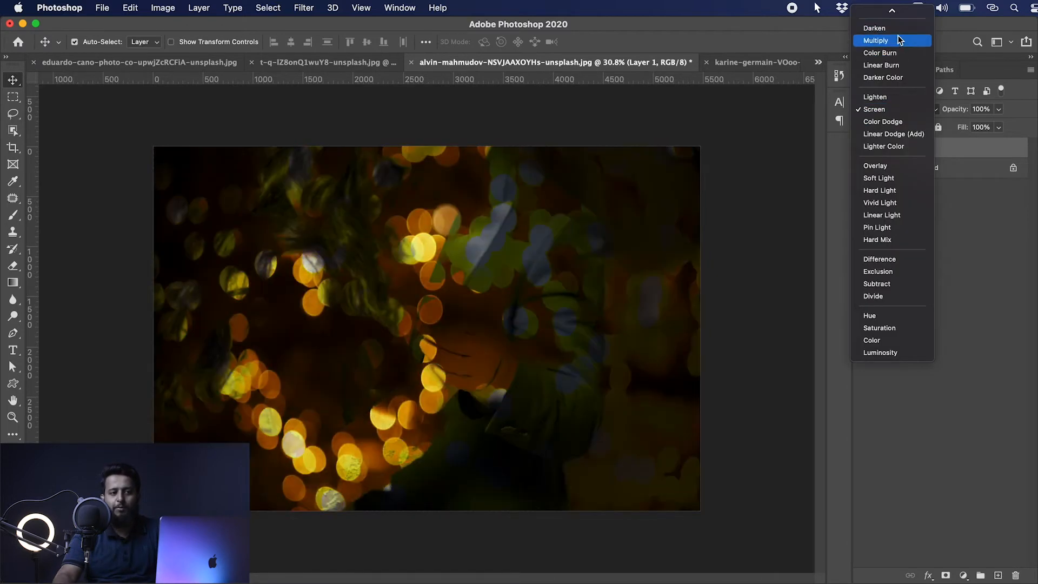
{"action": "left_click", "coordinate": [890, 16]}
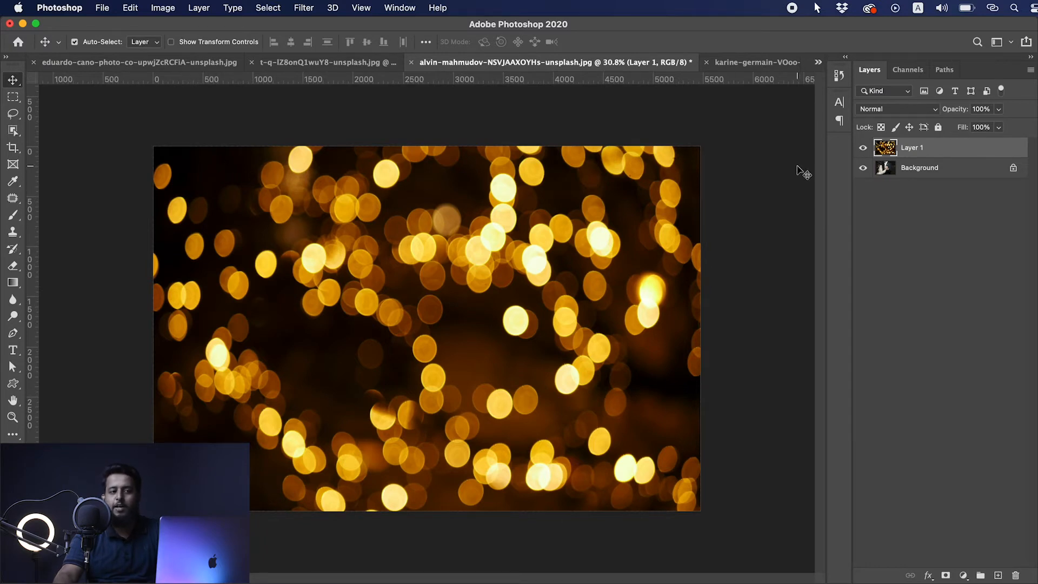
{"action": "left_click", "coordinate": [908, 110]}
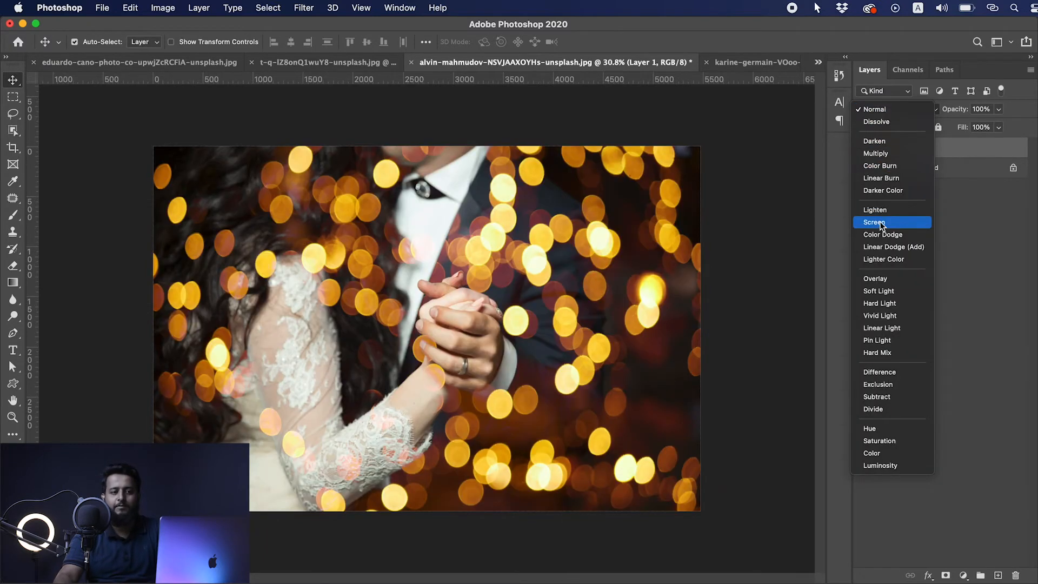
{"action": "left_click", "coordinate": [881, 222]}
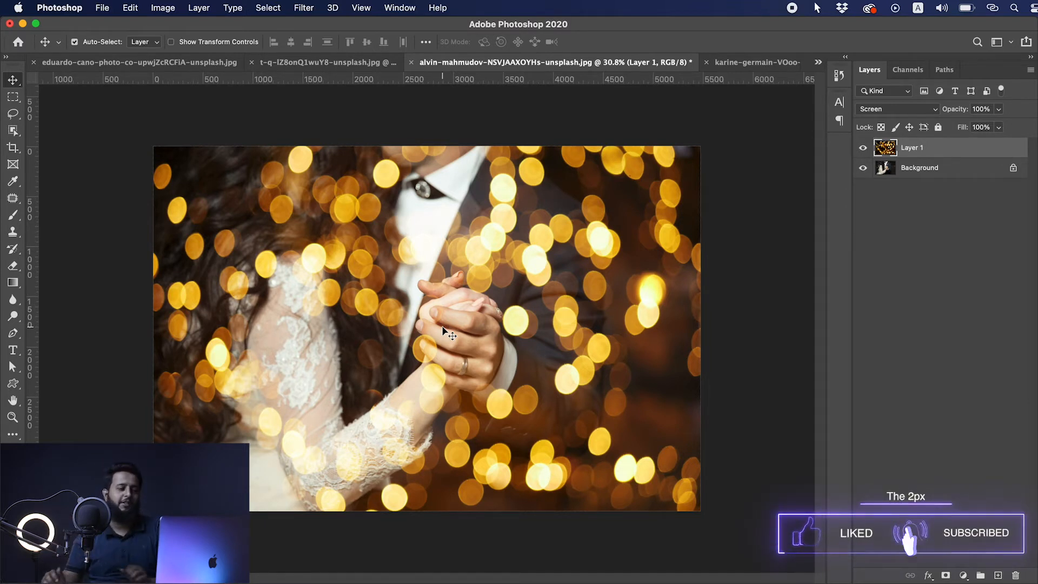
- Open the cherries photo t-q-IZ8onQ1wuY8-unsplash.jpg
{"action": "left_click", "coordinate": [764, 64]}
{"action": "left_click", "coordinate": [102, 7]}
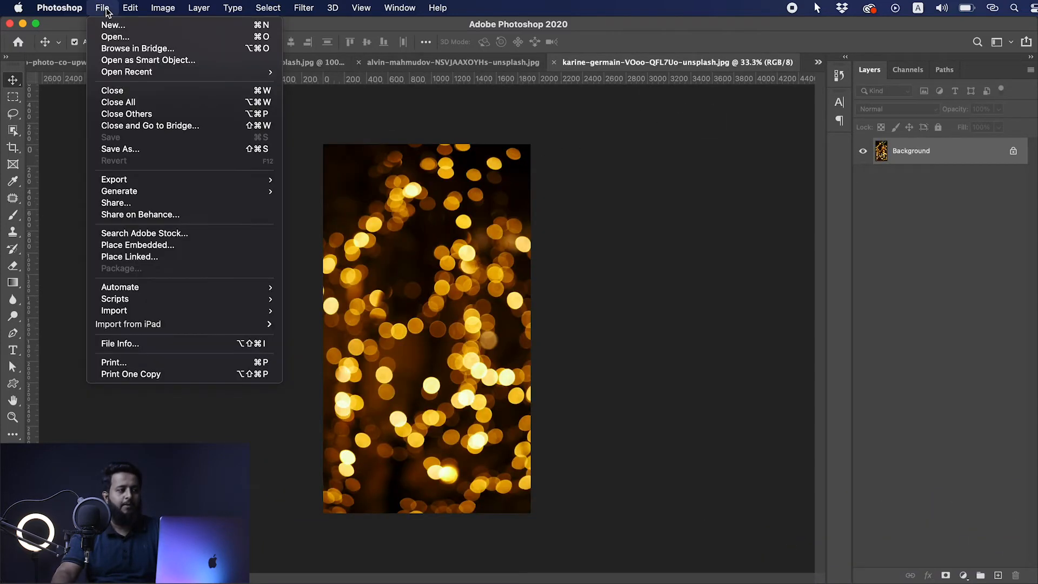
{"action": "left_click", "coordinate": [135, 37]}
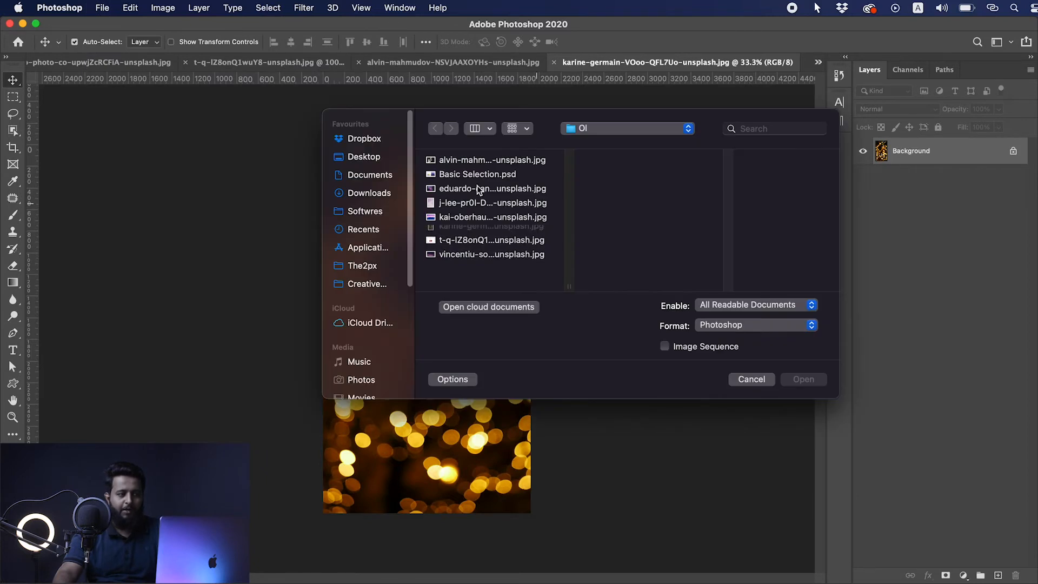
{"action": "left_click", "coordinate": [449, 174]}
{"action": "double_click", "coordinate": [458, 246]}
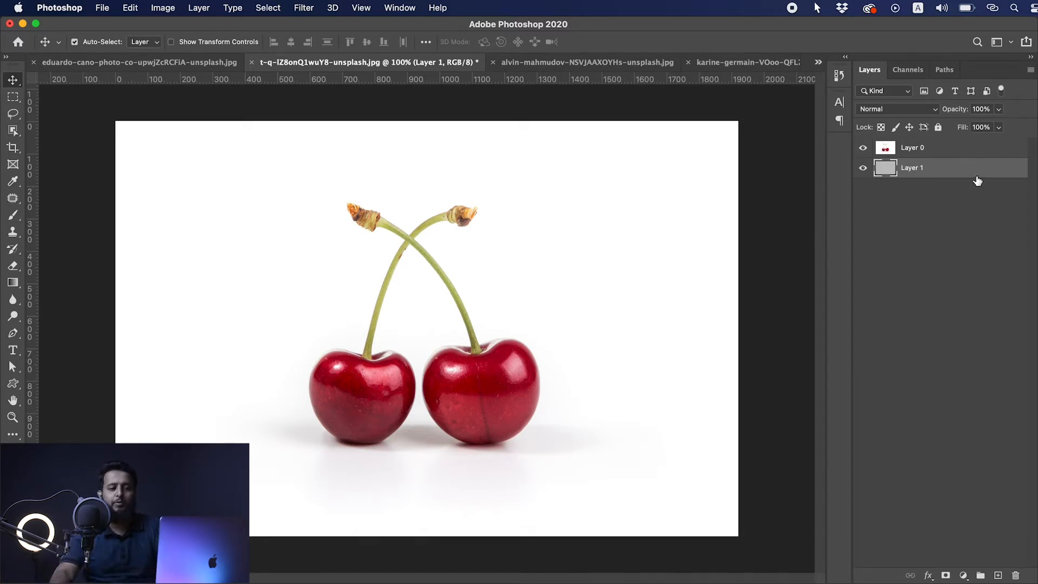
- Set the blend mode of the cherries layer, Layer 0, to Multiply over the grey layer
{"action": "left_click", "coordinate": [945, 154]}
{"action": "left_click", "coordinate": [897, 109]}
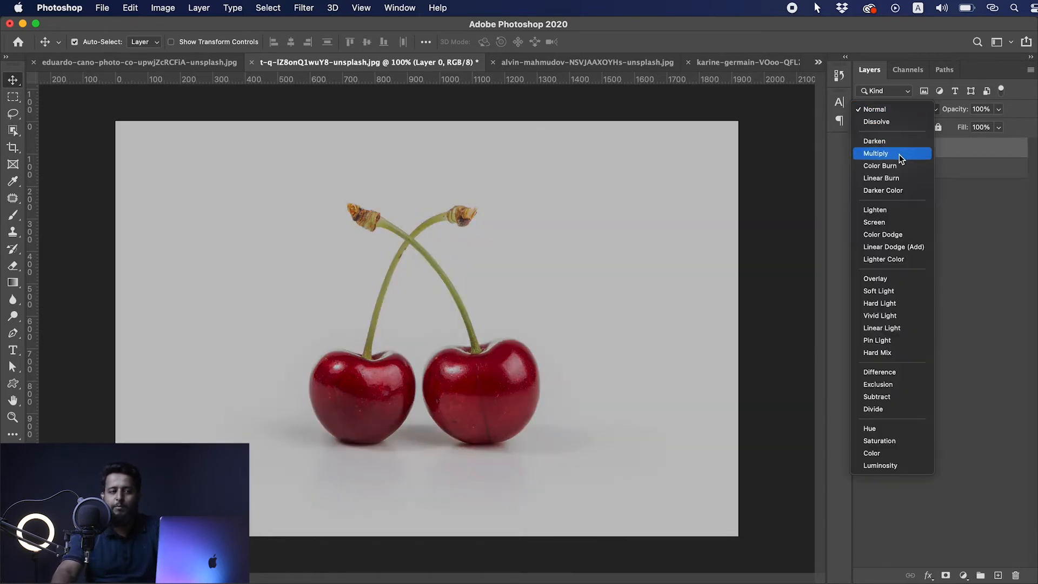
{"action": "left_click", "coordinate": [899, 154]}
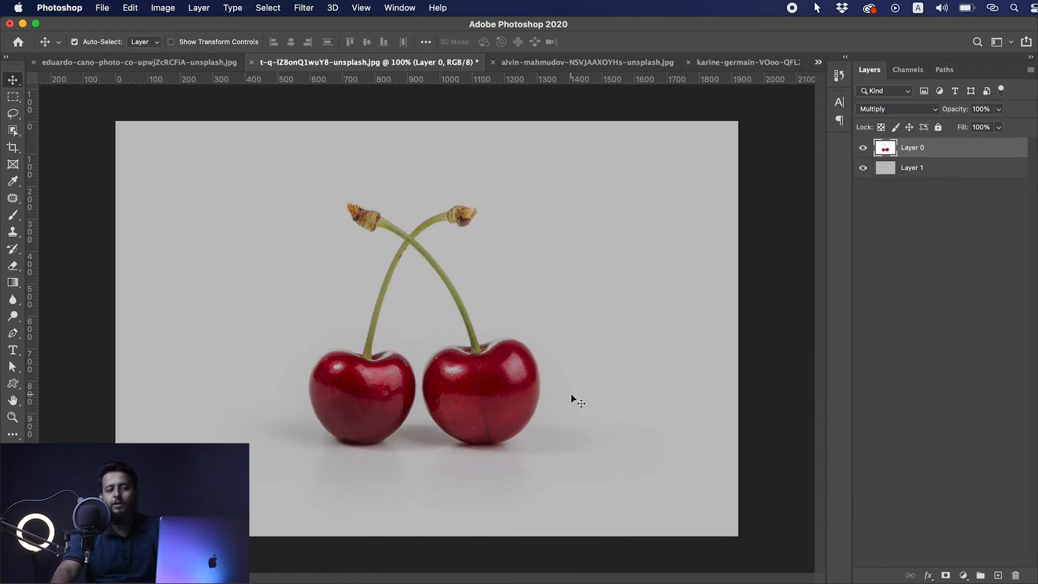
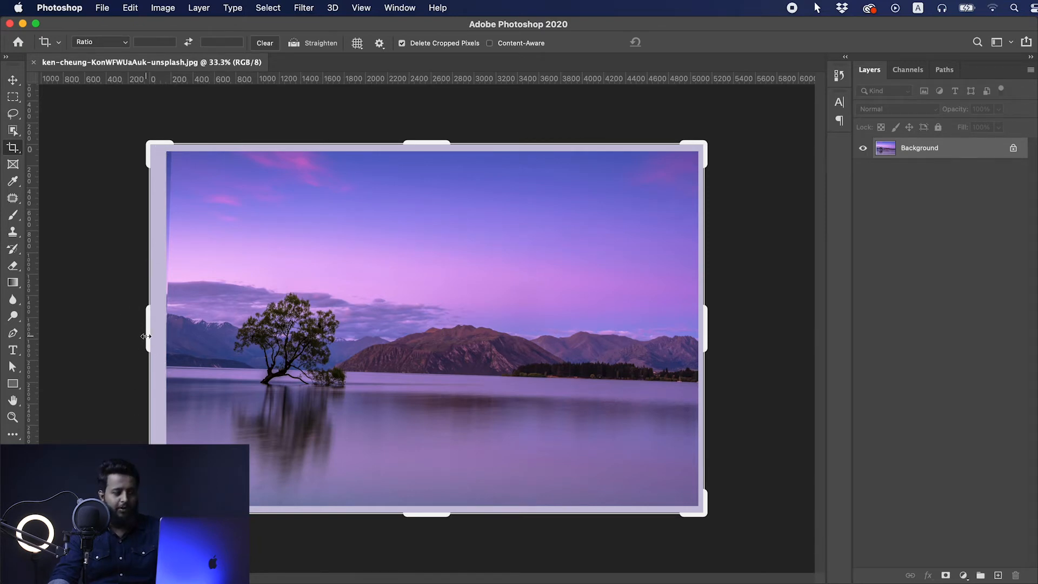
- Crop the pale border off all edges of the lake photo
{"action": "left_click_drag", "start_coordinate": [147, 514], "coordinate": [157, 510]}
{"action": "left_click_drag", "start_coordinate": [162, 145], "coordinate": [162, 146]}
{"action": "left_click_drag", "start_coordinate": [684, 155], "coordinate": [684, 156]}
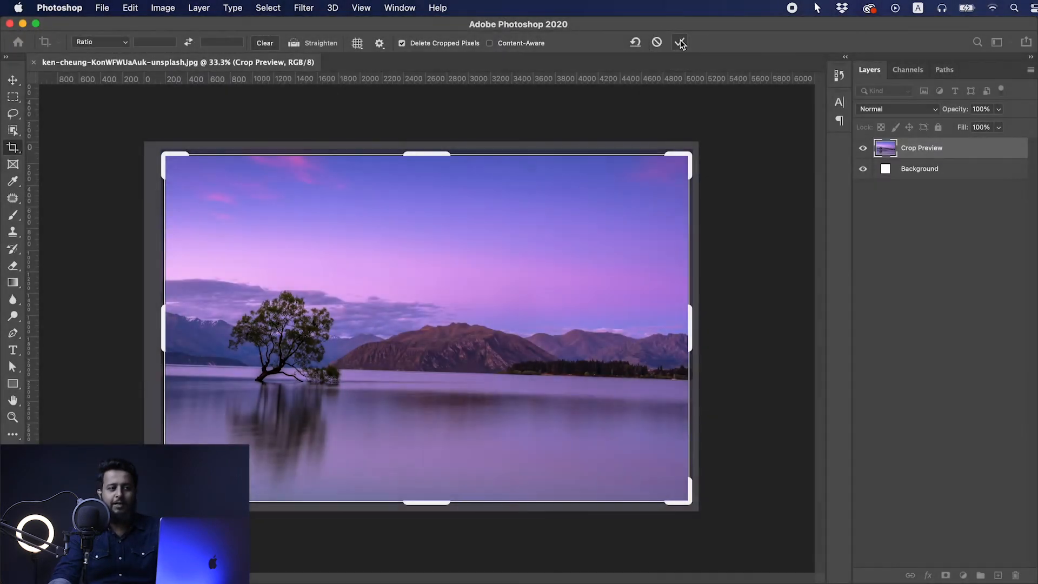
{"action": "left_click", "coordinate": [679, 43]}
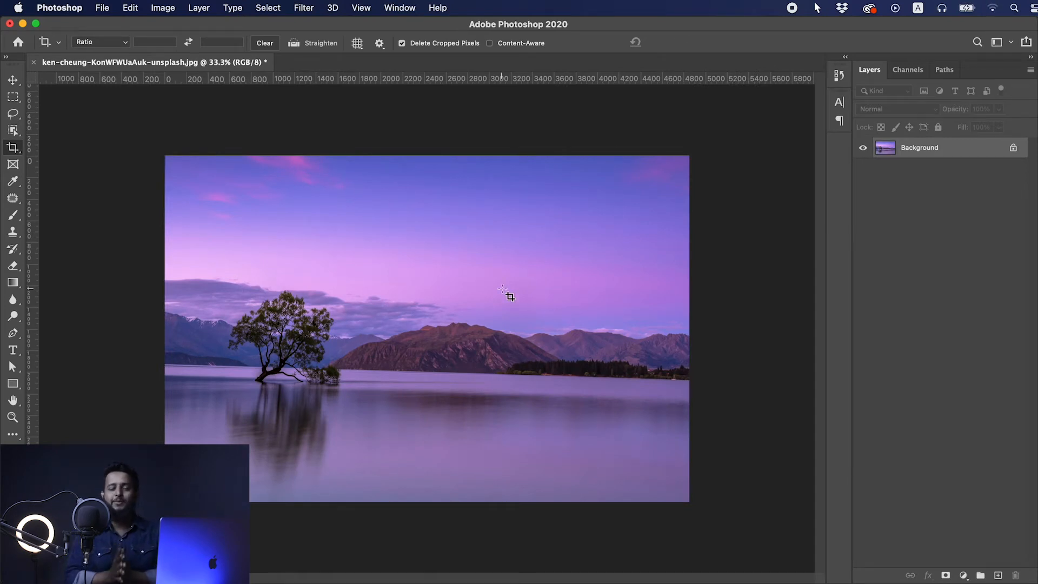
- Extend the crop frame slightly beyond the lake photo's upper-right corner, and apply it
{"action": "left_click", "coordinate": [420, 286]}
{"action": "left_click_drag", "start_coordinate": [683, 166], "coordinate": [699, 150]}
{"action": "key", "text": "Return"}
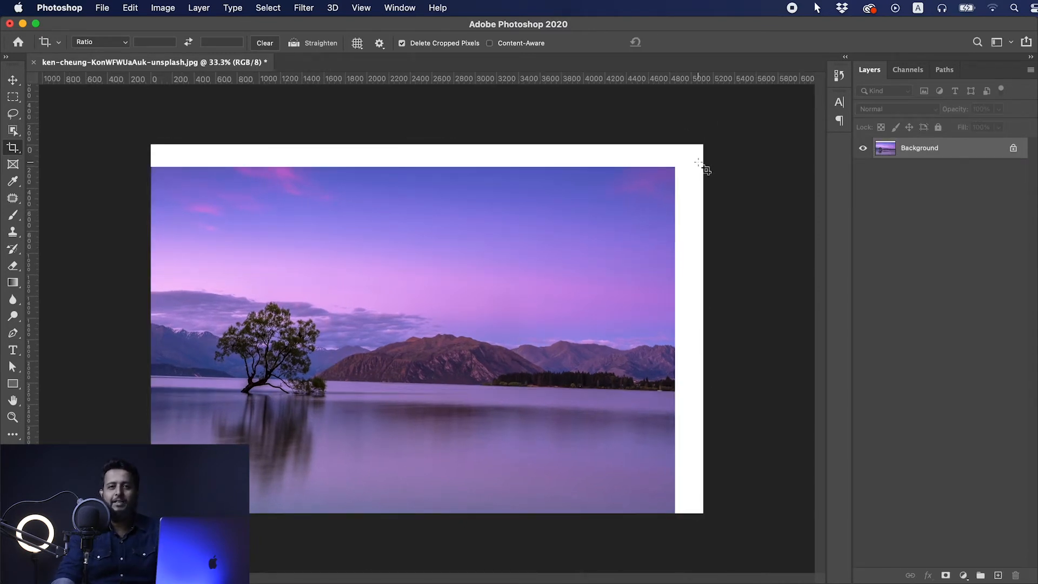
- Crop the lake photo down to a portrait area around the tree with Delete Cropped Pixels enabled
{"action": "left_click", "coordinate": [656, 181]}
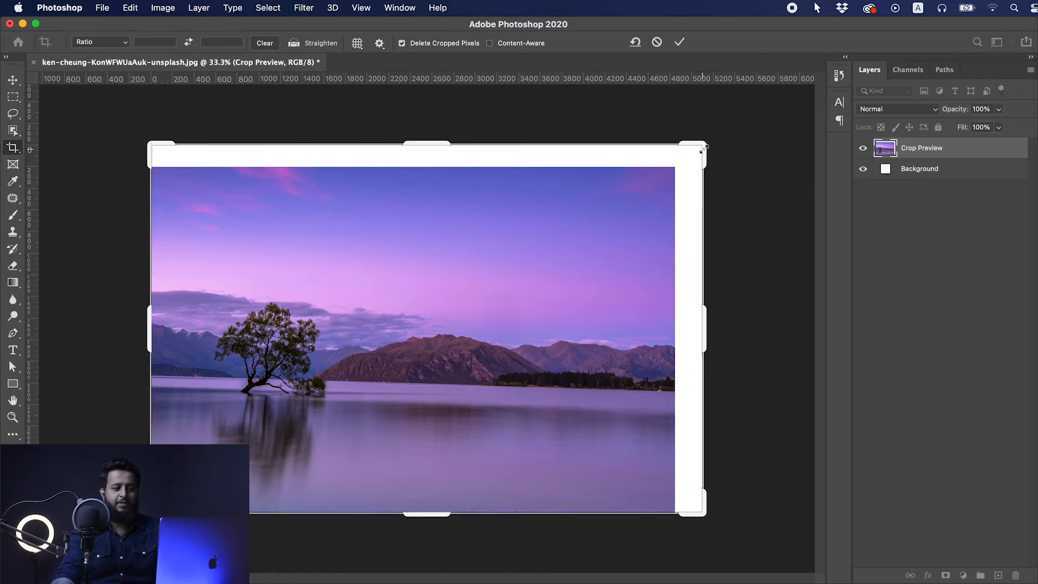
{"action": "left_click_drag", "start_coordinate": [703, 147], "coordinate": [556, 184]}
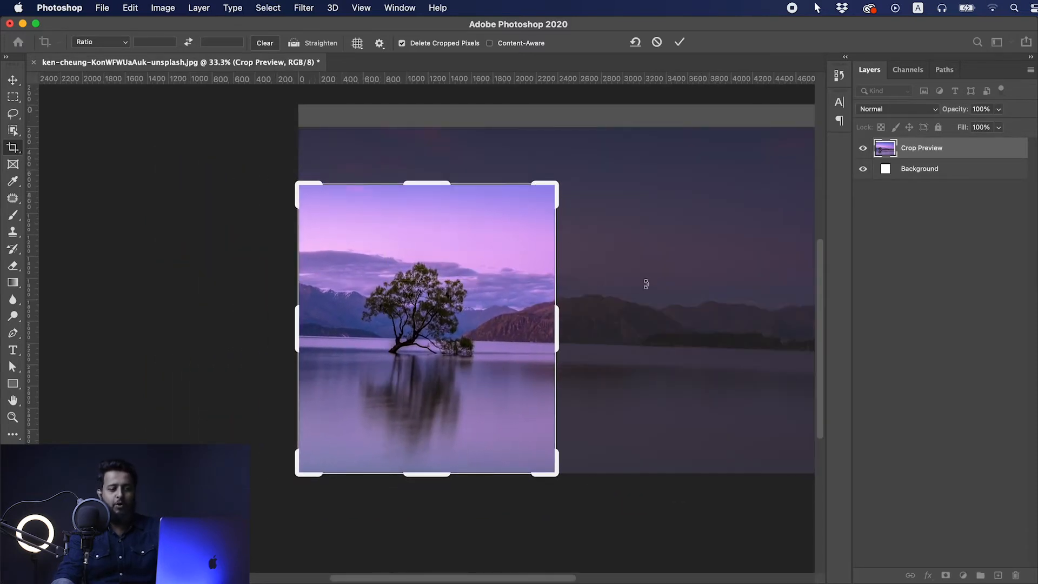
{"action": "left_click", "coordinate": [682, 46]}
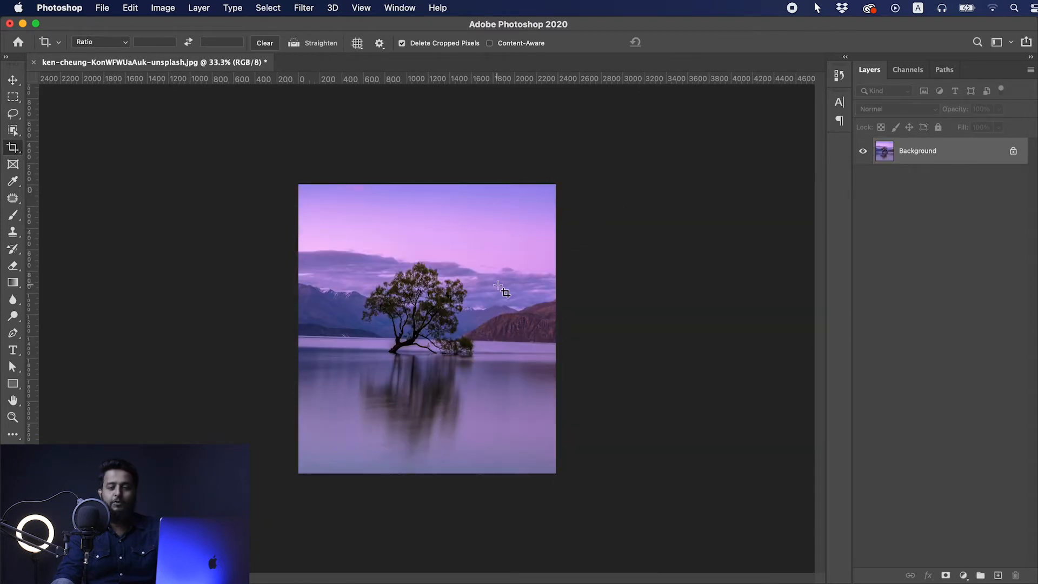
- Try to recover the cropped surroundings by enlarging the crop frame up and to the right of the tree picture
{"action": "left_click", "coordinate": [459, 338]}
{"action": "left_click_drag", "start_coordinate": [553, 189], "coordinate": [638, 143]}
{"action": "key", "text": "Return"}
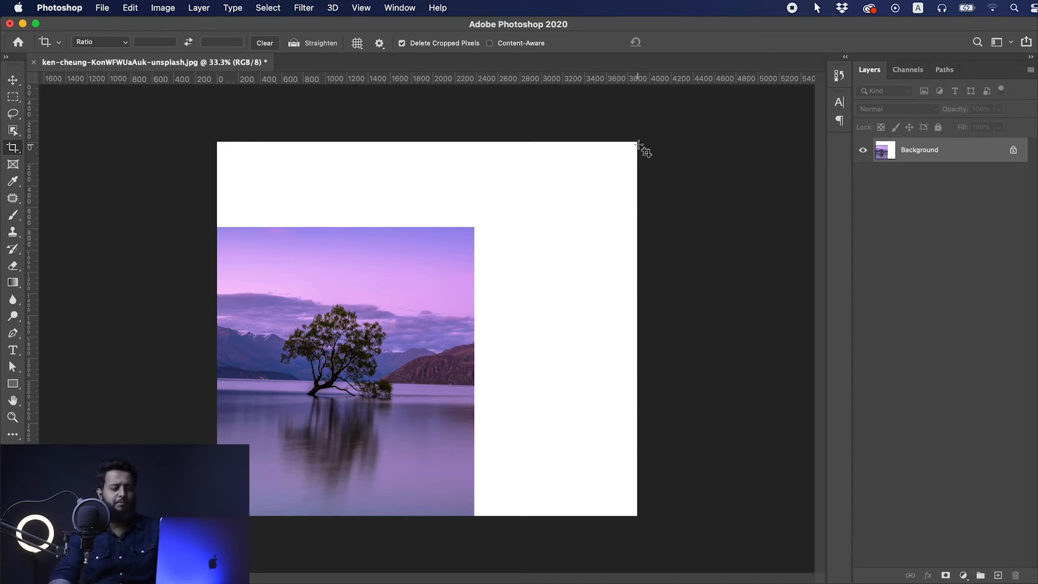
- Undo the last three crops of the lake photo
{"action": "key", "text": "super+z"}
{"action": "key", "text": "super+z"}
{"action": "key", "text": "super+z"}
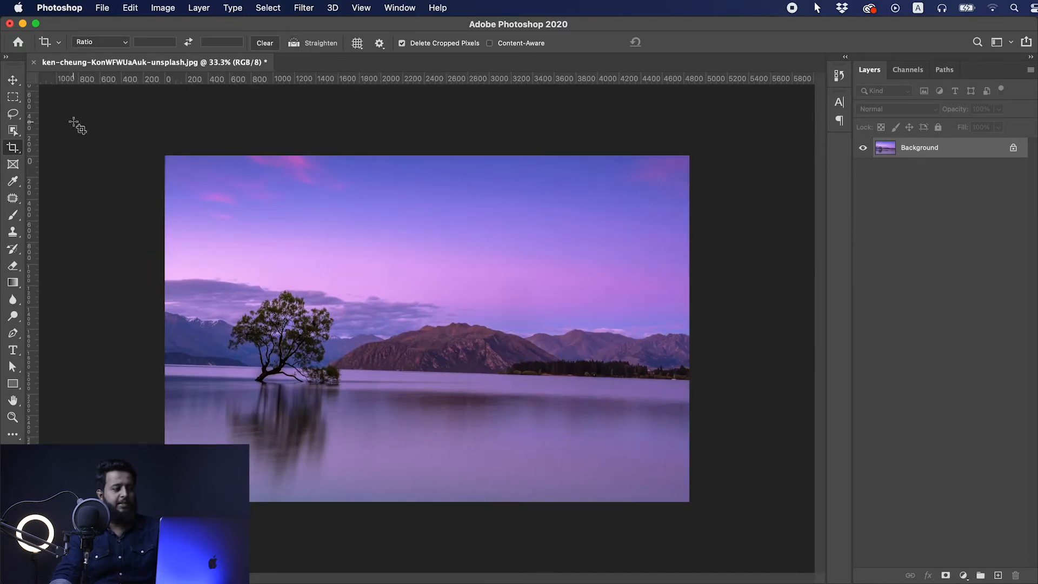
- Turn off Delete Cropped Pixels for the Crop tool, and crop the lake photo to a portrait area around the tree
{"action": "left_click", "coordinate": [13, 148]}
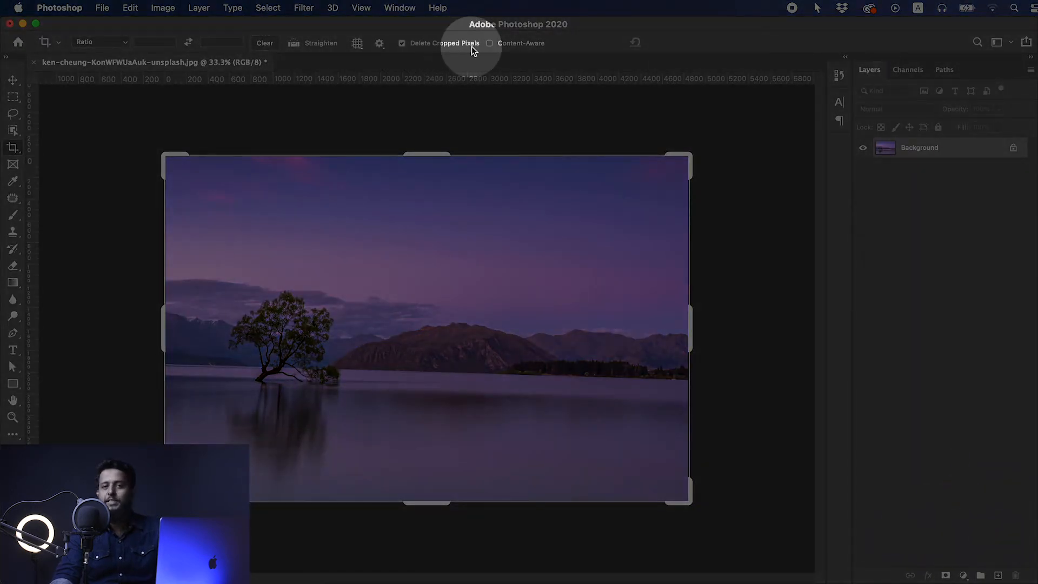
{"action": "left_click", "coordinate": [402, 44]}
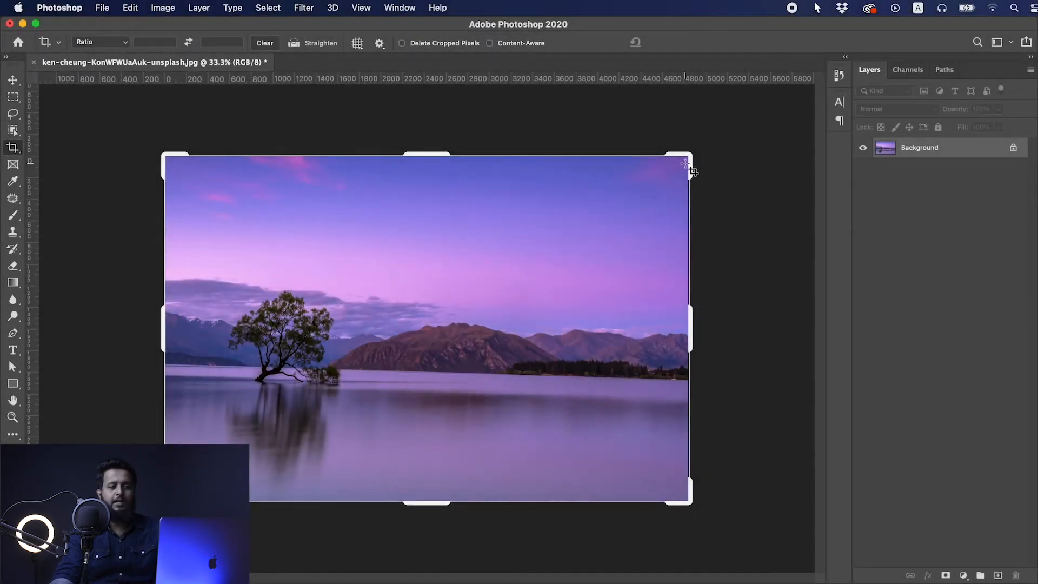
{"action": "left_click_drag", "start_coordinate": [693, 172], "coordinate": [543, 186]}
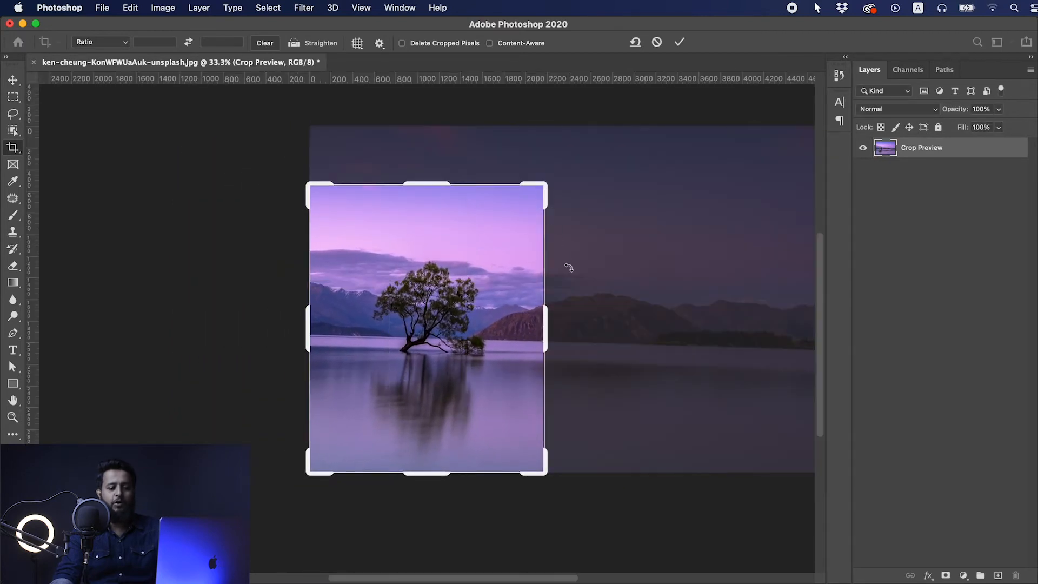
{"action": "key", "text": "Return"}
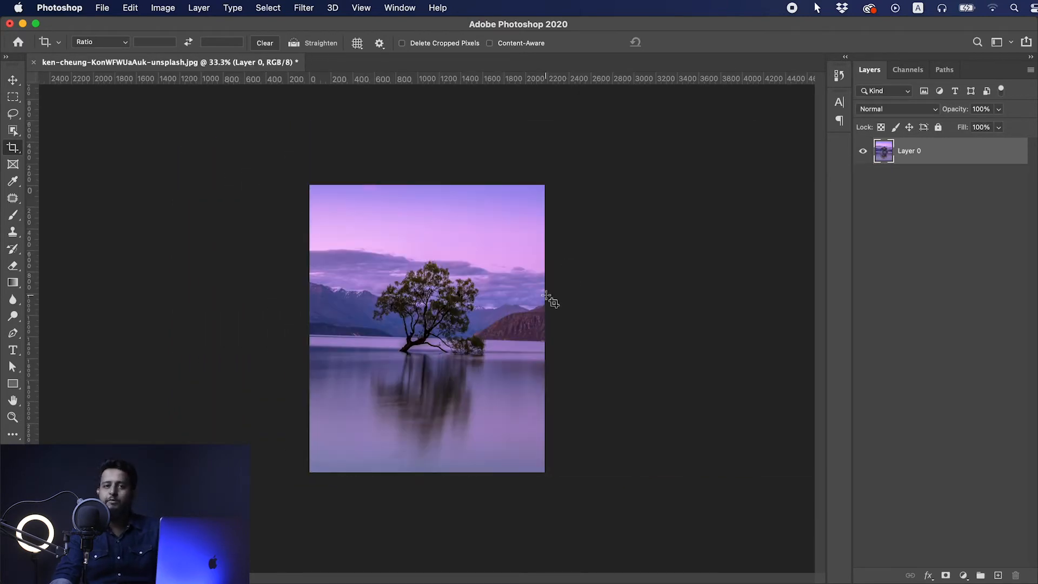
- Widen the cropped picture to bring back the hidden lake area, and undo both non-destructive crops
{"action": "left_click", "coordinate": [519, 273]}
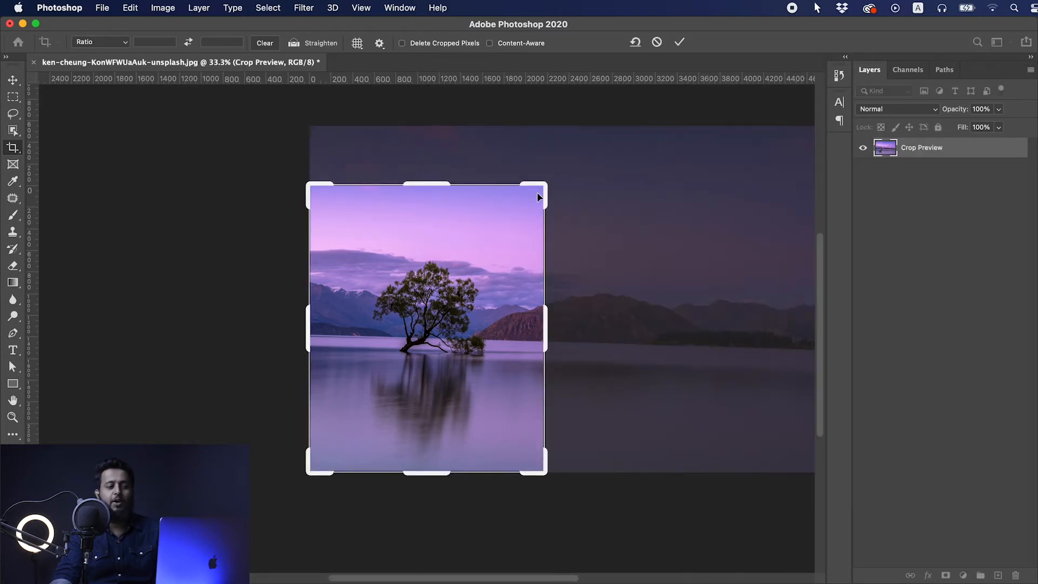
{"action": "left_click_drag", "start_coordinate": [545, 185], "coordinate": [619, 181]}
{"action": "key", "text": "Return"}
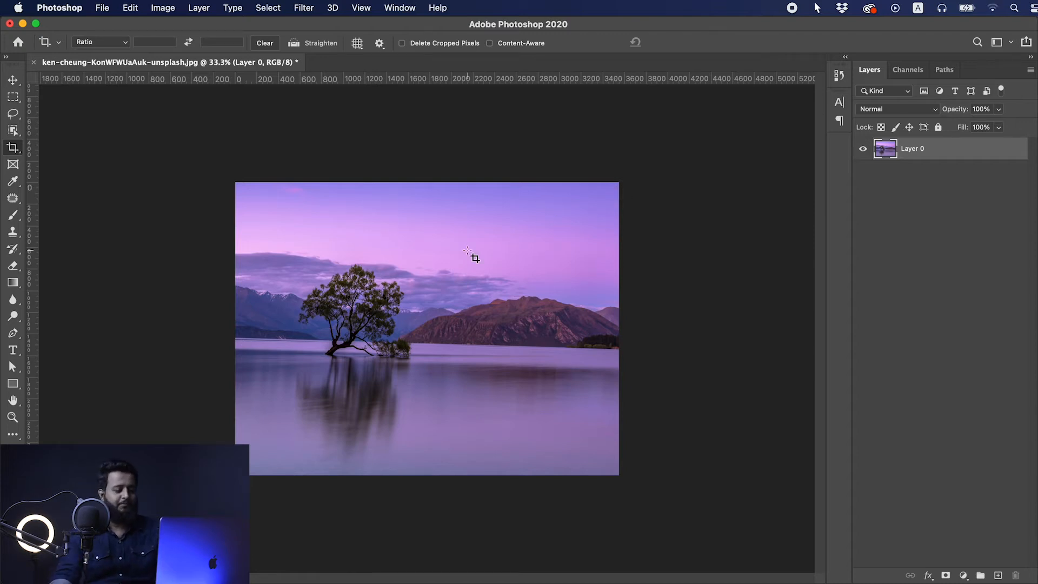
{"action": "key", "text": "super+z"}
{"action": "key", "text": "super+z"}
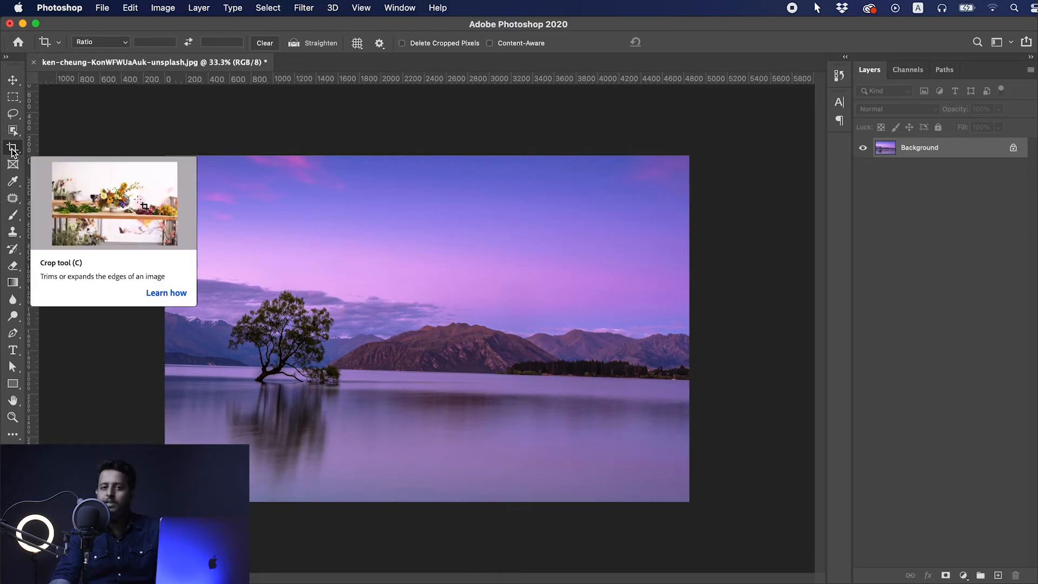
- Set the crop ratio to Original Ratio, and crop the lake photo to a smaller frame from its upper-right corner
{"action": "left_click", "coordinate": [123, 48]}
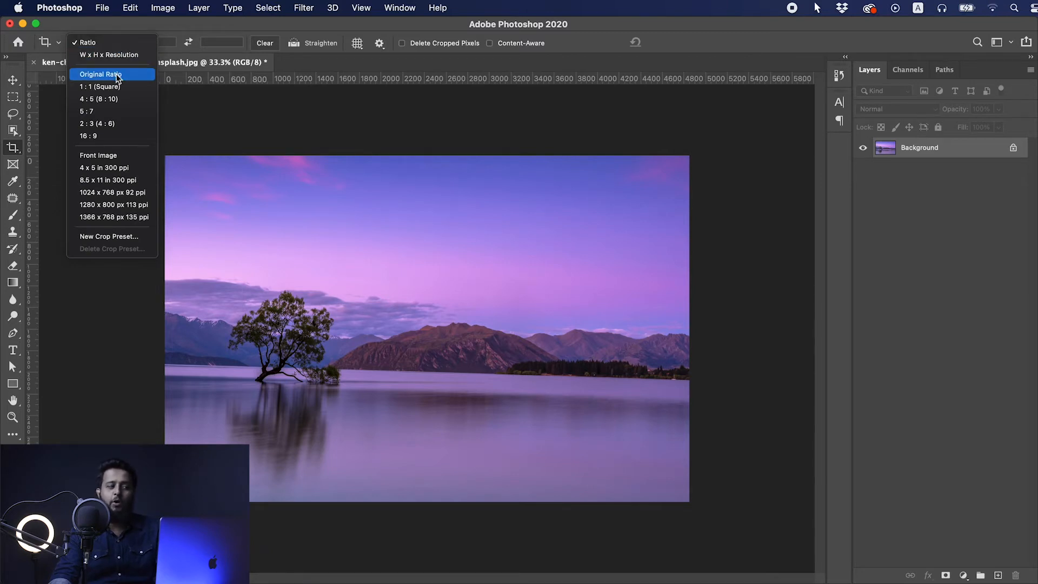
{"action": "left_click", "coordinate": [117, 76]}
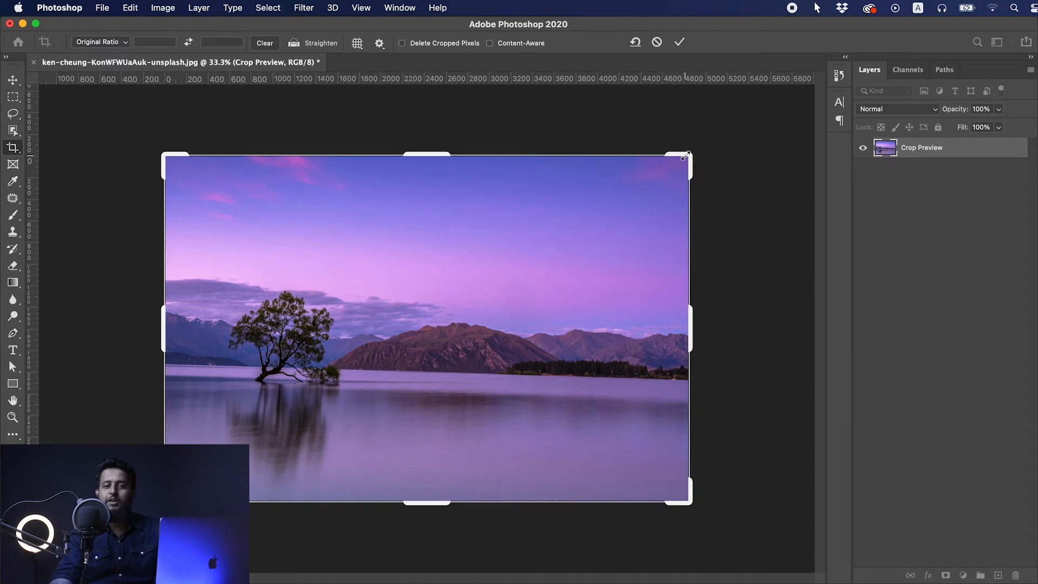
{"action": "left_click_drag", "start_coordinate": [684, 157], "coordinate": [653, 208]}
{"action": "key", "text": "super+r"}
{"action": "key", "text": "Return"}
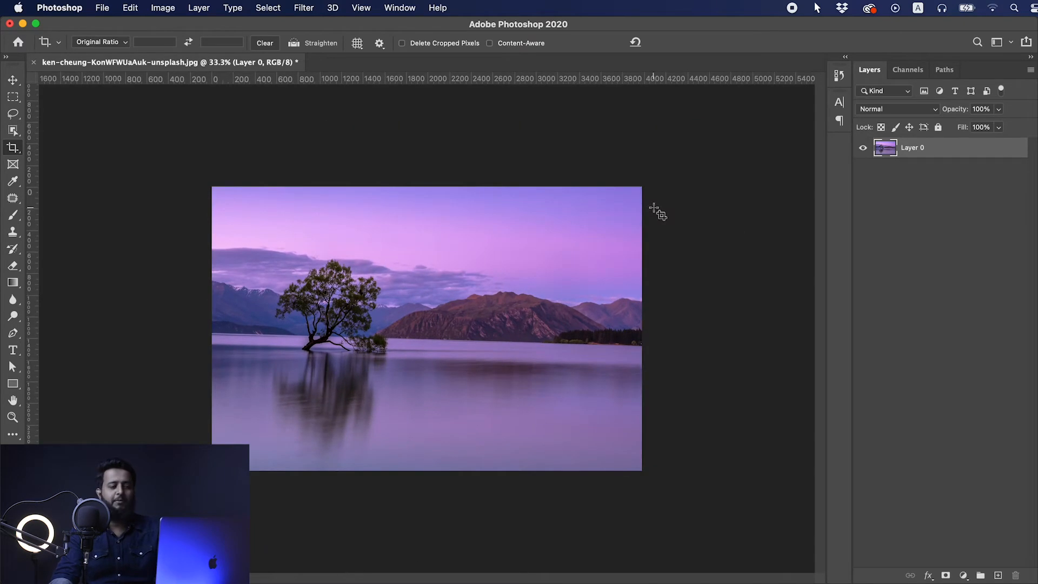
- Set the crop ratio to 1:1 (Square), and reposition the photo so the tree sits near the middle of the frame
{"action": "left_click", "coordinate": [100, 42]}
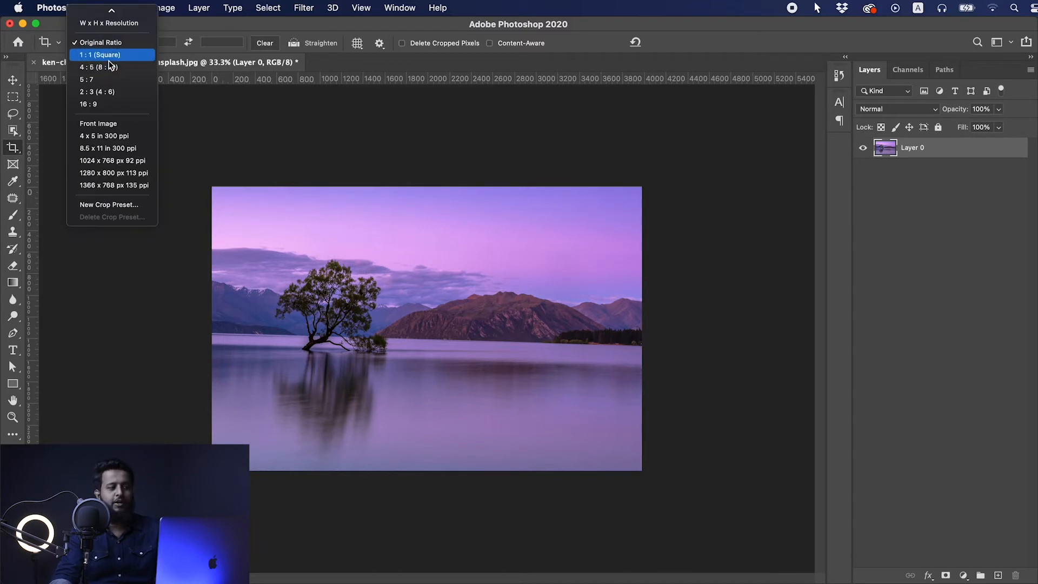
{"action": "left_click", "coordinate": [109, 56]}
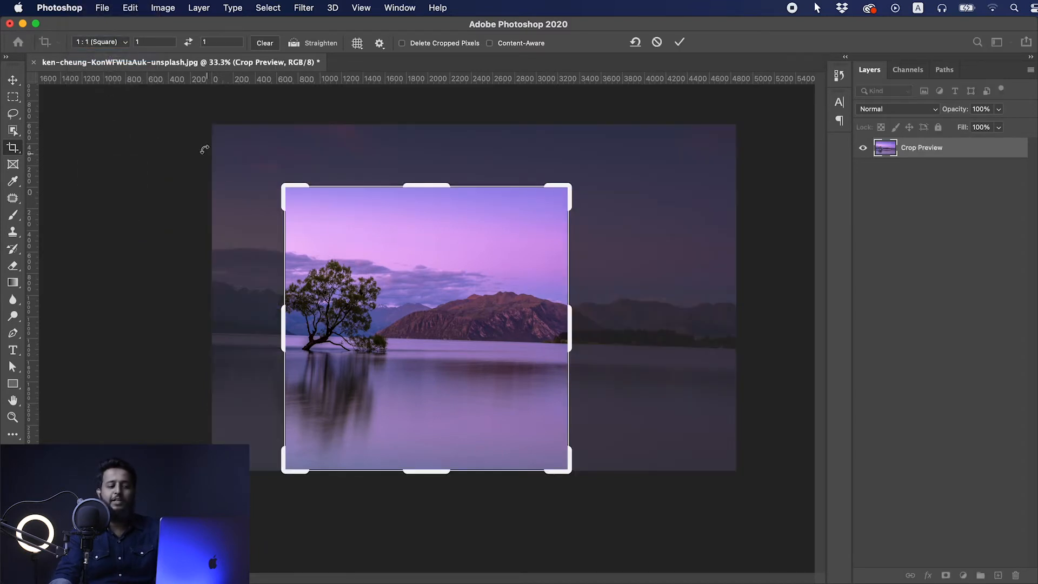
{"action": "left_click_drag", "start_coordinate": [431, 290], "coordinate": [506, 303]}
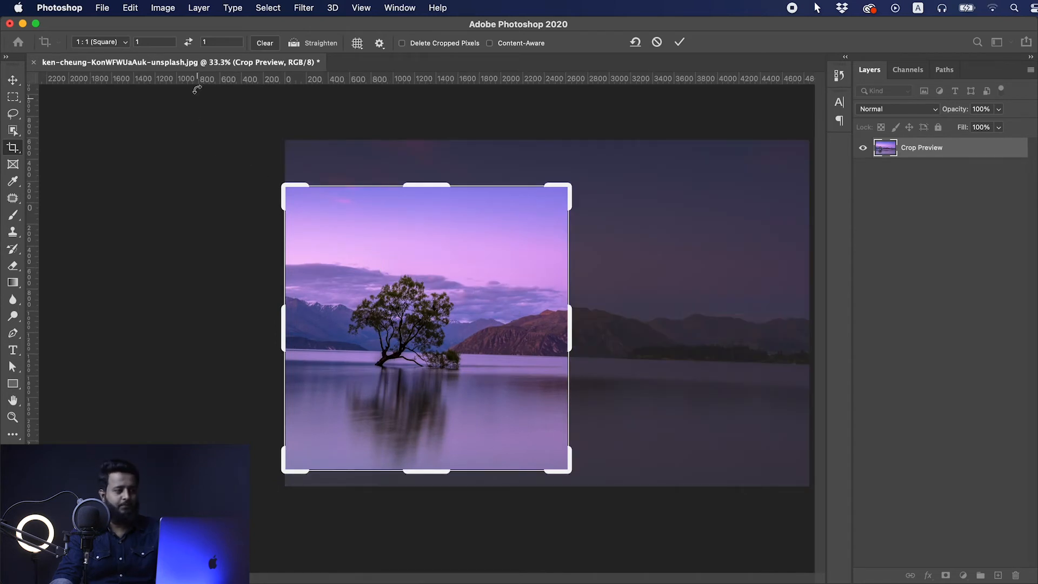
- Try the 4:5 (8:10) crop ratio, and crop the photo at 5:7 with width and height swapped to landscape
{"action": "left_click", "coordinate": [116, 47]}
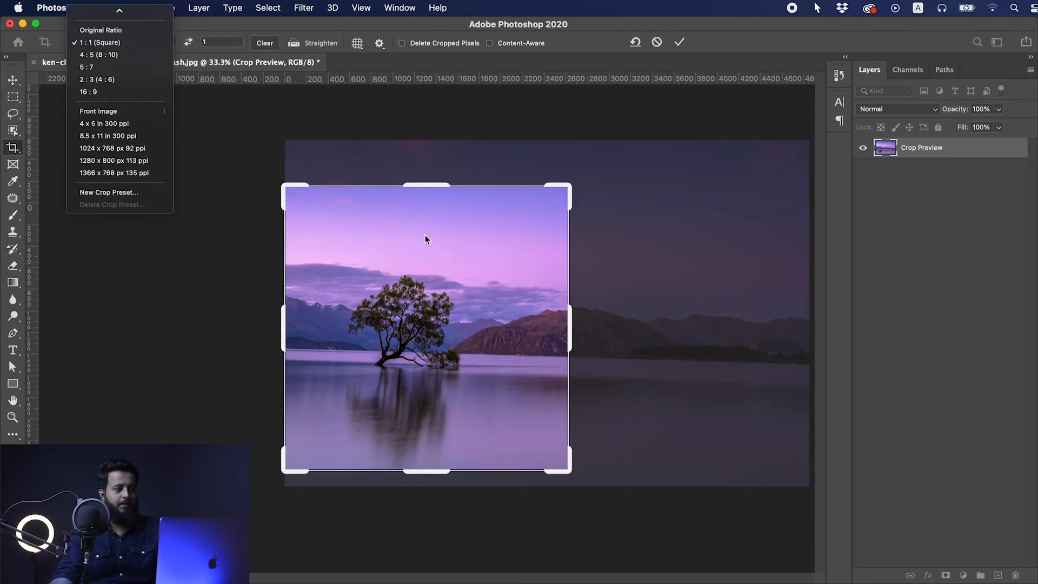
{"action": "left_click", "coordinate": [103, 55]}
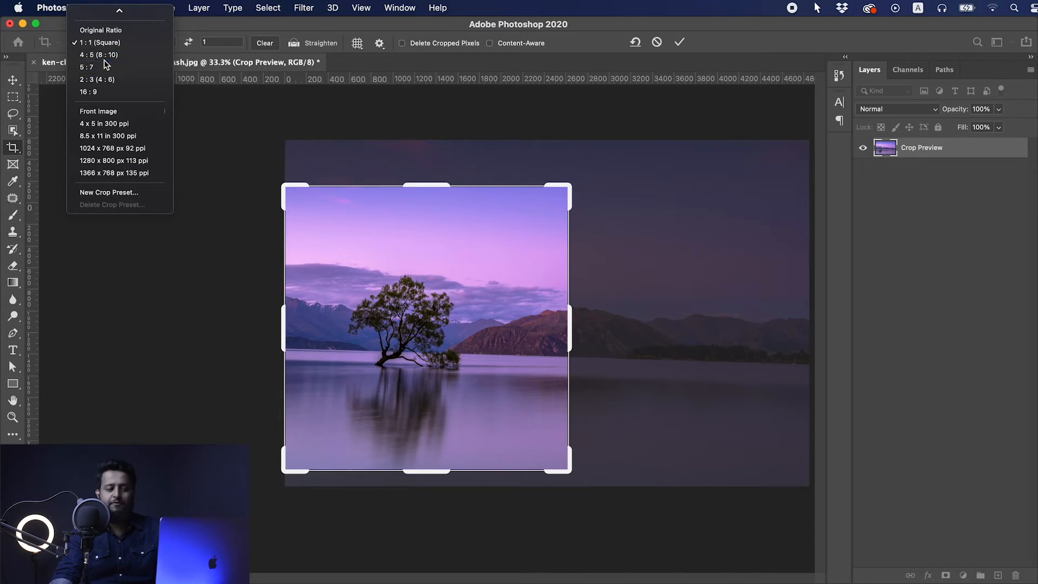
{"action": "left_click", "coordinate": [103, 42]}
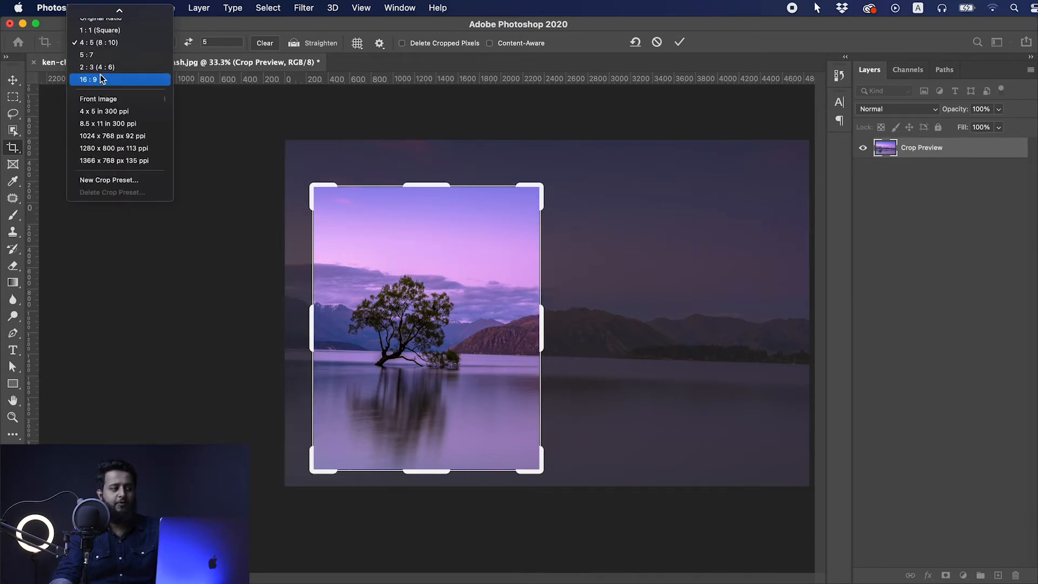
{"action": "left_click", "coordinate": [101, 55]}
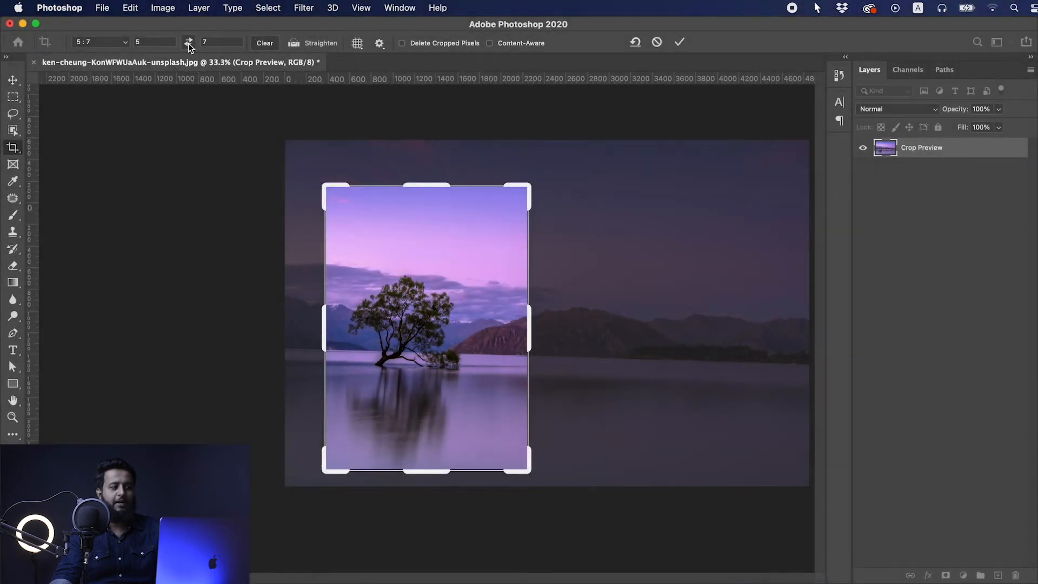
{"action": "left_click", "coordinate": [189, 43]}
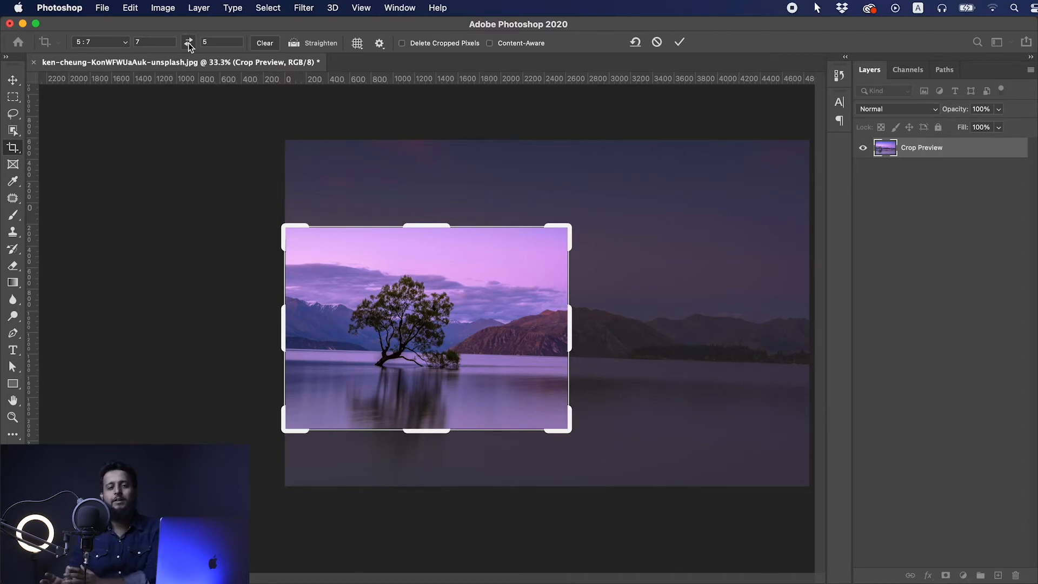
{"action": "key", "text": "v"}
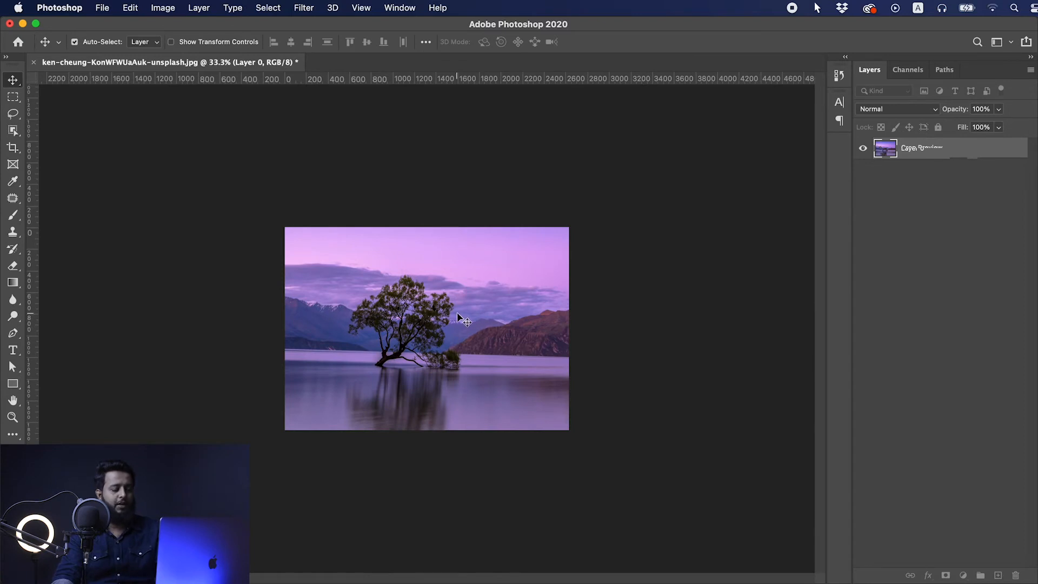
- Revert the lake photo to its last saved version
{"action": "key", "text": "super+plus"}
{"action": "key", "text": "super+minus"}
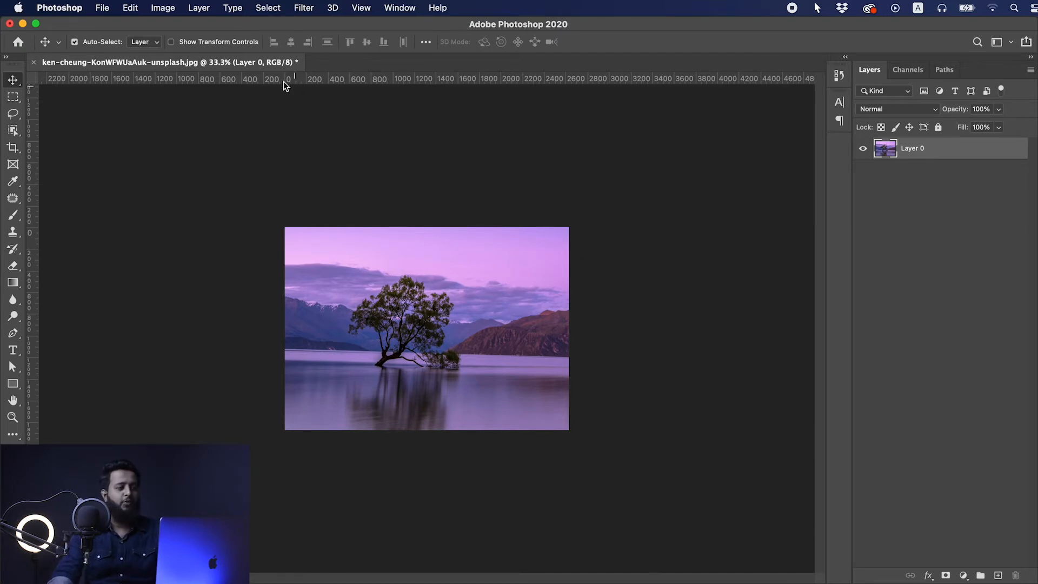
{"action": "left_click", "coordinate": [103, 8]}
{"action": "left_click", "coordinate": [138, 160]}
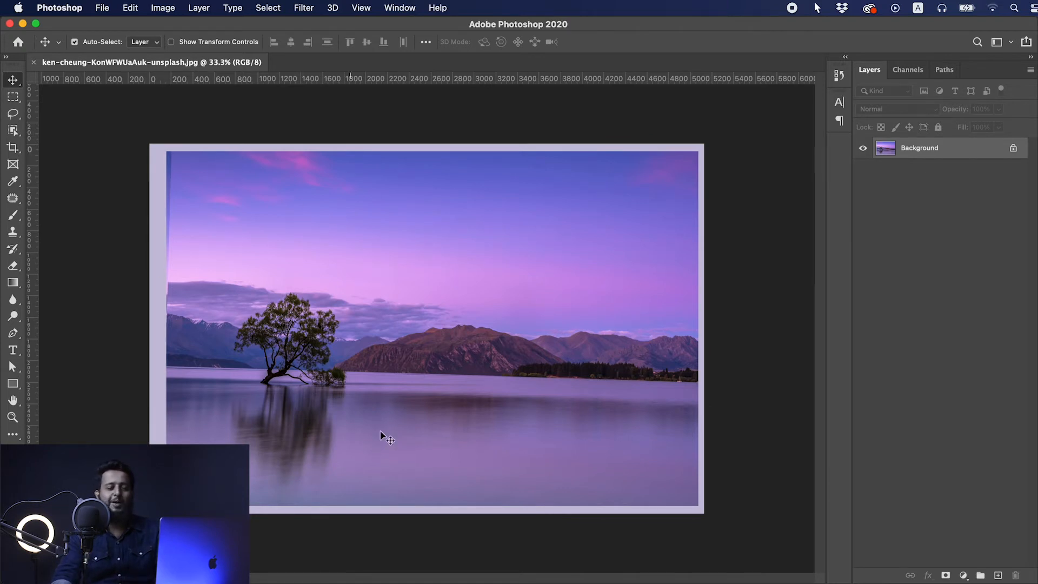
- Show the rulers and place a horizontal guide across the lake photo near the far shoreline
{"action": "left_click", "coordinate": [12, 147]}
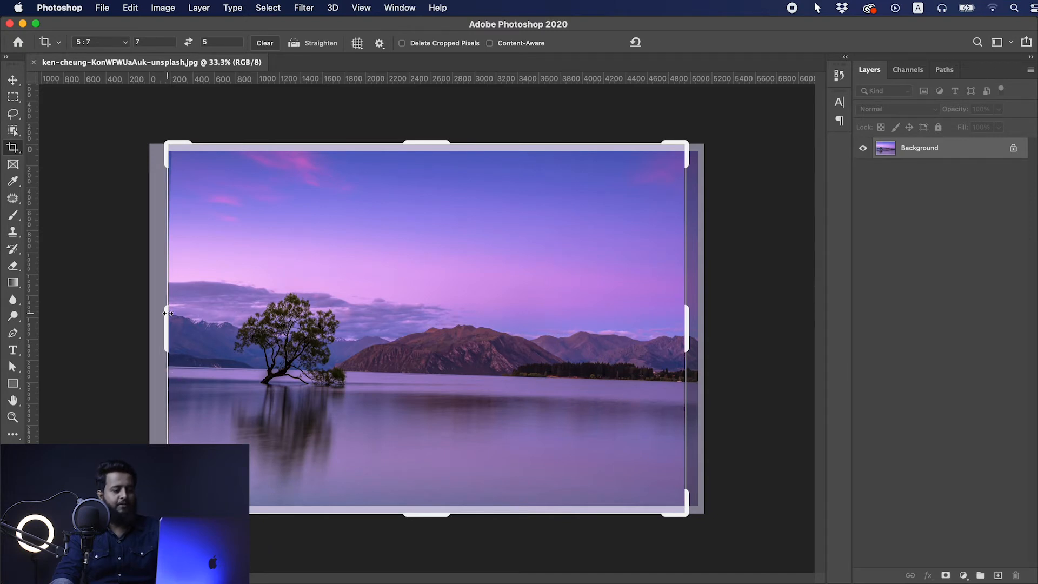
{"action": "key", "text": "Escape"}
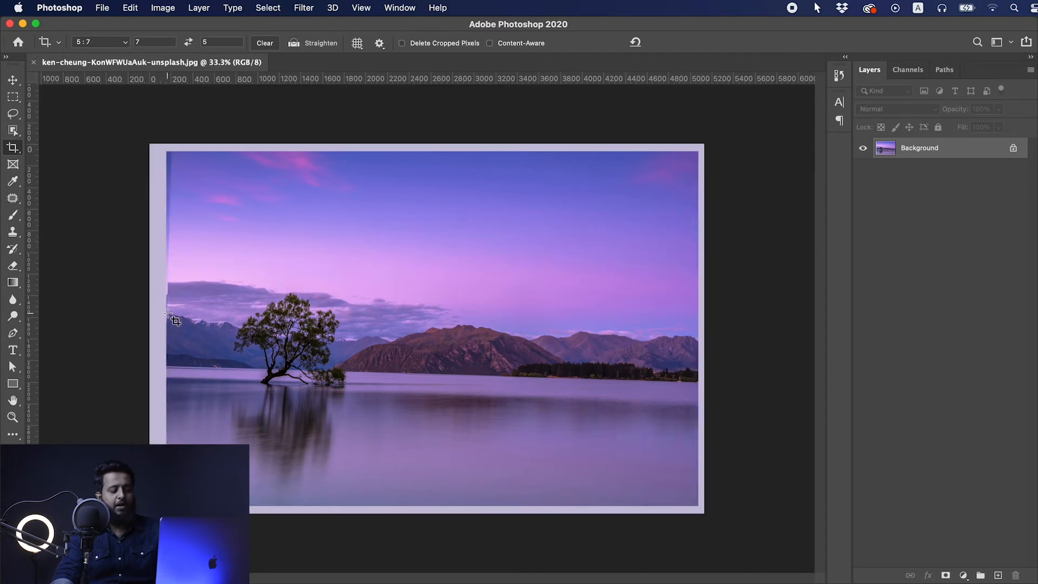
{"action": "key", "text": "super+r"}
{"action": "key", "text": "super+r"}
{"action": "key", "text": "super+r"}
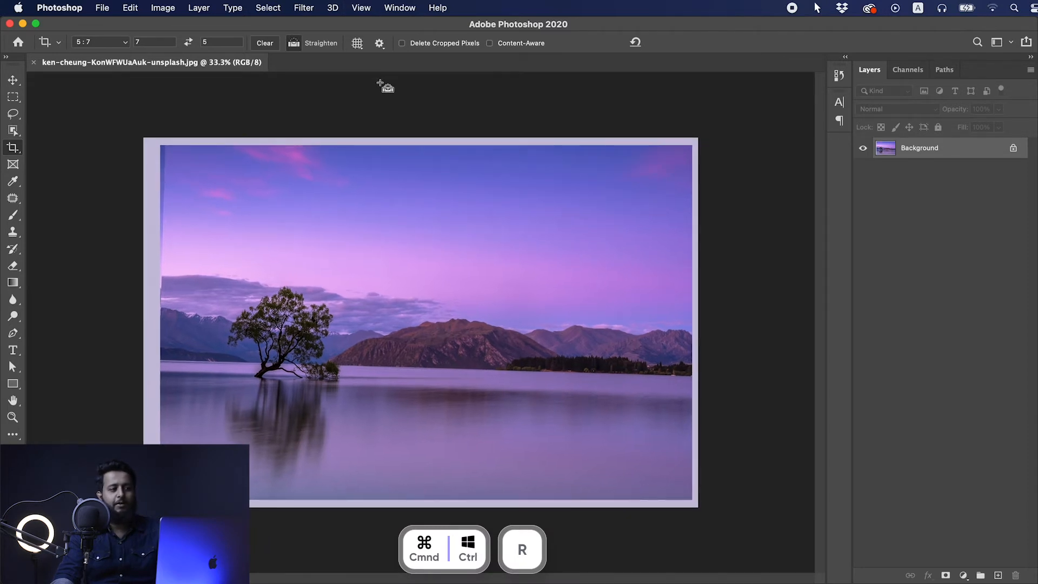
{"action": "key", "text": "super+r"}
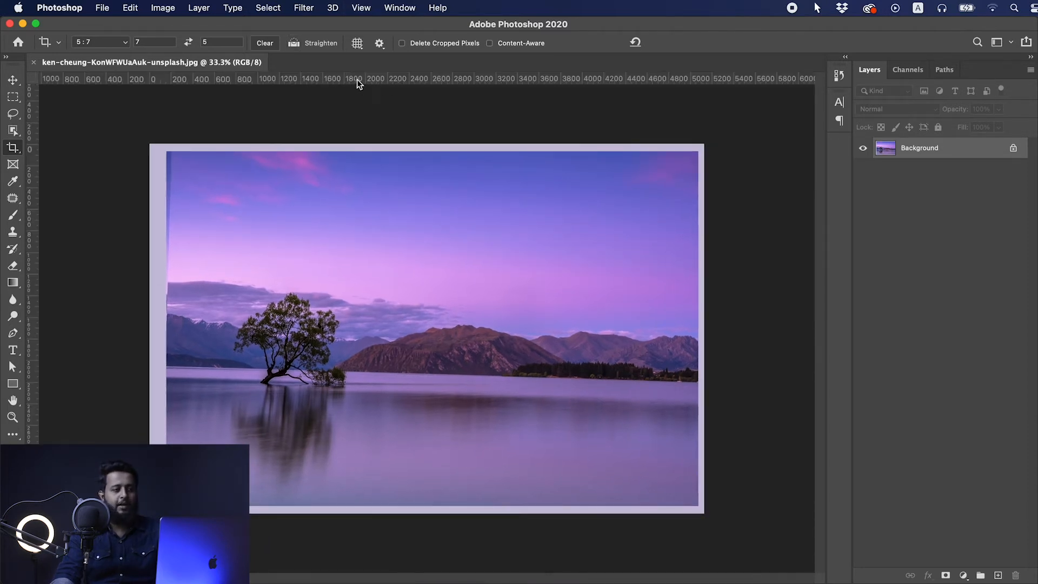
{"action": "left_click_drag", "start_coordinate": [357, 79], "coordinate": [342, 367]}
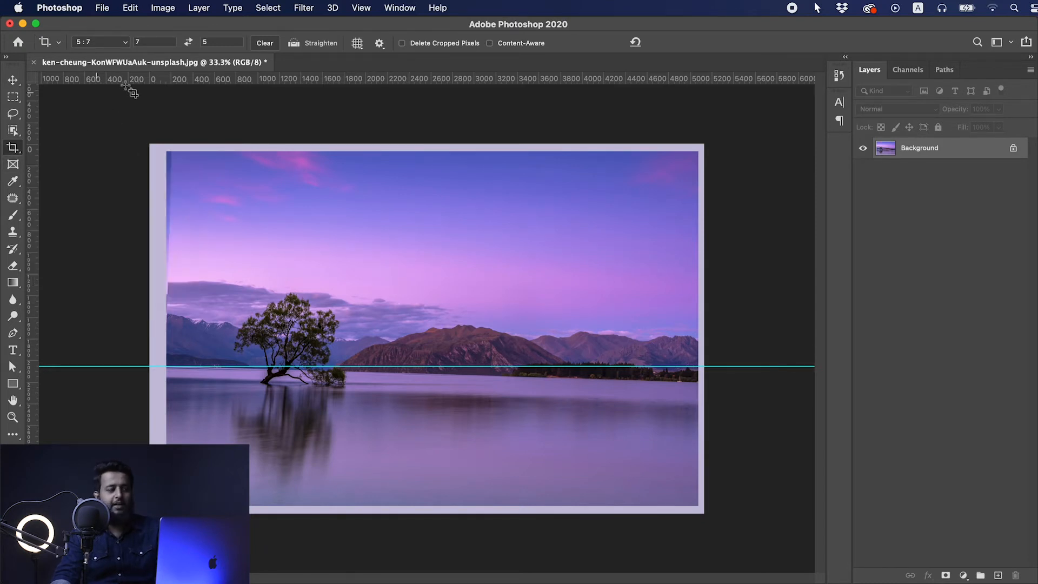
- Straighten the photo along the lake's shoreline, and apply the crop with the frame tightened to exclude the tilted pale borders
{"action": "left_click", "coordinate": [293, 44]}
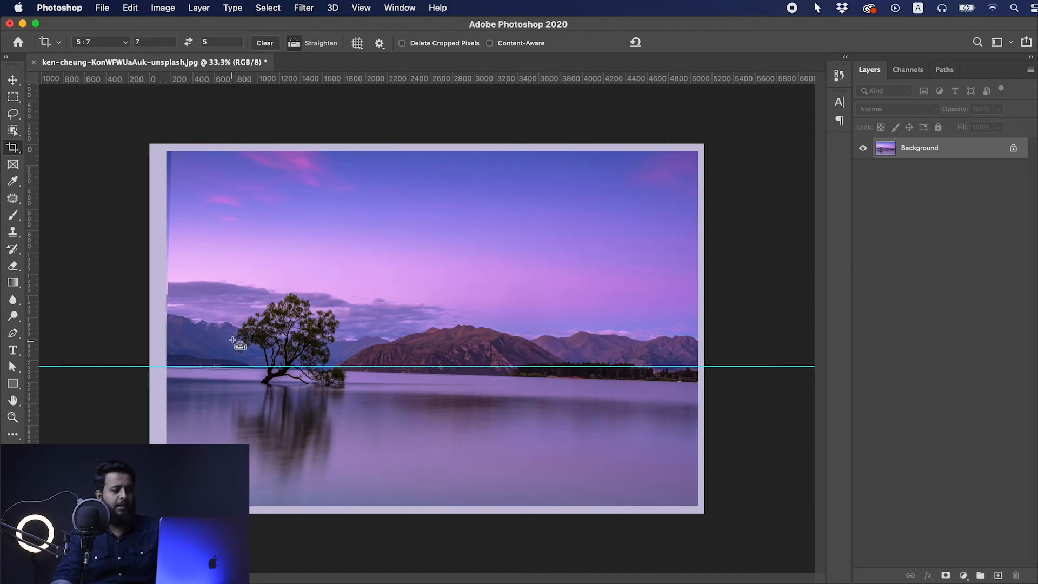
{"action": "left_click", "coordinate": [182, 369]}
{"action": "left_click_drag", "start_coordinate": [182, 369], "coordinate": [695, 382]}
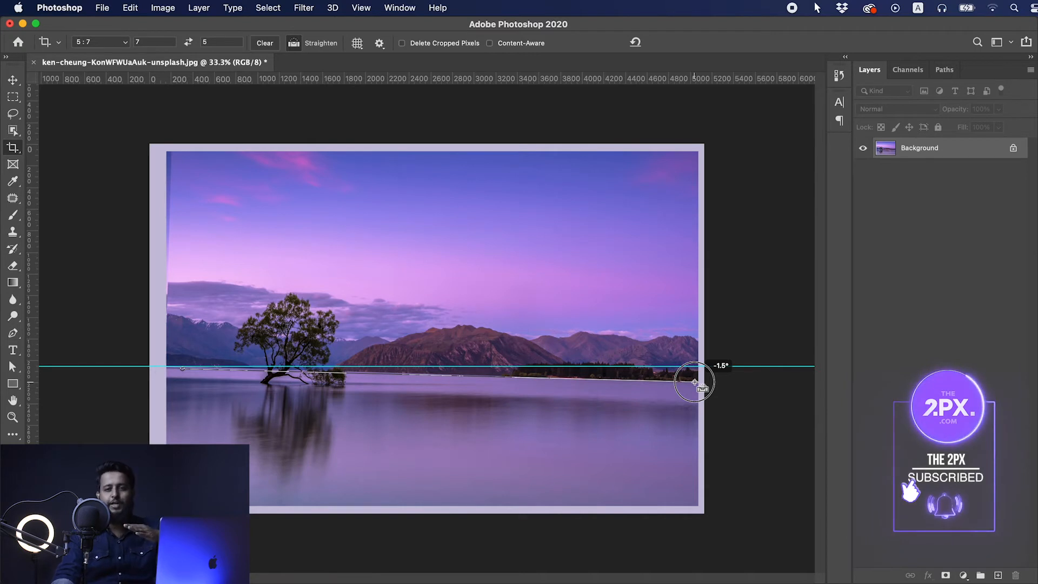
{"action": "left_click_drag", "start_coordinate": [695, 382], "coordinate": [694, 381]}
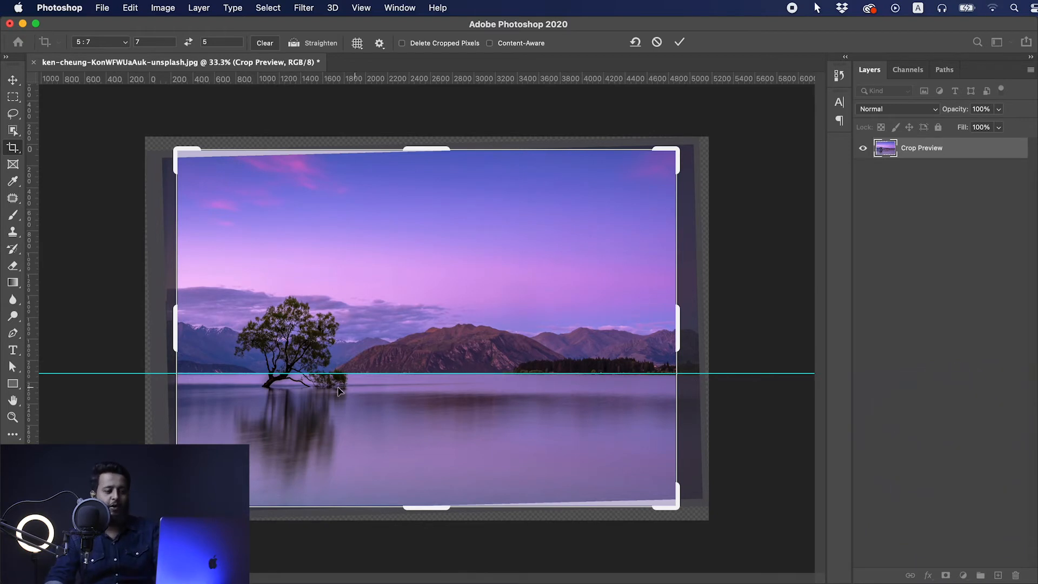
{"action": "mouse_move", "coordinate": [174, 149]}
{"action": "left_mouse_down"}
{"action": "mouse_move", "coordinate": [181, 141]}
{"action": "mouse_move", "coordinate": [181, 153]}
{"action": "left_mouse_up"}
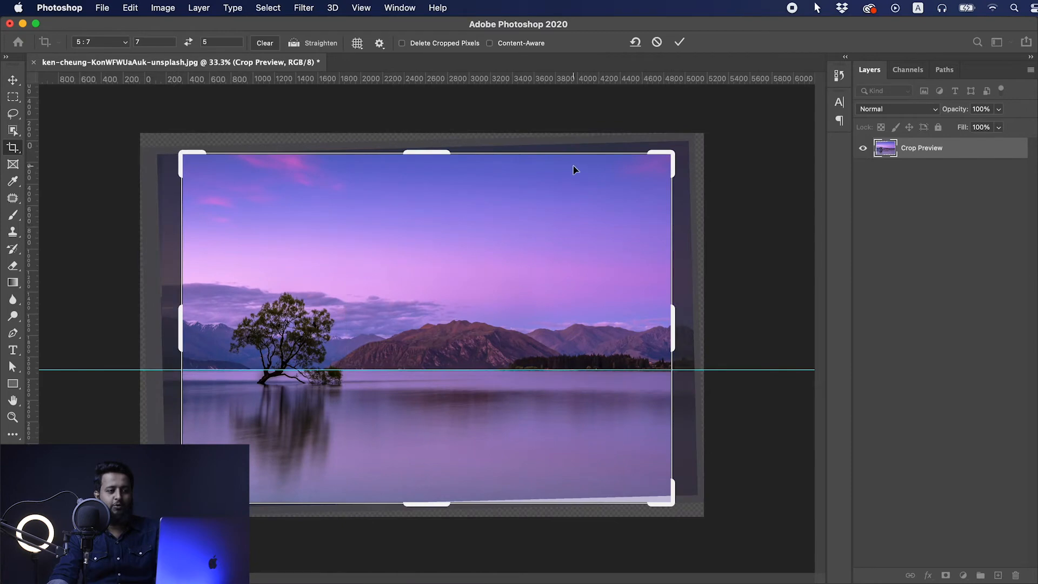
{"action": "left_click_drag", "start_coordinate": [427, 505], "coordinate": [430, 500]}
{"action": "key", "text": "Return"}
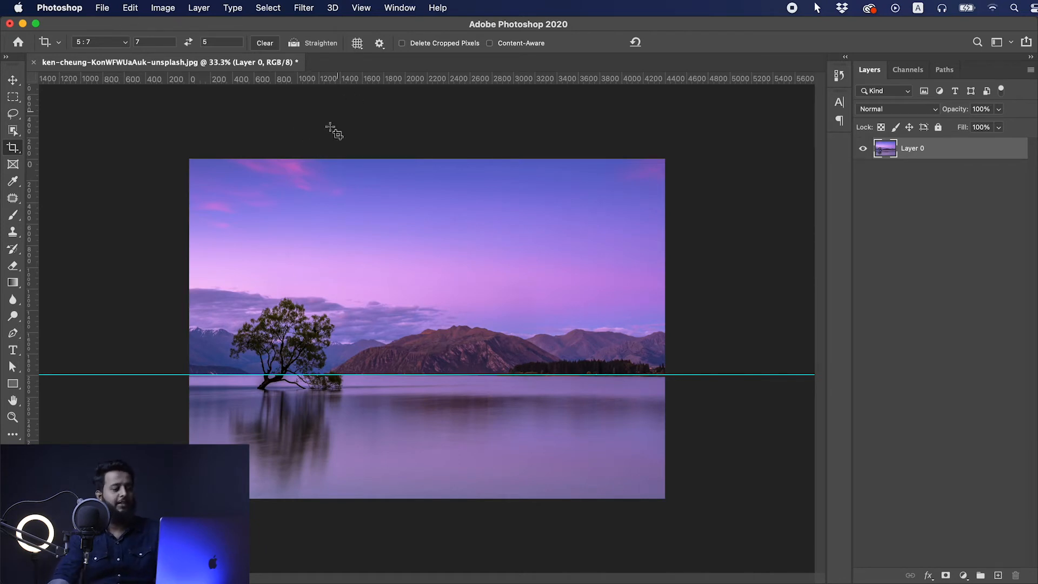
- Try the Grid crop overlay while shrinking the crop frame to about 4024 × 2874 px
{"action": "left_click", "coordinate": [374, 278]}
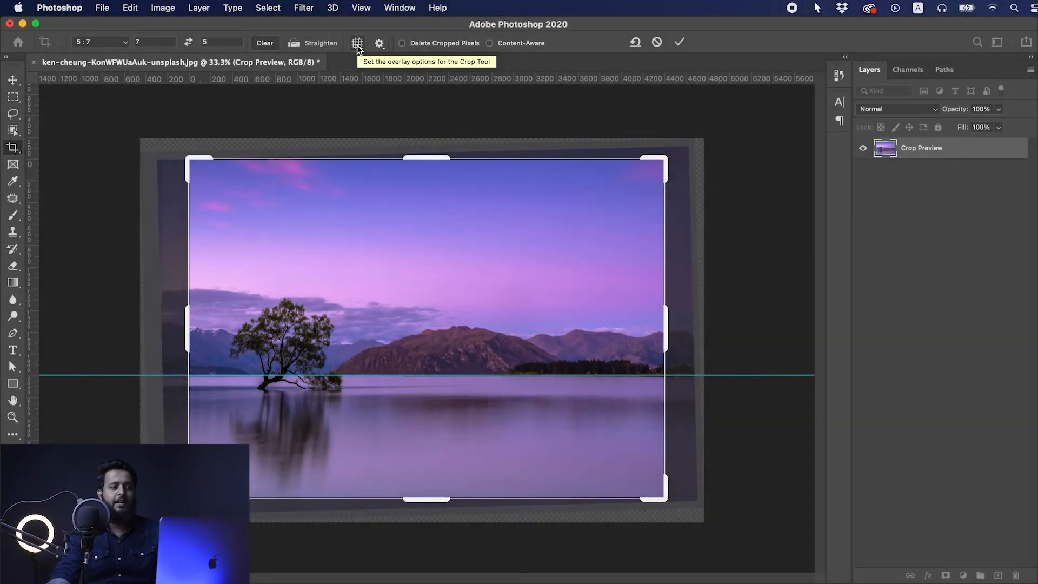
{"action": "left_click", "coordinate": [356, 46]}
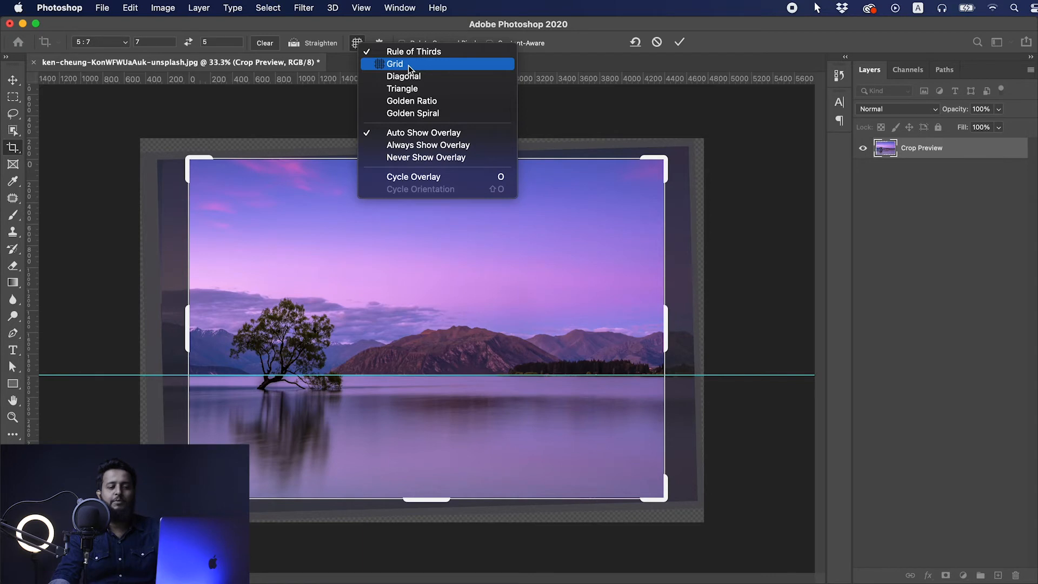
{"action": "left_click", "coordinate": [417, 162]}
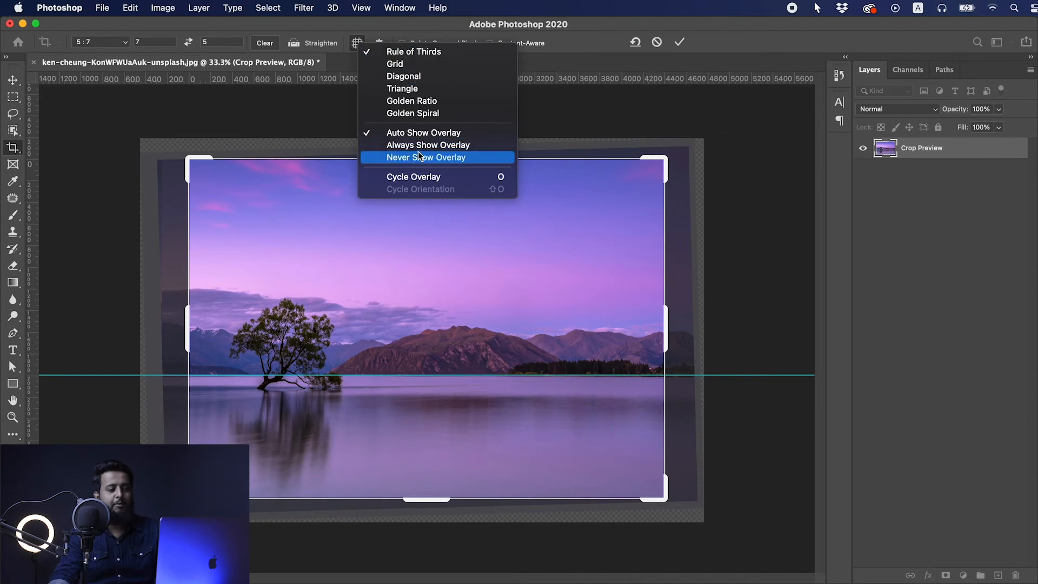
{"action": "left_click", "coordinate": [401, 66]}
{"action": "left_click_drag", "start_coordinate": [191, 160], "coordinate": [194, 202]}
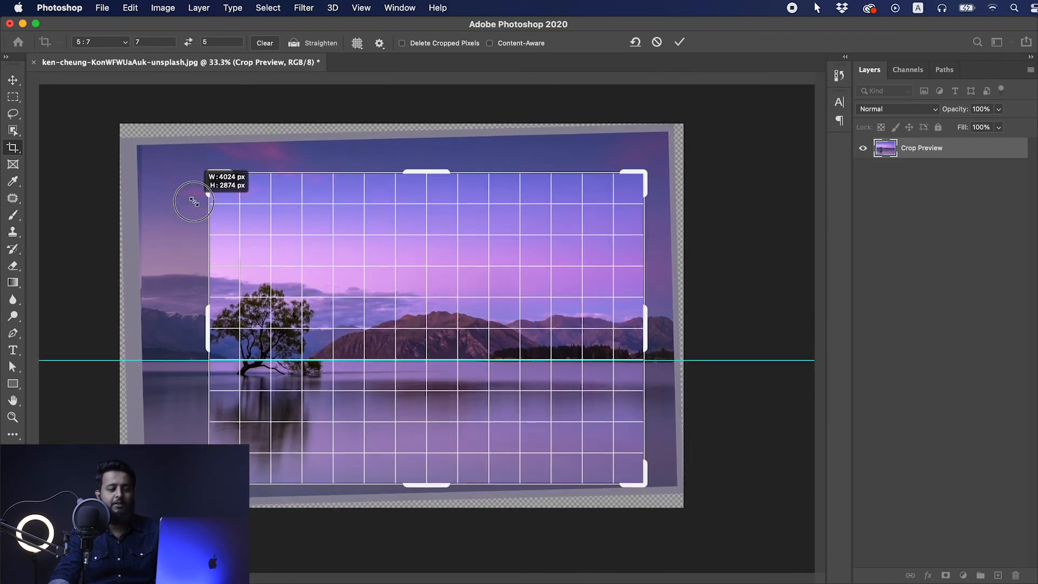
{"action": "left_click_drag", "start_coordinate": [193, 202], "coordinate": [193, 201]}
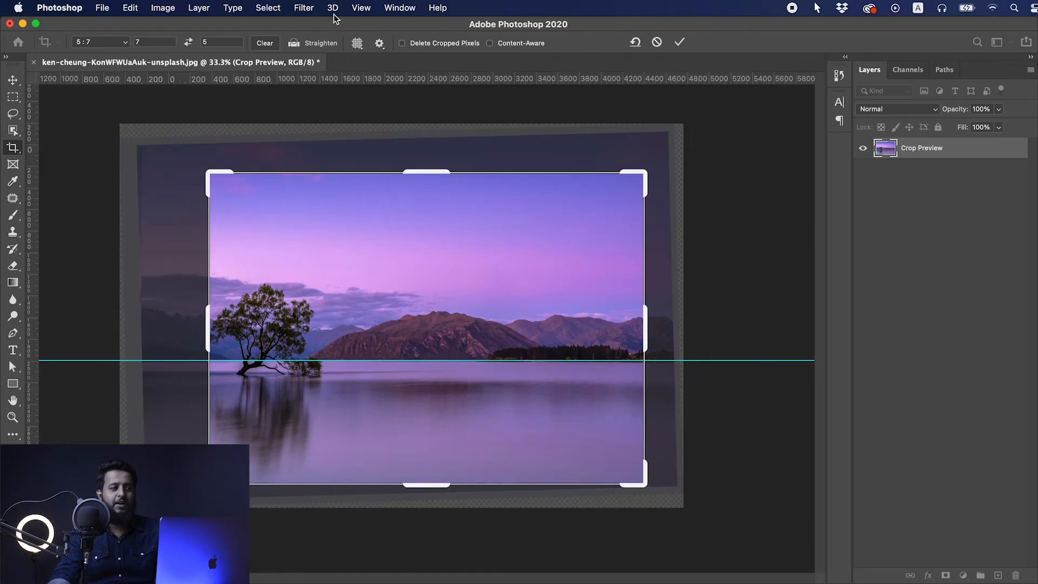
- Set the crop overlay to always show, and try the Diagonal and Triangle overlays with an enlarged crop frame
{"action": "left_click", "coordinate": [358, 47]}
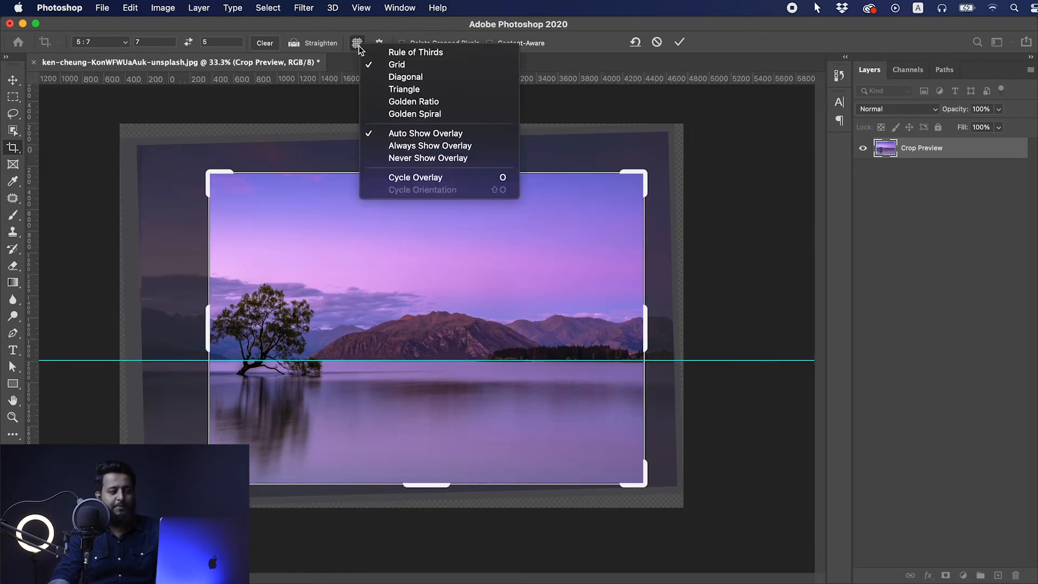
{"action": "left_click", "coordinate": [383, 147]}
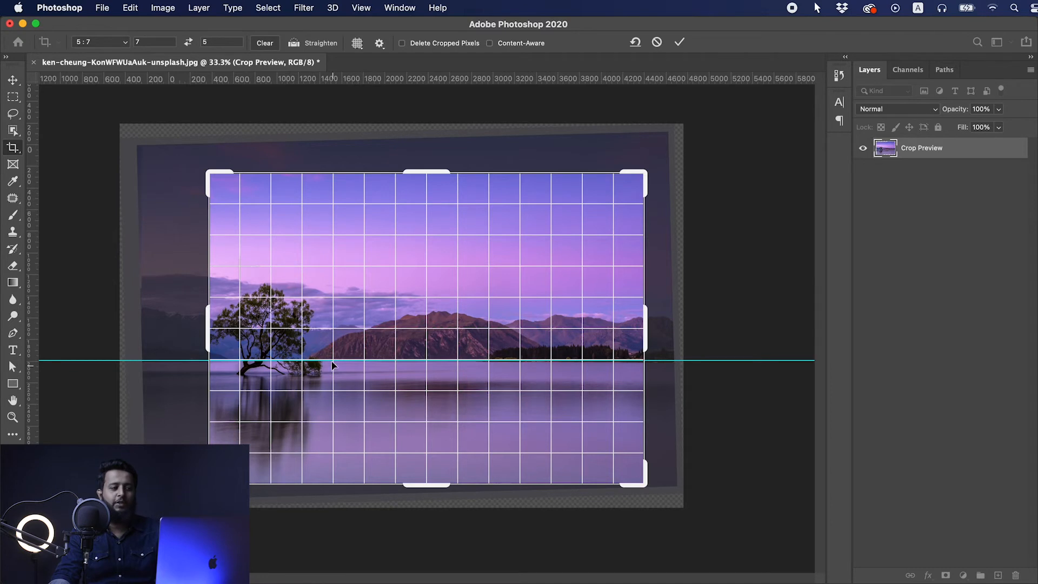
{"action": "left_click", "coordinate": [357, 44]}
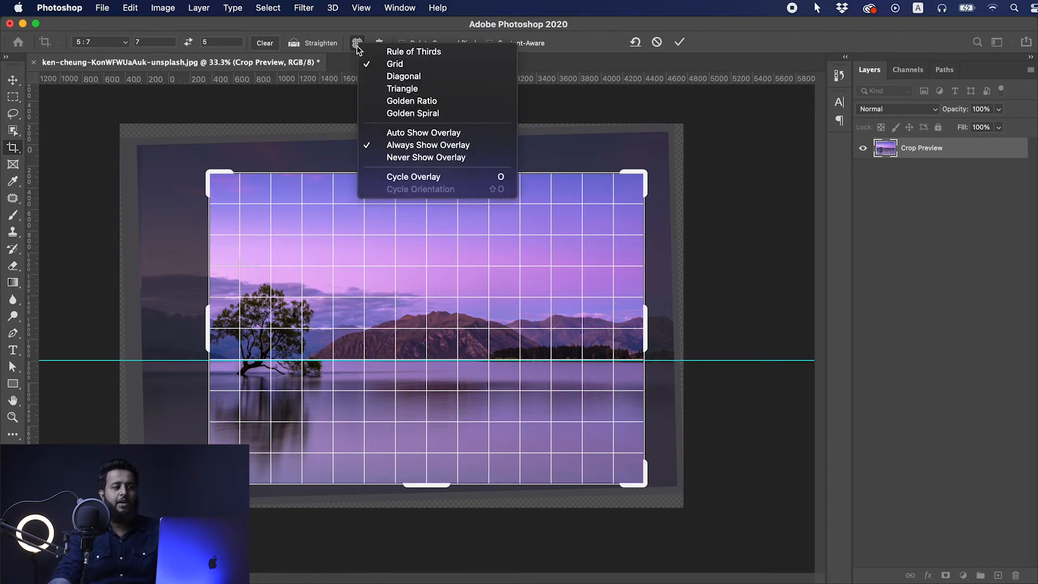
{"action": "left_click", "coordinate": [383, 77]}
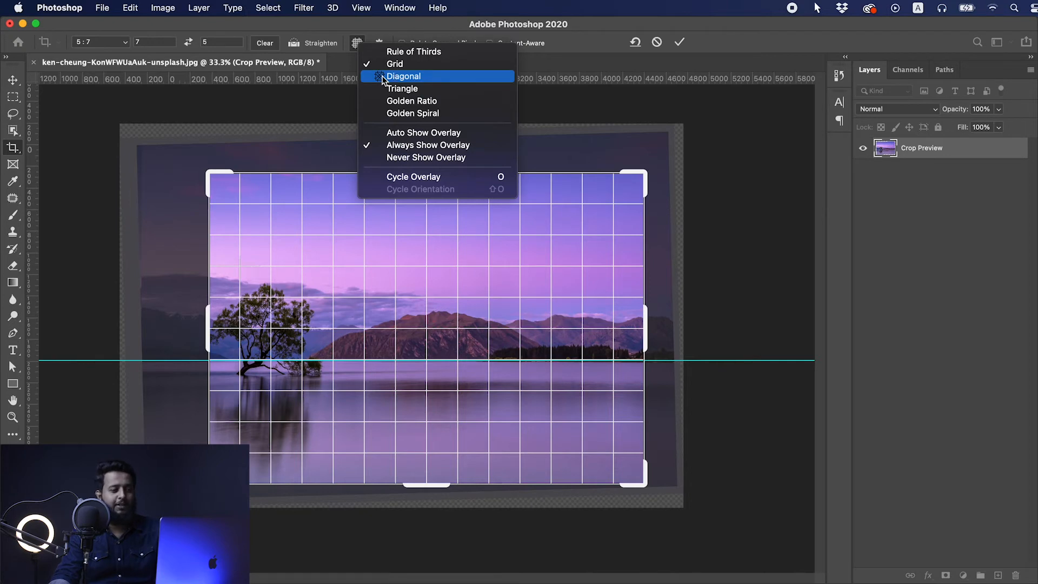
{"action": "left_click_drag", "start_coordinate": [211, 172], "coordinate": [178, 185]}
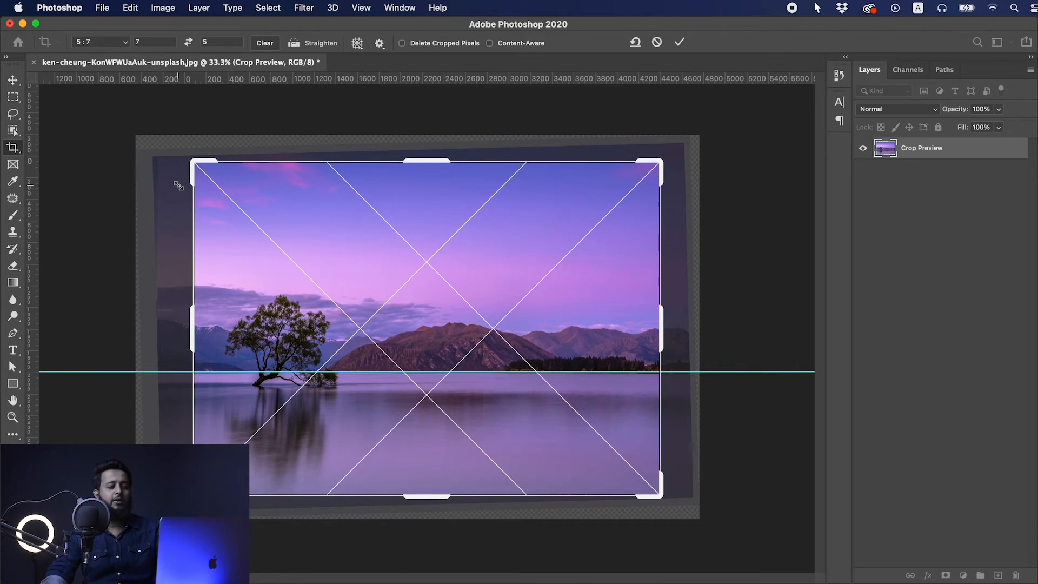
{"action": "left_click", "coordinate": [365, 44]}
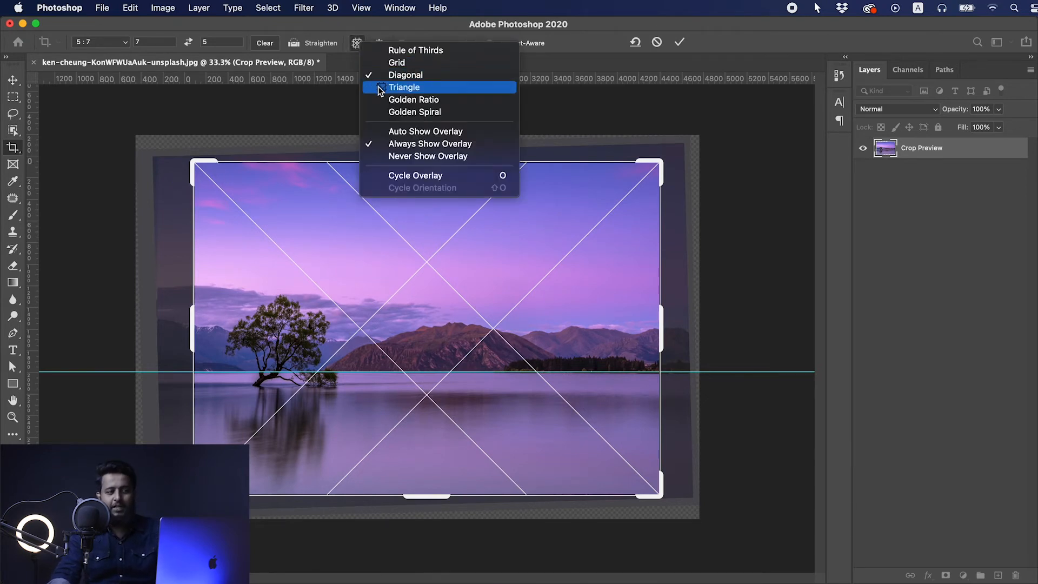
{"action": "left_click", "coordinate": [411, 175]}
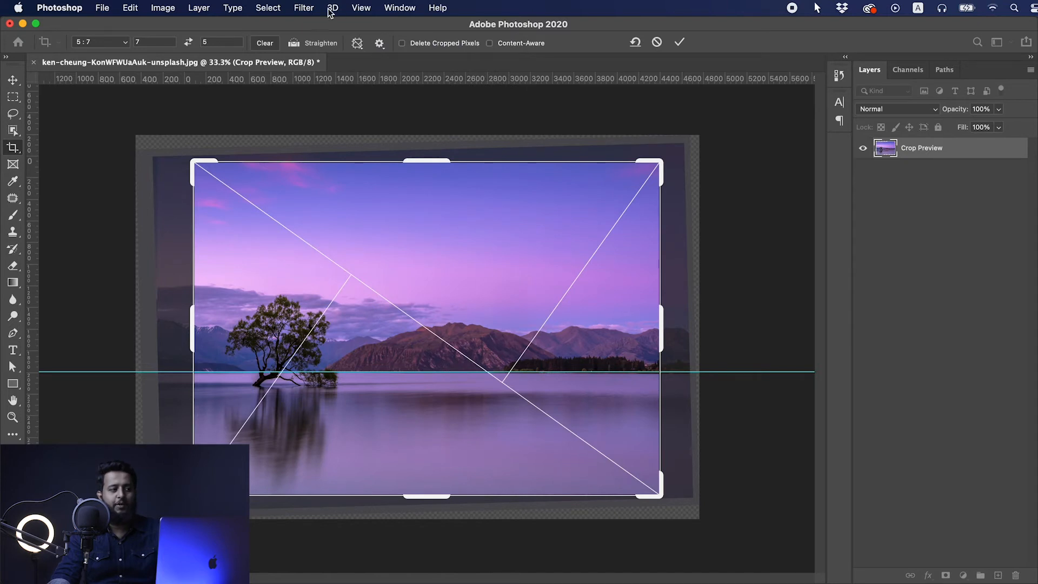
- Set the crop overlay to Golden Ratio, and apply the crop with the photo rotated slightly
{"action": "left_click", "coordinate": [354, 47]}
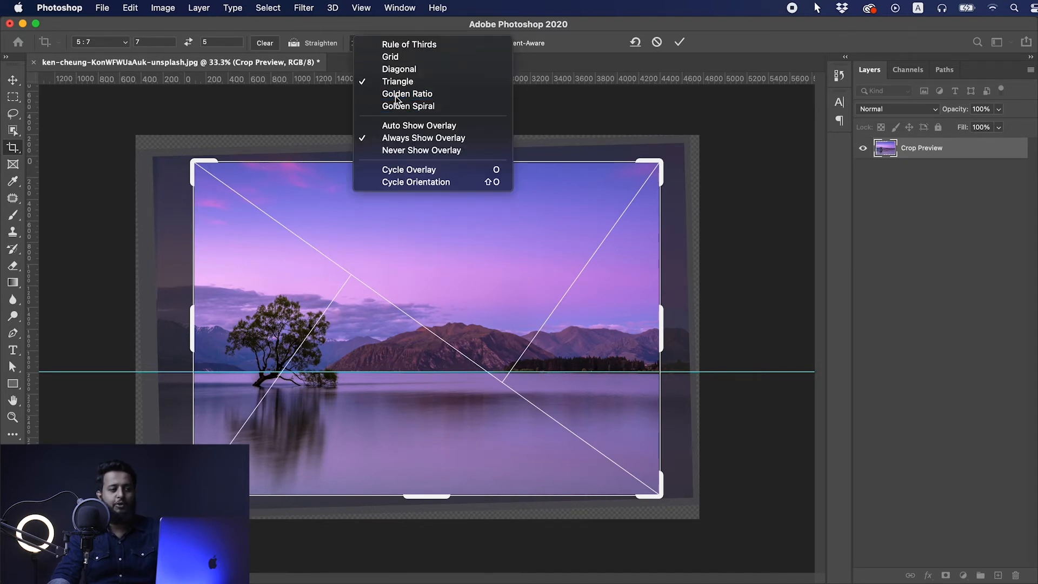
{"action": "left_click", "coordinate": [389, 40]}
{"action": "mouse_move", "coordinate": [195, 161]}
{"action": "left_mouse_down"}
{"action": "mouse_move", "coordinate": [219, 179]}
{"action": "mouse_move", "coordinate": [193, 162]}
{"action": "left_mouse_up"}
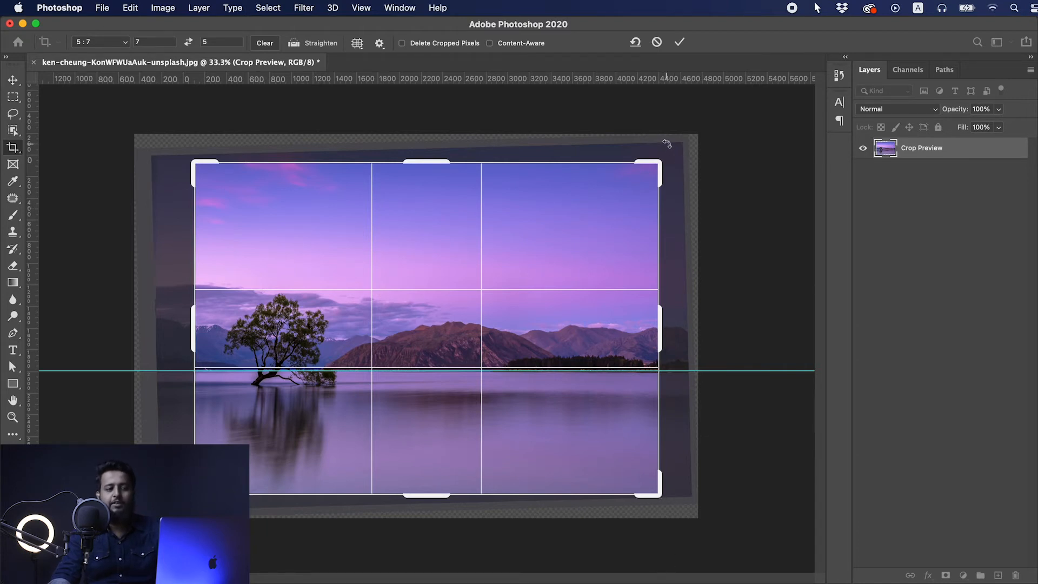
{"action": "left_click_drag", "start_coordinate": [668, 146], "coordinate": [631, 179]}
{"action": "key", "text": "Return"}
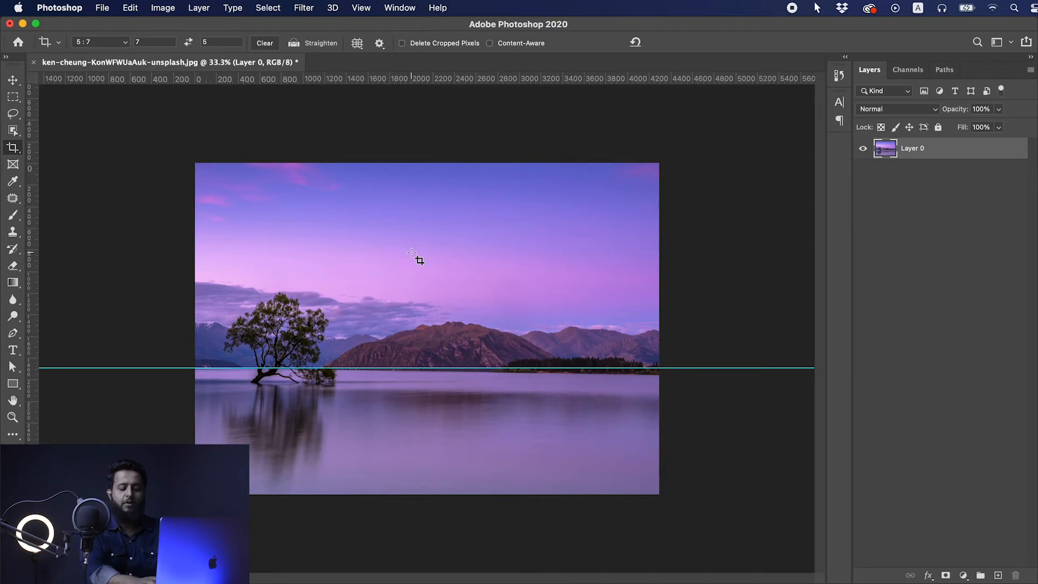
{"action": "key", "text": "super+k"}
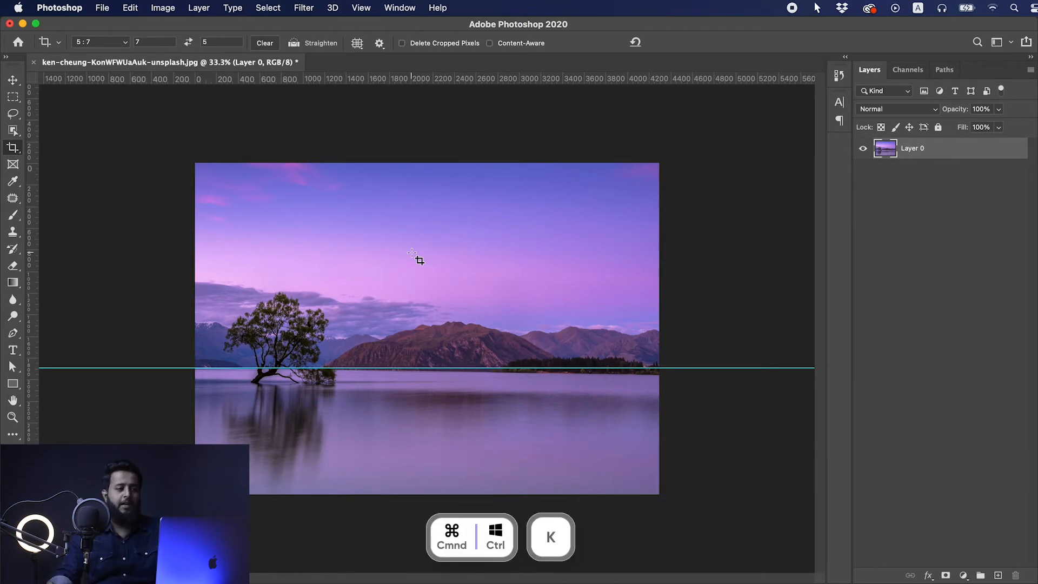
{"action": "left_click", "coordinate": [59, 8]}
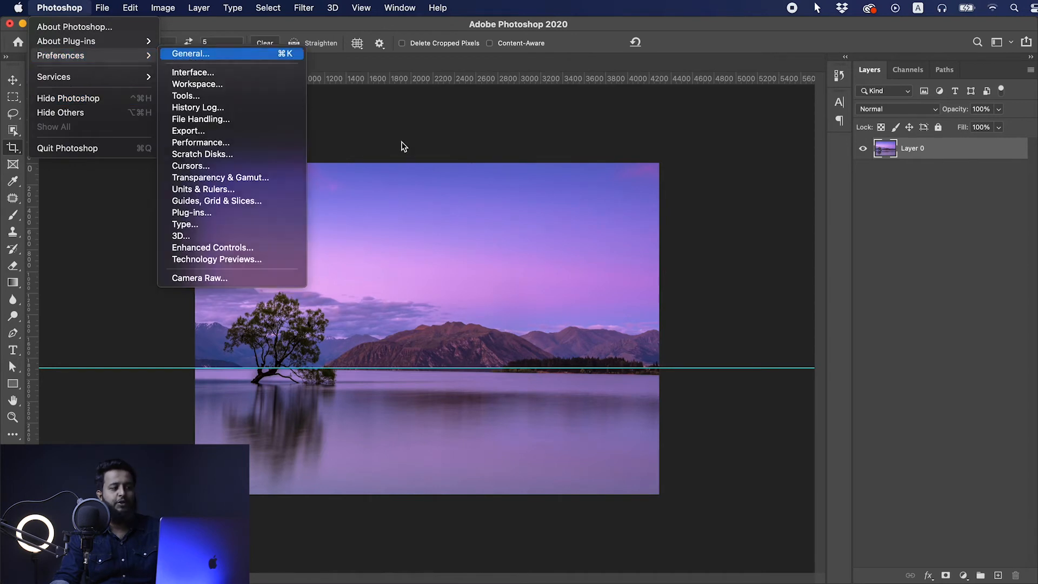
{"action": "left_click", "coordinate": [187, 52]}
{"action": "left_click", "coordinate": [225, 180]}
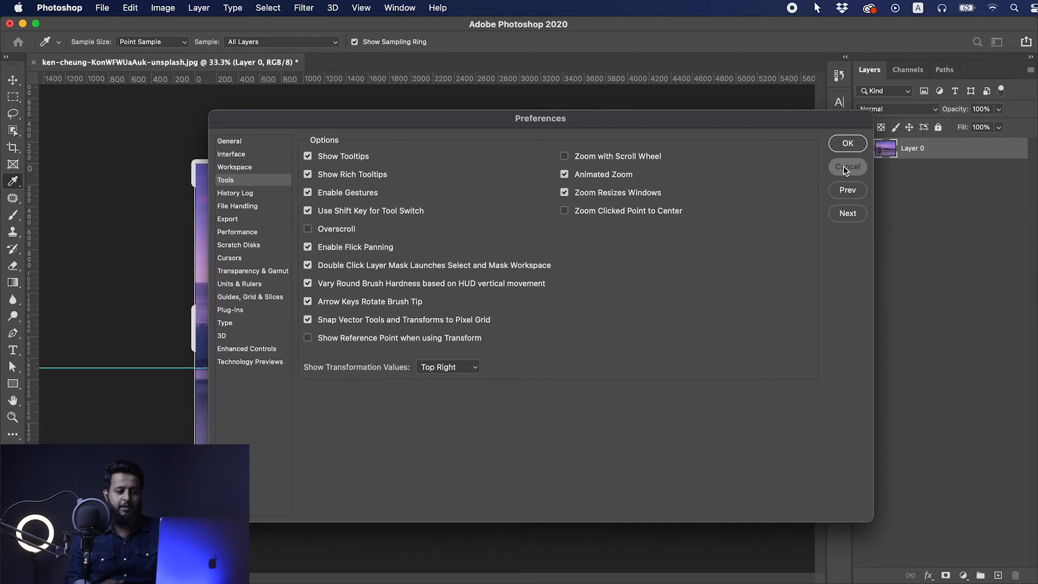
{"action": "left_click", "coordinate": [846, 167]}
{"action": "key", "text": "c"}
{"action": "key", "text": "i"}
- Enable Show Reference Point when using Transform in the Tools preferences
{"action": "key", "text": "super+k"}
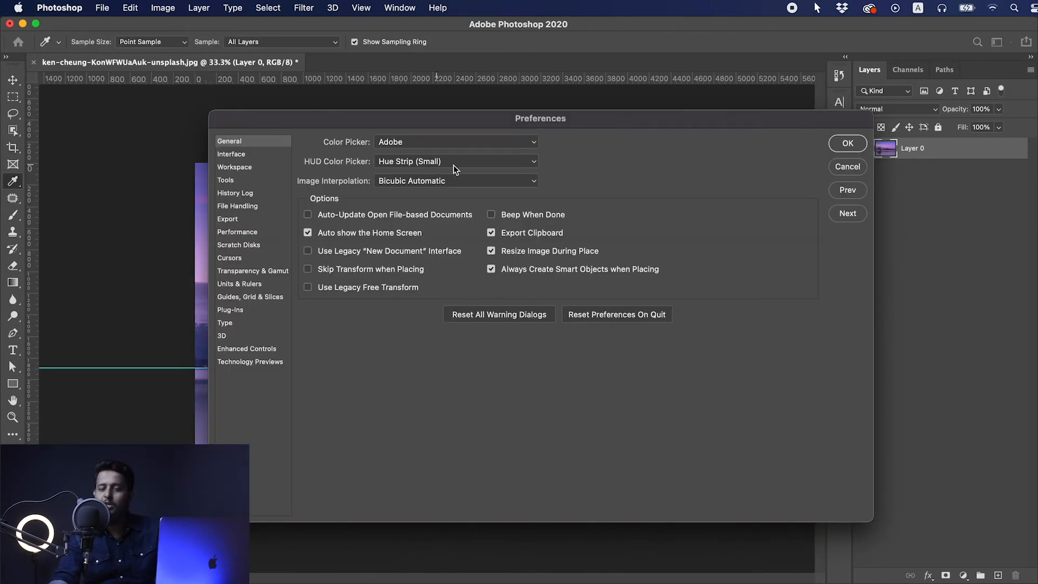
{"action": "left_click", "coordinate": [226, 181]}
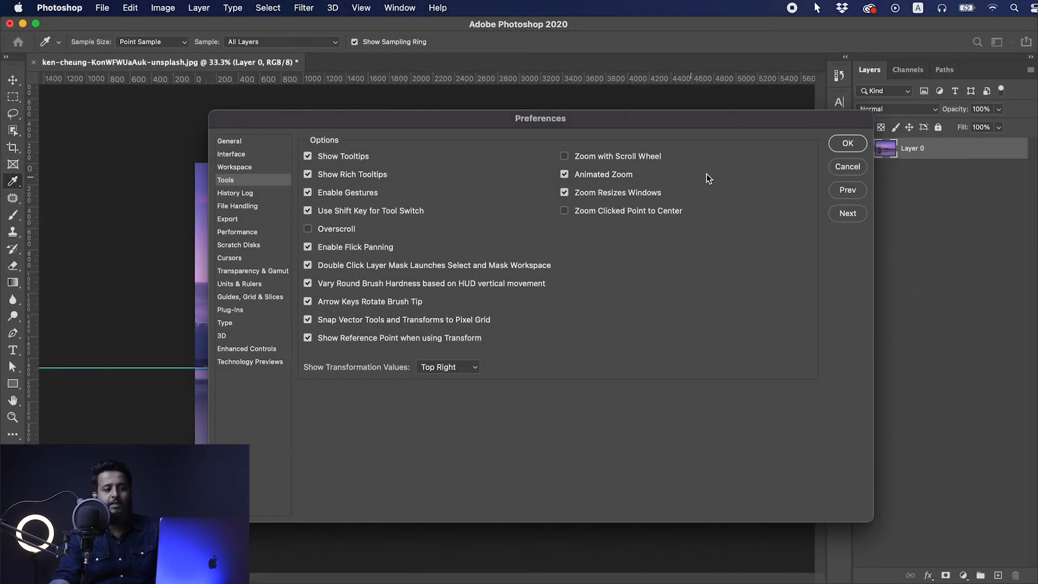
{"action": "left_click", "coordinate": [846, 143]}
- Rotate the photo about a crop reference point moved to the upper-left golden-ratio intersection and over to the right-hand sky, and apply the crop
{"action": "key", "text": "c"}
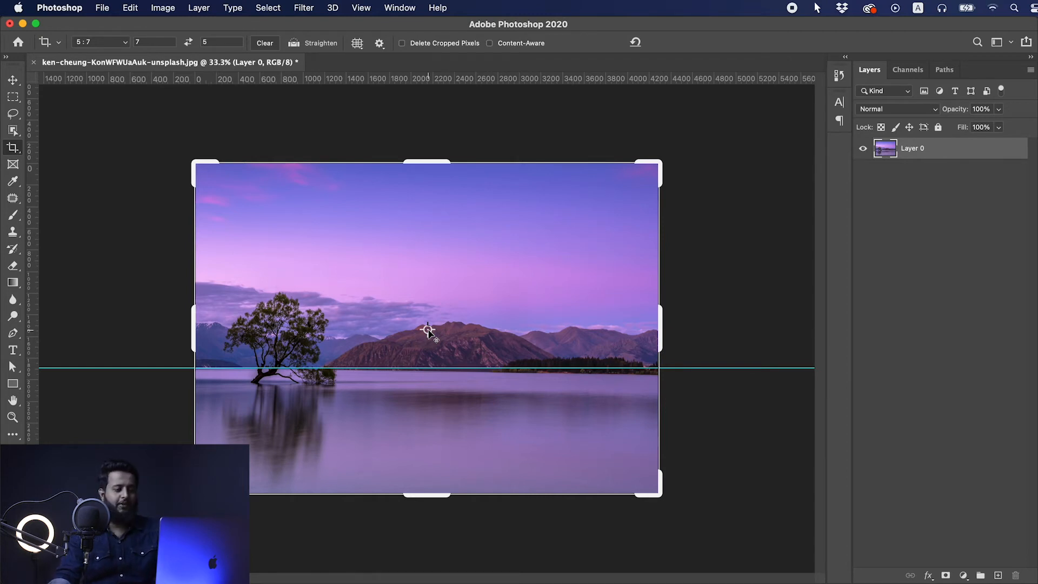
{"action": "left_click_drag", "start_coordinate": [427, 330], "coordinate": [373, 290]}
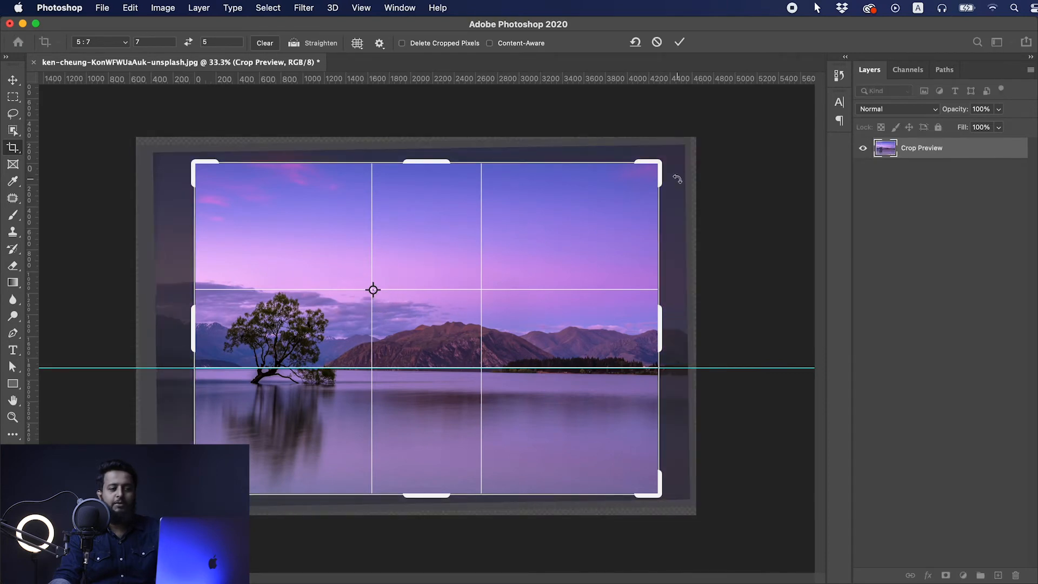
{"action": "left_click_drag", "start_coordinate": [676, 170], "coordinate": [664, 231]}
{"action": "left_click_drag", "start_coordinate": [379, 283], "coordinate": [546, 284]}
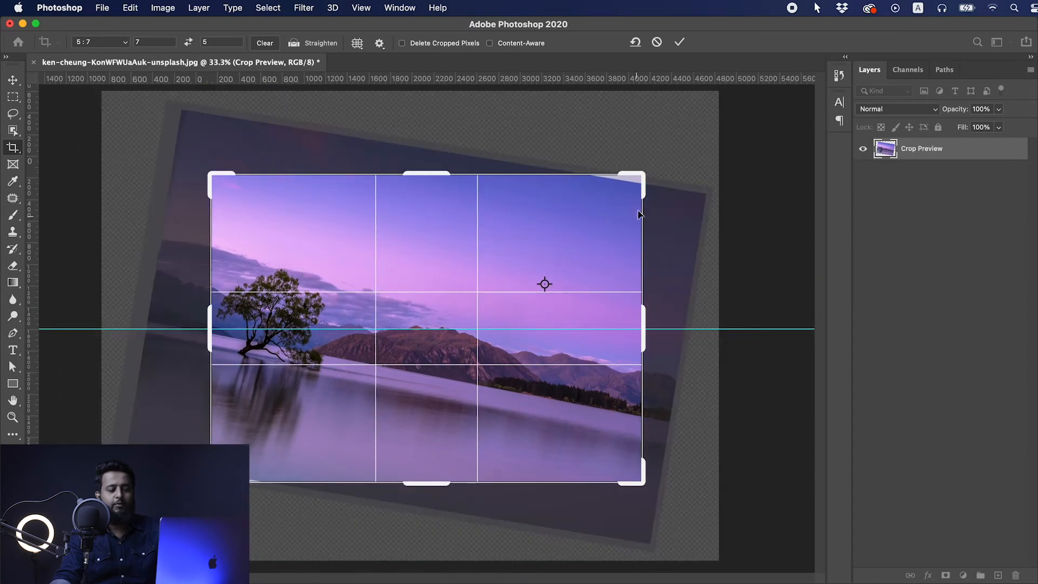
{"action": "left_click_drag", "start_coordinate": [662, 190], "coordinate": [639, 191]}
{"action": "key", "text": "Return"}
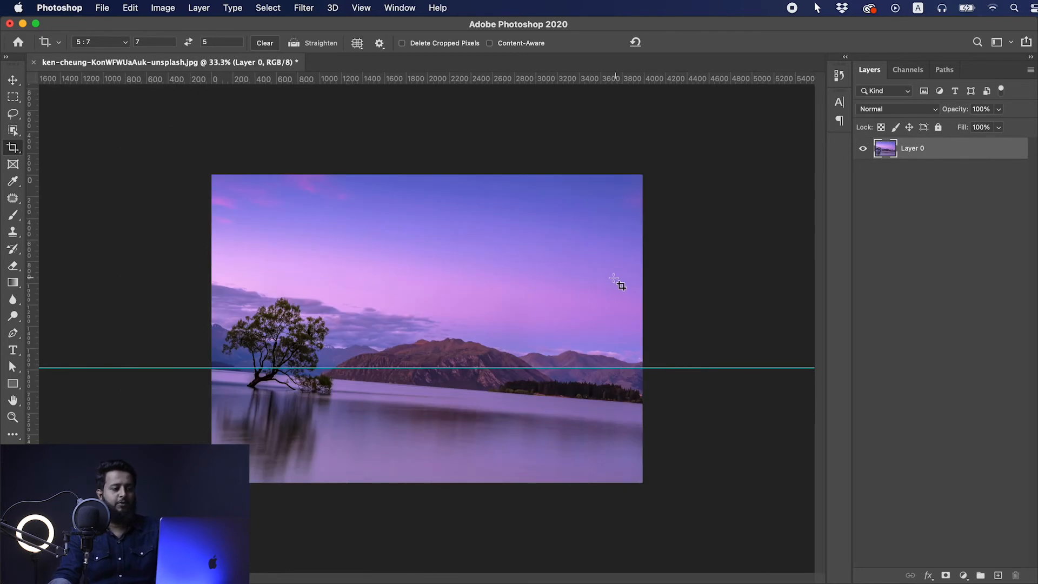
- Revert the lake photo to its saved version and draw a wide elliptical frame across the sky with the Frame tool
{"action": "left_click", "coordinate": [101, 11]}
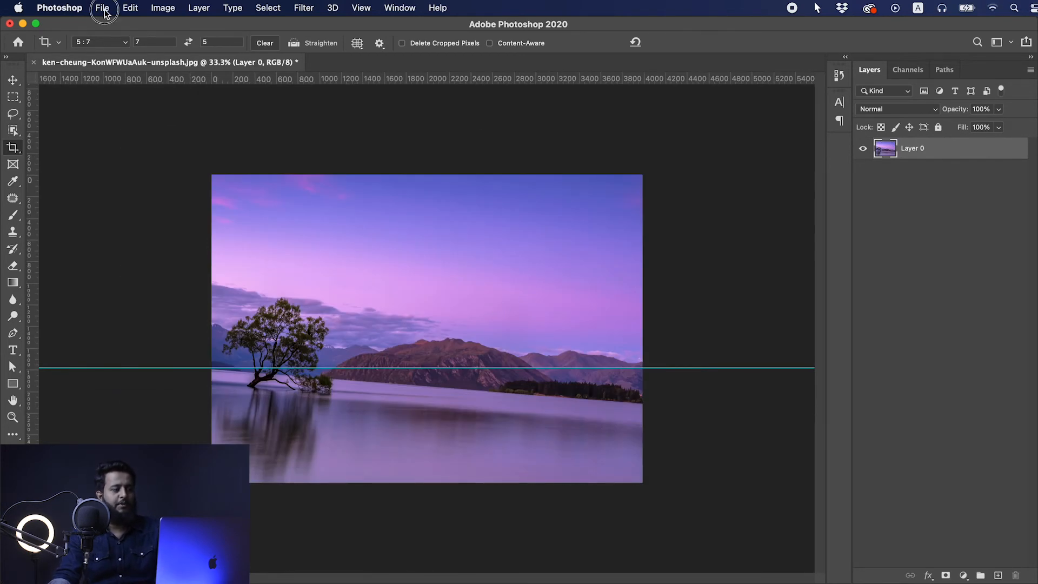
{"action": "left_click", "coordinate": [139, 161]}
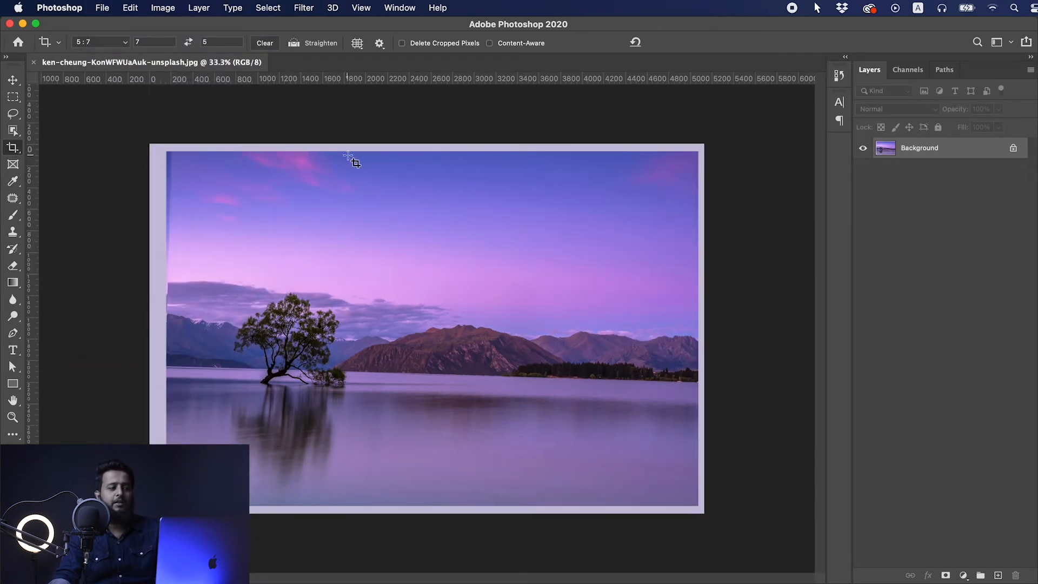
{"action": "left_click", "coordinate": [13, 167]}
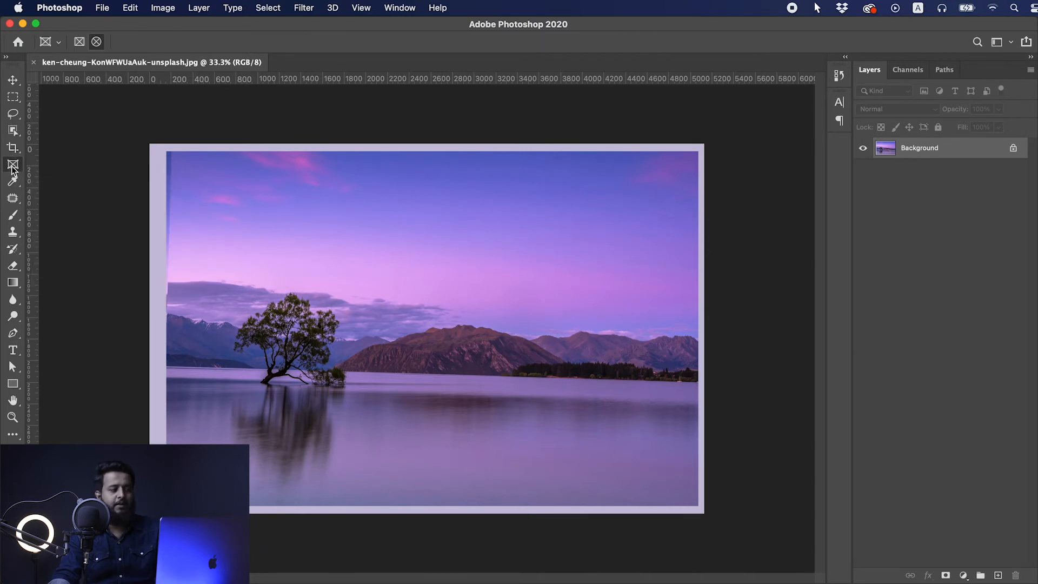
{"action": "left_click_drag", "start_coordinate": [198, 180], "coordinate": [652, 281]}
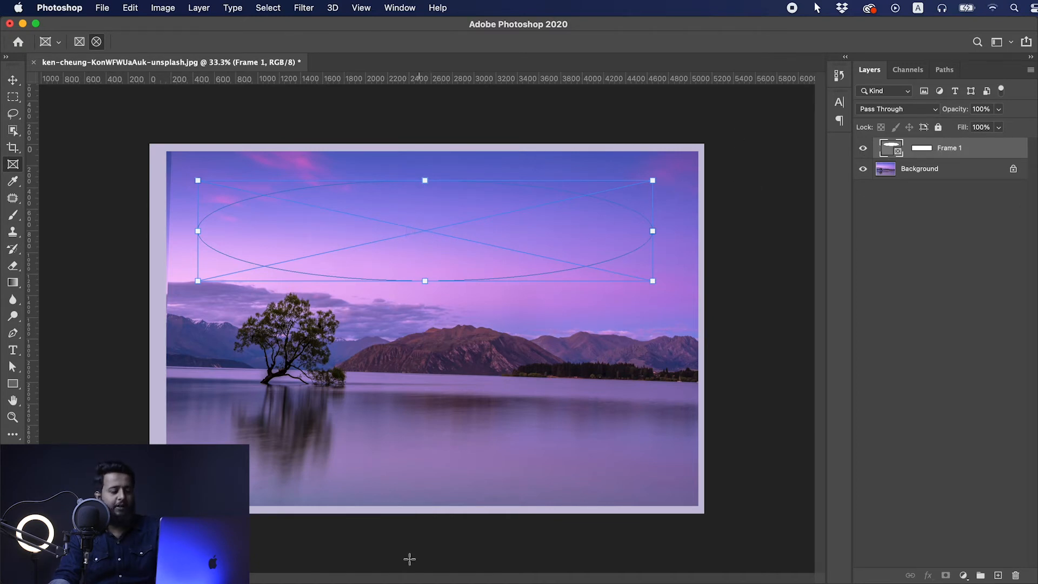
- Switch to Finder and place the purple palm-leaf image from the Ol folder into the elliptical frame
{"action": "key", "text": "super+Tab"}
{"action": "left_click_drag", "start_coordinate": [430, 105], "coordinate": [499, 115]}
{"action": "double_click", "coordinate": [427, 270]}
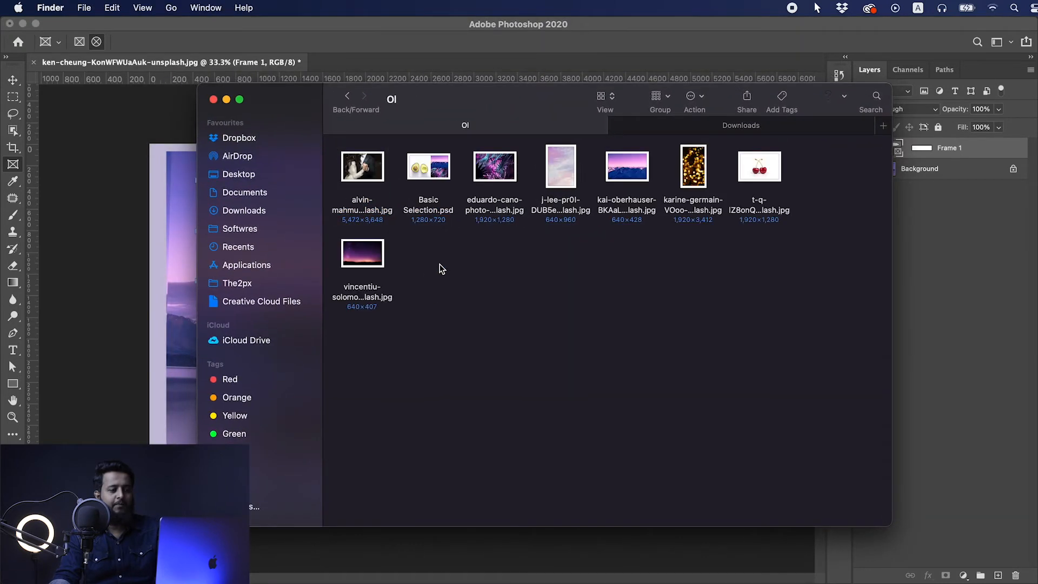
{"action": "left_click_drag", "start_coordinate": [493, 181], "coordinate": [431, 216]}
{"action": "key", "text": "super+Tab"}
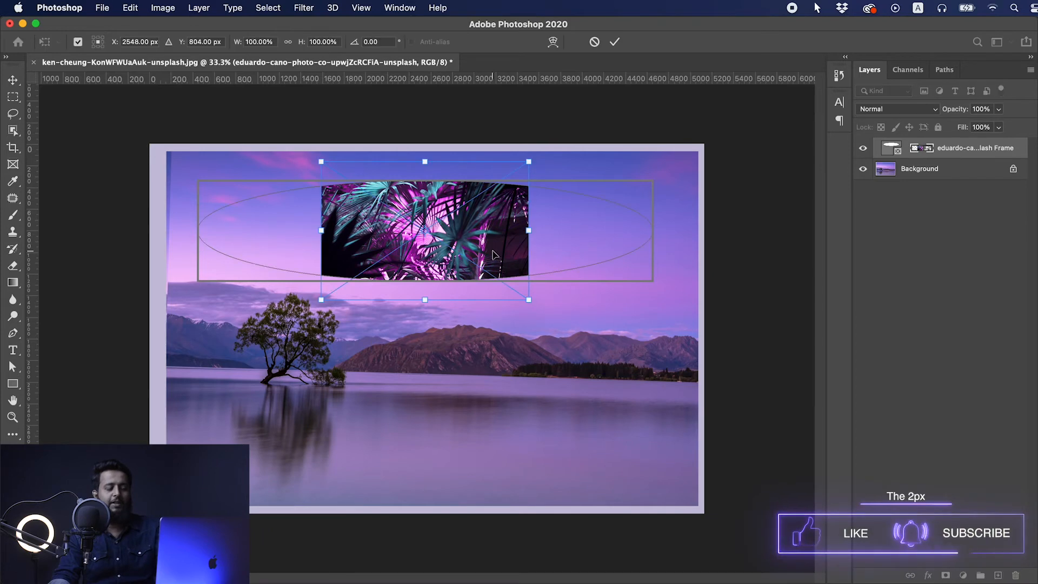
- Enlarge the palm-leaf image until it fills the ellipse, then move the filled frame slightly within the sky
{"action": "left_click_drag", "start_coordinate": [530, 297], "coordinate": [656, 382]}
{"action": "key", "text": "Return"}
{"action": "key", "text": "v"}
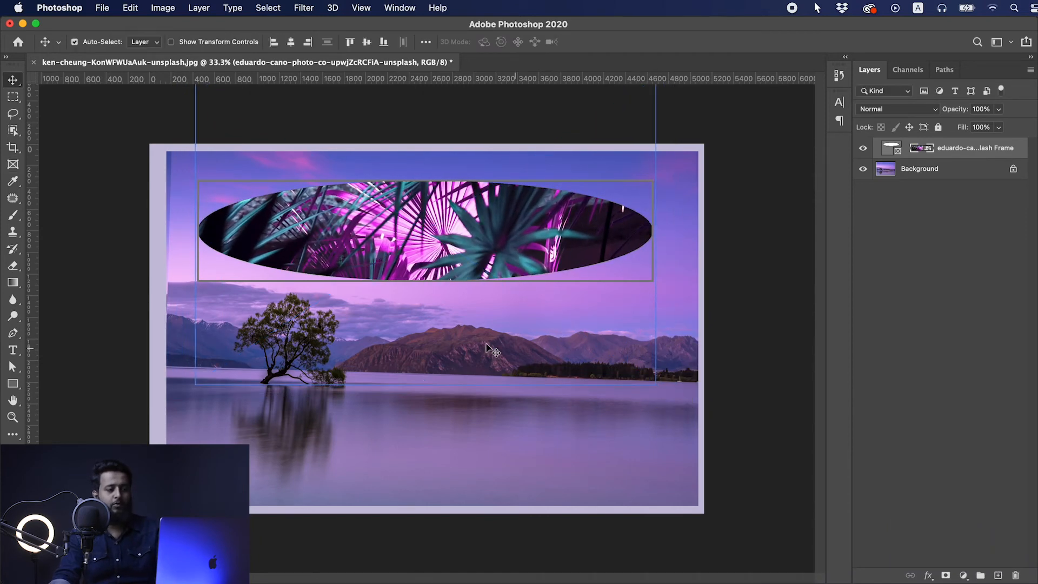
{"action": "left_click", "coordinate": [462, 330]}
{"action": "mouse_move", "coordinate": [431, 241]}
{"action": "left_mouse_down"}
{"action": "mouse_move", "coordinate": [433, 284]}
{"action": "mouse_move", "coordinate": [435, 238]}
{"action": "left_mouse_up"}
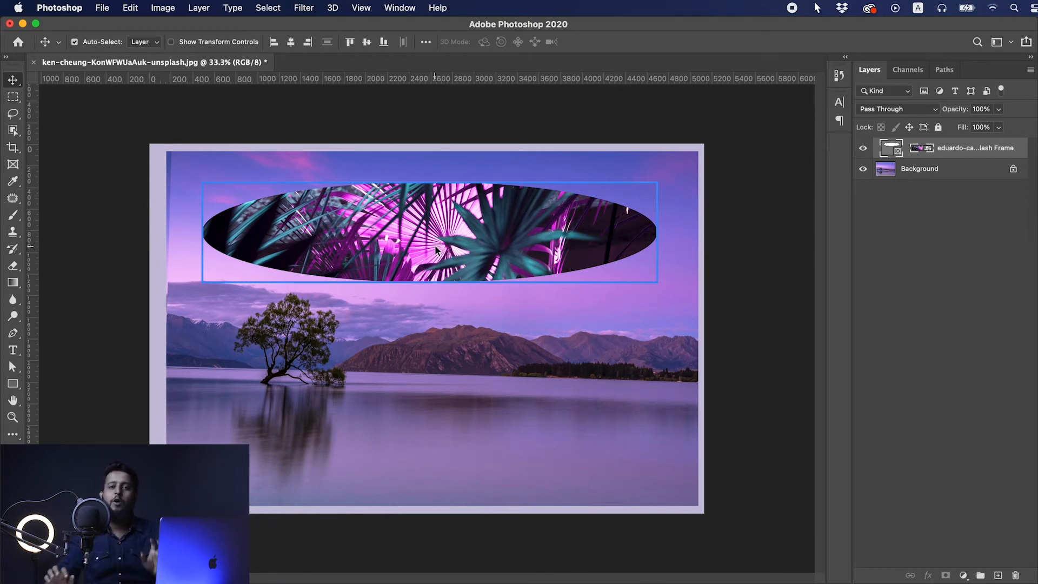
- Draw a wide rectangular frame over the lake below the ellipse and place the golden bokeh lights image from Finder into it
{"action": "left_click", "coordinate": [16, 165]}
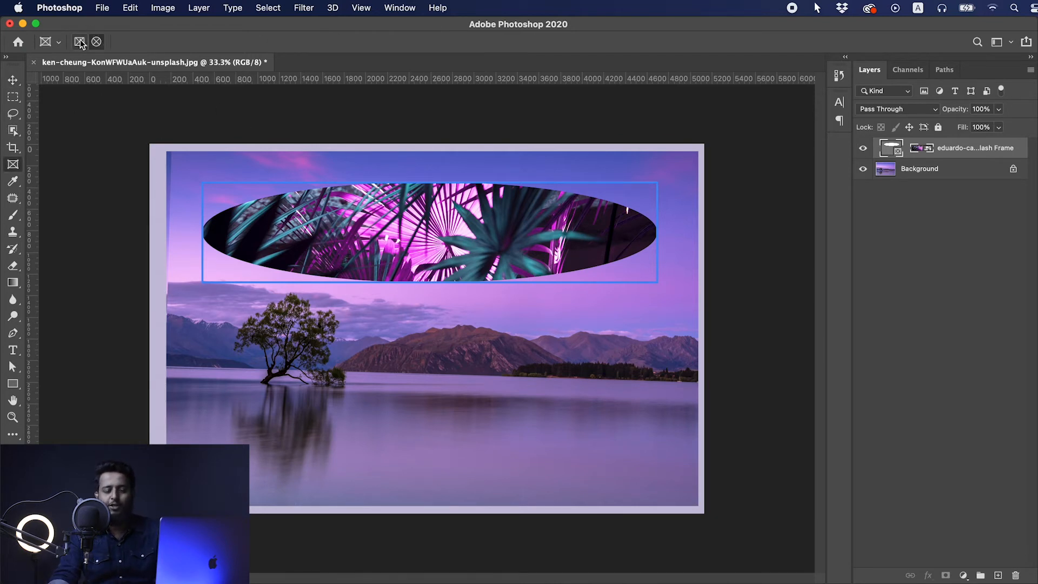
{"action": "left_click_drag", "start_coordinate": [202, 328], "coordinate": [647, 478]}
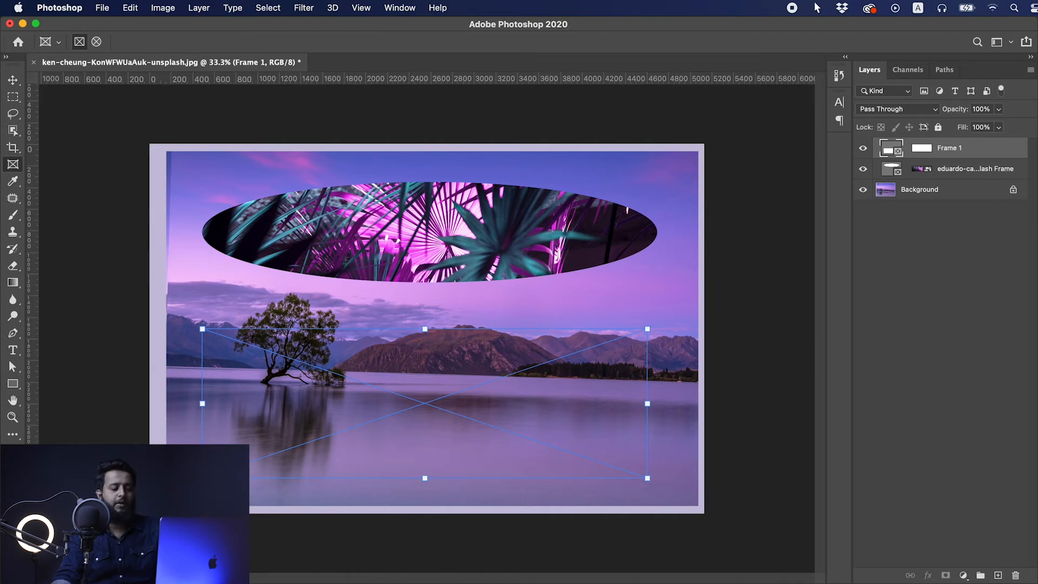
{"action": "key", "text": "super+Tab"}
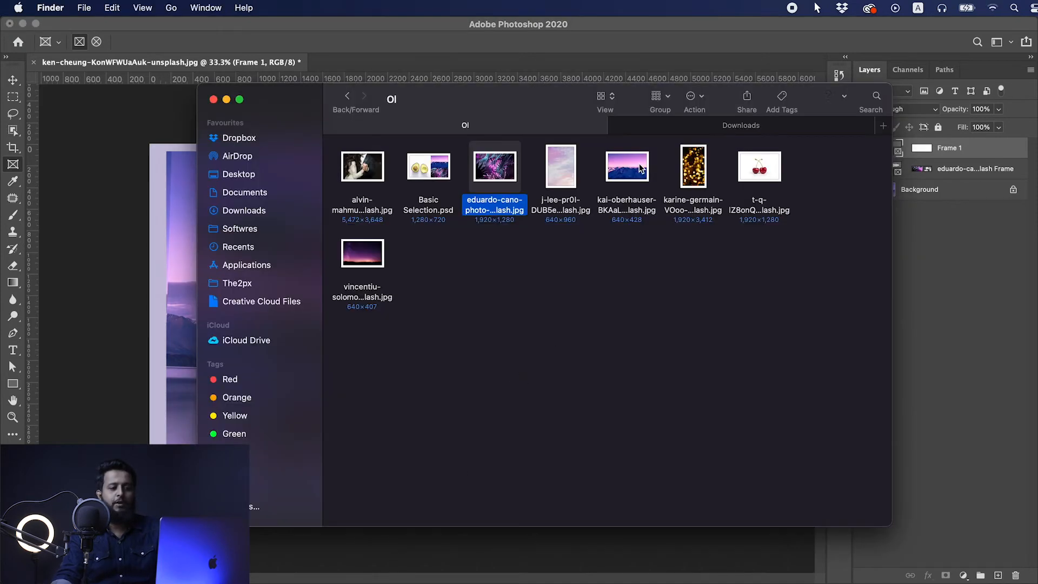
{"action": "left_click_drag", "start_coordinate": [700, 176], "coordinate": [421, 405]}
{"action": "key", "text": "super+Tab"}
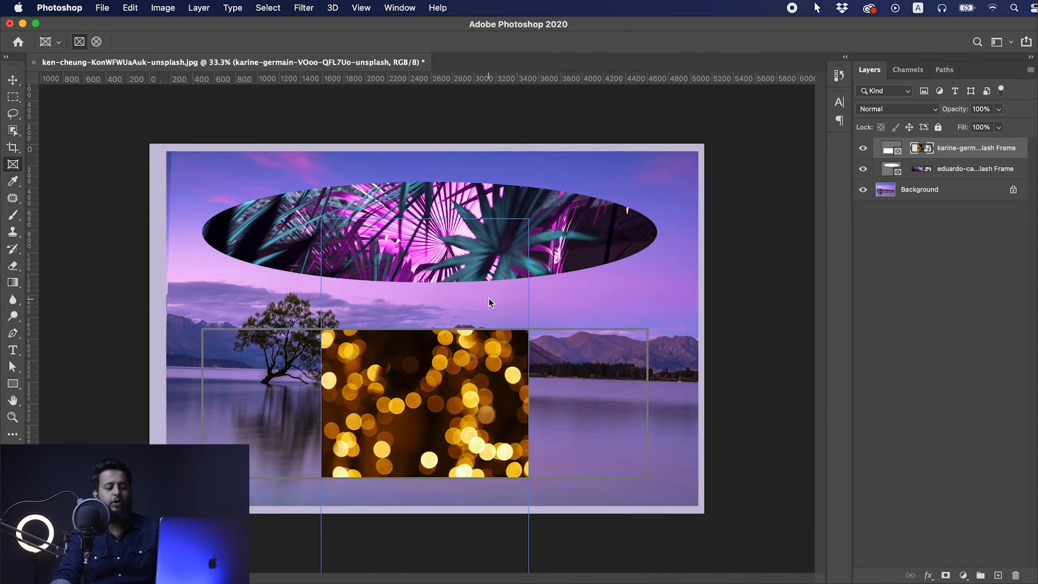
- Rotate the bokeh image -90° and scale it to about 133% so that it fills the rectangular frame
{"action": "key", "text": "super+t"}
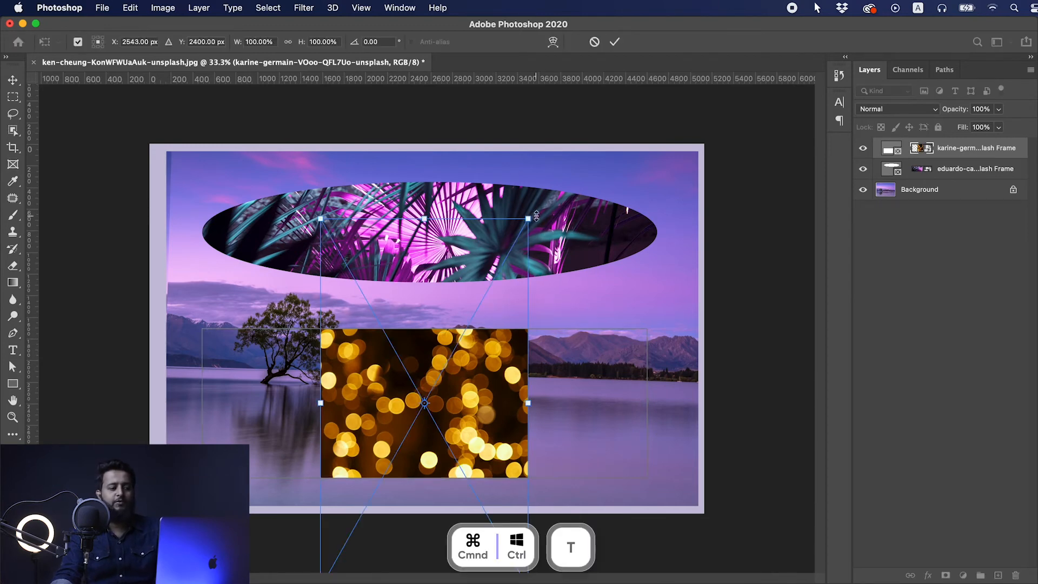
{"action": "left_click_drag", "start_coordinate": [537, 216], "coordinate": [318, 335]}
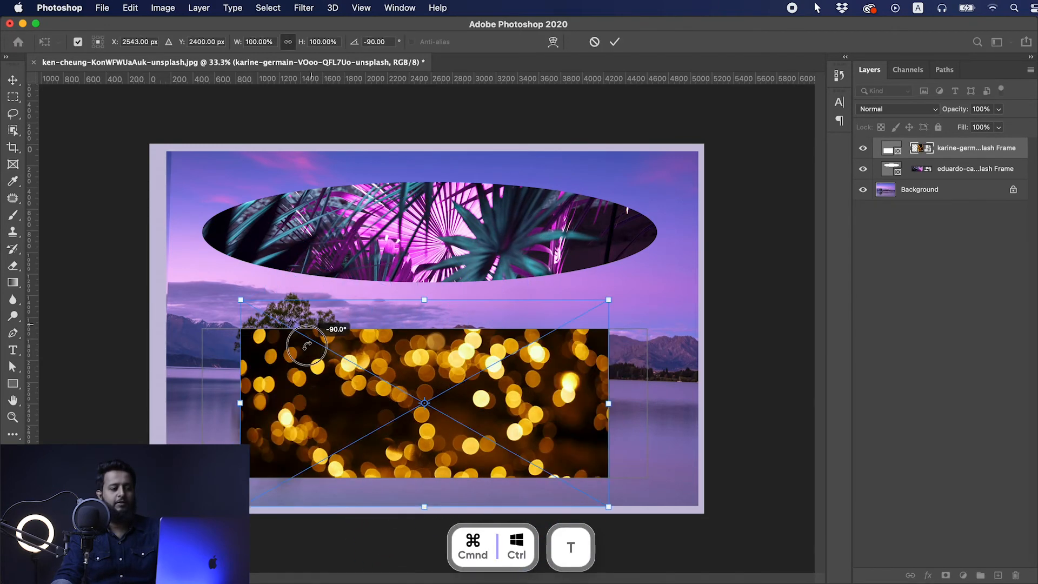
{"action": "left_click_drag", "start_coordinate": [608, 300], "coordinate": [662, 254]}
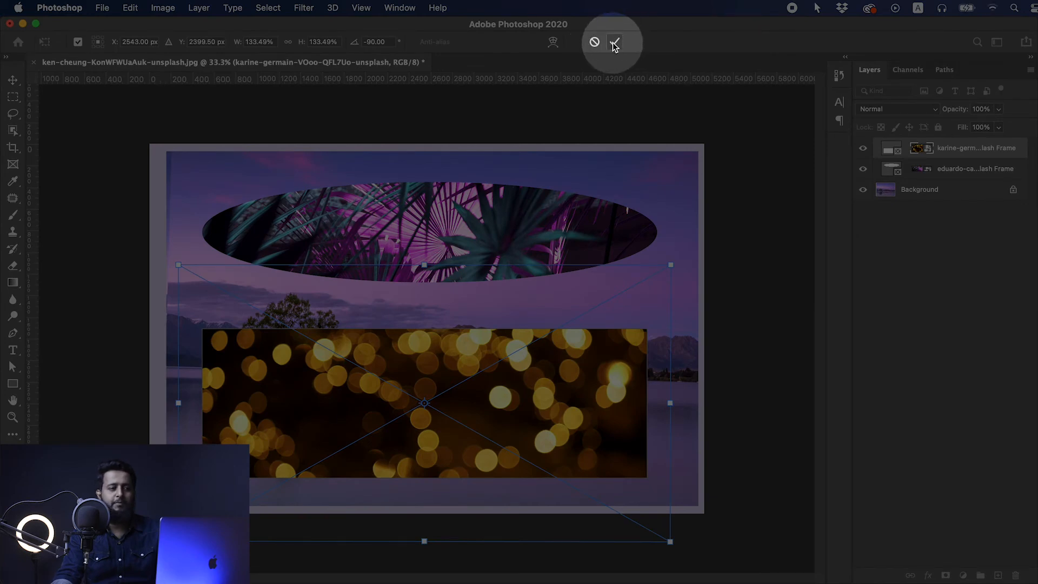
{"action": "left_click", "coordinate": [613, 42]}
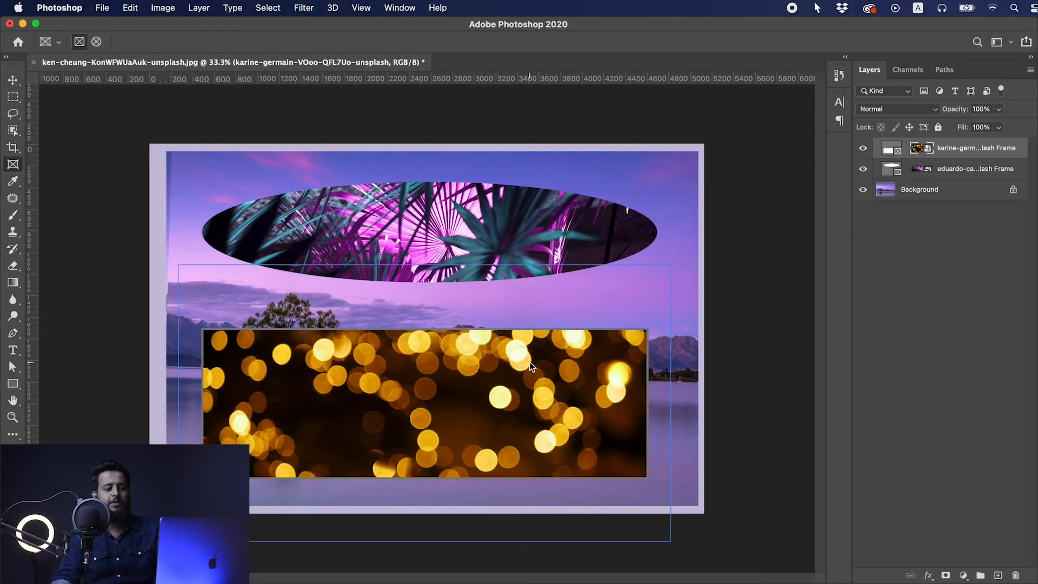
- Move the filled rectangular frame slightly up and to the right, keeping it below the ellipse
{"action": "key", "text": "v"}
{"action": "left_click", "coordinate": [457, 246]}
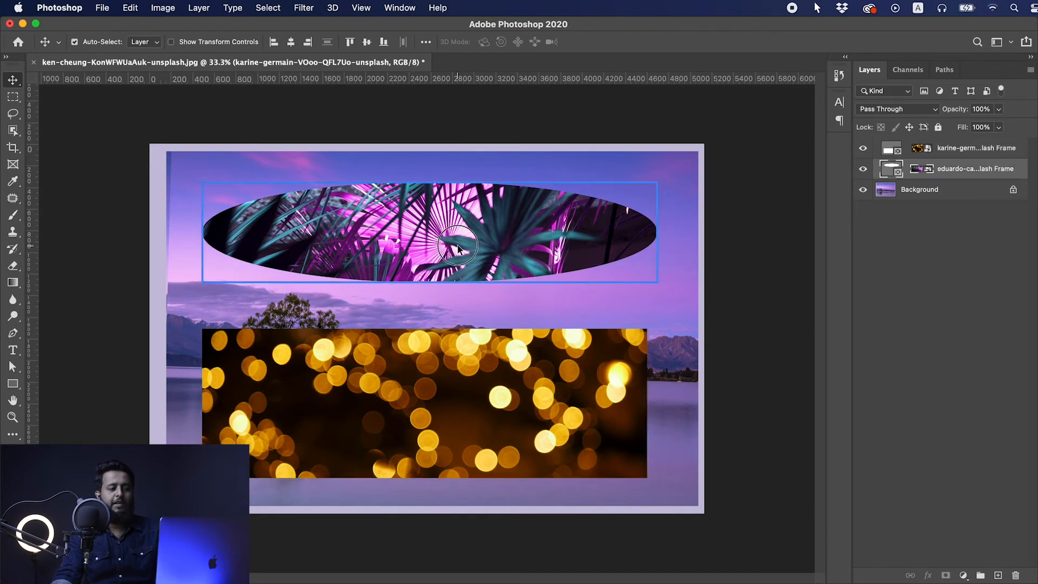
{"action": "left_click_drag", "start_coordinate": [489, 396], "coordinate": [504, 369]}
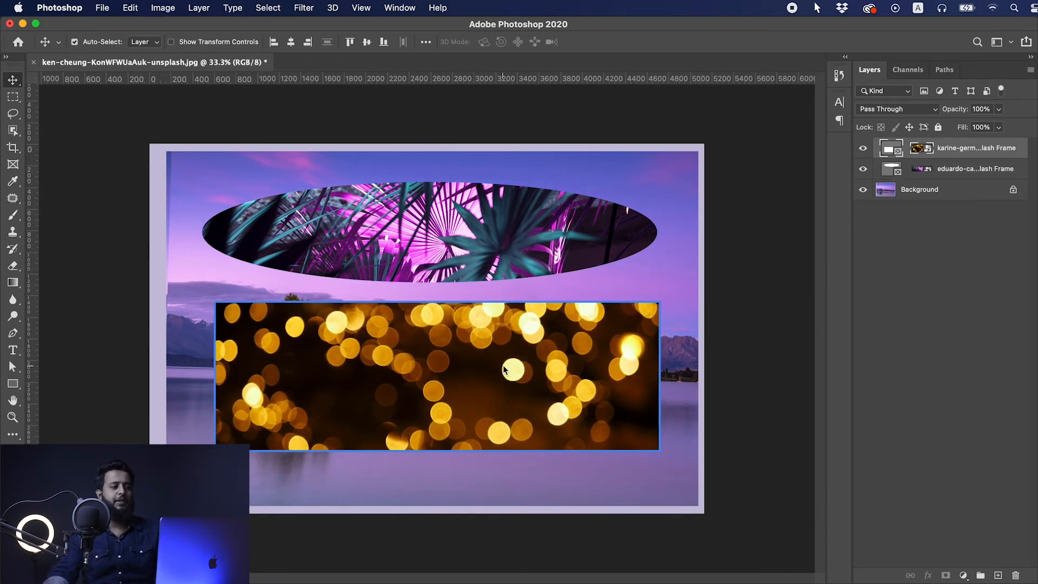
{"action": "left_click_drag", "start_coordinate": [463, 352], "coordinate": [462, 368]}
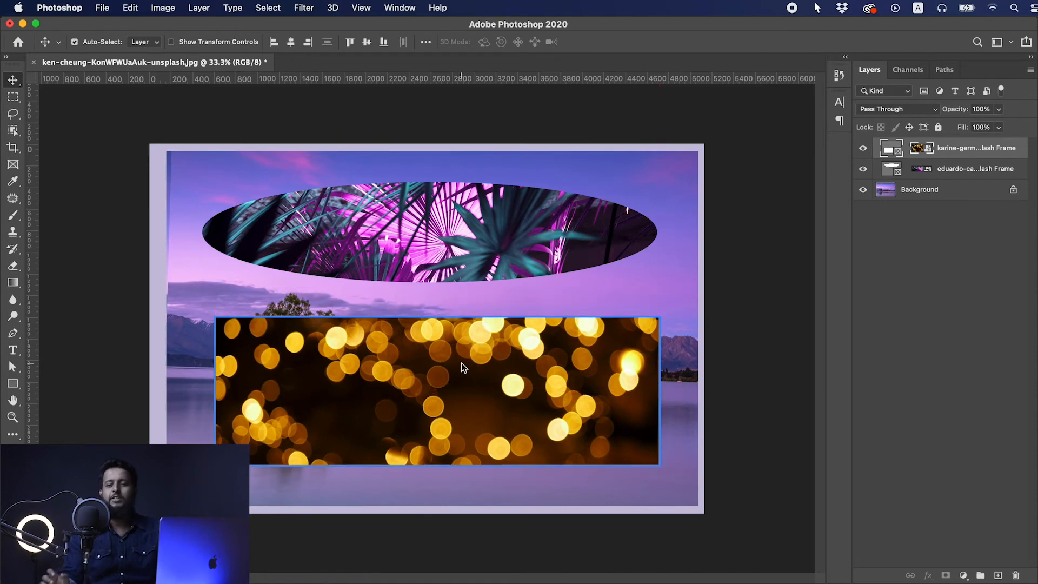
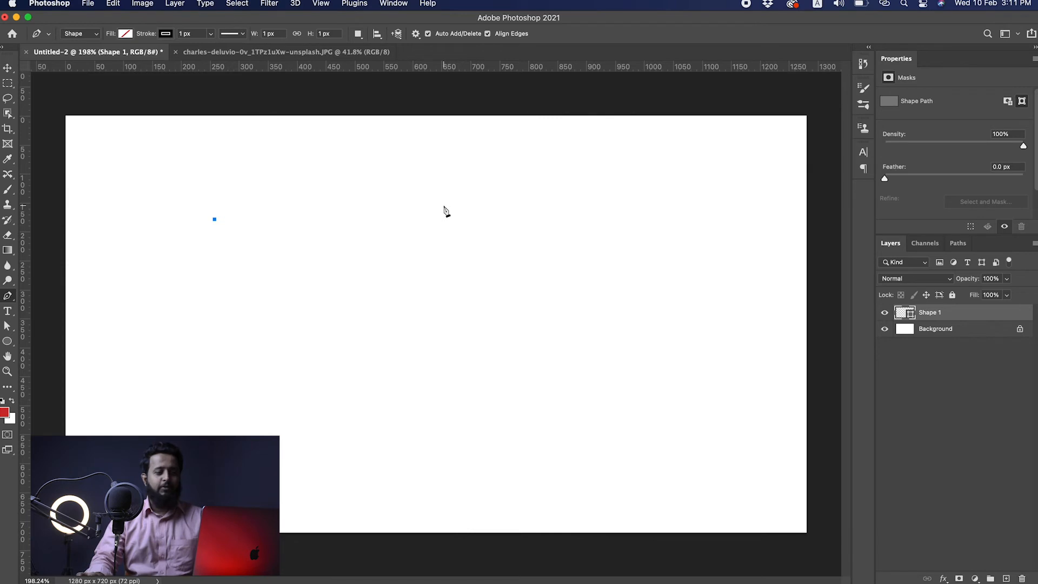
- Extend the pen shape with a straight upper segment and smooth curves down its right side, along the bottom and back to mid-canvas
{"action": "left_click", "coordinate": [443, 206]}
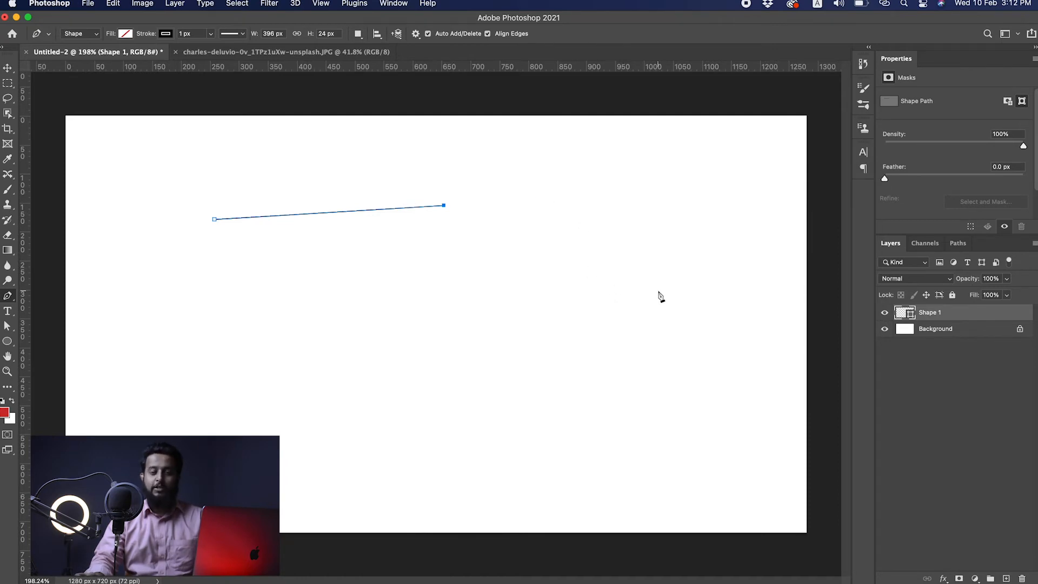
{"action": "left_click_drag", "start_coordinate": [658, 290], "coordinate": [742, 415]}
{"action": "left_click_drag", "start_coordinate": [551, 469], "coordinate": [378, 414]}
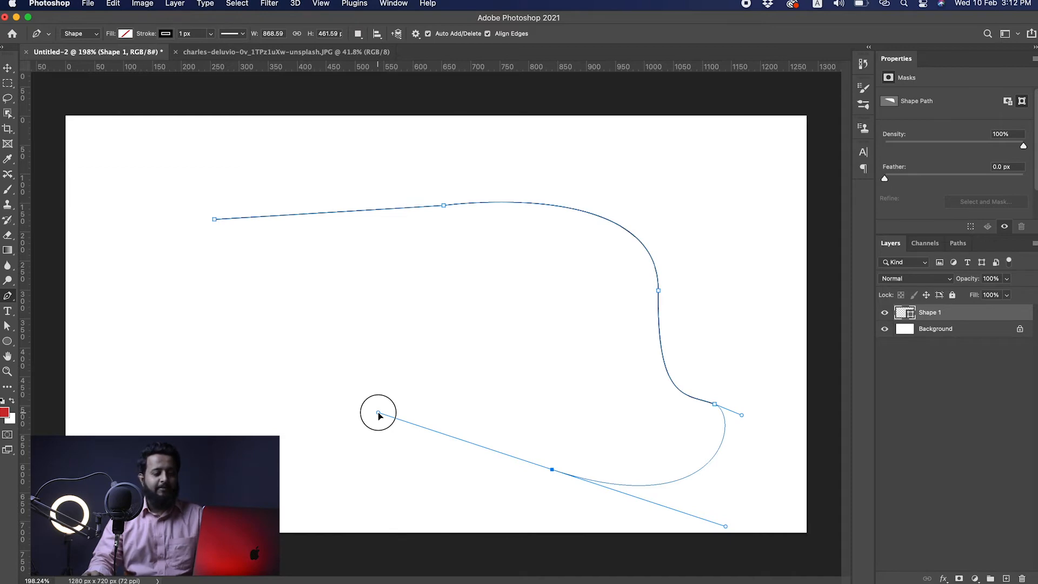
{"action": "left_click_drag", "start_coordinate": [378, 414], "coordinate": [378, 414]}
{"action": "left_click_drag", "start_coordinate": [353, 319], "coordinate": [384, 327]}
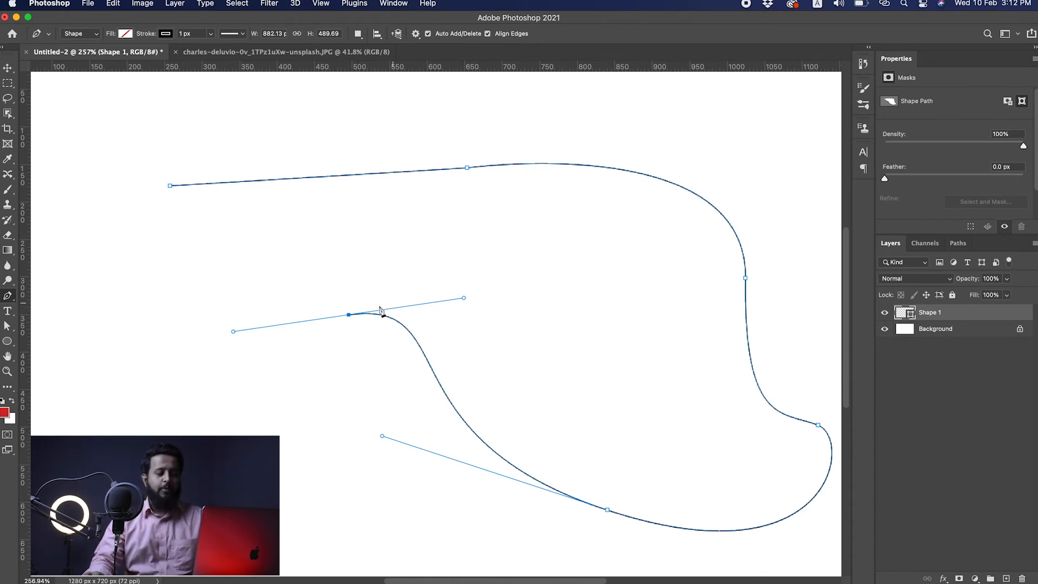
- Remove the outgoing direction handle at the mid-canvas anchor and continue the path with two curves arching up and over to the left
{"action": "key", "text": "alt"}
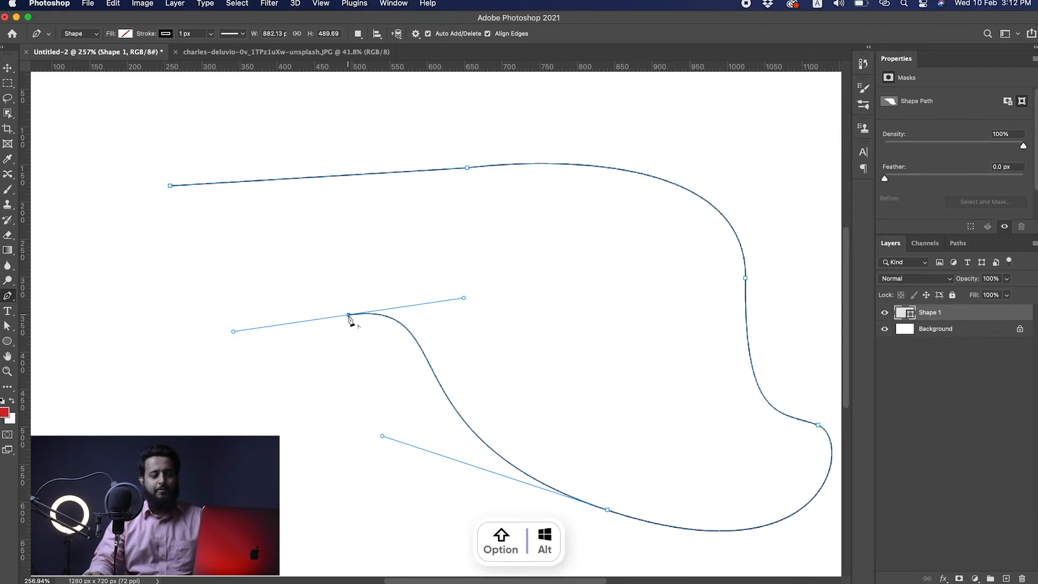
{"action": "left_click", "coordinate": [348, 315], "text": "alt"}
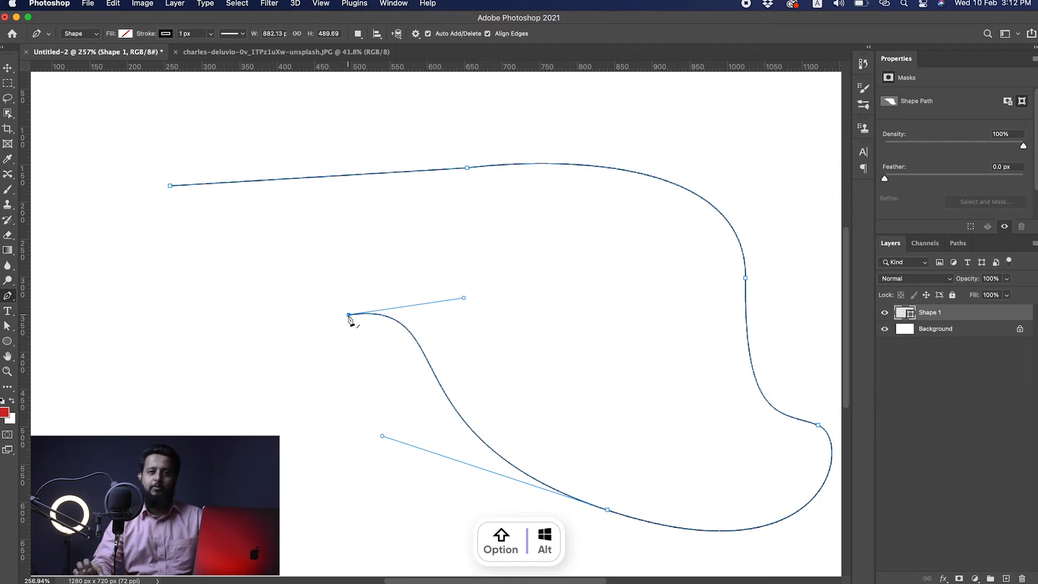
{"action": "left_click_drag", "start_coordinate": [443, 235], "coordinate": [452, 181]}
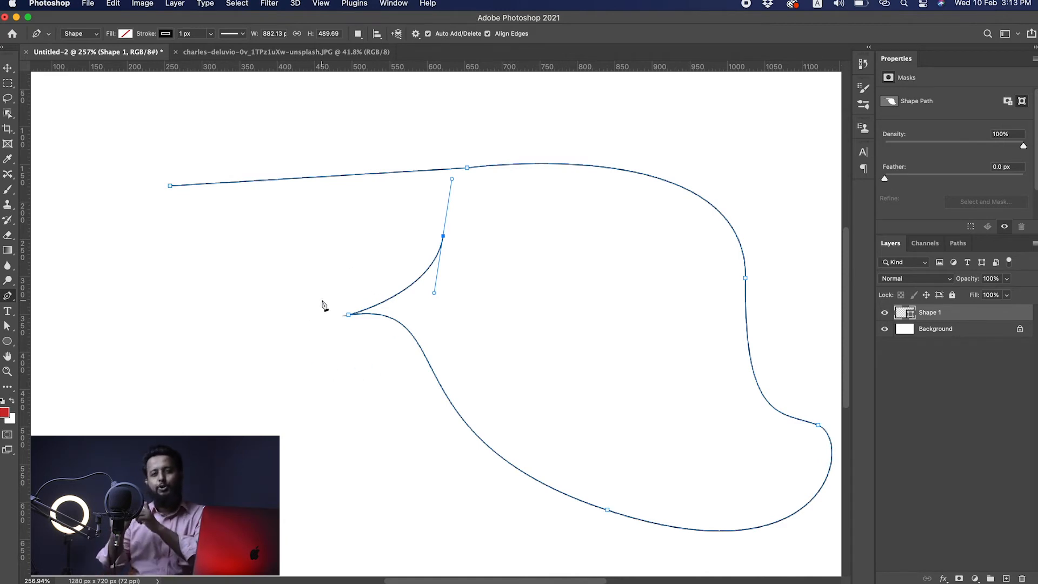
{"action": "left_click_drag", "start_coordinate": [289, 288], "coordinate": [289, 355]}
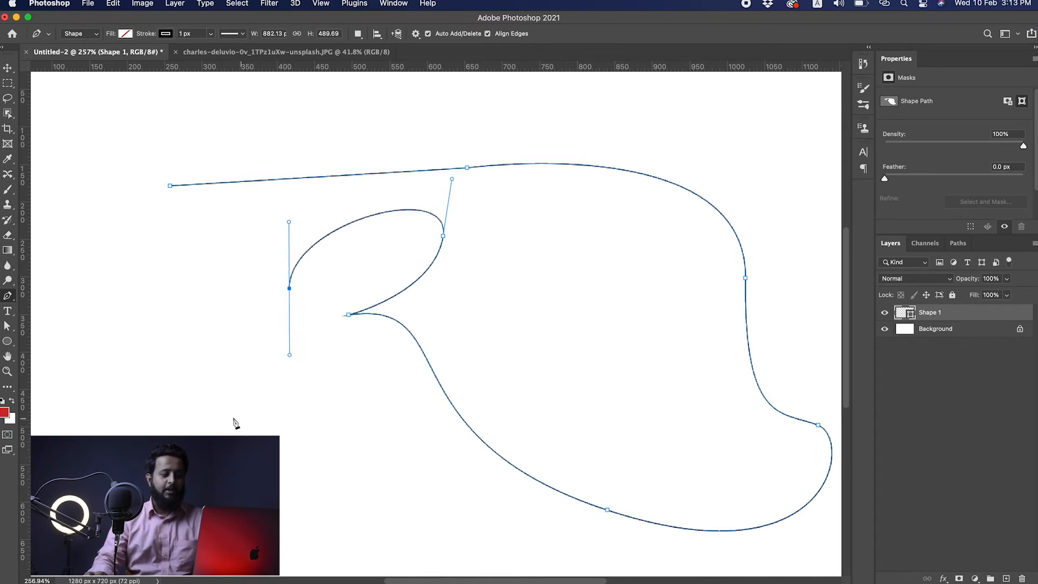
- Curve the path down to a lower-left anchor, remove that anchor's outgoing handle and add a short curve turning back upward
{"action": "left_click_drag", "start_coordinate": [201, 403], "coordinate": [139, 361]}
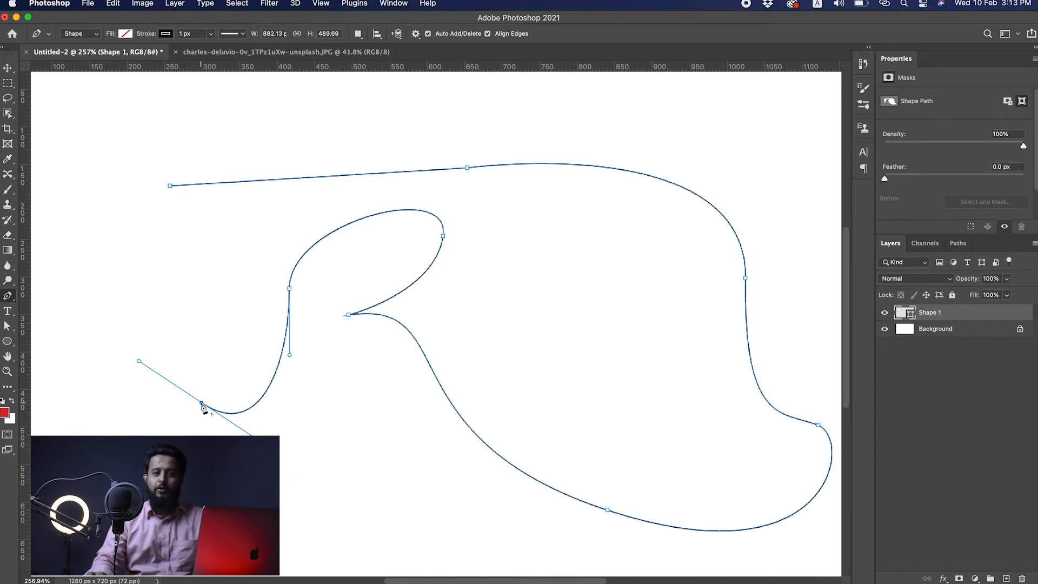
{"action": "key", "text": "alt"}
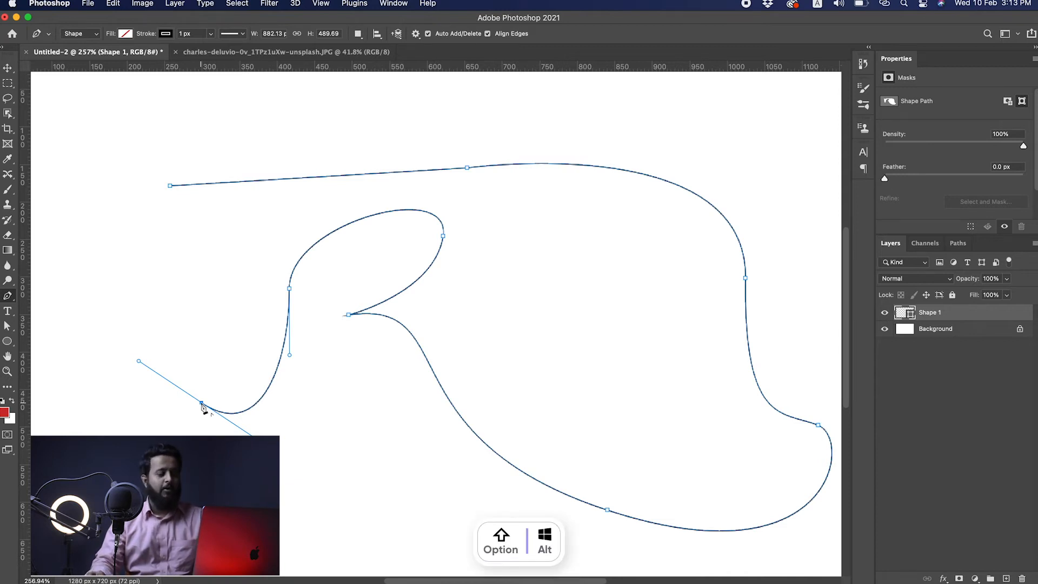
{"action": "left_click", "coordinate": [201, 404], "text": "alt"}
{"action": "left_click_drag", "start_coordinate": [230, 334], "coordinate": [207, 285]}
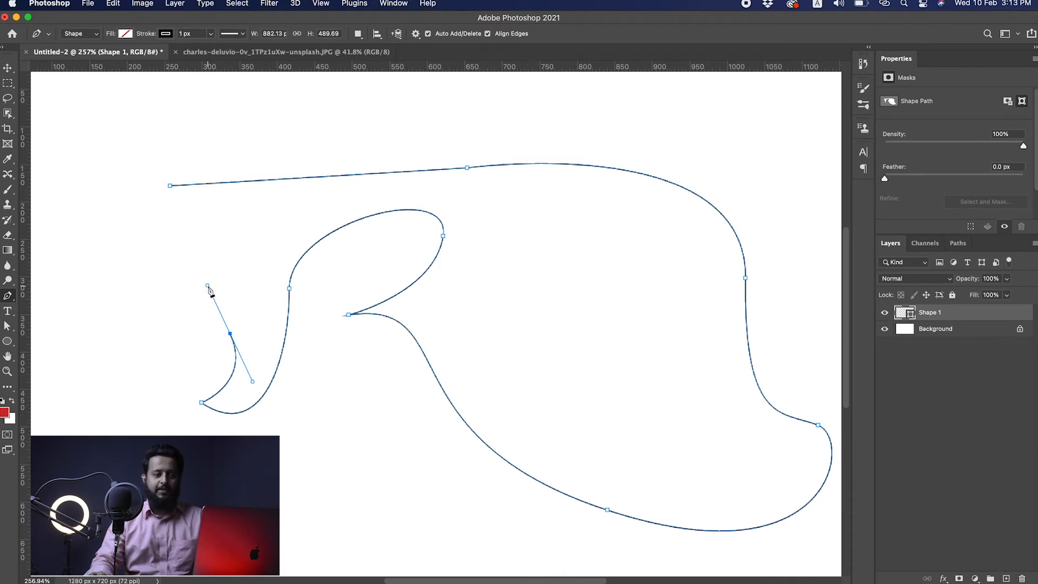
- Reshape the last anchor's two direction handles independently, remove the outgoing one and close the shape with a straight segment to its starting point
{"action": "left_click_drag", "start_coordinate": [208, 287], "coordinate": [182, 307]}
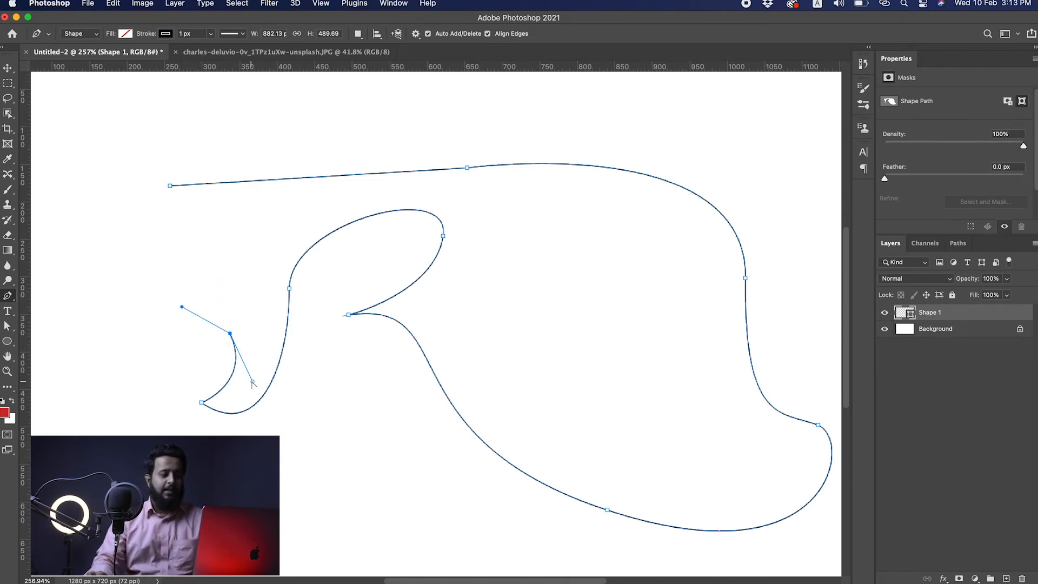
{"action": "left_click_drag", "start_coordinate": [252, 382], "coordinate": [258, 357]}
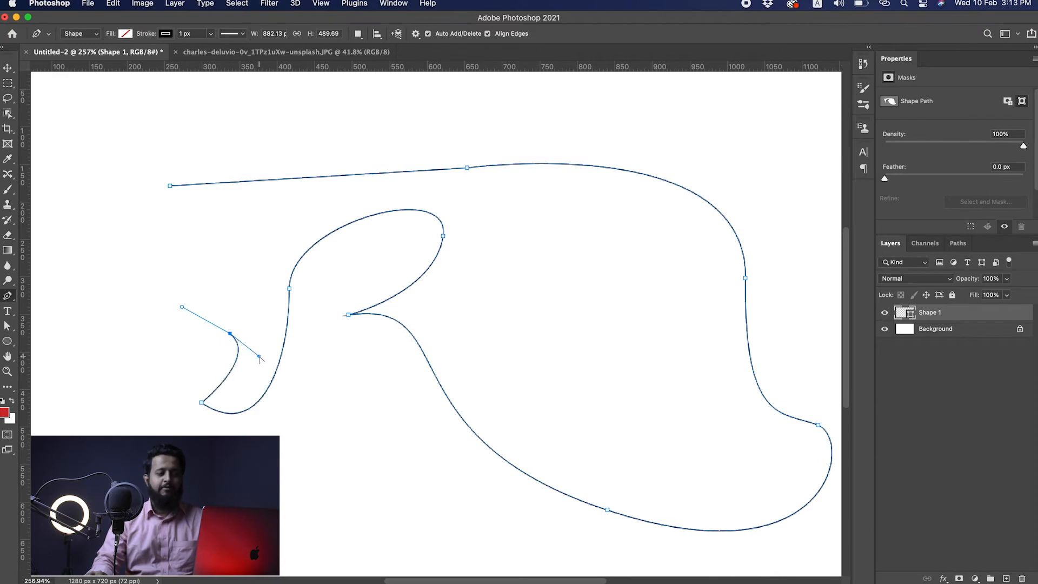
{"action": "left_click", "coordinate": [230, 334], "text": "alt"}
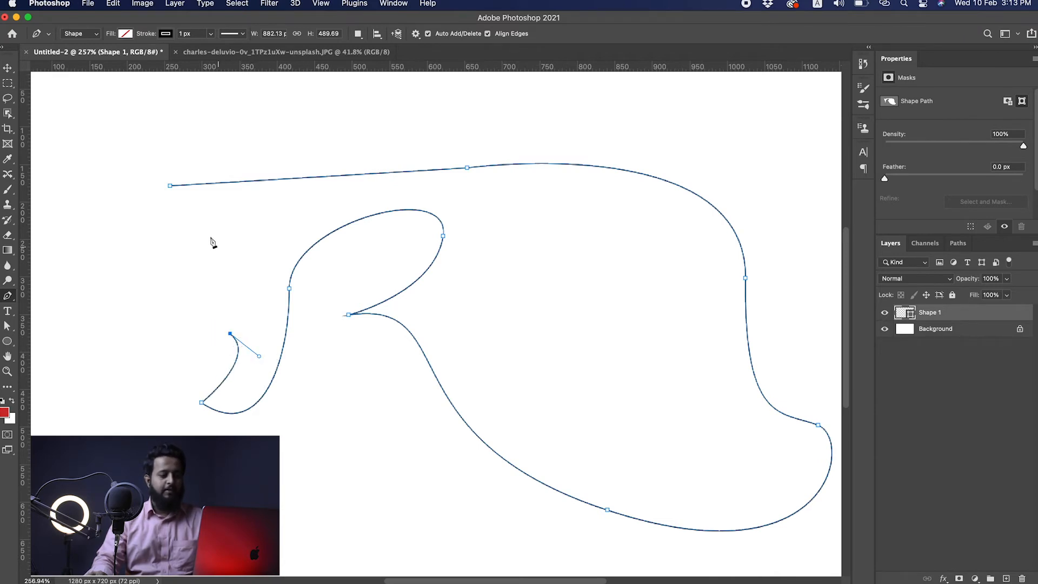
{"action": "left_click", "coordinate": [170, 186]}
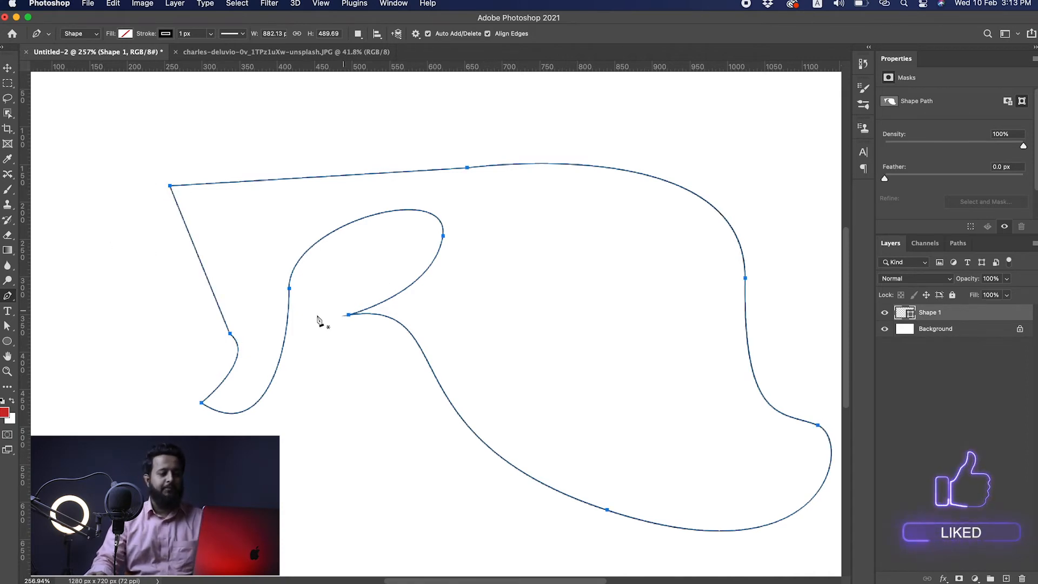
{"action": "left_click", "coordinate": [391, 297], "text": "super"}
{"action": "left_click_drag", "start_coordinate": [391, 296], "coordinate": [391, 296]}
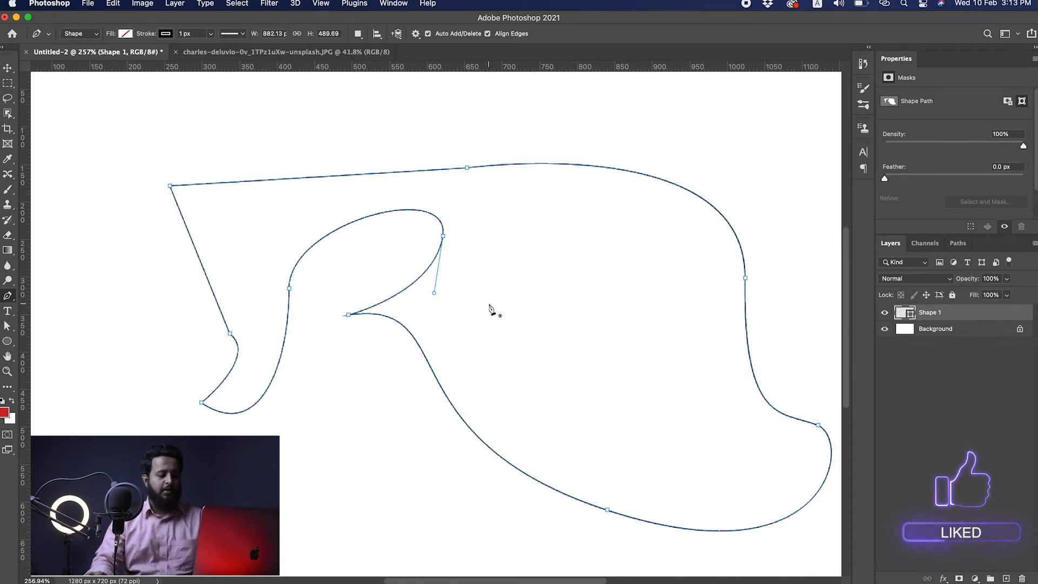
{"action": "key", "text": "v"}
{"action": "mouse_move", "coordinate": [474, 324]}
{"action": "left_mouse_down"}
{"action": "mouse_move", "coordinate": [431, 324]}
{"action": "mouse_move", "coordinate": [454, 323]}
{"action": "left_mouse_up"}
{"action": "left_click_drag", "start_coordinate": [405, 292], "coordinate": [378, 281]}
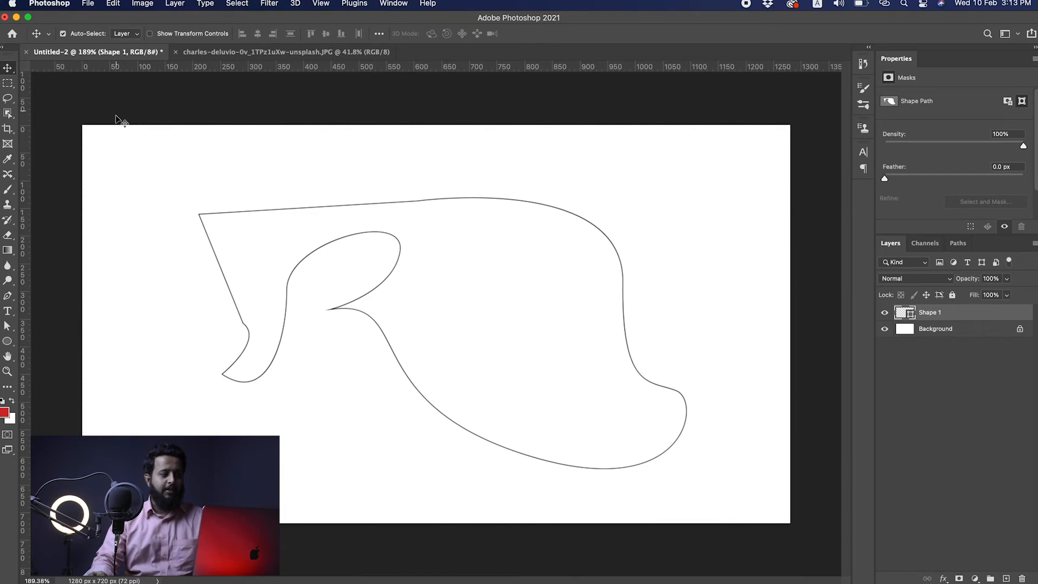
- Fill the closed pen shape with purple
{"action": "key", "text": "p"}
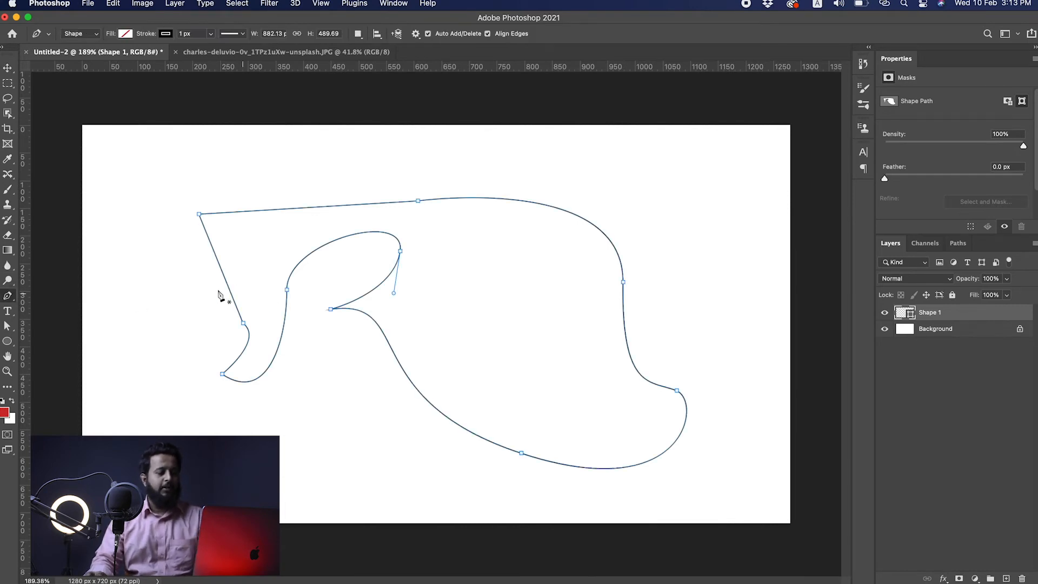
{"action": "left_click", "coordinate": [126, 34]}
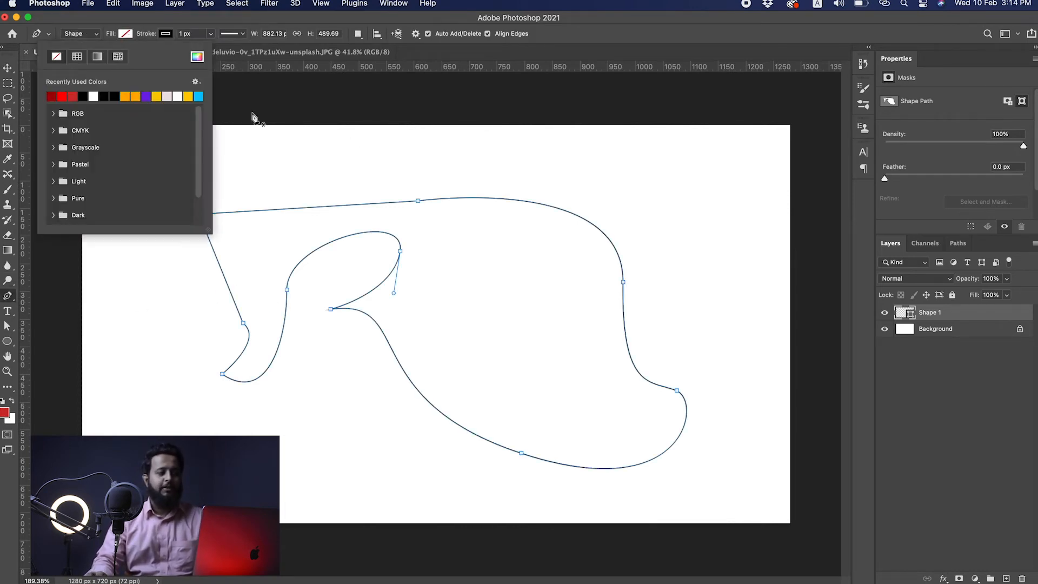
{"action": "left_click", "coordinate": [144, 95]}
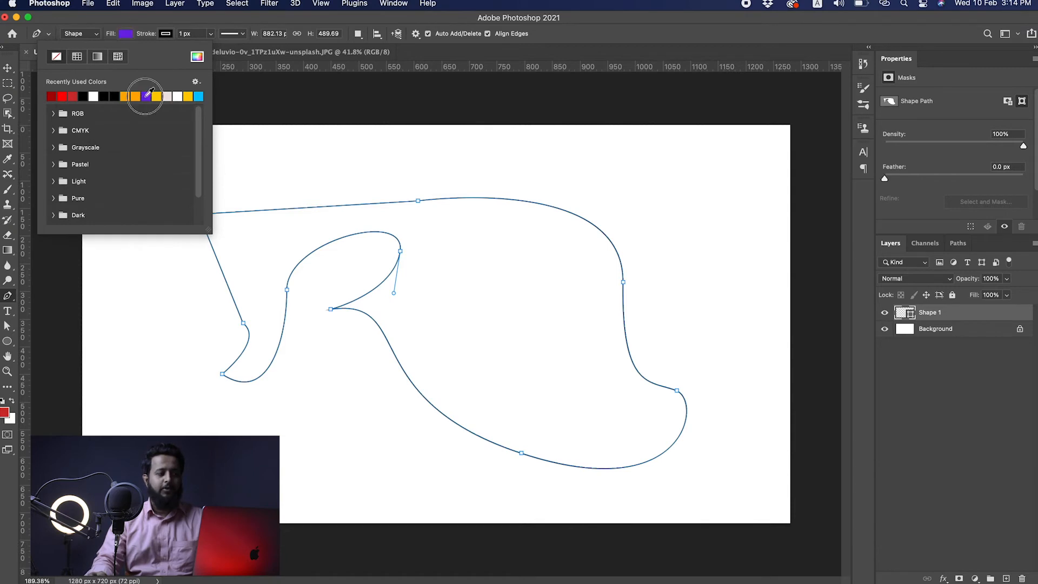
{"action": "left_click", "coordinate": [496, 216]}
{"action": "key", "text": "super+z"}
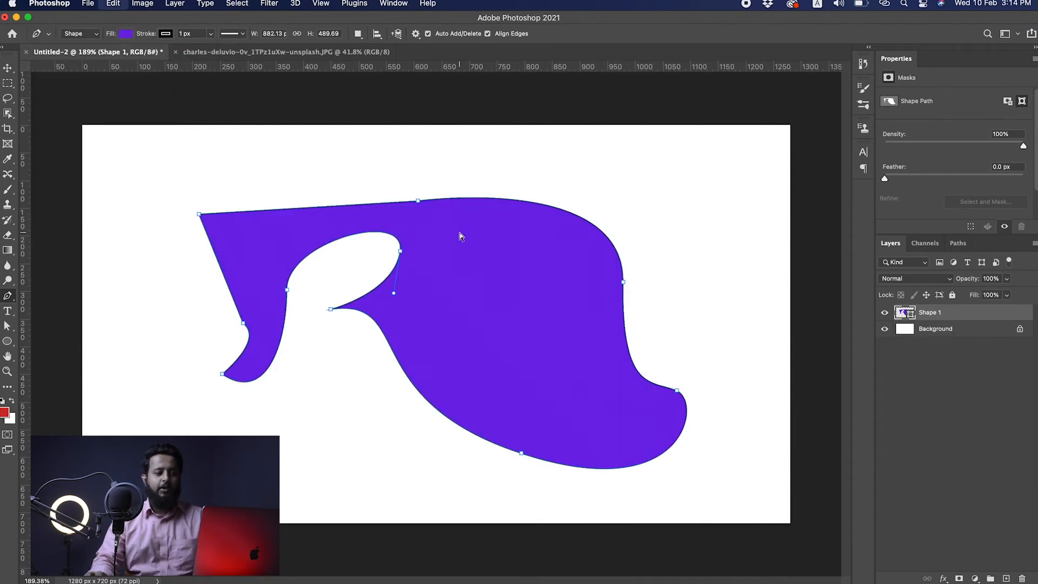
- Try red and yellow stroke colours on the purple shape and set its stroke to no colour
{"action": "left_click", "coordinate": [165, 33]}
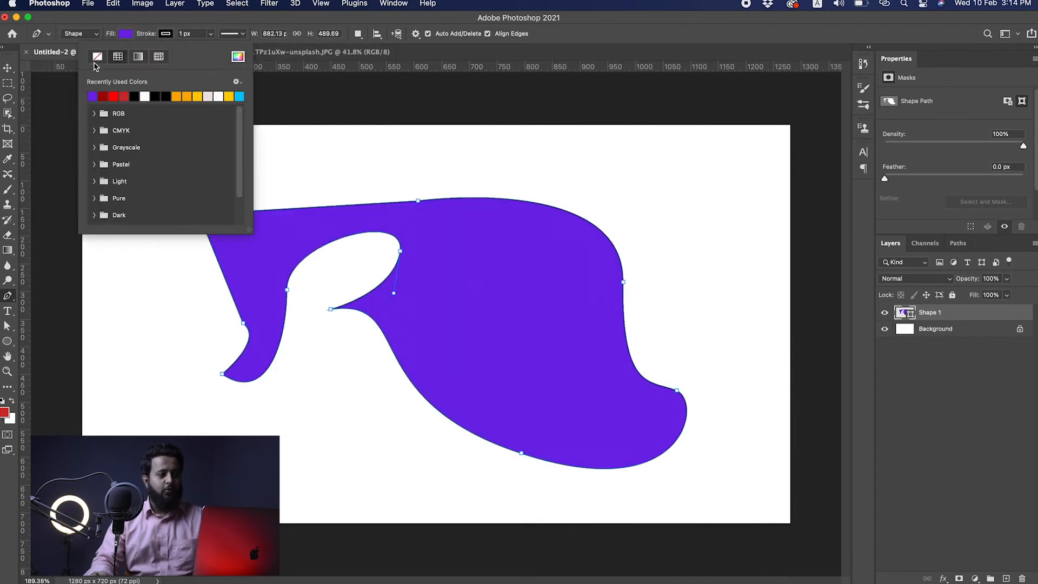
{"action": "left_click", "coordinate": [118, 97]}
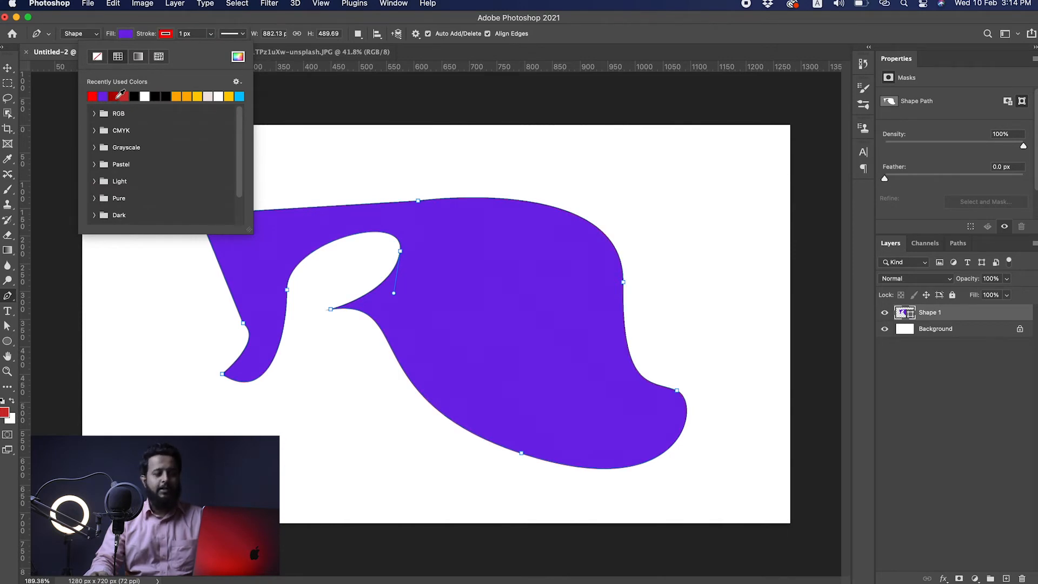
{"action": "left_click", "coordinate": [197, 96]}
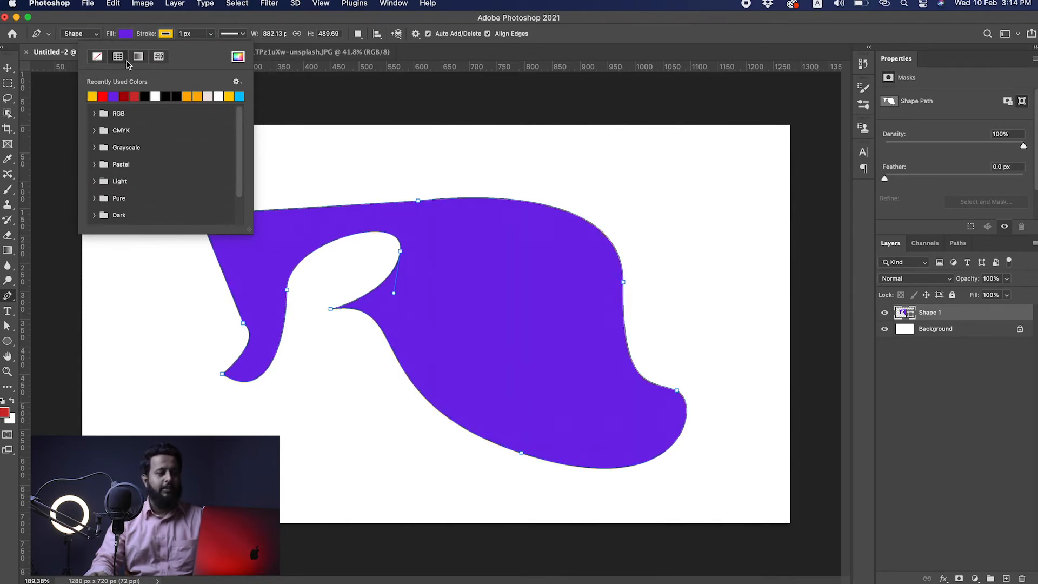
{"action": "left_click", "coordinate": [98, 57]}
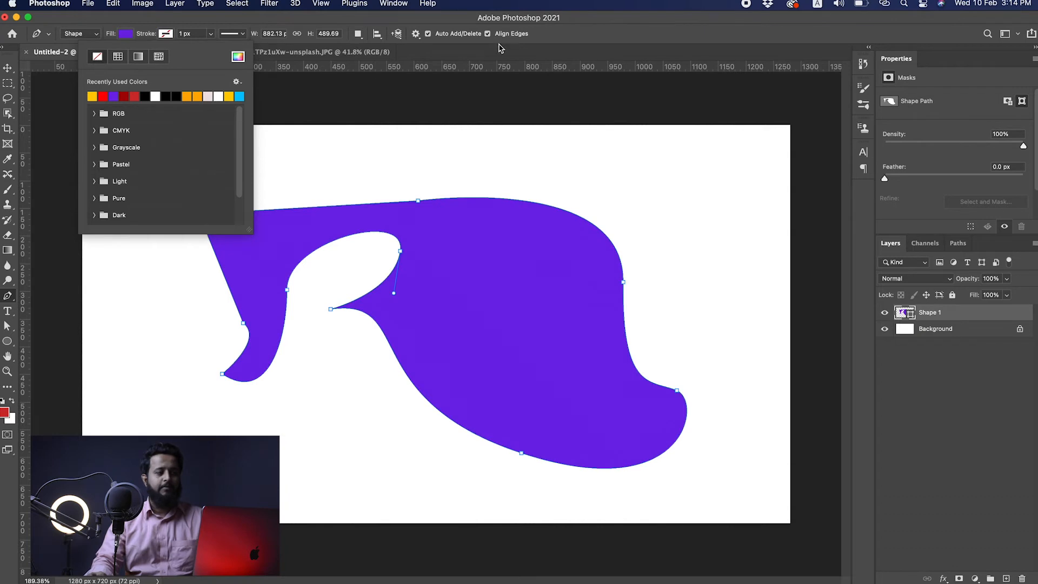
{"action": "left_click", "coordinate": [562, 44]}
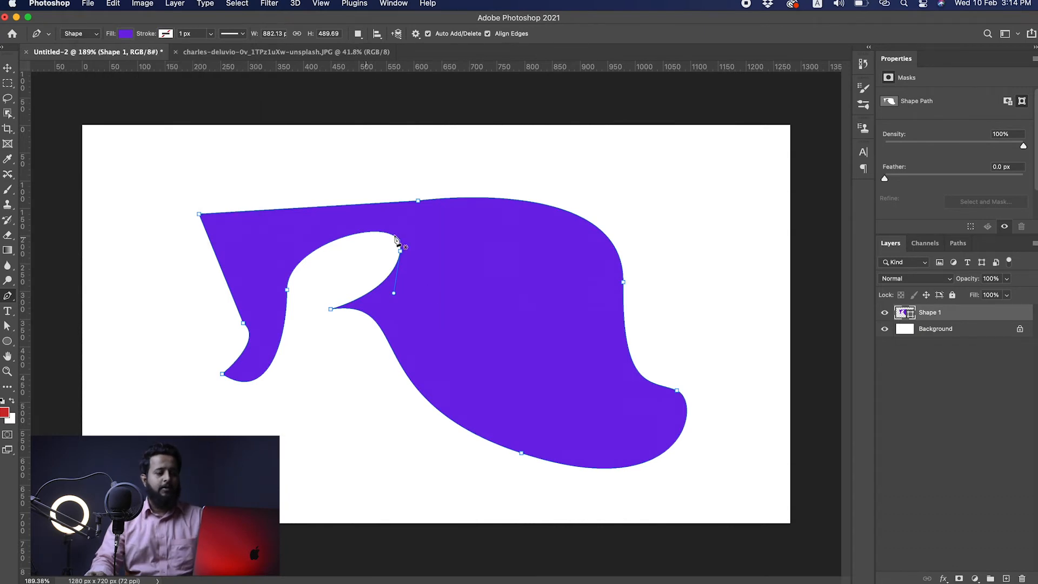
- Add an anchor point on the purple shape's straight upper edge and undo the recent path edits
{"action": "scroll", "coordinate": [415, 208], "scroll_direction": "up", "scroll_amount": 3}
{"action": "scroll", "coordinate": [436, 208], "scroll_direction": "down", "scroll_amount": 5}
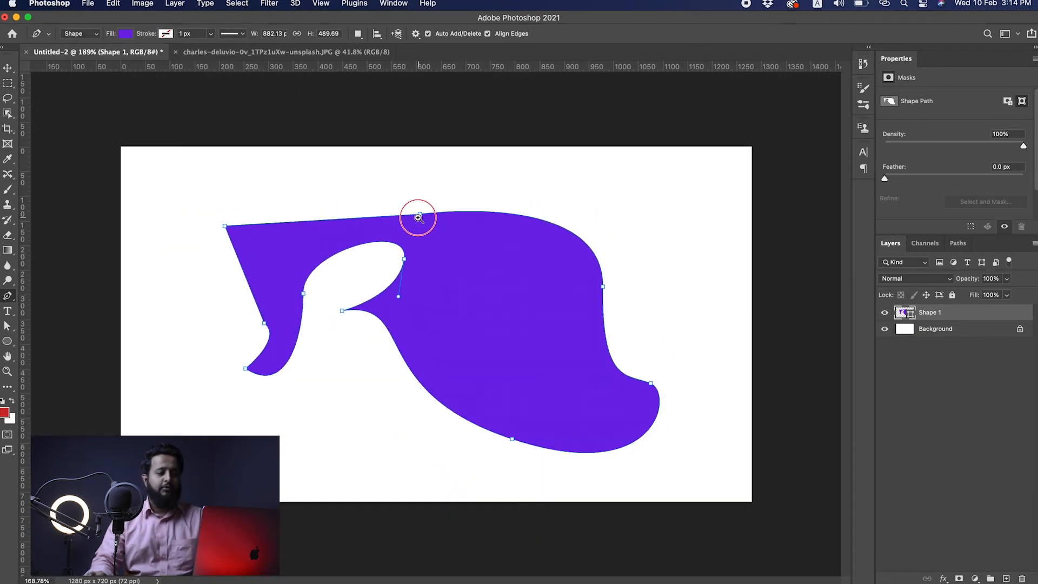
{"action": "scroll", "coordinate": [416, 216], "scroll_direction": "up", "scroll_amount": 3}
{"action": "scroll", "coordinate": [427, 226], "scroll_direction": "up", "scroll_amount": 5}
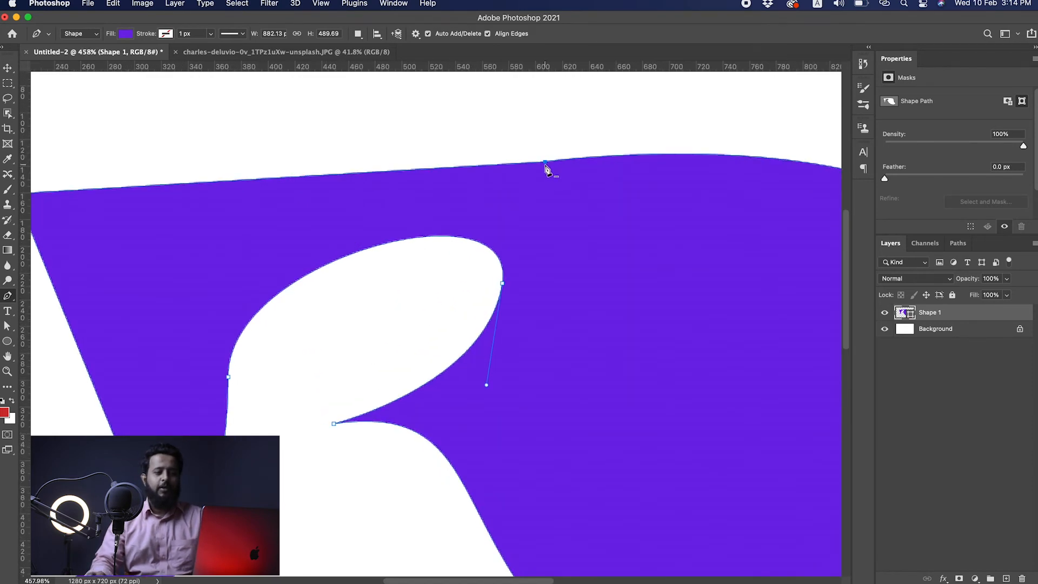
{"action": "left_click_drag", "start_coordinate": [457, 277], "coordinate": [416, 276]}
{"action": "left_click_drag", "start_coordinate": [290, 233], "coordinate": [328, 234]}
{"action": "left_click_drag", "start_coordinate": [380, 255], "coordinate": [351, 257]}
{"action": "left_click", "coordinate": [433, 233]}
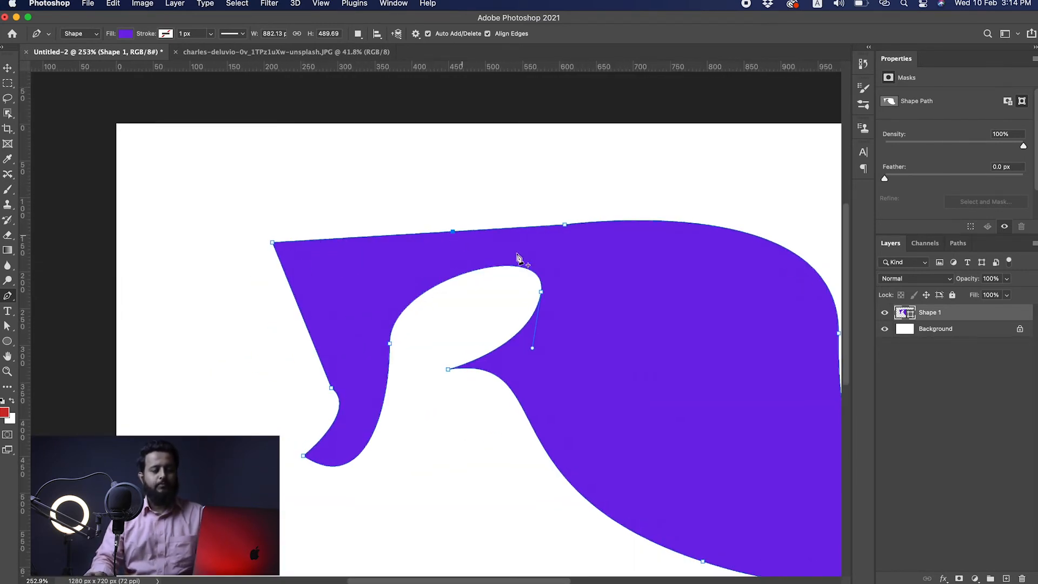
{"action": "left_click", "coordinate": [527, 325]}
{"action": "left_click_drag", "start_coordinate": [526, 326], "coordinate": [527, 327]}
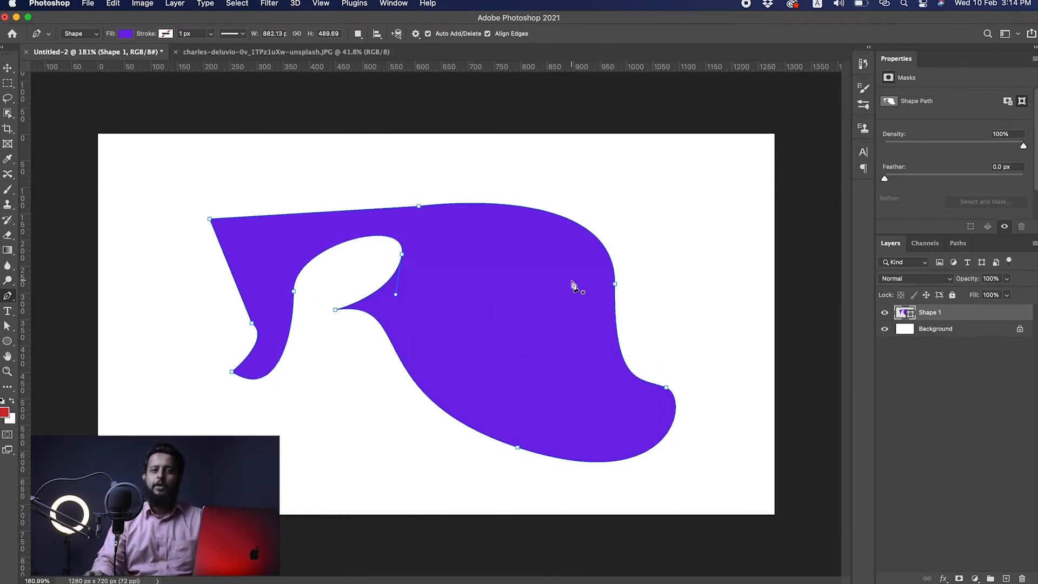
{"action": "key", "text": "super+z"}
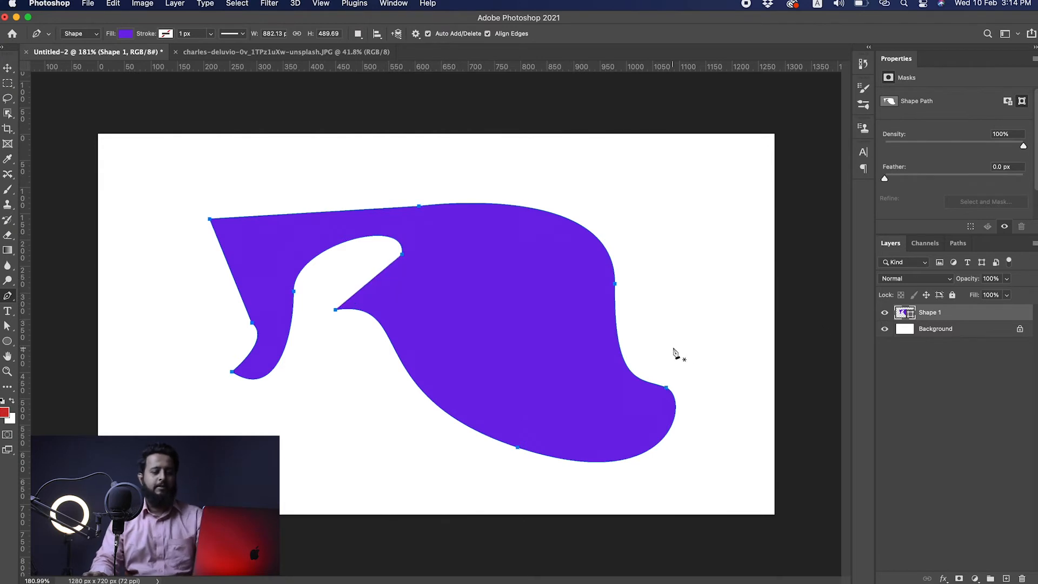
{"action": "key", "text": "super+z"}
- Delete the purple shape from the canvas
{"action": "key", "text": "v"}
{"action": "left_click_drag", "start_coordinate": [536, 330], "coordinate": [530, 338]}
{"action": "key", "text": "BackSpace"}
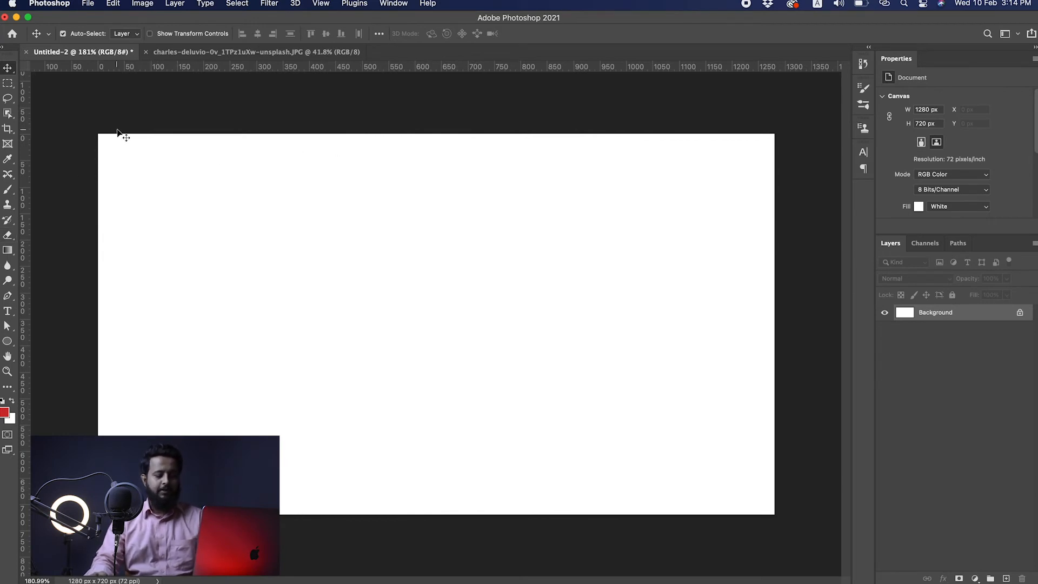
- Start a new pen shape left of the canvas centre with one curve going up-left and a second sweeping up to the right
{"action": "key", "text": "p"}
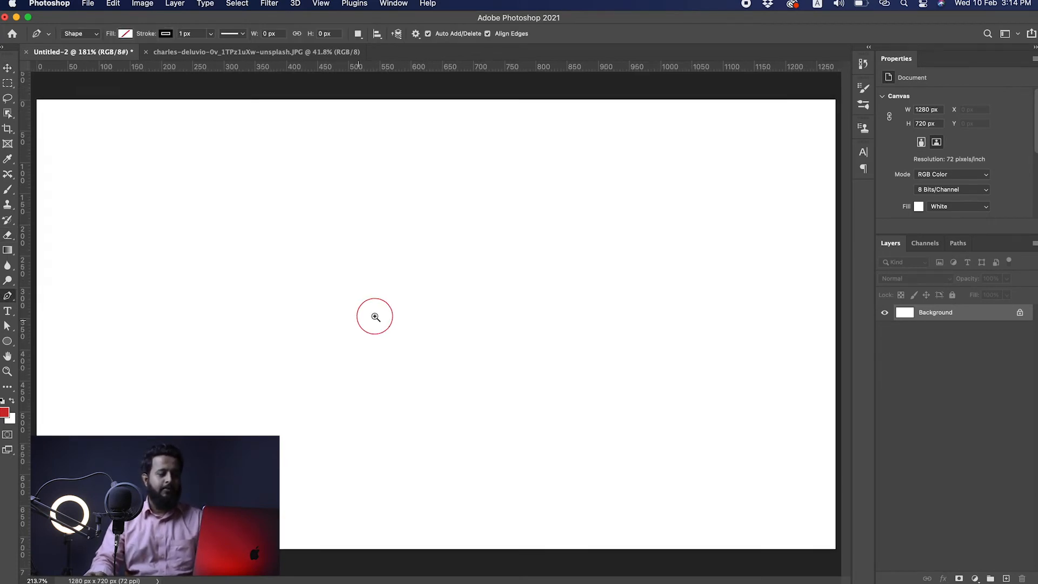
{"action": "scroll", "coordinate": [373, 314], "scroll_direction": "up", "scroll_amount": 2}
{"action": "scroll", "coordinate": [359, 320], "scroll_direction": "down", "scroll_amount": 3}
{"action": "left_click", "coordinate": [375, 351]}
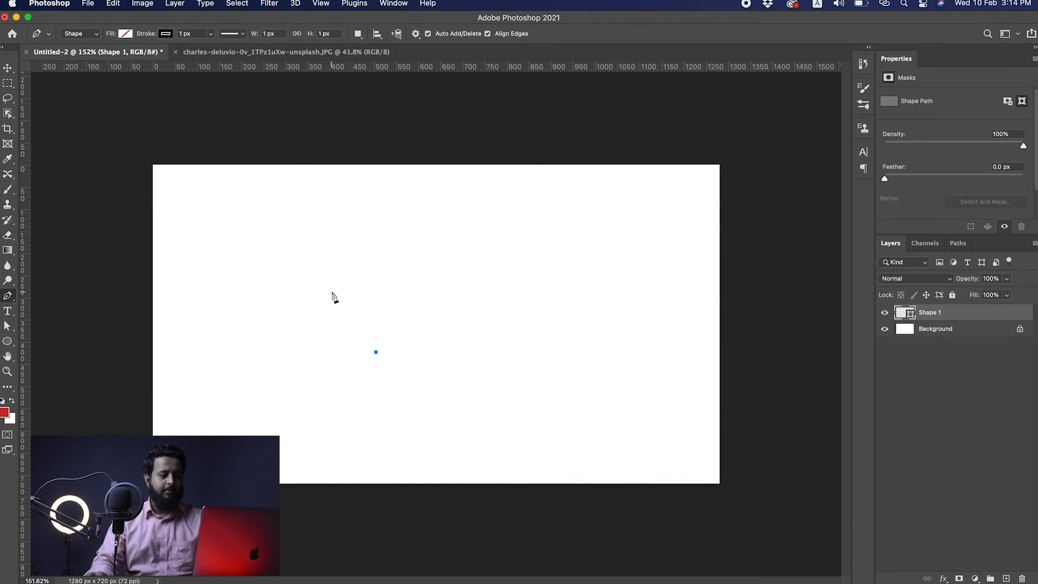
{"action": "left_click_drag", "start_coordinate": [347, 314], "coordinate": [381, 305]}
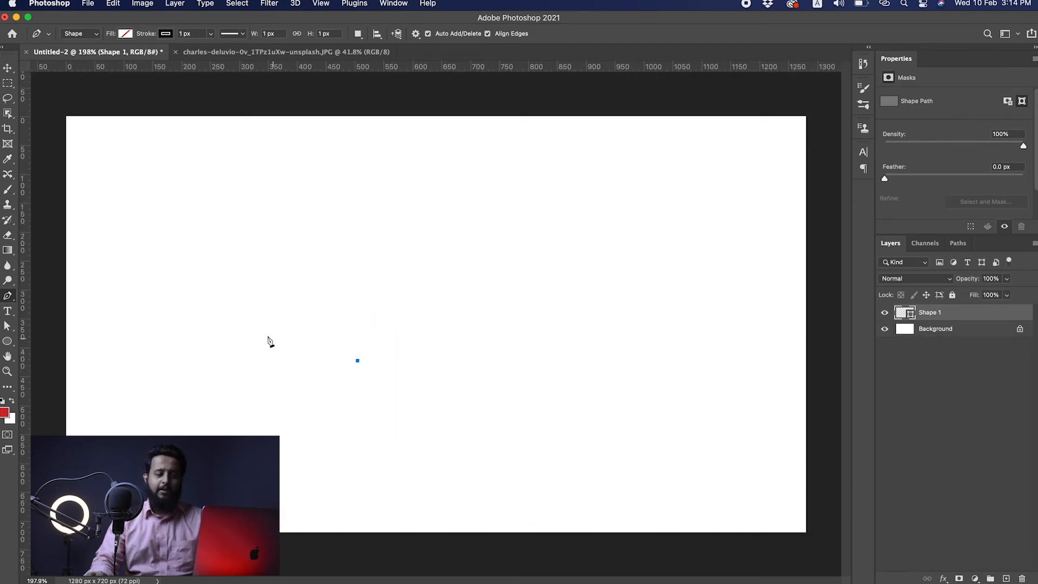
{"action": "left_click_drag", "start_coordinate": [288, 290], "coordinate": [287, 218]}
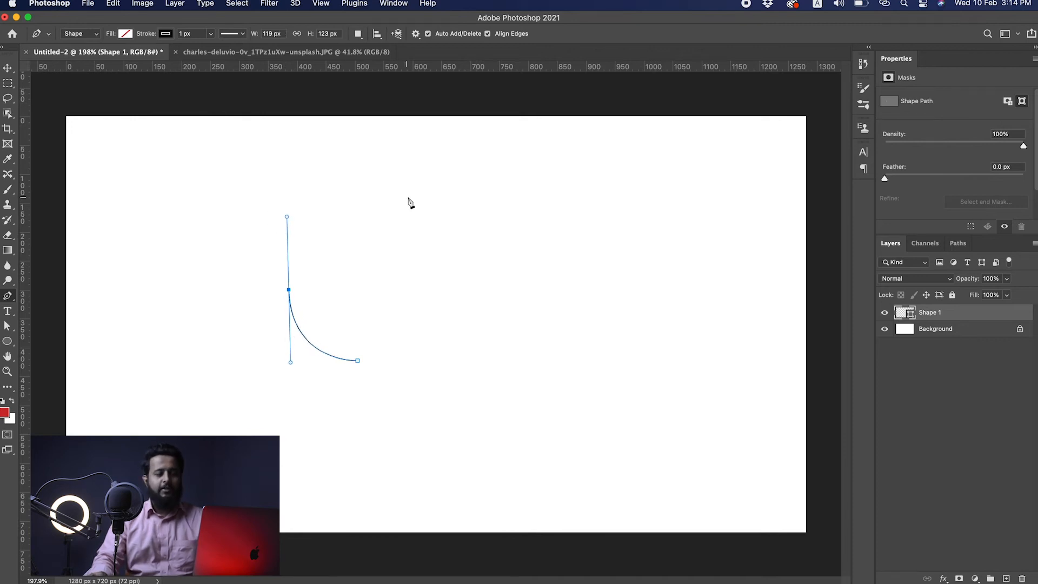
{"action": "left_click_drag", "start_coordinate": [474, 193], "coordinate": [551, 155]}
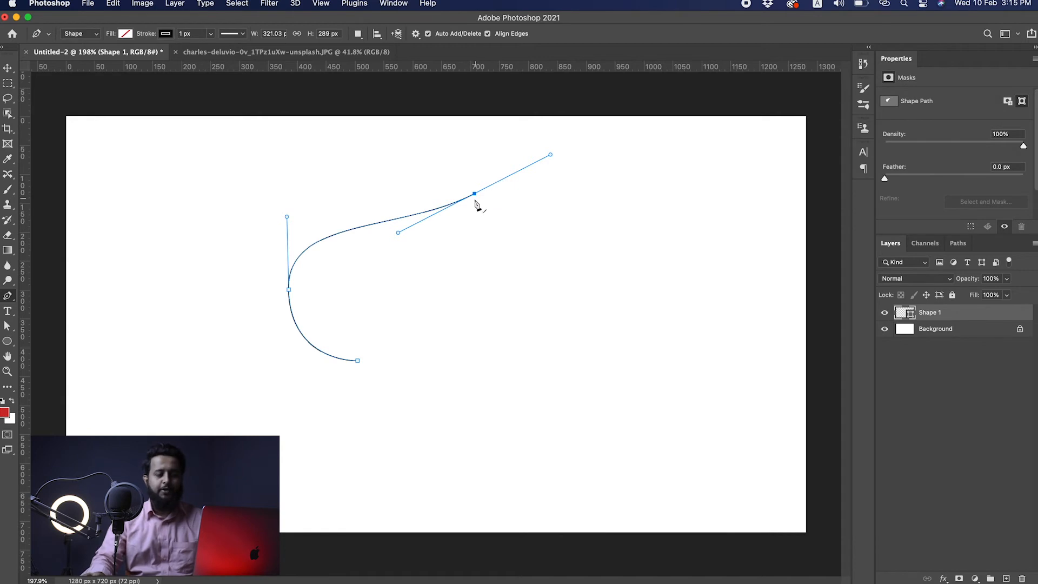
- Remove the outgoing handle at the upper anchor, curve the path down and close it into a shape about 408 × 385 px
{"action": "left_click", "coordinate": [475, 196], "text": "alt"}
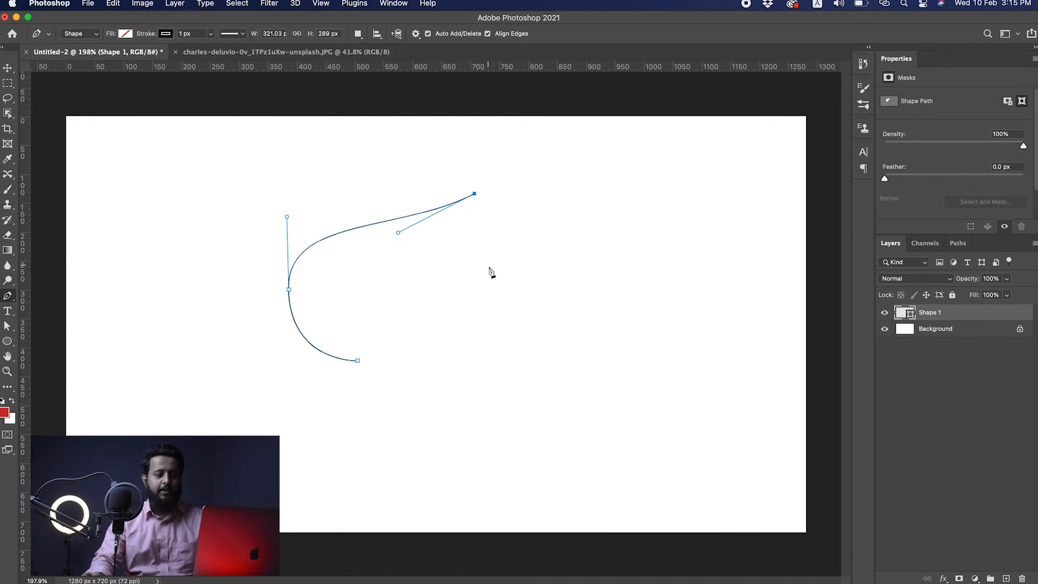
{"action": "left_click_drag", "start_coordinate": [506, 303], "coordinate": [535, 326]}
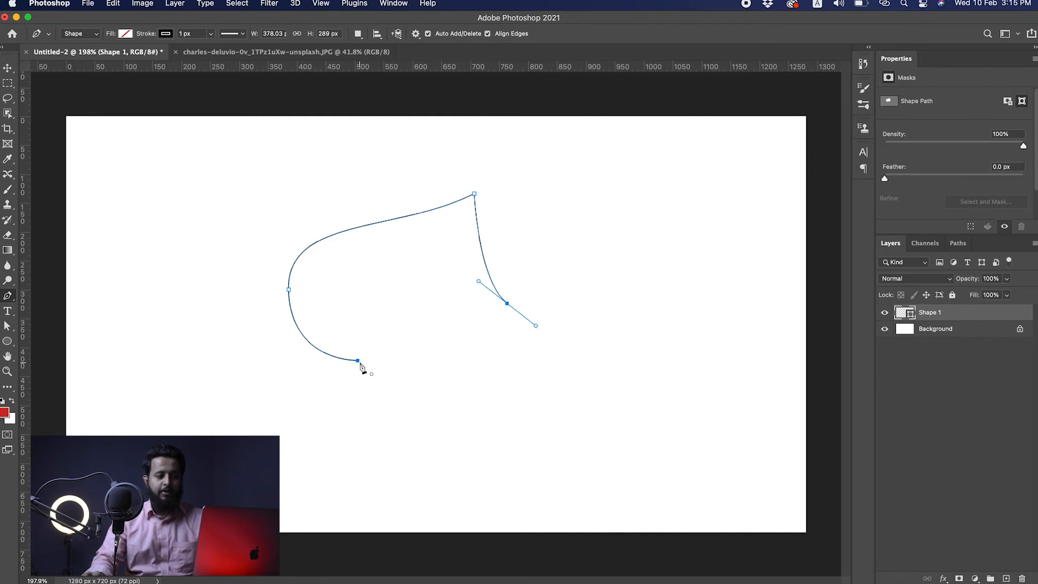
{"action": "left_click_drag", "start_coordinate": [358, 361], "coordinate": [167, 223]}
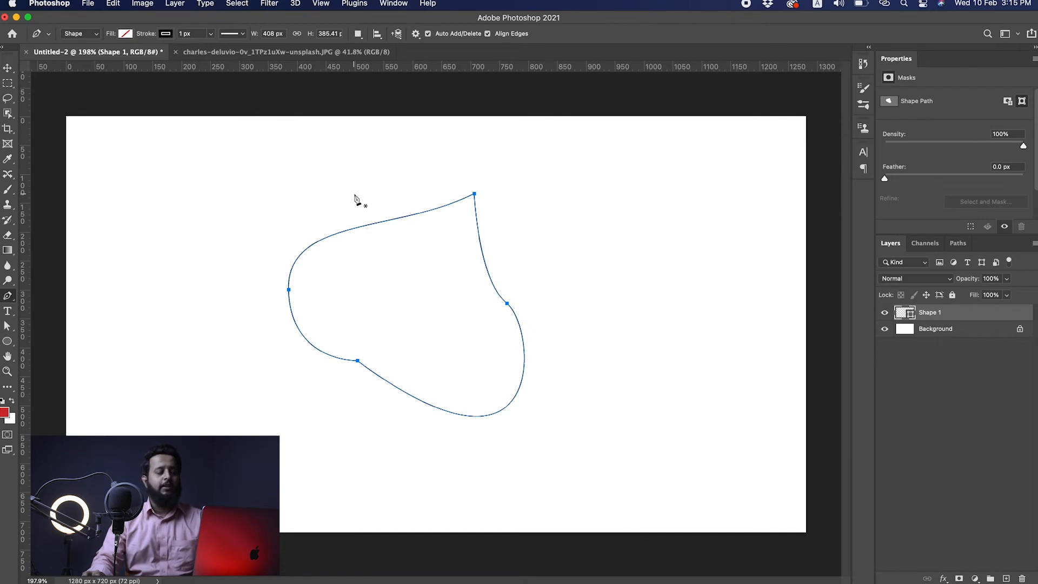
- Fill the new closed shape with the custom green 088316
{"action": "left_click", "coordinate": [125, 34]}
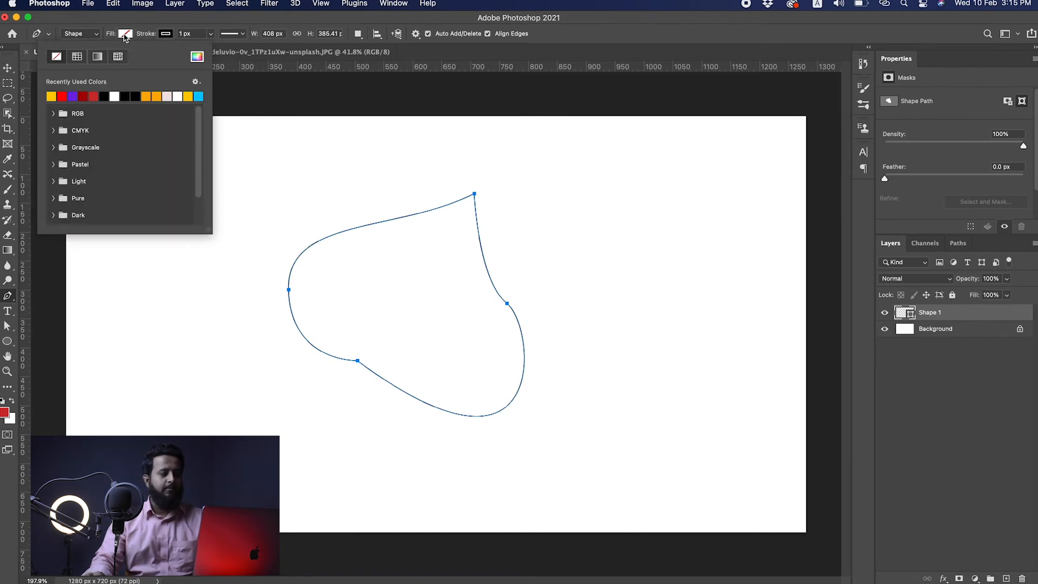
{"action": "left_click", "coordinate": [53, 114]}
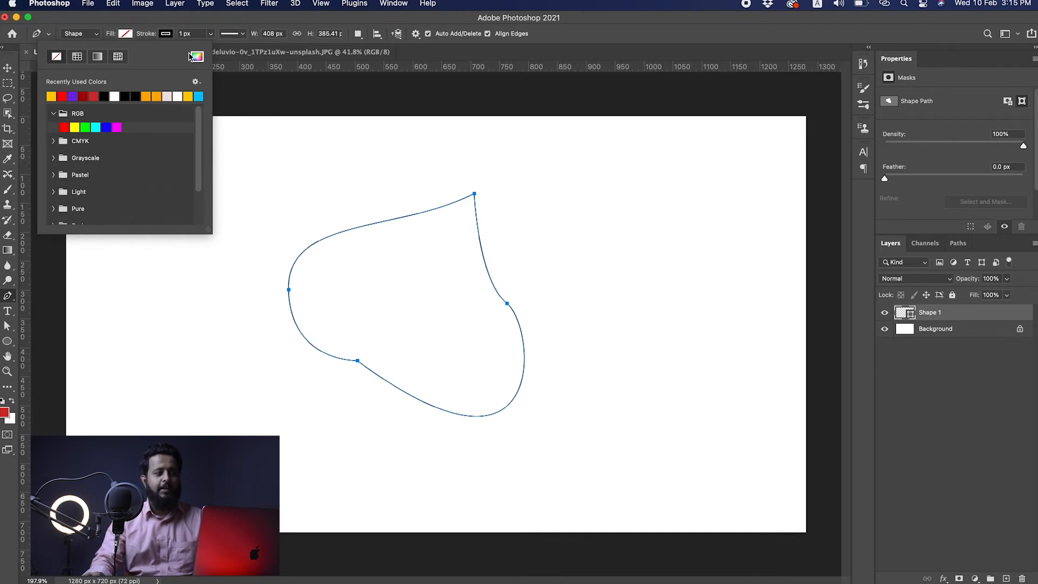
{"action": "left_click", "coordinate": [195, 57]}
{"action": "left_click_drag", "start_coordinate": [898, 255], "coordinate": [901, 271]}
{"action": "left_click_drag", "start_coordinate": [875, 125], "coordinate": [650, 142]}
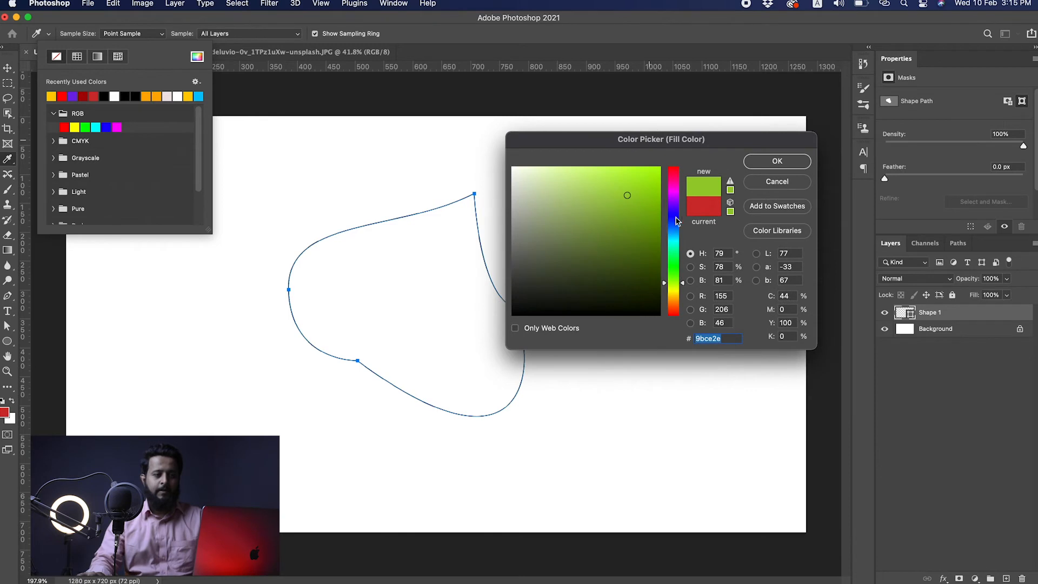
{"action": "left_click_drag", "start_coordinate": [676, 250], "coordinate": [674, 263]}
{"action": "left_click_drag", "start_coordinate": [646, 230], "coordinate": [652, 246]}
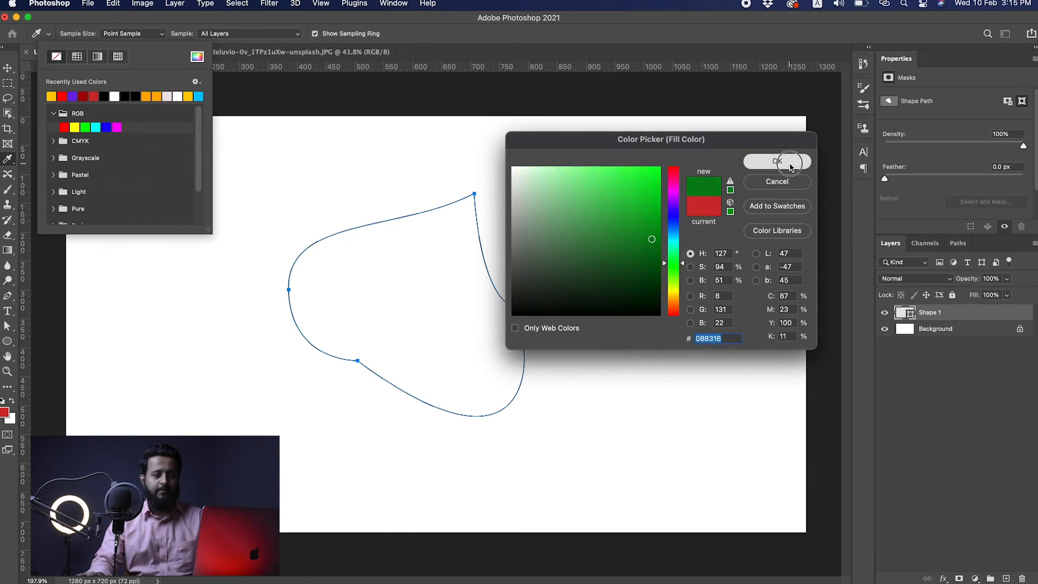
{"action": "left_click", "coordinate": [776, 161]}
- Set the green shape's stroke to no colour
{"action": "left_click", "coordinate": [164, 35]}
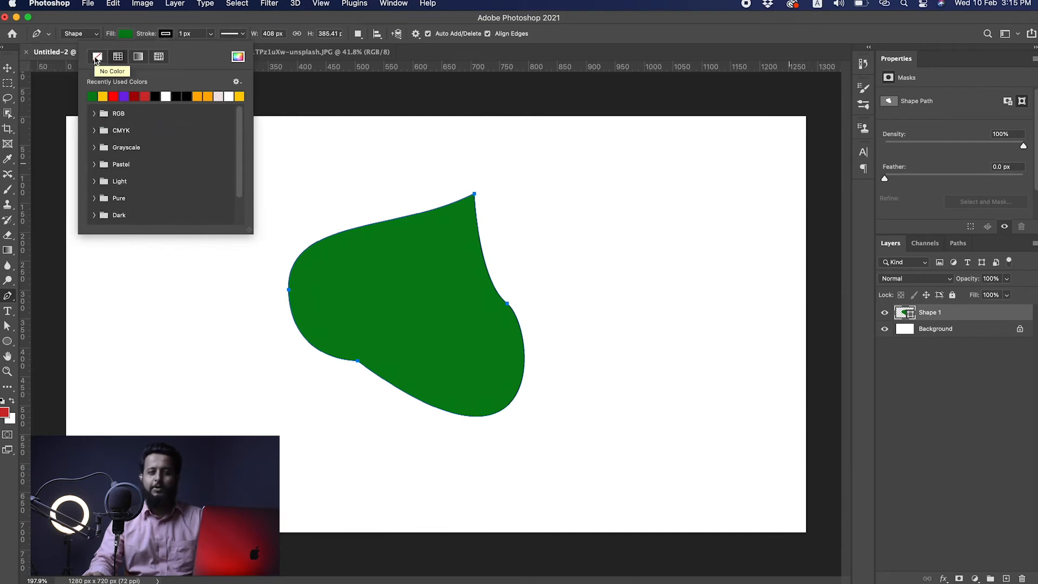
{"action": "left_click", "coordinate": [96, 58]}
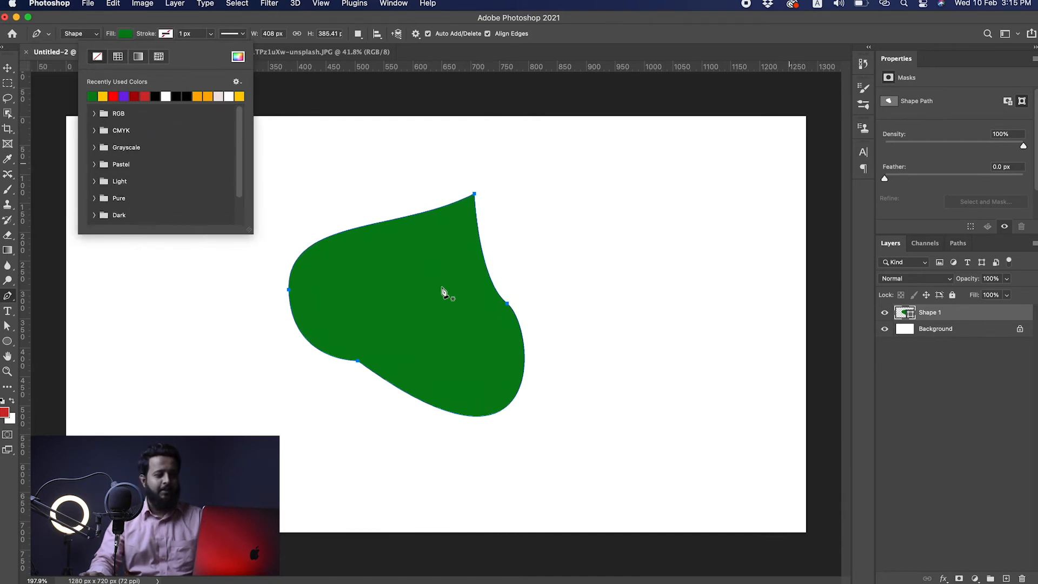
{"action": "left_click", "coordinate": [132, 35]}
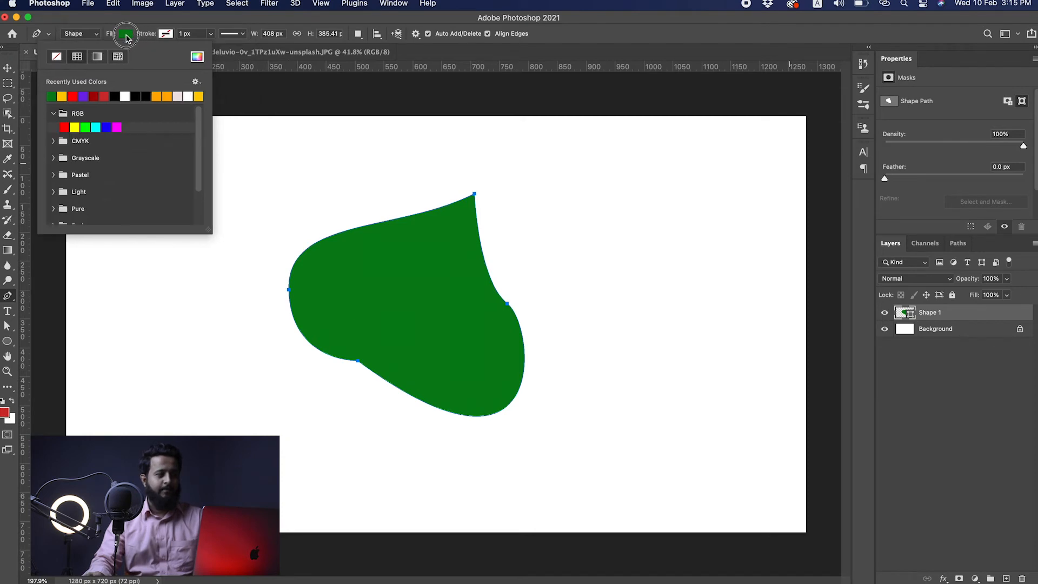
{"action": "left_click", "coordinate": [132, 34]}
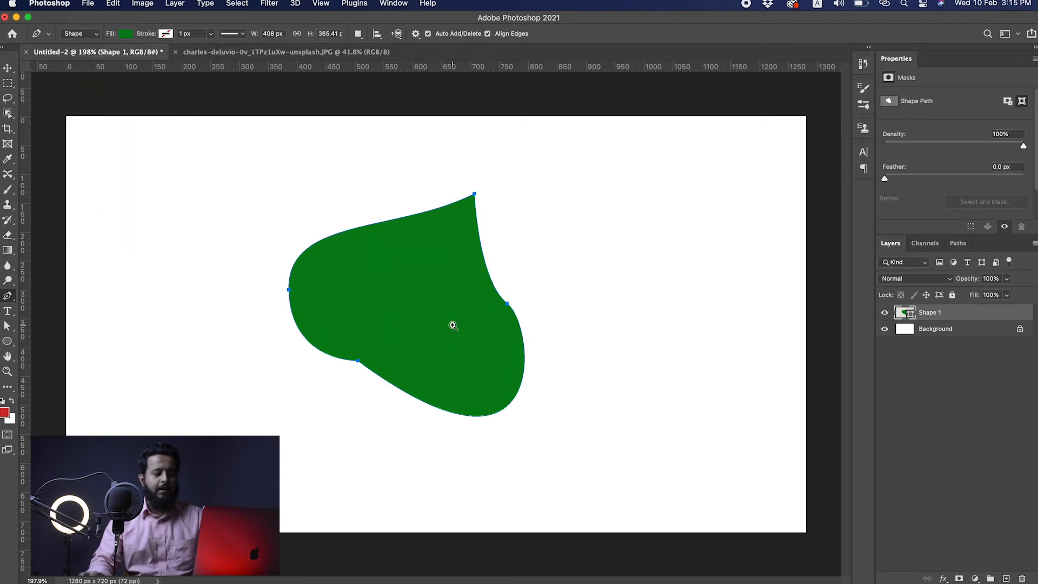
{"action": "scroll", "coordinate": [452, 324], "scroll_direction": "up", "scroll_amount": 5}
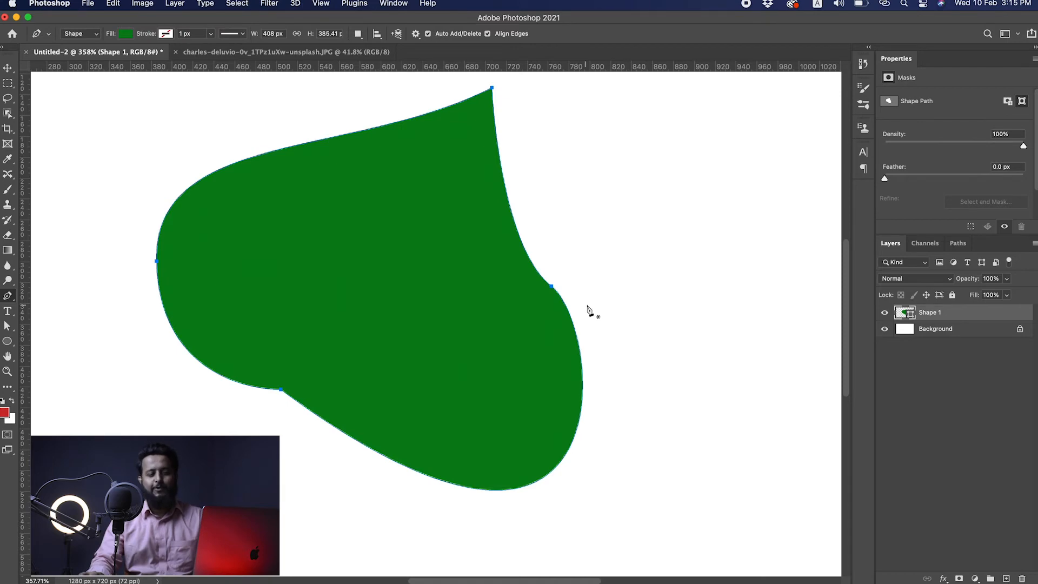
{"action": "scroll", "coordinate": [589, 308], "scroll_direction": "up", "scroll_amount": 5}
{"action": "scroll", "coordinate": [577, 323], "scroll_direction": "down", "scroll_amount": 10}
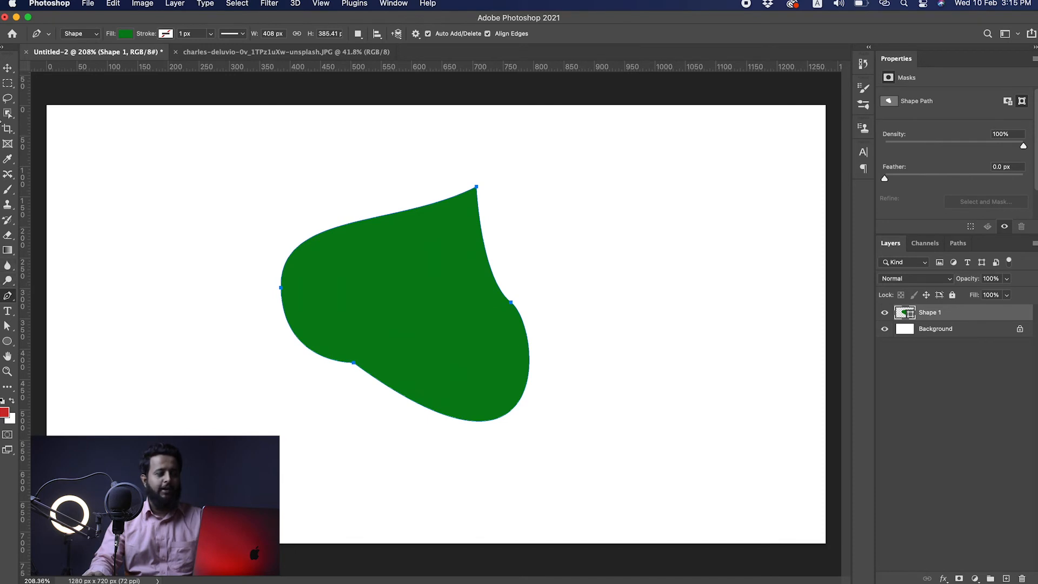
- Reshape the green shape's right edge by adjusting the direction handles at its right-hand anchor with the Path Selection tools
{"action": "key", "text": "a"}
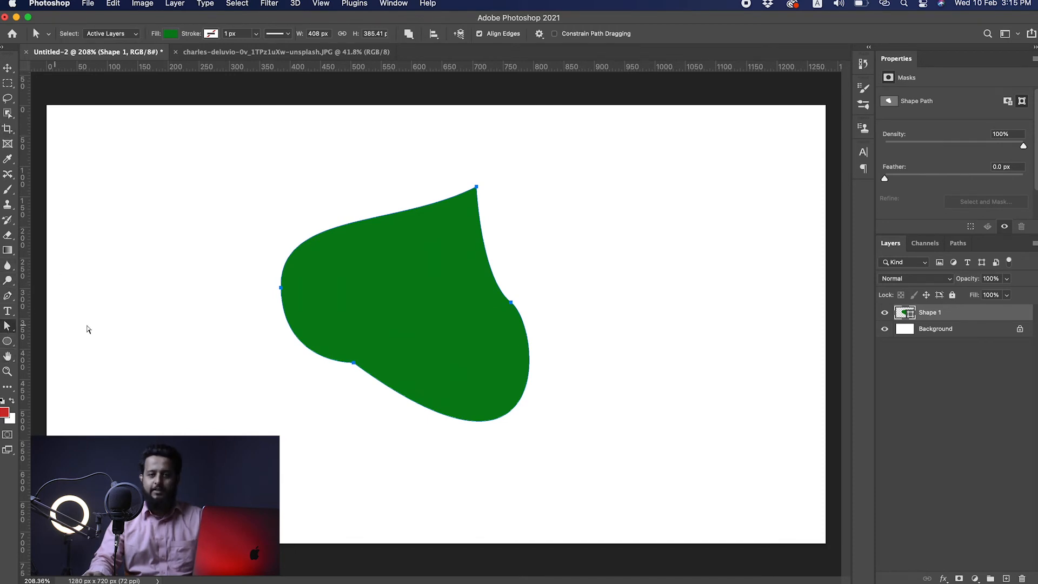
{"action": "scroll", "coordinate": [533, 325], "scroll_direction": "up", "scroll_amount": 4}
{"action": "left_click_drag", "start_coordinate": [564, 258], "coordinate": [435, 319]}
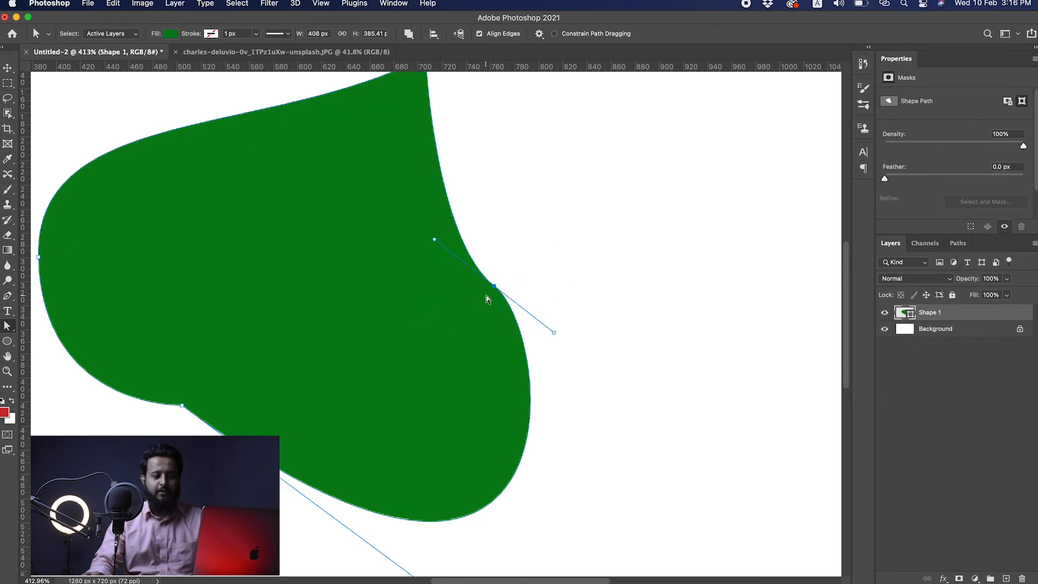
{"action": "left_click_drag", "start_coordinate": [435, 243], "coordinate": [425, 174]}
{"action": "scroll", "coordinate": [534, 300], "scroll_direction": "down", "scroll_amount": 3}
{"action": "left_click_drag", "start_coordinate": [535, 335], "coordinate": [589, 368]}
- Move the green shape's lower-left anchor inward to the right and adjust the nearby handles and the right-hand anchor
{"action": "left_click_drag", "start_coordinate": [222, 424], "coordinate": [309, 405]}
{"action": "left_click_drag", "start_coordinate": [510, 420], "coordinate": [475, 419]}
{"action": "left_click_drag", "start_coordinate": [578, 508], "coordinate": [499, 453]}
{"action": "mouse_move", "coordinate": [510, 308]}
{"action": "left_mouse_down"}
{"action": "mouse_move", "coordinate": [528, 318]}
{"action": "mouse_move", "coordinate": [516, 316]}
{"action": "left_mouse_up"}
- Raise the top anchor's handle so the upper-left edge bulges outward, making the shape about 412 × 388 px, and deselect the path
{"action": "left_click", "coordinate": [462, 174]}
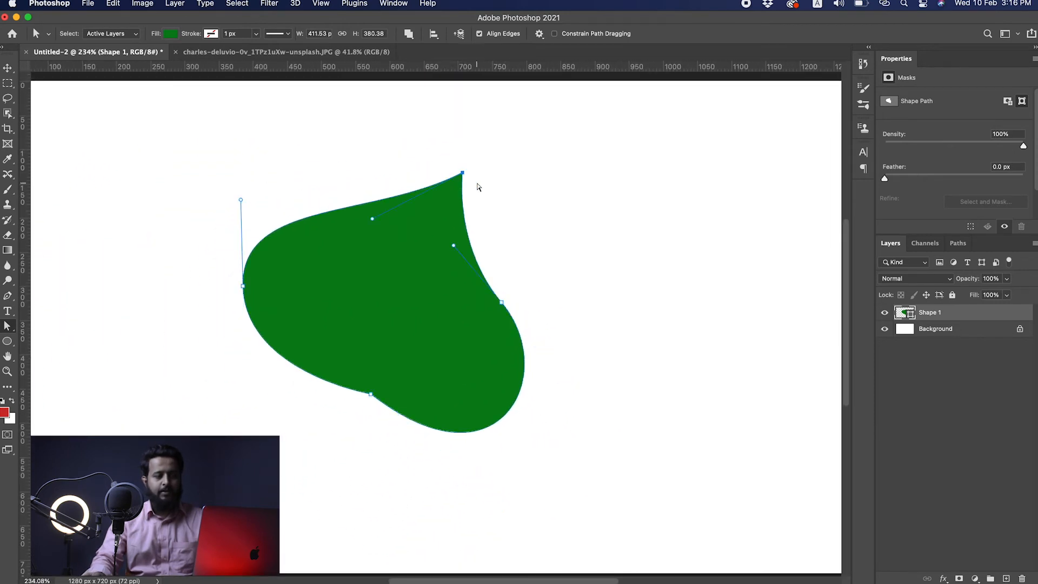
{"action": "left_click_drag", "start_coordinate": [377, 223], "coordinate": [345, 154]}
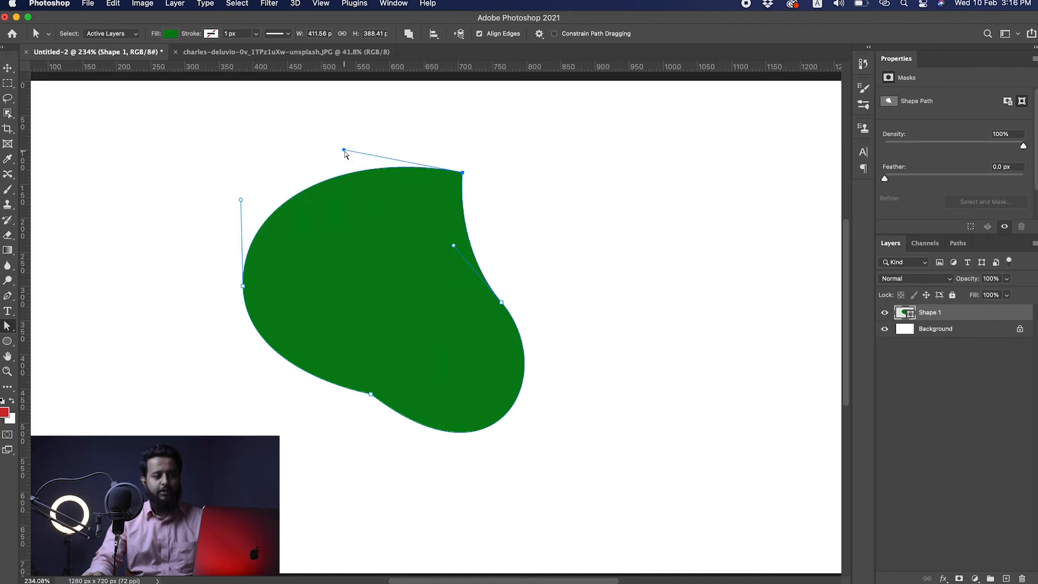
{"action": "key", "text": "v"}
{"action": "left_click", "coordinate": [653, 246], "text": "super"}
{"action": "left_click_drag", "start_coordinate": [611, 294], "coordinate": [418, 275]}
{"action": "left_click_drag", "start_coordinate": [421, 340], "coordinate": [452, 340]}
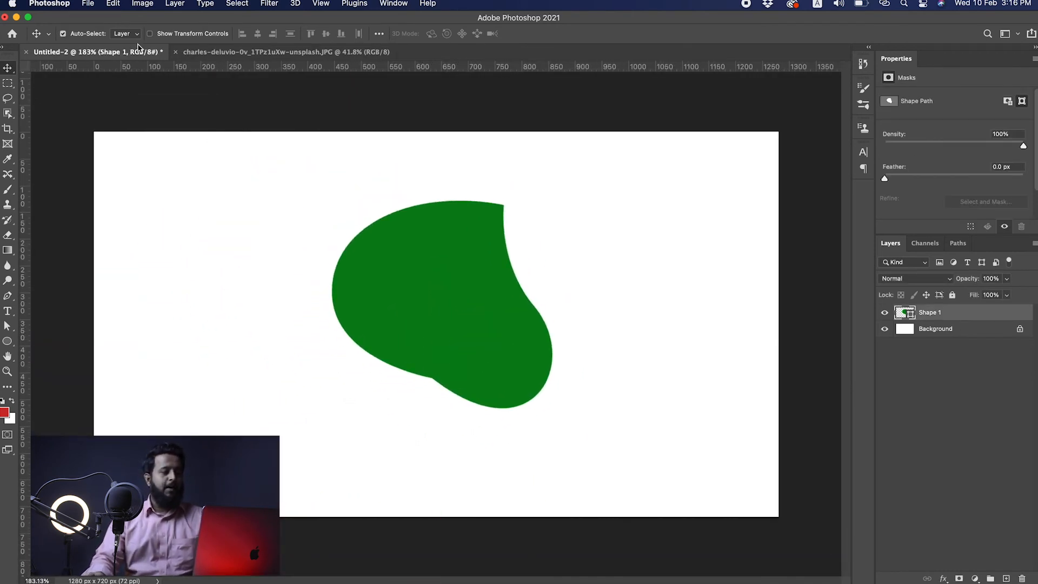
- Give the green shape an orange stroke from the recent colours and set its width to 10 px
{"action": "left_click", "coordinate": [7, 296]}
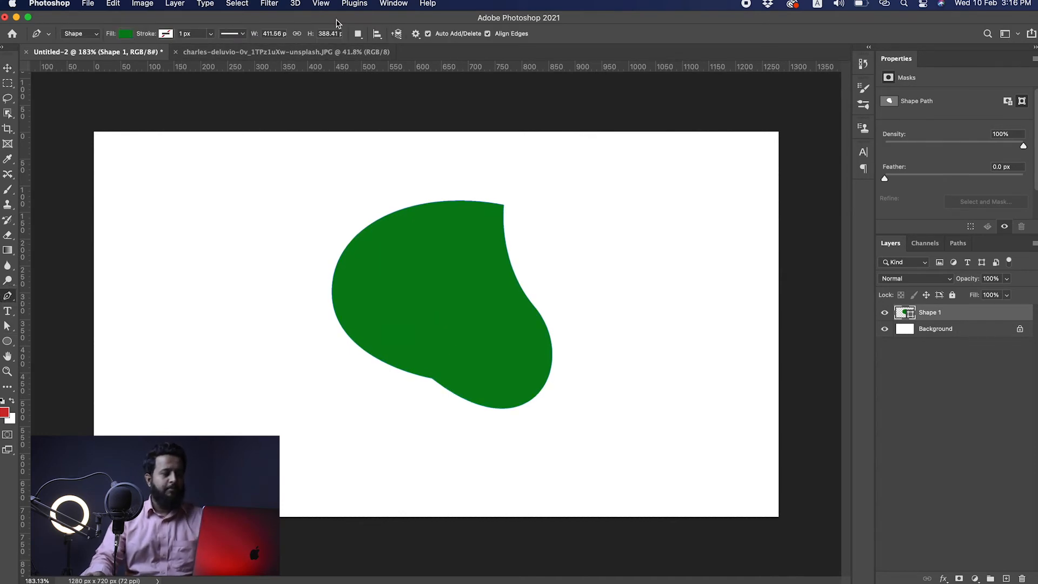
{"action": "left_click", "coordinate": [165, 34]}
{"action": "left_click", "coordinate": [198, 96]}
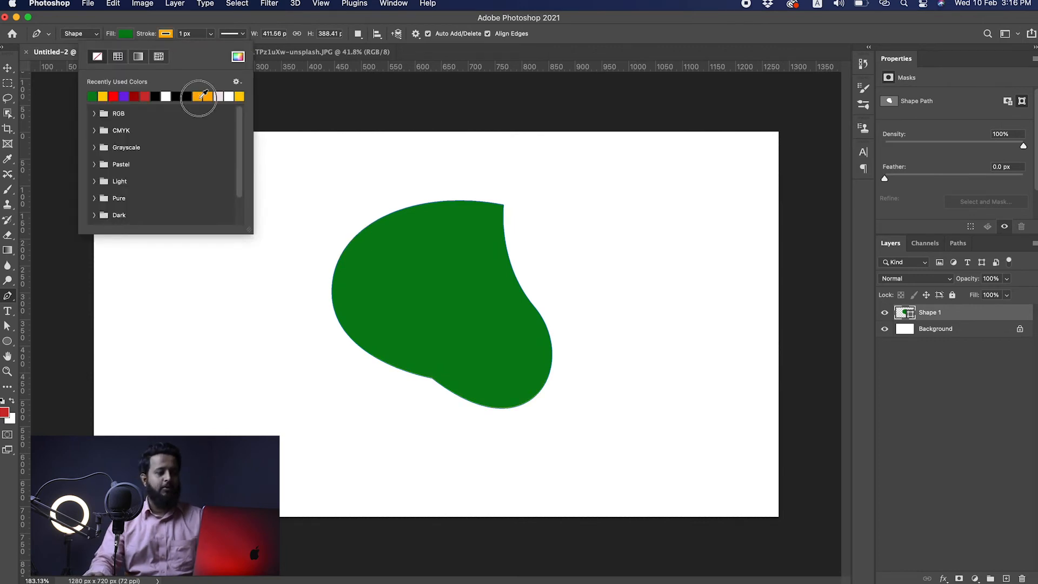
{"action": "left_click", "coordinate": [190, 35]}
{"action": "type", "text": "10"}
{"action": "key", "text": "Return"}
{"action": "left_click_drag", "start_coordinate": [452, 190], "coordinate": [508, 189]}
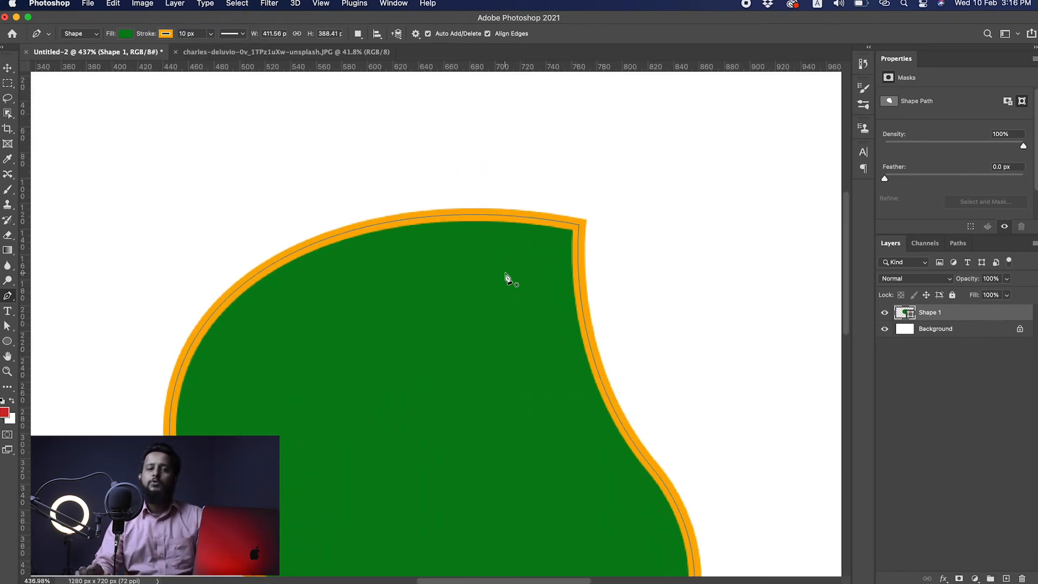
{"action": "left_click_drag", "start_coordinate": [485, 271], "coordinate": [378, 248]}
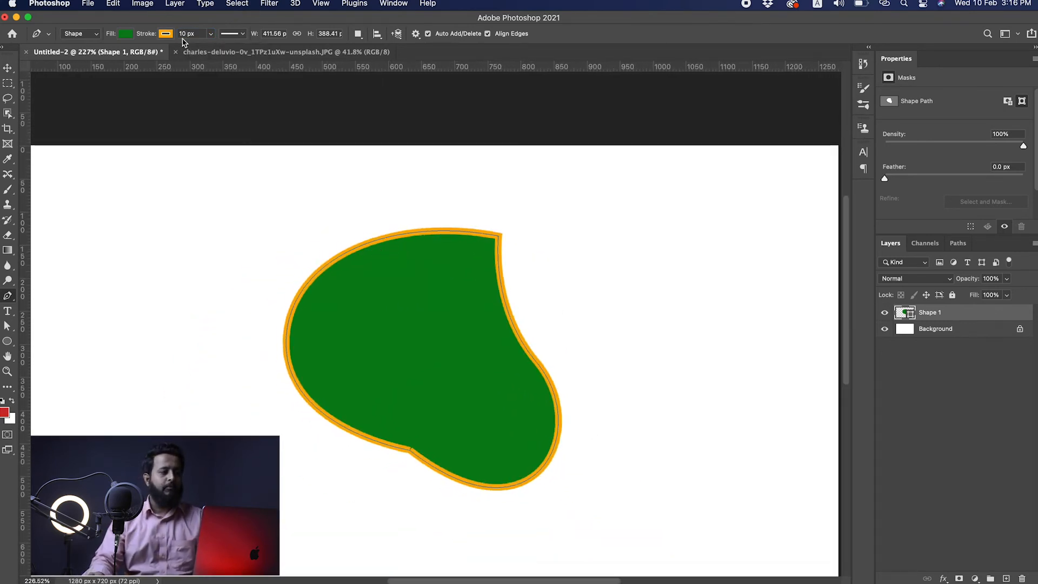
- Try the dashed and dotted stroke styles on the green shape and restore the solid line
{"action": "left_click", "coordinate": [241, 36]}
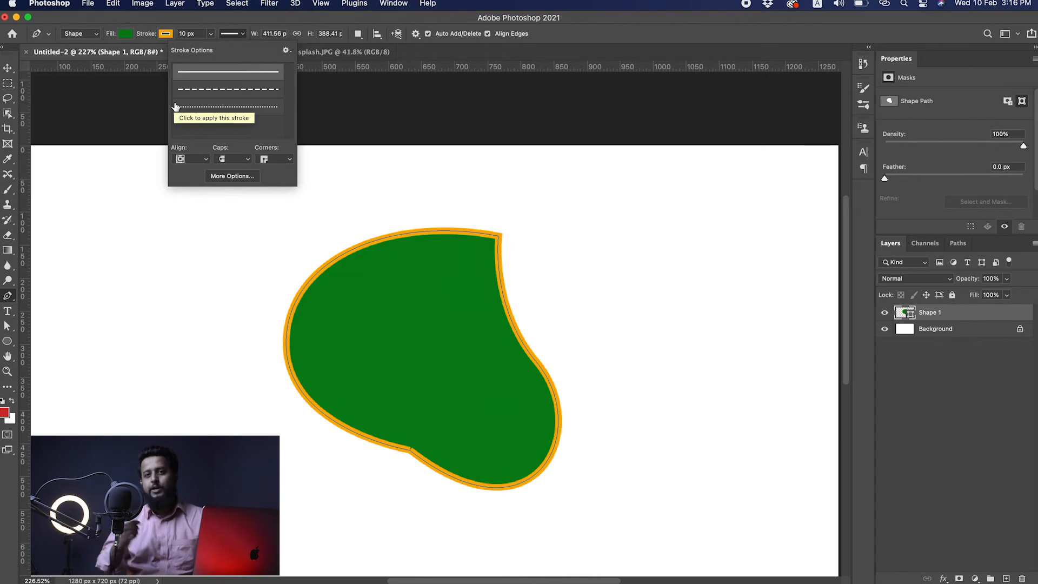
{"action": "left_click", "coordinate": [198, 91]}
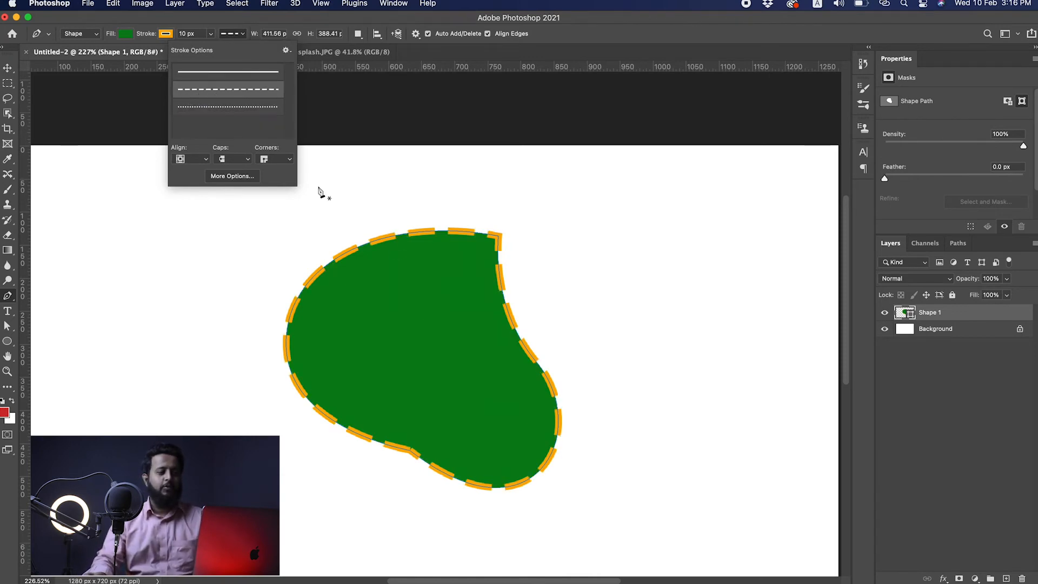
{"action": "left_click", "coordinate": [218, 109]}
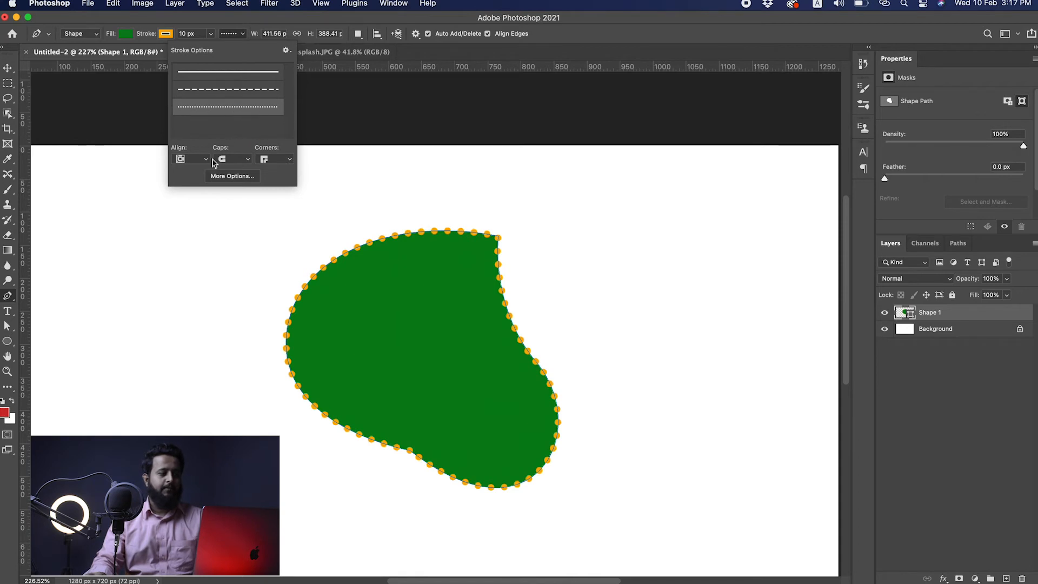
{"action": "left_click", "coordinate": [233, 80]}
- Align the green shape's orange stroke to the inside of its path
{"action": "left_click", "coordinate": [193, 159]}
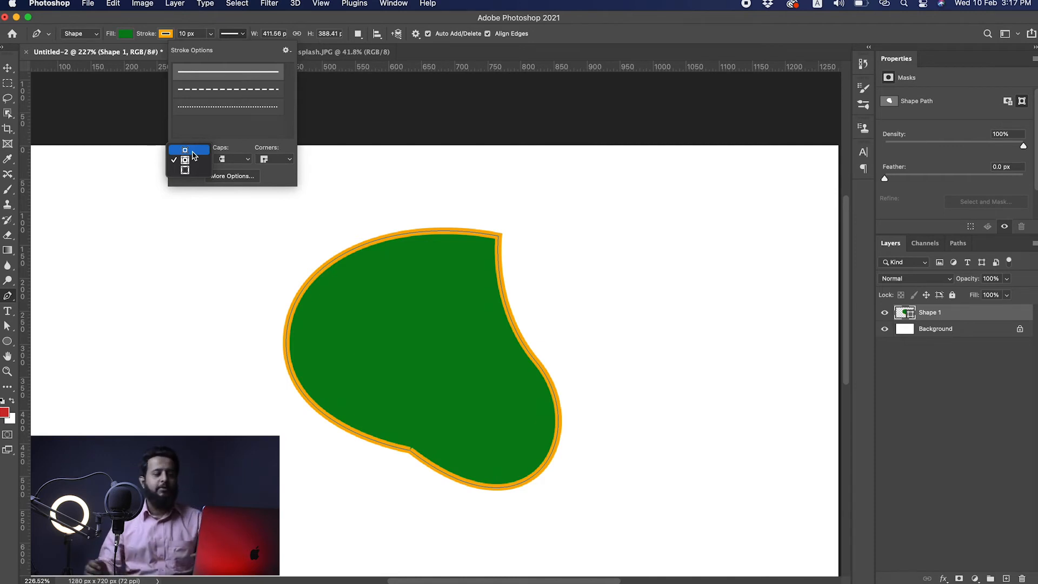
{"action": "left_click", "coordinate": [194, 155]}
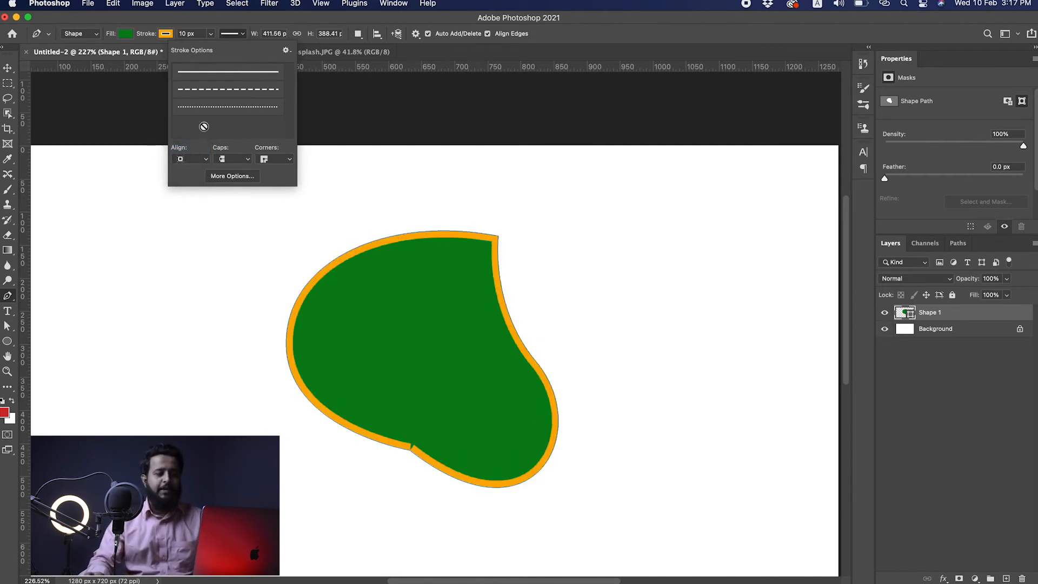
{"action": "left_click_drag", "start_coordinate": [489, 219], "coordinate": [562, 223]}
{"action": "left_click_drag", "start_coordinate": [513, 248], "coordinate": [475, 248]}
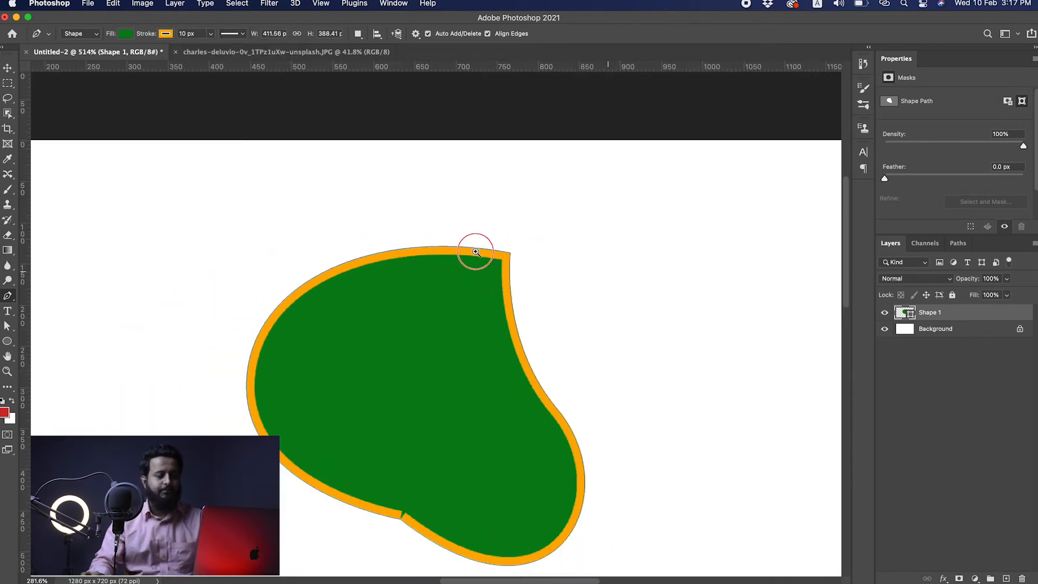
- Return the green shape's stroke alignment to centre and try the outside alignment option
{"action": "left_click", "coordinate": [164, 34]}
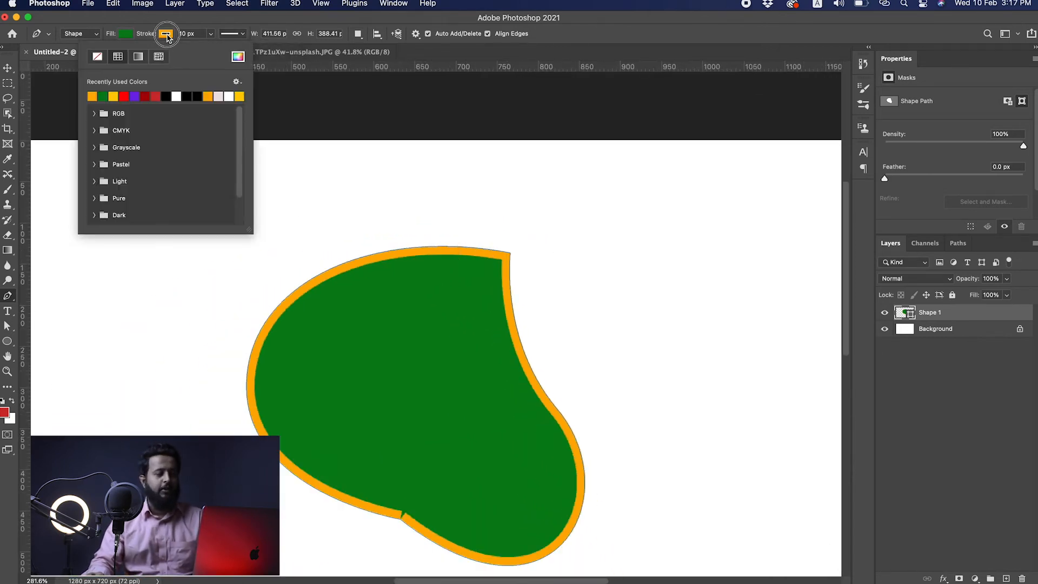
{"action": "left_click", "coordinate": [234, 34]}
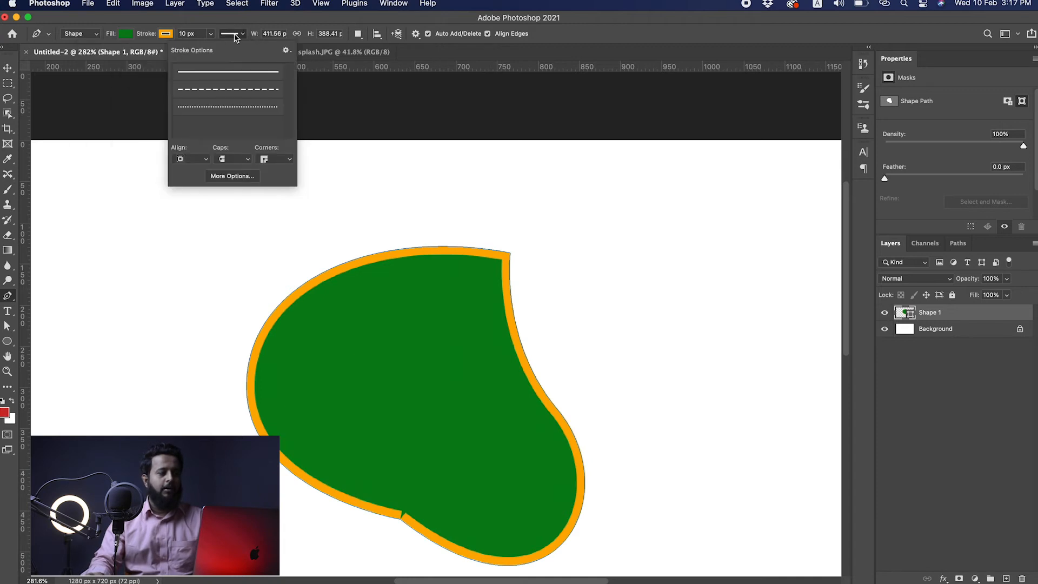
{"action": "left_click", "coordinate": [190, 159]}
{"action": "left_click", "coordinate": [199, 172]}
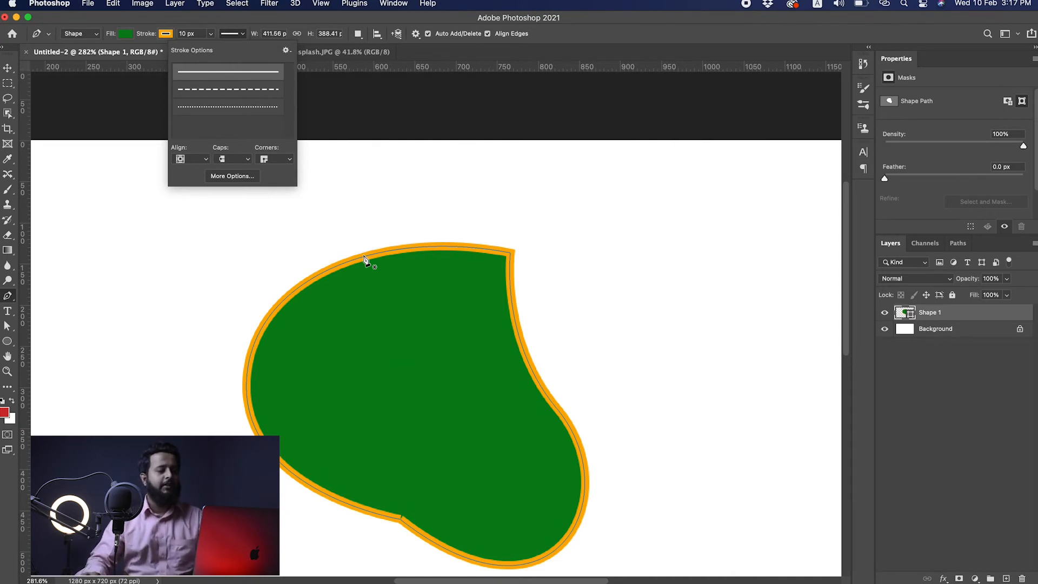
{"action": "left_click", "coordinate": [203, 160]}
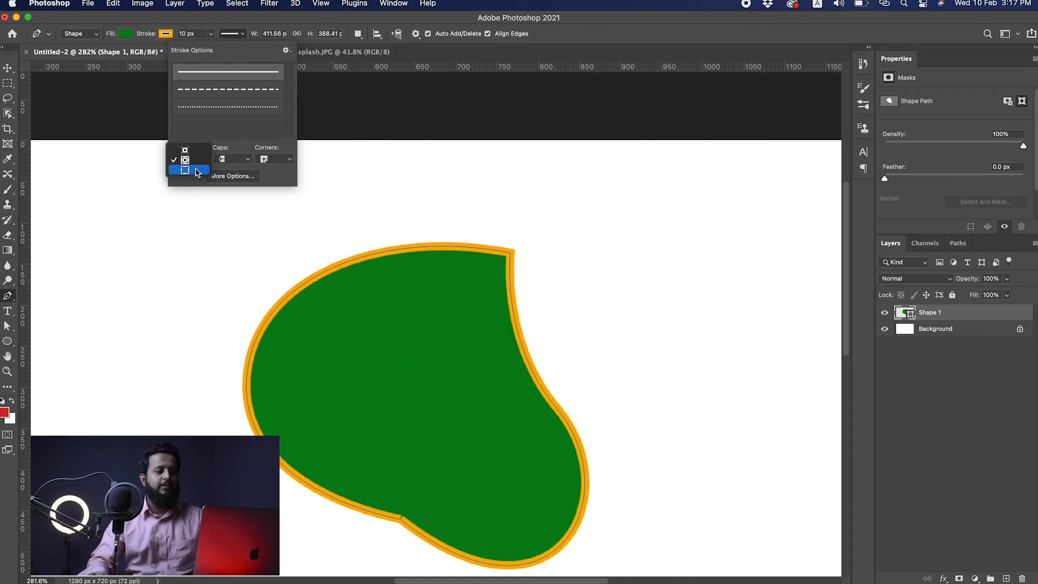
{"action": "left_click", "coordinate": [197, 172]}
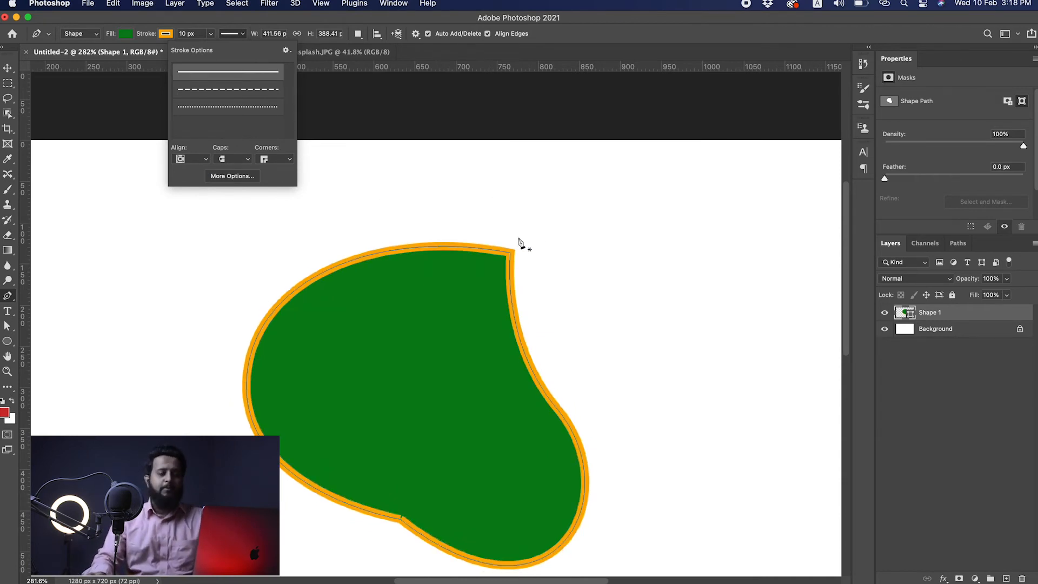
- Draw a nearly horizontal straight line about 361 × 15 px above the green shape with the Pen tool and deselect it
{"action": "left_click", "coordinate": [470, 195]}
{"action": "left_click", "coordinate": [767, 183]}
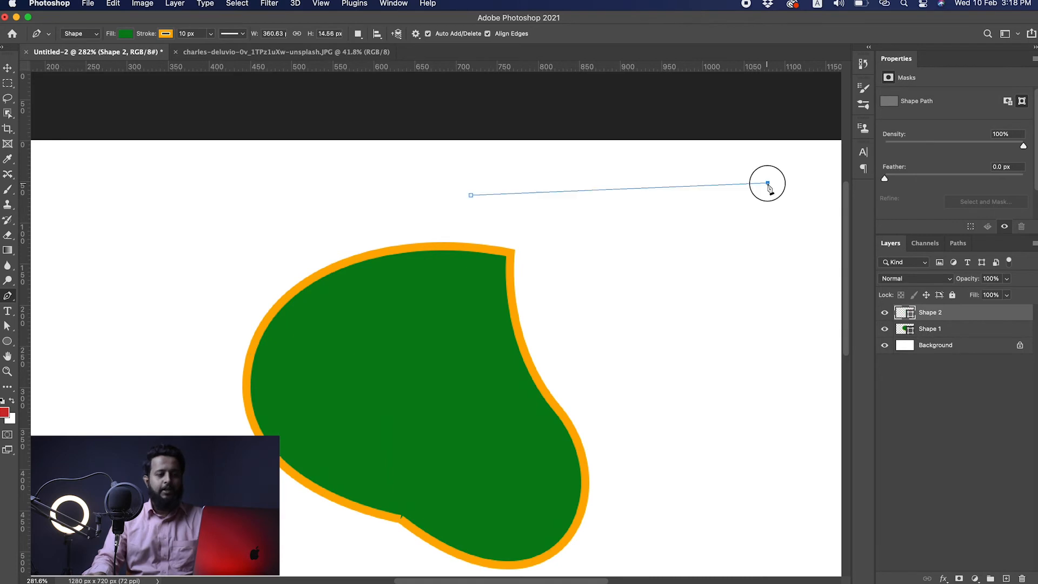
{"action": "left_click", "coordinate": [757, 195], "text": "super"}
{"action": "key", "text": "v"}
{"action": "left_click_drag", "start_coordinate": [541, 192], "coordinate": [449, 198]}
{"action": "scroll", "coordinate": [485, 241], "scroll_direction": "down", "scroll_amount": 2}
{"action": "scroll", "coordinate": [401, 230], "scroll_direction": "up", "scroll_amount": 3}
{"action": "left_click_drag", "start_coordinate": [291, 161], "coordinate": [359, 204]}
{"action": "scroll", "coordinate": [437, 229], "scroll_direction": "down", "scroll_amount": 1}
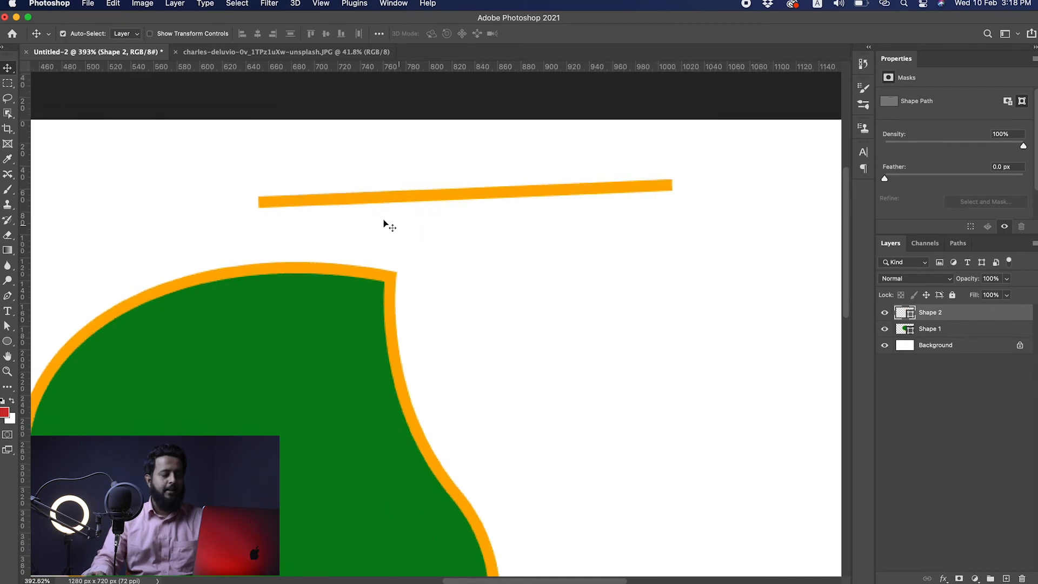
- Set the stroke caps of the straight orange line to round
{"action": "key", "text": "p"}
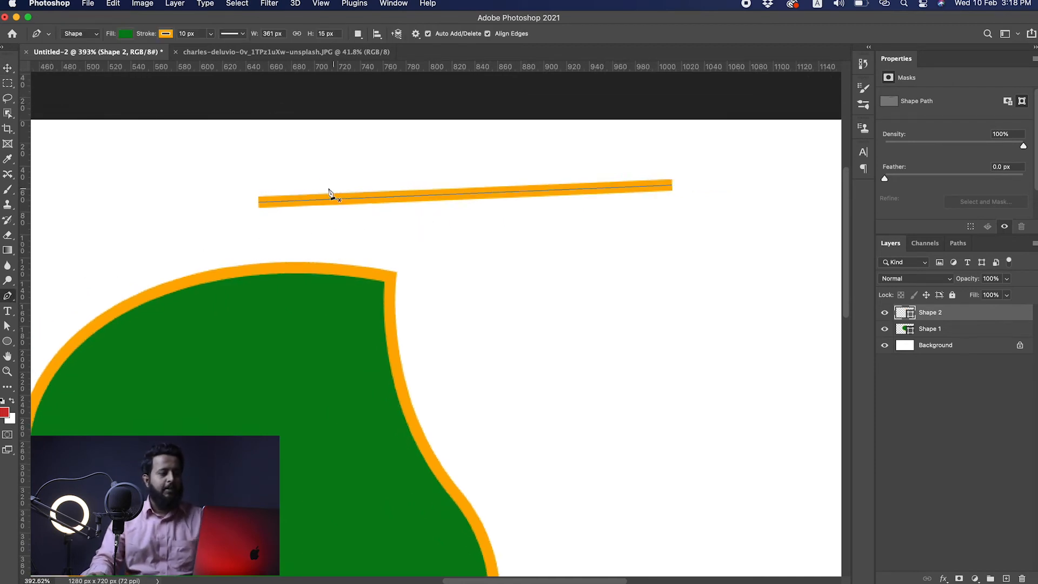
{"action": "left_click", "coordinate": [233, 34]}
{"action": "left_click", "coordinate": [231, 162]}
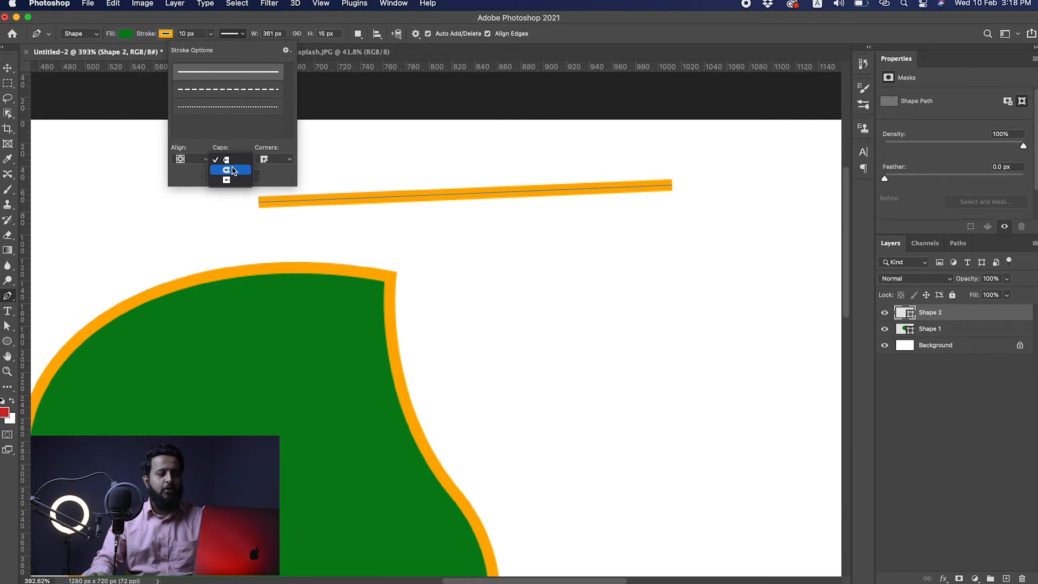
{"action": "left_click", "coordinate": [228, 171]}
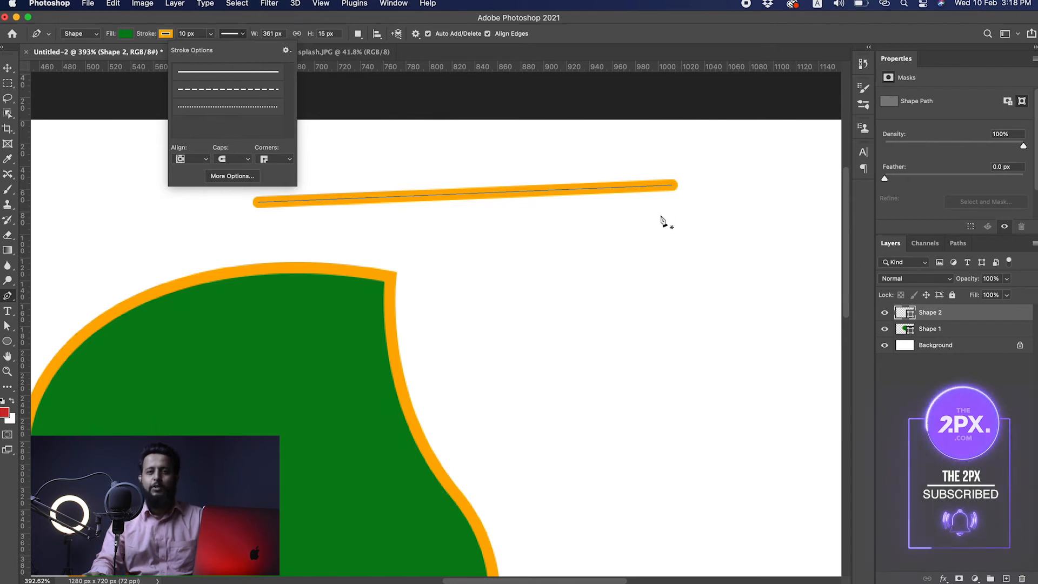
{"action": "left_click", "coordinate": [226, 160]}
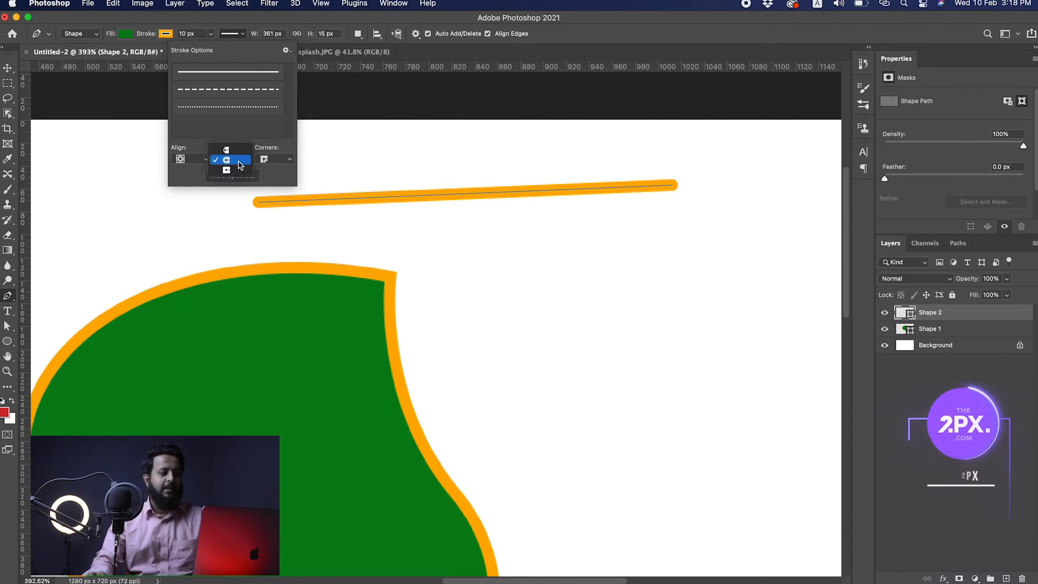
- Draw an open pen shape about 161 × 120 px below the line, with two straight segments and a curved last segment
{"action": "left_click", "coordinate": [528, 375]}
{"action": "left_click", "coordinate": [713, 238]}
{"action": "left_click", "coordinate": [559, 237]}
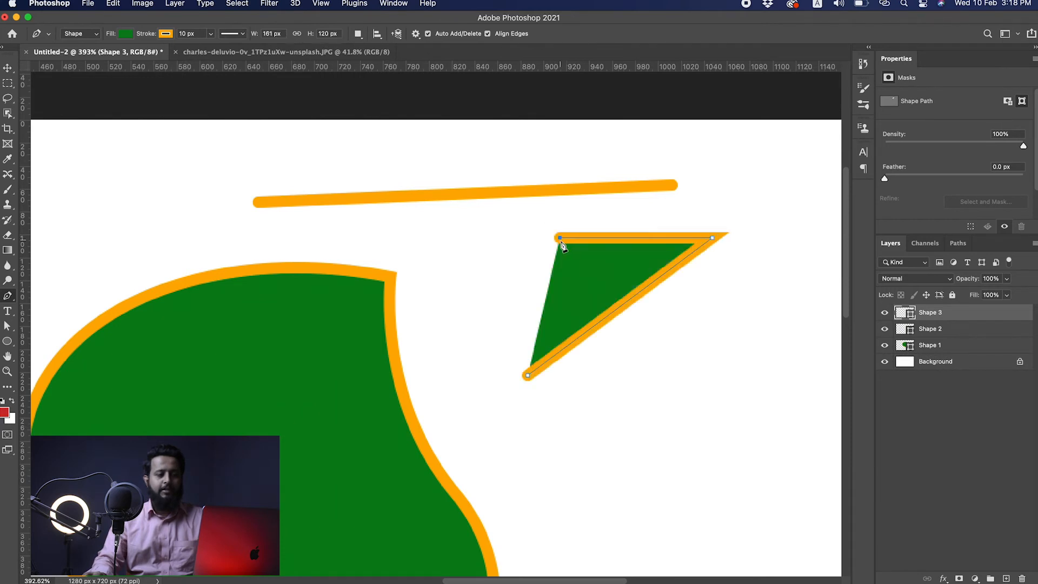
{"action": "left_click_drag", "start_coordinate": [574, 321], "coordinate": [574, 320]}
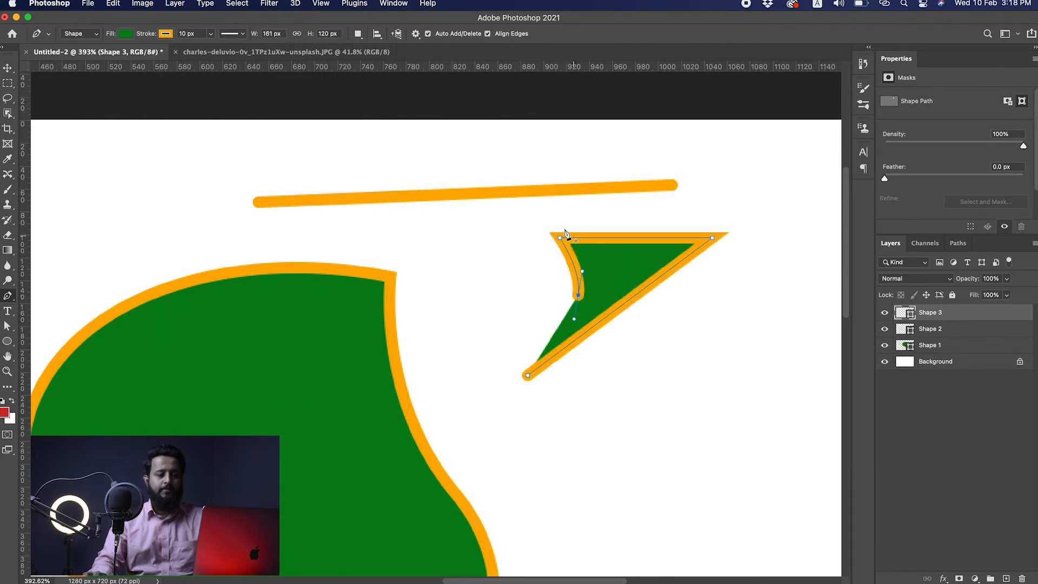
- Try butt caps on the open shape's stroke and set them to square
{"action": "left_click", "coordinate": [236, 33]}
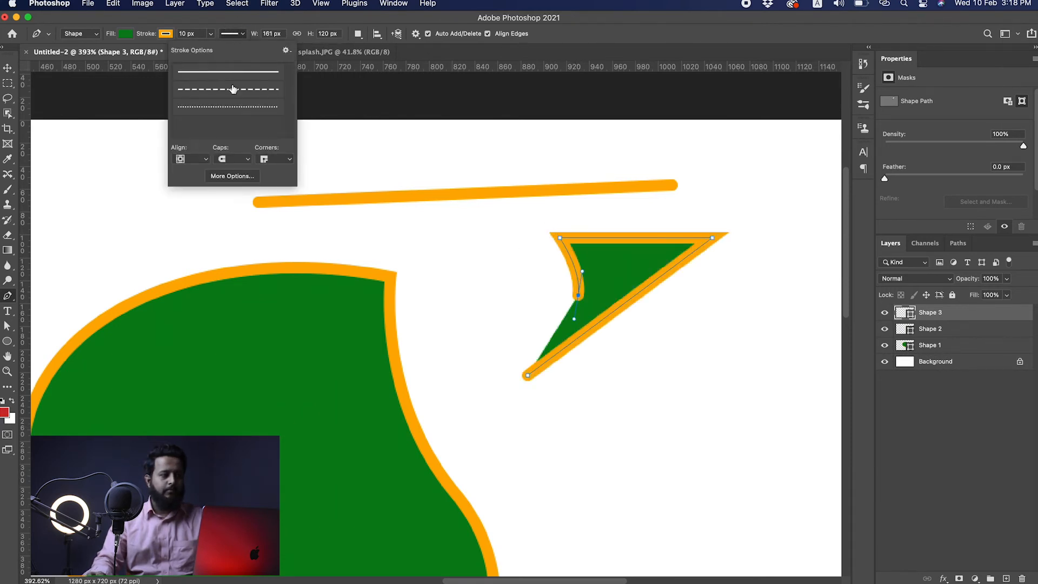
{"action": "left_click", "coordinate": [232, 159]}
{"action": "left_click", "coordinate": [235, 149]}
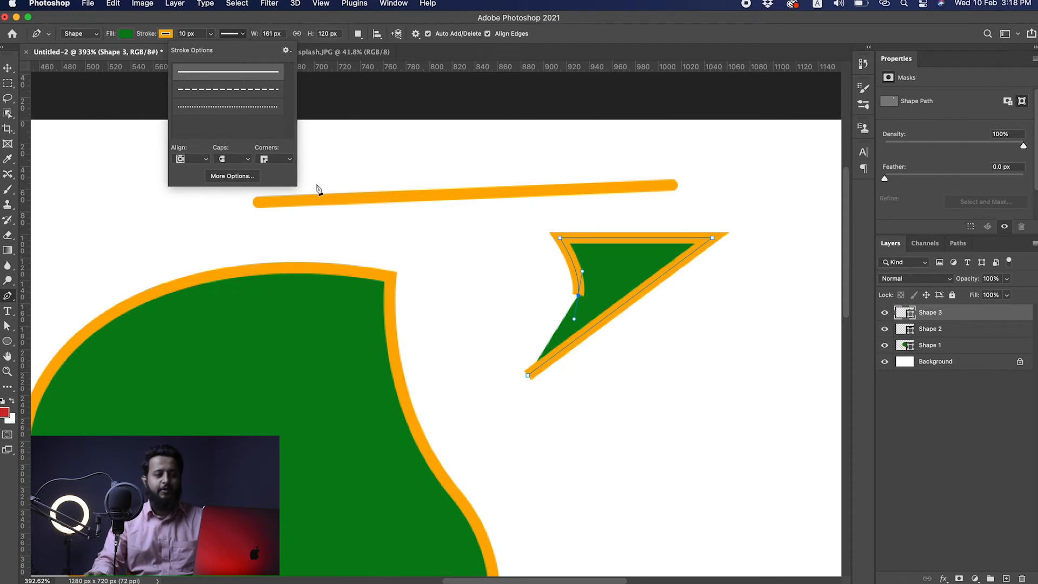
{"action": "left_click", "coordinate": [228, 158]}
{"action": "left_click", "coordinate": [221, 183]}
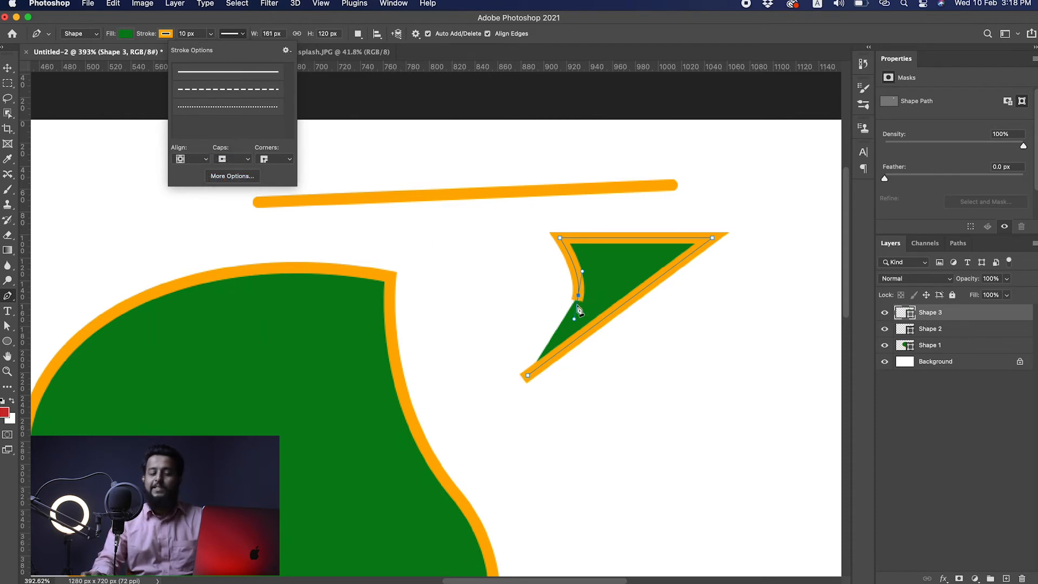
- Select the Shape 1 layer and set its stroke corners to round
{"action": "left_click", "coordinate": [275, 162]}
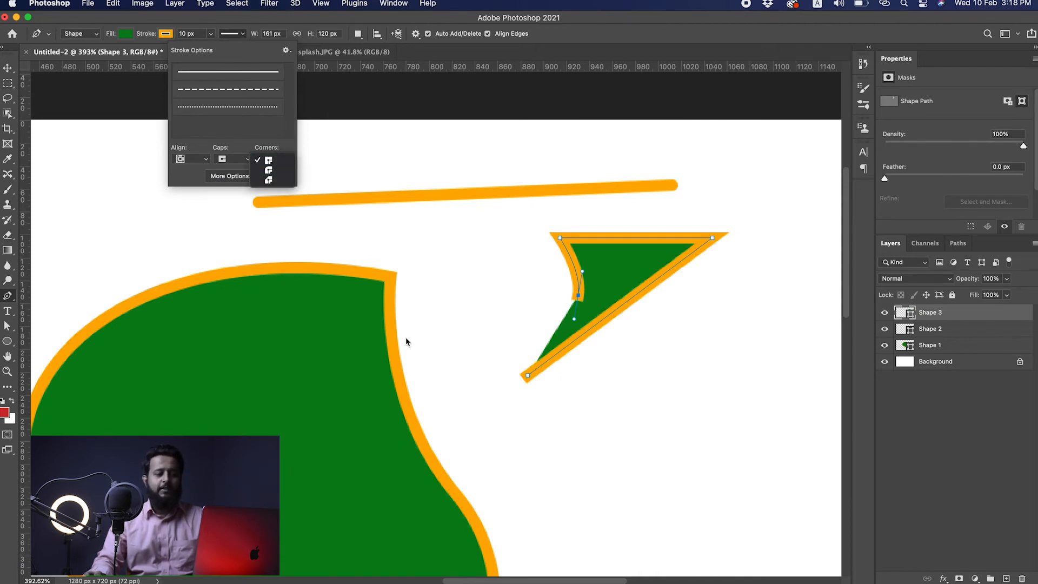
{"action": "left_click", "coordinate": [338, 318]}
{"action": "double_click", "coordinate": [930, 345]}
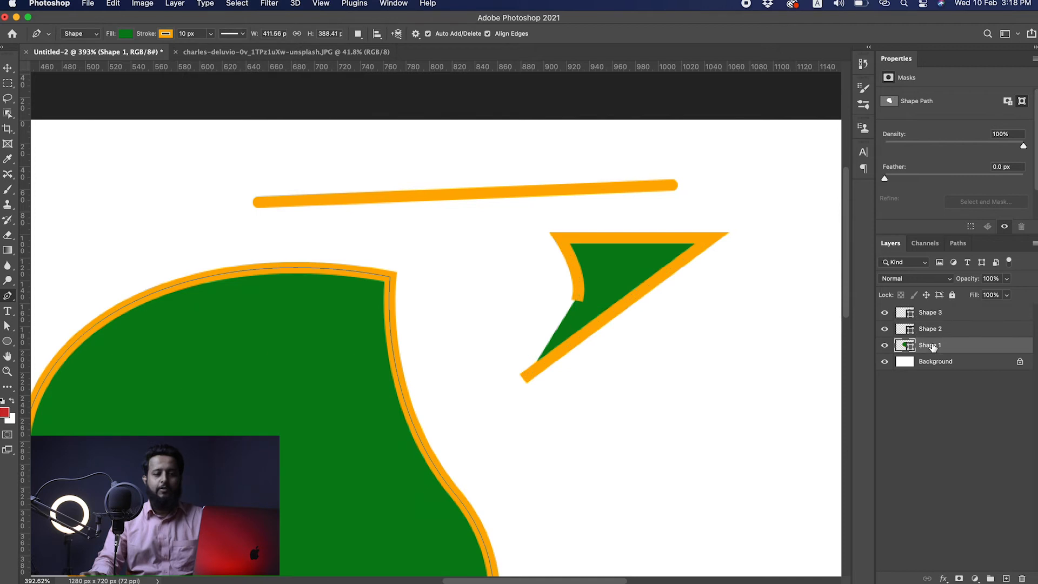
{"action": "left_click", "coordinate": [235, 36]}
{"action": "left_click", "coordinate": [270, 160]}
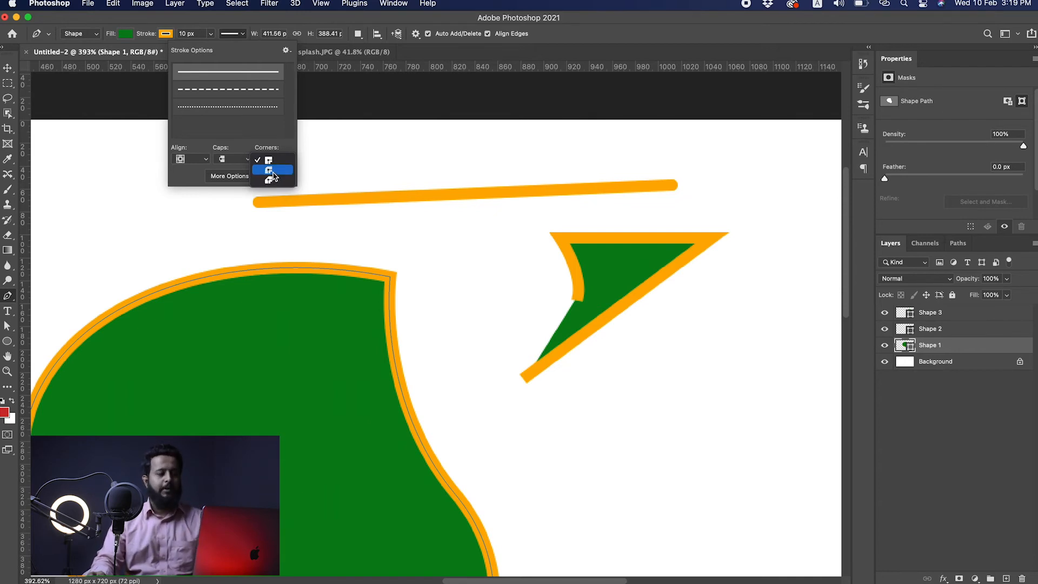
{"action": "left_click", "coordinate": [272, 171]}
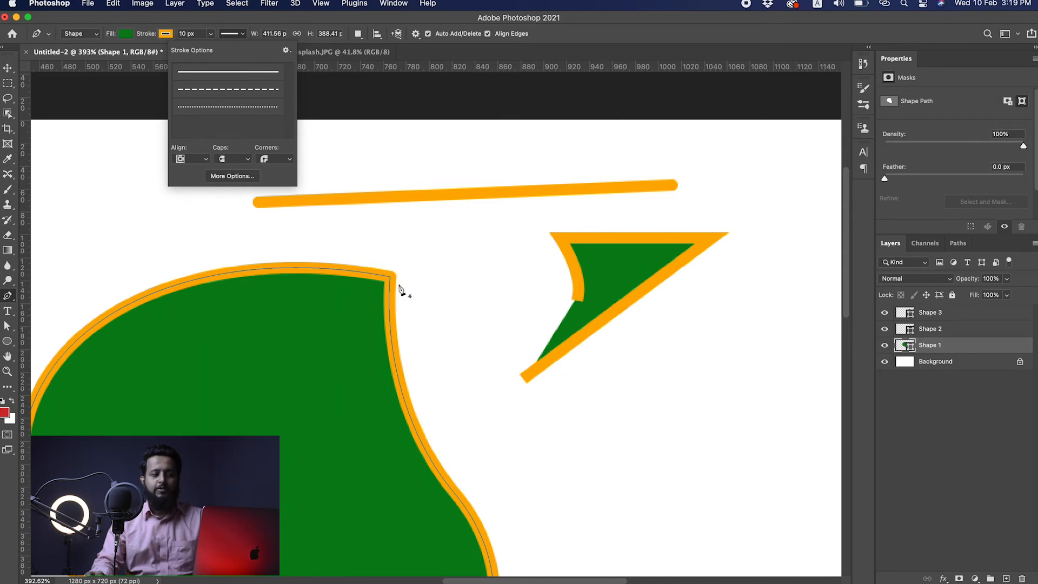
- Set Shape 1's stroke corners to bevel, and apply the dashed line preset in the detailed stroke options
{"action": "left_click", "coordinate": [270, 161]}
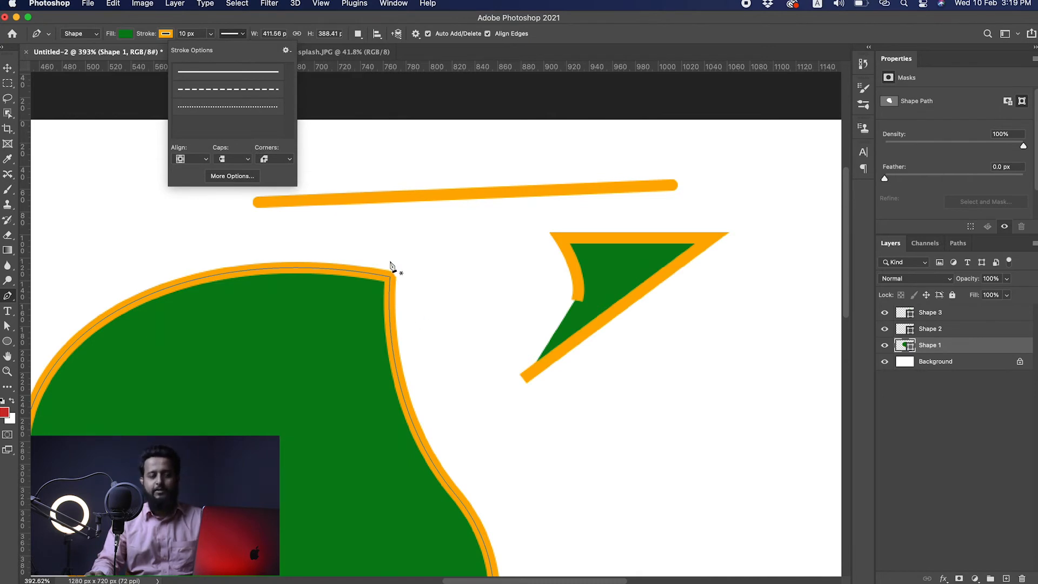
{"action": "left_click", "coordinate": [226, 178]}
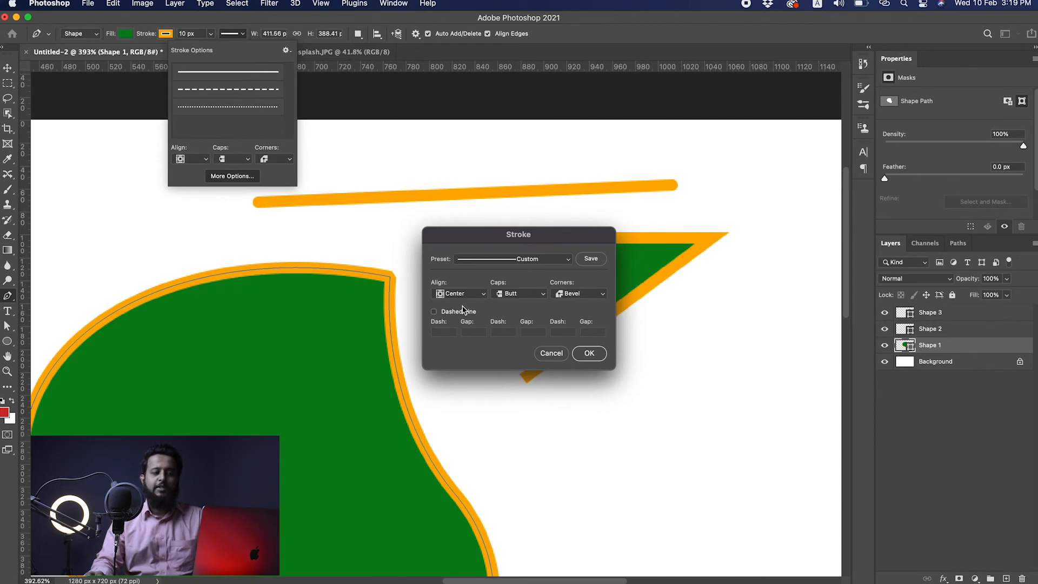
{"action": "left_click", "coordinate": [501, 266]}
{"action": "left_click", "coordinate": [484, 280]}
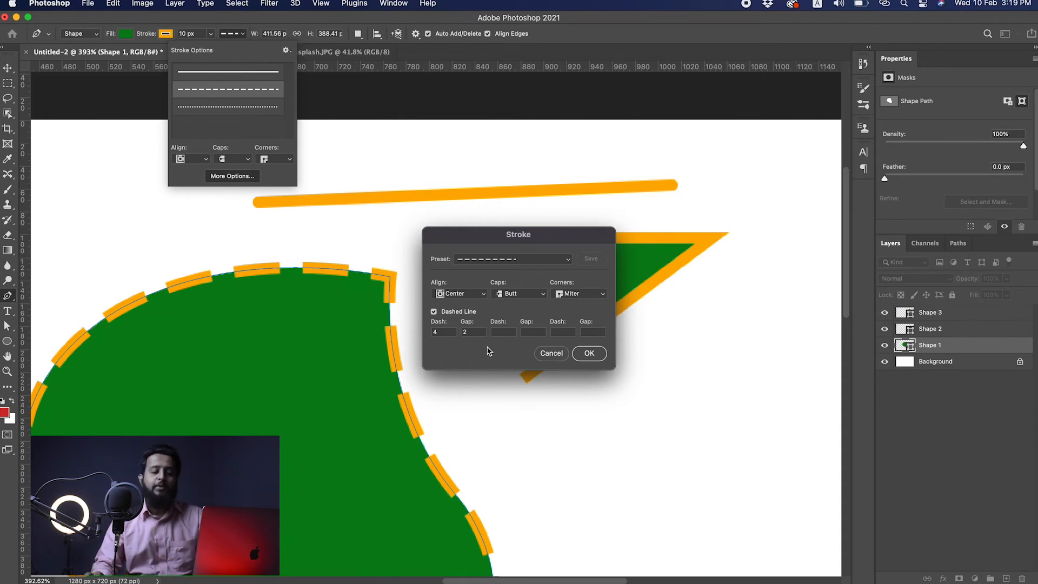
- Try a gap of 4 for the dashed stroke, and set the first dash to 2 and its gap to 1
{"action": "double_click", "coordinate": [475, 331]}
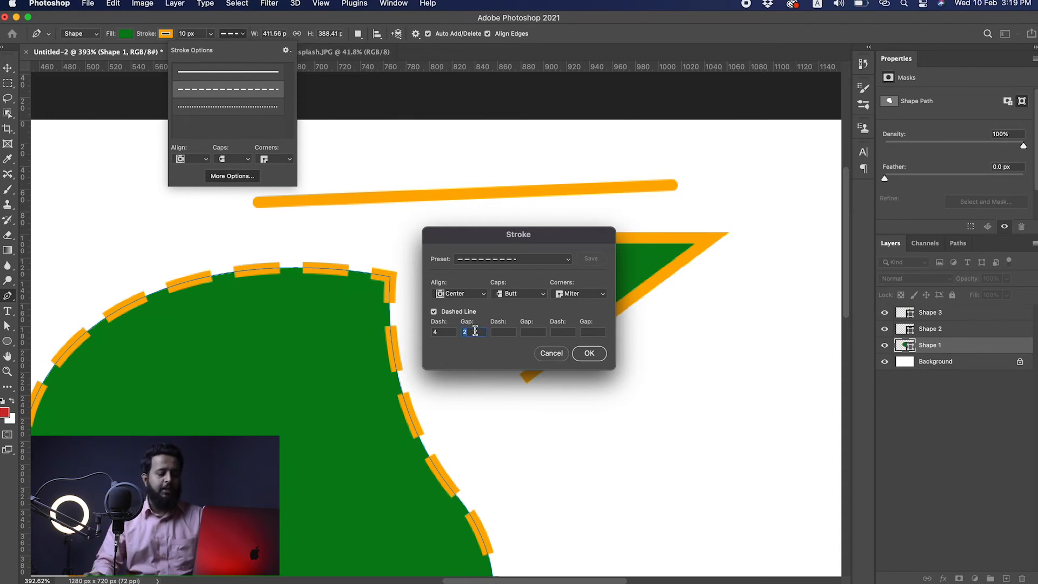
{"action": "type", "text": "4"}
{"action": "double_click", "coordinate": [441, 331]}
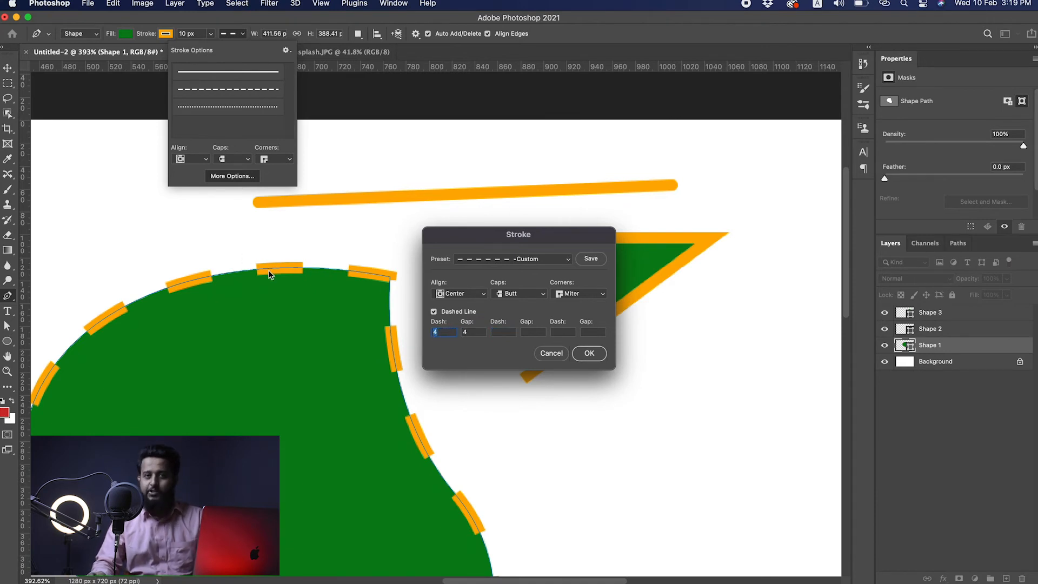
{"action": "type", "text": "2"}
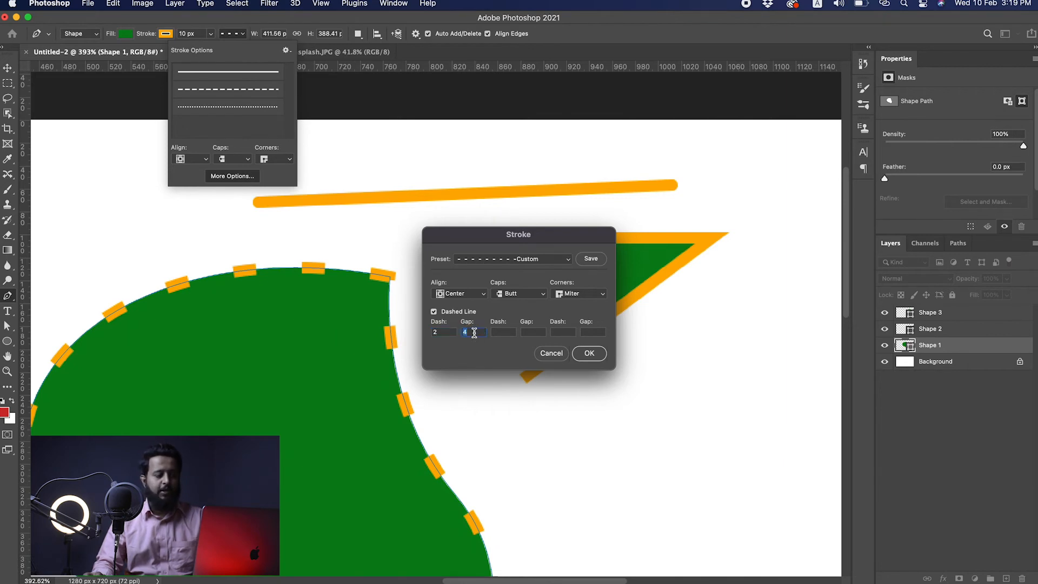
{"action": "type", "text": "1"}
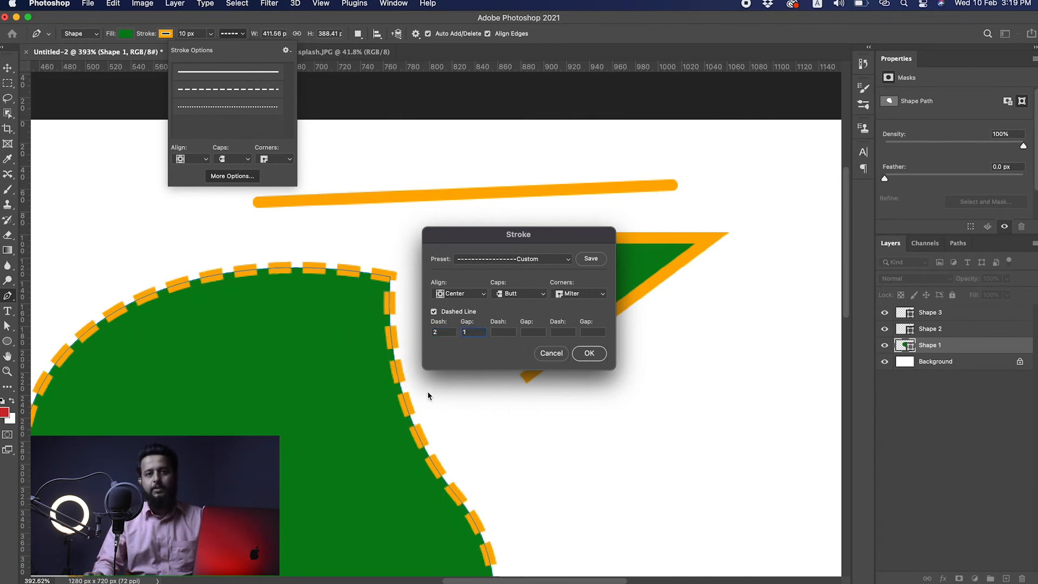
- Set the second dash to 4 with a gap of 1 and the third dash to 6 with a gap of 1, and apply the stroke
{"action": "key", "text": "Tab"}
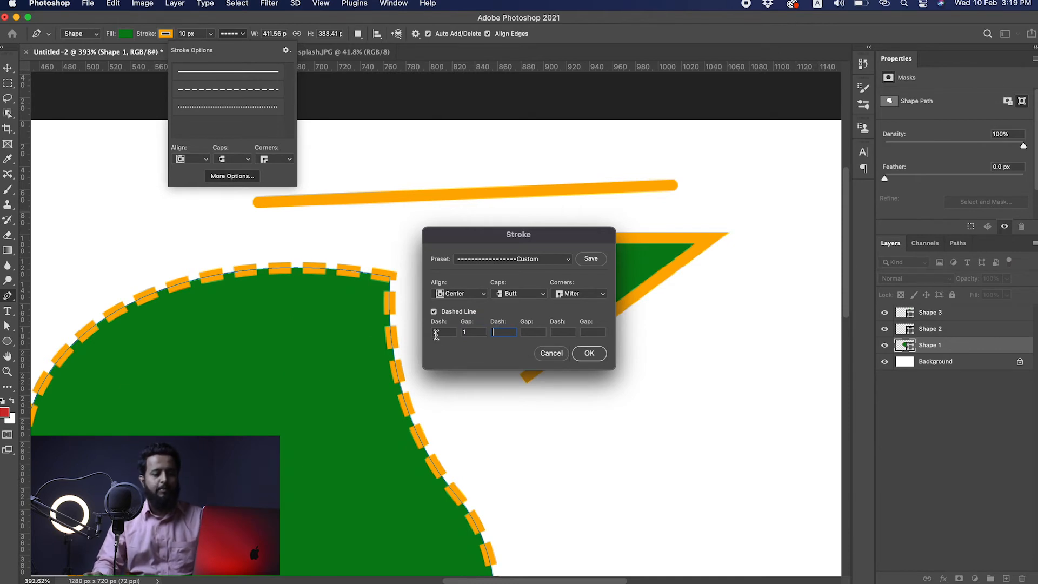
{"action": "type", "text": "4"}
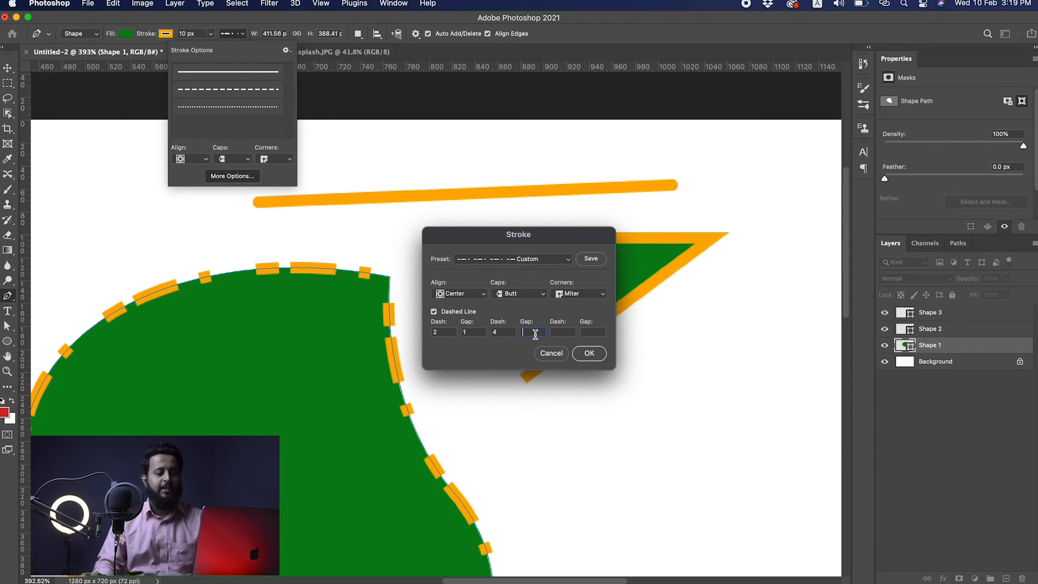
{"action": "type", "text": "1"}
{"action": "key", "text": "Tab"}
{"action": "type", "text": "6"}
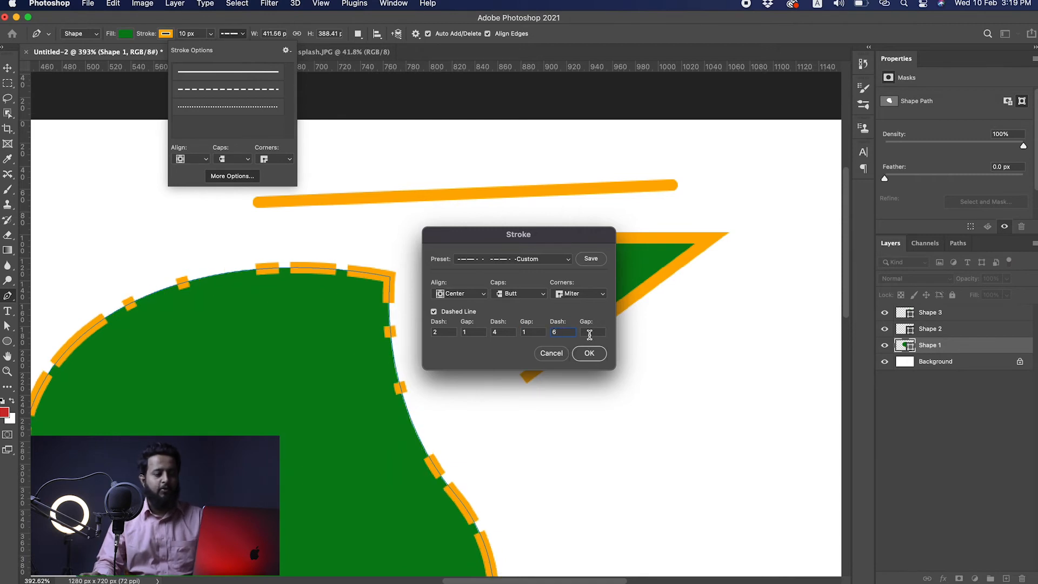
{"action": "type", "text": "1"}
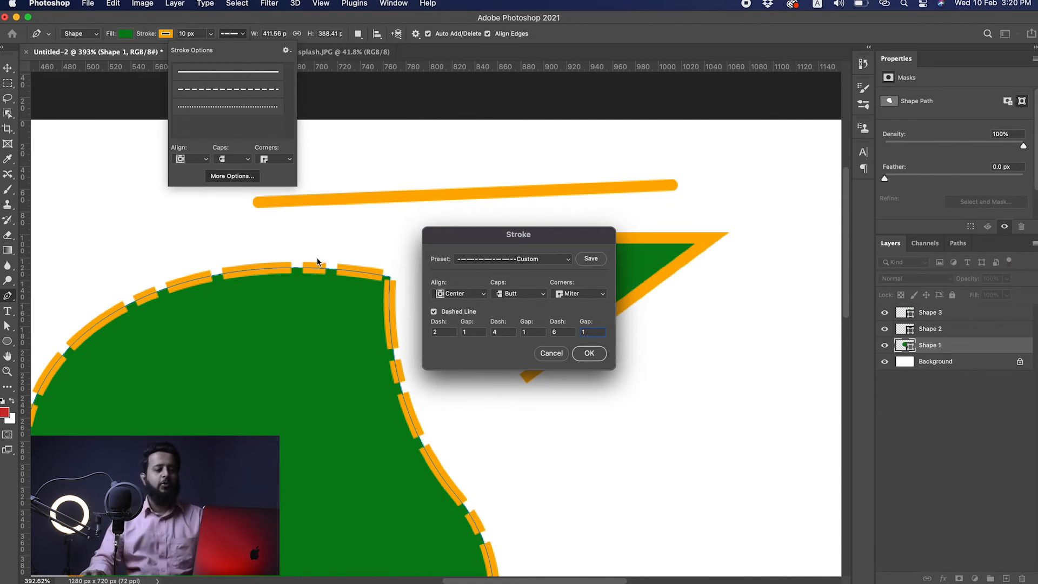
{"action": "left_click", "coordinate": [589, 353]}
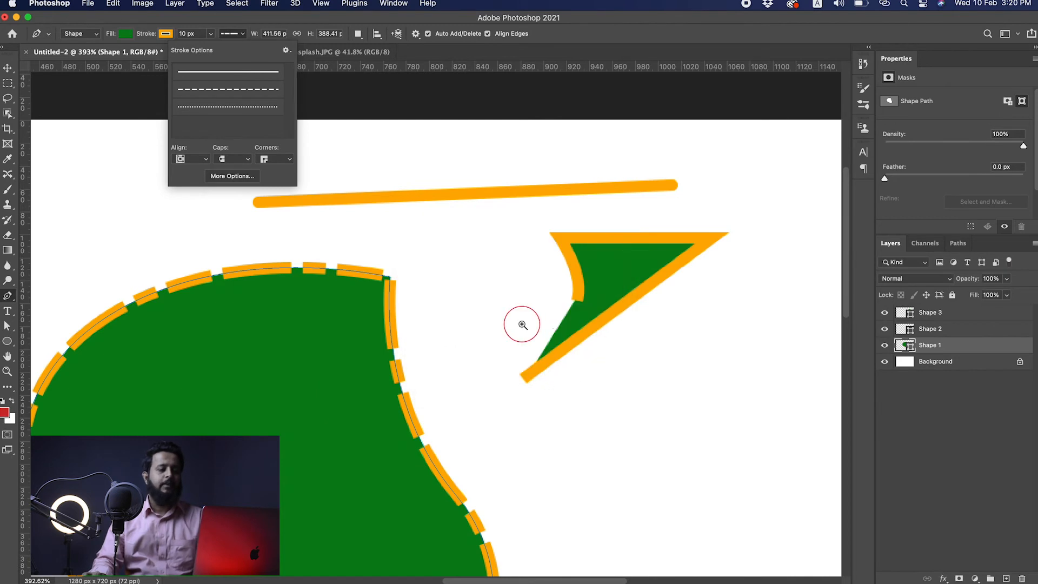
{"action": "left_click_drag", "start_coordinate": [518, 322], "coordinate": [487, 323]}
{"action": "key", "text": "v"}
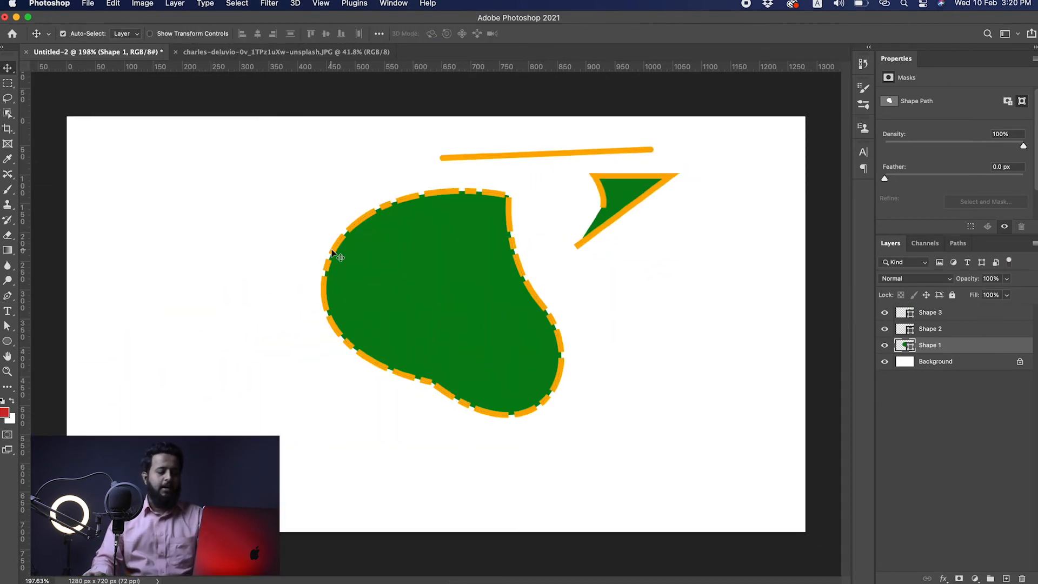
- Try widening Shape 1 to 500 px without linking its height, and undo the change
{"action": "key", "text": "p"}
{"action": "left_click_drag", "start_coordinate": [255, 35], "coordinate": [295, 36]}
{"action": "key", "text": "super+z"}
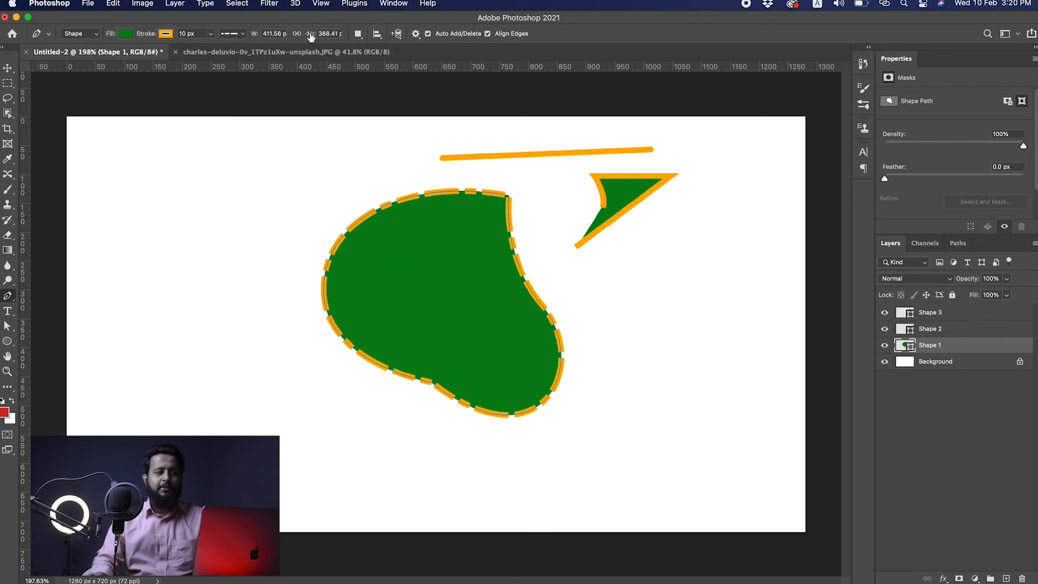
{"action": "left_click", "coordinate": [274, 33]}
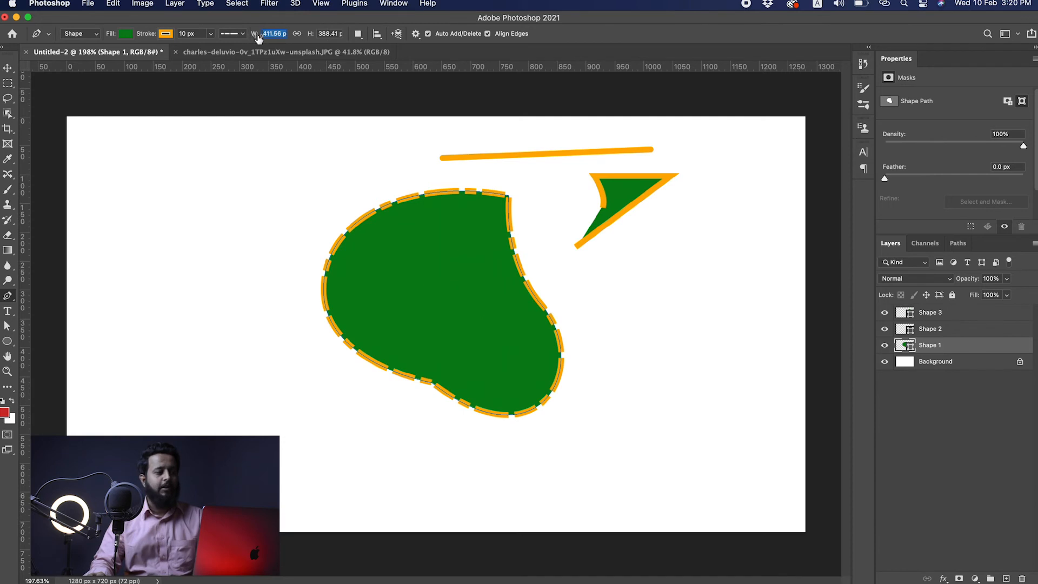
{"action": "type", "text": "500"}
{"action": "key", "text": "Return"}
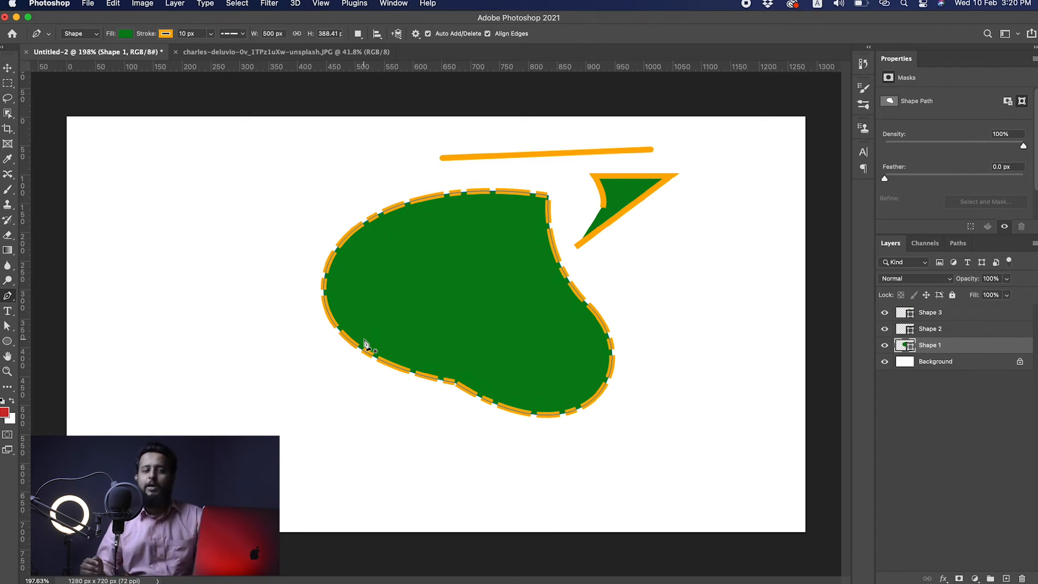
{"action": "key", "text": "super+z"}
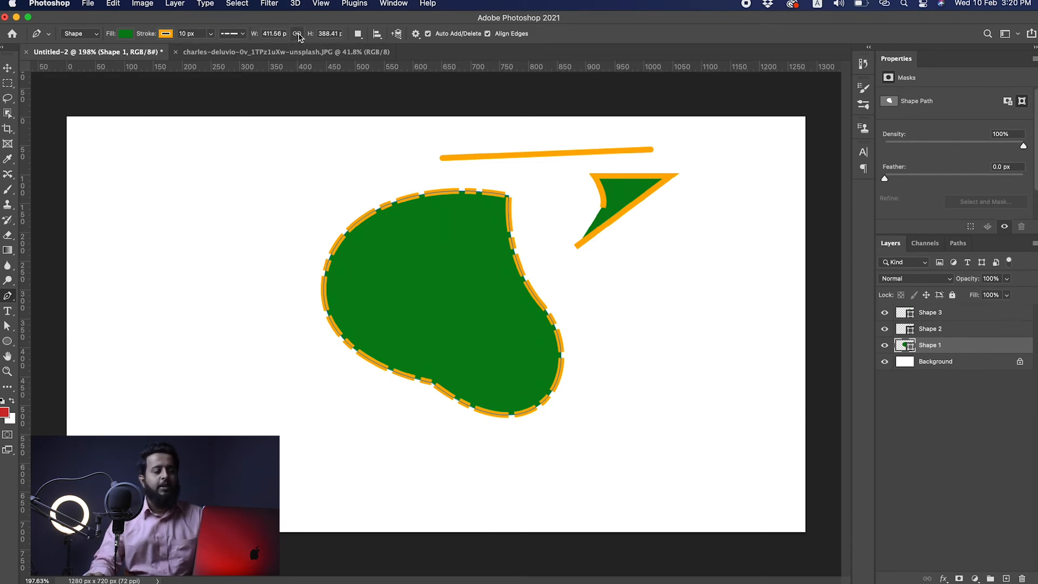
- Set Shape 1's width to 500 px with width and height linked to keep its proportions
{"action": "double_click", "coordinate": [275, 34]}
{"action": "type", "text": "5"}
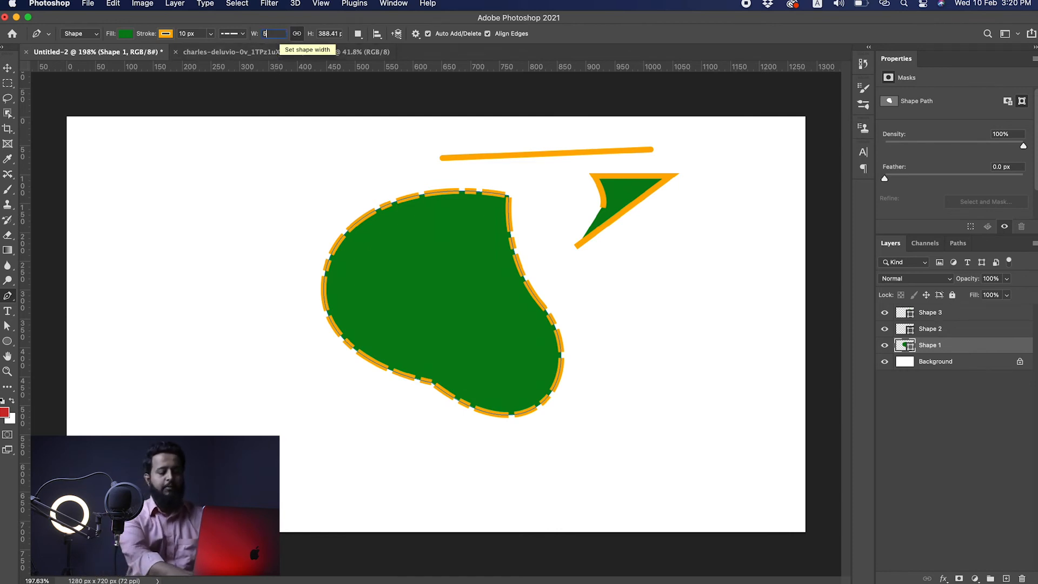
{"action": "type", "text": "00"}
{"action": "key", "text": "Return"}
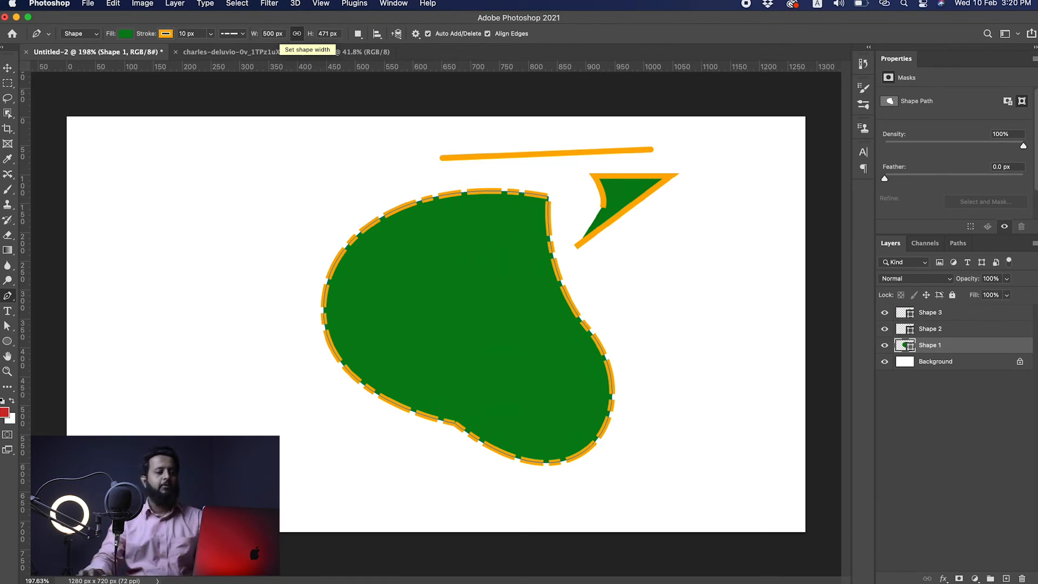
- Remove the stroke from Shape 1 and move the shape toward the left side of the canvas
{"action": "key", "text": "v"}
{"action": "left_click_drag", "start_coordinate": [353, 161], "coordinate": [663, 318]}
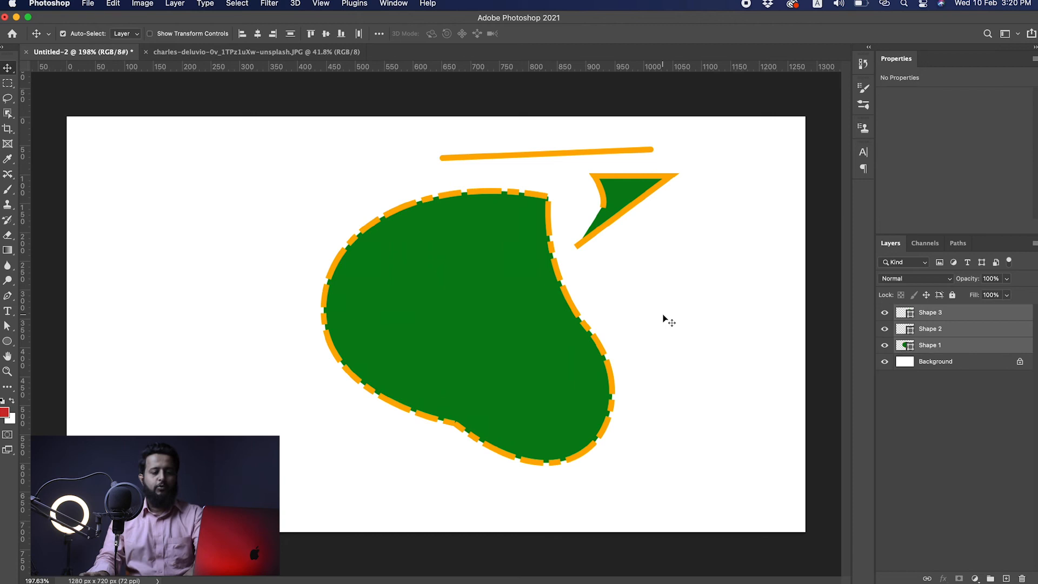
{"action": "left_click", "coordinate": [598, 331]}
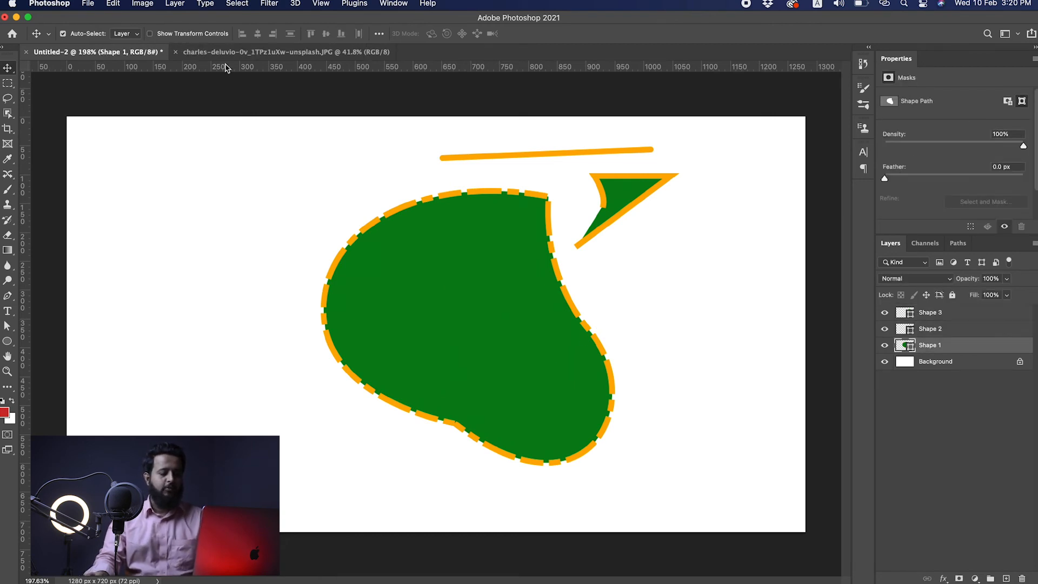
{"action": "key", "text": "p"}
{"action": "left_click", "coordinate": [165, 33]}
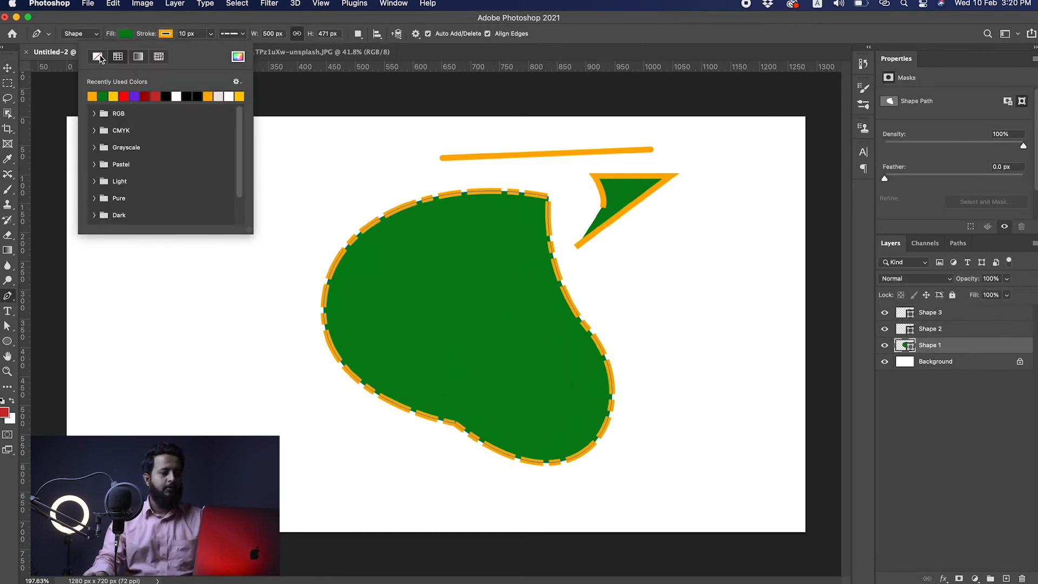
{"action": "left_click", "coordinate": [99, 57]}
{"action": "key", "text": "v"}
{"action": "left_click_drag", "start_coordinate": [449, 248], "coordinate": [305, 246]}
- Delete the Shape 3 and Shape 2 layers, keeping Shape 1
{"action": "key", "text": "p"}
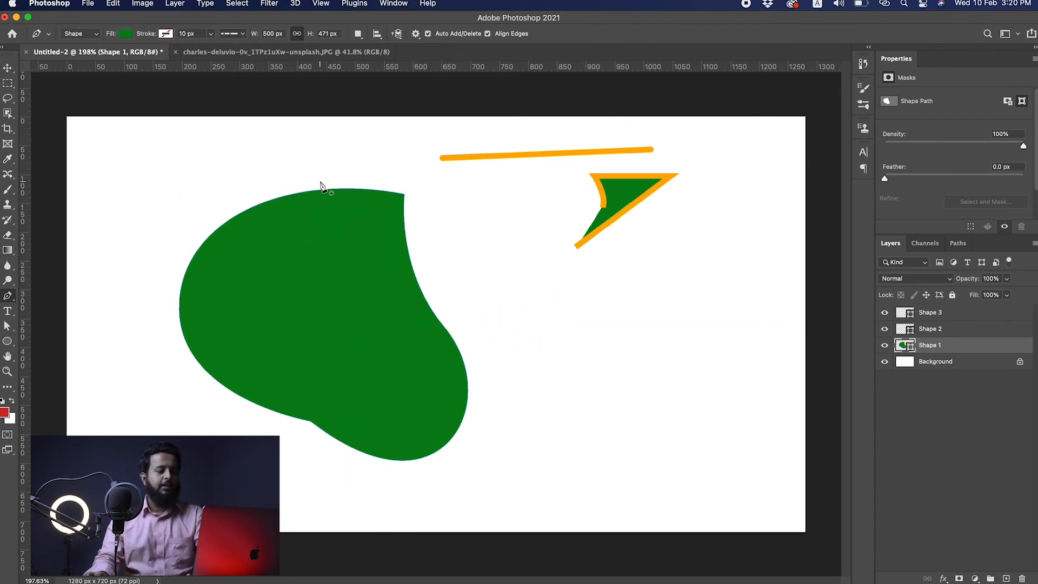
{"action": "left_click", "coordinate": [357, 33]}
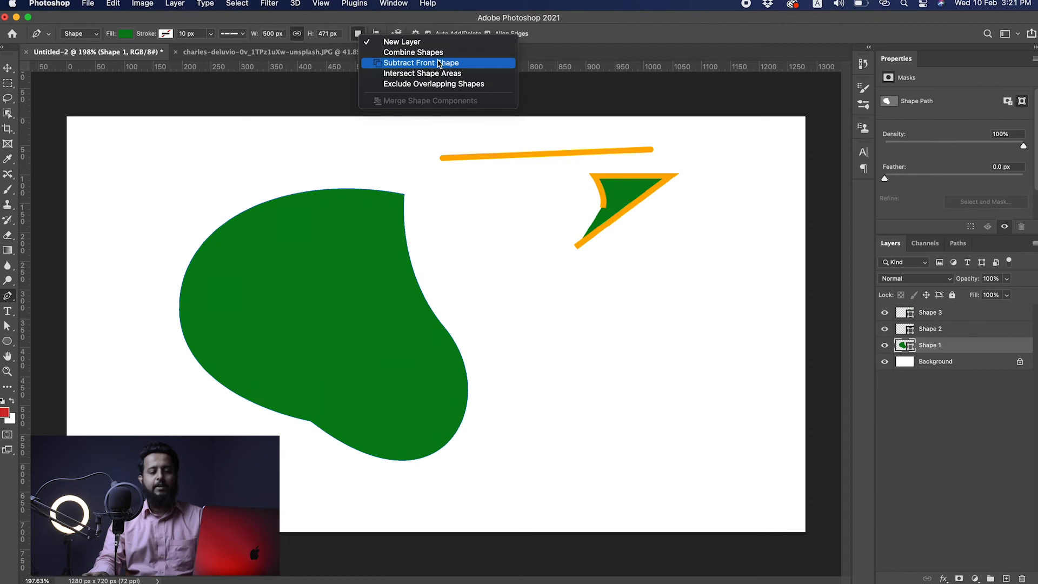
{"action": "left_click", "coordinate": [961, 352]}
{"action": "left_click", "coordinate": [951, 316]}
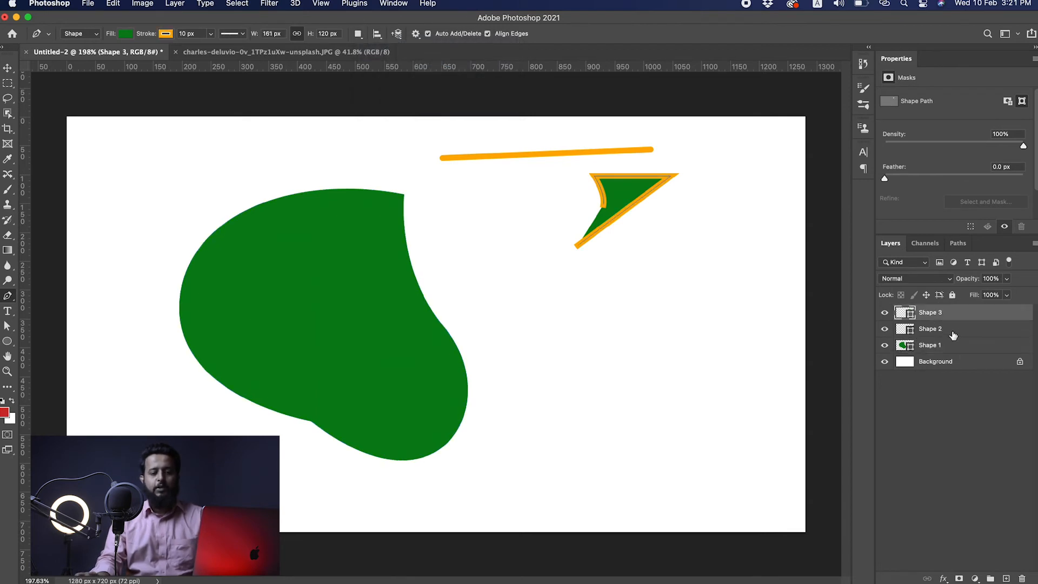
{"action": "left_click", "coordinate": [954, 331], "text": "shift"}
{"action": "key", "text": "BackSpace"}
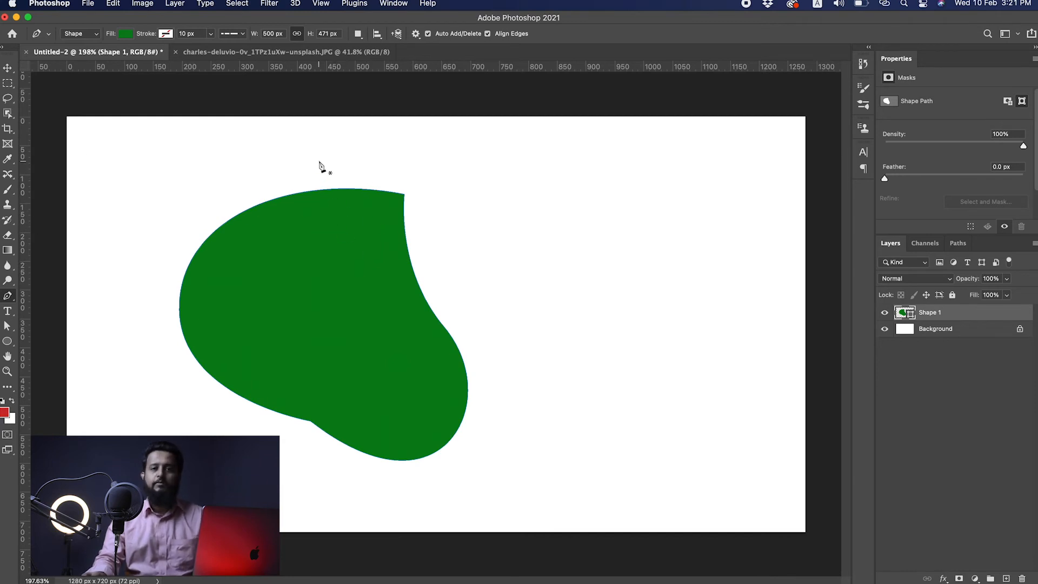
- Undo the stray anchor point on Shape 1's upper edge and change the shape's fill to orange
{"action": "left_click", "coordinate": [332, 190]}
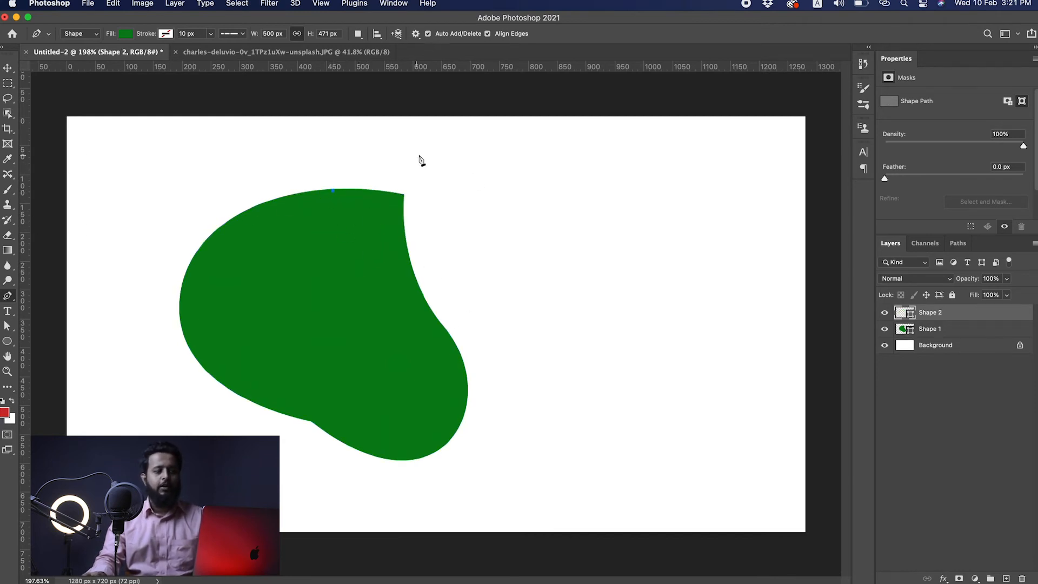
{"action": "key", "text": "super+z"}
{"action": "left_click", "coordinate": [125, 33]}
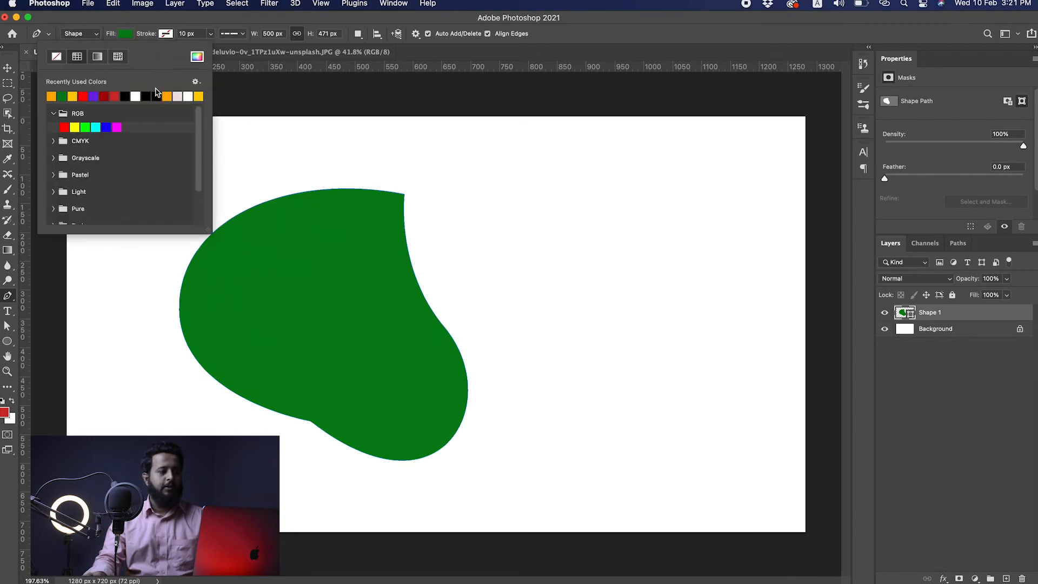
{"action": "left_click", "coordinate": [172, 96]}
- Draw a closed four-sided pen shape about 532 × 179 px on a new layer, overlapping the orange shape's upper part
{"action": "left_click", "coordinate": [561, 214]}
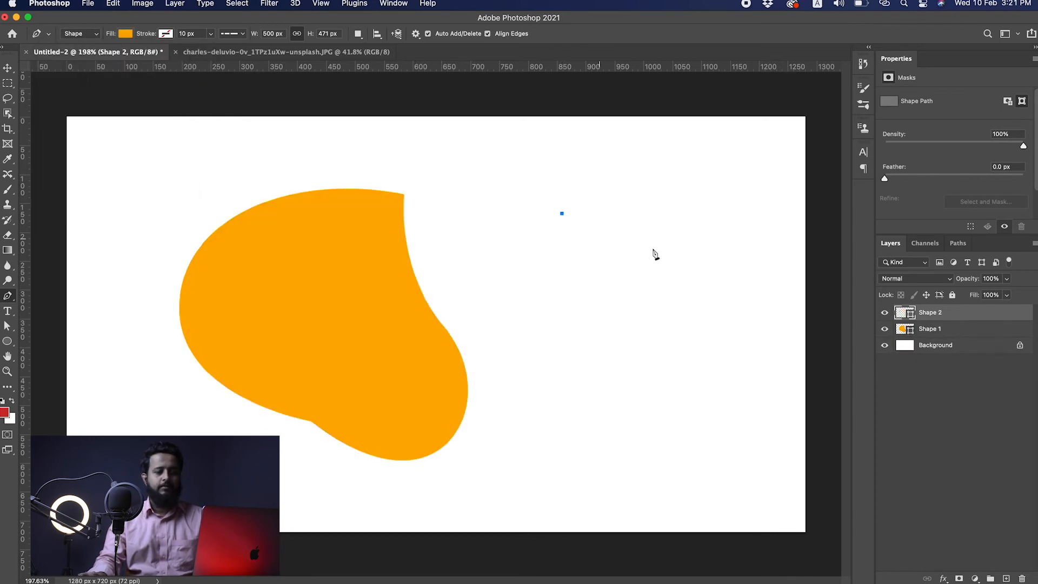
{"action": "left_click", "coordinate": [255, 253]}
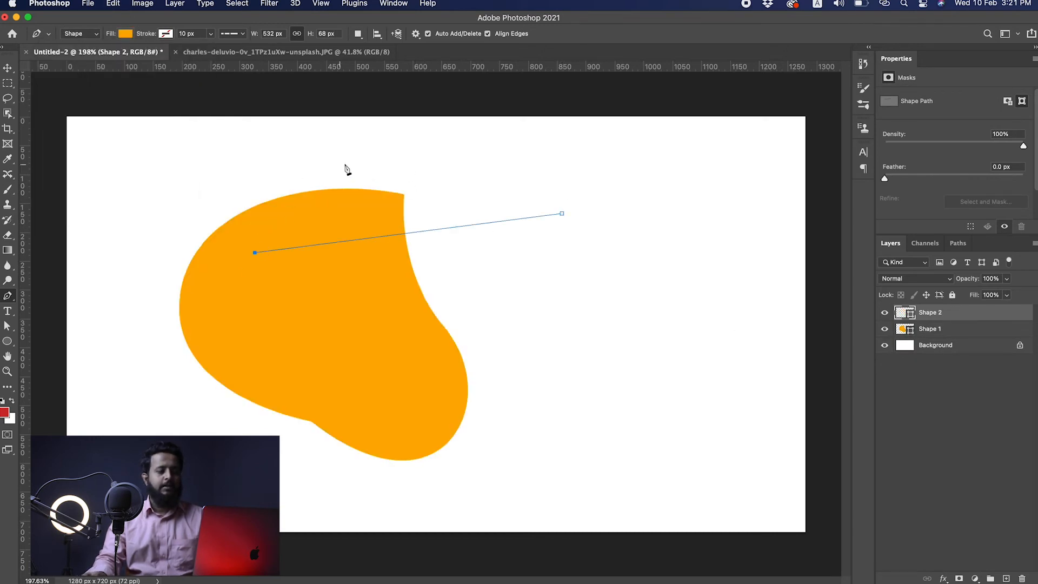
{"action": "left_click", "coordinate": [351, 149]}
{"action": "left_click", "coordinate": [490, 164]}
{"action": "left_click", "coordinate": [562, 214]}
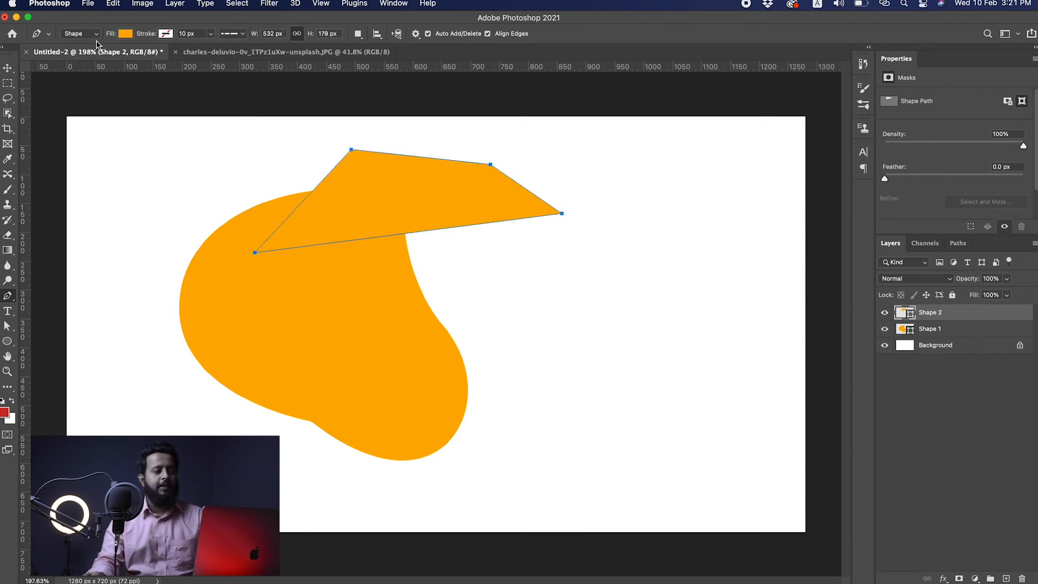
- Try the four-sided shape in red and farther down over the orange shape, and delete it
{"action": "left_click", "coordinate": [125, 34]}
{"action": "left_click", "coordinate": [118, 94]}
{"action": "key", "text": "v"}
{"action": "left_click_drag", "start_coordinate": [403, 207], "coordinate": [452, 258]}
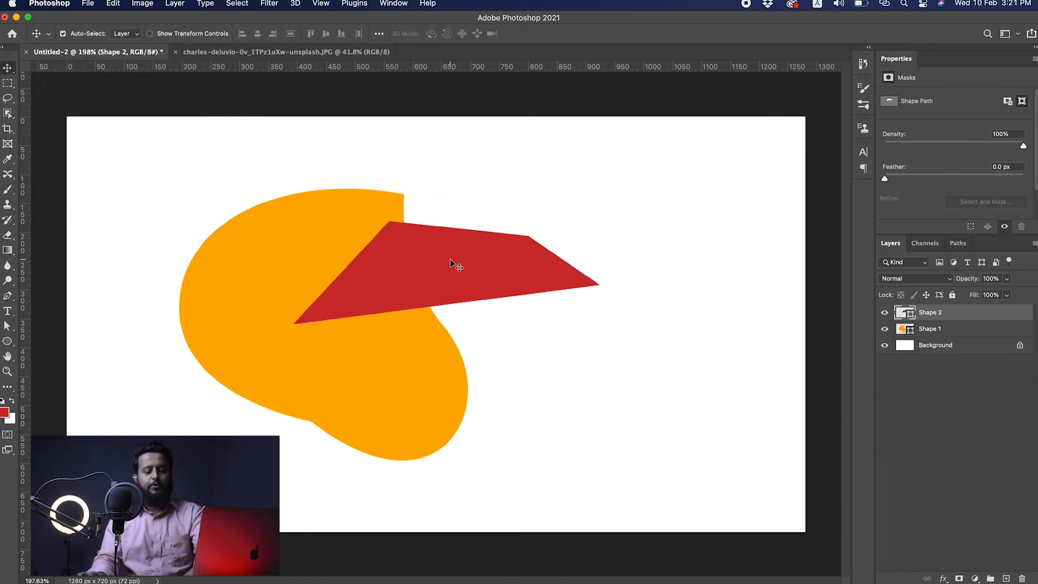
{"action": "key", "text": "Delete"}
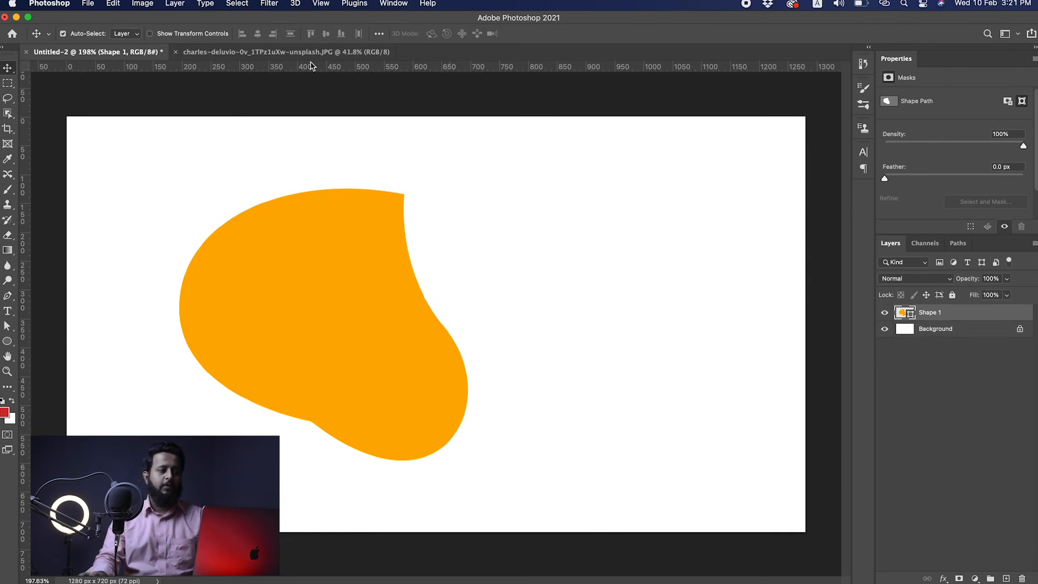
- Set the Pen tool's path operation to Combine Shapes for Shape 1
{"action": "key", "text": "p"}
{"action": "left_click", "coordinate": [357, 33]}
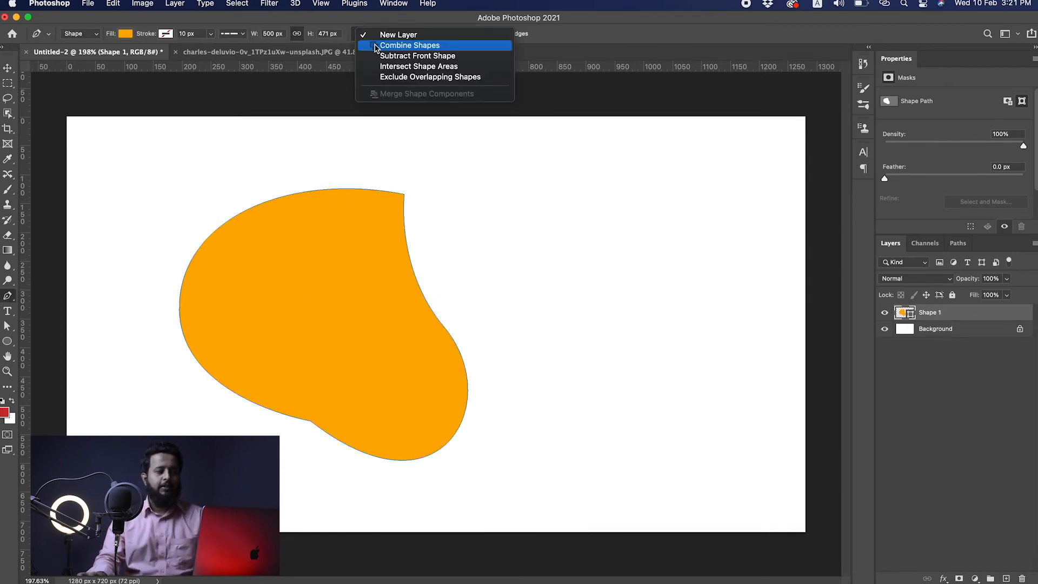
{"action": "left_click", "coordinate": [395, 47]}
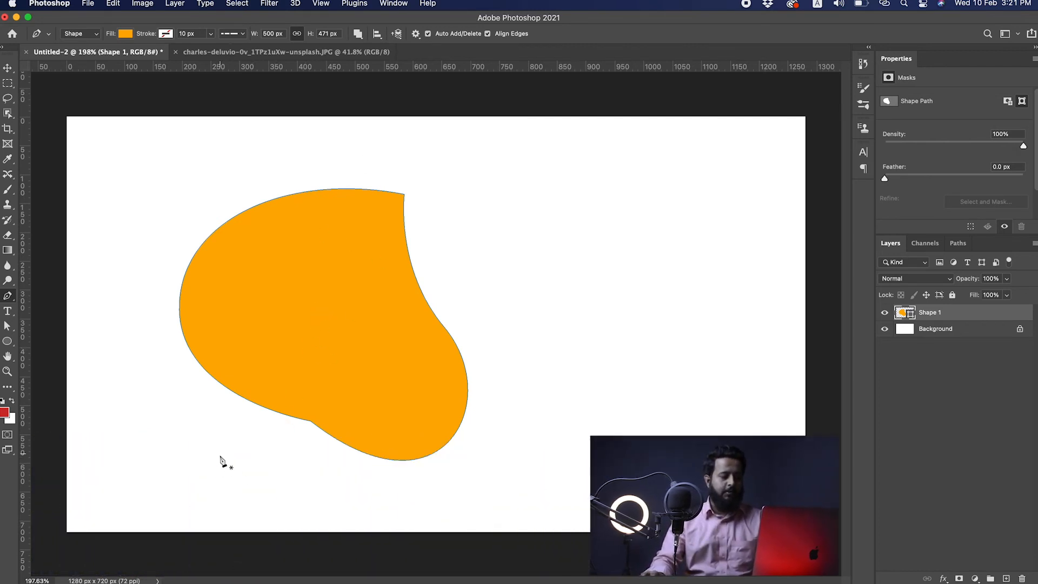
- Draw a thin, curved, closed stem running down and left from the orange shape's bottom notch, combined into Shape 1
{"action": "left_click", "coordinate": [240, 482]}
{"action": "left_click_drag", "start_coordinate": [312, 414], "coordinate": [326, 382]}
{"action": "left_click", "coordinate": [312, 414], "text": "alt"}
{"action": "left_click_drag", "start_coordinate": [252, 492], "coordinate": [234, 500]}
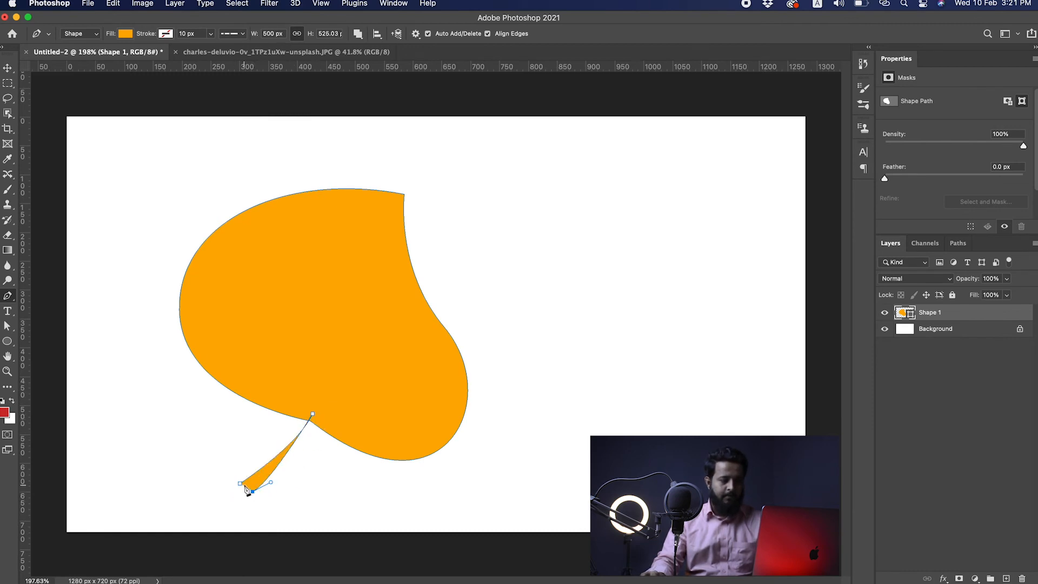
{"action": "left_click", "coordinate": [252, 491], "text": "alt"}
- Try moving the orange shape and its stem slightly up and right together, and undo the move
{"action": "key", "text": "v"}
{"action": "left_click_drag", "start_coordinate": [268, 472], "coordinate": [280, 456]}
{"action": "key", "text": "super+z"}
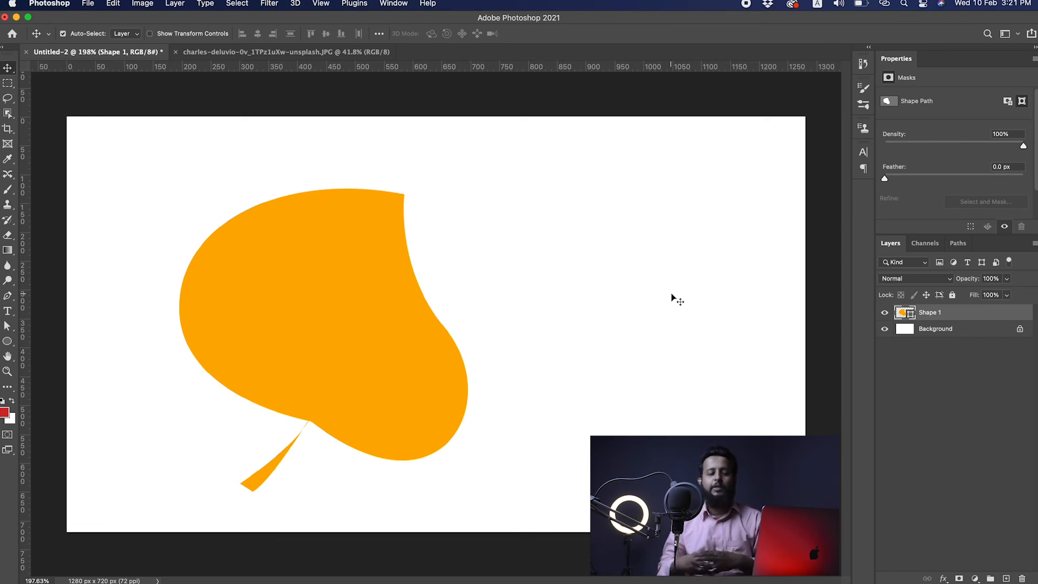
{"action": "left_click", "coordinate": [295, 6]}
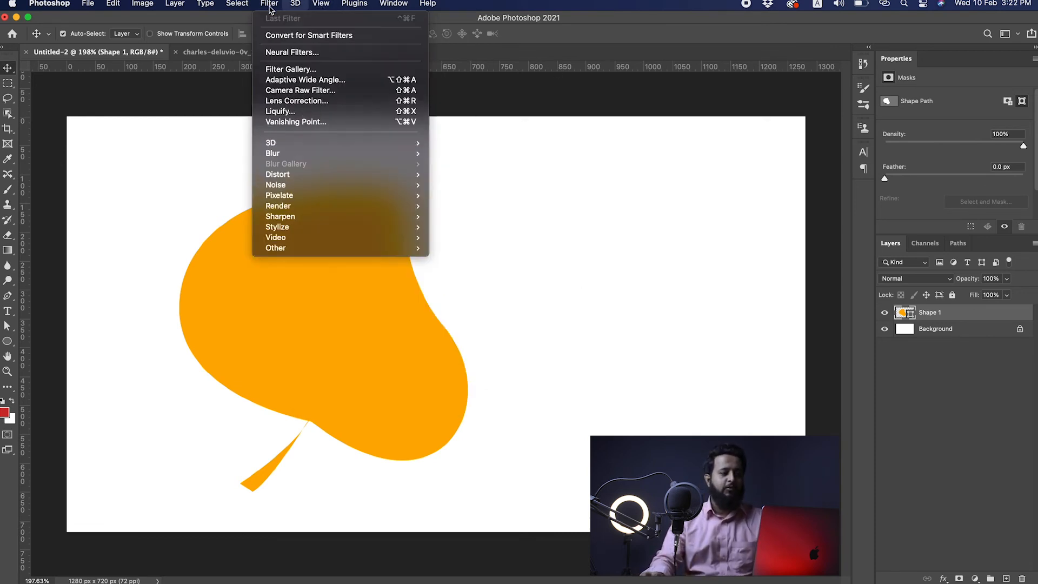
{"action": "left_click", "coordinate": [468, 247]}
- With the path operation on Subtract Front Shape, draw a closed four-sided path overlapping the orange shape's right edge
{"action": "key", "text": "p"}
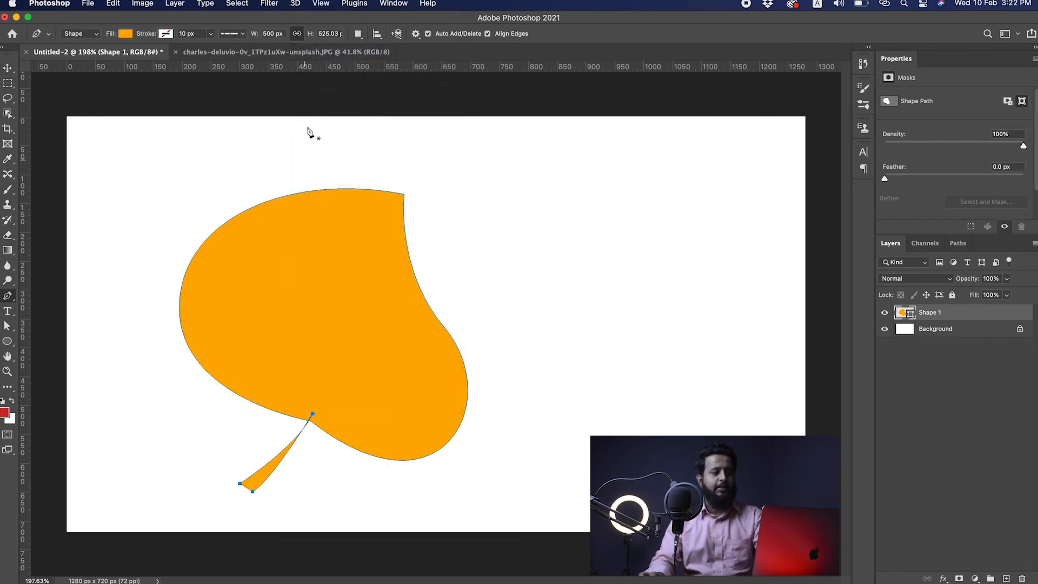
{"action": "left_click", "coordinate": [360, 35]}
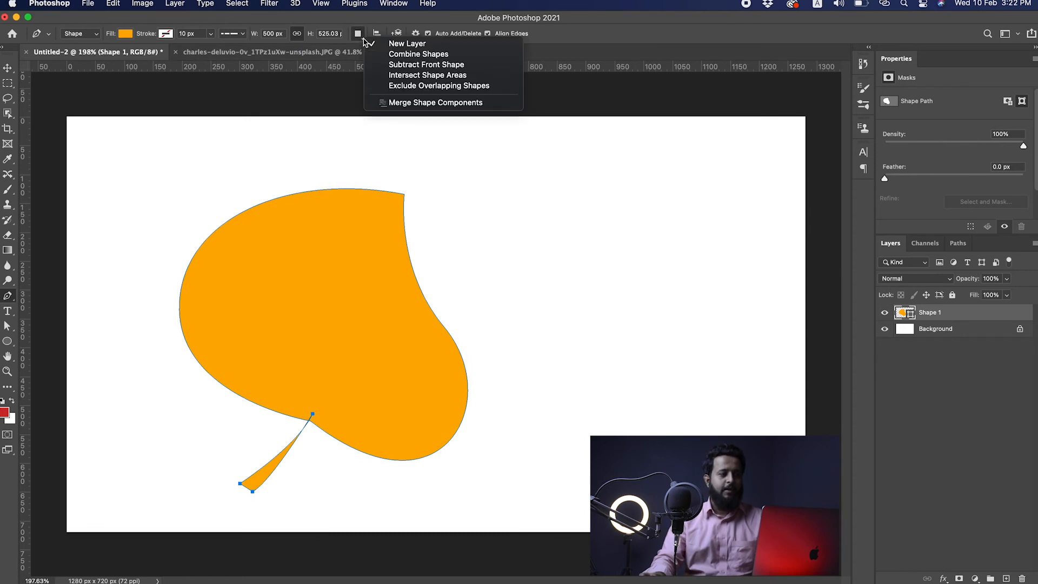
{"action": "left_click", "coordinate": [407, 65]}
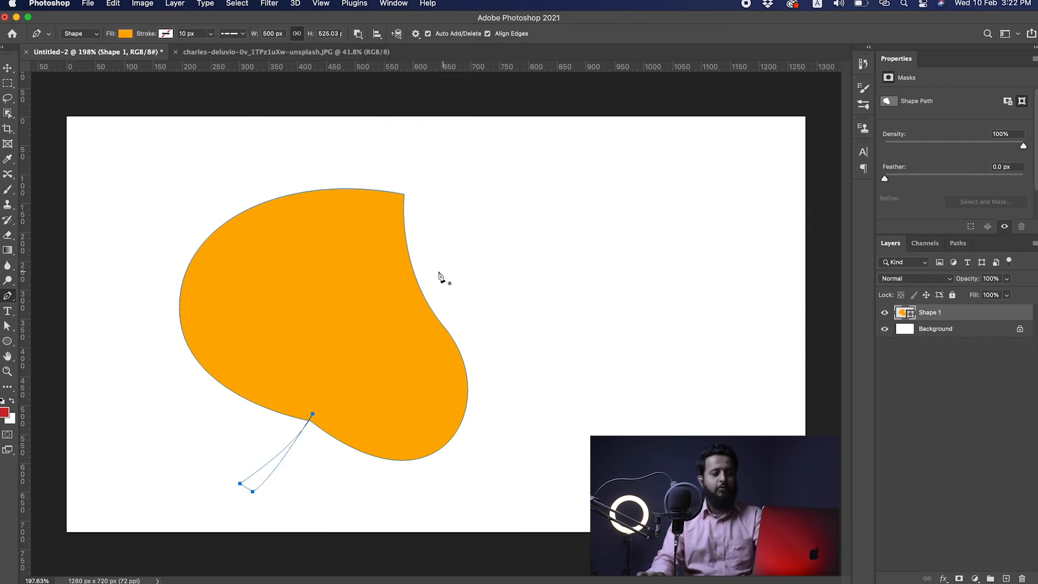
{"action": "left_click", "coordinate": [444, 224]}
{"action": "left_click", "coordinate": [312, 275]}
{"action": "left_click_drag", "start_coordinate": [450, 369], "coordinate": [579, 305]}
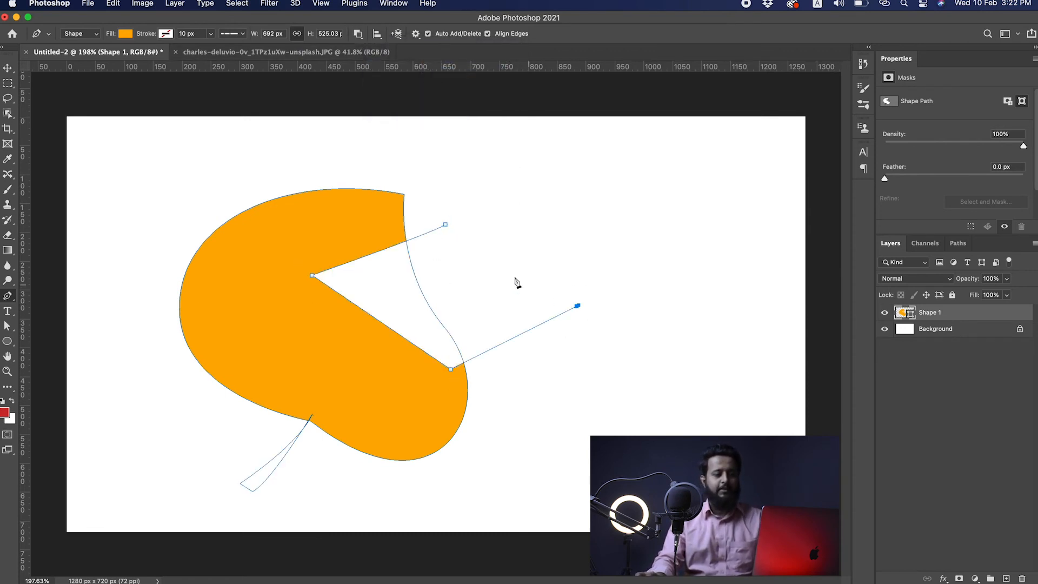
{"action": "left_click", "coordinate": [445, 224]}
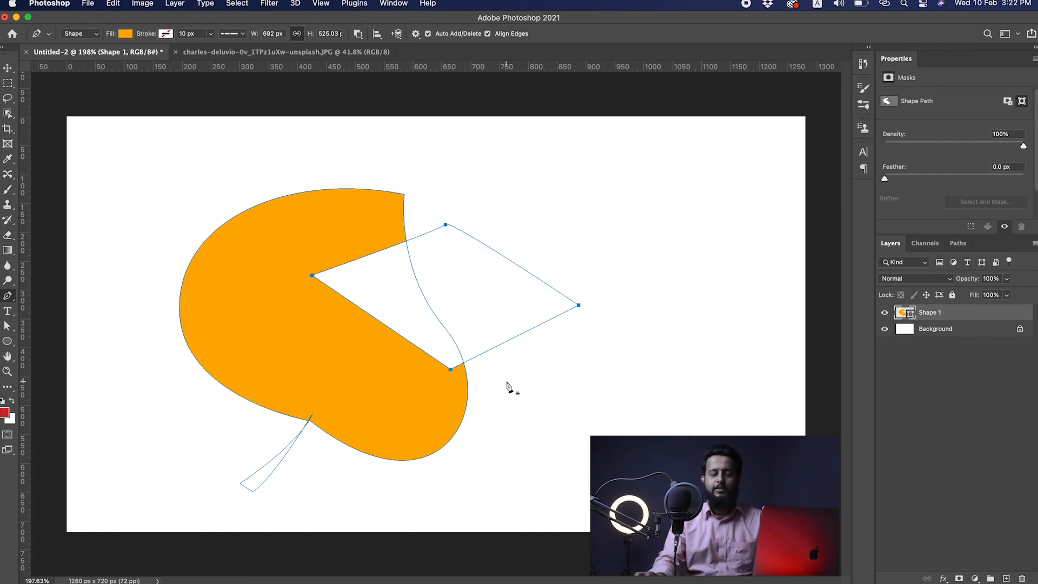
- Draw a closed six-sided path over the upper part of the orange shape using Intersect Shape Areas
{"action": "left_click", "coordinate": [357, 34]}
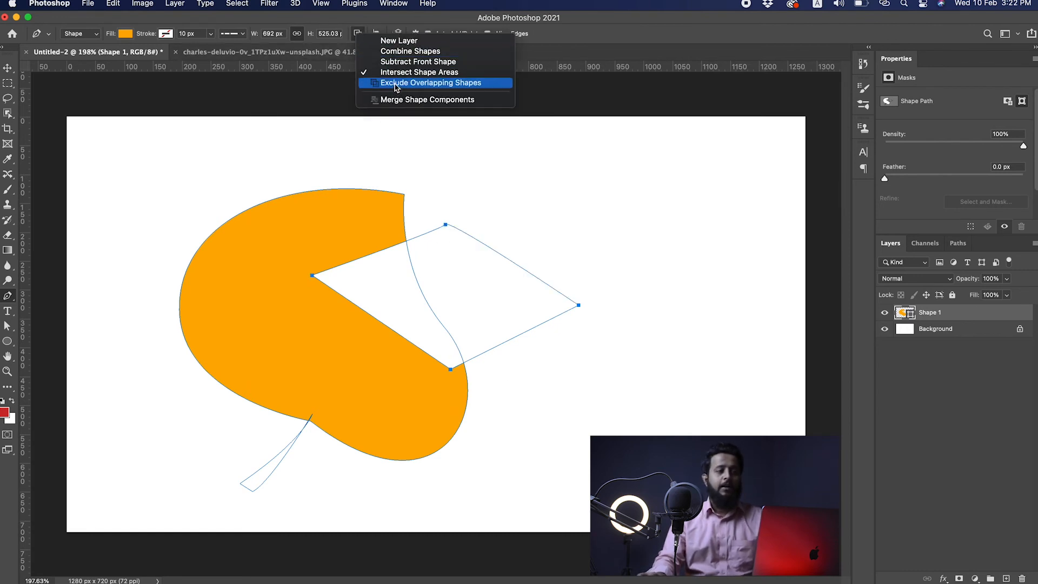
{"action": "left_click", "coordinate": [217, 187]}
{"action": "left_click", "coordinate": [212, 168]}
{"action": "left_click", "coordinate": [260, 335]}
{"action": "left_click", "coordinate": [416, 329]}
{"action": "left_click", "coordinate": [482, 215]}
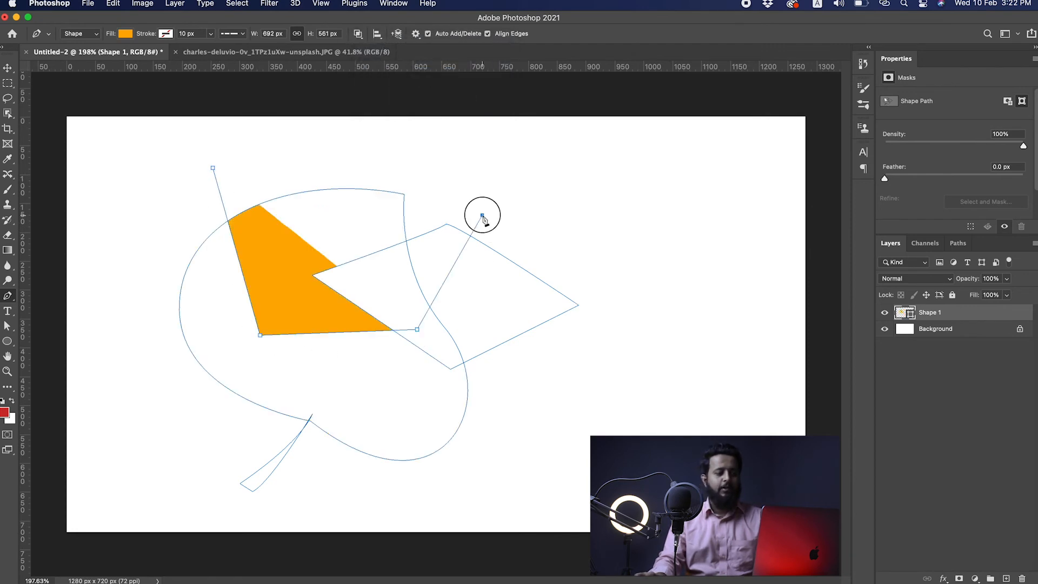
{"action": "left_click", "coordinate": [444, 180]}
{"action": "left_click", "coordinate": [263, 174]}
{"action": "left_click", "coordinate": [212, 168]}
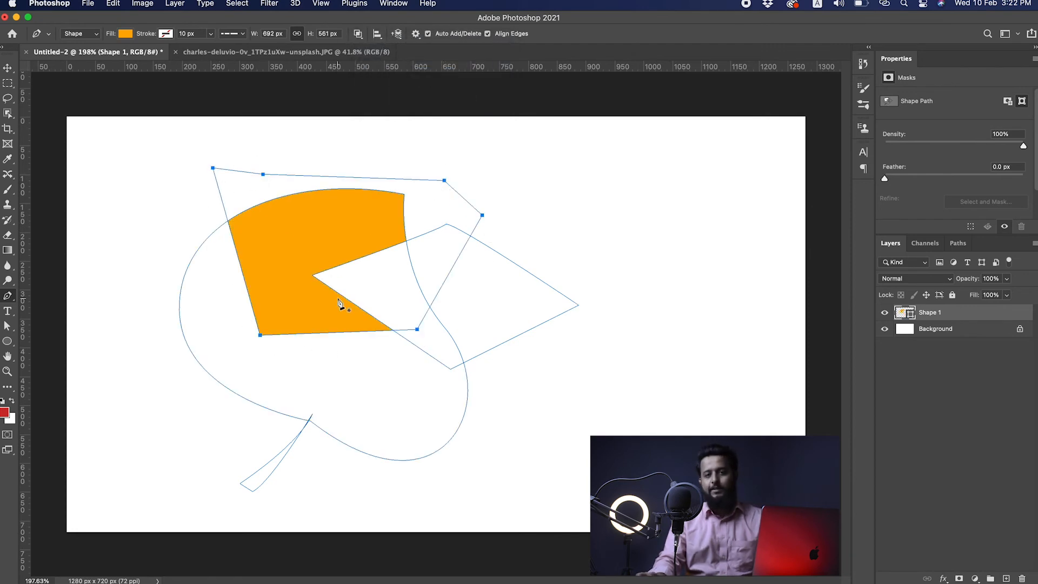
- Undo the six-sided intersecting path point by point
{"action": "key", "text": "super+z"}
{"action": "key", "text": "super+z"}
{"action": "key", "text": "super+z"}
{"action": "key", "text": "super+z"}
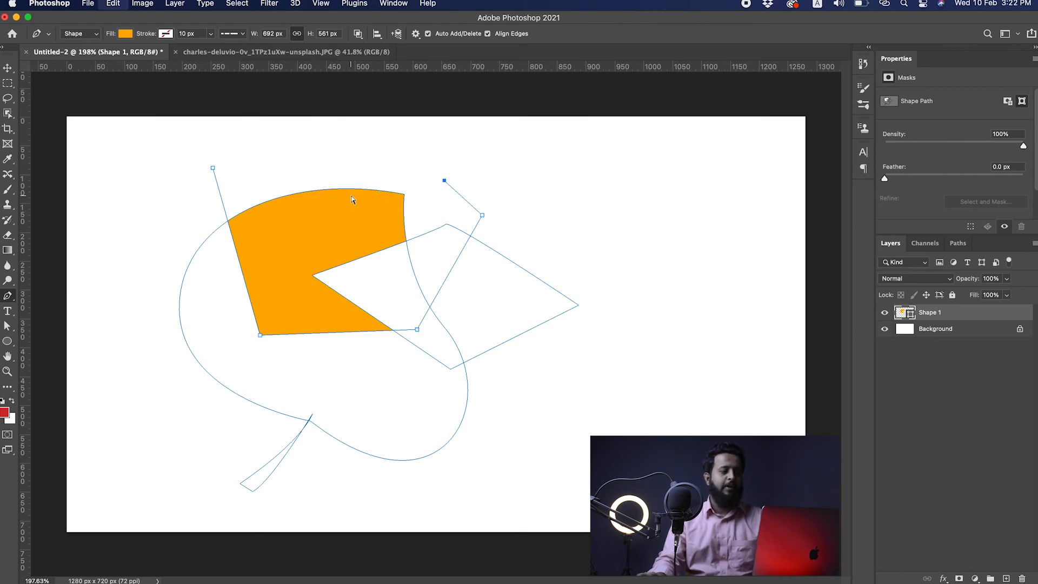
{"action": "key", "text": "super+z"}
{"action": "key", "text": "super+z"}
{"action": "key", "text": "super+z"}
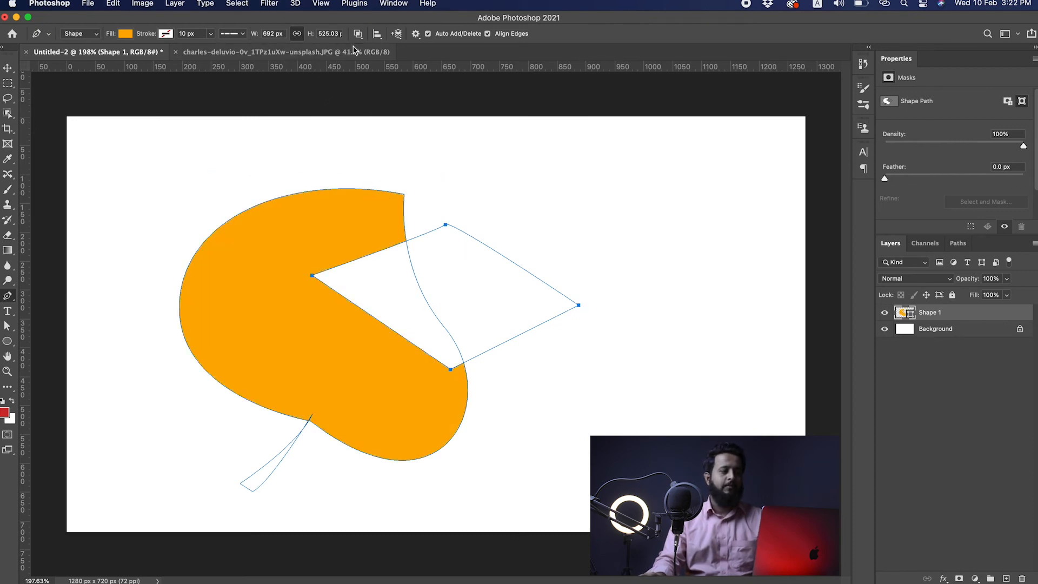
- Draw a closed seven-sided path over the orange and four-sided shapes using Exclude Overlapping Shapes
{"action": "left_click", "coordinate": [357, 33]}
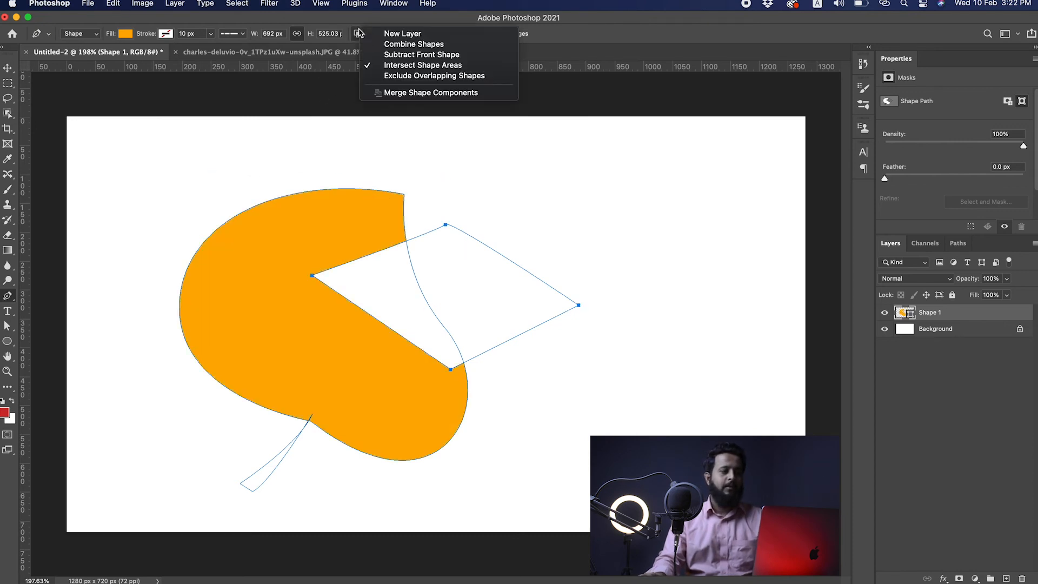
{"action": "left_click", "coordinate": [416, 79]}
{"action": "left_click", "coordinate": [282, 140]}
{"action": "left_click", "coordinate": [187, 271]}
{"action": "left_click", "coordinate": [308, 358]}
{"action": "left_click", "coordinate": [516, 260]}
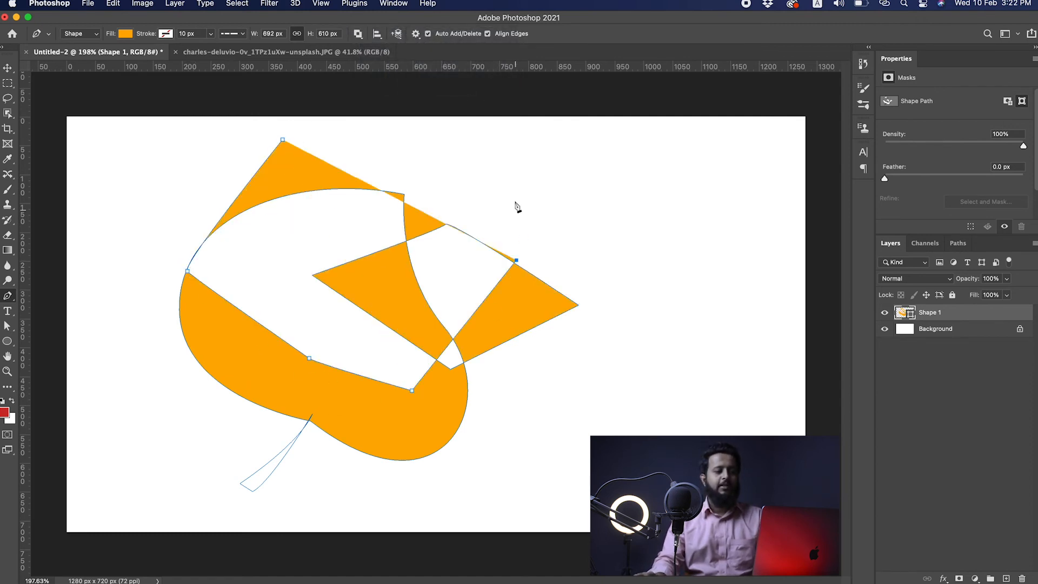
{"action": "left_click", "coordinate": [502, 172]}
{"action": "left_click", "coordinate": [380, 136]}
{"action": "left_click", "coordinate": [282, 140]}
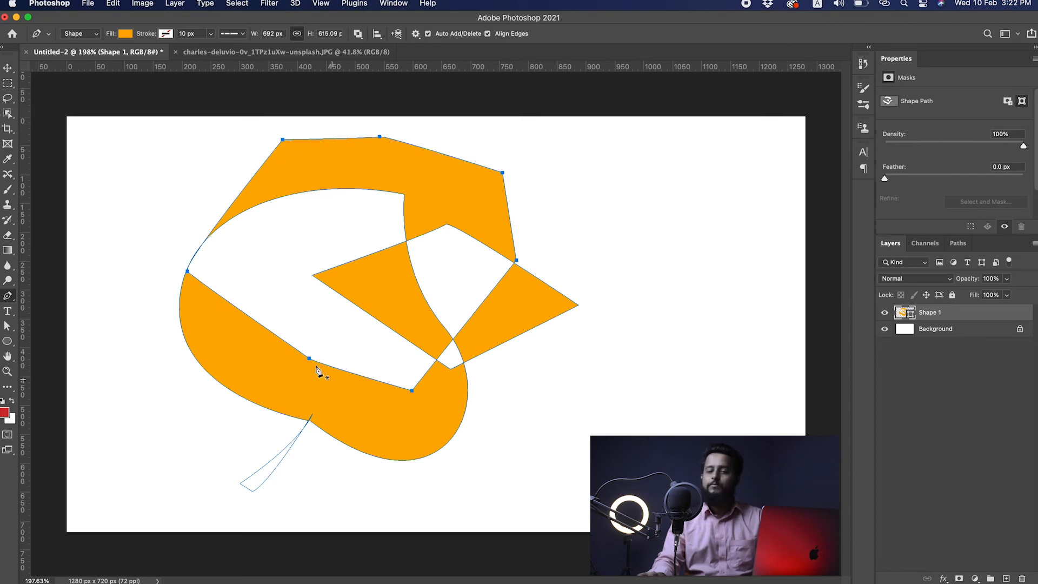
- Undo the seven-sided path and the four-sided cut, keeping only the orange shape and its stem
{"action": "key", "text": "super+z"}
{"action": "key", "text": "BackSpace"}
{"action": "key", "text": "BackSpace"}
{"action": "key", "text": "BackSpace"}
{"action": "key", "text": "BackSpace"}
{"action": "key", "text": "BackSpace"}
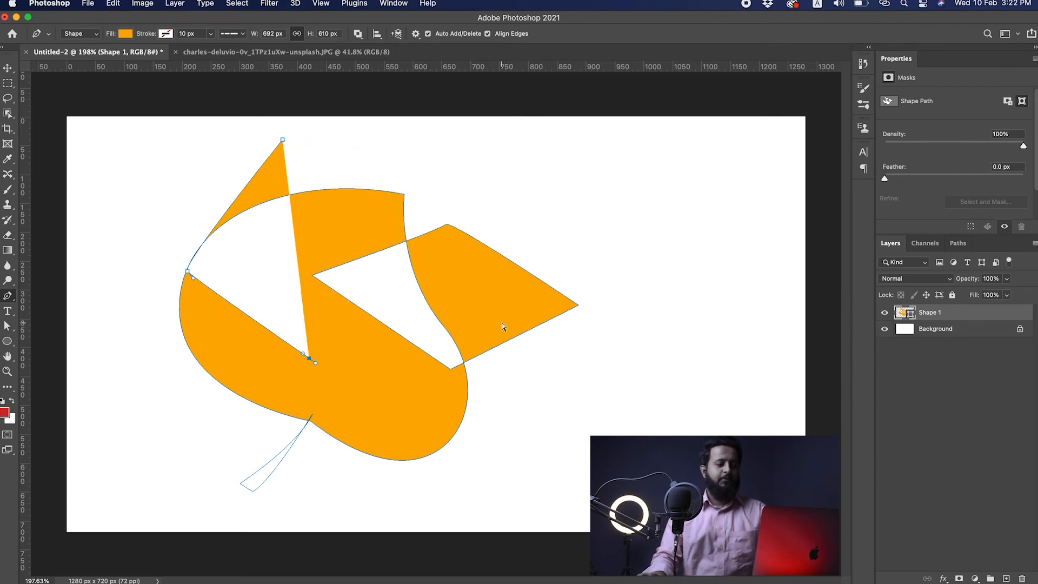
{"action": "key", "text": "BackSpace"}
{"action": "key", "text": "BackSpace"}
{"action": "key", "text": "BackSpace"}
{"action": "key", "text": "BackSpace"}
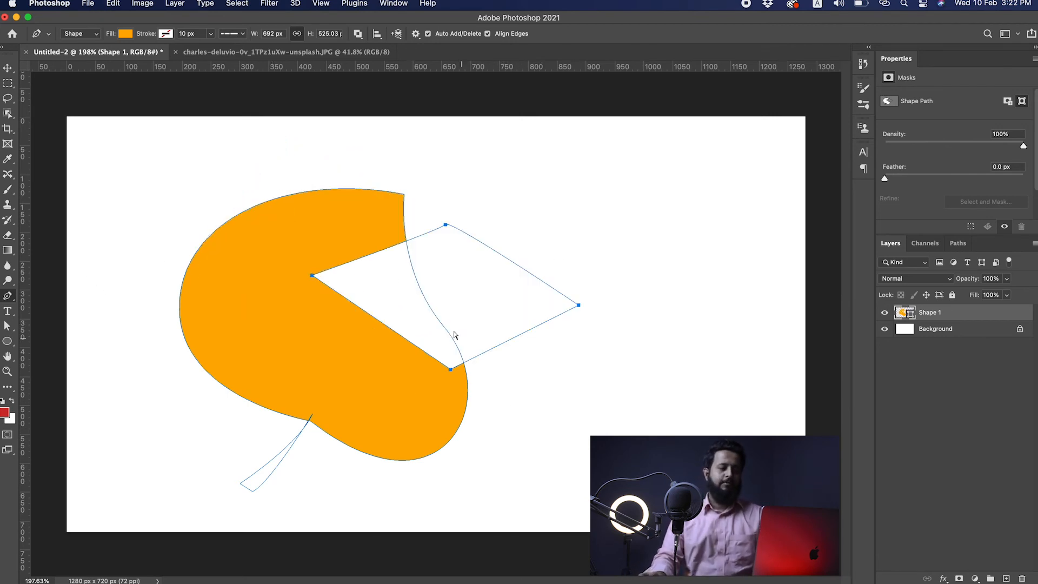
{"action": "key", "text": "BackSpace"}
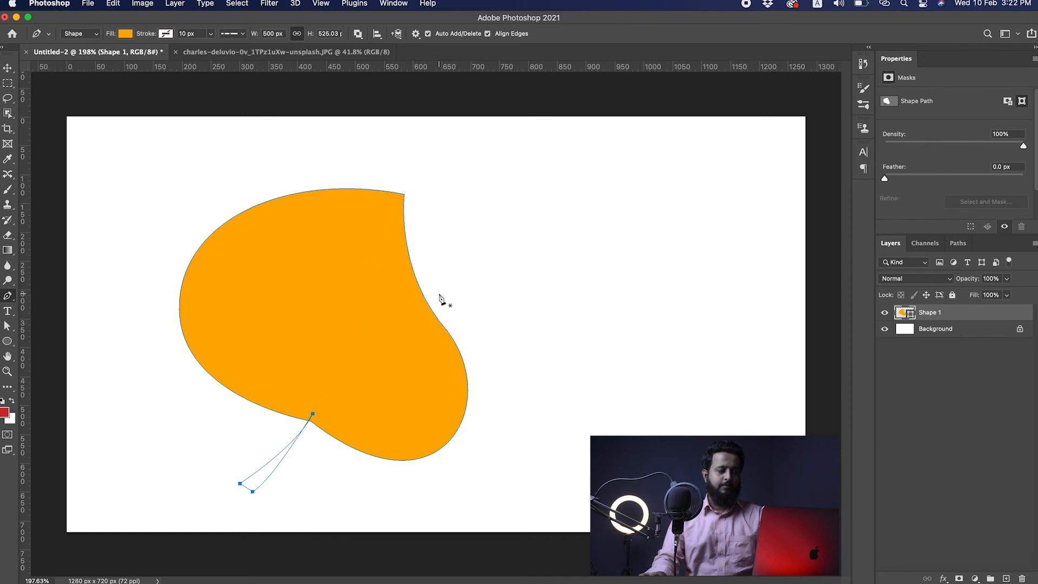
- Change Shape 1's fill to green #2ba207 and move the shape toward the left side of the canvas
{"action": "key", "text": "v"}
{"action": "left_click_drag", "start_coordinate": [385, 376], "coordinate": [422, 358]}
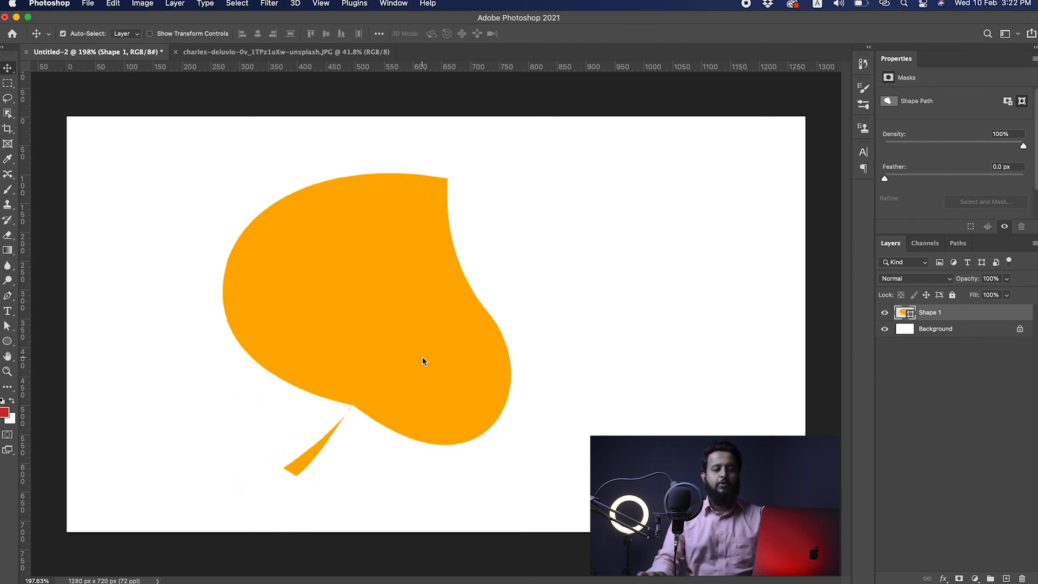
{"action": "double_click", "coordinate": [911, 316]}
{"action": "left_click_drag", "start_coordinate": [680, 204], "coordinate": [673, 271]}
{"action": "mouse_move", "coordinate": [643, 229]}
{"action": "left_mouse_down"}
{"action": "mouse_move", "coordinate": [646, 238]}
{"action": "mouse_move", "coordinate": [654, 218]}
{"action": "left_mouse_up"}
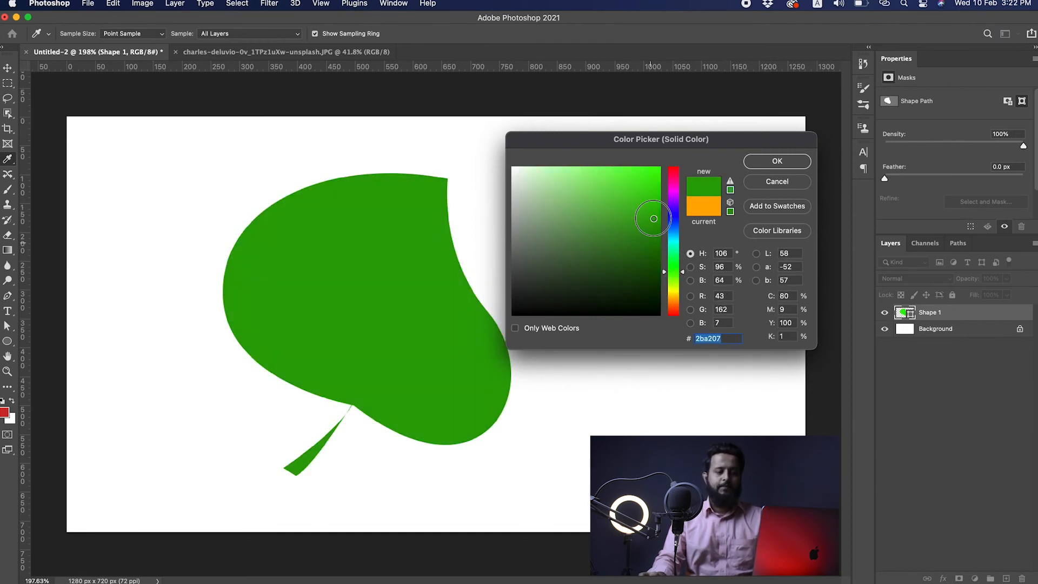
{"action": "left_click", "coordinate": [778, 161]}
{"action": "key", "text": "v"}
{"action": "left_click_drag", "start_coordinate": [414, 277], "coordinate": [319, 286]}
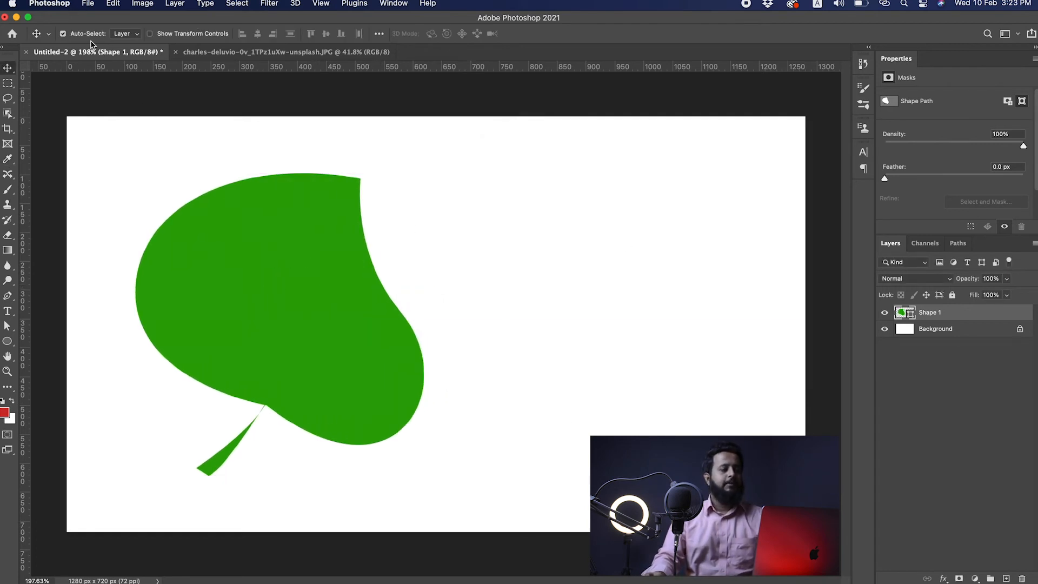
- With the Pen tool in Path mode, draw a closed curved leaf-like path about 498 × 396 px beside the green shape
{"action": "key", "text": "p"}
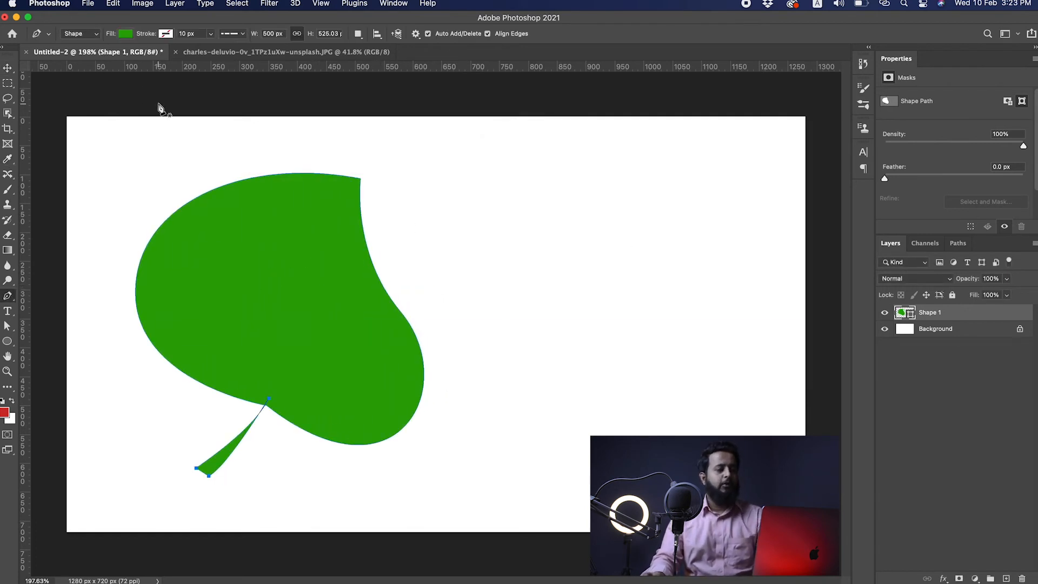
{"action": "left_click", "coordinate": [92, 36]}
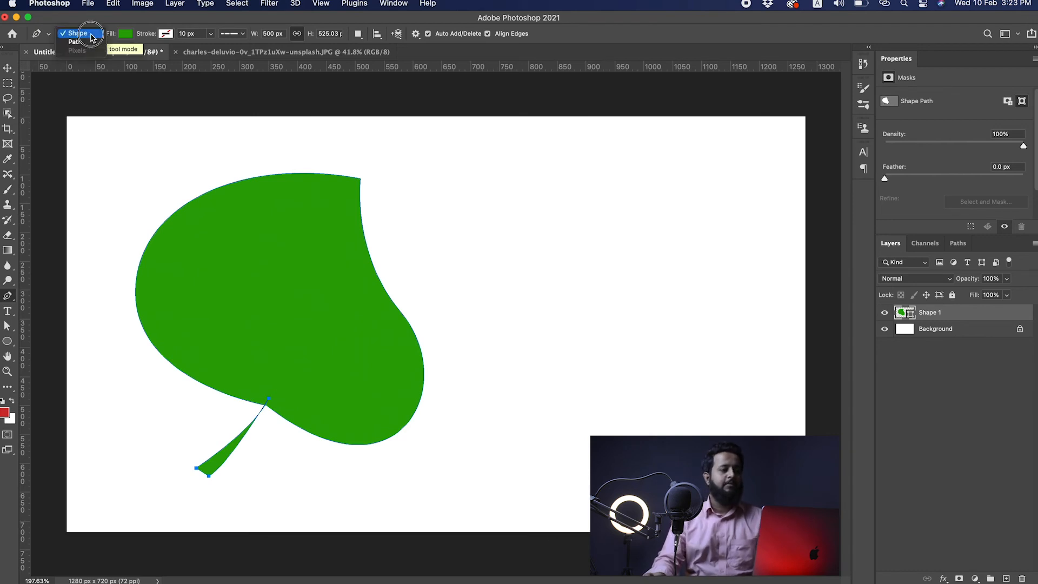
{"action": "left_click", "coordinate": [76, 42]}
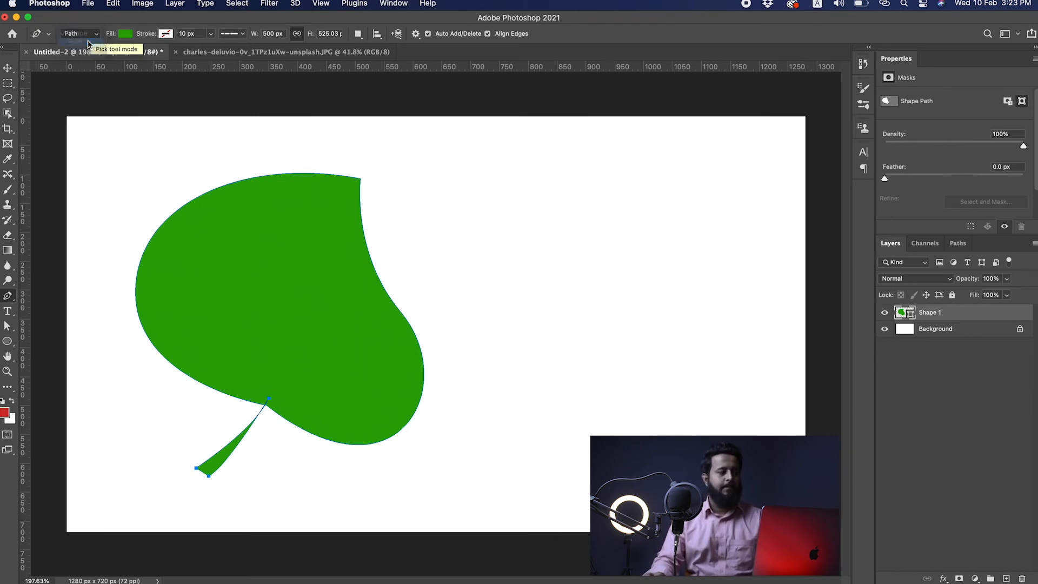
{"action": "left_click", "coordinate": [471, 288]}
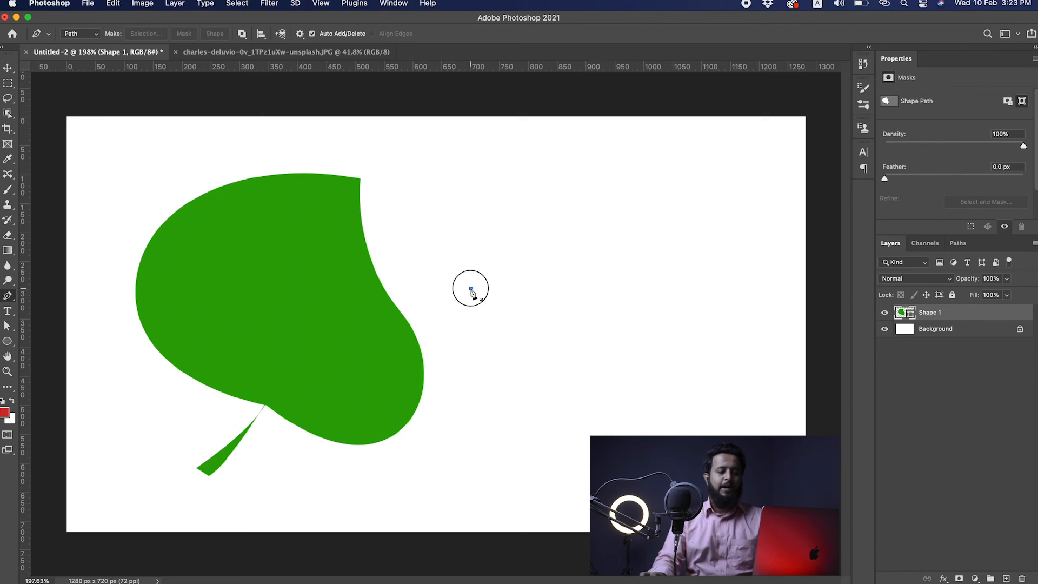
{"action": "left_click_drag", "start_coordinate": [613, 199], "coordinate": [730, 210]}
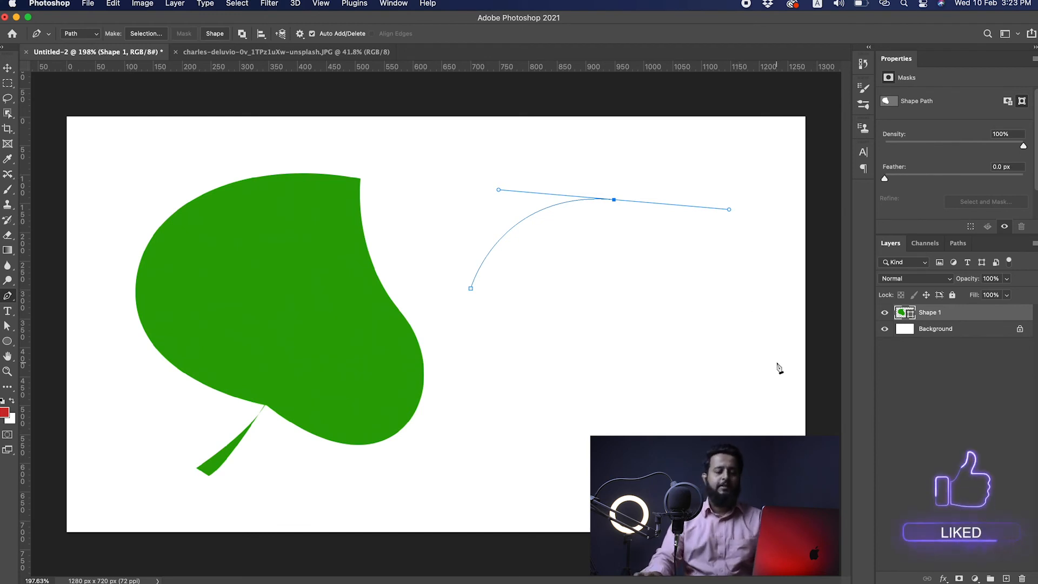
{"action": "left_click_drag", "start_coordinate": [756, 353], "coordinate": [822, 375]}
{"action": "left_click", "coordinate": [757, 353], "text": "alt"}
{"action": "left_click_drag", "start_coordinate": [585, 420], "coordinate": [493, 387]}
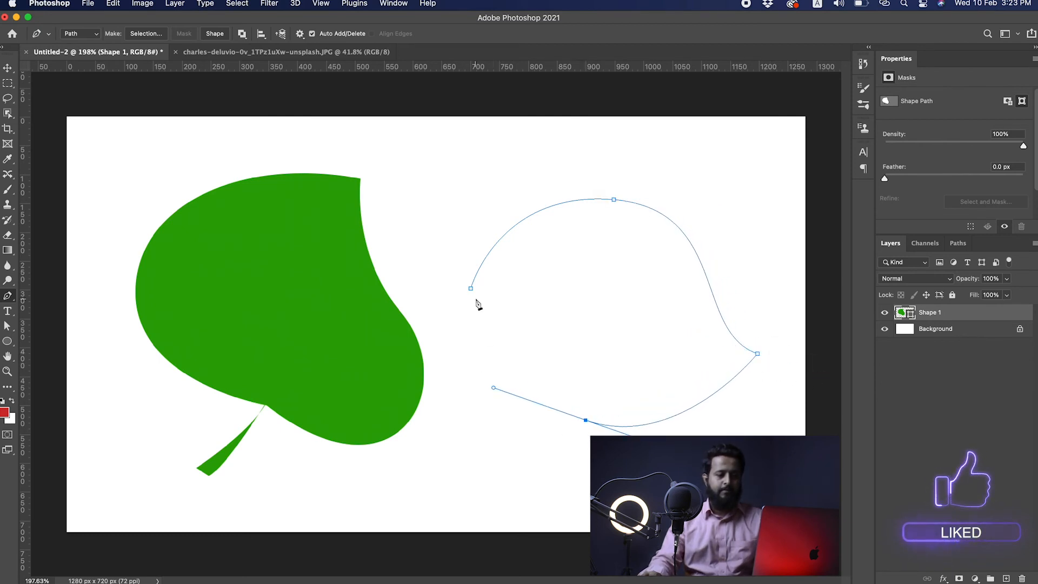
{"action": "left_click_drag", "start_coordinate": [471, 288], "coordinate": [475, 211]}
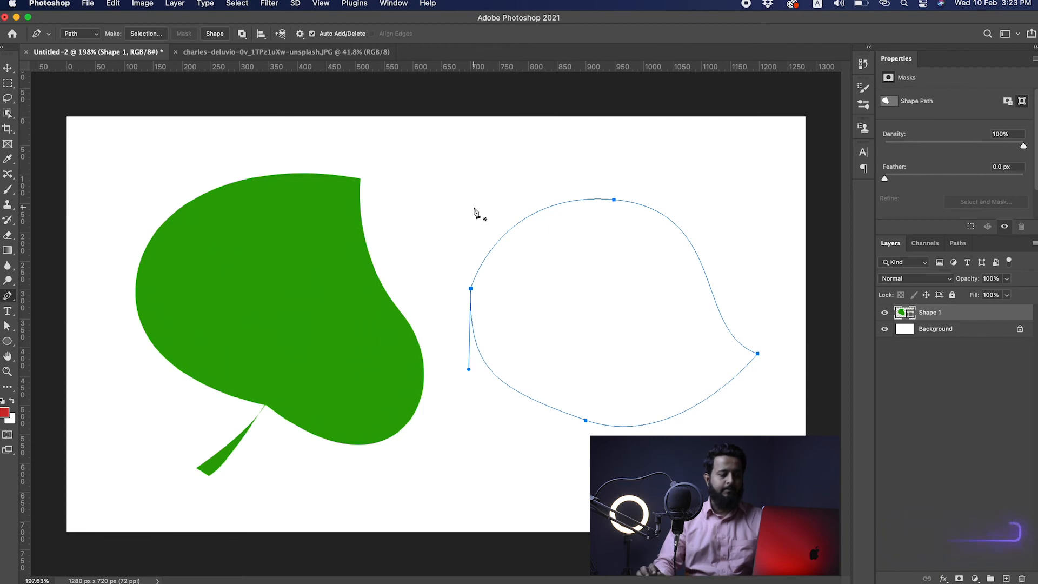
- Create a new layer, turn the leaf-like path into a selection, fill it with the red foreground color, and deselect
{"action": "left_click", "coordinate": [1006, 579]}
{"action": "key", "text": "super+Return"}
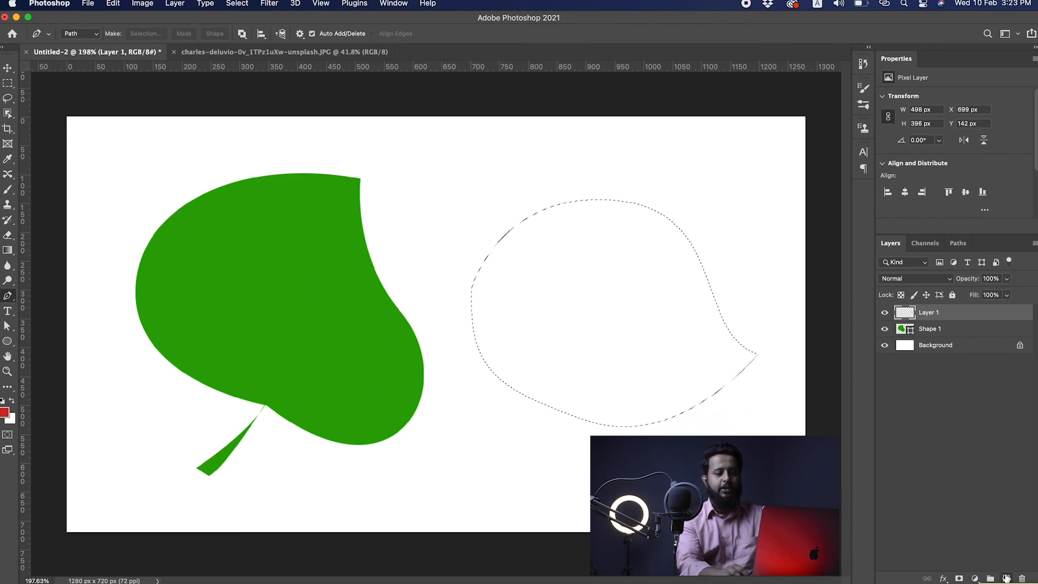
{"action": "key", "text": "alt+BackSpace"}
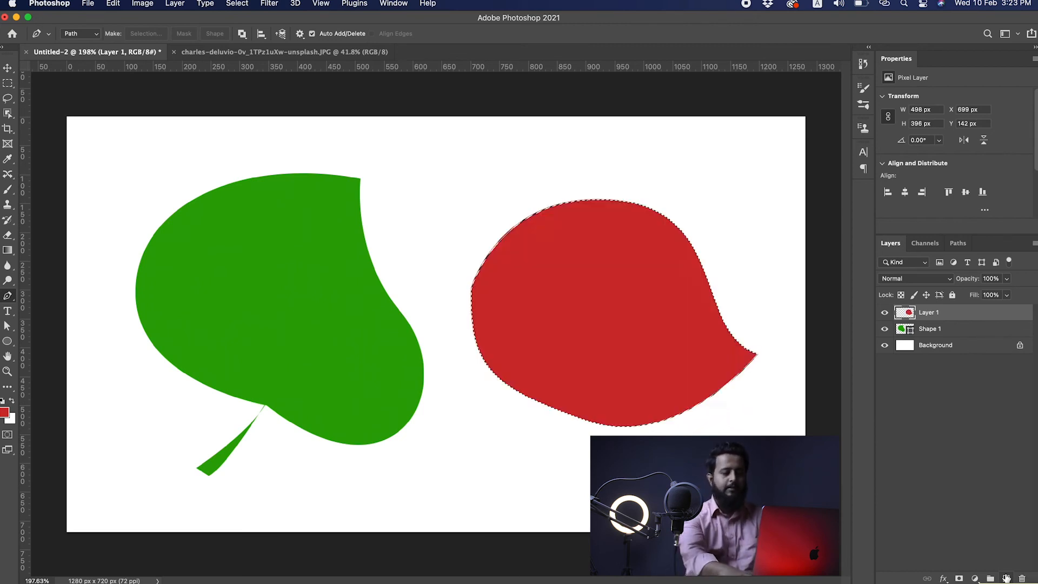
{"action": "key", "text": "super+d"}
- Move the green shape slightly left and up, and place the red shape at about X 670 px, Y 88 px
{"action": "key", "text": "v"}
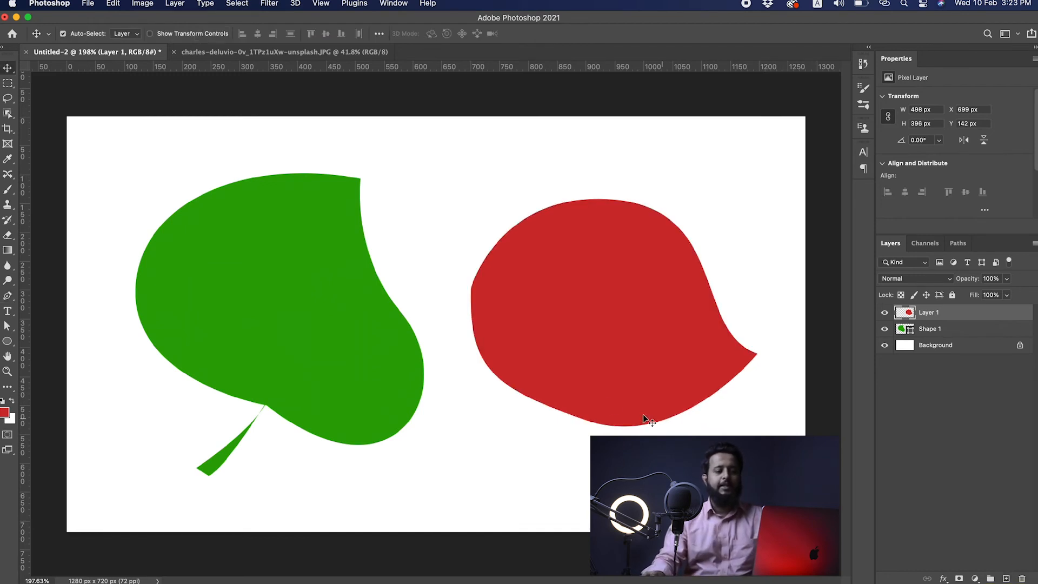
{"action": "left_click_drag", "start_coordinate": [637, 375], "coordinate": [629, 364]}
{"action": "left_click", "coordinate": [361, 355]}
{"action": "left_click_drag", "start_coordinate": [360, 355], "coordinate": [322, 348]}
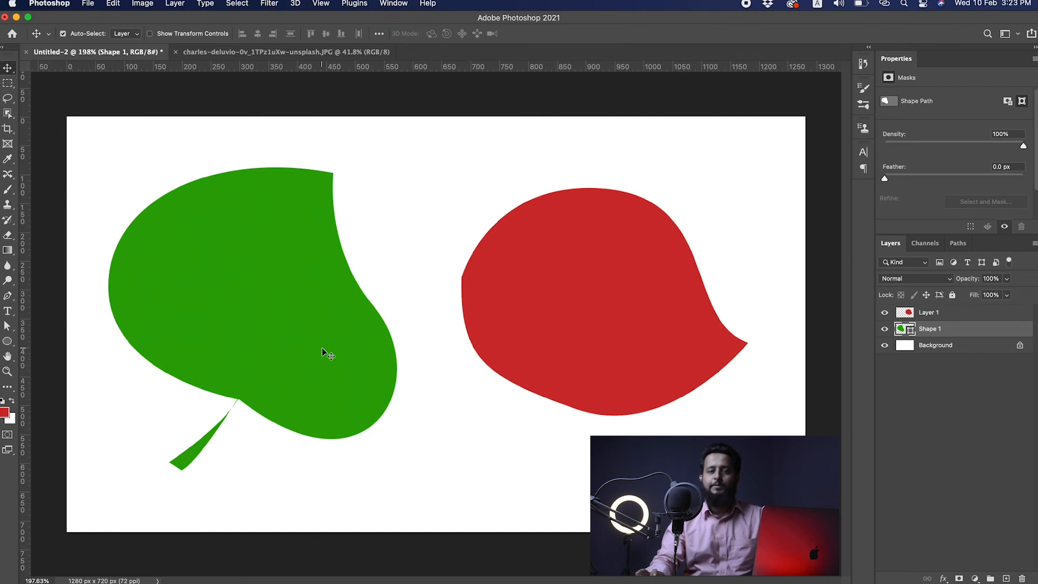
{"action": "mouse_move", "coordinate": [598, 317]}
{"action": "left_mouse_down"}
{"action": "mouse_move", "coordinate": [616, 301]}
{"action": "mouse_move", "coordinate": [603, 322]}
{"action": "left_mouse_up"}
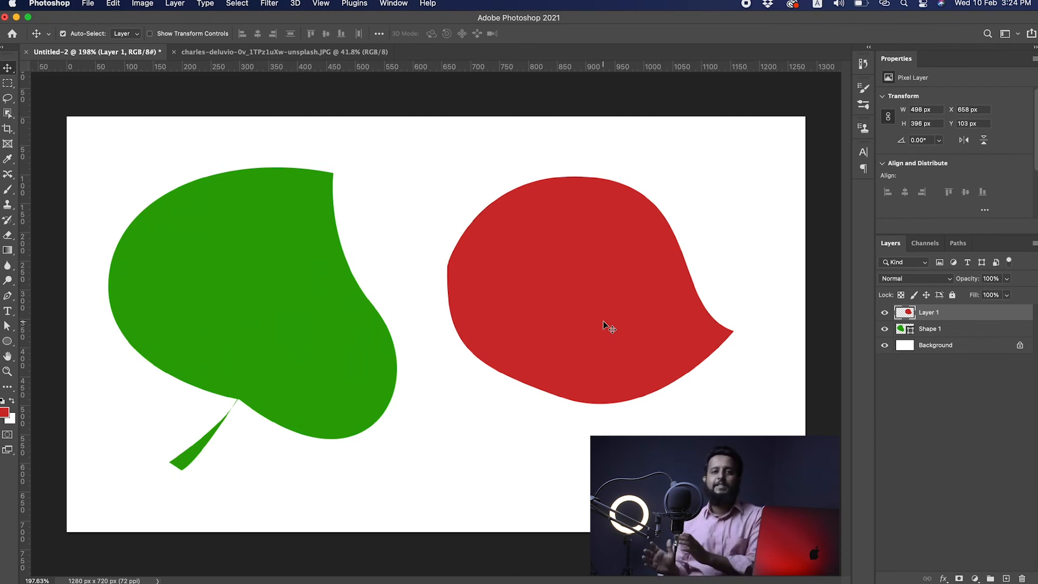
{"action": "left_click_drag", "start_coordinate": [625, 317], "coordinate": [631, 302]}
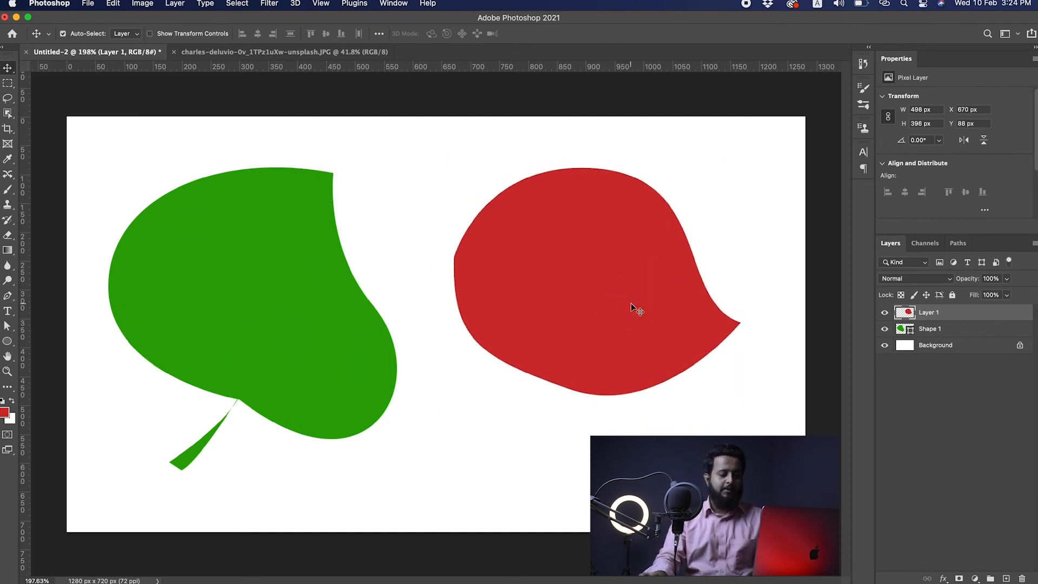
- Scale the red shape down to about 62 × 49 px, then shrink the green shape to a similarly tiny size
{"action": "key", "text": "ctrl+t"}
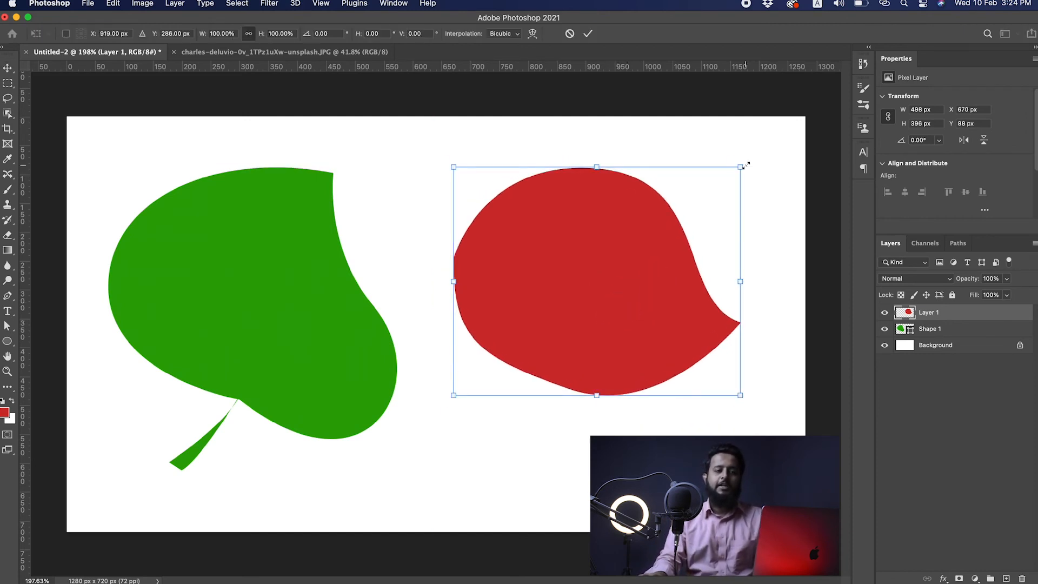
{"action": "left_click_drag", "start_coordinate": [746, 165], "coordinate": [502, 376]}
{"action": "key", "text": "Return"}
{"action": "left_click", "coordinate": [293, 340]}
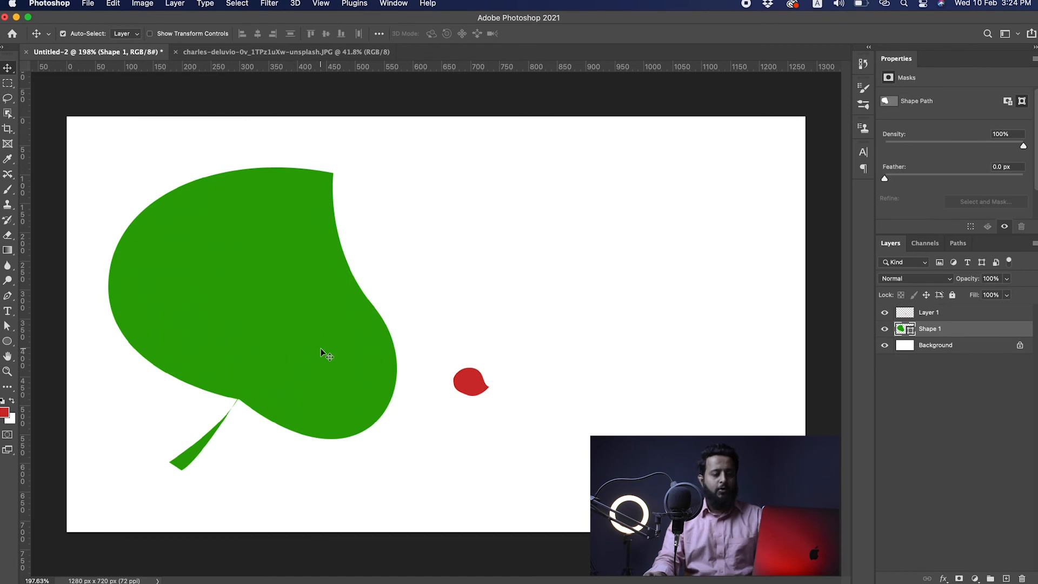
{"action": "key", "text": "super+t"}
{"action": "left_click_drag", "start_coordinate": [398, 167], "coordinate": [232, 391]}
{"action": "key", "text": "Return"}
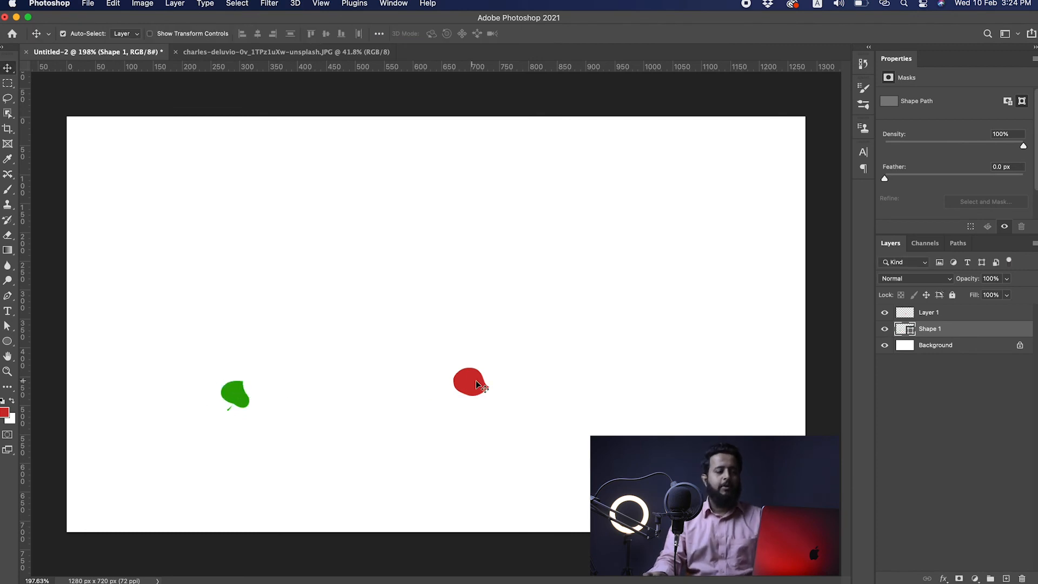
- Enlarge the tiny green shape back to nearly its former size in the left half of the canvas
{"action": "left_click_drag", "start_coordinate": [238, 398], "coordinate": [489, 160]}
{"action": "key", "text": "ctrl+t"}
{"action": "left_click_drag", "start_coordinate": [388, 300], "coordinate": [319, 368]}
{"action": "key", "text": "Return"}
- Enlarge the tiny red shape to about 608 × 481 px and place it at about X 589 px, Y 114 px
{"action": "mouse_move", "coordinate": [470, 387]}
{"action": "left_mouse_down"}
{"action": "mouse_move", "coordinate": [484, 395]}
{"action": "mouse_move", "coordinate": [475, 400]}
{"action": "left_mouse_up"}
{"action": "key", "text": "ctrl+t"}
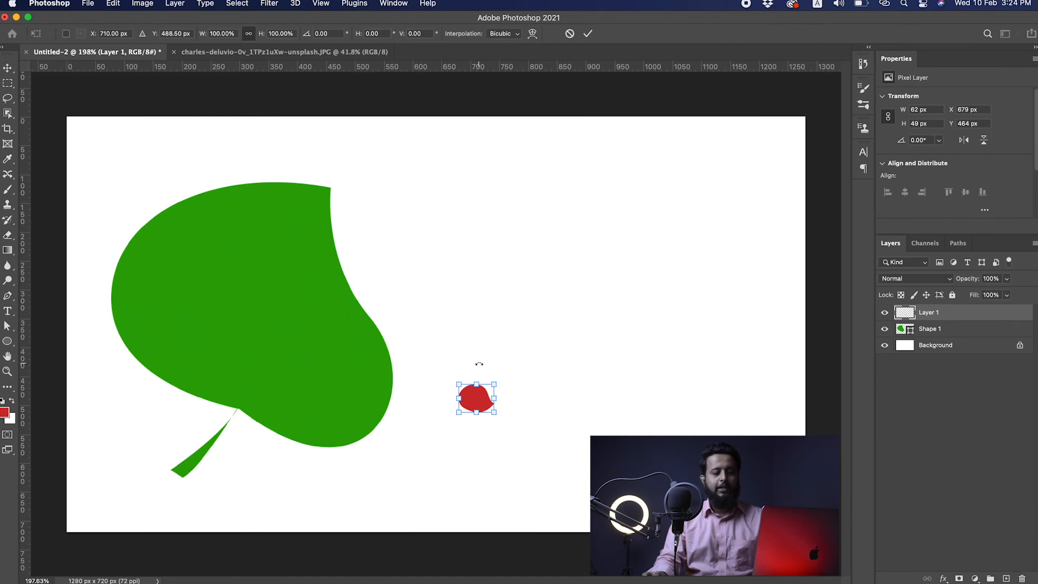
{"action": "left_click_drag", "start_coordinate": [495, 384], "coordinate": [806, 132]}
{"action": "left_click_drag", "start_coordinate": [679, 290], "coordinate": [630, 325]}
{"action": "key", "text": "Return"}
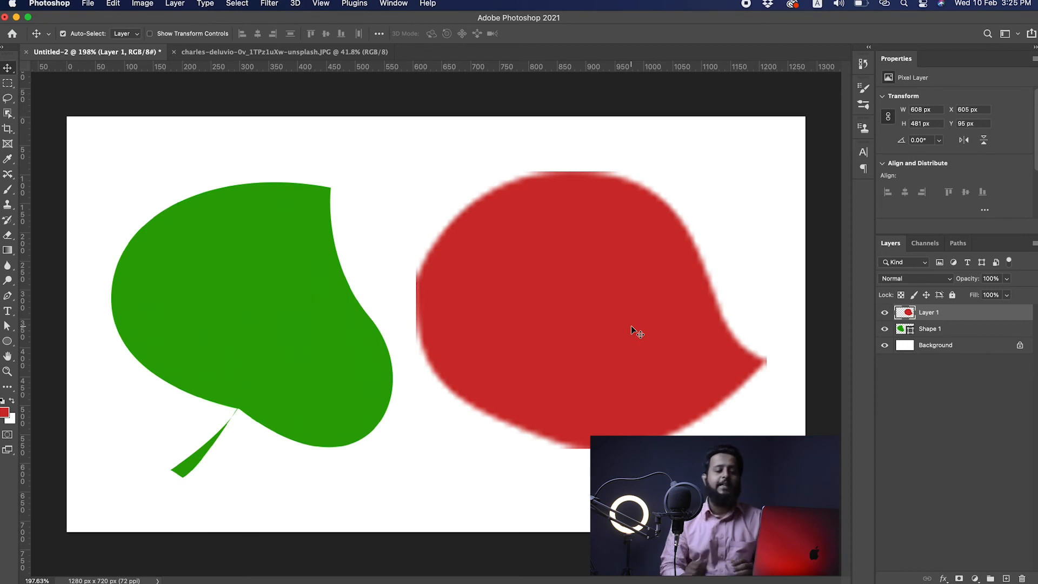
{"action": "left_click_drag", "start_coordinate": [608, 298], "coordinate": [569, 302]}
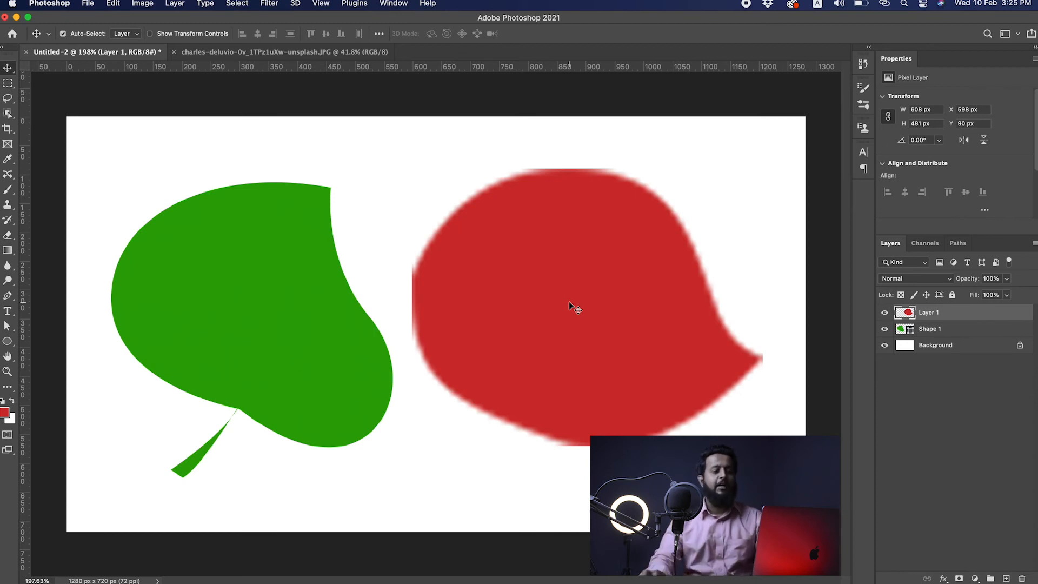
{"action": "left_click_drag", "start_coordinate": [568, 300], "coordinate": [559, 326]}
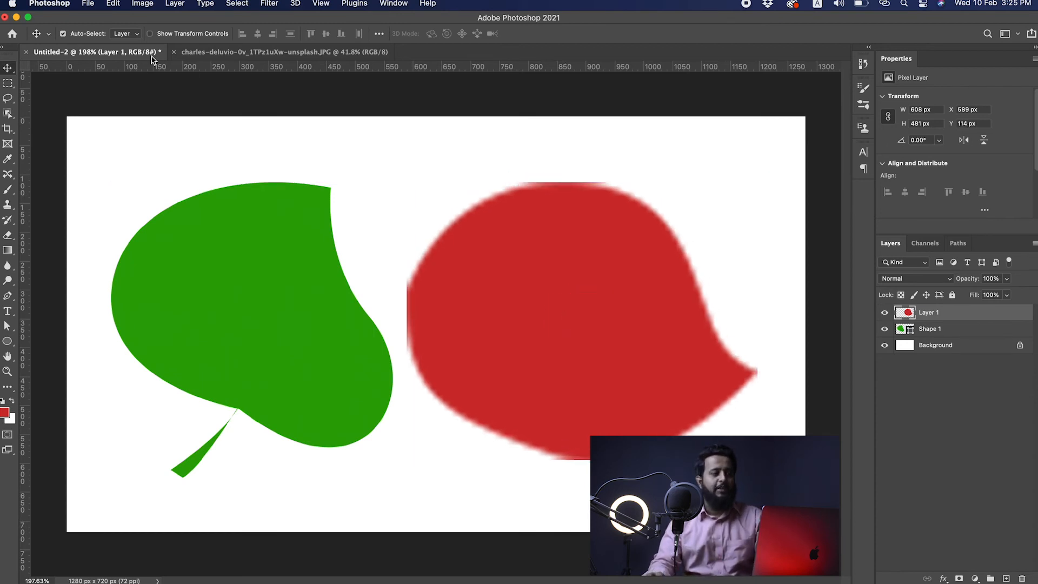
- Move the green shape slightly left and switch the Pen tool from Path to Shape mode
{"action": "key", "text": "p"}
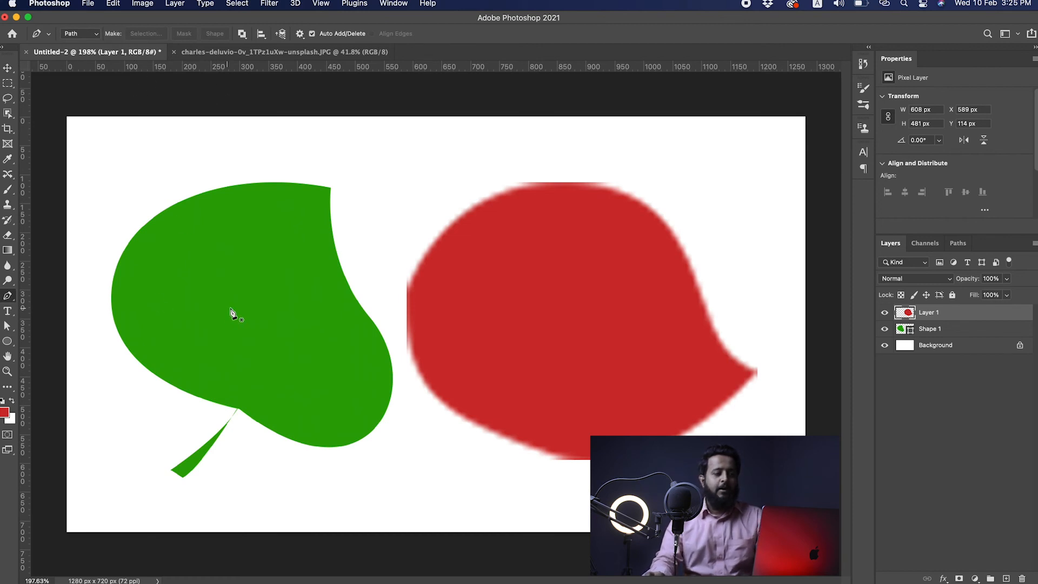
{"action": "key", "text": "v"}
{"action": "left_click_drag", "start_coordinate": [278, 284], "coordinate": [244, 265]}
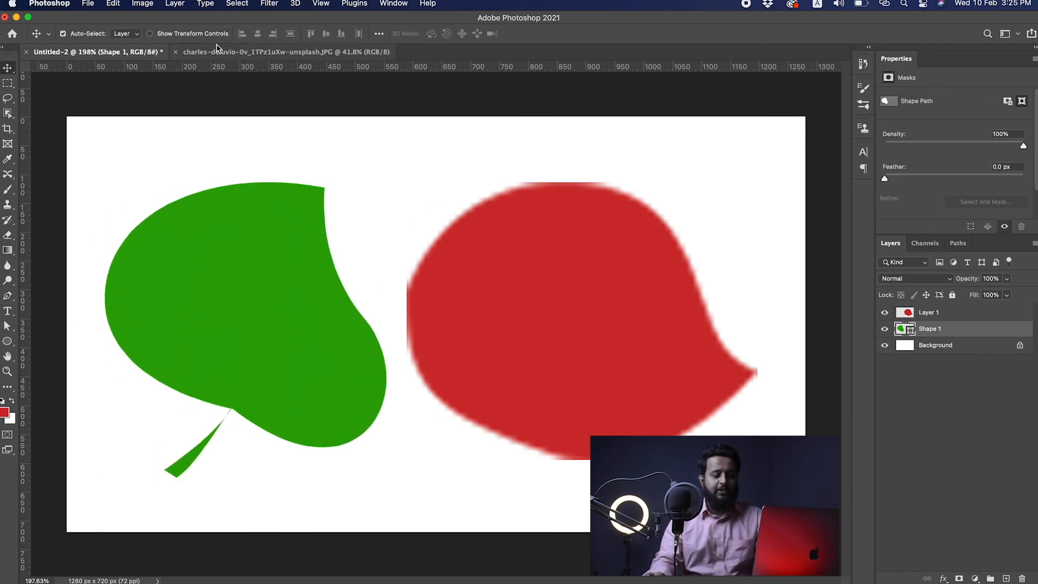
{"action": "key", "text": "p"}
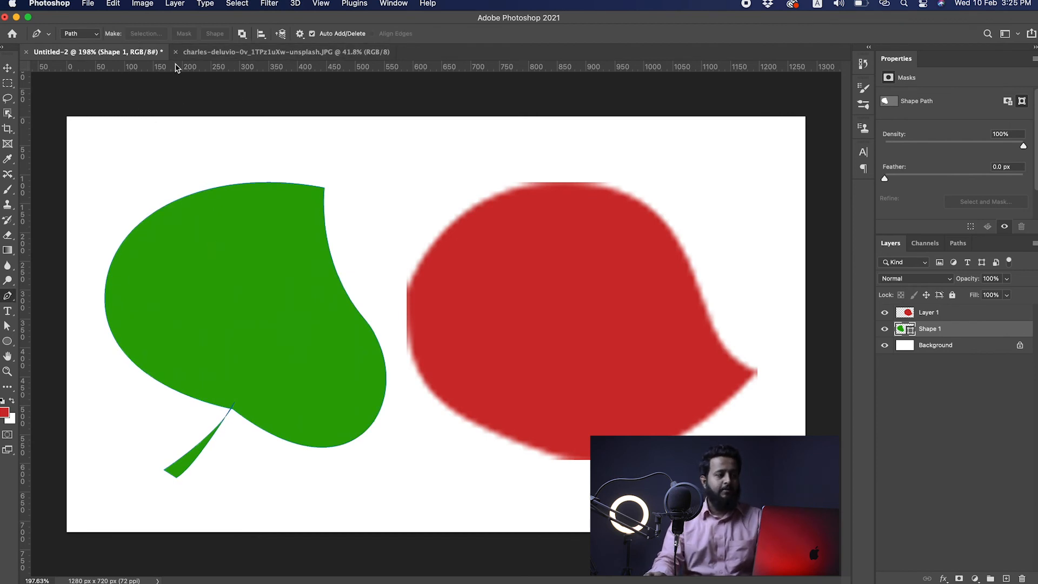
{"action": "left_click", "coordinate": [86, 34]}
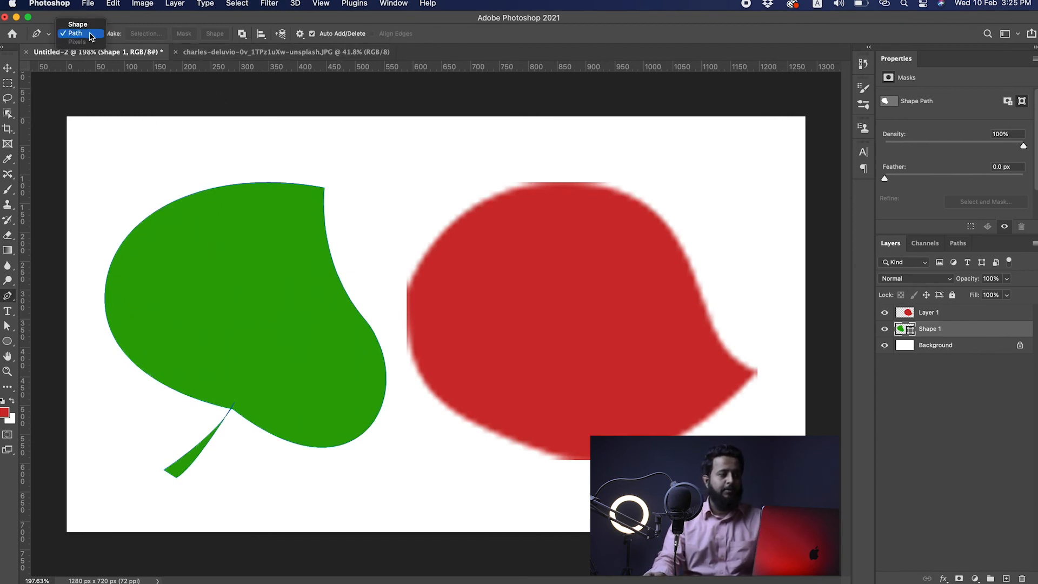
{"action": "left_click", "coordinate": [78, 24]}
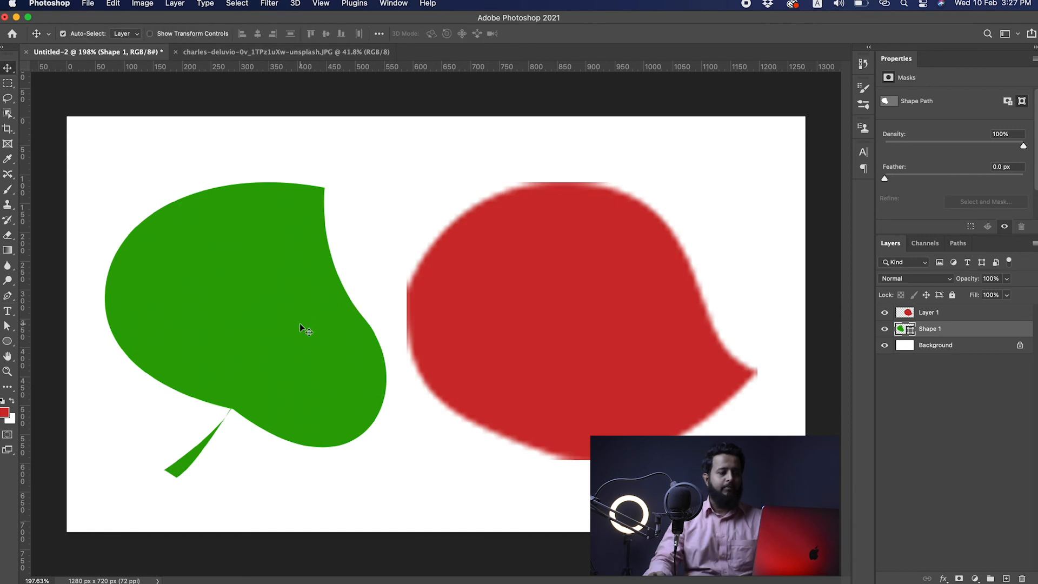
- Nudge the green shape right and pull its upper-right anchor's direction handle down so the top edge curves inward
{"action": "left_click_drag", "start_coordinate": [300, 323], "coordinate": [304, 313]}
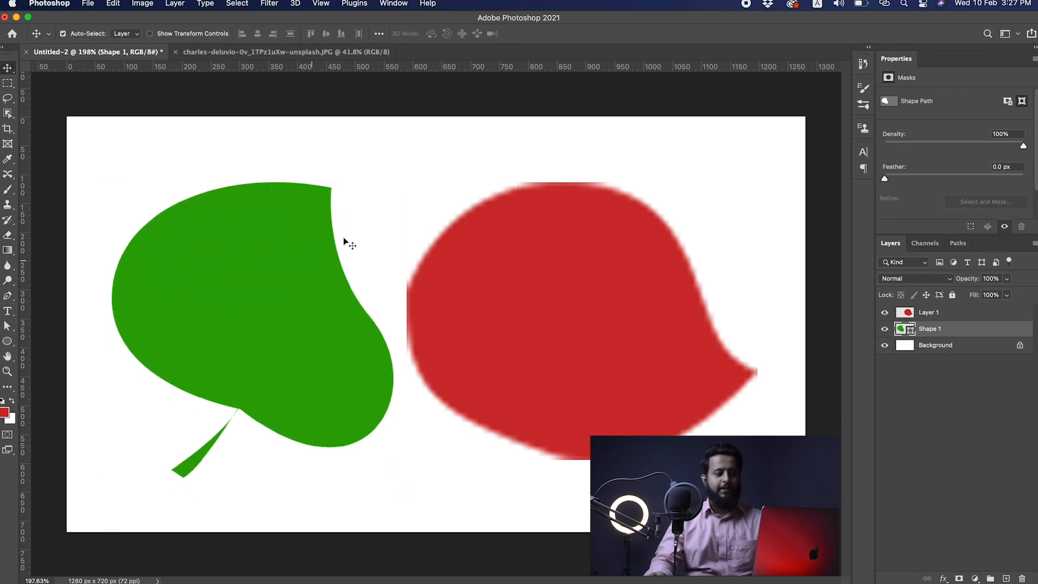
{"action": "left_click_drag", "start_coordinate": [317, 204], "coordinate": [458, 223]}
{"action": "key", "text": "a"}
{"action": "left_click_drag", "start_coordinate": [472, 166], "coordinate": [437, 188]}
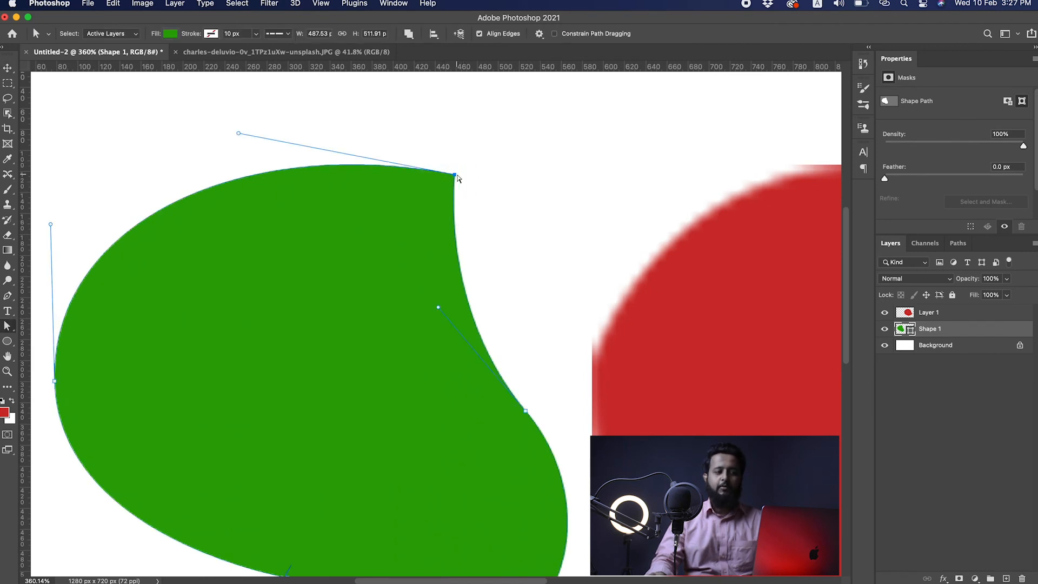
{"action": "left_click_drag", "start_coordinate": [238, 133], "coordinate": [286, 373]}
{"action": "left_click_drag", "start_coordinate": [363, 311], "coordinate": [334, 304]}
{"action": "key", "text": "v"}
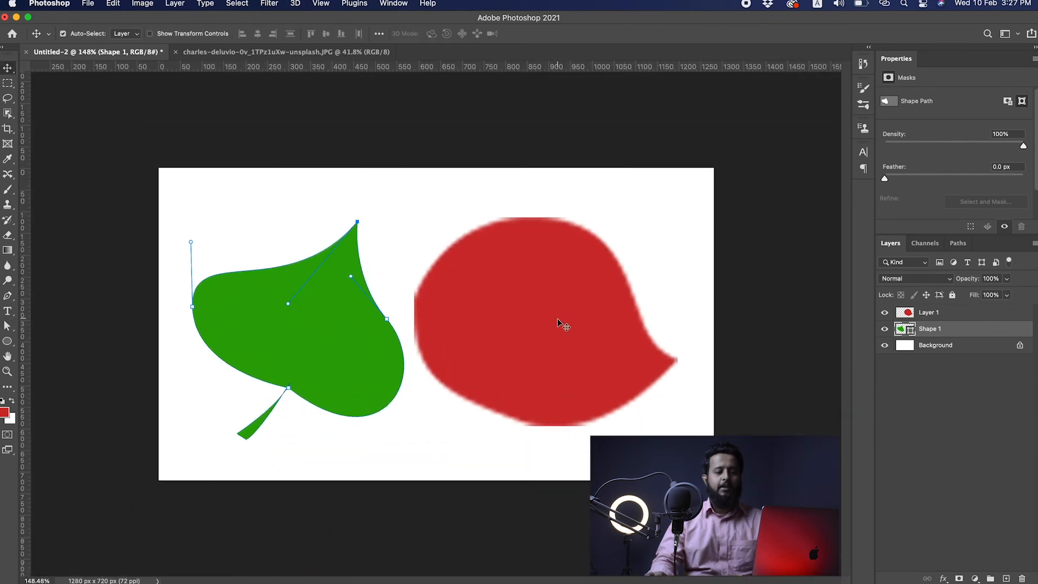
- Scale the red shape down slightly, and move the green shape right until its tip is level with the red shape's top
{"action": "left_click", "coordinate": [557, 319]}
{"action": "key", "text": "super+t"}
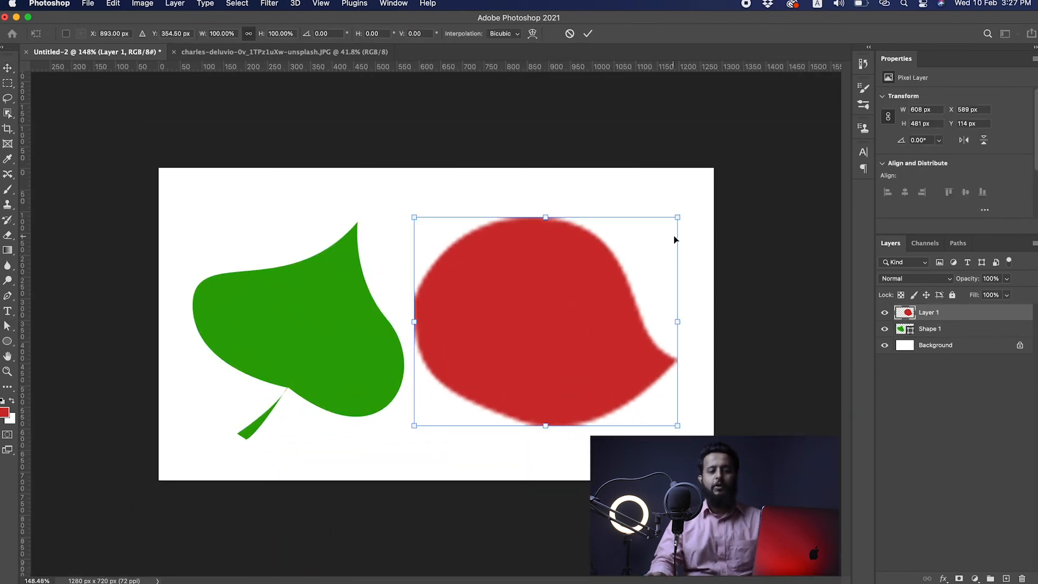
{"action": "left_click_drag", "start_coordinate": [676, 215], "coordinate": [605, 298]}
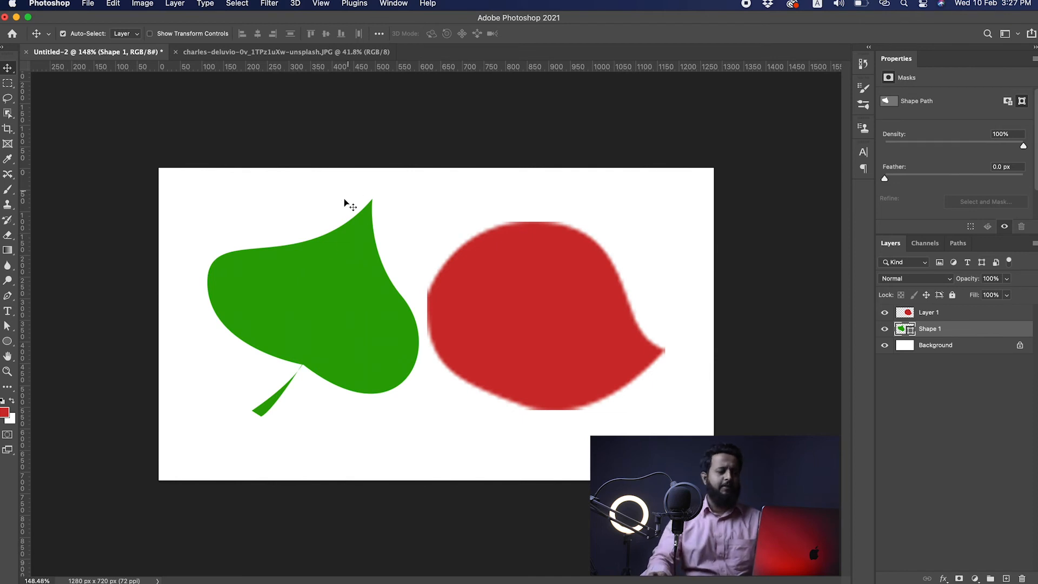
{"action": "left_click_drag", "start_coordinate": [354, 287], "coordinate": [373, 287]}
{"action": "left_click_drag", "start_coordinate": [317, 251], "coordinate": [317, 290]}
- Try a freehand shape about 512 × 345 px with the Freeform Pen tool, and hide Layer 1 and Shape 1
{"action": "left_click_drag", "start_coordinate": [249, 271], "coordinate": [357, 273]}
{"action": "left_click", "coordinate": [7, 295]}
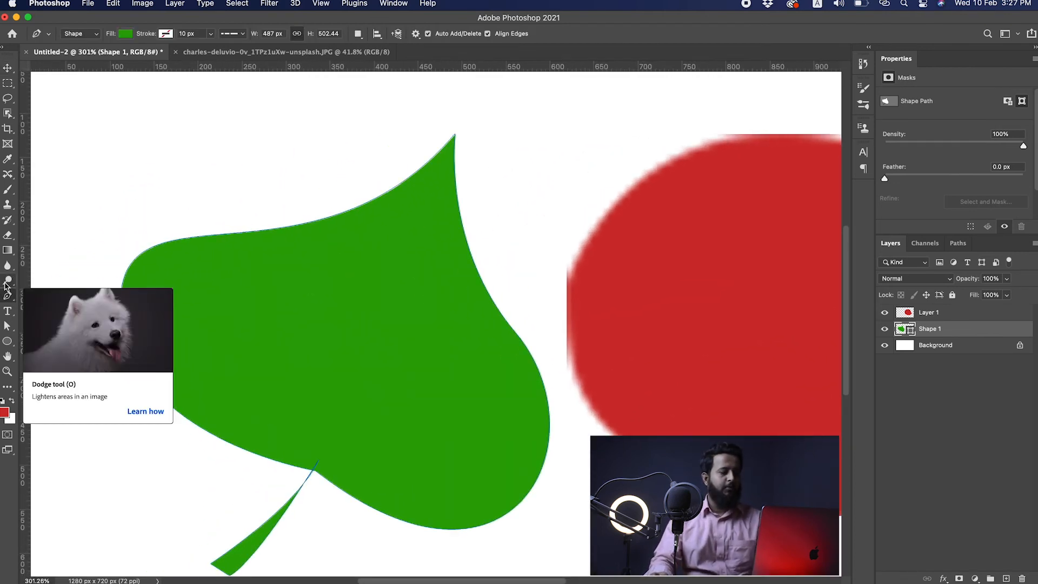
{"action": "left_click", "coordinate": [7, 297]}
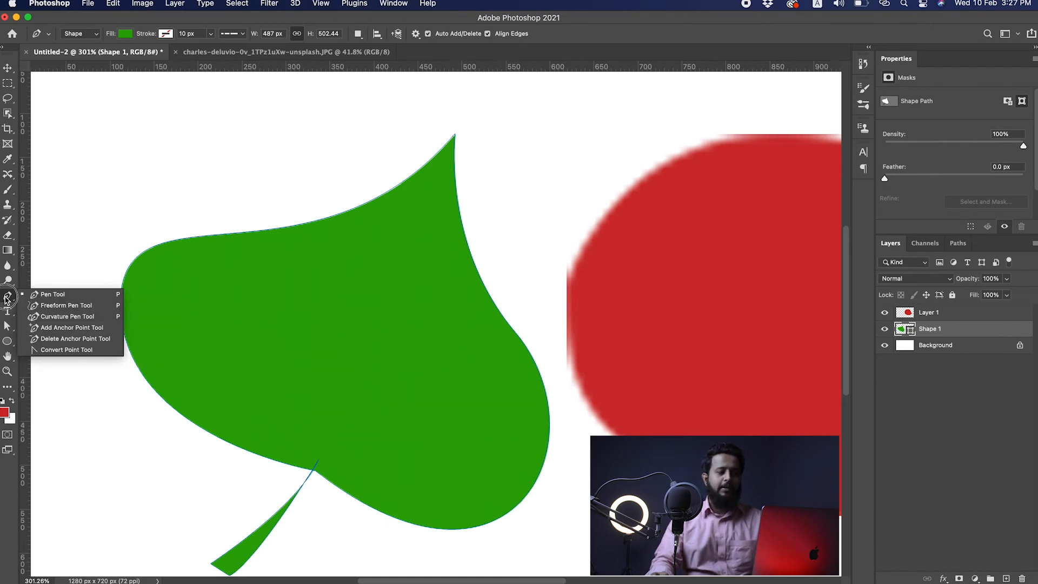
{"action": "left_click", "coordinate": [84, 306]}
{"action": "left_click_drag", "start_coordinate": [329, 266], "coordinate": [391, 378]}
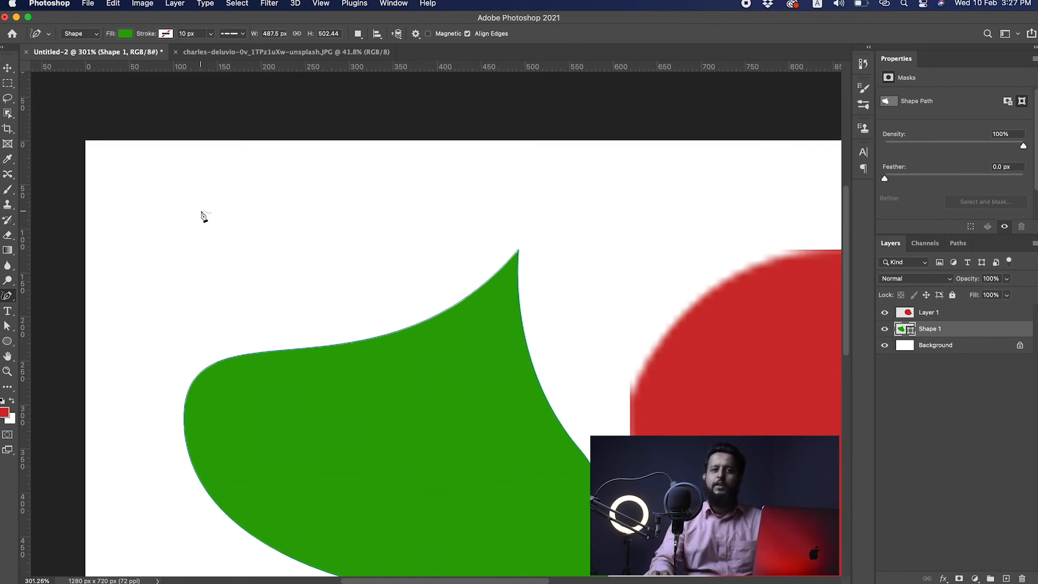
{"action": "mouse_move", "coordinate": [197, 214]}
{"action": "left_mouse_down"}
{"action": "mouse_move", "coordinate": [237, 201]}
{"action": "mouse_move", "coordinate": [242, 251]}
{"action": "mouse_move", "coordinate": [331, 200]}
{"action": "mouse_move", "coordinate": [363, 291]}
{"action": "mouse_move", "coordinate": [419, 278]}
{"action": "mouse_move", "coordinate": [390, 334]}
{"action": "mouse_move", "coordinate": [314, 334]}
{"action": "mouse_move", "coordinate": [270, 309]}
{"action": "mouse_move", "coordinate": [239, 347]}
{"action": "mouse_move", "coordinate": [195, 334]}
{"action": "mouse_move", "coordinate": [180, 303]}
{"action": "mouse_move", "coordinate": [143, 288]}
{"action": "mouse_move", "coordinate": [150, 233]}
{"action": "mouse_move", "coordinate": [197, 215]}
{"action": "left_mouse_up"}
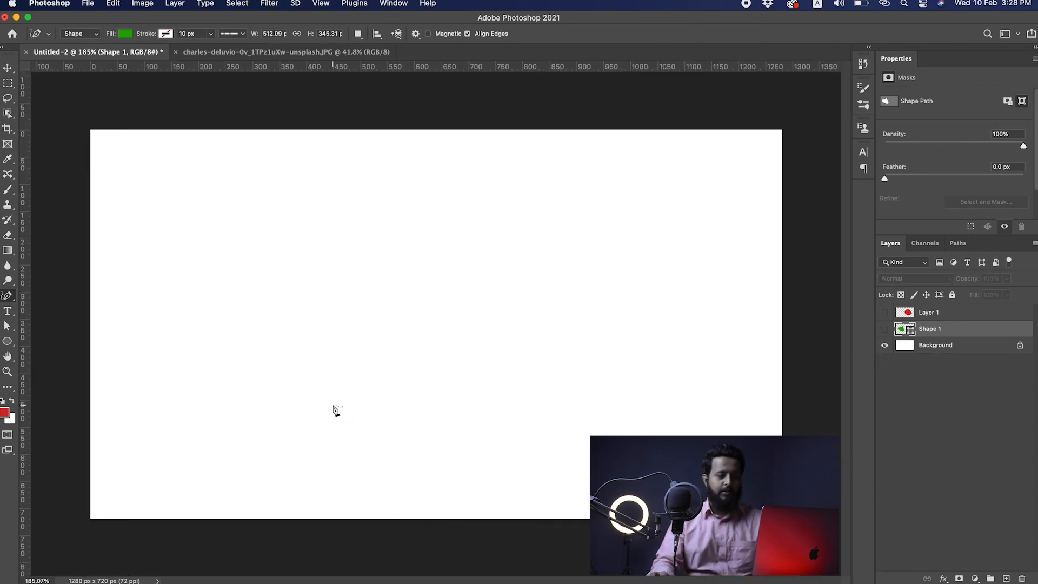
- Draw a freehand green drop about 285 × 419 px on the empty canvas and delete it
{"action": "mouse_move", "coordinate": [333, 404]}
{"action": "left_mouse_down"}
{"action": "mouse_move", "coordinate": [290, 339]}
{"action": "mouse_move", "coordinate": [306, 280]}
{"action": "mouse_move", "coordinate": [387, 187]}
{"action": "mouse_move", "coordinate": [387, 231]}
{"action": "mouse_move", "coordinate": [446, 364]}
{"action": "mouse_move", "coordinate": [420, 405]}
{"action": "mouse_move", "coordinate": [332, 404]}
{"action": "left_mouse_up"}
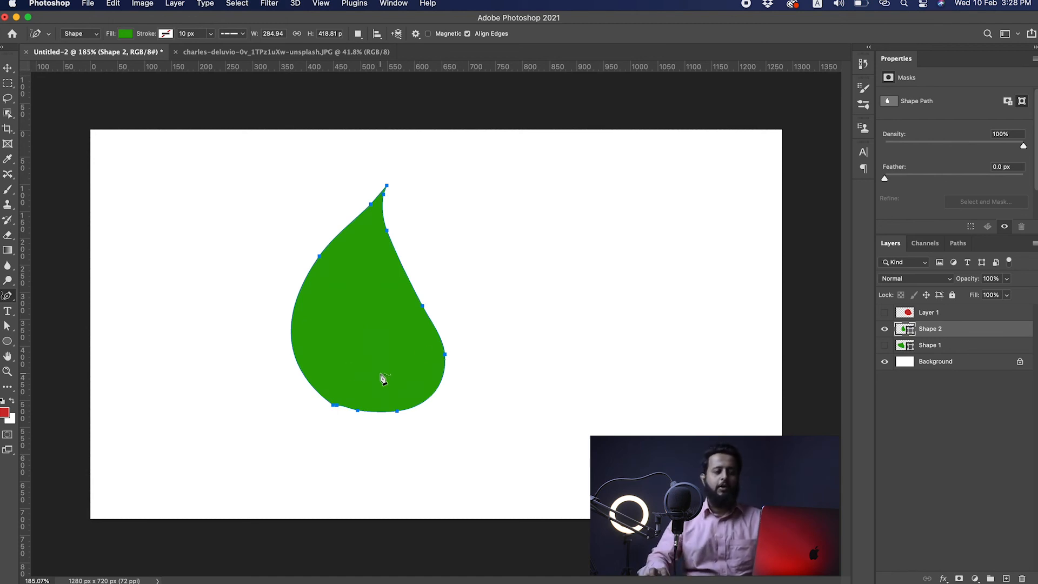
{"action": "key", "text": "BackSpace"}
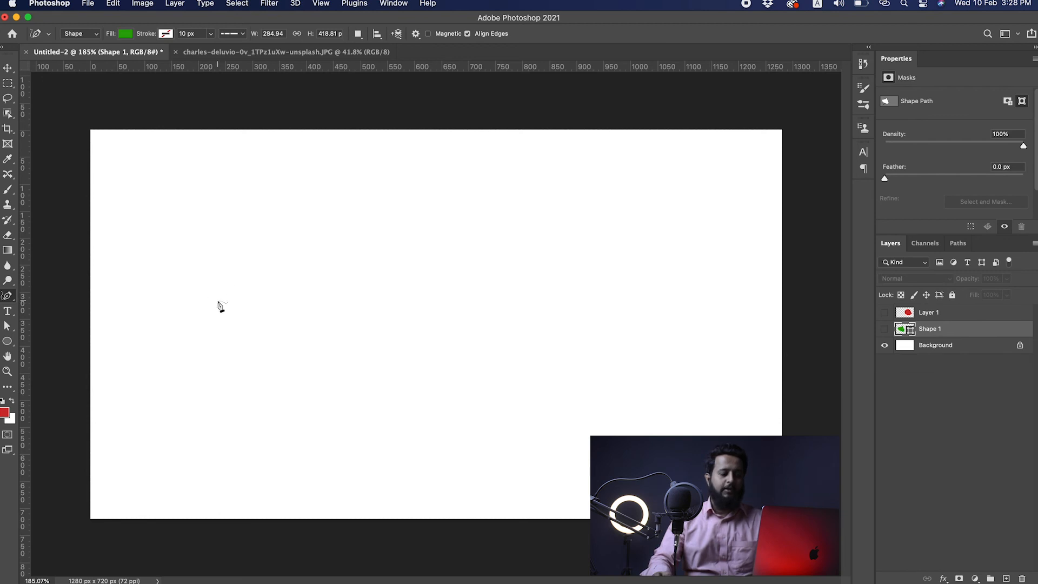
- Draw a freehand cursive letter about 182 × 277 px and give it a solid black stroke with no fill
{"action": "mouse_move", "coordinate": [218, 301]}
{"action": "left_mouse_down"}
{"action": "mouse_move", "coordinate": [289, 262]}
{"action": "mouse_move", "coordinate": [263, 400]}
{"action": "mouse_move", "coordinate": [232, 410]}
{"action": "mouse_move", "coordinate": [225, 381]}
{"action": "mouse_move", "coordinate": [315, 310]}
{"action": "left_mouse_up"}
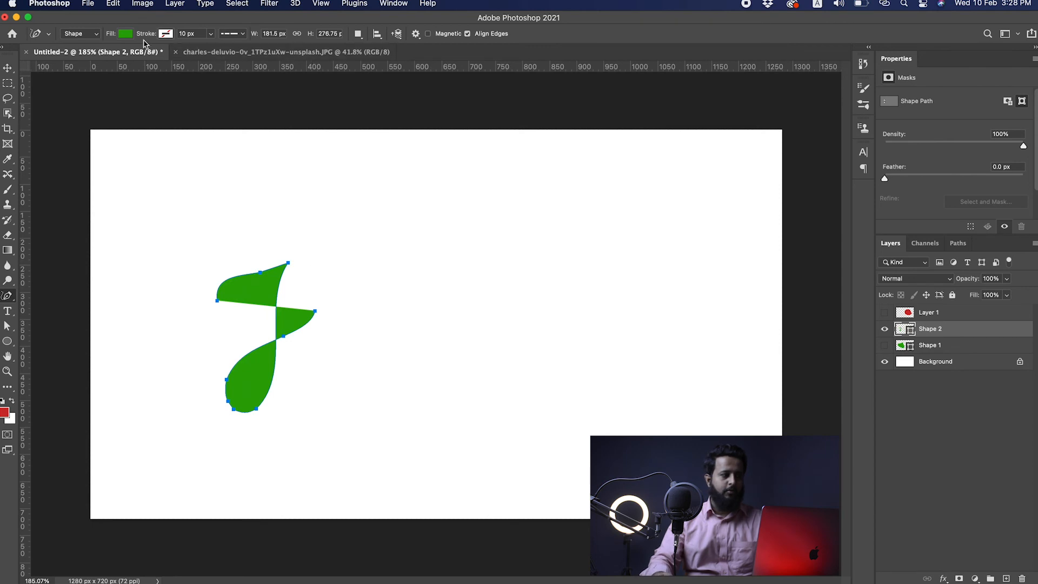
{"action": "left_click", "coordinate": [166, 33]}
{"action": "left_click", "coordinate": [188, 97]}
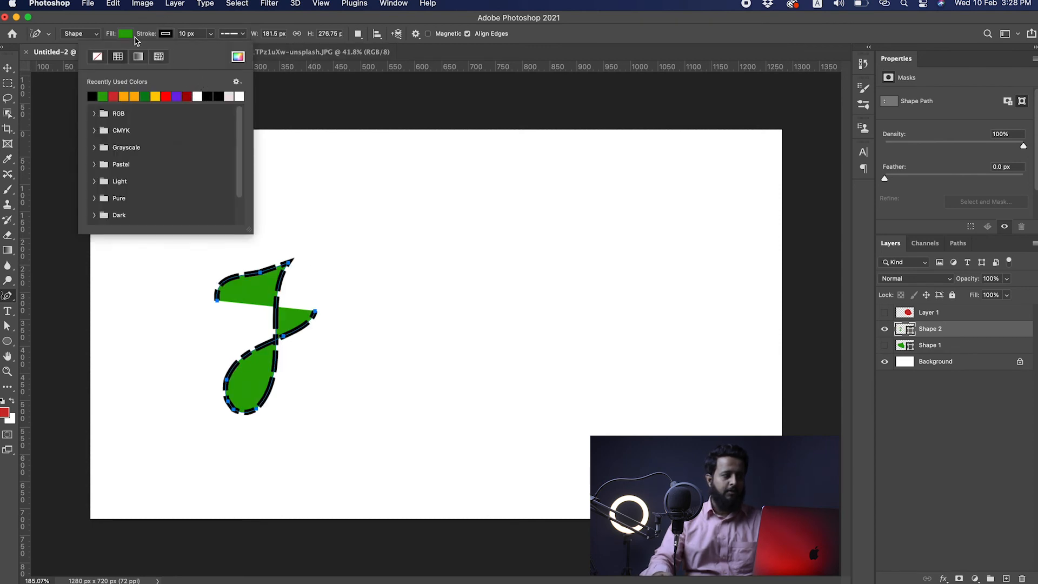
{"action": "left_click", "coordinate": [126, 34]}
{"action": "left_click", "coordinate": [56, 56]}
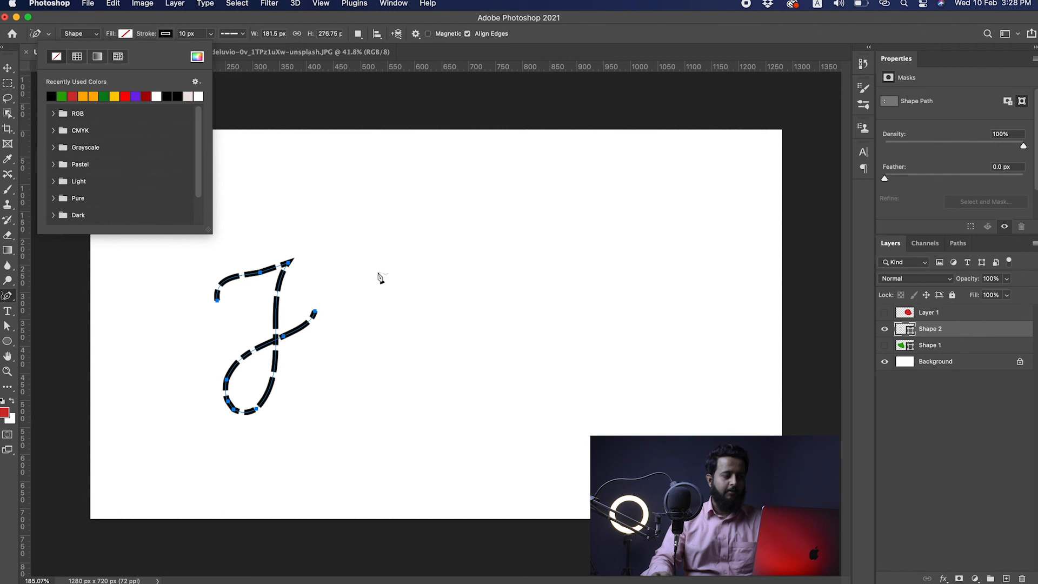
{"action": "left_click", "coordinate": [238, 34]}
{"action": "left_click", "coordinate": [204, 72]}
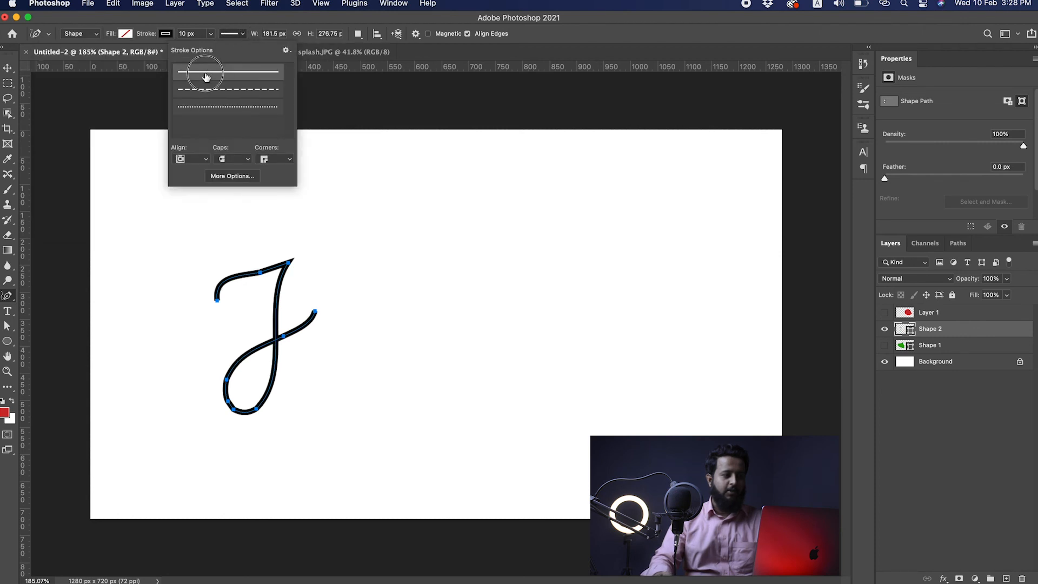
- Draw two more freehand characters beside the first, a 2 about 261 × 309 px and a P about 277 × 286 px
{"action": "left_click", "coordinate": [400, 289]}
{"action": "mouse_move", "coordinate": [319, 273]}
{"action": "left_mouse_down"}
{"action": "mouse_move", "coordinate": [364, 294]}
{"action": "mouse_move", "coordinate": [308, 408]}
{"action": "mouse_move", "coordinate": [364, 364]}
{"action": "mouse_move", "coordinate": [448, 356]}
{"action": "mouse_move", "coordinate": [448, 330]}
{"action": "left_mouse_up"}
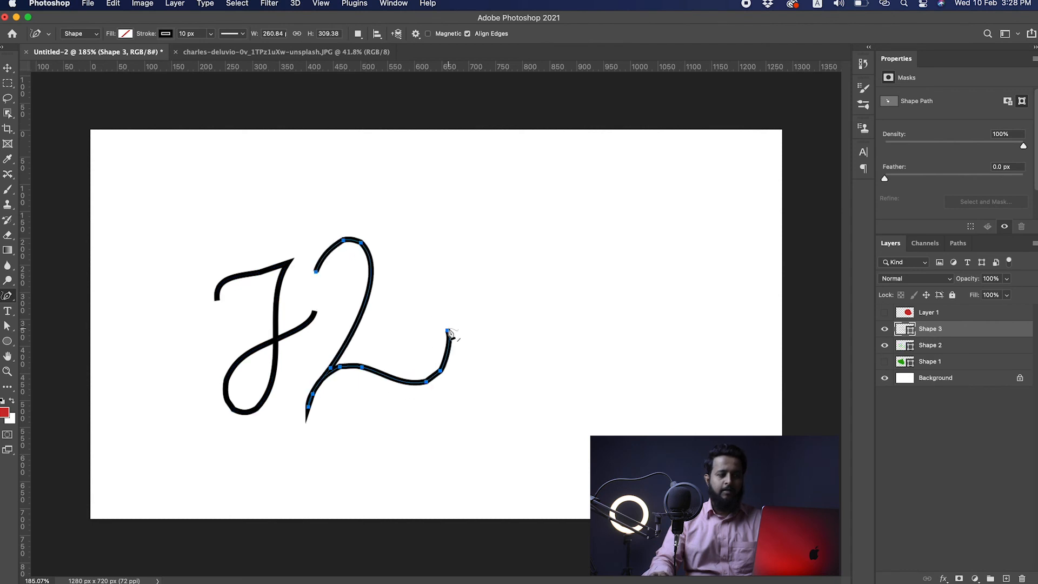
{"action": "mouse_move", "coordinate": [459, 270]}
{"action": "left_mouse_down"}
{"action": "mouse_move", "coordinate": [474, 375]}
{"action": "mouse_move", "coordinate": [471, 276]}
{"action": "mouse_move", "coordinate": [602, 319]}
{"action": "left_mouse_up"}
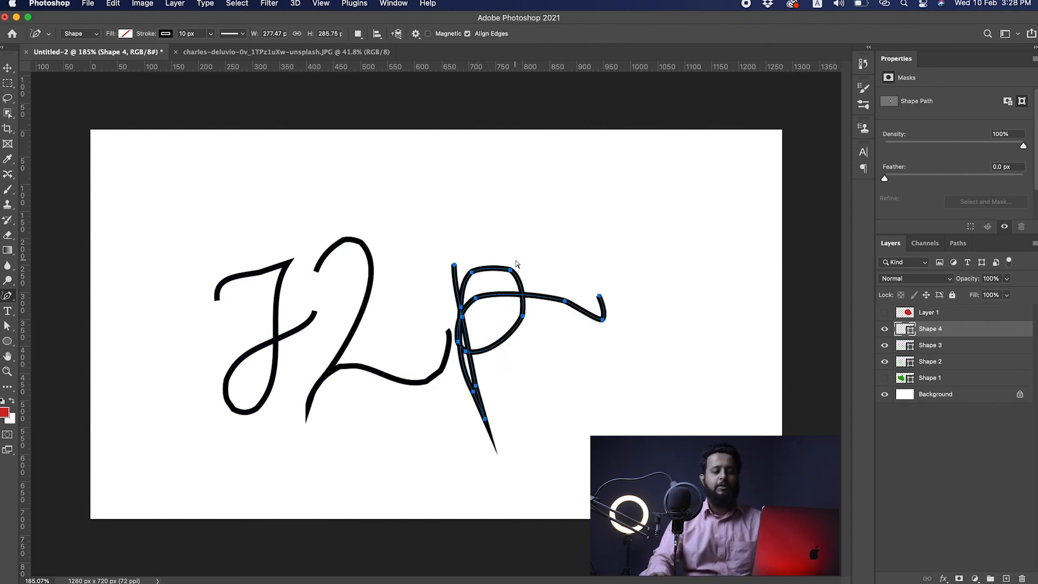
- Undo all the freehand characters together with their fill and stroke changes
{"action": "key", "text": "super+z"}
{"action": "key", "text": "super+z"}
{"action": "key", "text": "super+z"}
{"action": "key", "text": "super+z"}
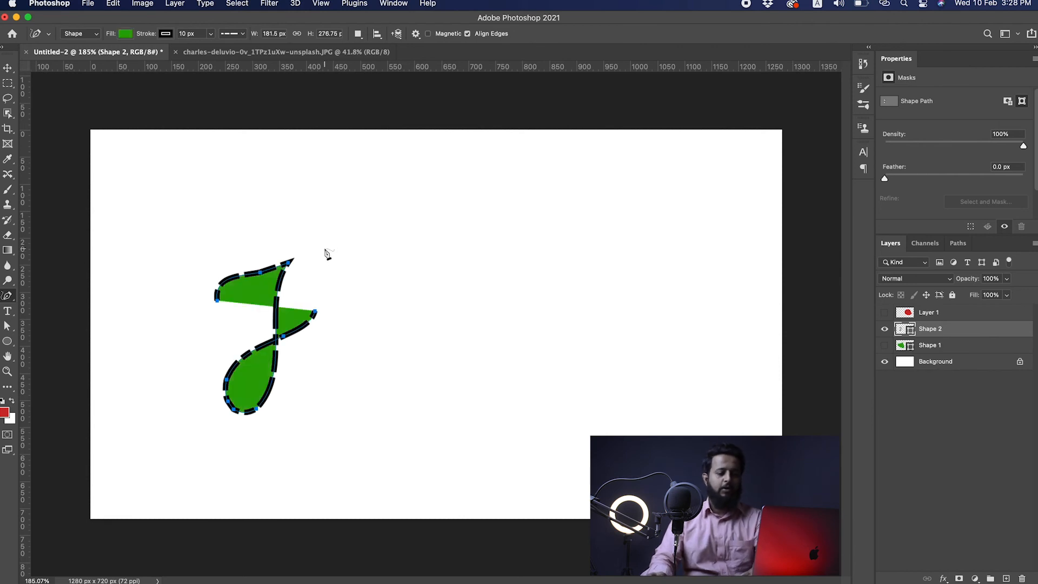
{"action": "key", "text": "super+z"}
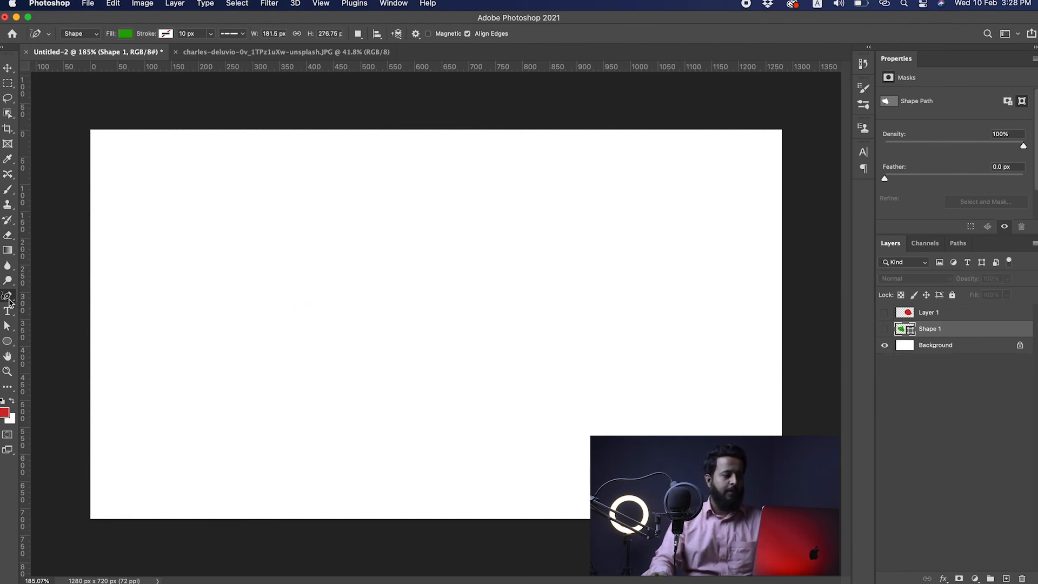
- With the Curvature Pen tool, draw a segment about 457 × 49 px near the canvas top and make its stroke solid
{"action": "left_click_drag", "start_coordinate": [7, 297], "coordinate": [34, 317]}
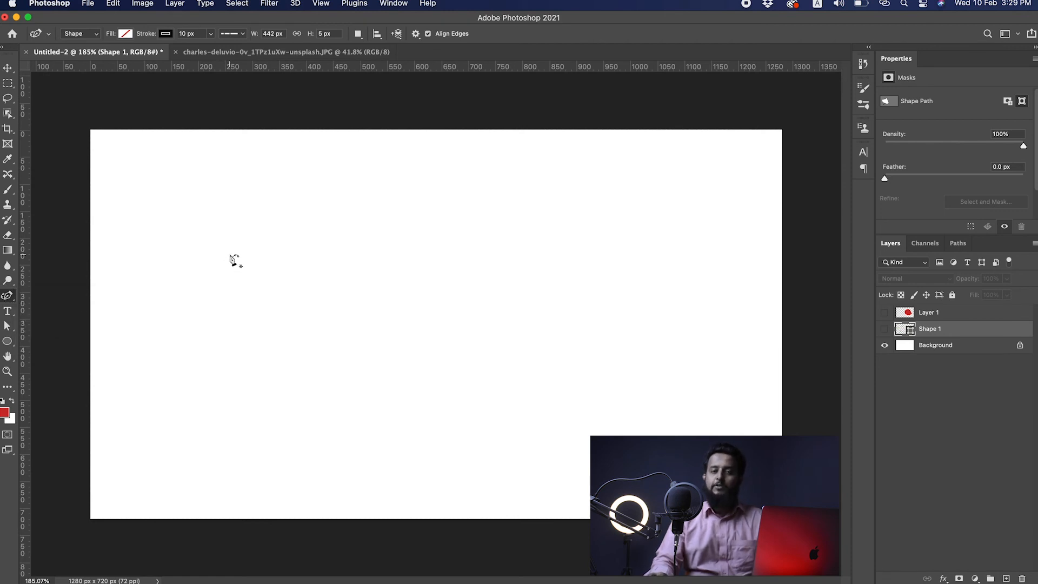
{"action": "left_click", "coordinate": [197, 210]}
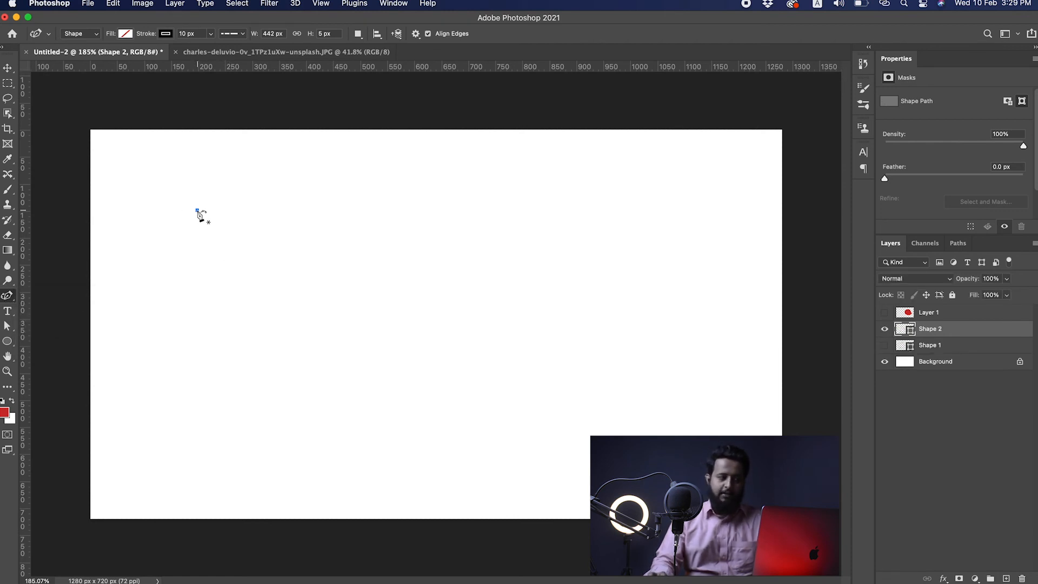
{"action": "left_click", "coordinate": [443, 185]}
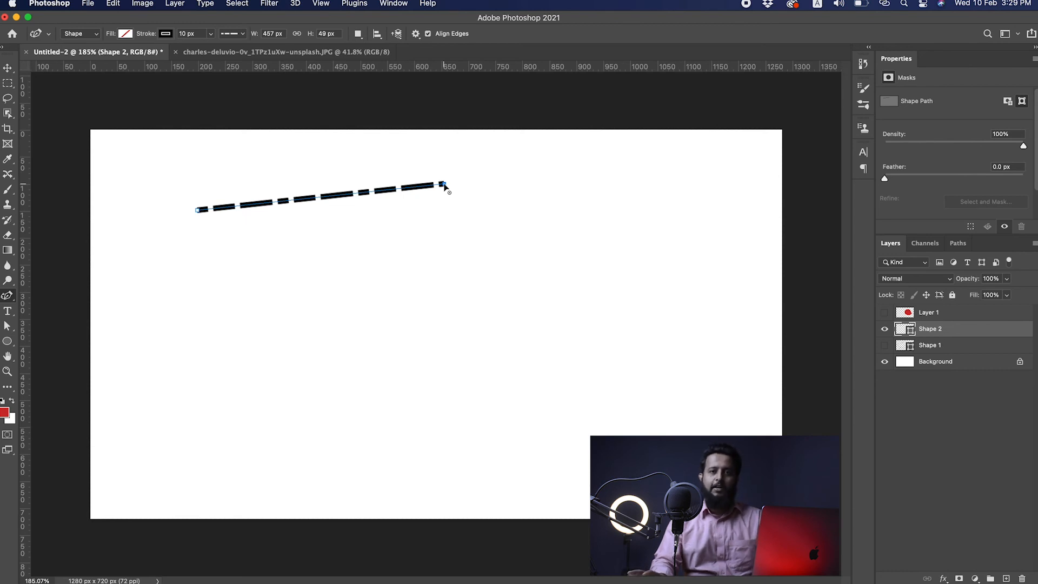
{"action": "left_click", "coordinate": [229, 35]}
{"action": "left_click", "coordinate": [215, 72]}
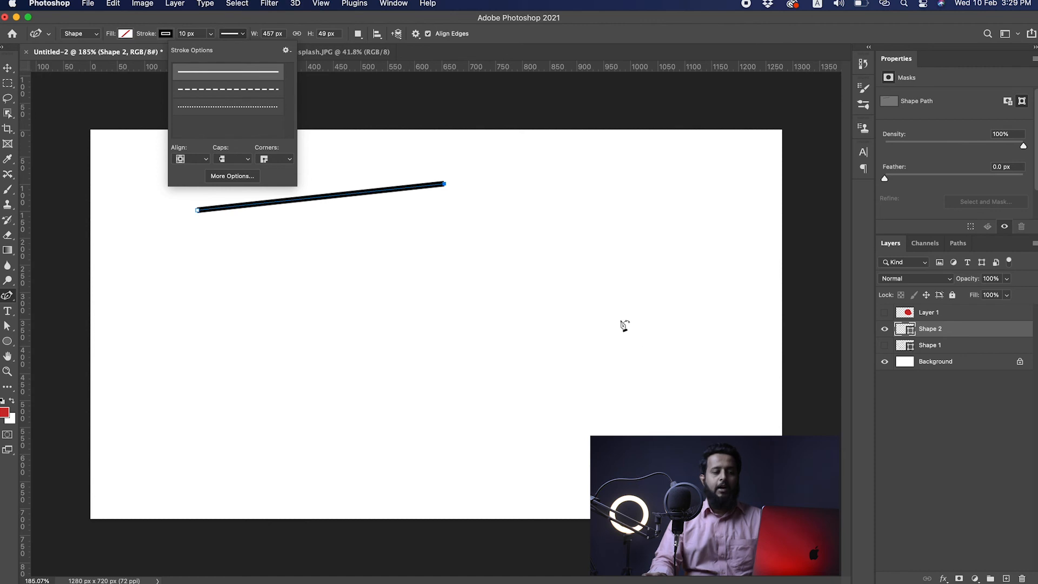
- Extend the path with the Curvature Pen tool into an open, self-crossing looped curve about 789 × 473 px
{"action": "left_click", "coordinate": [229, 33]}
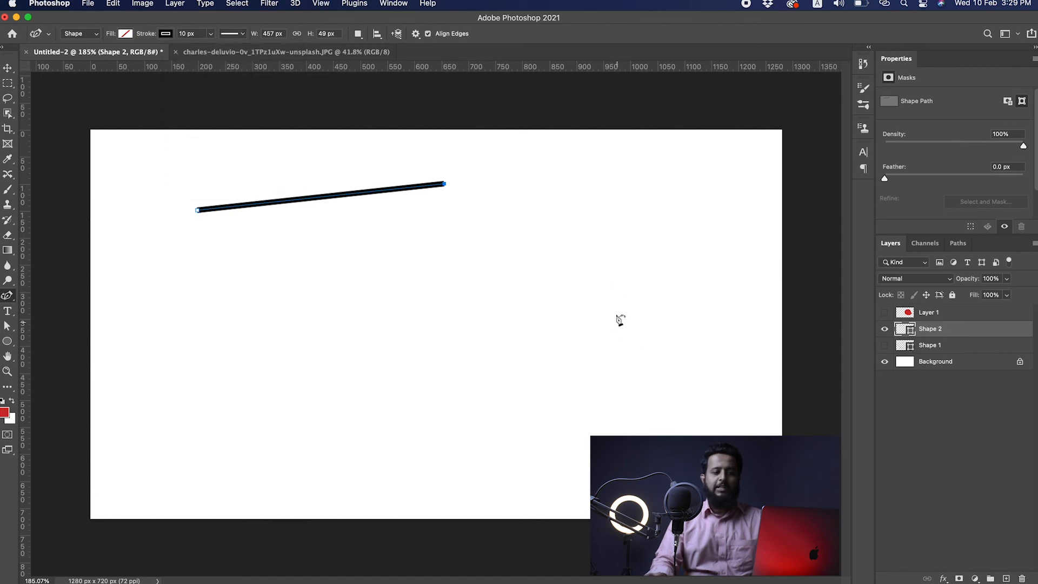
{"action": "left_click", "coordinate": [614, 307]}
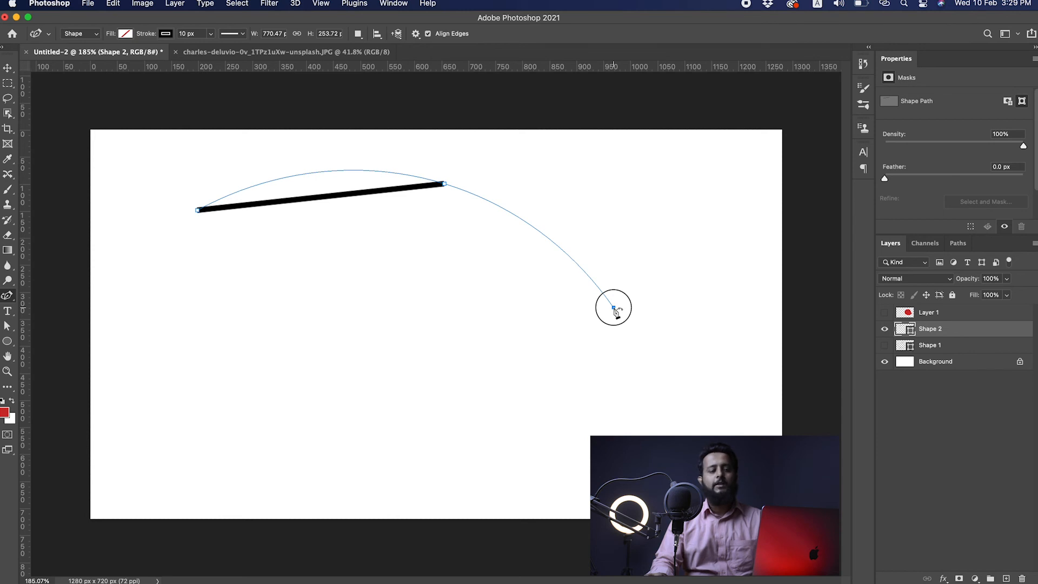
{"action": "left_click", "coordinate": [347, 309]}
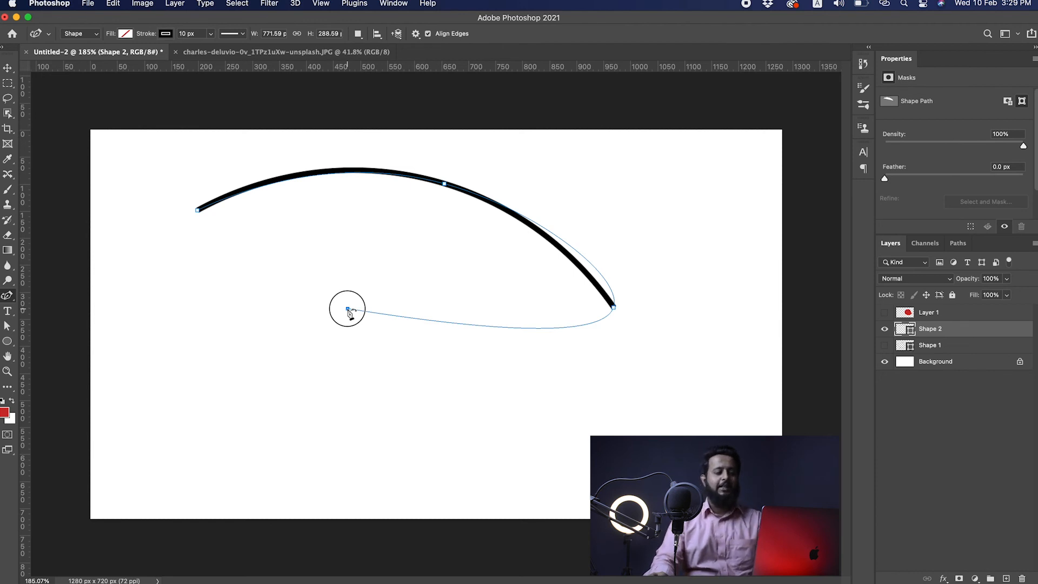
{"action": "left_click", "coordinate": [226, 405]}
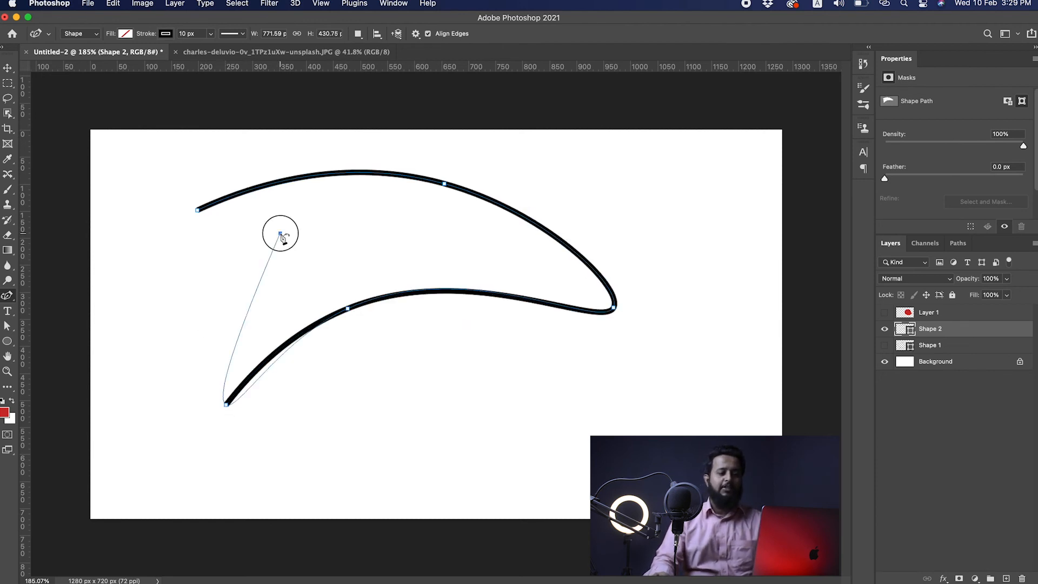
{"action": "left_click", "coordinate": [279, 234]}
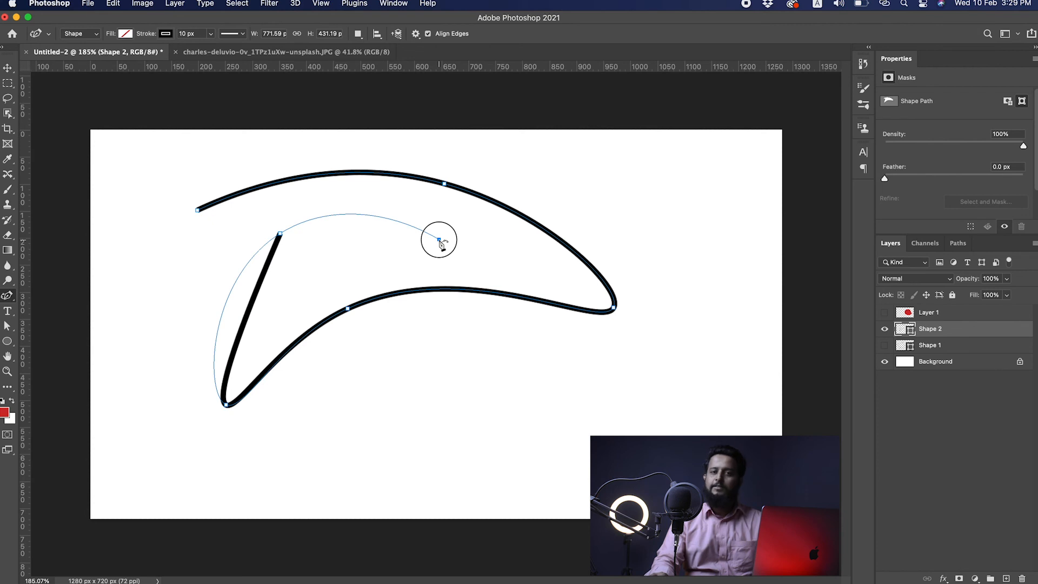
{"action": "left_click", "coordinate": [411, 406]}
{"action": "left_click", "coordinate": [581, 371]}
{"action": "left_click", "coordinate": [606, 210]}
{"action": "left_click", "coordinate": [473, 185]}
{"action": "left_click", "coordinate": [503, 279]}
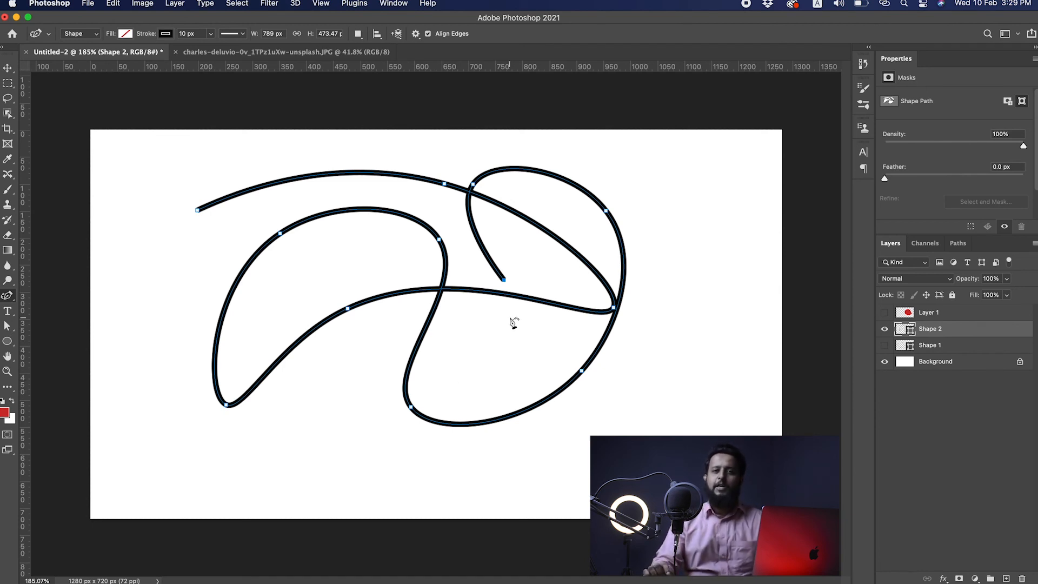
- Undo the latest anchor points of the looped curve until only its first four anchors remain
{"action": "key", "text": "super+z"}
{"action": "key", "text": "super+z"}
{"action": "key", "text": "super+z"}
{"action": "key", "text": "super+z"}
{"action": "key", "text": "super+z"}
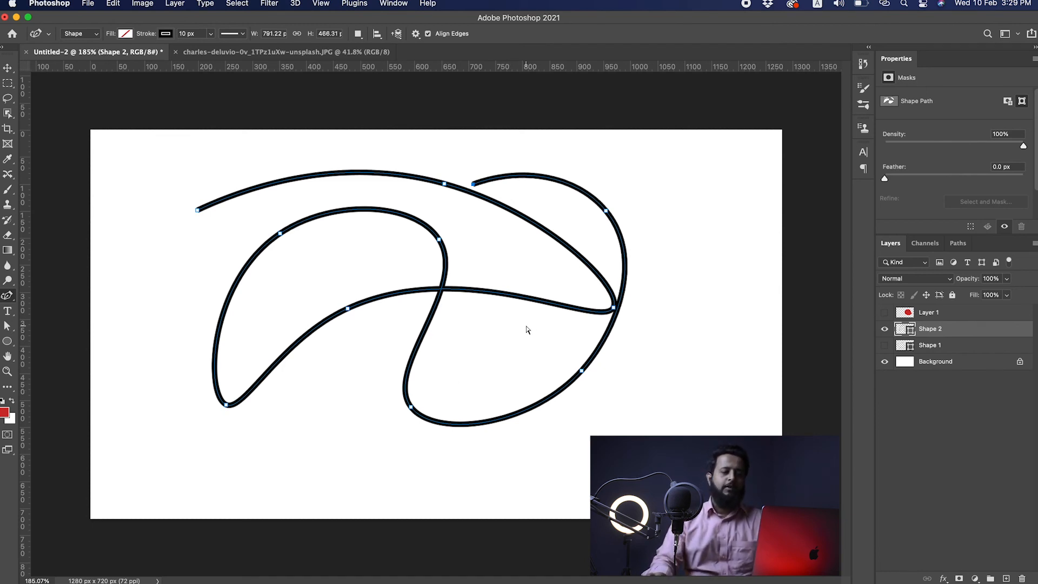
{"action": "key", "text": "super+z"}
{"action": "key", "text": "super+z"}
{"action": "key", "text": "super+z"}
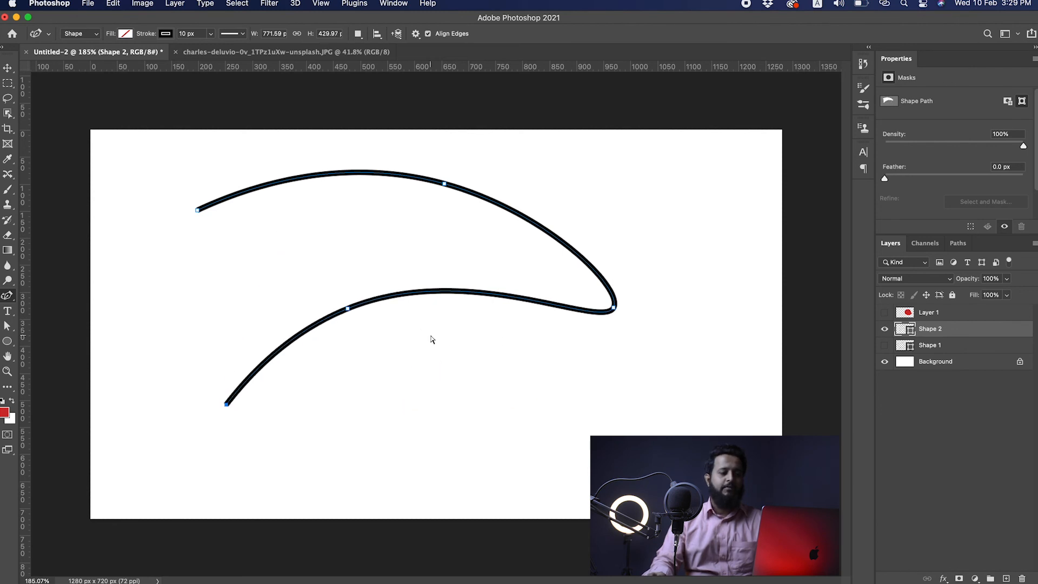
{"action": "left_click", "coordinate": [348, 309]}
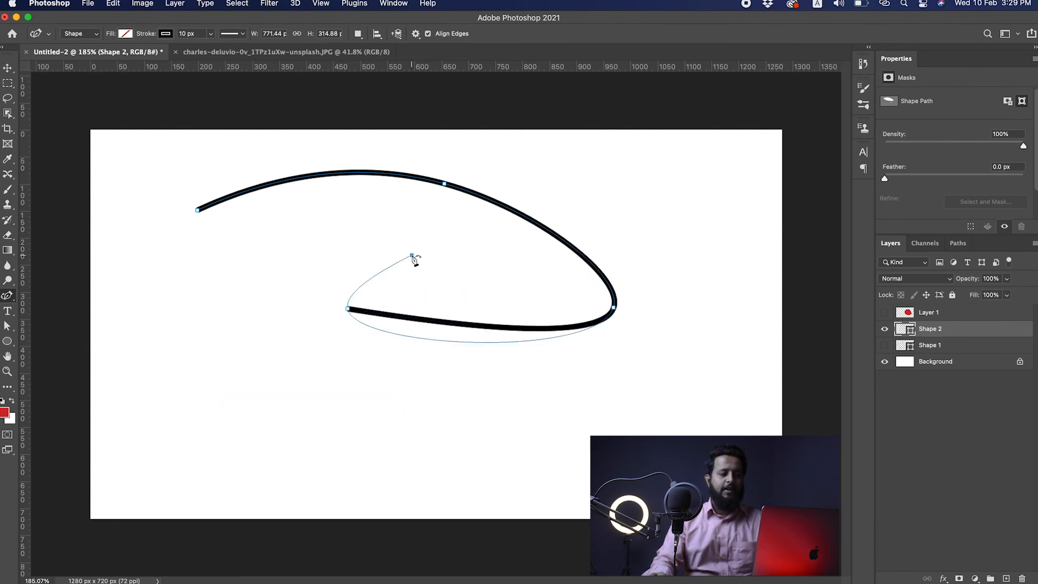
- Add two more anchor points inside the curve and convert the first of them into a corner point
{"action": "left_click", "coordinate": [412, 255]}
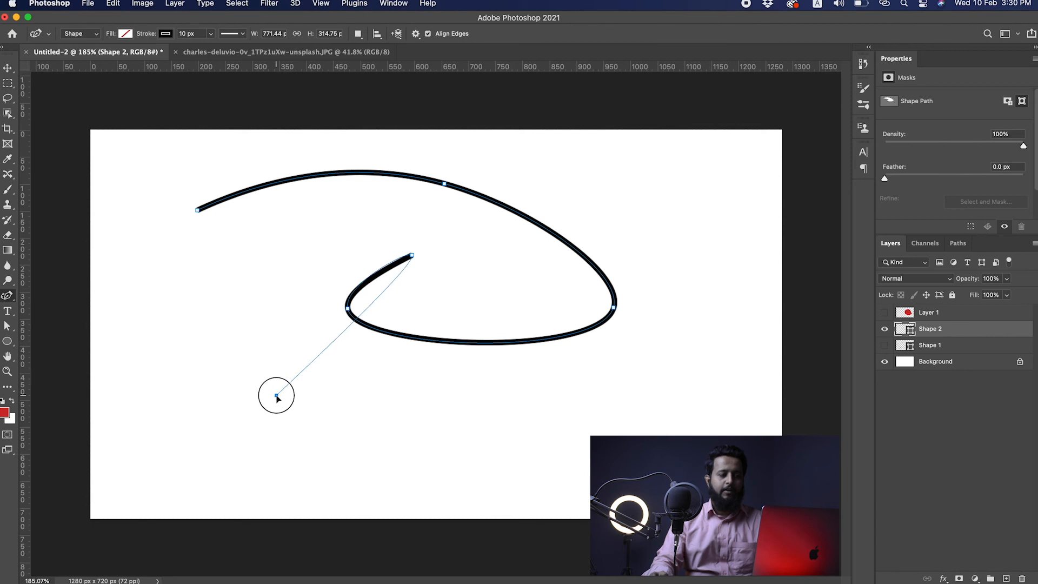
{"action": "left_click", "coordinate": [232, 261]}
{"action": "double_click", "coordinate": [413, 256]}
{"action": "key", "text": "super+z"}
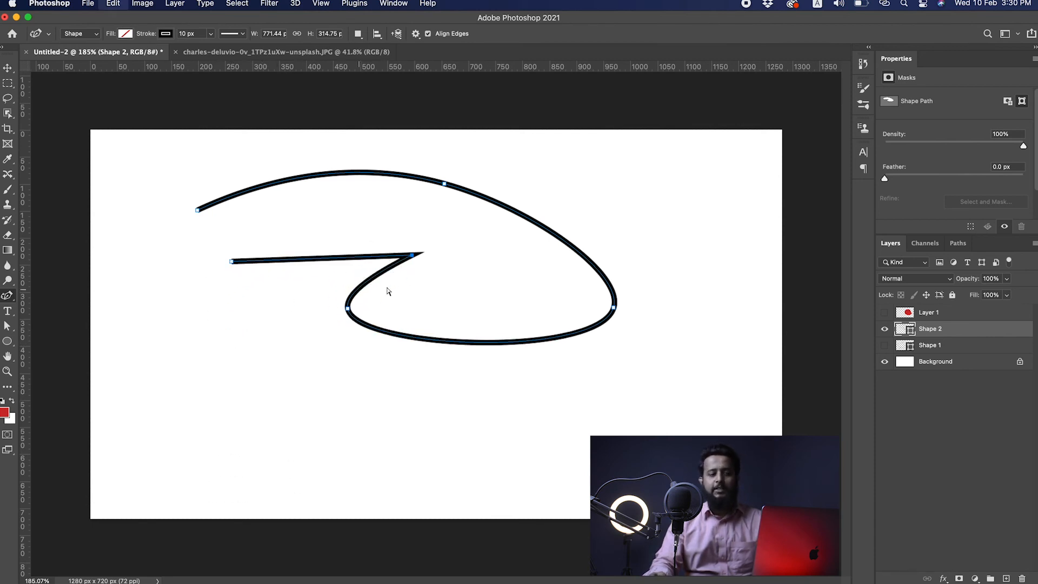
{"action": "key", "text": "super+z"}
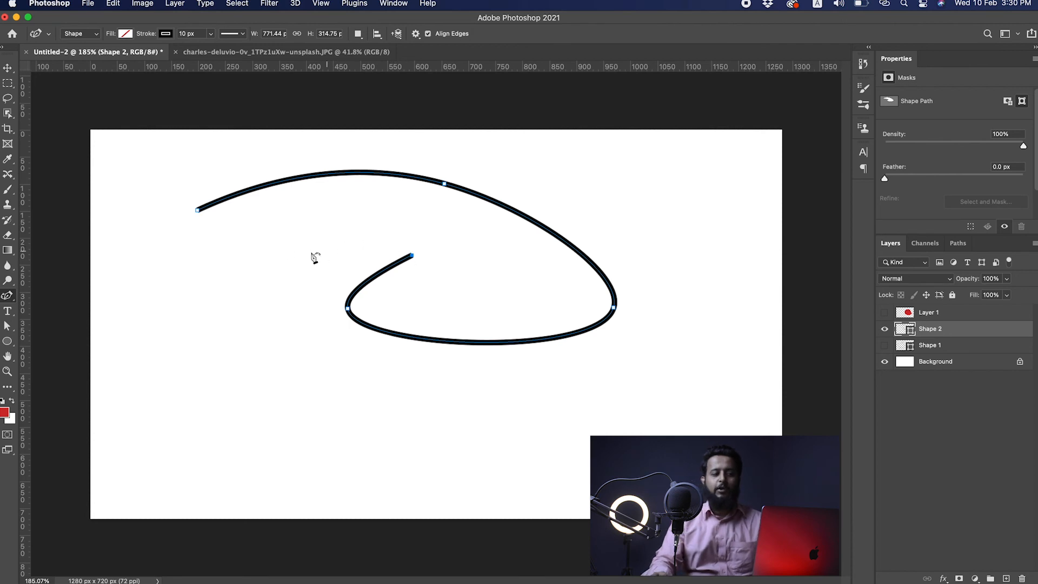
{"action": "left_click", "coordinate": [219, 245]}
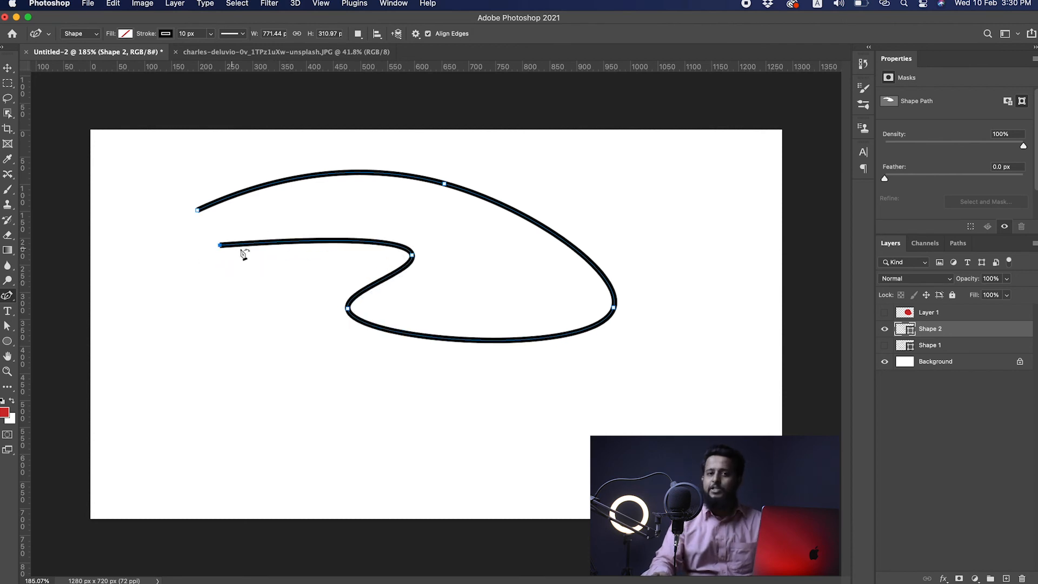
{"action": "double_click", "coordinate": [412, 255]}
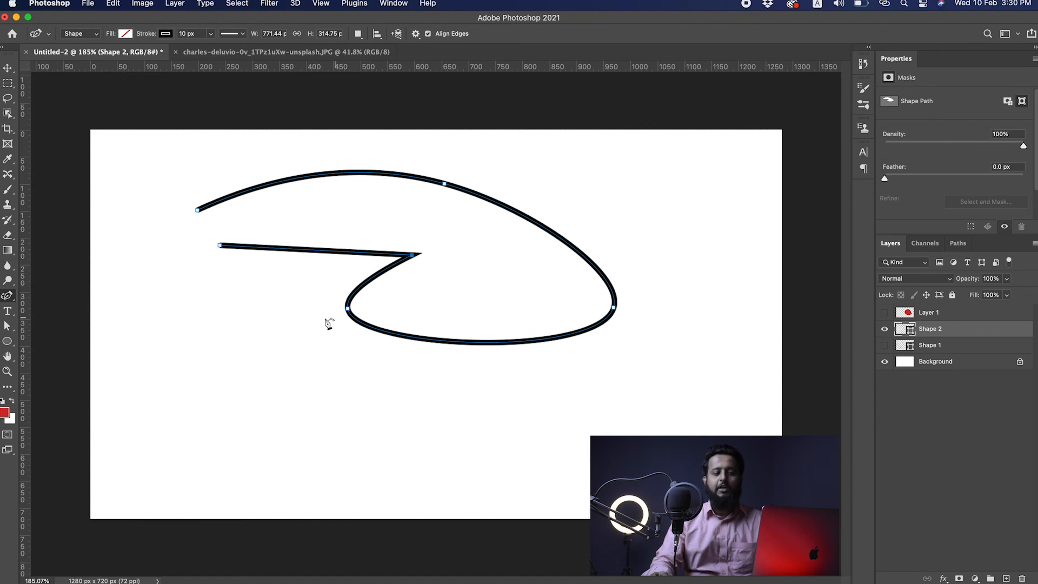
- Move the corner anchor down-left and its neighbouring anchor down with the Direct Selection tool, and delete the whole path
{"action": "key", "text": "a"}
{"action": "mouse_move", "coordinate": [411, 254]}
{"action": "left_mouse_down"}
{"action": "mouse_move", "coordinate": [273, 303]}
{"action": "mouse_move", "coordinate": [203, 367]}
{"action": "left_mouse_up"}
{"action": "left_click", "coordinate": [361, 296]}
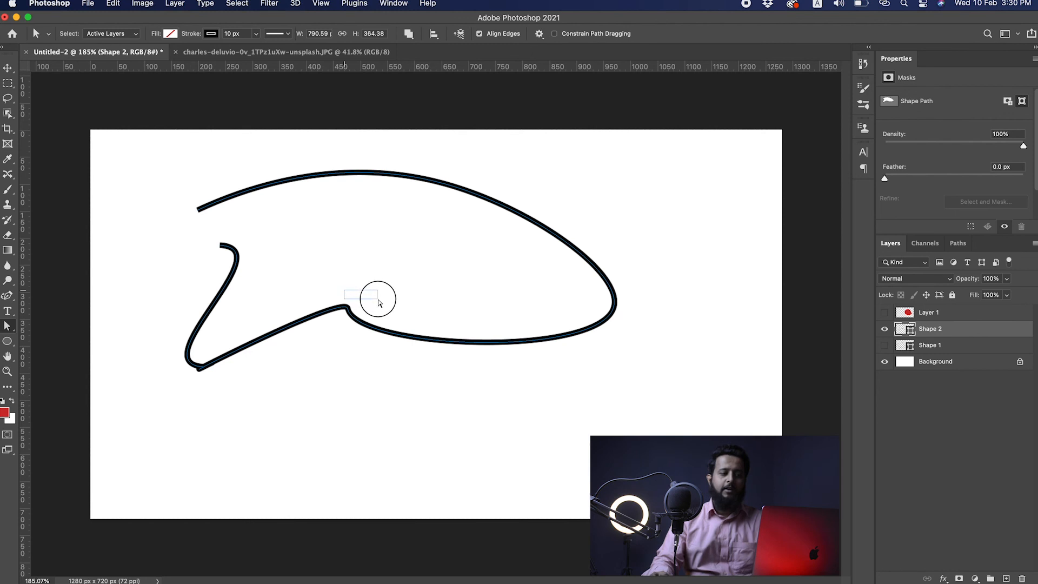
{"action": "left_click", "coordinate": [347, 307]}
{"action": "left_click_drag", "start_coordinate": [348, 307], "coordinate": [358, 382]}
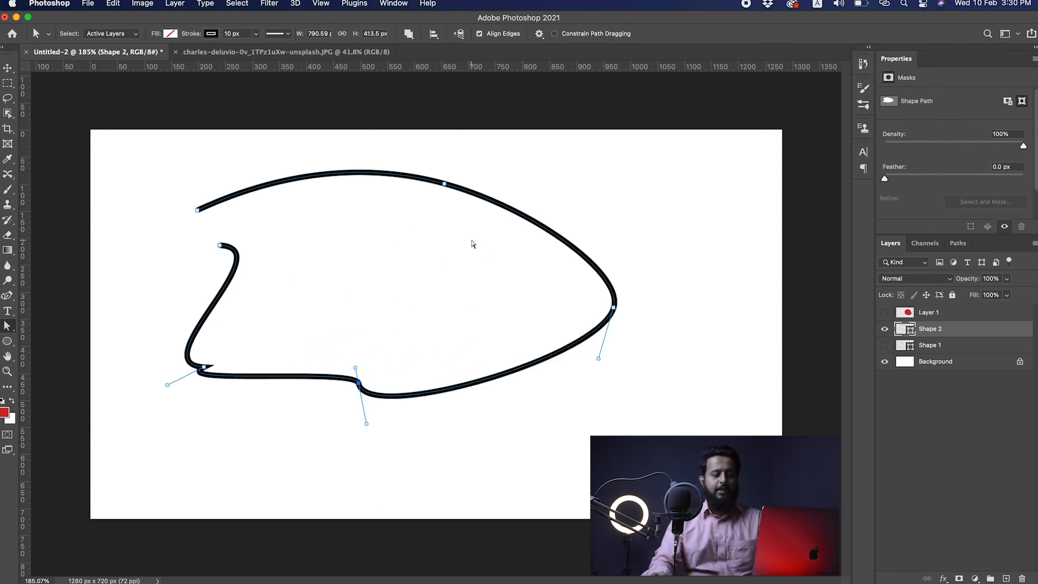
{"action": "key", "text": "Delete"}
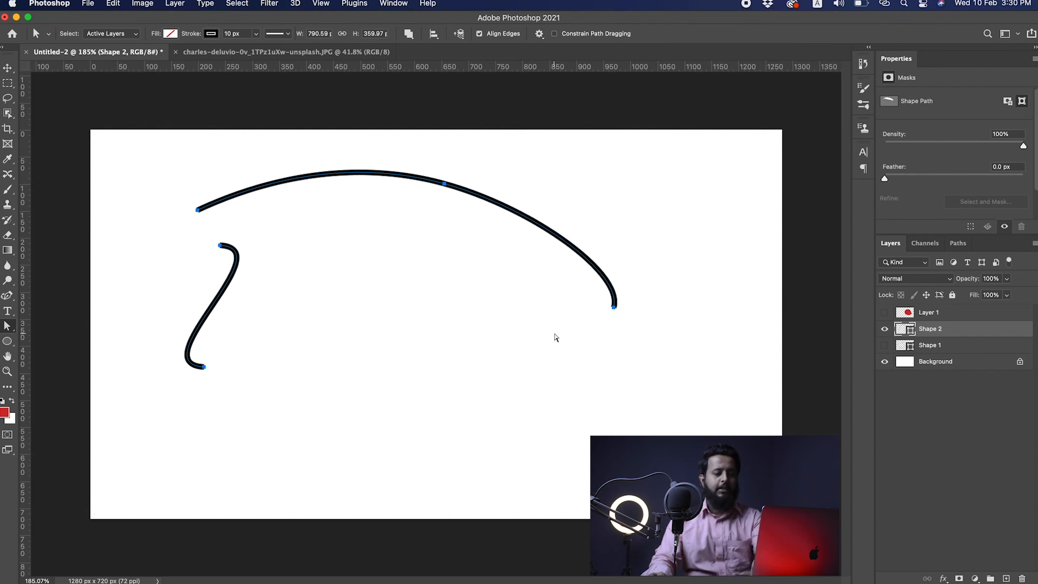
{"action": "key", "text": "Delete"}
- Draw a closed bean-like shape about 920 × 451 px with the Curvature Pen tool, using a dashed 10 px black stroke
{"action": "key", "text": "p"}
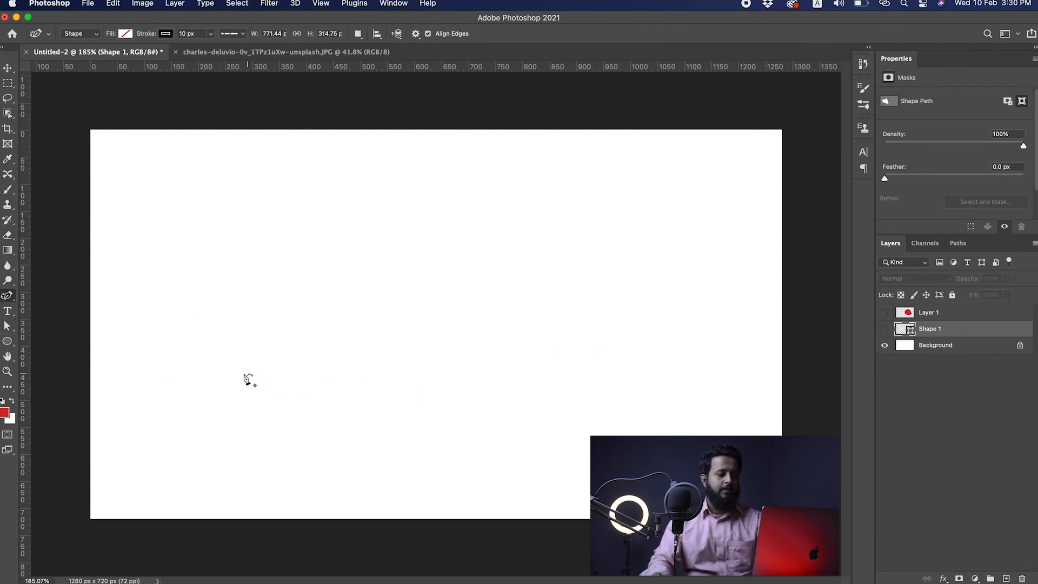
{"action": "left_click", "coordinate": [217, 366]}
{"action": "left_click", "coordinate": [373, 210]}
{"action": "left_click", "coordinate": [591, 238]}
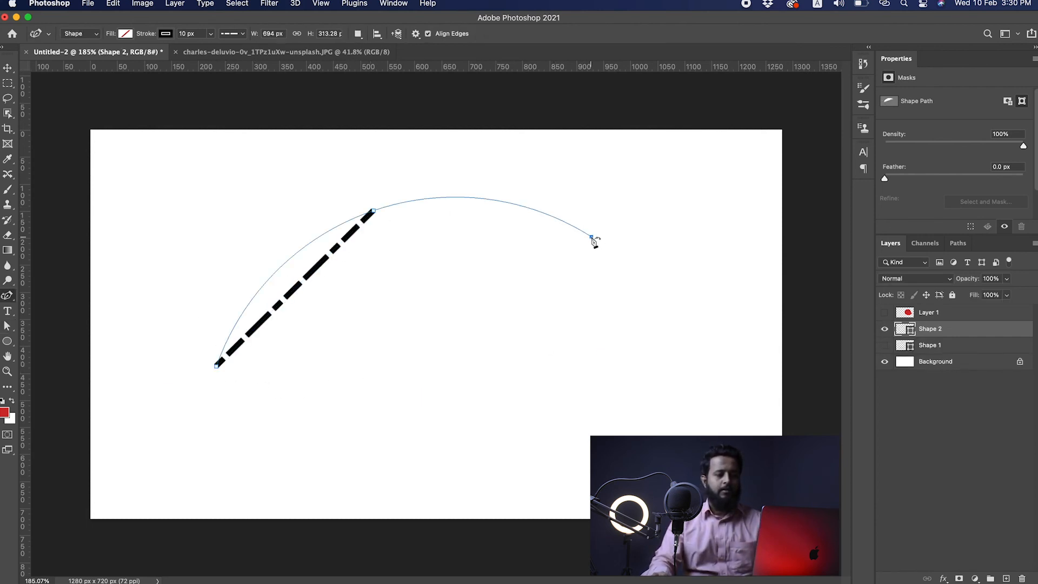
{"action": "left_click", "coordinate": [707, 309]}
{"action": "left_click", "coordinate": [627, 465]}
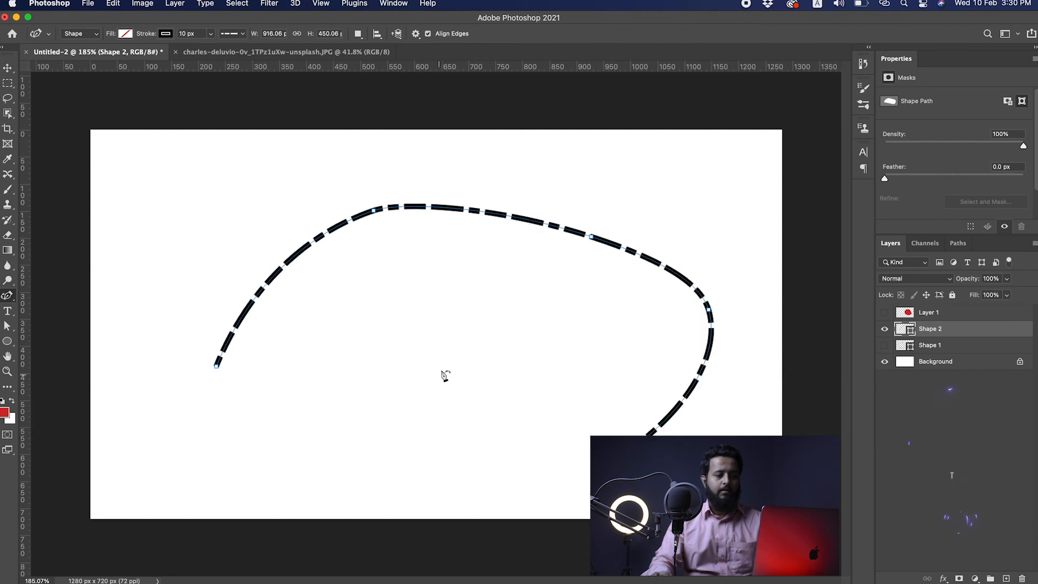
{"action": "left_click", "coordinate": [442, 351]}
{"action": "left_click", "coordinate": [295, 441]}
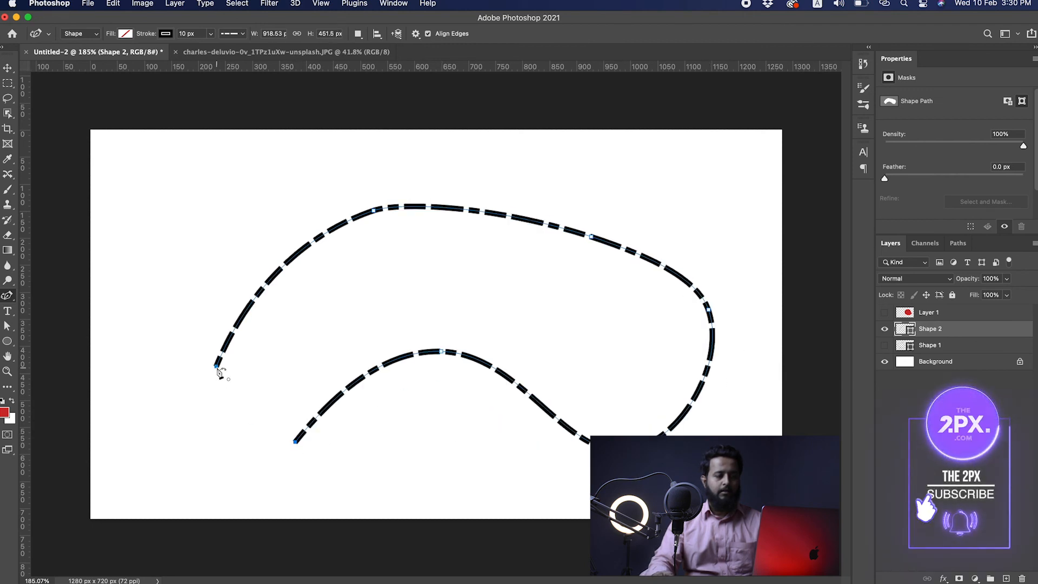
{"action": "left_click", "coordinate": [216, 366]}
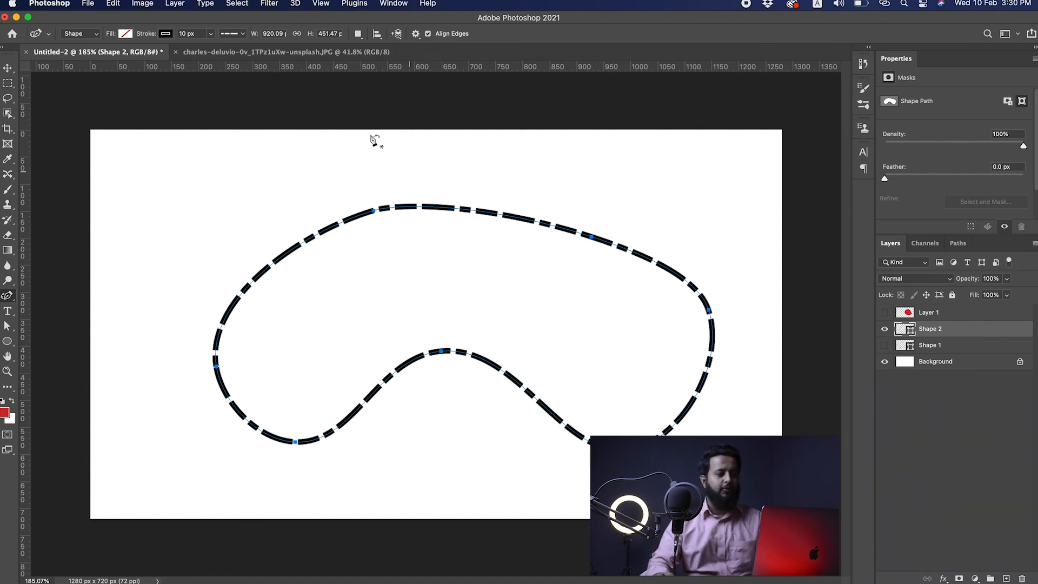
- Fill the closed curved shape with orange and remove its stroke
{"action": "left_click", "coordinate": [127, 34]}
{"action": "left_click", "coordinate": [93, 96]}
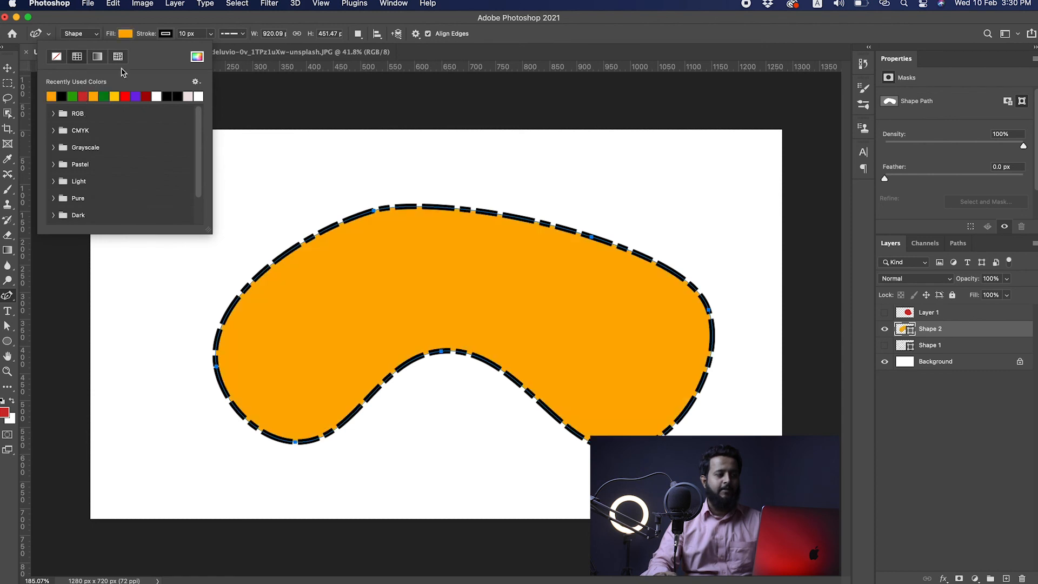
{"action": "left_click", "coordinate": [166, 34]}
{"action": "left_click", "coordinate": [166, 33]}
{"action": "left_click", "coordinate": [96, 57]}
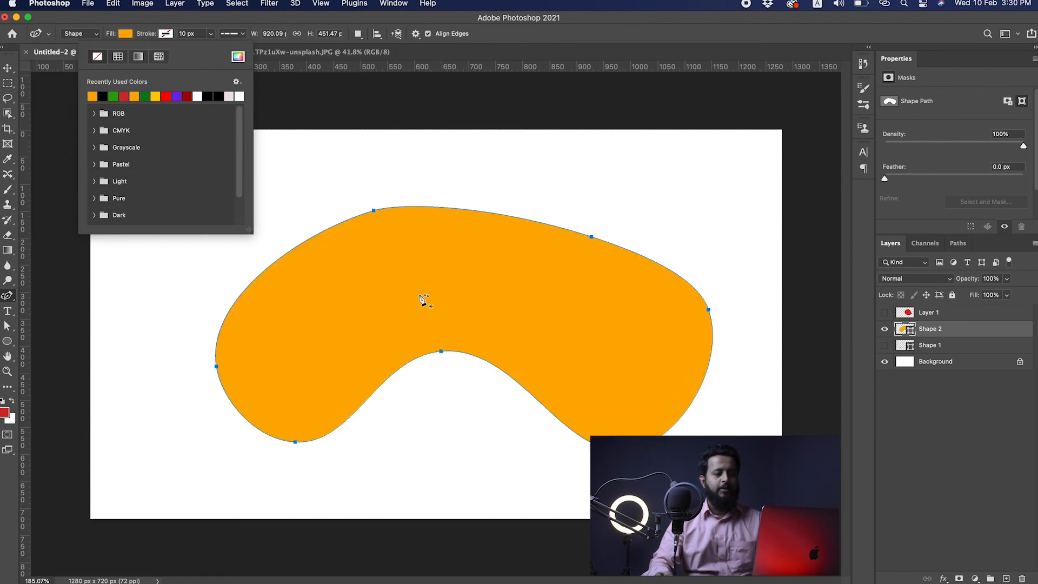
- Move the orange shape slightly up and to the left, and delete it
{"action": "key", "text": "v"}
{"action": "left_click_drag", "start_coordinate": [440, 297], "coordinate": [420, 265]}
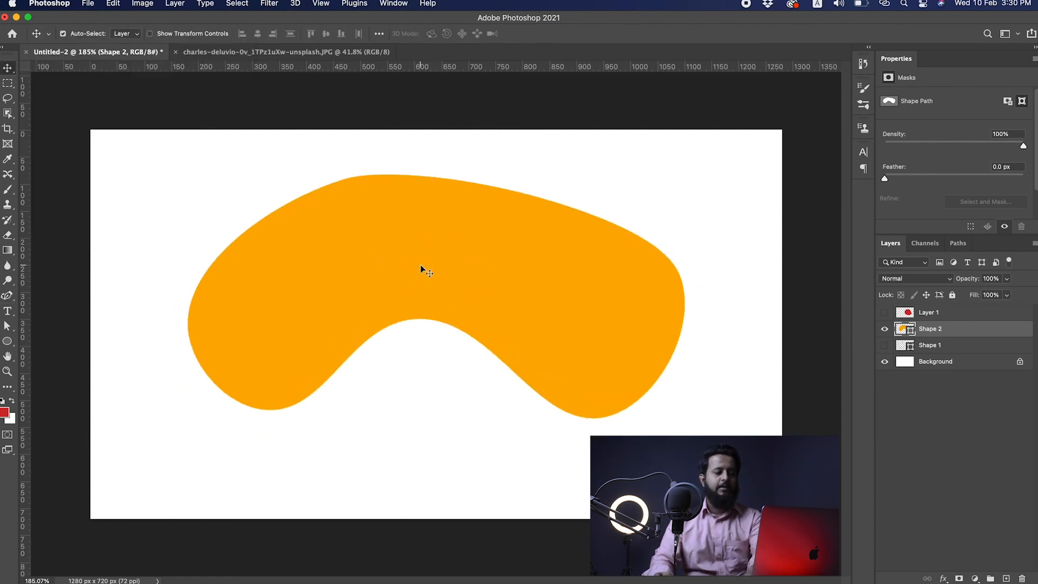
{"action": "key", "text": "Delete"}
- Set the shape stroke type to a solid line and dismiss the ellipse creation dialog
{"action": "key", "text": "u"}
{"action": "left_click", "coordinate": [166, 34]}
{"action": "left_click", "coordinate": [165, 33]}
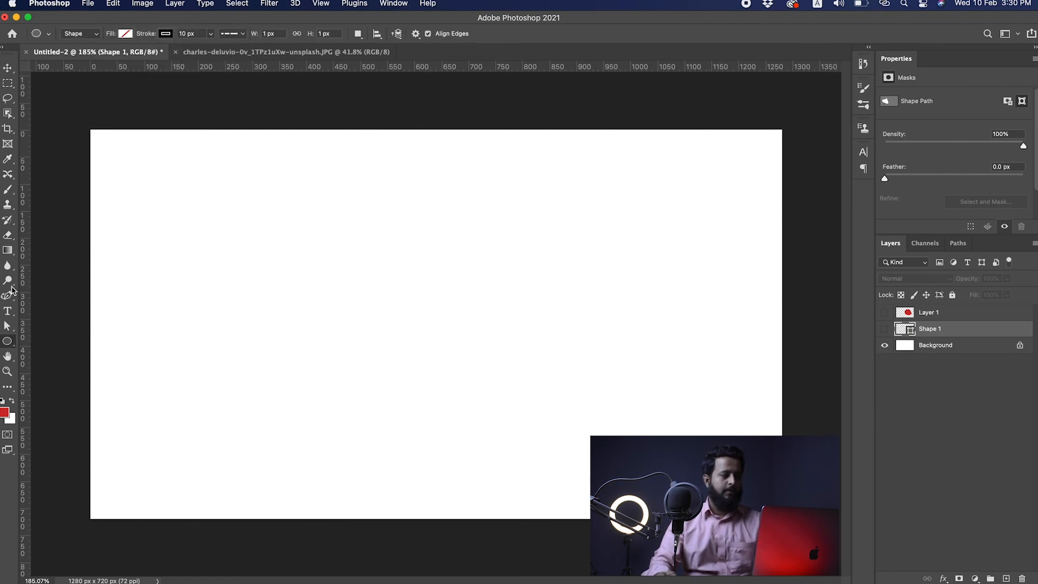
{"action": "left_click", "coordinate": [232, 33]}
{"action": "left_click", "coordinate": [217, 72]}
{"action": "left_click", "coordinate": [204, 265]}
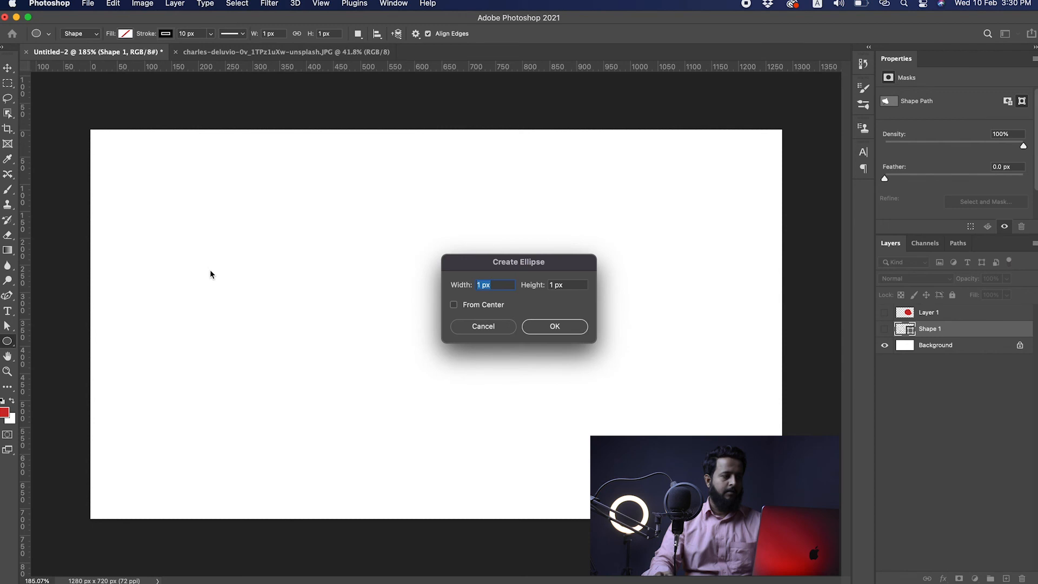
{"action": "left_click", "coordinate": [481, 324]}
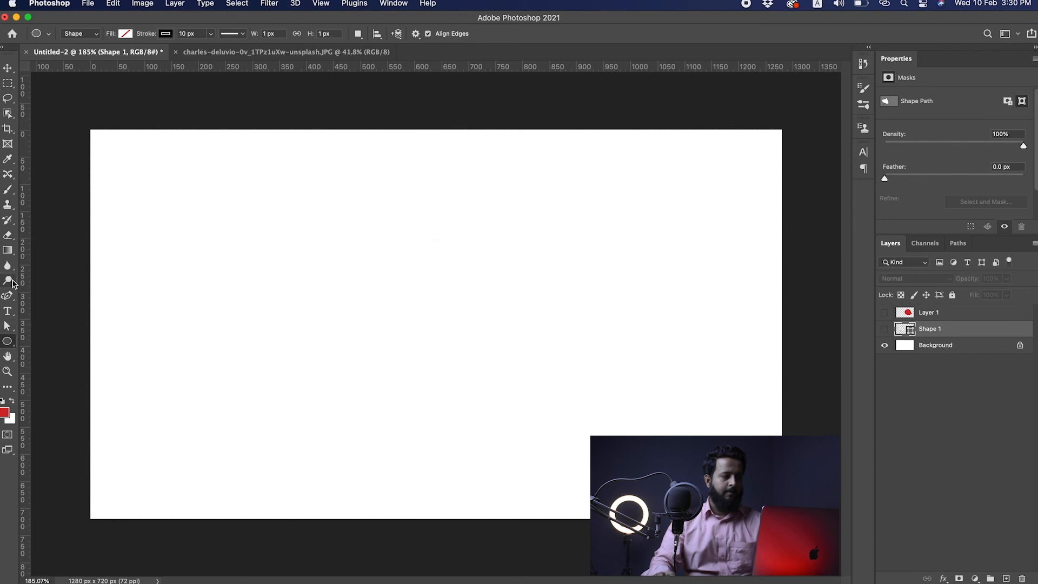
- Activate the Delete Anchor Point tool and show the hidden Shape 1 layer with the leaf
{"action": "left_click", "coordinate": [8, 296]}
{"action": "right_click", "coordinate": [8, 296]}
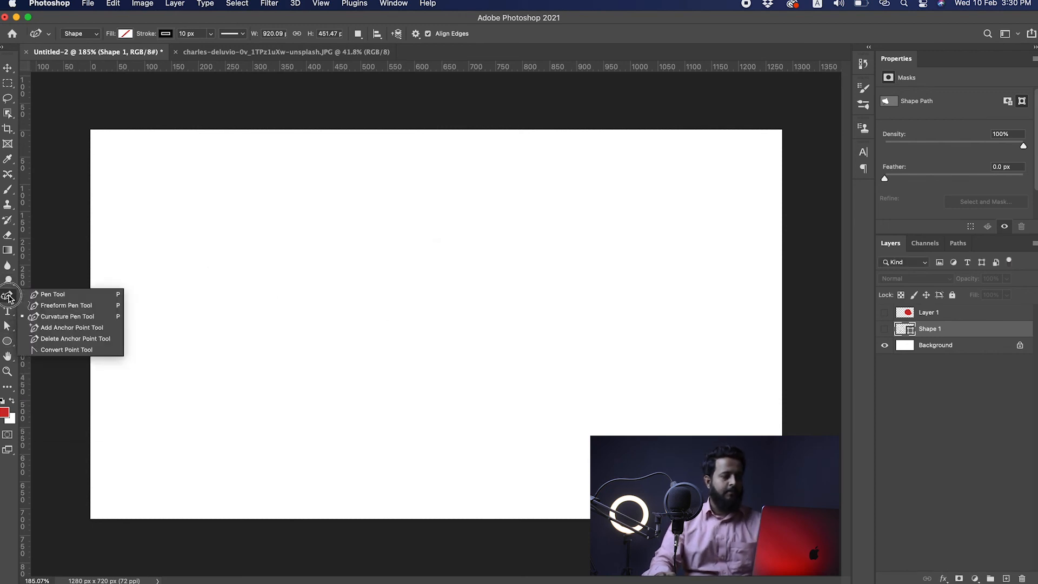
{"action": "left_click", "coordinate": [56, 340]}
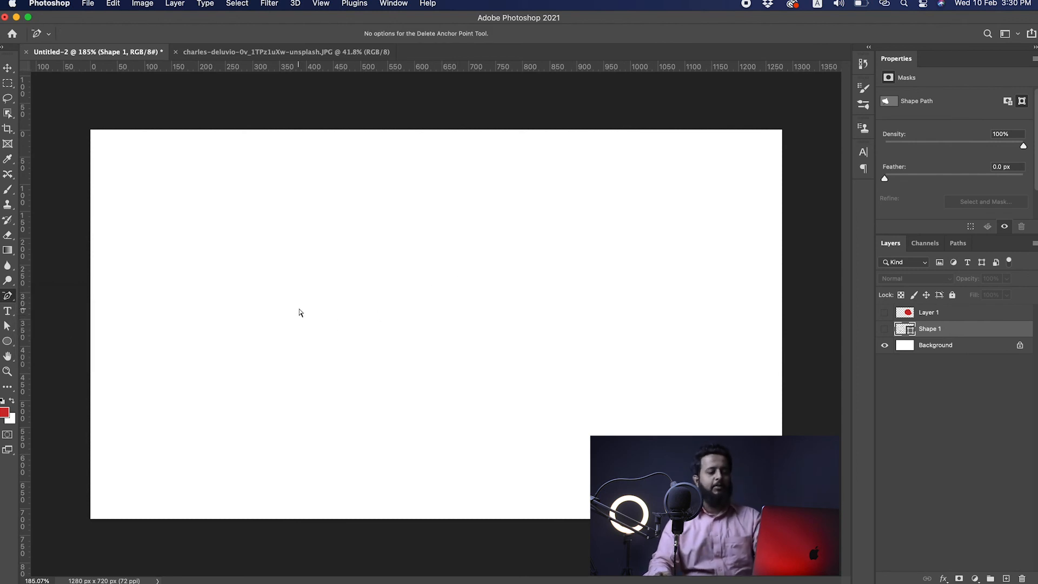
{"action": "left_click", "coordinate": [884, 329]}
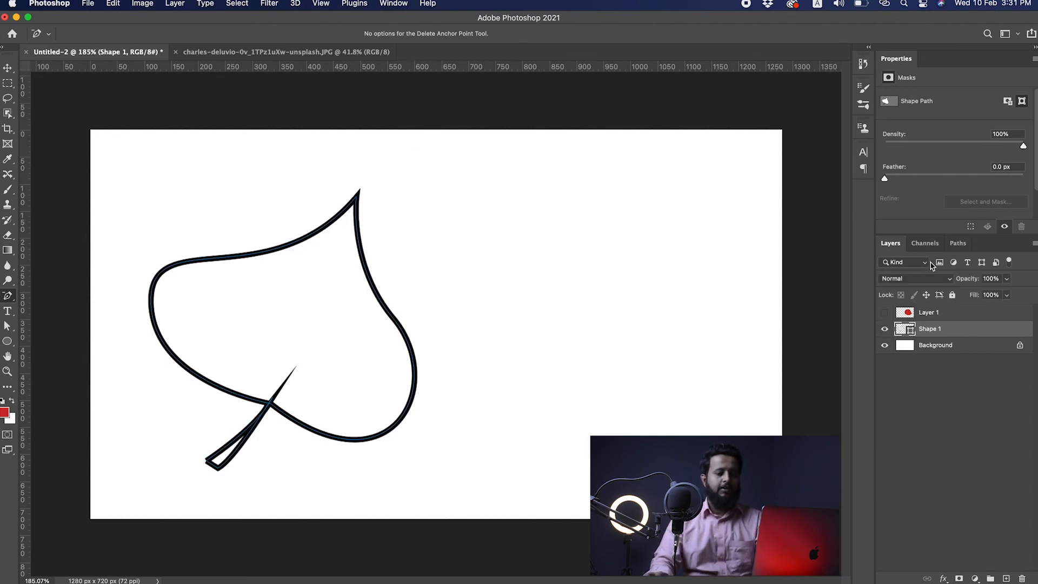
- Fill the leaf shape with red and remove its stroke
{"action": "key", "text": "u"}
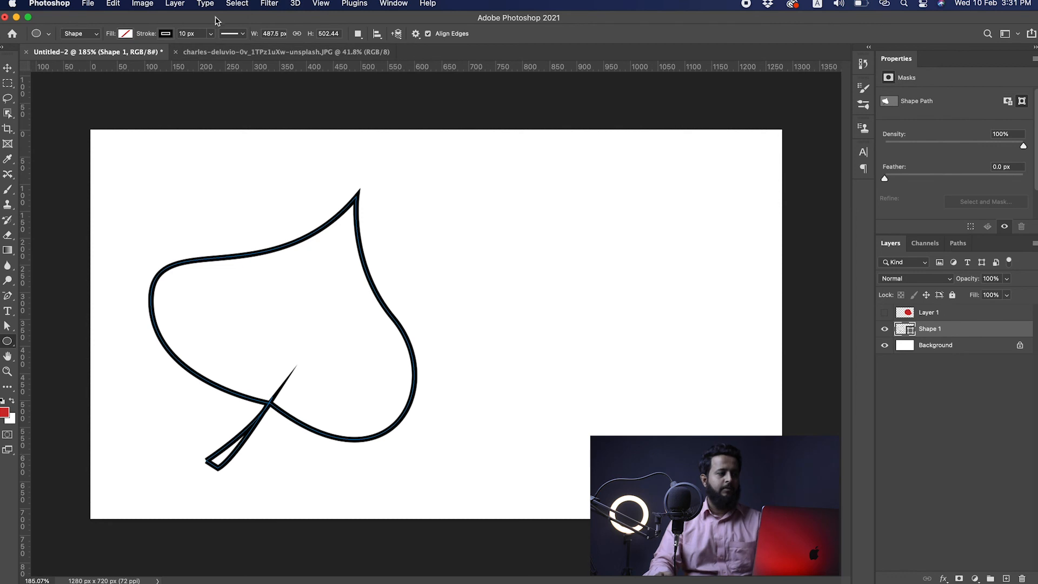
{"action": "left_click", "coordinate": [125, 34]}
{"action": "left_click", "coordinate": [123, 95]}
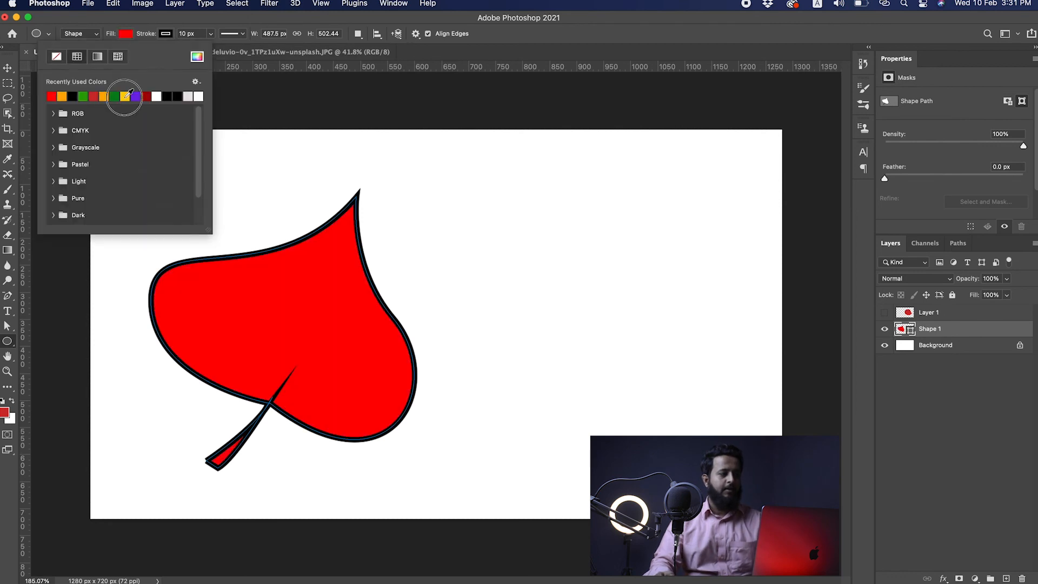
{"action": "left_click", "coordinate": [98, 57]}
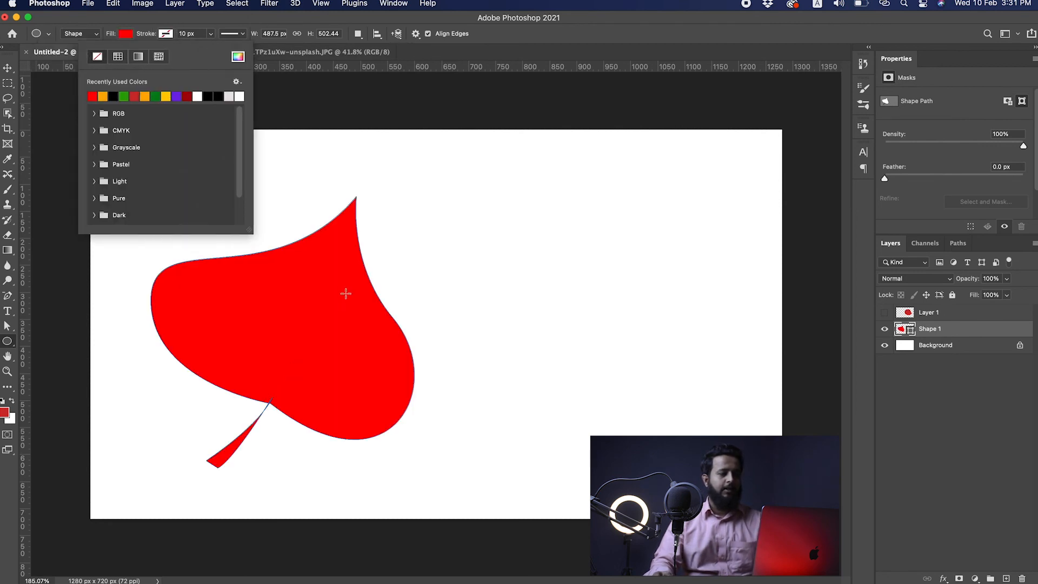
{"action": "left_click", "coordinate": [165, 35]}
- Add an anchor point midway along the leaf's upper edge with the Add Anchor Point tool and raise it to reshape the curve
{"action": "left_click_drag", "start_coordinate": [281, 264], "coordinate": [316, 260]}
{"action": "left_click_drag", "start_coordinate": [313, 259], "coordinate": [436, 302]}
{"action": "key", "text": "a"}
{"action": "left_click", "coordinate": [394, 264]}
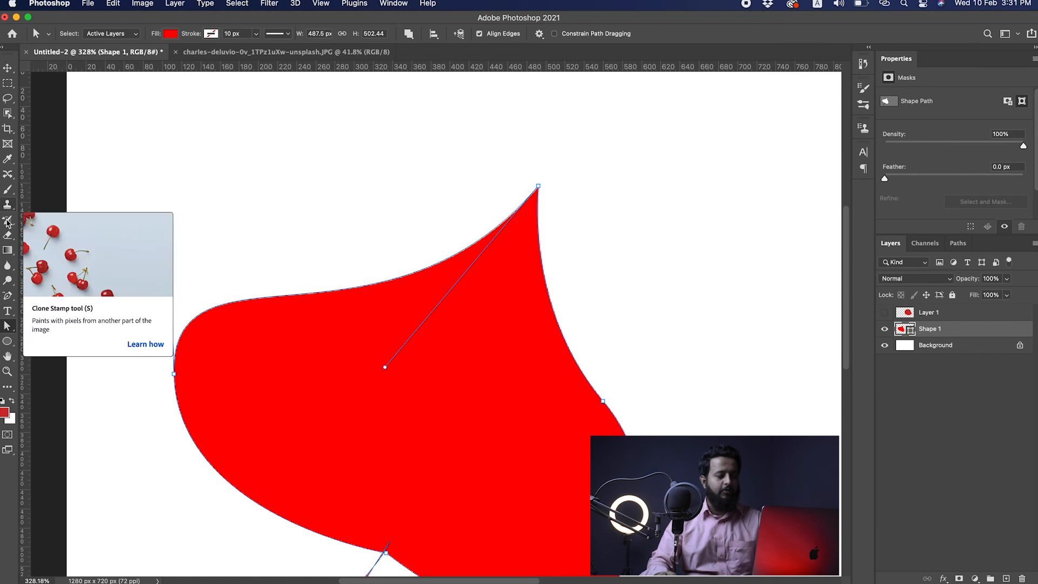
{"action": "left_click", "coordinate": [7, 295]}
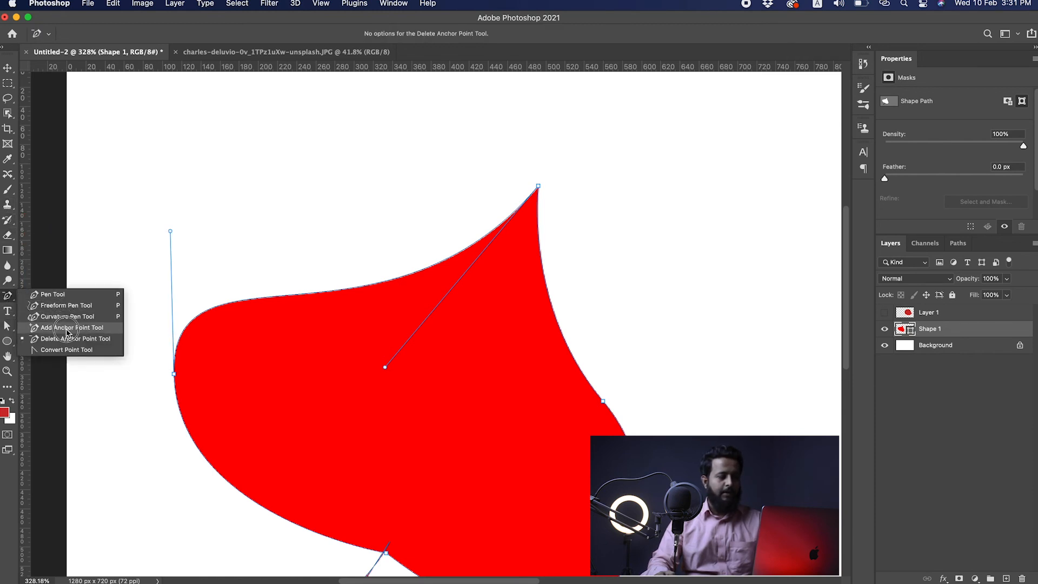
{"action": "left_click", "coordinate": [67, 328]}
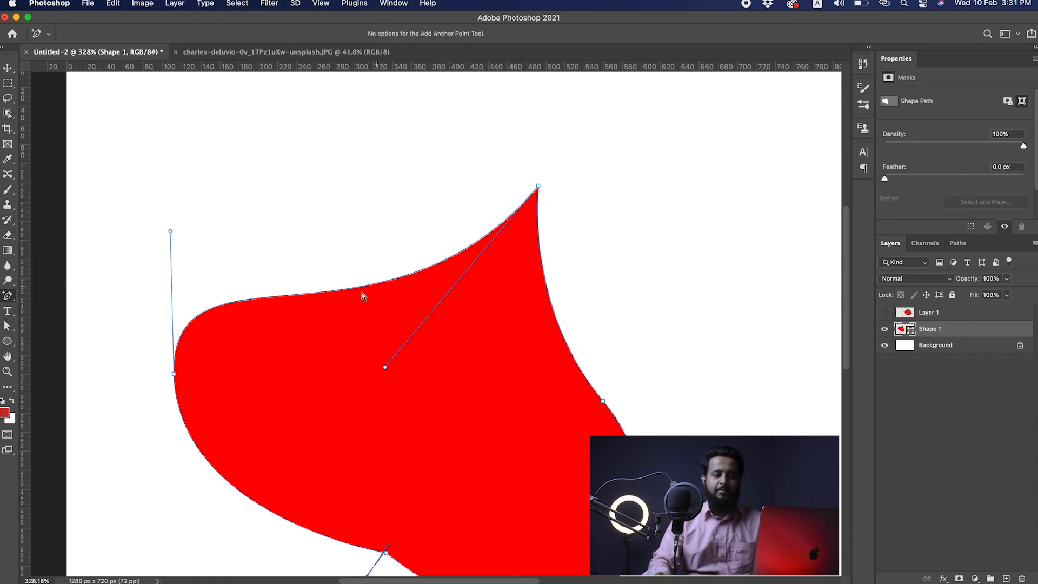
{"action": "left_click_drag", "start_coordinate": [357, 270], "coordinate": [416, 278]}
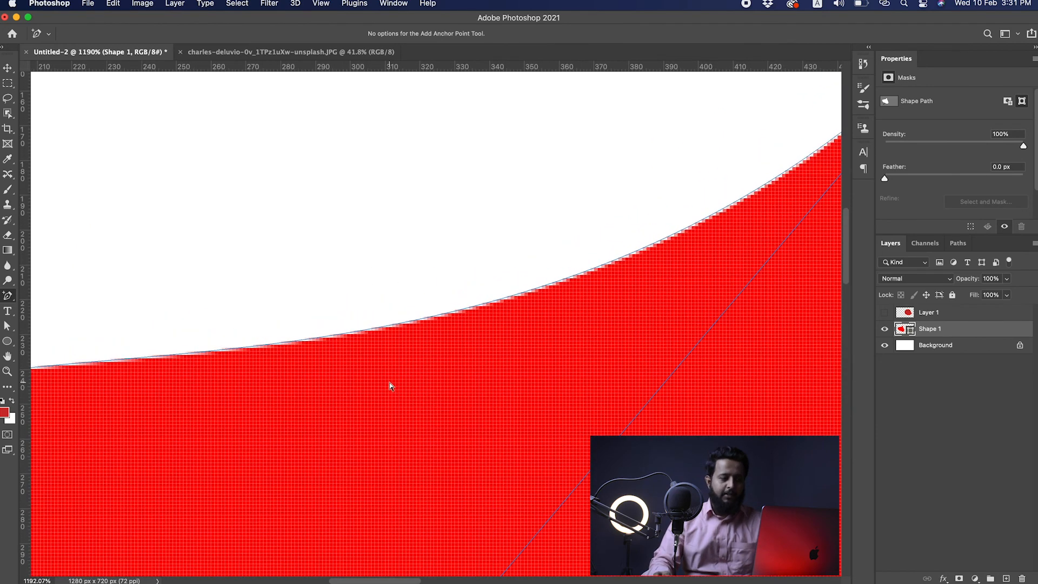
{"action": "left_click", "coordinate": [383, 328]}
{"action": "left_click_drag", "start_coordinate": [395, 327], "coordinate": [384, 271]}
{"action": "key", "text": "a"}
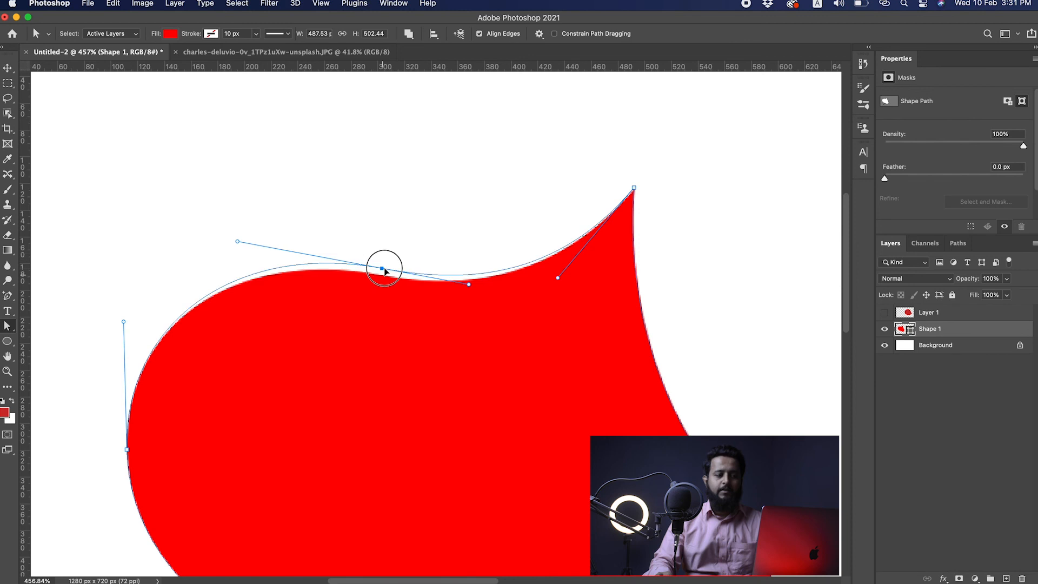
- Remove the added anchor point from the leaf's upper edge with the Delete Anchor Point tool, and undo the removal
{"action": "left_click_drag", "start_coordinate": [7, 296], "coordinate": [78, 343]}
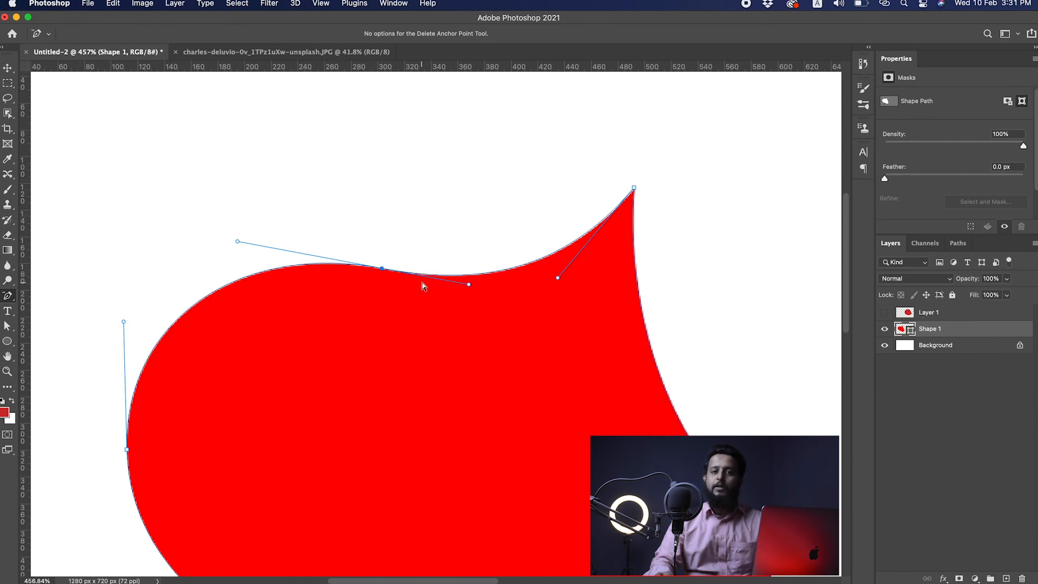
{"action": "left_click", "coordinate": [382, 269]}
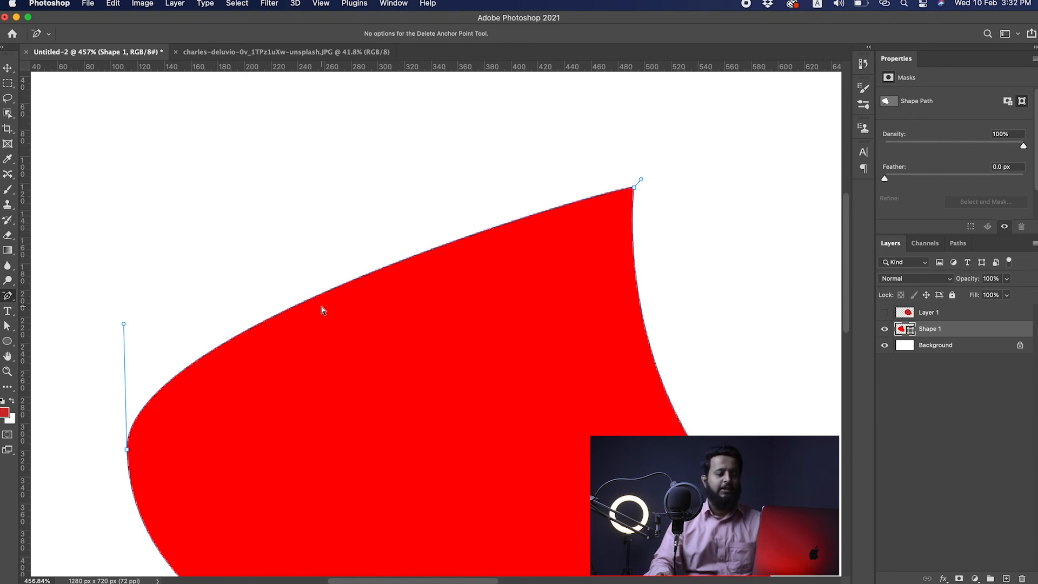
{"action": "key", "text": "super+z"}
- Add another anchor point with the Pen tool on the leaf's upper edge, between the raised anchor and the tip
{"action": "left_click_drag", "start_coordinate": [8, 295], "coordinate": [45, 293]}
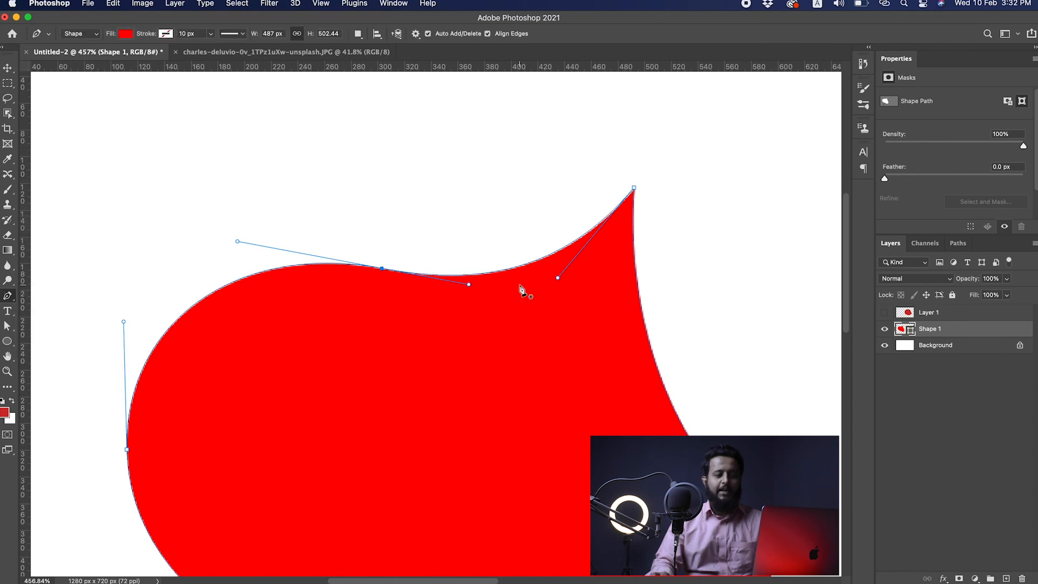
{"action": "scroll", "coordinate": [484, 275], "scroll_direction": "up", "scroll_amount": 5}
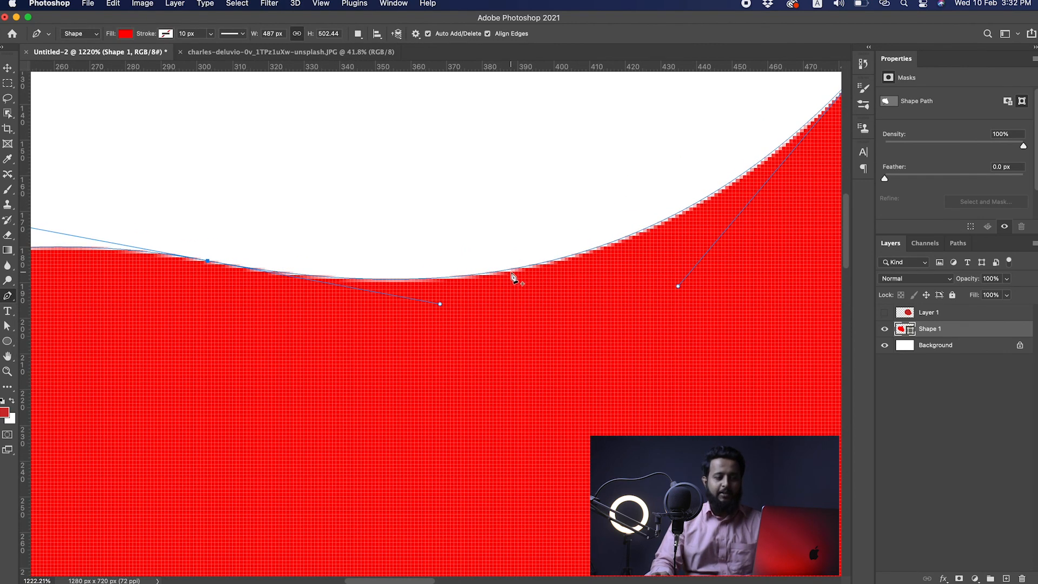
{"action": "left_click", "coordinate": [512, 270]}
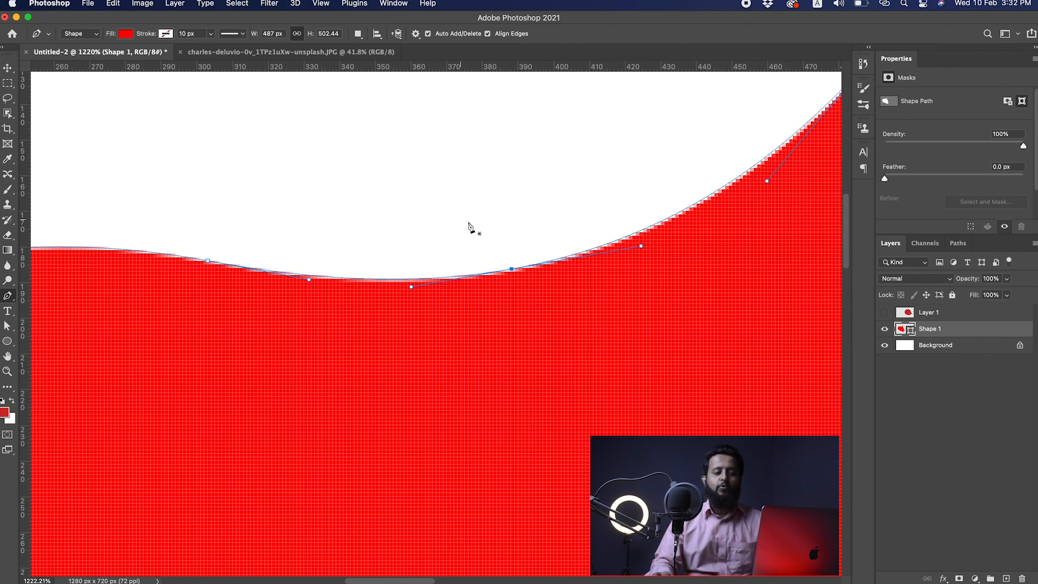
- Try to delete the anchor point on the leaf's far left edge with the Pen tool, and undo it
{"action": "left_click_drag", "start_coordinate": [274, 234], "coordinate": [511, 210]}
{"action": "left_click_drag", "start_coordinate": [419, 261], "coordinate": [384, 351]}
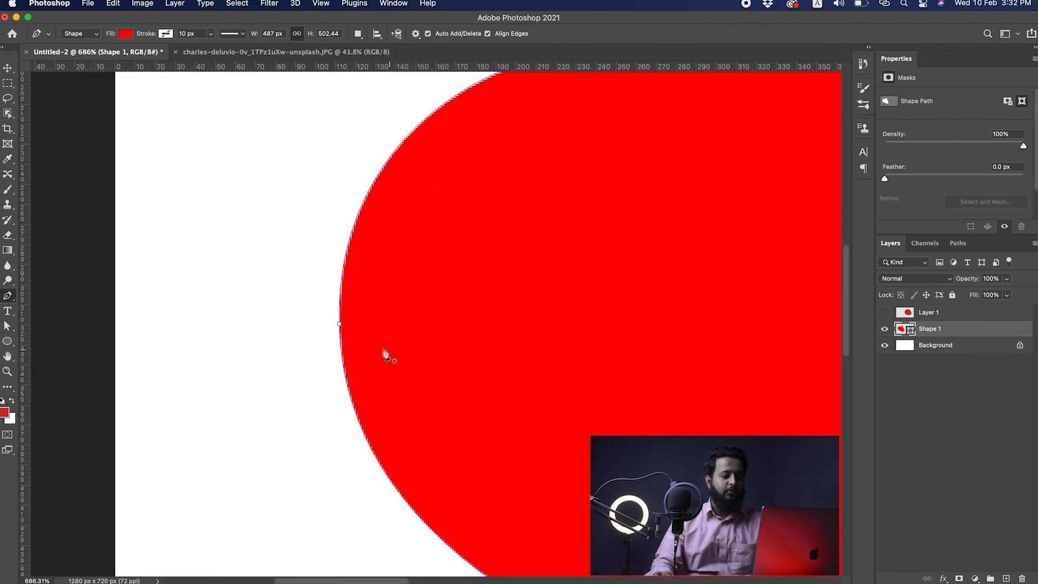
{"action": "left_click", "coordinate": [340, 323]}
{"action": "left_click_drag", "start_coordinate": [568, 299], "coordinate": [513, 302]}
{"action": "key", "text": "super+z"}
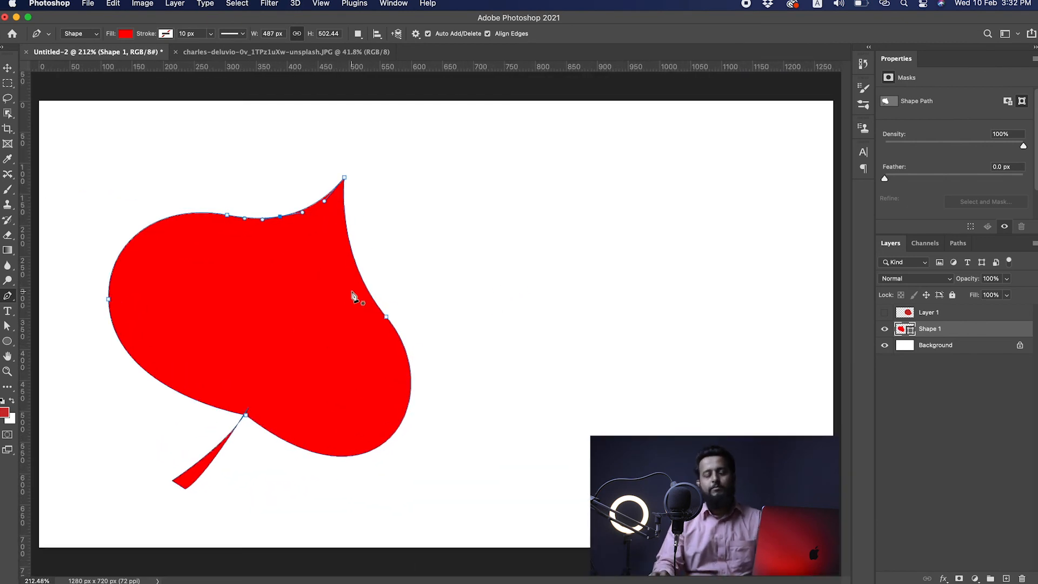
- Bend the direction handle nearest the leaf tip upward independently with the Convert Point tool, and undo the change
{"action": "left_click_drag", "start_coordinate": [245, 192], "coordinate": [280, 199]}
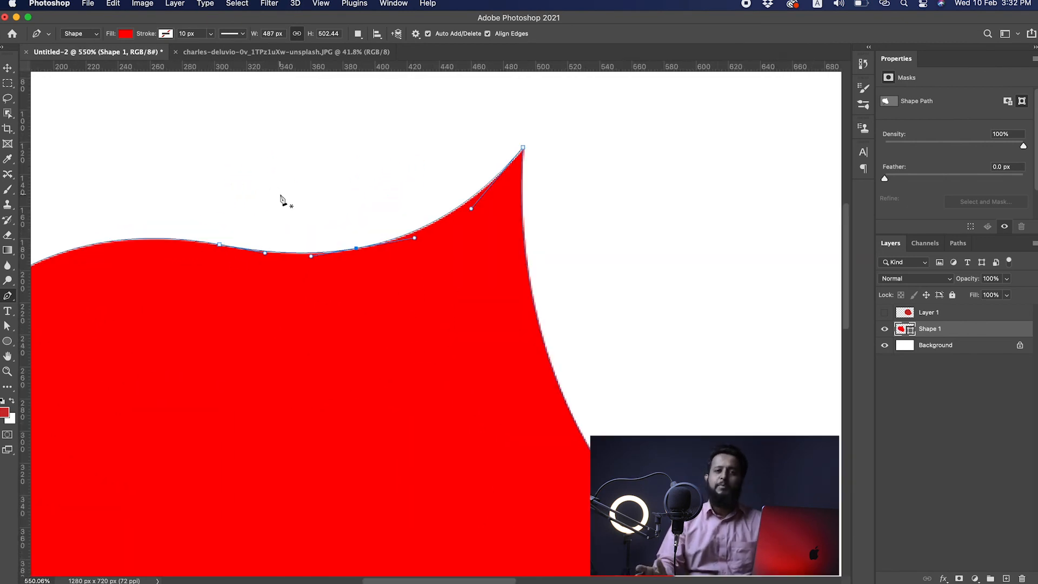
{"action": "left_click_drag", "start_coordinate": [311, 231], "coordinate": [456, 203]}
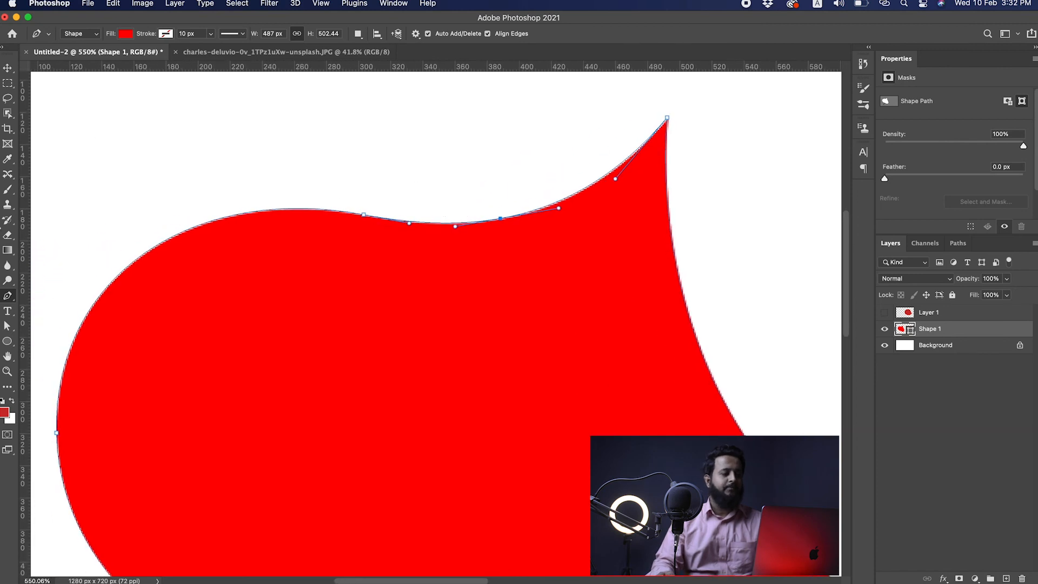
{"action": "left_click_drag", "start_coordinate": [14, 297], "coordinate": [87, 352]}
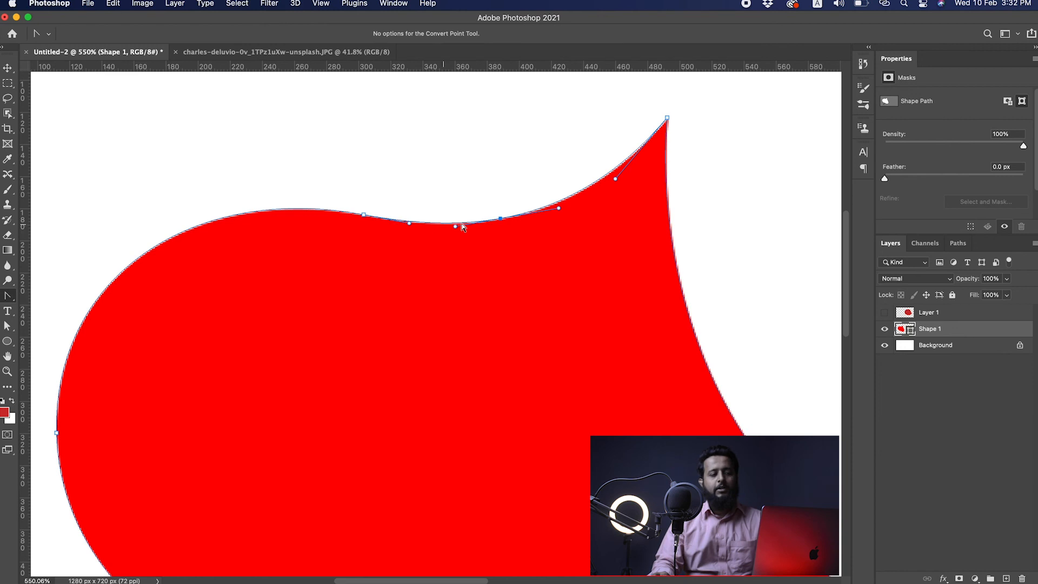
{"action": "scroll", "coordinate": [501, 222], "scroll_direction": "down", "scroll_amount": 5}
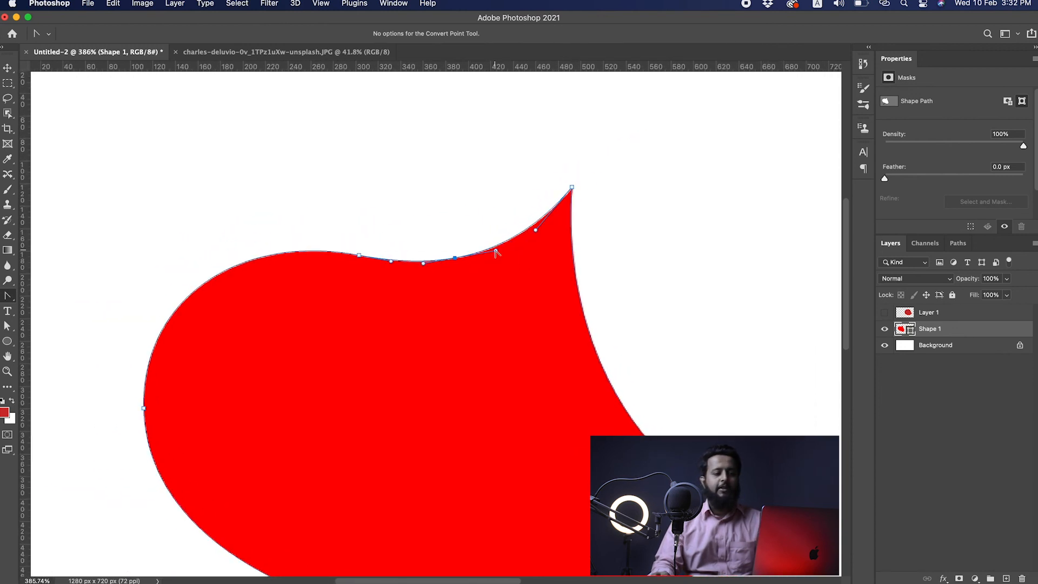
{"action": "left_click_drag", "start_coordinate": [496, 298], "coordinate": [505, 201]}
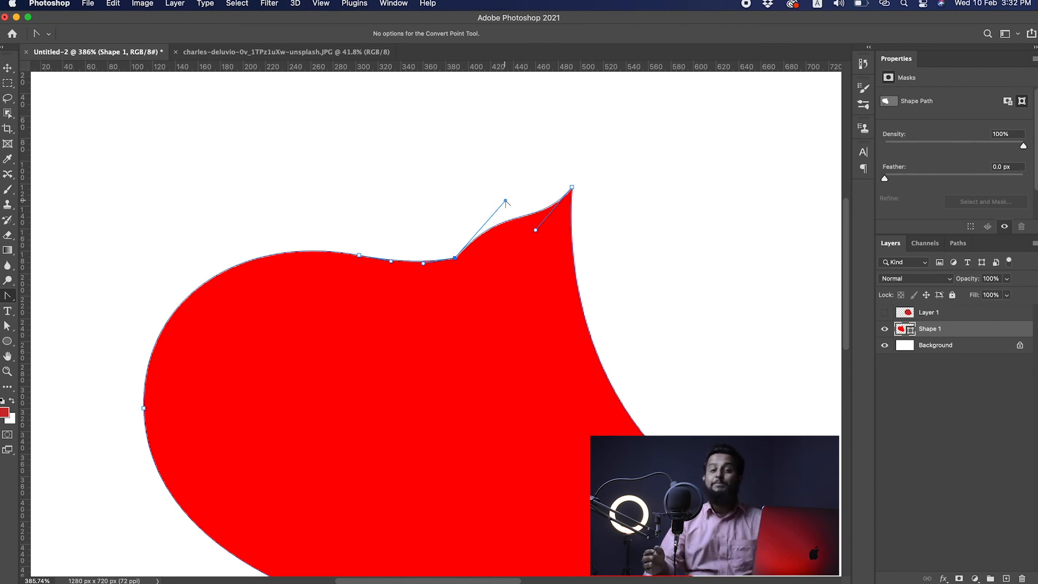
{"action": "key", "text": "super+z"}
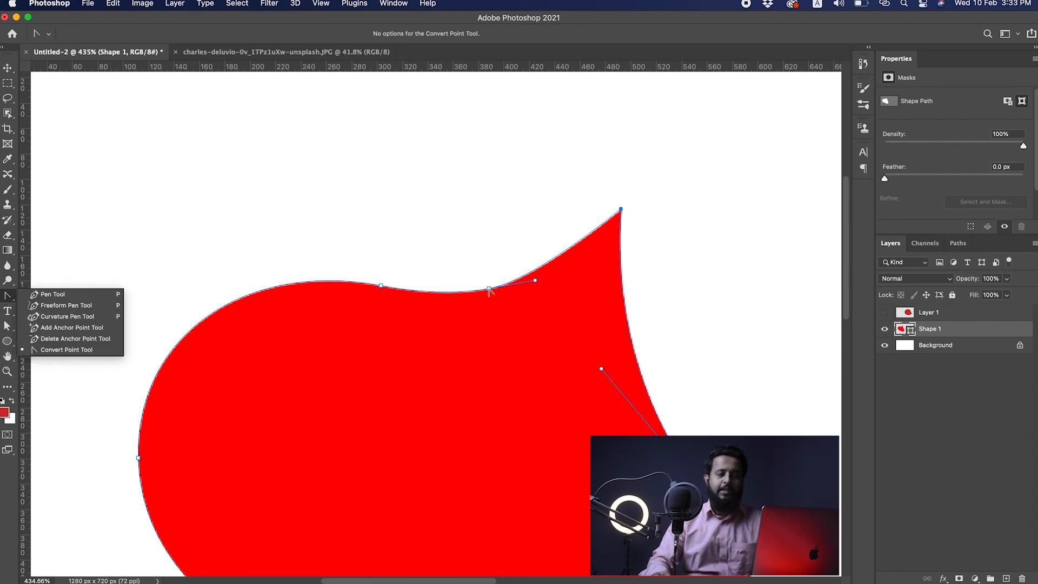
- Convert the upper-edge anchor point nearest the leaf tip into a corner point, and switch to the Move tool
{"action": "left_click", "coordinate": [489, 289]}
{"action": "left_click", "coordinate": [489, 289]}
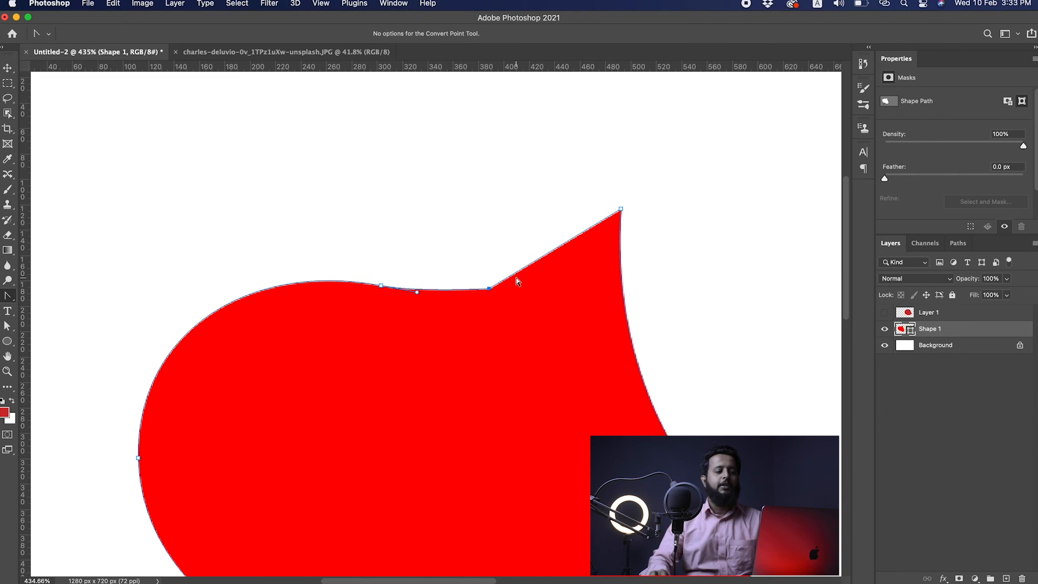
{"action": "left_click_drag", "start_coordinate": [518, 282], "coordinate": [423, 308]}
{"action": "key", "text": "v"}
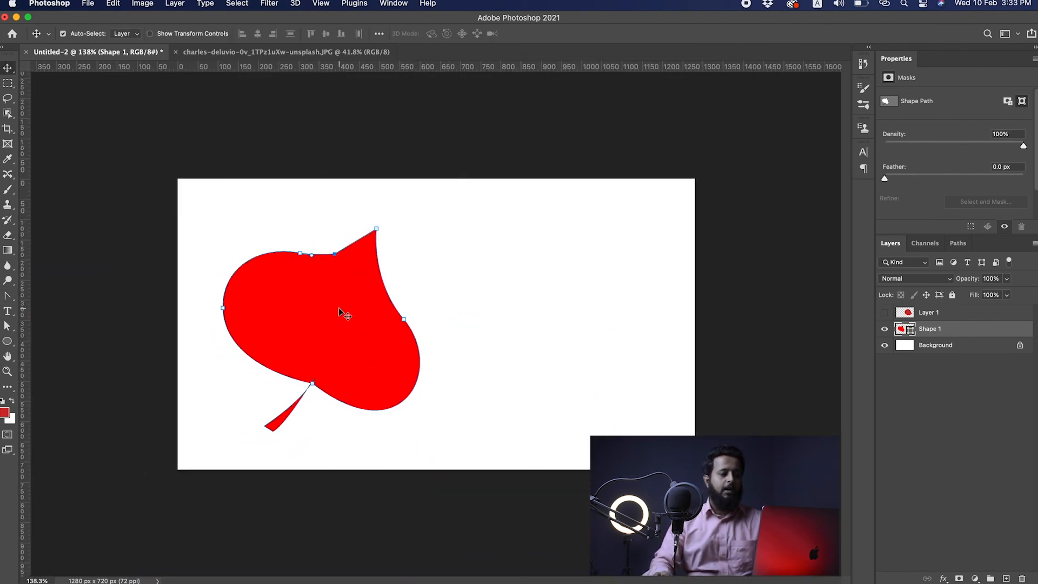
- Switch to the banana photo document and set the Pen tool to Path mode
{"action": "left_click", "coordinate": [329, 53]}
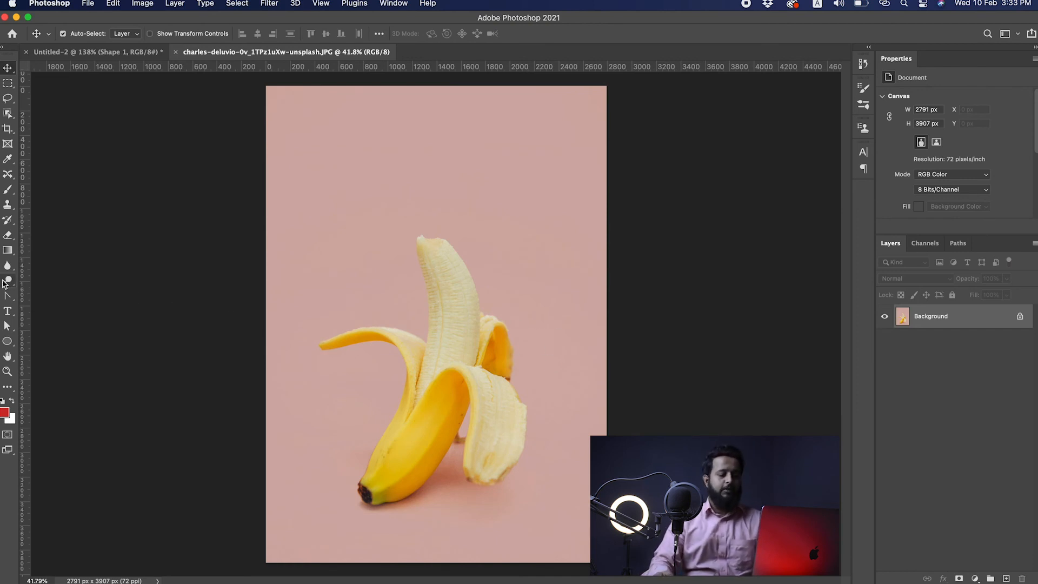
{"action": "key", "text": "p"}
{"action": "left_click", "coordinate": [75, 33]}
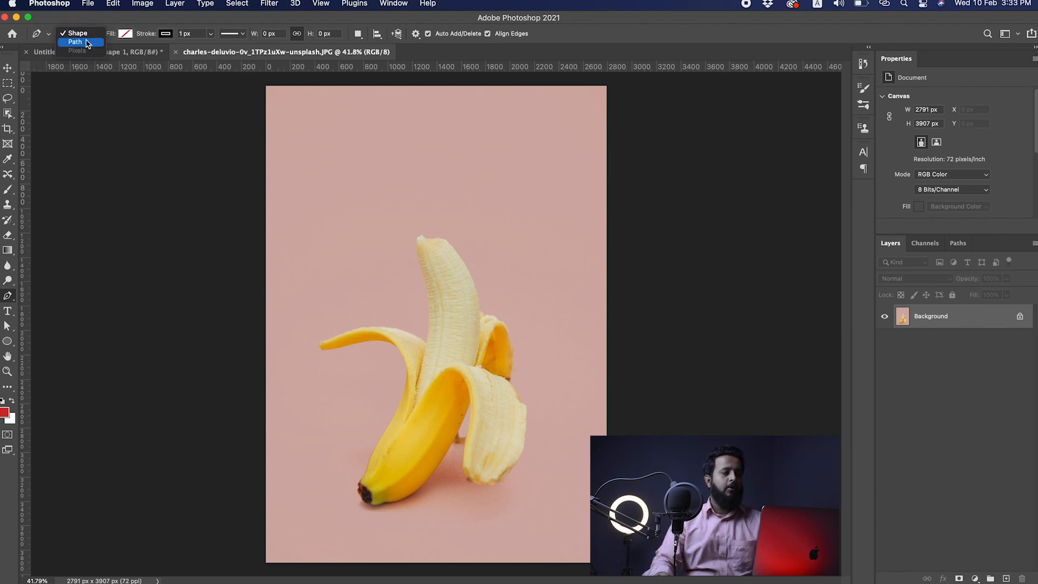
{"action": "left_click", "coordinate": [76, 42]}
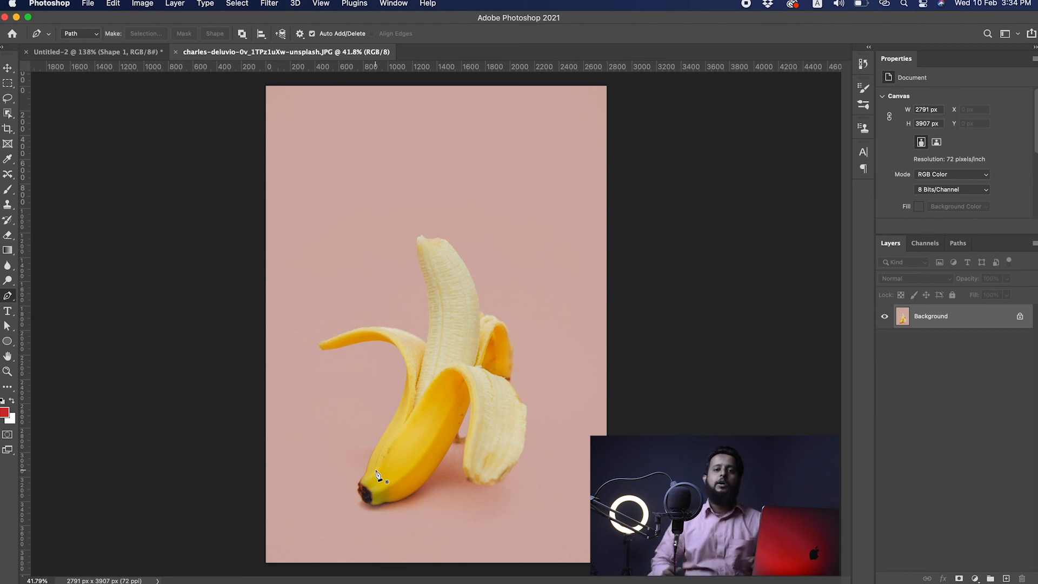
- Start a path at the banana's dark stem end and trace curved points up the left edge of the fruit
{"action": "scroll", "coordinate": [414, 454], "scroll_direction": "up", "scroll_amount": 5}
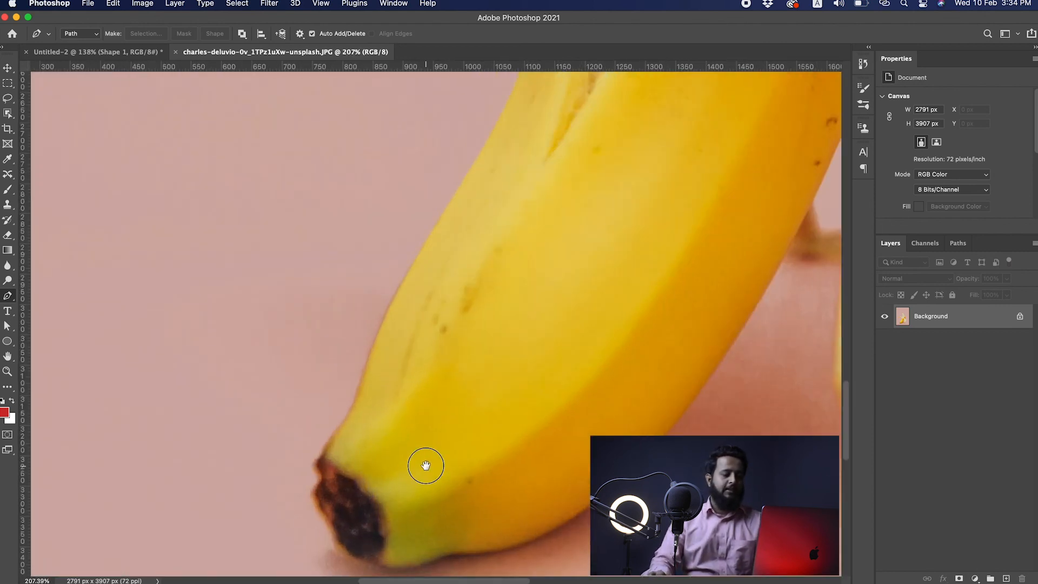
{"action": "left_click", "coordinate": [370, 445]}
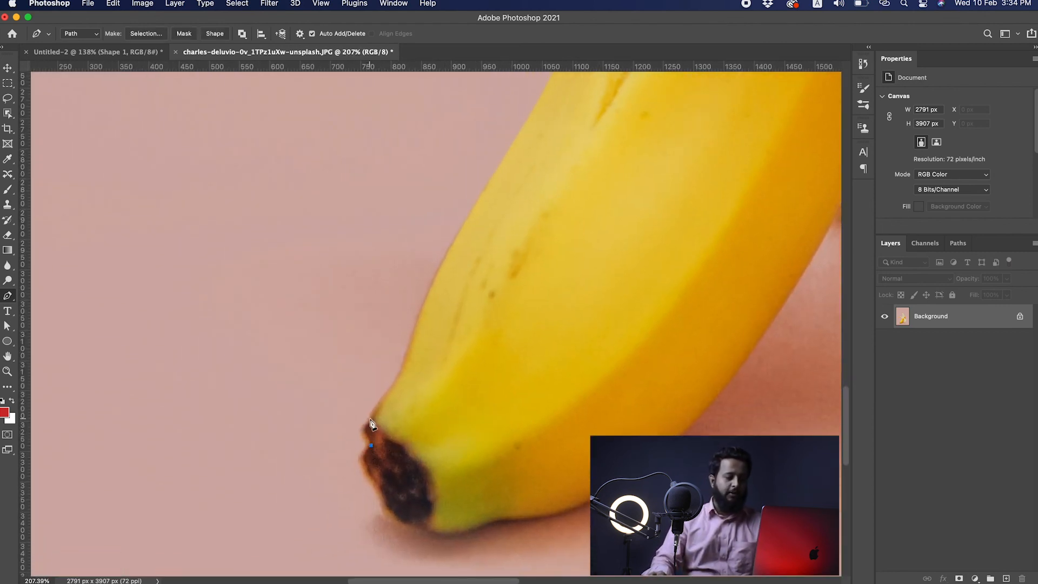
{"action": "left_click_drag", "start_coordinate": [378, 411], "coordinate": [382, 404]}
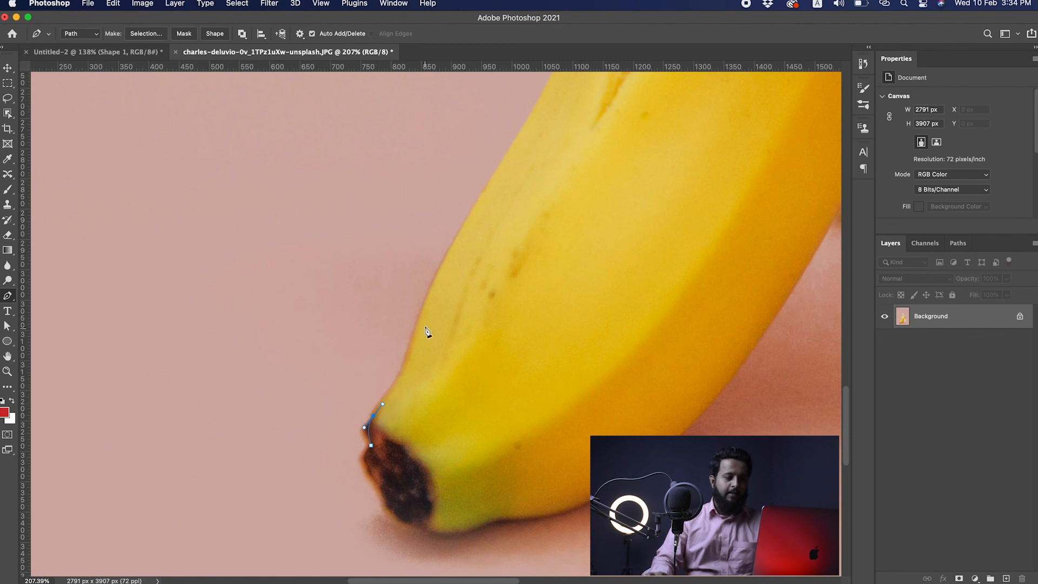
{"action": "left_click_drag", "start_coordinate": [410, 343], "coordinate": [420, 310]}
{"action": "left_click_drag", "start_coordinate": [489, 187], "coordinate": [446, 305]}
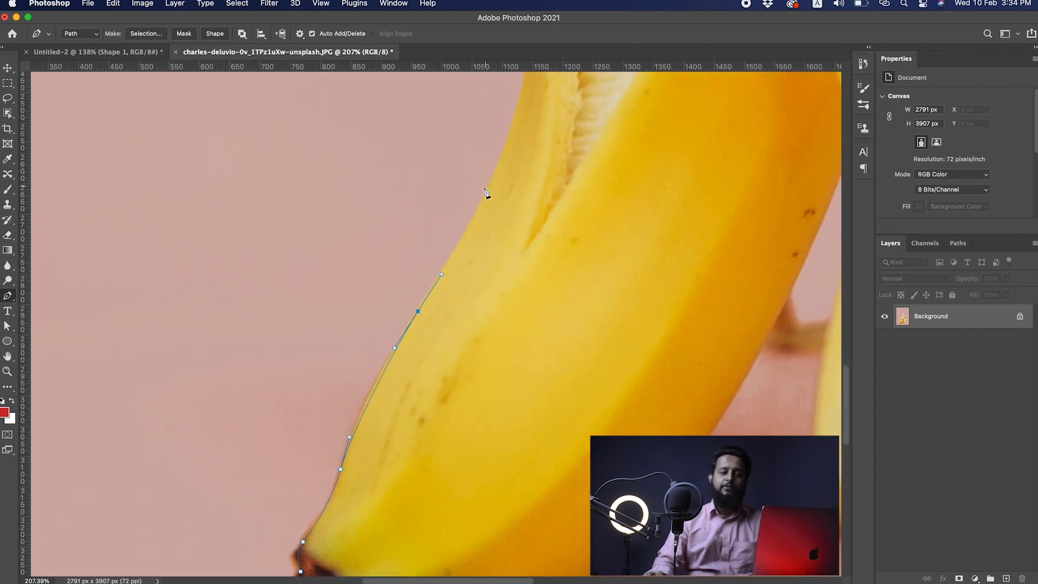
{"action": "left_click_drag", "start_coordinate": [477, 241], "coordinate": [446, 310]}
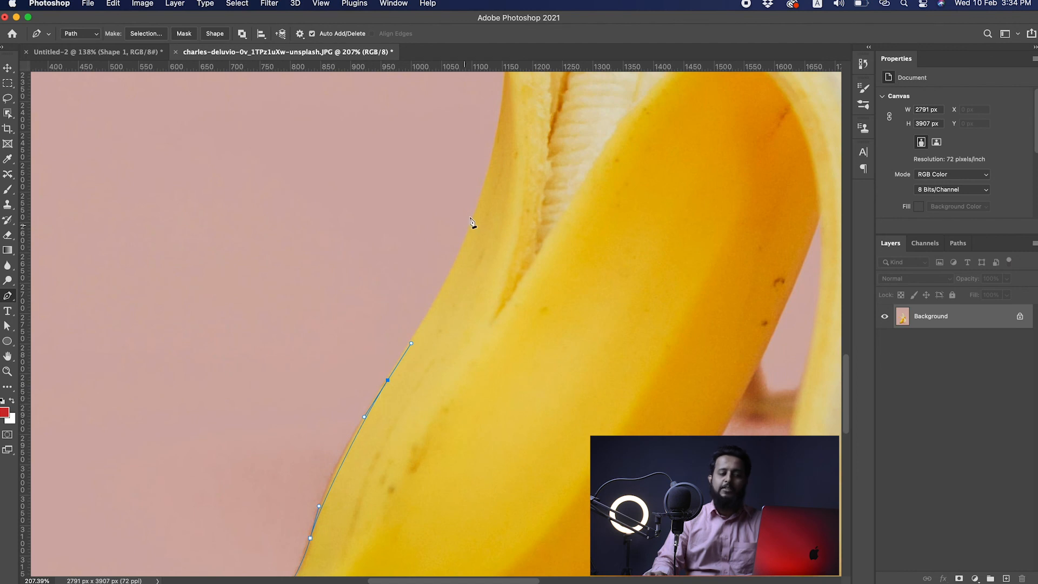
{"action": "left_click_drag", "start_coordinate": [467, 234], "coordinate": [490, 167]}
{"action": "scroll", "coordinate": [491, 169], "scroll_direction": "up", "scroll_amount": 5}
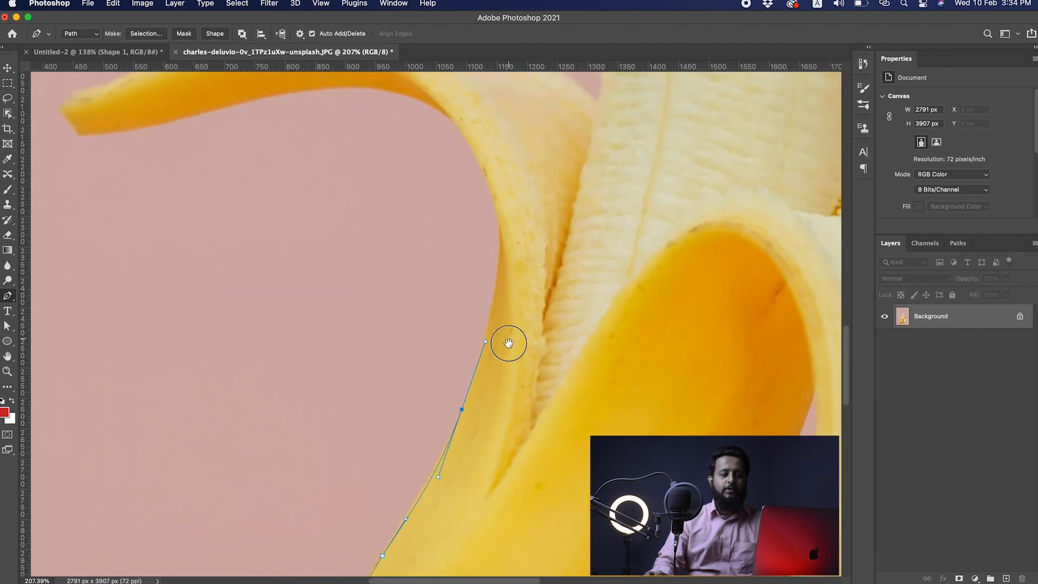
- Continue the path around the inner bend and along the underside of the left peel toward its tip
{"action": "left_click_drag", "start_coordinate": [501, 251], "coordinate": [586, 306]}
{"action": "scroll", "coordinate": [543, 272], "scroll_direction": "up", "scroll_amount": 3}
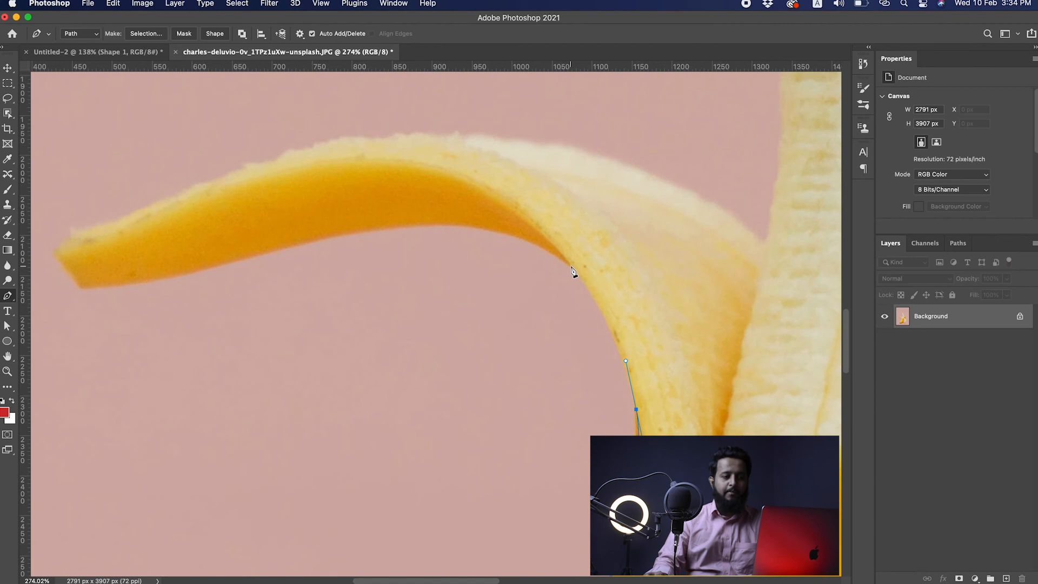
{"action": "left_click_drag", "start_coordinate": [569, 264], "coordinate": [546, 254]}
{"action": "left_click", "coordinate": [421, 226]}
{"action": "left_click_drag", "start_coordinate": [417, 229], "coordinate": [566, 248]}
{"action": "mouse_move", "coordinate": [400, 278]}
{"action": "left_mouse_down"}
{"action": "mouse_move", "coordinate": [305, 285]}
{"action": "mouse_move", "coordinate": [313, 289]}
{"action": "left_mouse_up"}
{"action": "scroll", "coordinate": [305, 286], "scroll_direction": "up", "scroll_amount": 5}
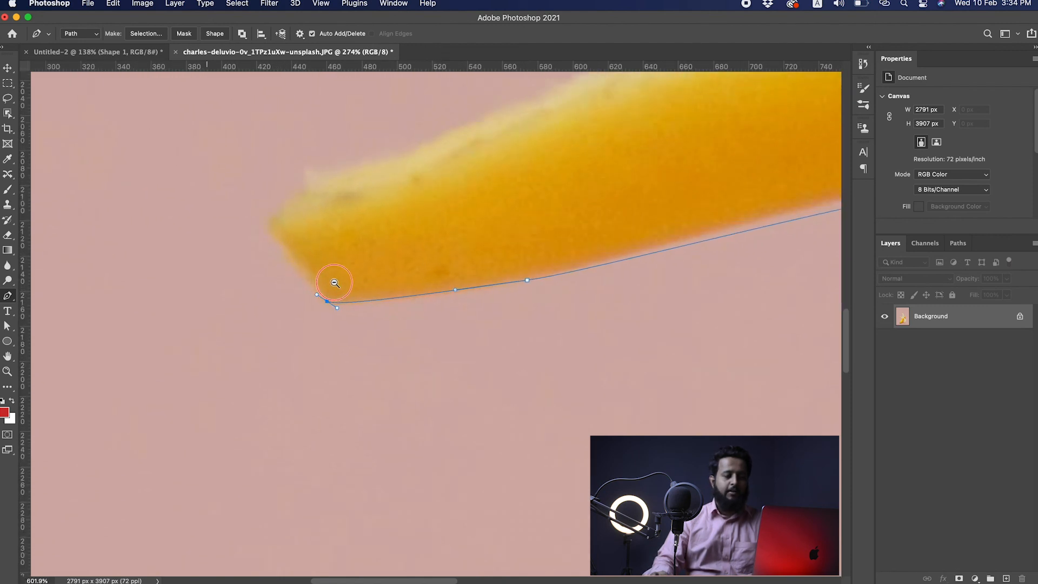
- Try smooth and corner anchor points at the lower corner of the left peel's tip, undoing each attempt
{"action": "key", "text": "super+z"}
{"action": "left_click_drag", "start_coordinate": [327, 303], "coordinate": [322, 296]}
{"action": "key", "text": "super+z"}
{"action": "left_click", "coordinate": [330, 301]}
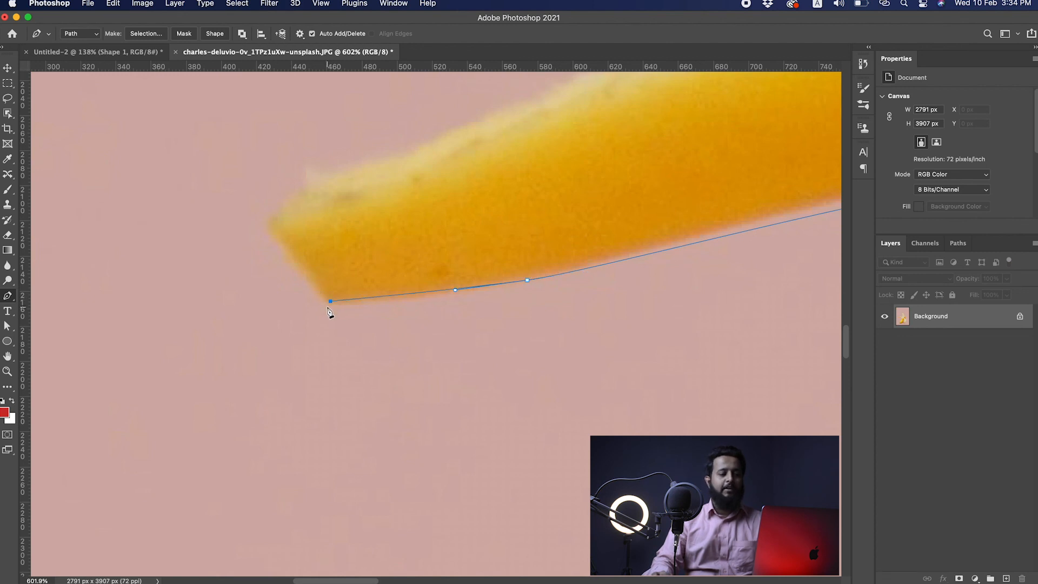
{"action": "key", "text": "super+z"}
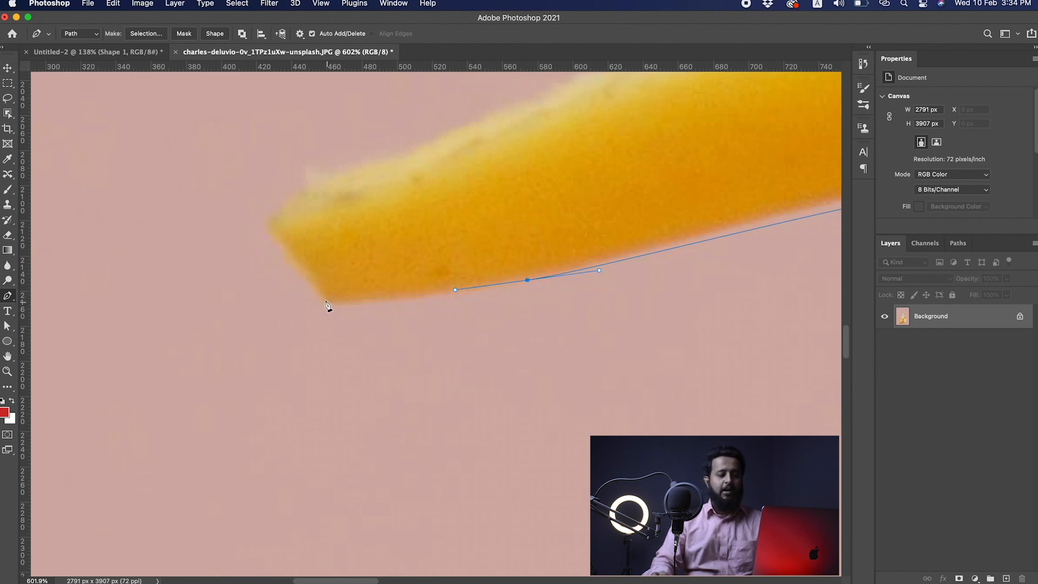
- Place smooth anchor points at the lower and upper corners of the left peel's tip to carry the path around it
{"action": "left_click_drag", "start_coordinate": [325, 299], "coordinate": [315, 291]}
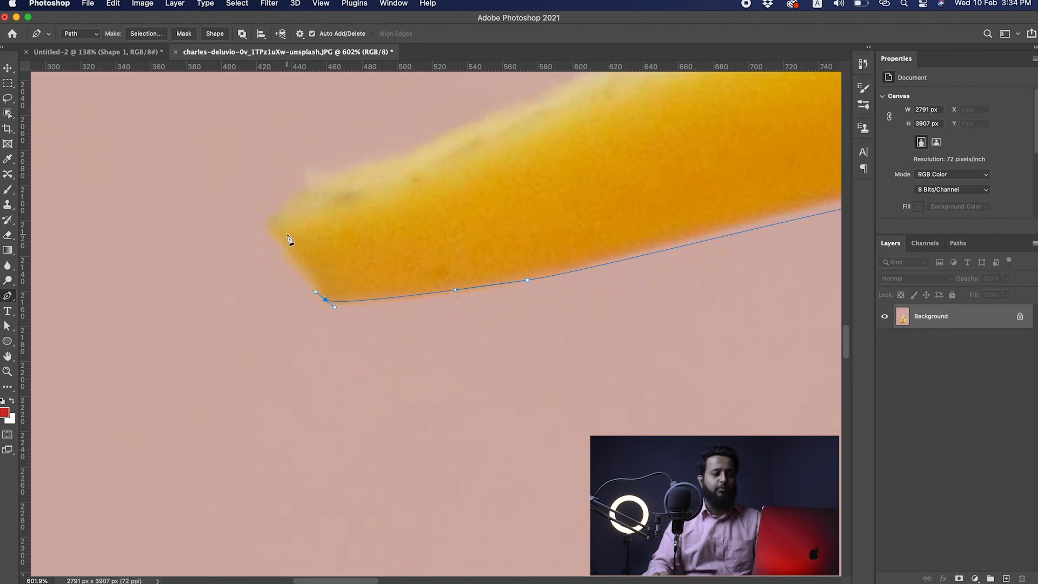
{"action": "left_click_drag", "start_coordinate": [276, 215], "coordinate": [286, 204]}
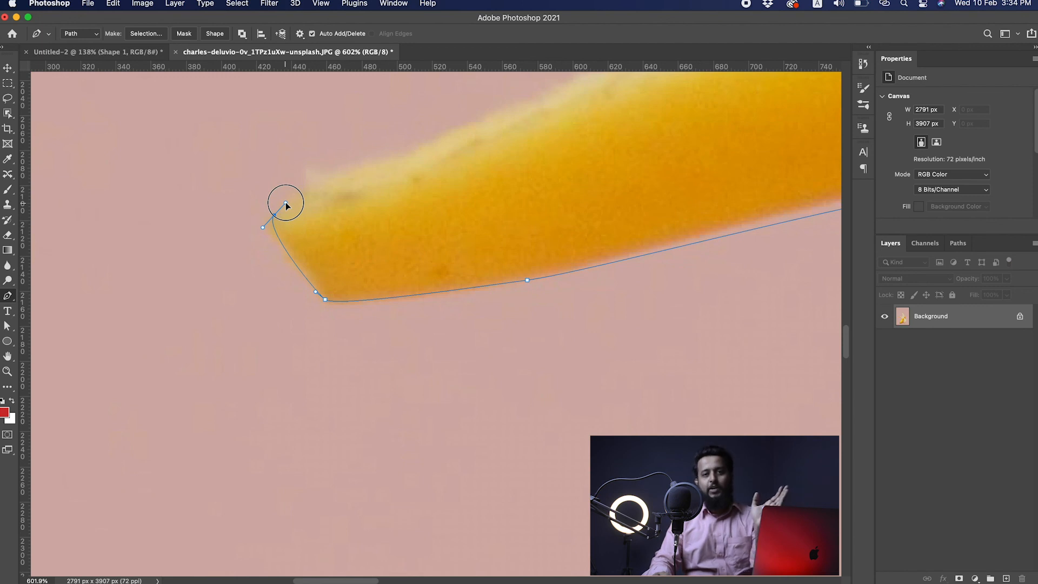
- Continue the path from the left peel's tip along its upper edge to where it meets the peeled fruit
{"action": "left_click_drag", "start_coordinate": [287, 204], "coordinate": [291, 204]}
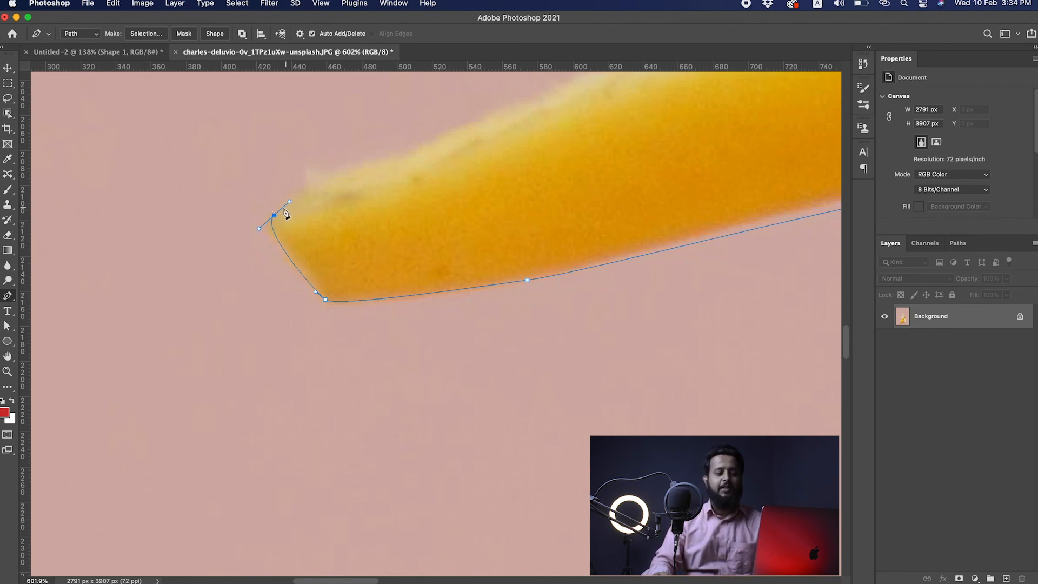
{"action": "left_click_drag", "start_coordinate": [405, 246], "coordinate": [240, 398]}
{"action": "left_click_drag", "start_coordinate": [312, 327], "coordinate": [275, 331]}
{"action": "left_click_drag", "start_coordinate": [365, 282], "coordinate": [426, 259]}
{"action": "left_click_drag", "start_coordinate": [763, 225], "coordinate": [503, 273]}
{"action": "left_click_drag", "start_coordinate": [571, 339], "coordinate": [576, 348]}
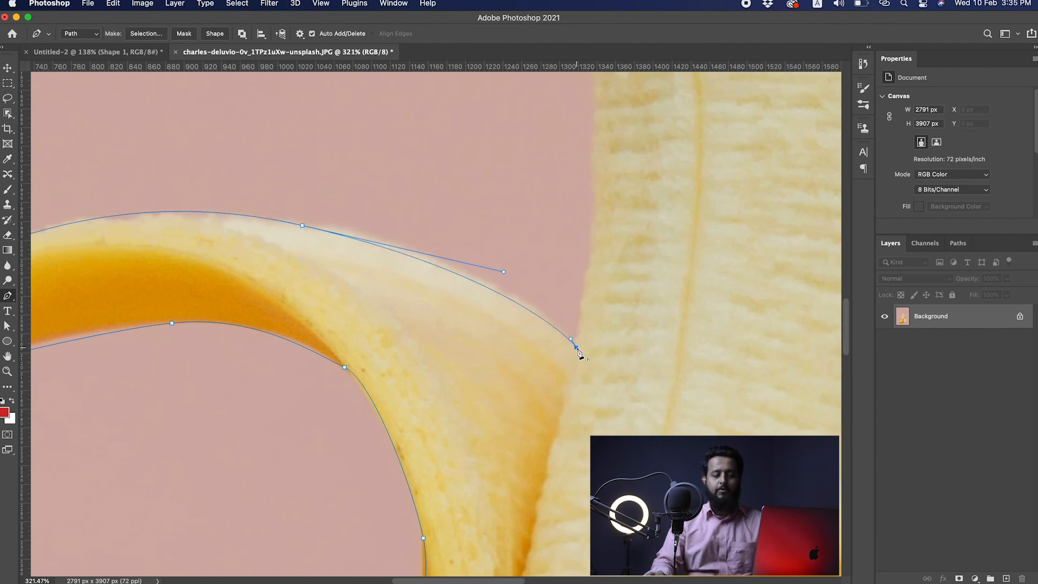
{"action": "left_click_drag", "start_coordinate": [577, 351], "coordinate": [584, 333]}
- Trace the path up the left edge of the peeled fruit and around its tip with curved points
{"action": "scroll", "coordinate": [584, 334], "scroll_direction": "up", "scroll_amount": 5}
{"action": "left_click_drag", "start_coordinate": [581, 296], "coordinate": [579, 209]}
{"action": "scroll", "coordinate": [579, 209], "scroll_direction": "down", "scroll_amount": 5}
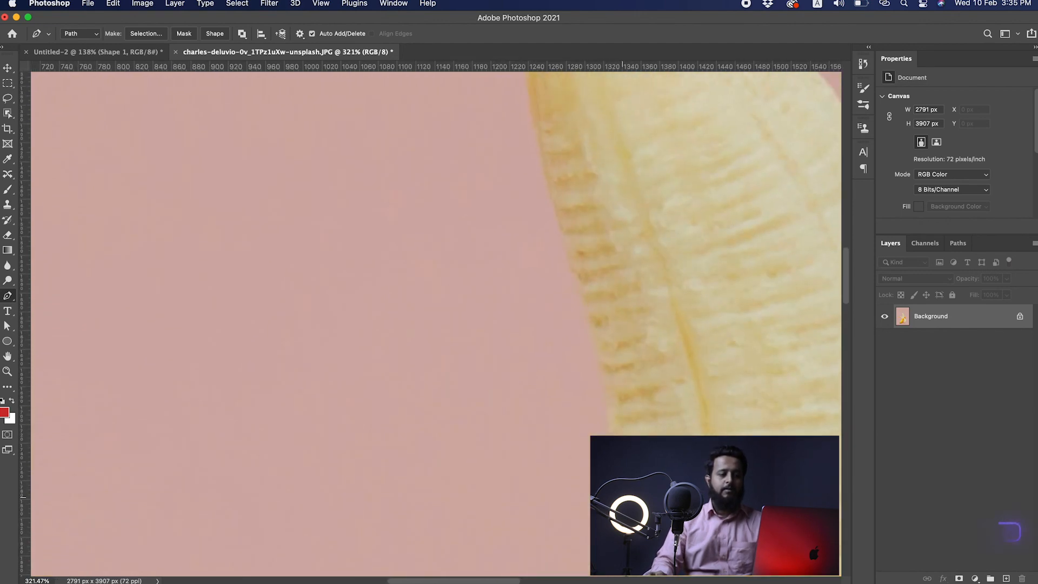
{"action": "left_click_drag", "start_coordinate": [568, 249], "coordinate": [545, 194]}
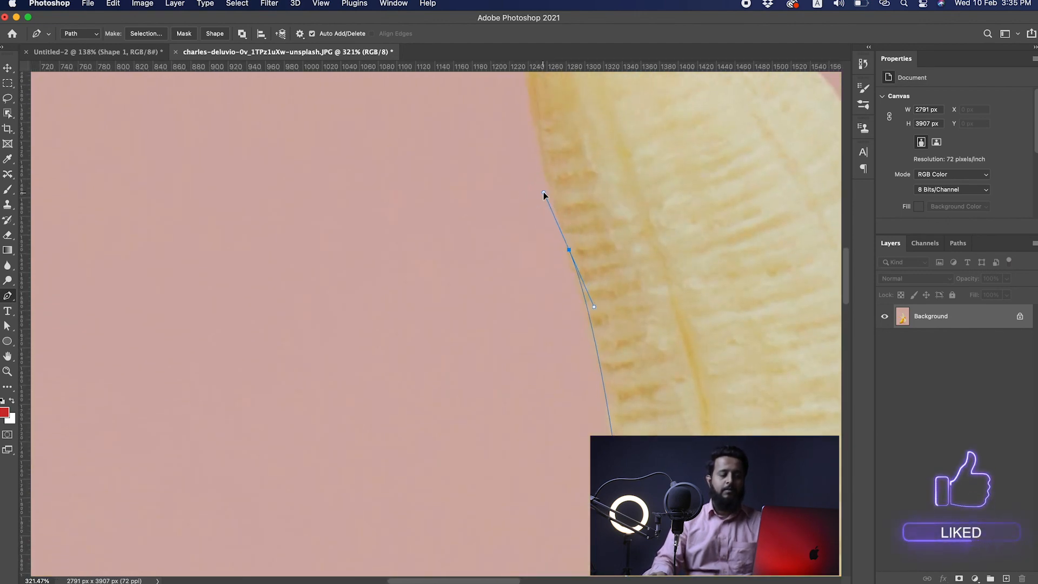
{"action": "scroll", "coordinate": [544, 194], "scroll_direction": "up", "scroll_amount": 5}
{"action": "mouse_move", "coordinate": [540, 249]}
{"action": "left_mouse_down"}
{"action": "mouse_move", "coordinate": [546, 223]}
{"action": "mouse_move", "coordinate": [596, 239]}
{"action": "left_mouse_up"}
{"action": "left_click_drag", "start_coordinate": [711, 243], "coordinate": [741, 241]}
{"action": "left_click_drag", "start_coordinate": [789, 292], "coordinate": [814, 316]}
- Continue the path down the right edge of the peeled fruit to where the back peel begins
{"action": "key", "text": "space"}
{"action": "left_click_drag", "start_coordinate": [710, 334], "coordinate": [519, 323]}
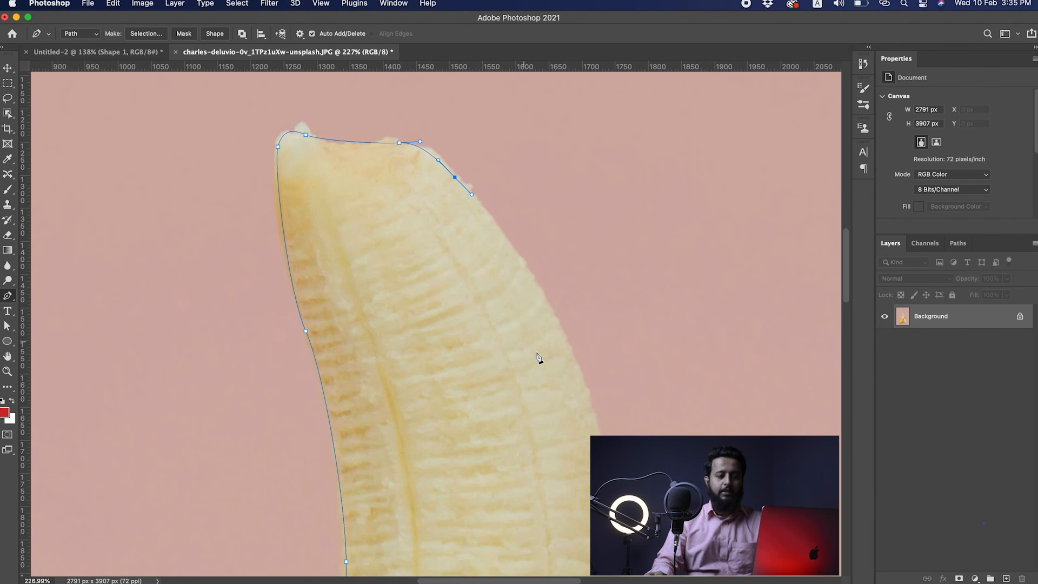
{"action": "left_click_drag", "start_coordinate": [593, 418], "coordinate": [620, 529]}
{"action": "key", "text": "space"}
{"action": "left_click_drag", "start_coordinate": [574, 503], "coordinate": [522, 303]}
{"action": "left_click_drag", "start_coordinate": [562, 337], "coordinate": [669, 383]}
- Carry the path over the top of the back peel and down its outer edge to the front peel
{"action": "key", "text": "space"}
{"action": "left_click_drag", "start_coordinate": [641, 448], "coordinate": [467, 251]}
{"action": "left_click_drag", "start_coordinate": [544, 265], "coordinate": [562, 321]}
{"action": "left_click_drag", "start_coordinate": [562, 448], "coordinate": [560, 488]}
{"action": "scroll", "coordinate": [549, 359], "scroll_direction": "down", "scroll_amount": 5}
{"action": "left_click_drag", "start_coordinate": [516, 281], "coordinate": [529, 282]}
{"action": "left_click_drag", "start_coordinate": [516, 330], "coordinate": [521, 337]}
- Trace the notched upper part of the right-hand hanging peel's outer edge with curved points
{"action": "key", "text": "space"}
{"action": "left_click_drag", "start_coordinate": [521, 412], "coordinate": [433, 181]}
{"action": "left_click_drag", "start_coordinate": [513, 247], "coordinate": [561, 313]}
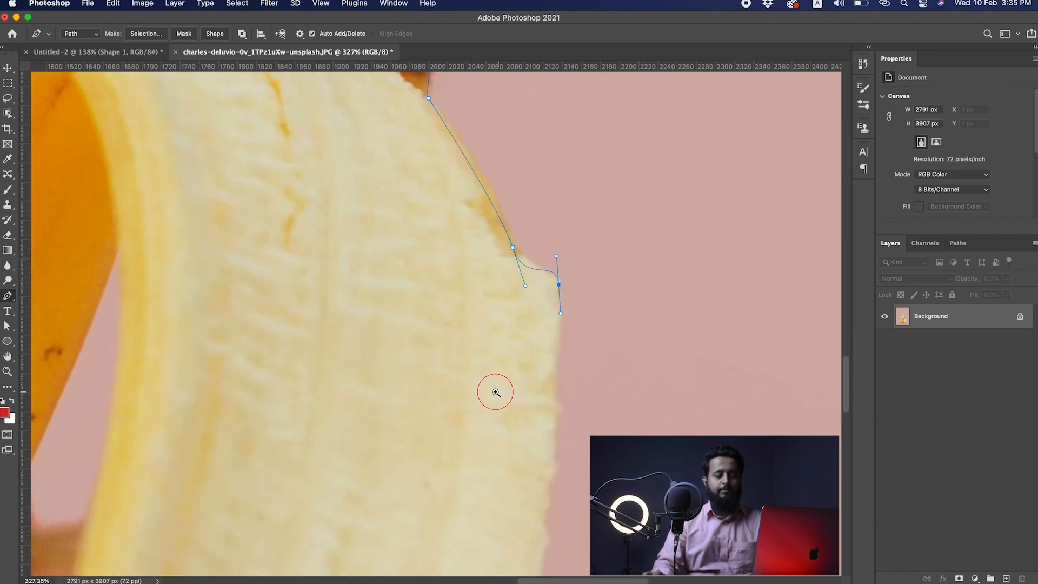
{"action": "left_click_drag", "start_coordinate": [495, 391], "coordinate": [480, 325]}
{"action": "left_click_drag", "start_coordinate": [487, 414], "coordinate": [464, 196]}
- Continue the path down the hanging peel's outer edge to its lower end, redoing the misplaced curve point along the way
{"action": "left_click", "coordinate": [481, 246]}
{"action": "left_click_drag", "start_coordinate": [502, 322], "coordinate": [492, 359]}
{"action": "key", "text": "super+z"}
{"action": "key", "text": "super+z"}
{"action": "left_click_drag", "start_coordinate": [503, 309], "coordinate": [486, 370]}
{"action": "left_click", "coordinate": [367, 503]}
{"action": "left_click_drag", "start_coordinate": [363, 506], "coordinate": [323, 524]}
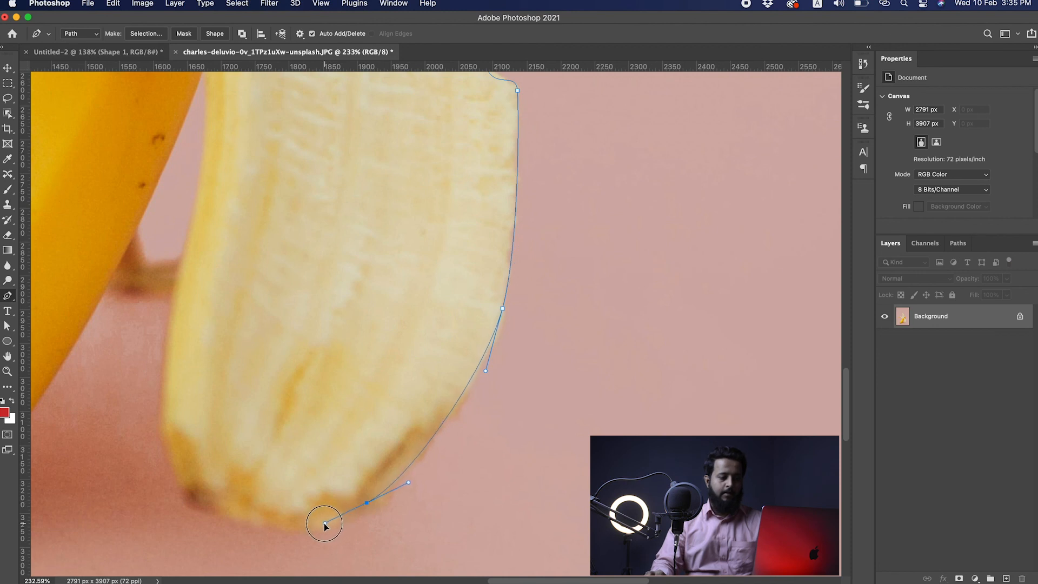
- Carry the path around the hanging peel's lower end and up its inner edge, making a corner point at the gap's top
{"action": "left_click_drag", "start_coordinate": [174, 469], "coordinate": [155, 397]}
{"action": "left_click_drag", "start_coordinate": [180, 267], "coordinate": [191, 228]}
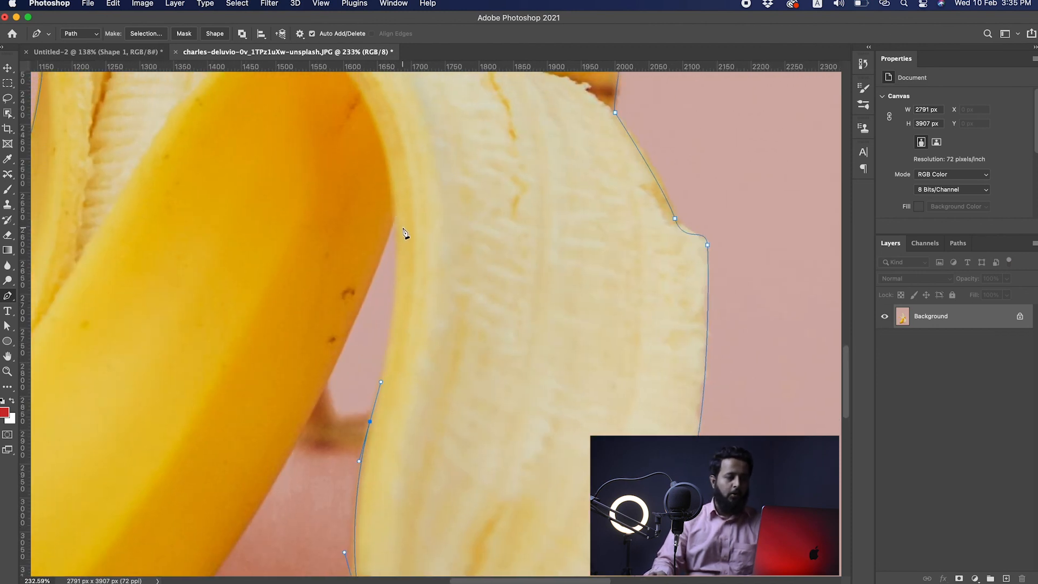
{"action": "left_click_drag", "start_coordinate": [395, 222], "coordinate": [387, 209]}
{"action": "left_click", "coordinate": [394, 222]}
- Trace the path from the gap down the banana's lower right edge and along its underside toward the stem
{"action": "scroll", "coordinate": [359, 377], "scroll_direction": "down", "scroll_amount": 3}
{"action": "scroll", "coordinate": [359, 377], "scroll_direction": "left", "scroll_amount": 3}
{"action": "left_click_drag", "start_coordinate": [363, 385], "coordinate": [331, 434]}
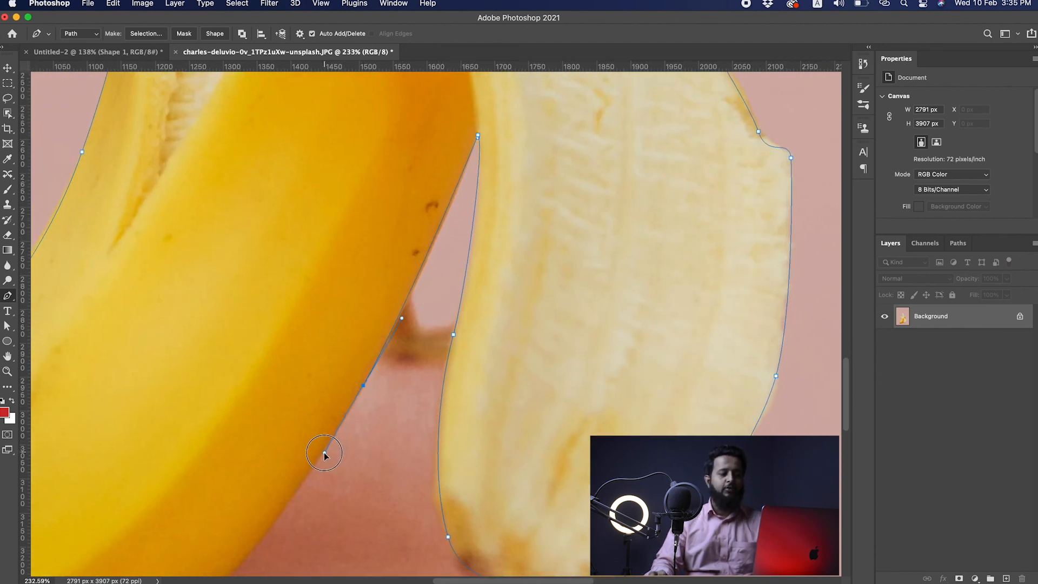
{"action": "scroll", "coordinate": [324, 454], "scroll_direction": "down", "scroll_amount": 5}
{"action": "scroll", "coordinate": [324, 454], "scroll_direction": "left", "scroll_amount": 5}
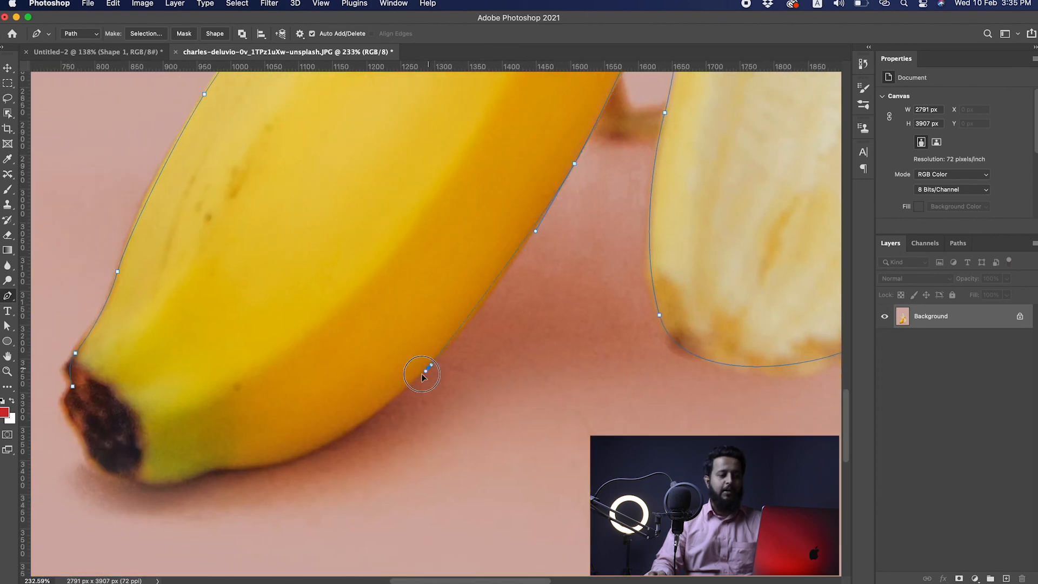
{"action": "scroll", "coordinate": [382, 419], "scroll_direction": "up", "scroll_amount": 3}
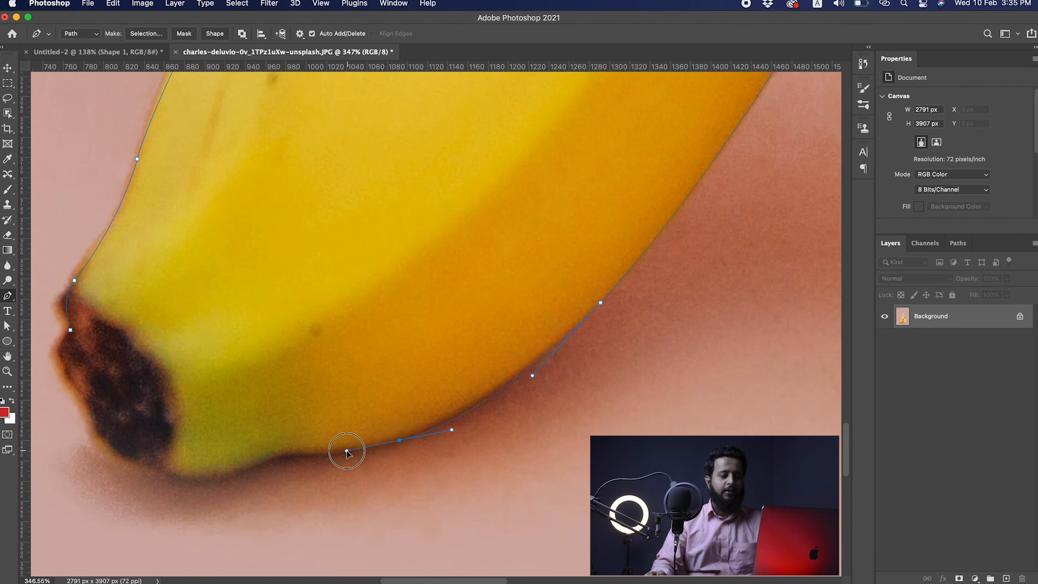
{"action": "left_click_drag", "start_coordinate": [350, 453], "coordinate": [359, 453]}
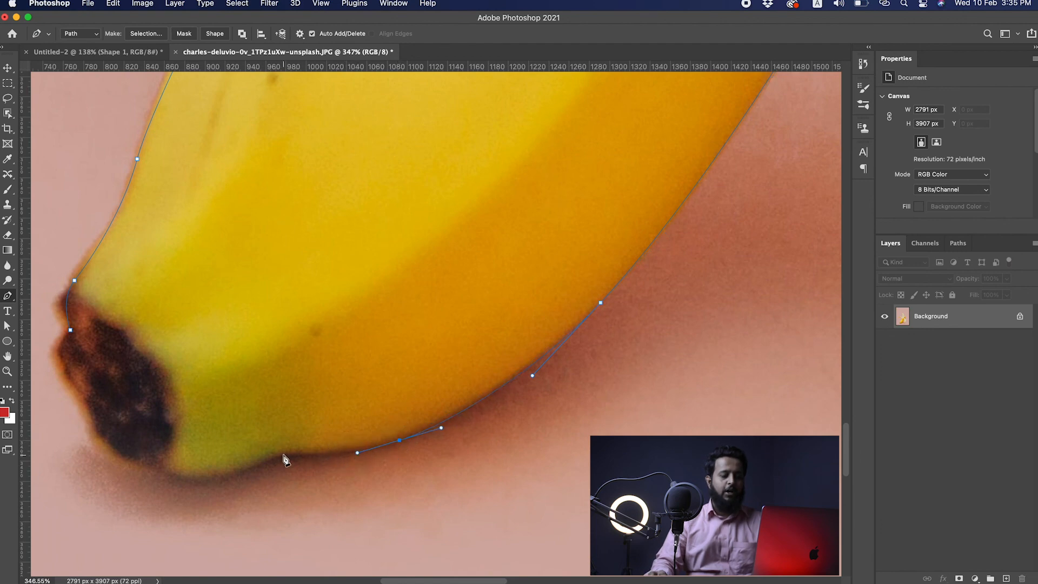
- Outline the green base and the dark stem end, and close the path at its starting anchor point
{"action": "scroll", "coordinate": [294, 447], "scroll_direction": "up", "scroll_amount": 3}
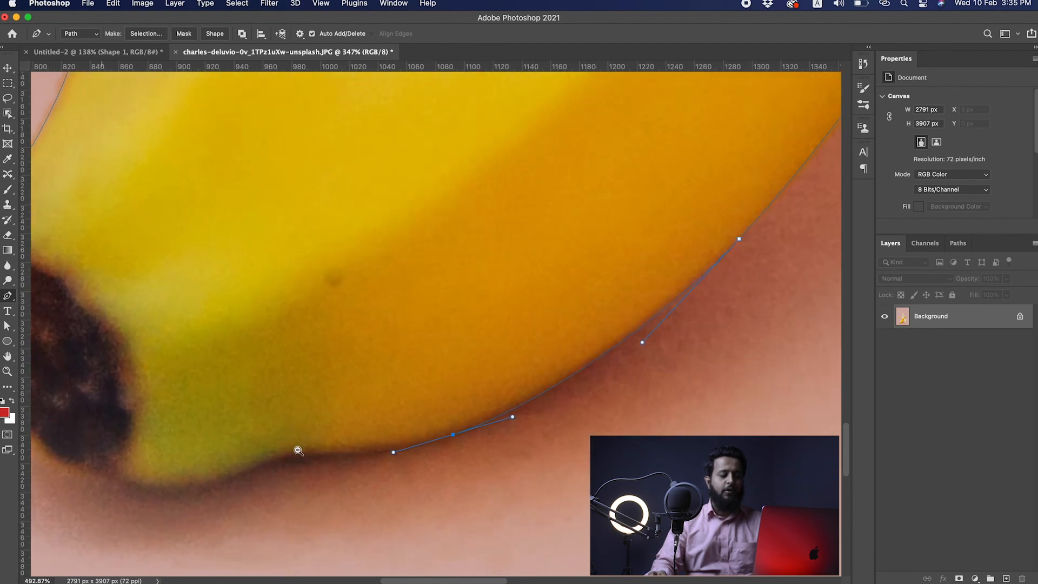
{"action": "left_click_drag", "start_coordinate": [403, 389], "coordinate": [389, 393]}
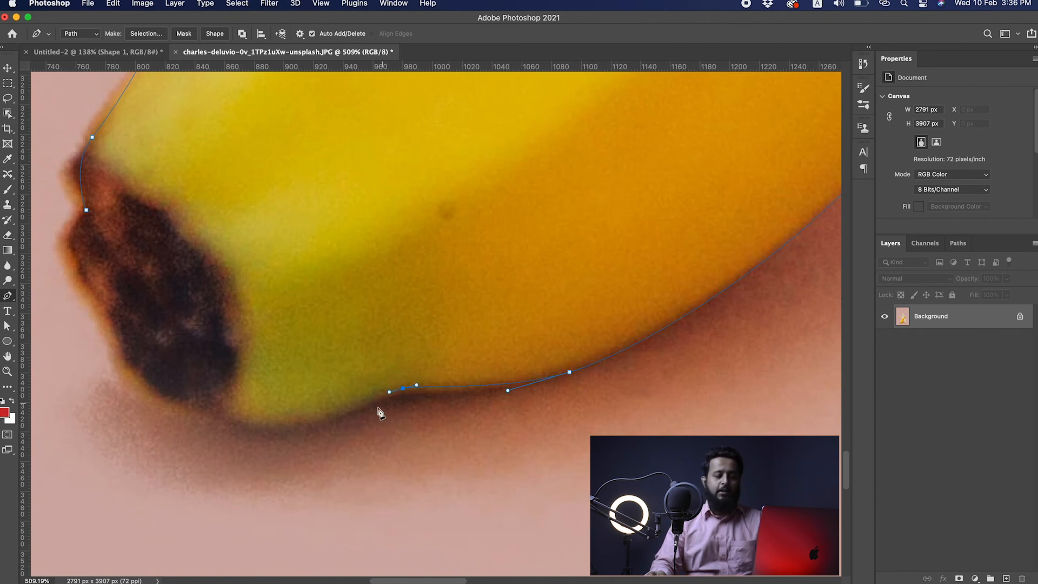
{"action": "left_click_drag", "start_coordinate": [284, 431], "coordinate": [259, 432]}
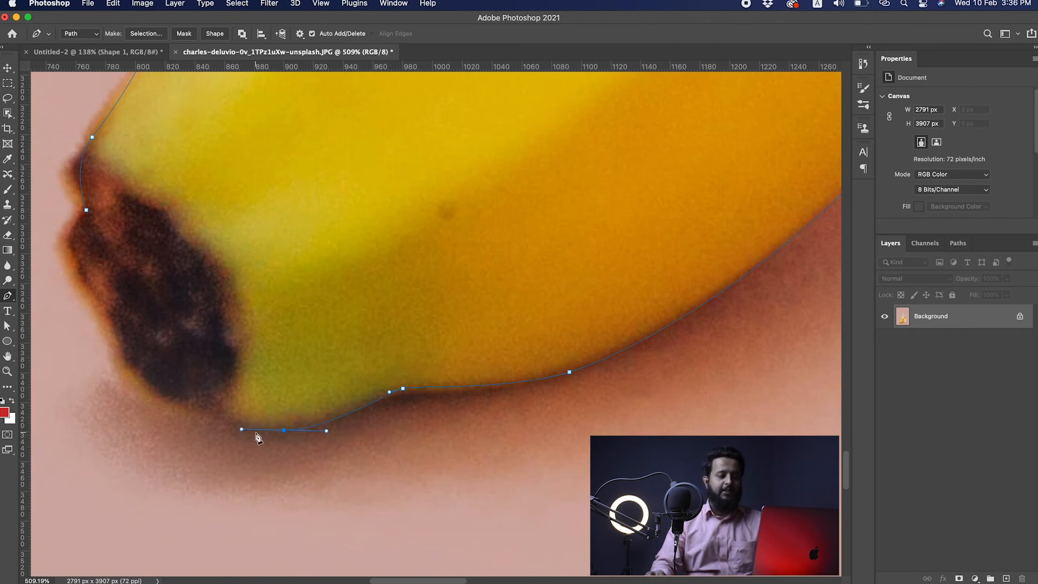
{"action": "left_click_drag", "start_coordinate": [113, 335], "coordinate": [113, 317]}
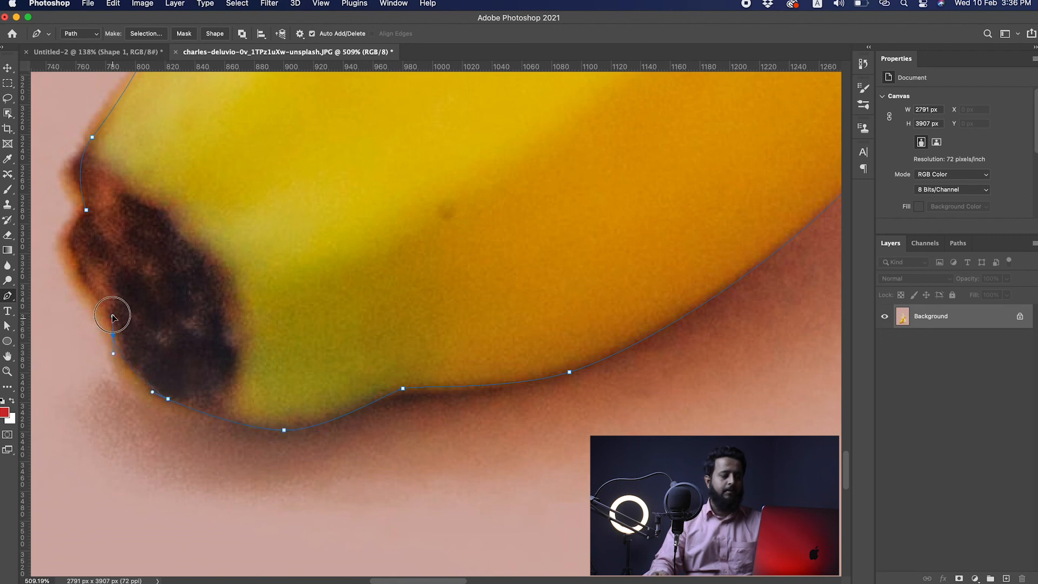
{"action": "left_click_drag", "start_coordinate": [87, 211], "coordinate": [131, 162]}
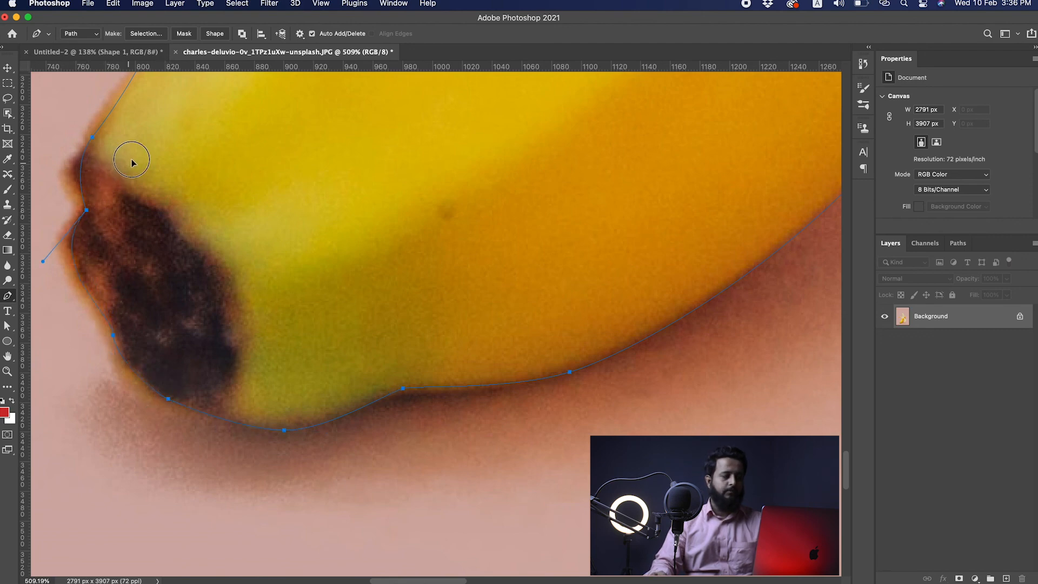
- Convert the closed banana path into a selection and add a layer mask from it to hide the background
{"action": "left_click_drag", "start_coordinate": [332, 297], "coordinate": [246, 307]}
{"action": "left_click_drag", "start_coordinate": [449, 292], "coordinate": [380, 452]}
{"action": "scroll", "coordinate": [432, 448], "scroll_direction": "up", "scroll_amount": 4}
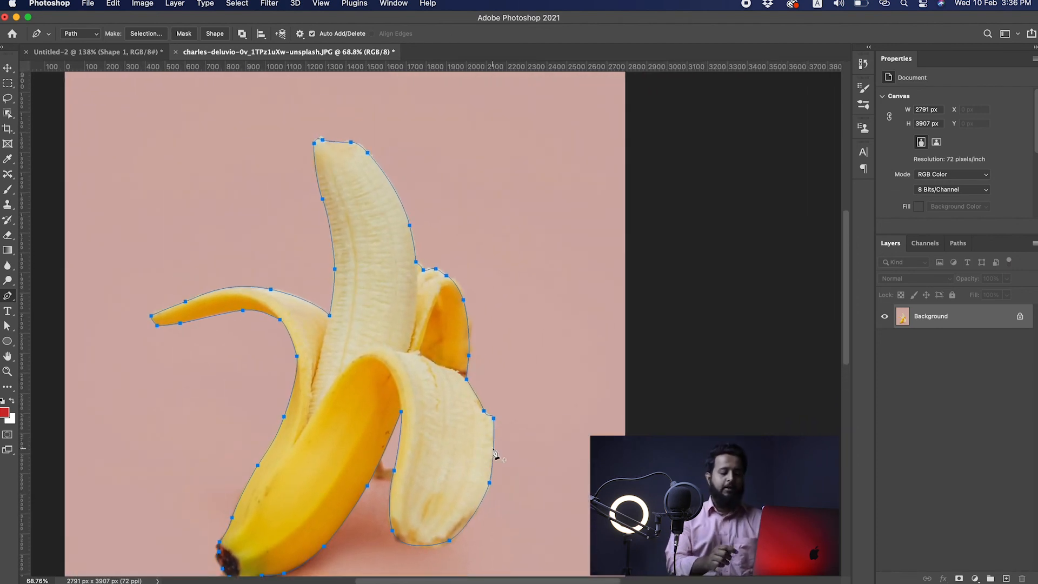
{"action": "key", "text": "super+Return"}
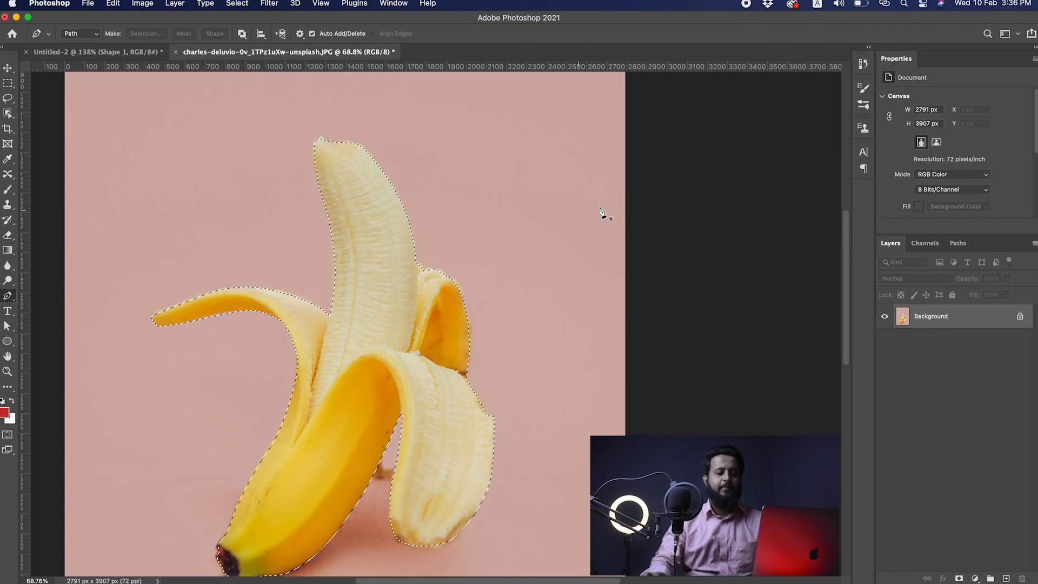
{"action": "left_click_drag", "start_coordinate": [481, 366], "coordinate": [534, 342]}
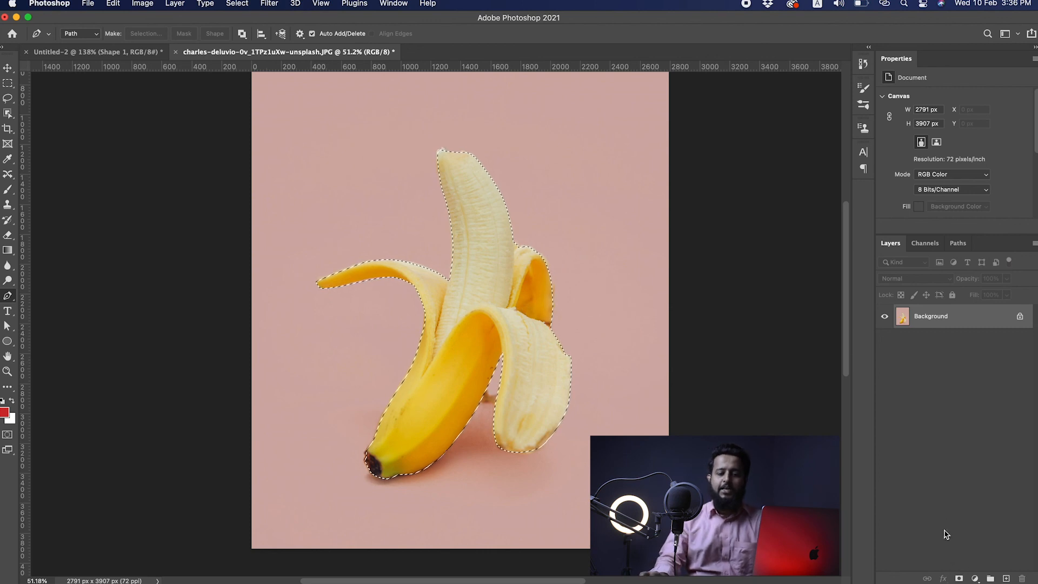
{"action": "left_click", "coordinate": [958, 578]}
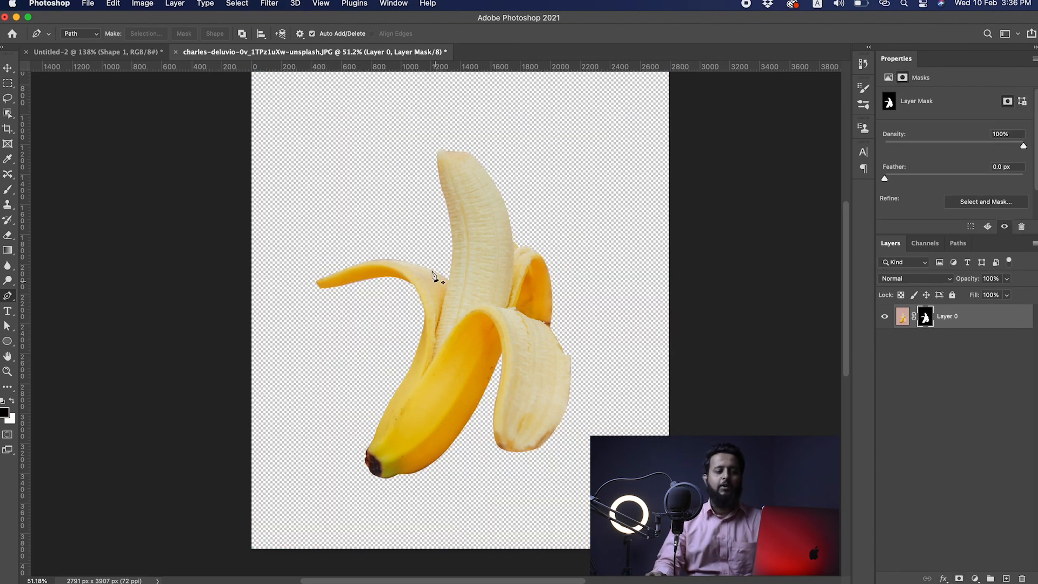
- Lasso the leftover pink edge along the top of the peeled fruit and fill it with black on the layer mask
{"action": "key", "text": "v"}
{"action": "mouse_move", "coordinate": [532, 264]}
{"action": "left_mouse_down"}
{"action": "mouse_move", "coordinate": [519, 270]}
{"action": "mouse_move", "coordinate": [542, 270]}
{"action": "left_mouse_up"}
{"action": "left_click_drag", "start_coordinate": [434, 171], "coordinate": [519, 286]}
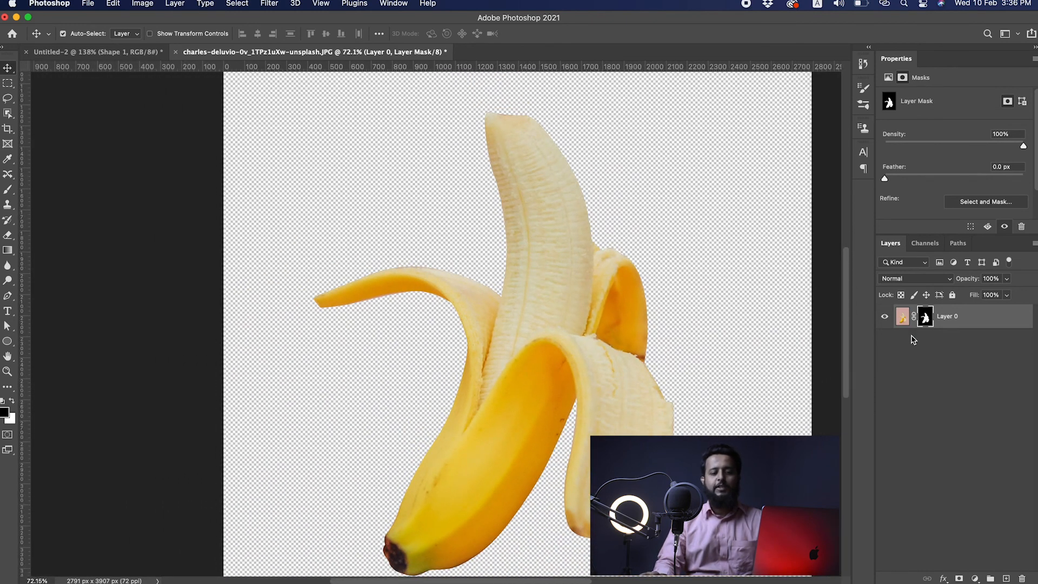
{"action": "left_click_drag", "start_coordinate": [537, 108], "coordinate": [622, 130]}
{"action": "key", "text": "l"}
{"action": "mouse_move", "coordinate": [227, 136]}
{"action": "left_mouse_down"}
{"action": "mouse_move", "coordinate": [272, 161]}
{"action": "mouse_move", "coordinate": [341, 174]}
{"action": "mouse_move", "coordinate": [415, 170]}
{"action": "mouse_move", "coordinate": [448, 139]}
{"action": "mouse_move", "coordinate": [403, 109]}
{"action": "mouse_move", "coordinate": [291, 98]}
{"action": "left_mouse_up"}
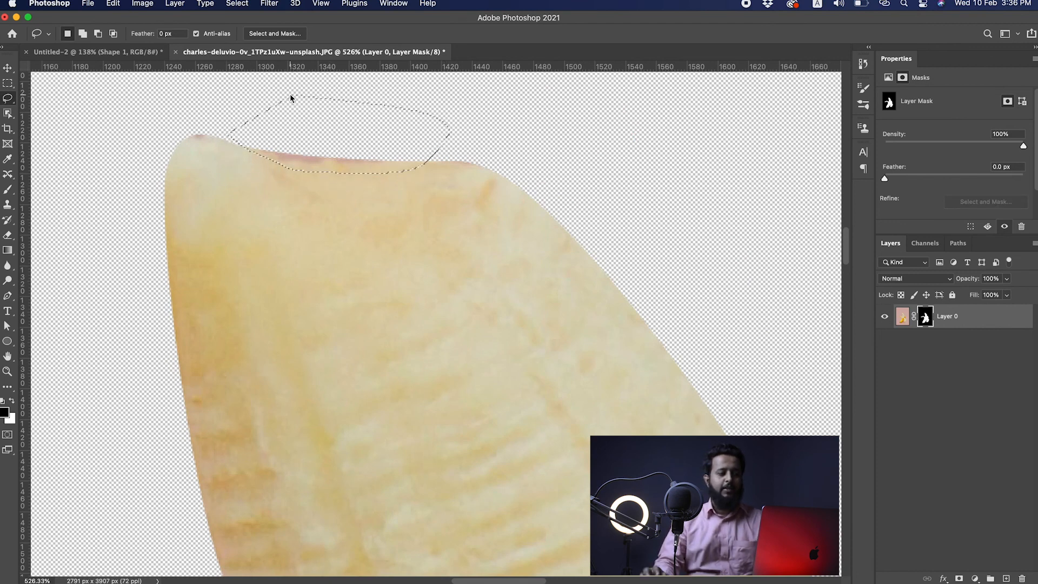
{"action": "key", "text": "alt+BackSpace"}
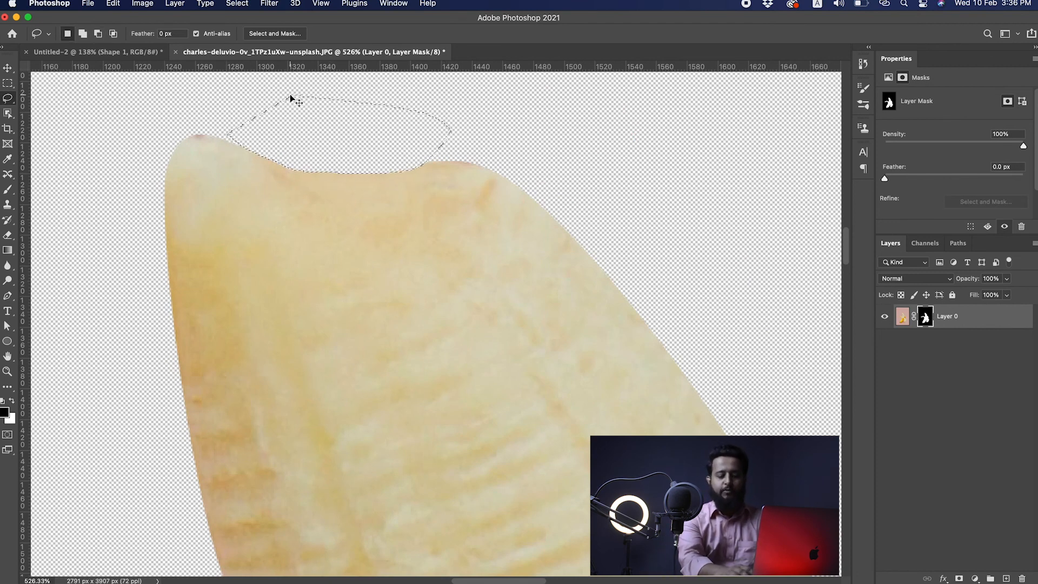
- Fill the lassoed mask area with white to reveal the photo, refill it with black to hide it, and deselect
{"action": "key", "text": "super+BackSpace"}
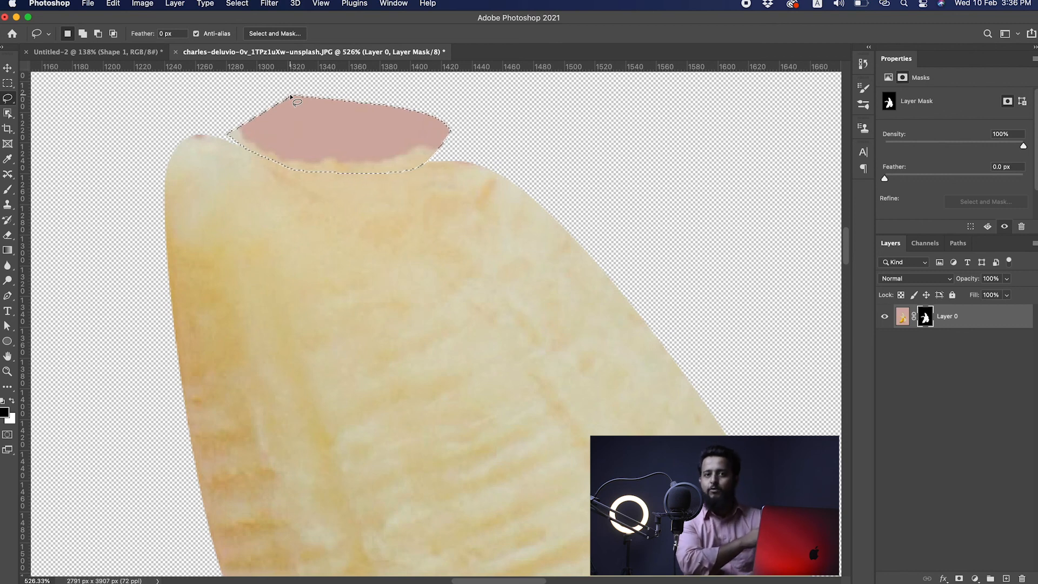
{"action": "key", "text": "alt+BackSpace"}
{"action": "key", "text": "super+d"}
- Move the masked banana upward and slightly to the right on the canvas
{"action": "left_click_drag", "start_coordinate": [430, 269], "coordinate": [312, 283]}
{"action": "left_click_drag", "start_coordinate": [485, 327], "coordinate": [459, 169]}
{"action": "key", "text": "v"}
{"action": "mouse_move", "coordinate": [463, 388]}
{"action": "left_mouse_down"}
{"action": "mouse_move", "coordinate": [446, 390]}
{"action": "mouse_move", "coordinate": [453, 372]}
{"action": "left_mouse_up"}
- Add a bright red (fb0000) Solid Color fill layer and place it below the banana layer
{"action": "left_click", "coordinate": [1007, 578]}
{"action": "left_click_drag", "start_coordinate": [906, 326], "coordinate": [1021, 578]}
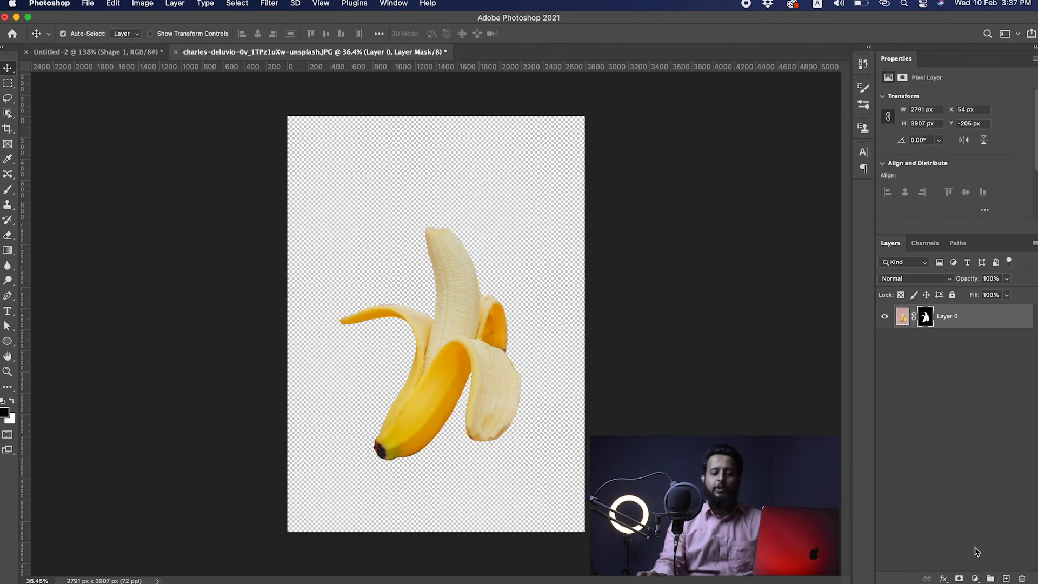
{"action": "left_click", "coordinate": [974, 578]}
{"action": "left_click", "coordinate": [925, 337]}
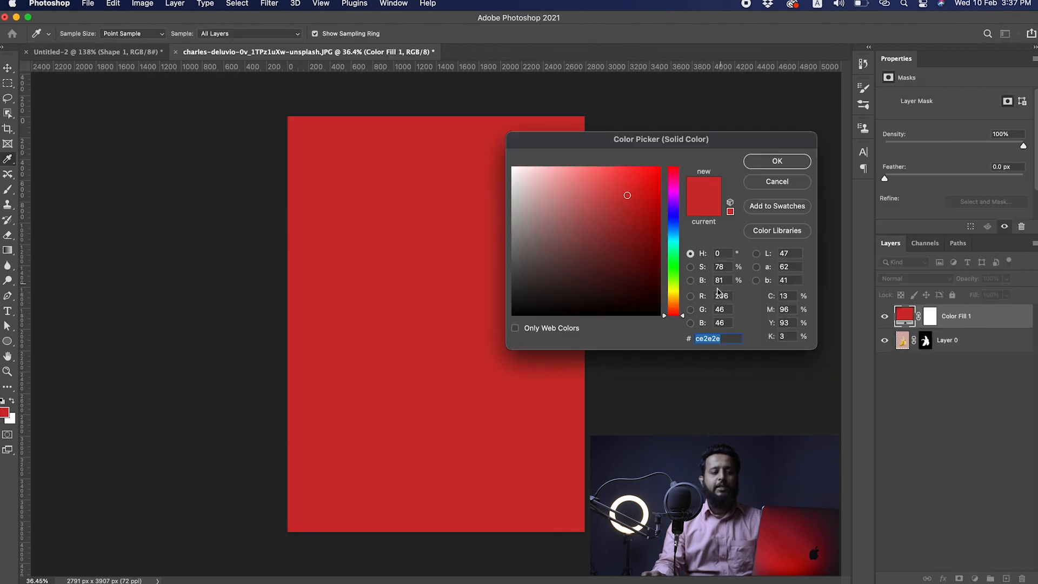
{"action": "left_click", "coordinate": [660, 167]}
{"action": "left_click", "coordinate": [776, 161]}
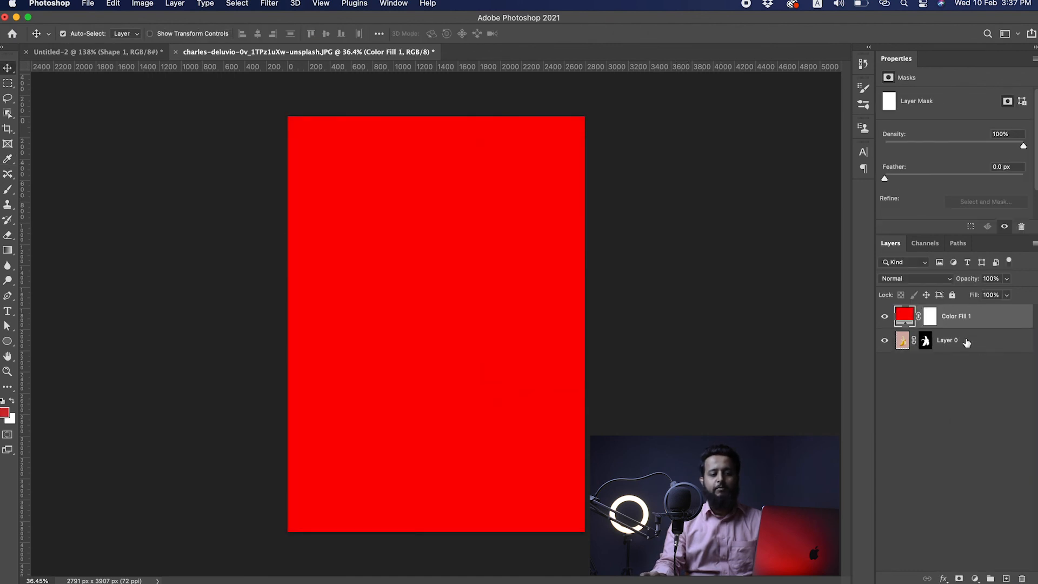
{"action": "left_click_drag", "start_coordinate": [900, 316], "coordinate": [903, 346]}
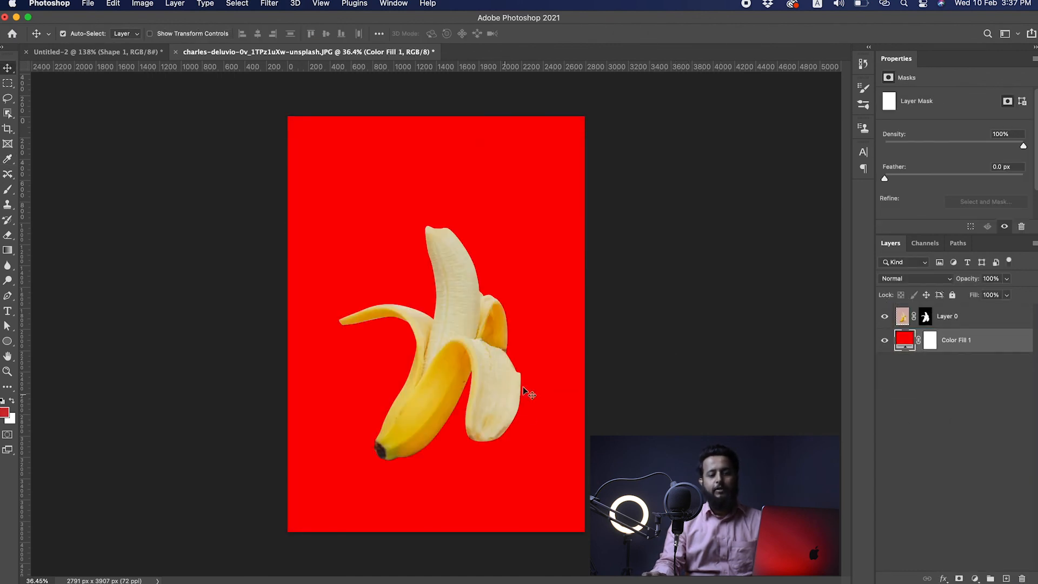
- Try other hues for the background fill layer, sample yellow from the banana, and set the fill to a pale yellow
{"action": "double_click", "coordinate": [906, 344]}
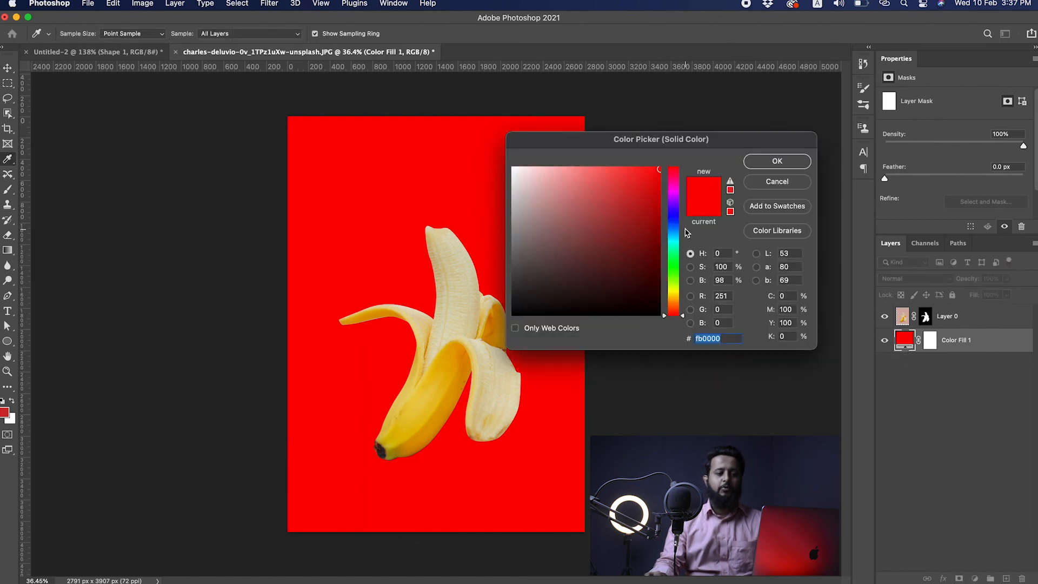
{"action": "left_click", "coordinate": [674, 194]}
{"action": "left_click_drag", "start_coordinate": [614, 216], "coordinate": [654, 162]}
{"action": "left_click_drag", "start_coordinate": [676, 228], "coordinate": [665, 280]}
{"action": "left_click", "coordinate": [408, 395]}
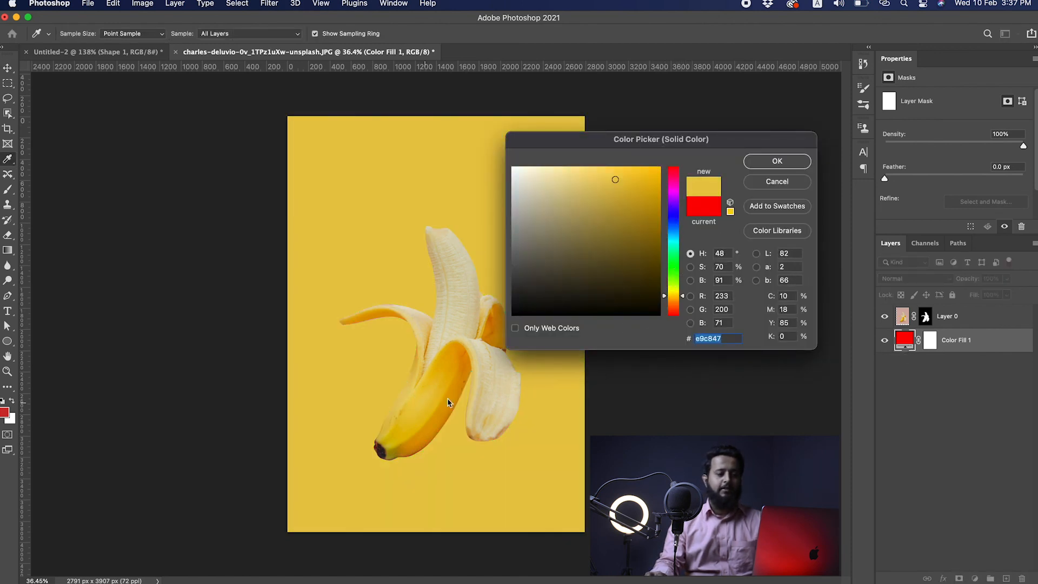
{"action": "mouse_move", "coordinate": [635, 237]}
{"action": "left_mouse_down"}
{"action": "mouse_move", "coordinate": [602, 158]}
{"action": "mouse_move", "coordinate": [565, 159]}
{"action": "left_mouse_up"}
{"action": "left_click", "coordinate": [798, 165]}
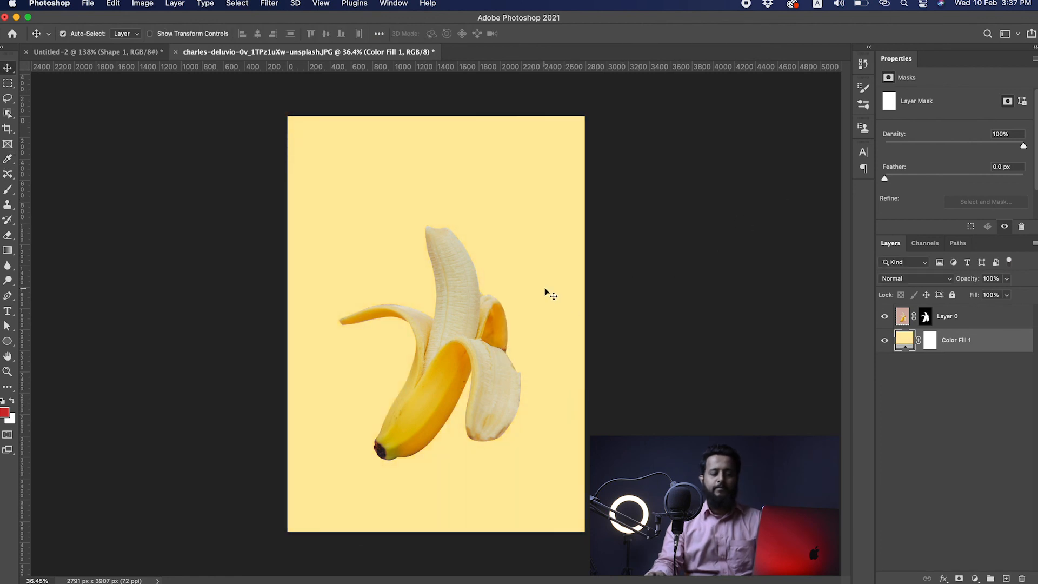